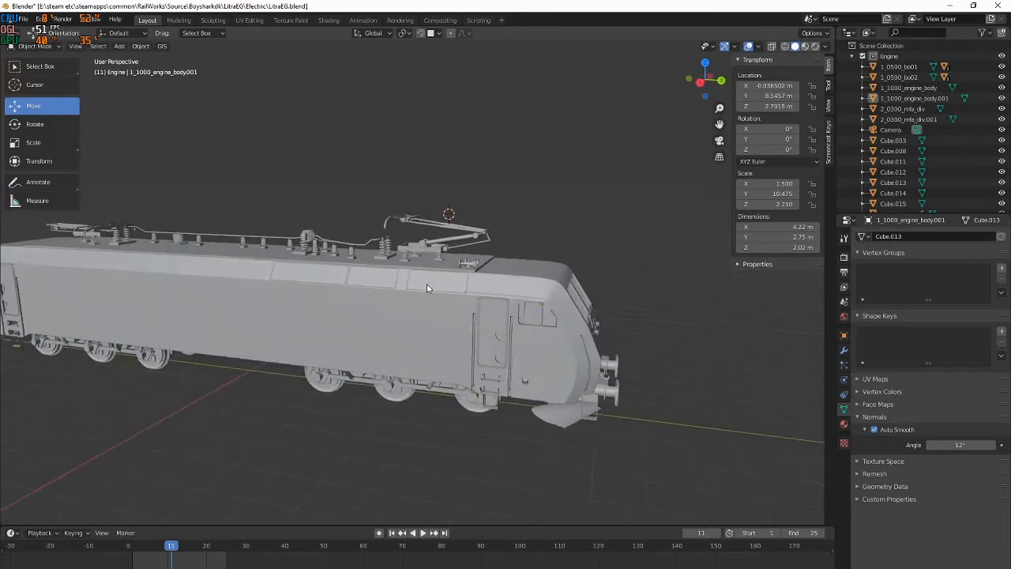
Select the windscreen wiper on the locomotive's front and play the timeline animation to check the moving pantograph
scroll(448, 317, "down", 3)
left_click(457, 327)
left_click(457, 328)
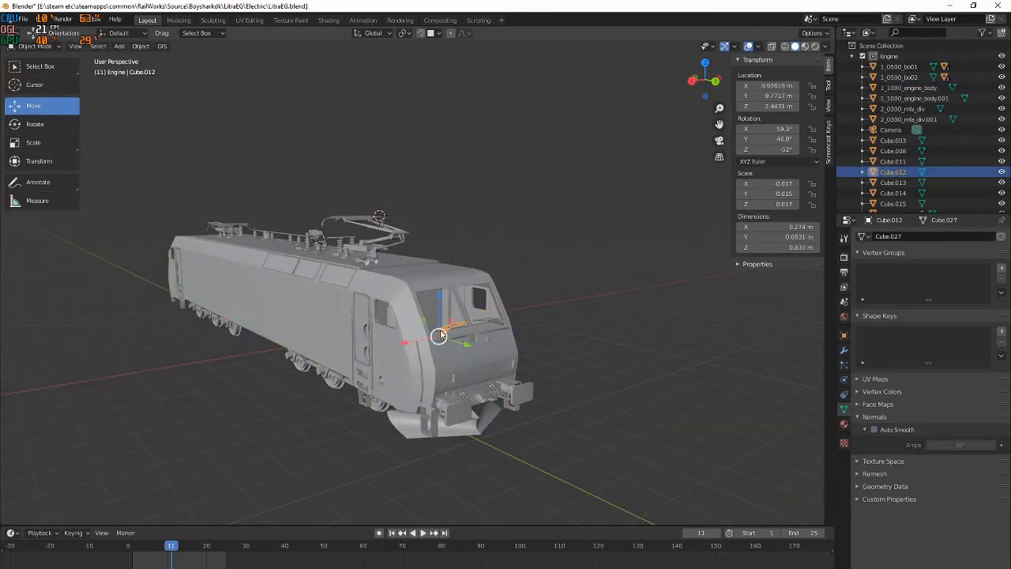
key("space")
left_click(164, 551)
key("space")
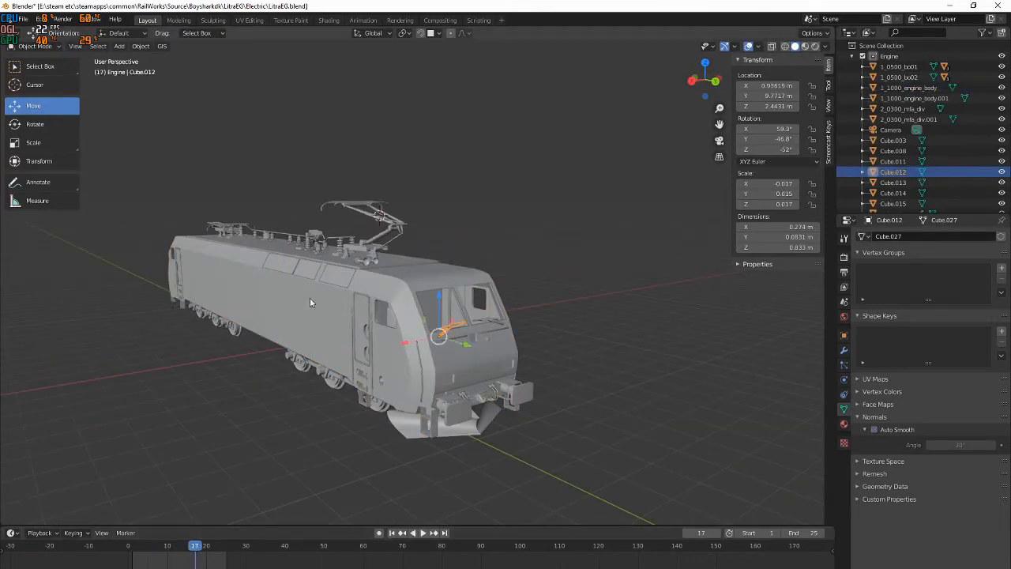
Examine how the locomotive's wheels sit against the ground line in the right orthographic view
middle_click_drag(228, 452, 331, 415)
middle_click_drag(331, 415, 441, 369, "shift")
scroll(438, 379, "up", 2)
middle_click_drag(402, 432, 485, 306)
key("KP_3")
scroll(485, 311, "up", 12)
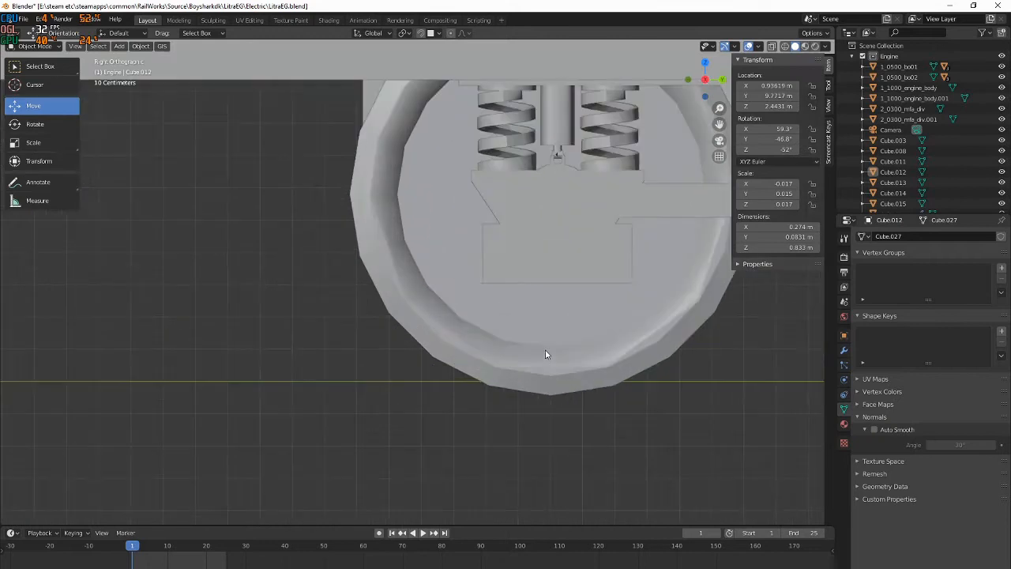
left_click(475, 342)
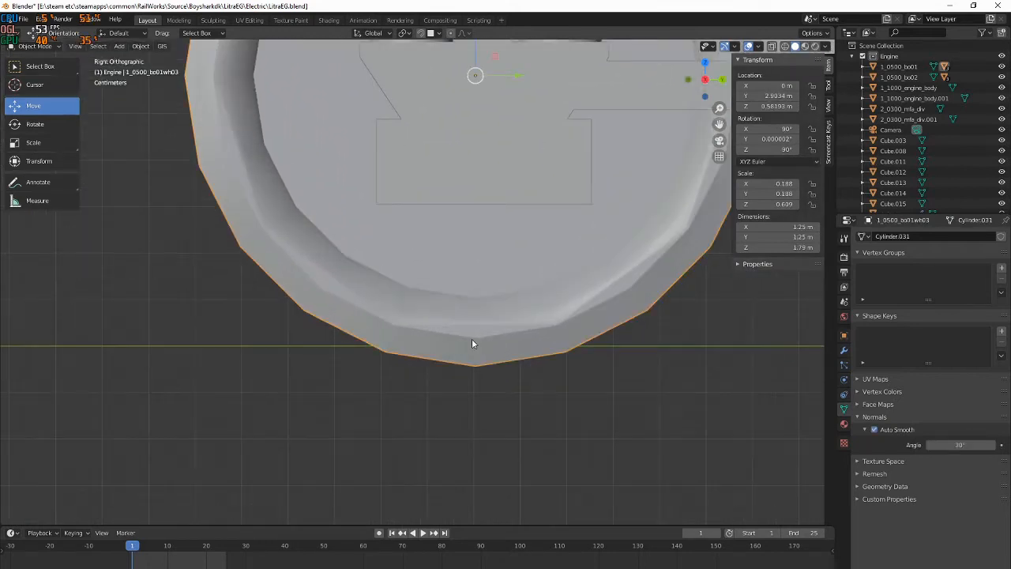
left_click(320, 349)
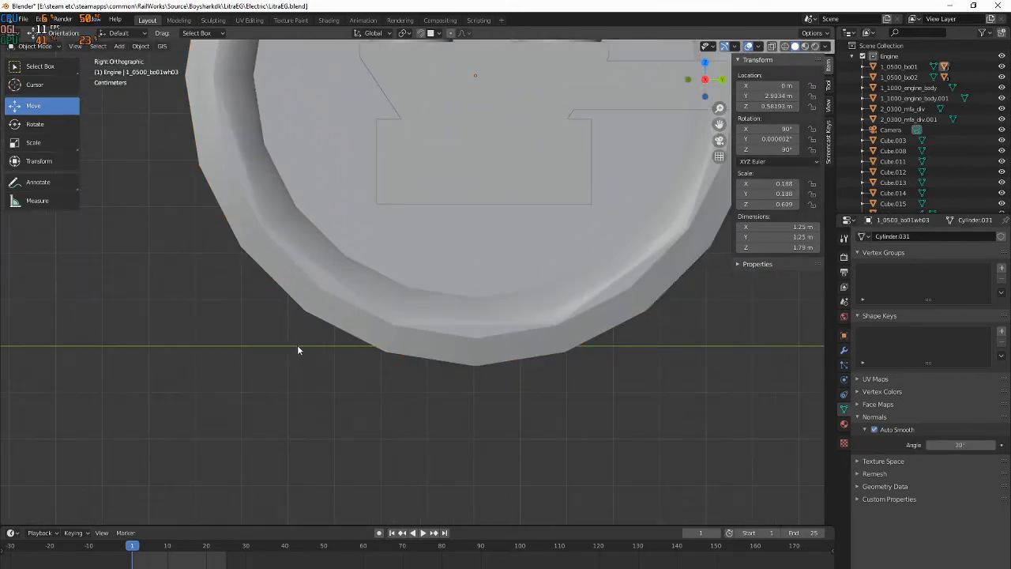
scroll(362, 347, "down", 9)
scroll(509, 325, "down", 1)
middle_click_drag(597, 326, 312, 313, "shift")
middle_click_drag(606, 297, 505, 323, "shift")
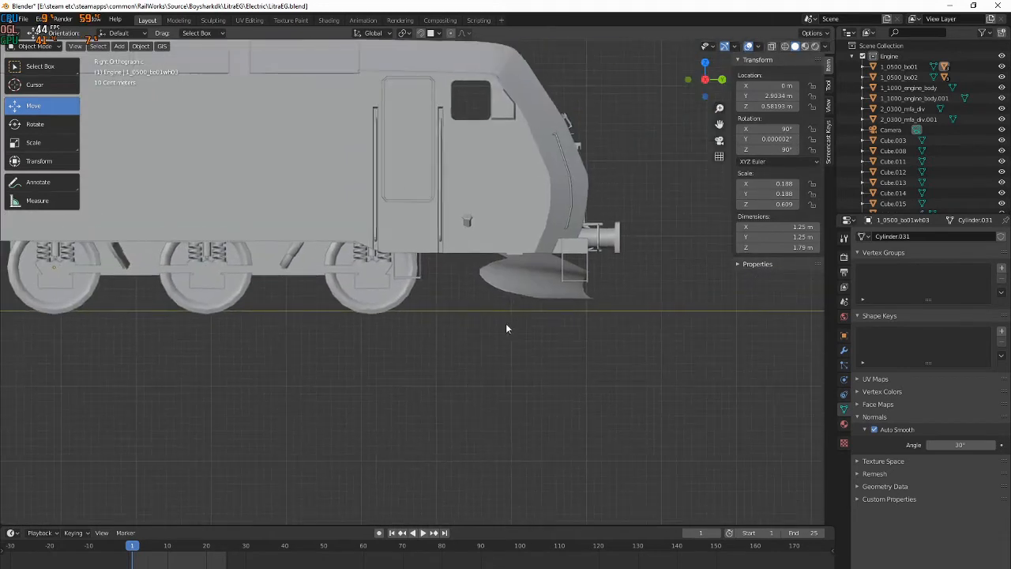
Select the cab interior object and examine its walls, window cut-outs and fit behind the windscreen from inside
middle_click_drag(339, 390, 389, 362)
left_click(428, 354)
left_click(574, 346)
middle_click_drag(390, 242, 505, 378, "shift")
left_click(406, 307)
left_click(407, 306)
scroll(473, 297, "up", 5)
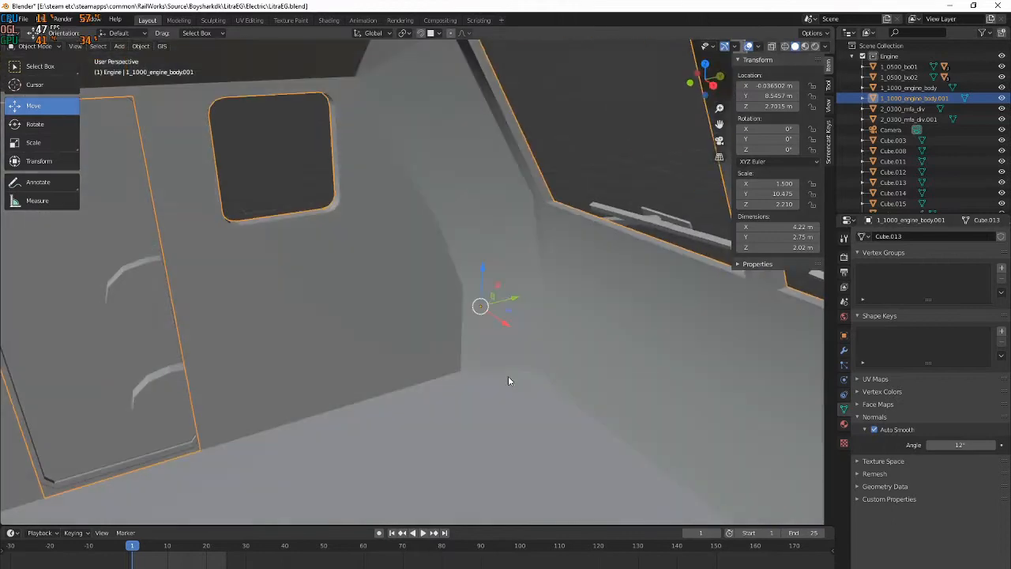
scroll(527, 287, "up", 4)
key("Tab")
middle_click_drag(522, 309, 484, 314)
key("Tab")
scroll(500, 310, "down", 4)
Try shifting the cab interior along the Y axis and inspect its edge behind the windscreen
key("g")
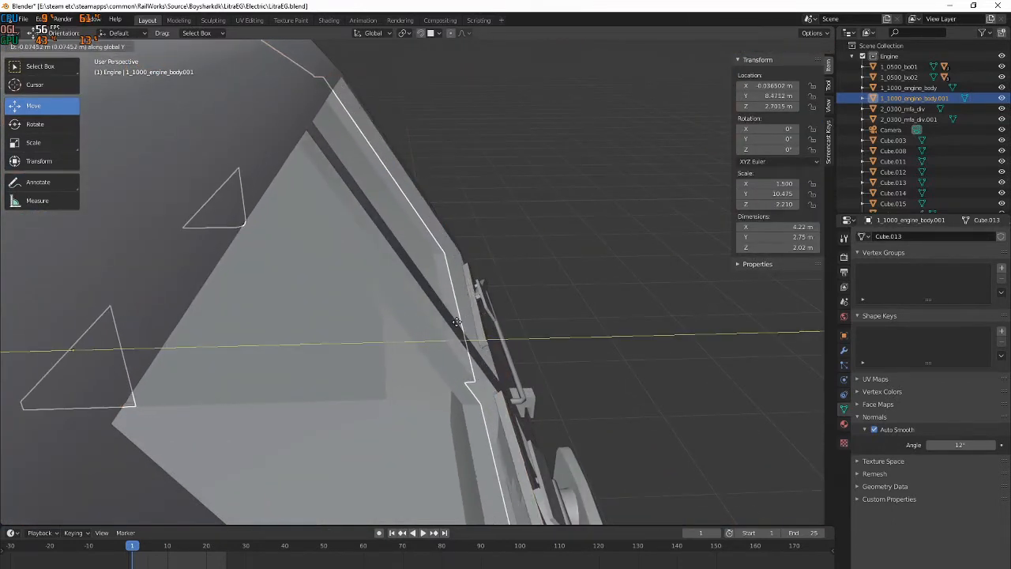
key("Escape")
key("Tab")
key("Tab")
scroll(496, 356, "up", 4)
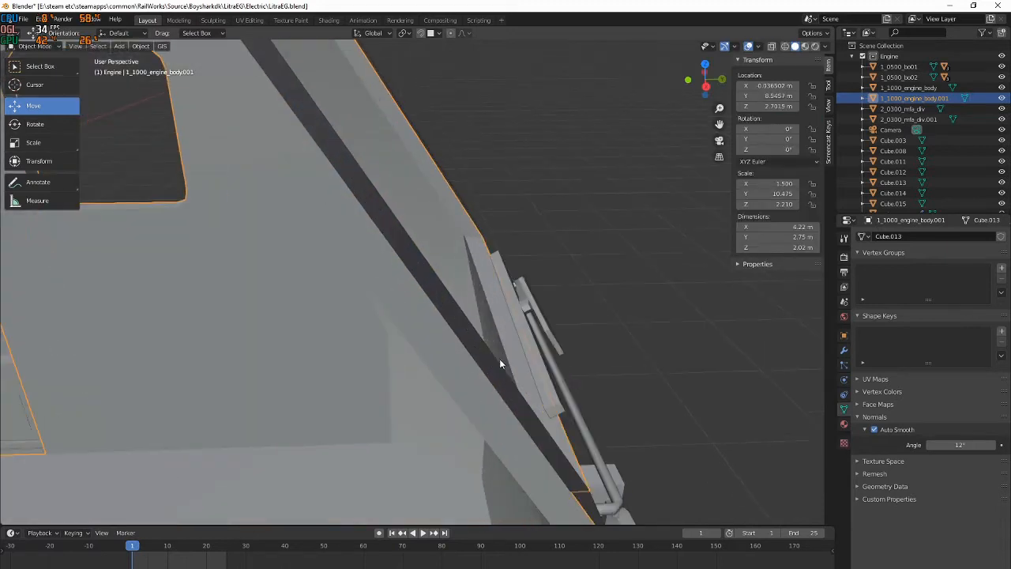
left_click(456, 375)
left_click(460, 377)
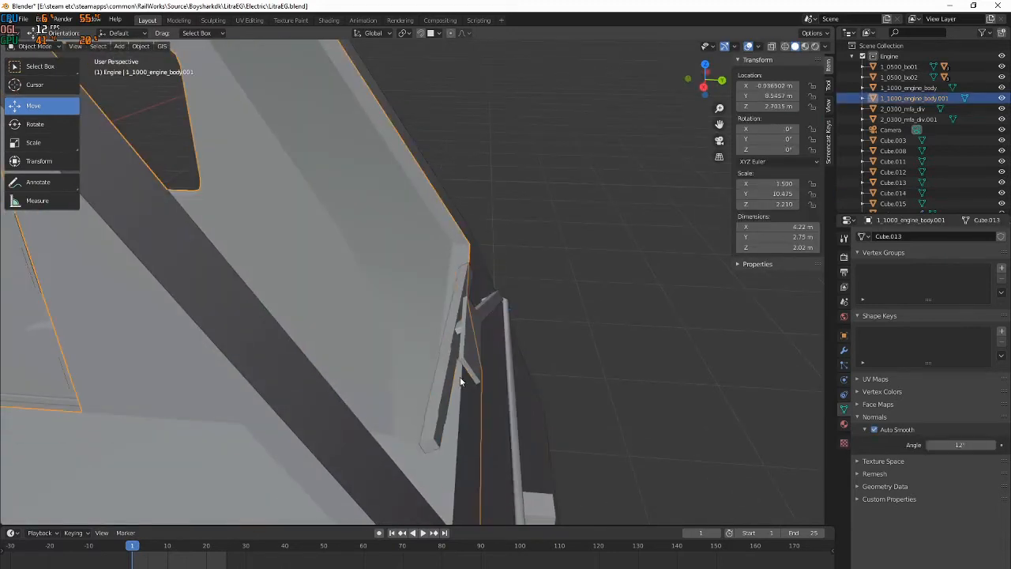
Try nudging the cab interior along Y again to compare its front with the outer body shell
scroll(383, 362, "down", 4)
key("g")
key("y")
right_click(377, 361)
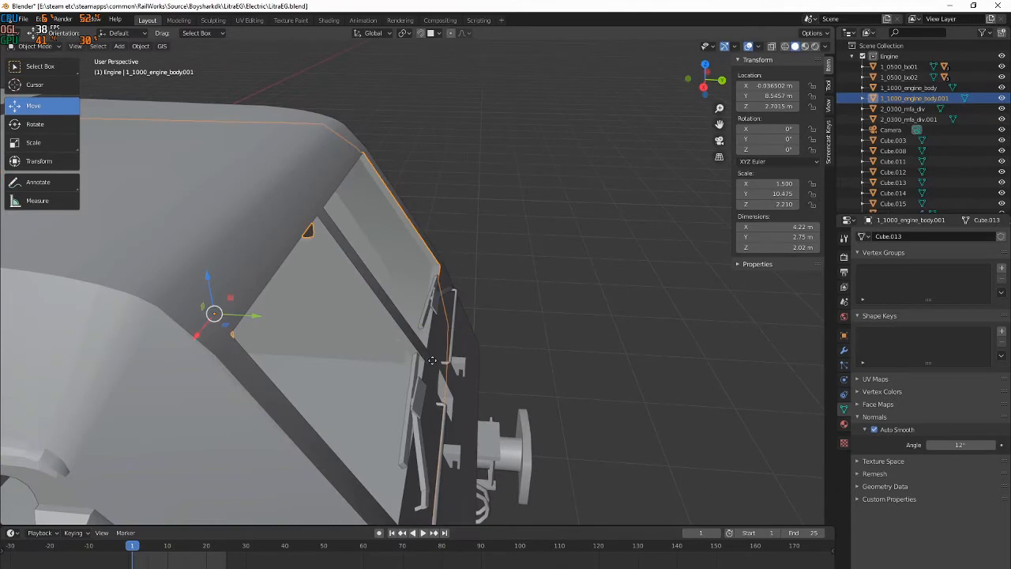
key("g")
key("y")
left_click(422, 364)
left_click(434, 361)
scroll(411, 340, "down", 4)
Pull the cab interior 3.7785 m along Y out of the locomotive and undo the moves
left_click(383, 333)
key("g")
key("y")
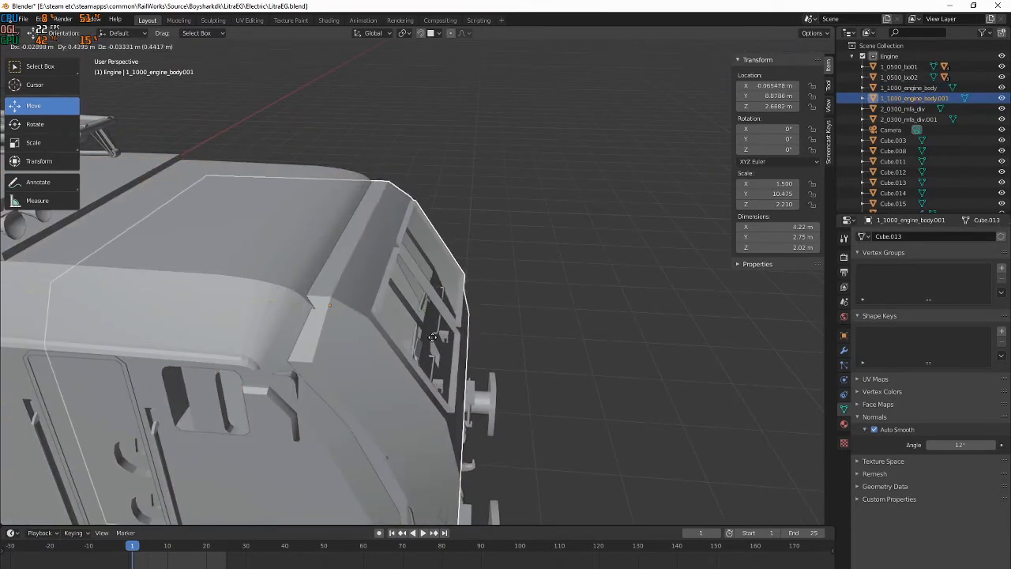
left_click(693, 348)
scroll(654, 352, "down", 4)
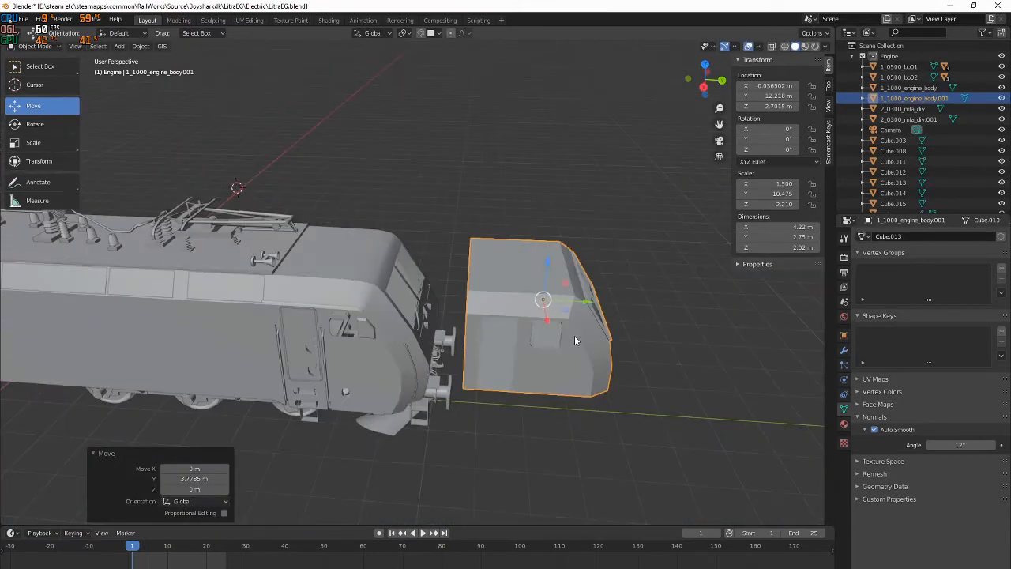
key("ctrl+z")
key("ctrl+z")
Copy and paste the cab interior together with the engine body and move the copies 5.8263 m along X
middle_click_drag(411, 326, 354, 322)
scroll(355, 322, "up", 5)
left_click(359, 329)
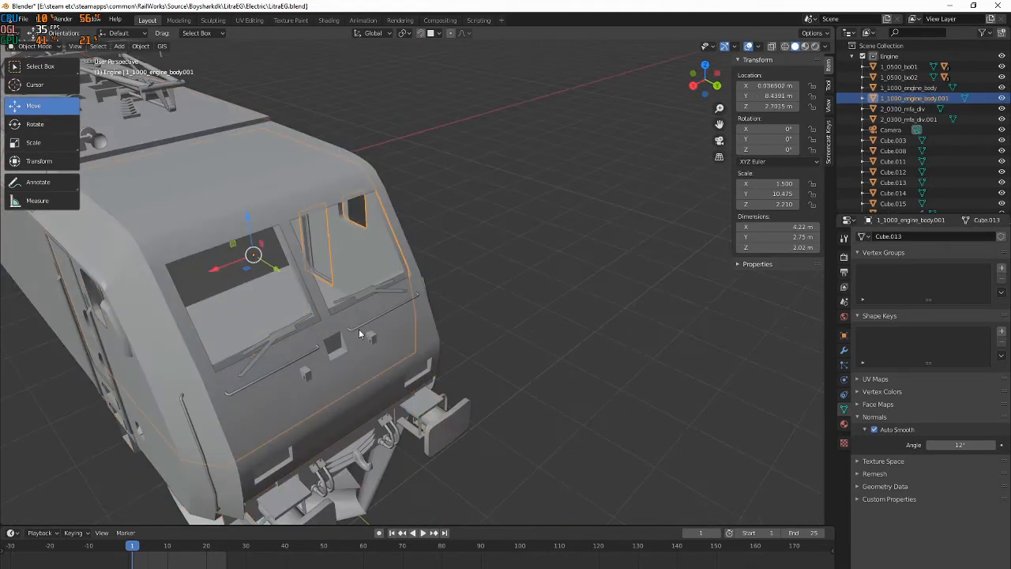
left_click(319, 373, "shift")
scroll(320, 374, "down", 4)
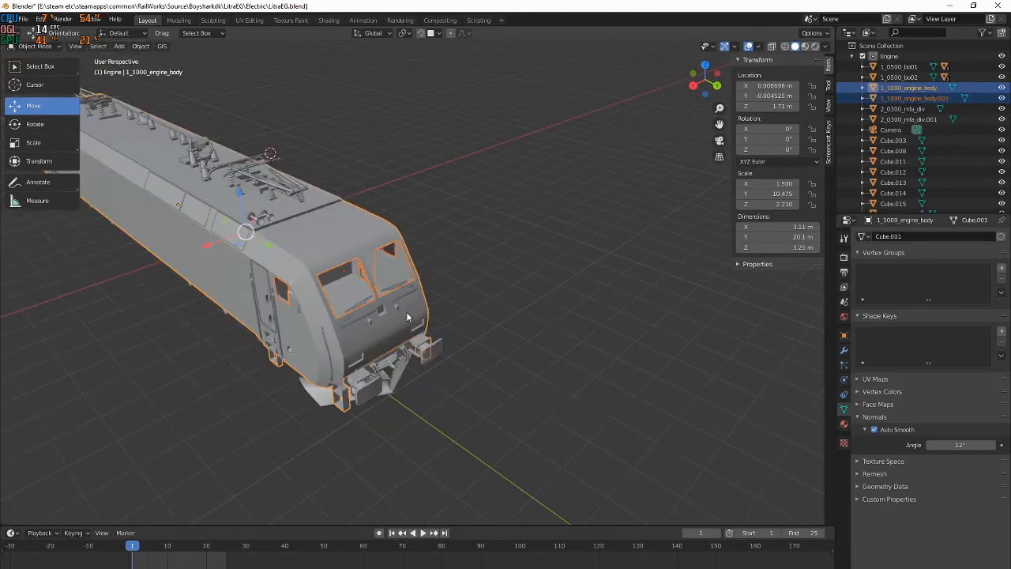
key("ctrl+c")
key("ctrl+v")
key("g")
left_click(770, 323)
middle_click_drag(462, 326, 639, 280, "shift")
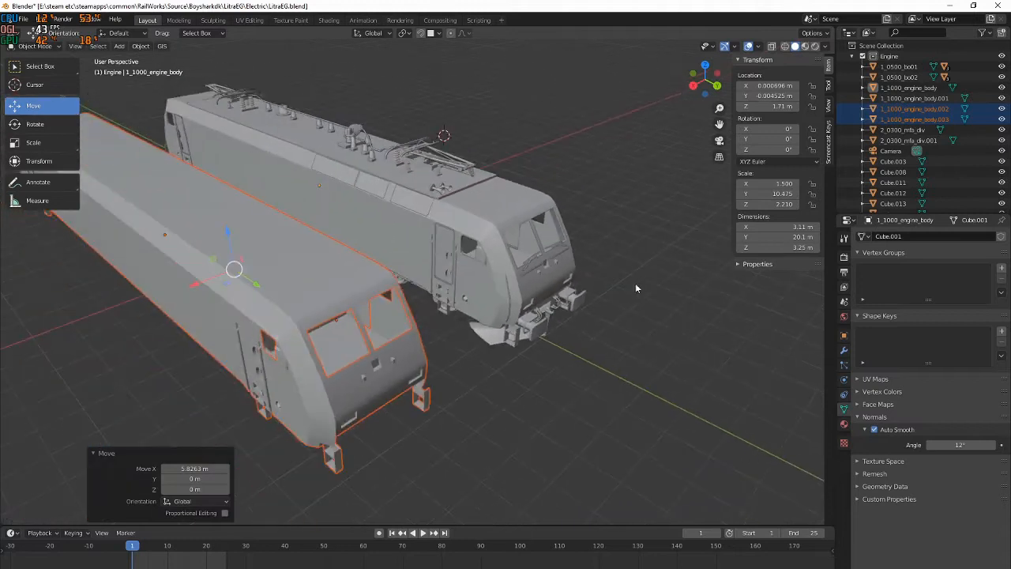
Join the copied cab interior and the copied engine body into one object
scroll(561, 296, "down", 2)
middle_click_drag(452, 322, 501, 295, "shift")
middle_click_drag(405, 290, 474, 338)
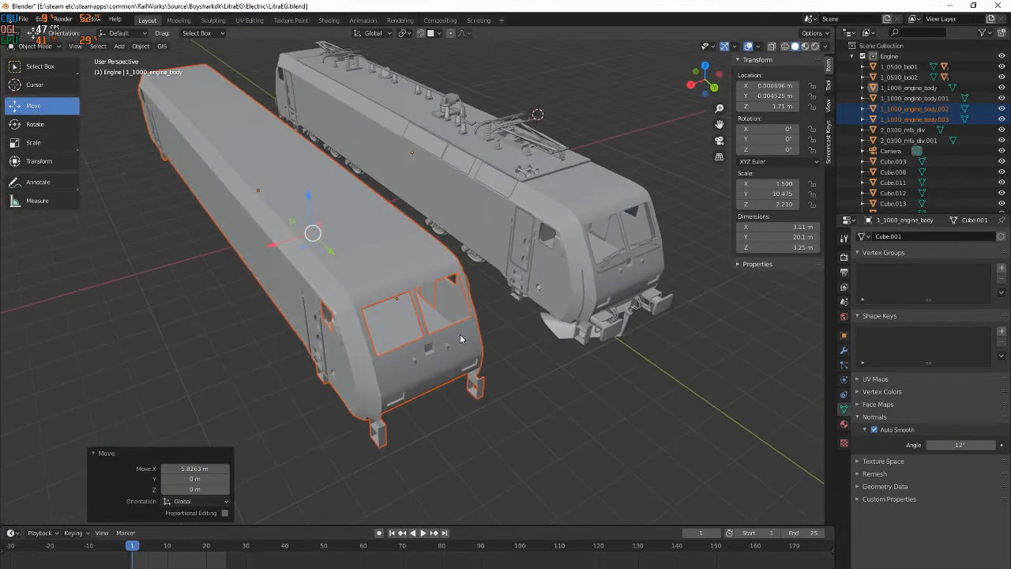
left_click(441, 317)
left_click(470, 341, "shift")
key("ctrl+j")
scroll(469, 338, "up", 4)
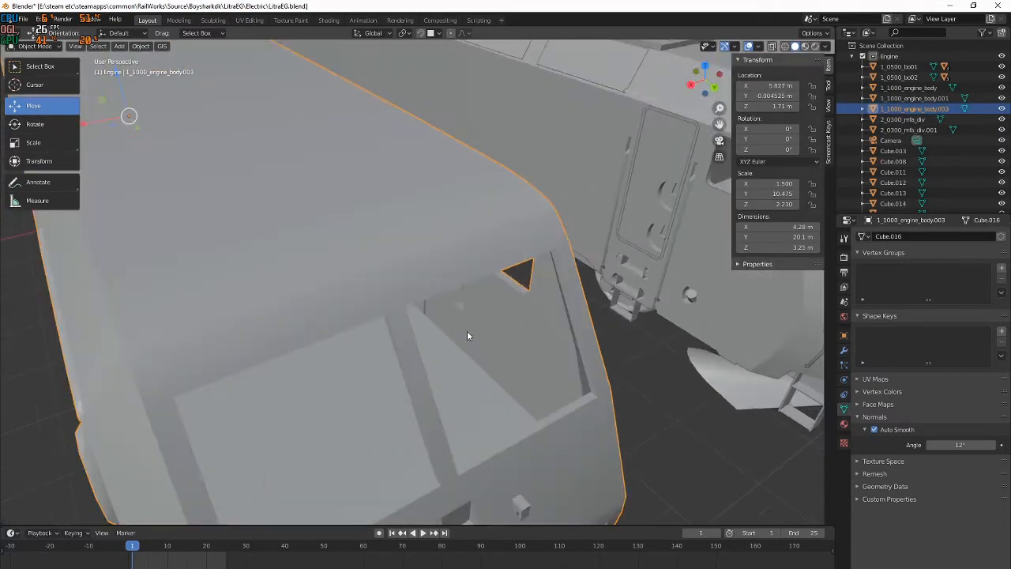
Duplicate the cab interior mesh within the joined copy and place it about 3.8 m away along X
key("Tab")
middle_click_drag(655, 224, 556, 318)
key("KP_Decimal")
middle_click_drag(315, 303, 388, 308)
scroll(530, 329, "up", 4)
middle_click_drag(530, 329, 603, 259)
scroll(561, 376, "down", 4)
scroll(637, 336, "down", 3)
key("shift+d")
key("x")
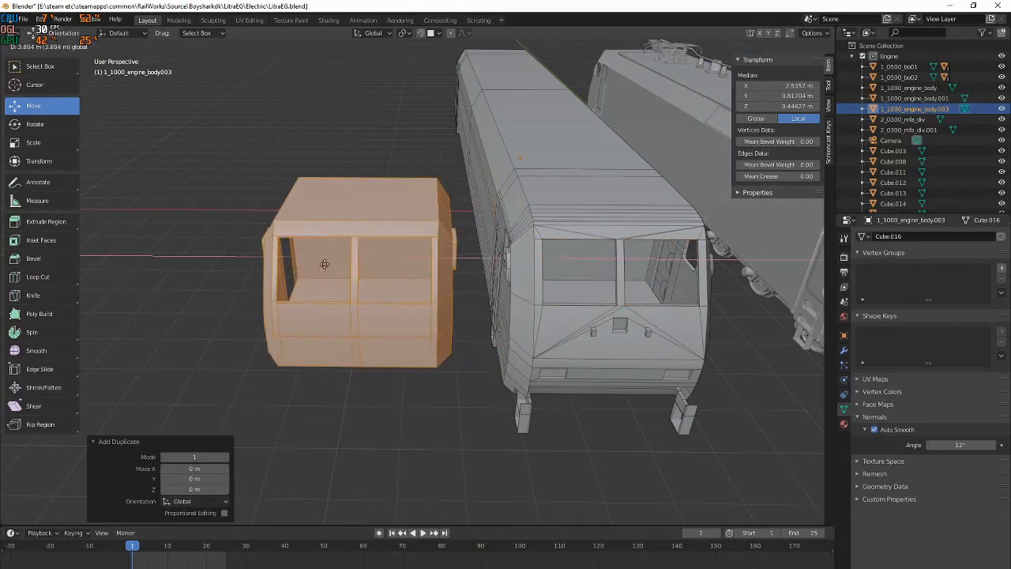
left_click(325, 264)
Delete all vertices of the joined copy's body and original cab, keeping only the duplicated cab interior
left_click(770, 47)
middle_click_drag(505, 379, 395, 522)
left_click_drag(405, 65, 620, 522)
scroll(537, 382, "down", 4)
left_click_drag(395, 95, 525, 365)
right_click(443, 292)
key("x")
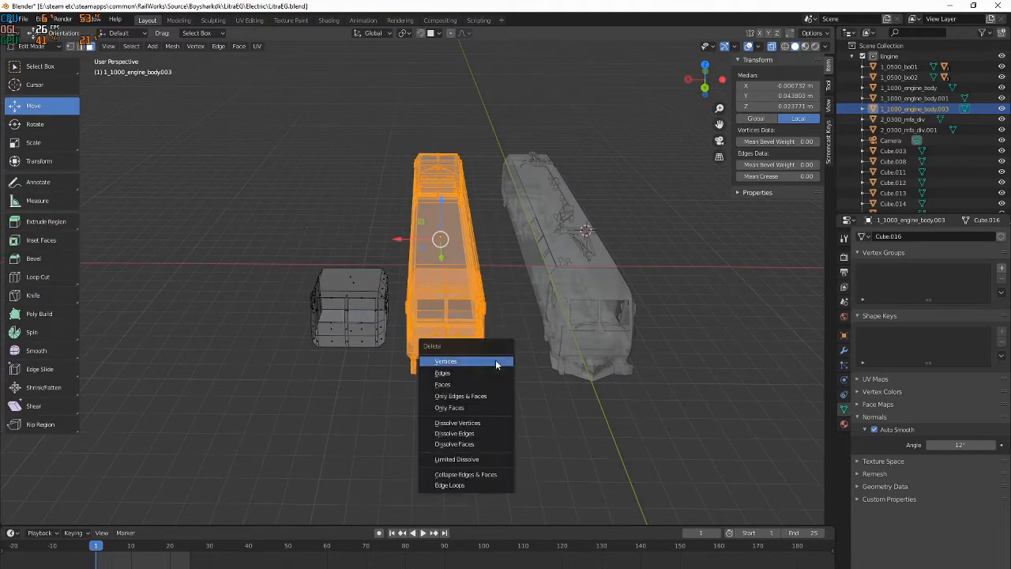
left_click(497, 361)
Set the isolated cab interior's origin to its geometry
key("Tab")
scroll(403, 269, "up", 1)
scroll(402, 273, "up", 1)
right_click(408, 283)
mouse_move(423, 298)
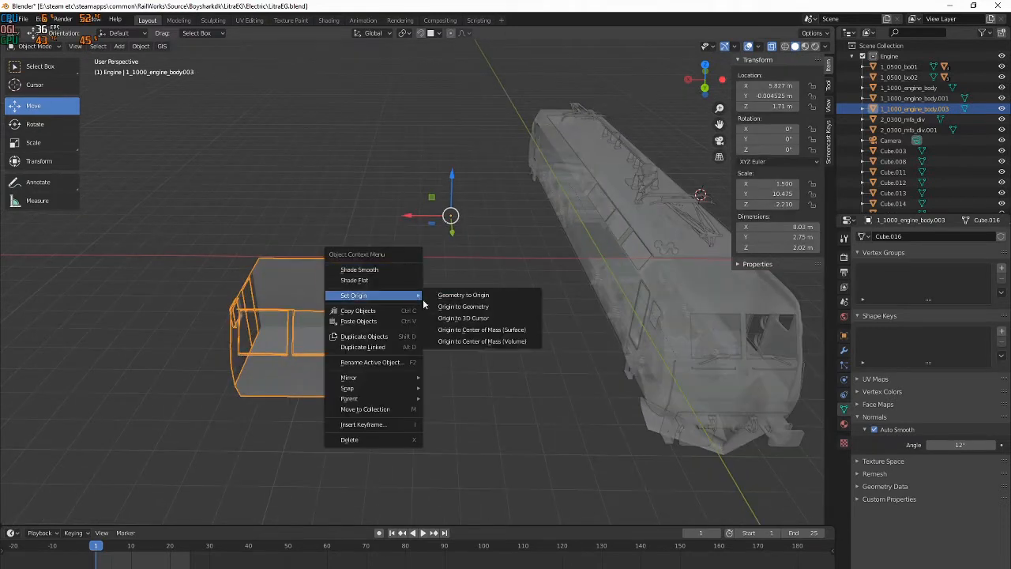
left_click(455, 310)
scroll(455, 310, "down", 2)
key("Tab")
key("Tab")
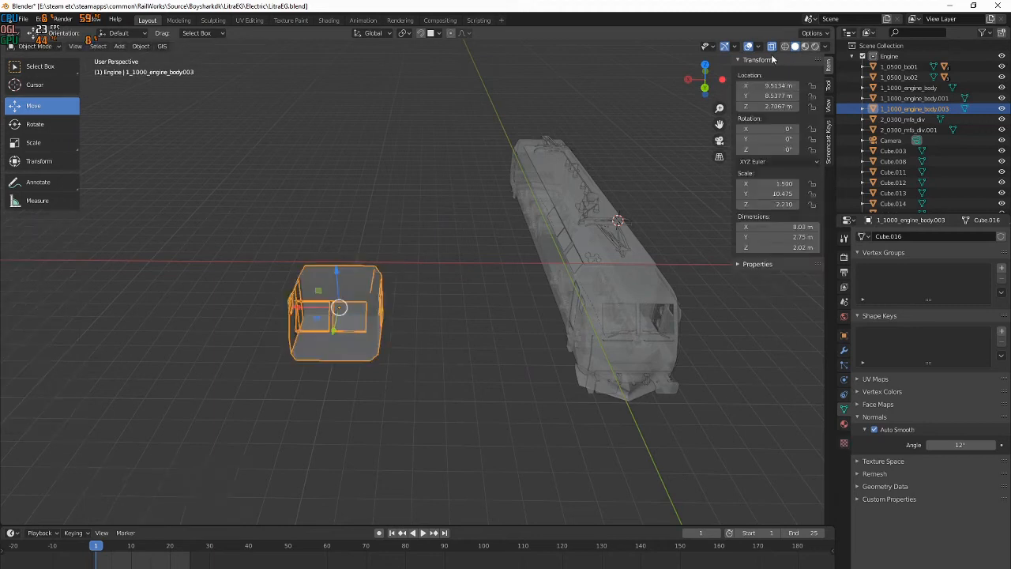
Turn off X-ray, inspect the isolated cab interior beside the locomotive and delete it
key("alt+z")
middle_click_drag(460, 257, 531, 244)
scroll(441, 362, "up", 3)
mouse_move(499, 354)
middle_mouse_down()
mouse_move(597, 325)
mouse_move(488, 359)
middle_mouse_up()
scroll(465, 314, "up", 5)
middle_click_drag(463, 311, 549, 337)
scroll(529, 329, "down", 5)
left_click_drag(459, 293, 83, 262)
middle_click_drag(83, 262, 320, 284, "shift")
scroll(320, 284, "up", 3)
middle_click_drag(320, 284, 378, 308)
scroll(422, 293, "up", 3)
key("Delete")
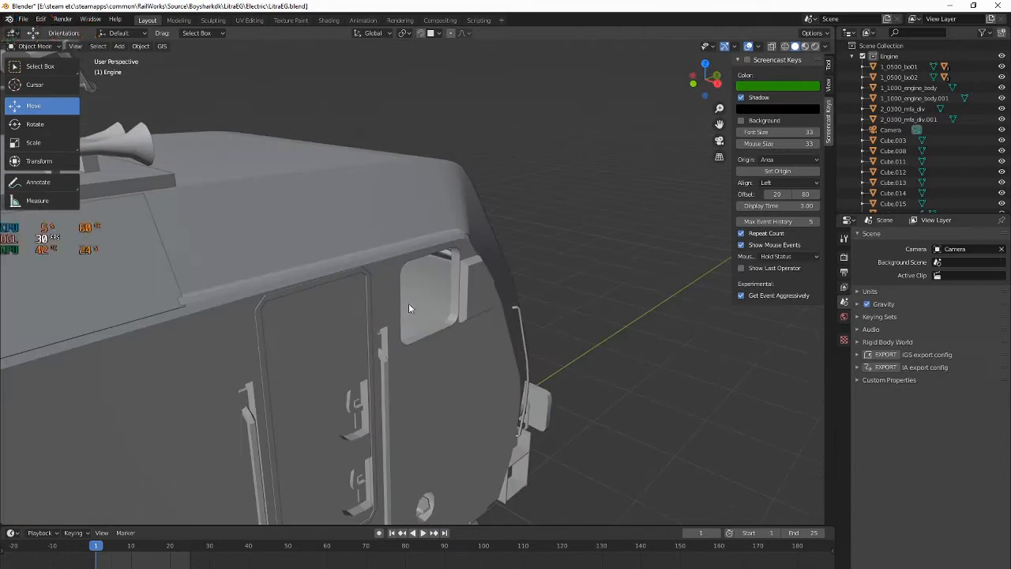
Try shifting the locomotive's cab interior along the Y and X axes
left_click(409, 308)
scroll(498, 371, "up", 5)
key("g")
key("y")
right_click(522, 414)
key("x")
key("g")
key("x")
right_click(644, 407)
Examine how the cab interior lines up with the cab windows and doors from both sides
middle_click_drag(640, 407, 612, 363)
scroll(665, 341, "down", 8)
middle_click_drag(447, 351, 408, 400)
scroll(478, 368, "up", 6)
scroll(411, 401, "up", 3)
middle_click_drag(457, 379, 360, 302)
scroll(395, 332, "down", 5)
middle_click_drag(461, 285, 519, 313)
scroll(519, 312, "down", 4)
middle_click_drag(418, 292, 366, 289)
Duplicate the cab interior in place and mirror the duplicate along Y with a scale factor of -1
left_click(366, 289)
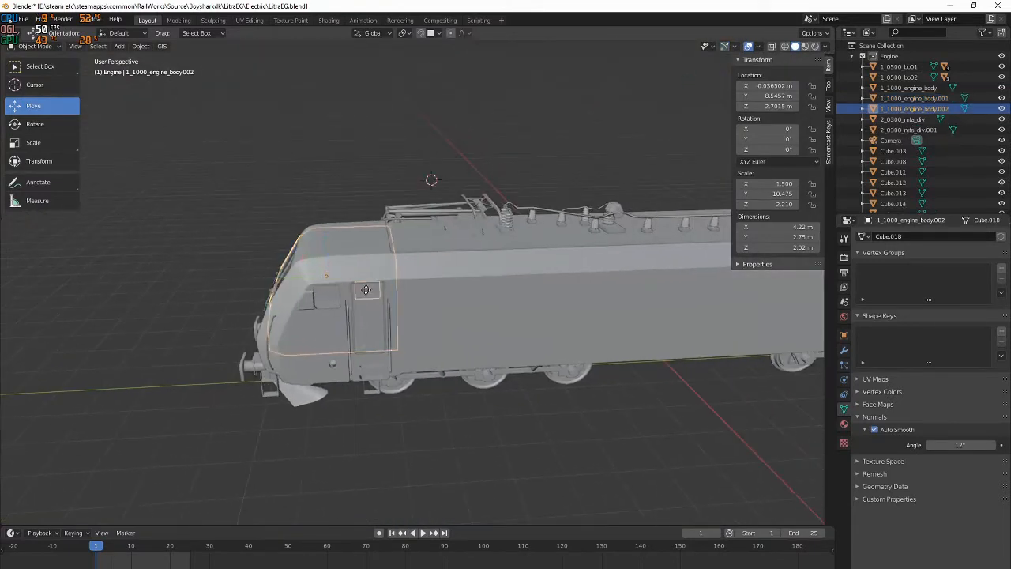
key("shift+d")
key("s")
key("x")
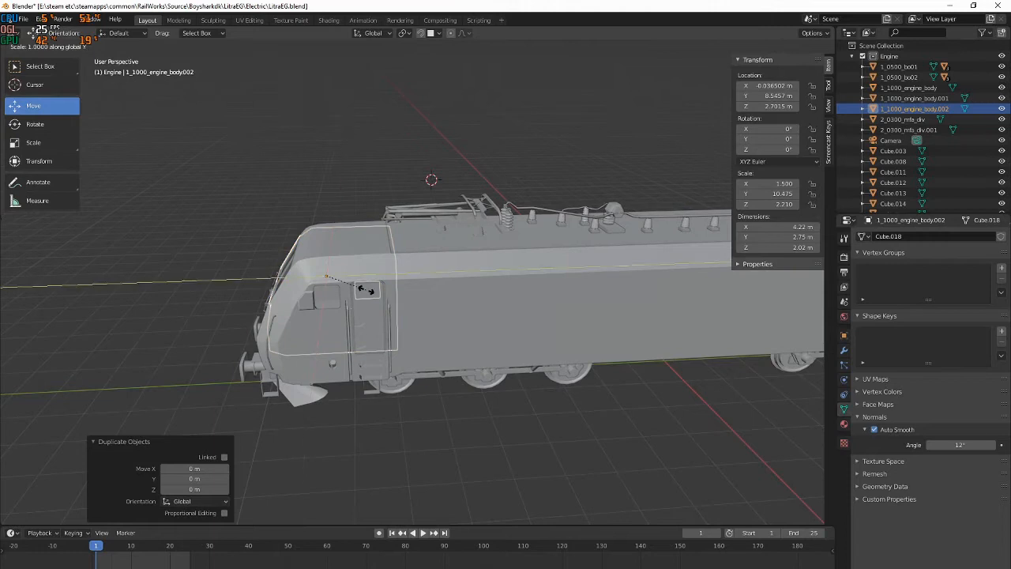
type("-1")
right_click(387, 271)
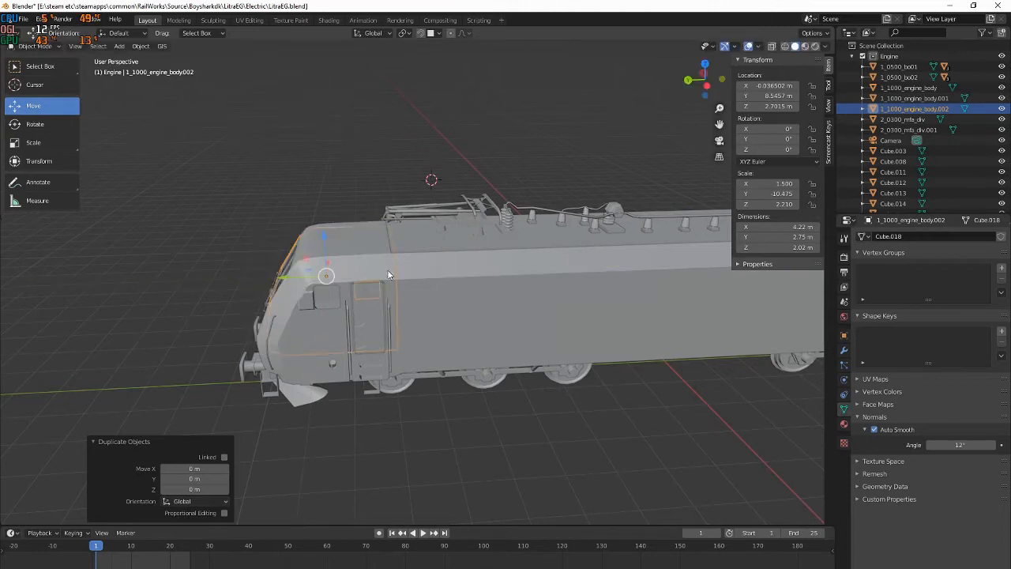
key("s")
key("y")
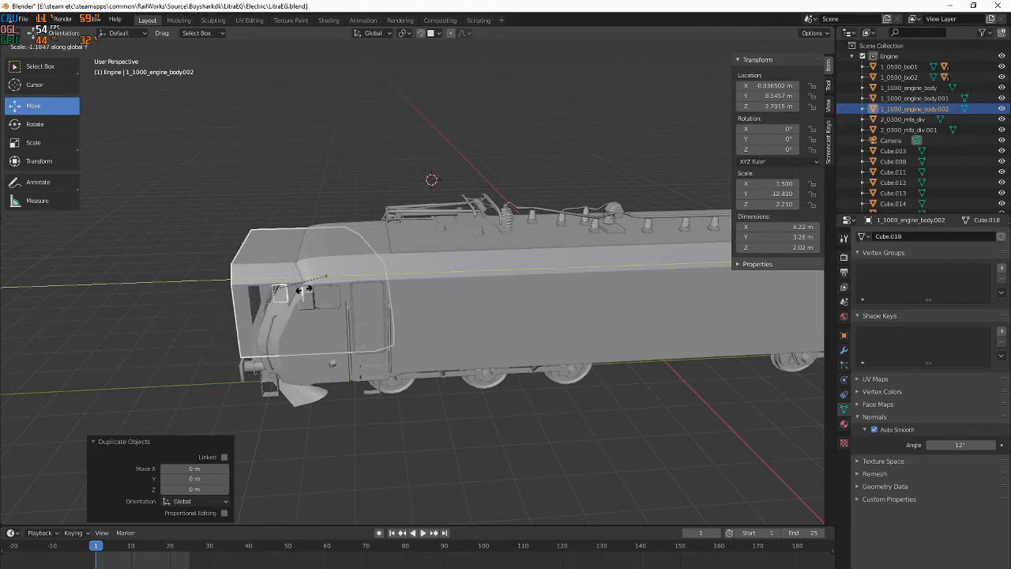
right_click(319, 299)
type("sy-1")
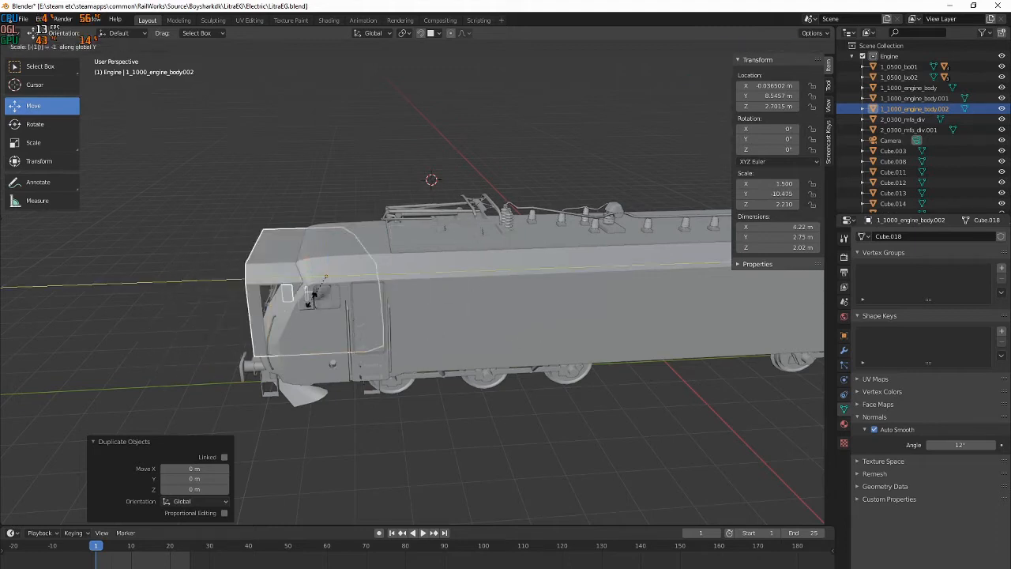
key("Return")
Try moving the mirrored cab interior -17.142 m along Y to the locomotive's other end and undo the move
middle_click_drag(304, 304, 271, 338, "shift")
scroll(383, 278, "up", 3)
scroll(384, 278, "down", 5)
scroll(273, 338, "down", 4)
middle_click_drag(345, 342, 300, 388)
left_click_drag(328, 280, 367, 295)
left_click_drag(527, 315, 527, 316)
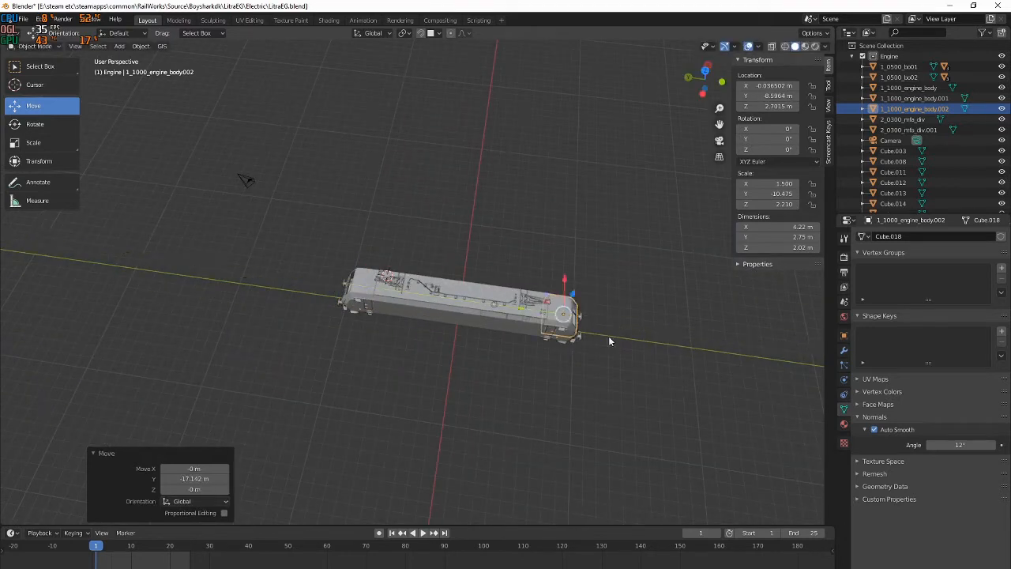
middle_click_drag(609, 340, 408, 292, "shift")
scroll(408, 293, "up", 5)
key("ctrl+z")
Place the mirrored cab interior in the opposite cab by setting its Y location to -8.5457 m
middle_click_drag(202, 216, 671, 257, "shift")
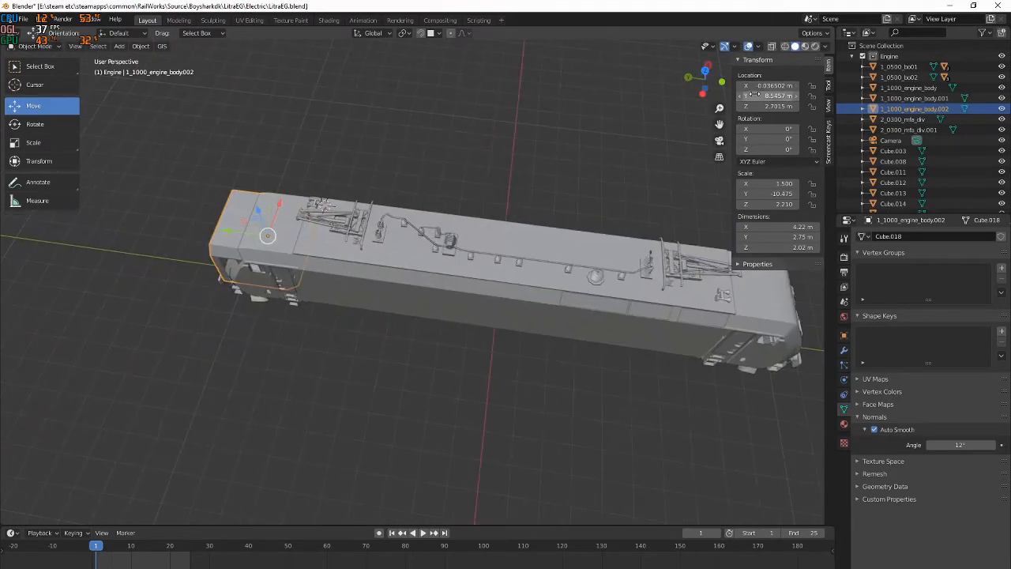
type("-")
key("Return")
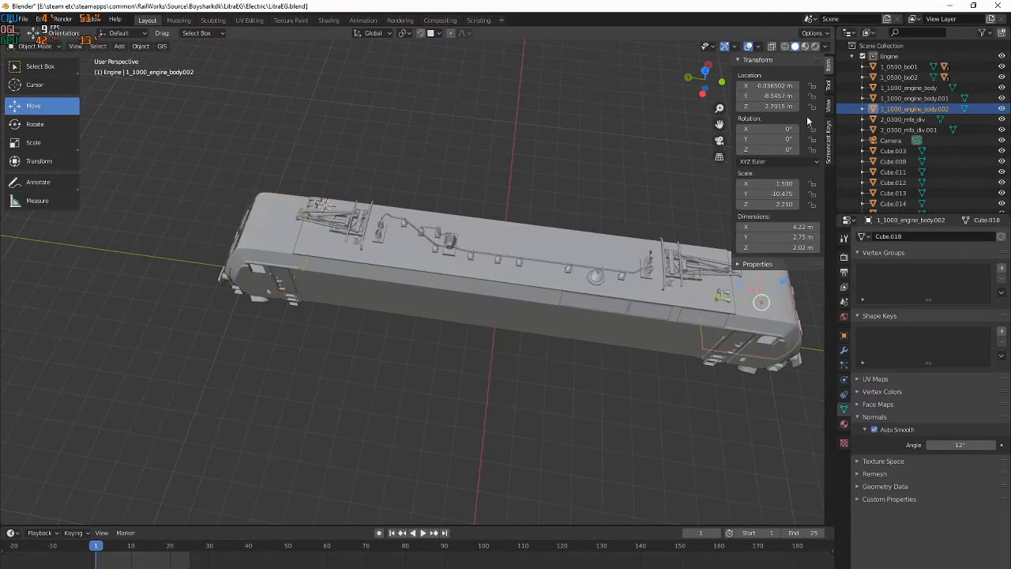
middle_click_drag(587, 419, 241, 274, "shift")
scroll(242, 274, "up", 5)
middle_click_drag(446, 154, 464, 238, "shift")
scroll(464, 239, "up", 5)
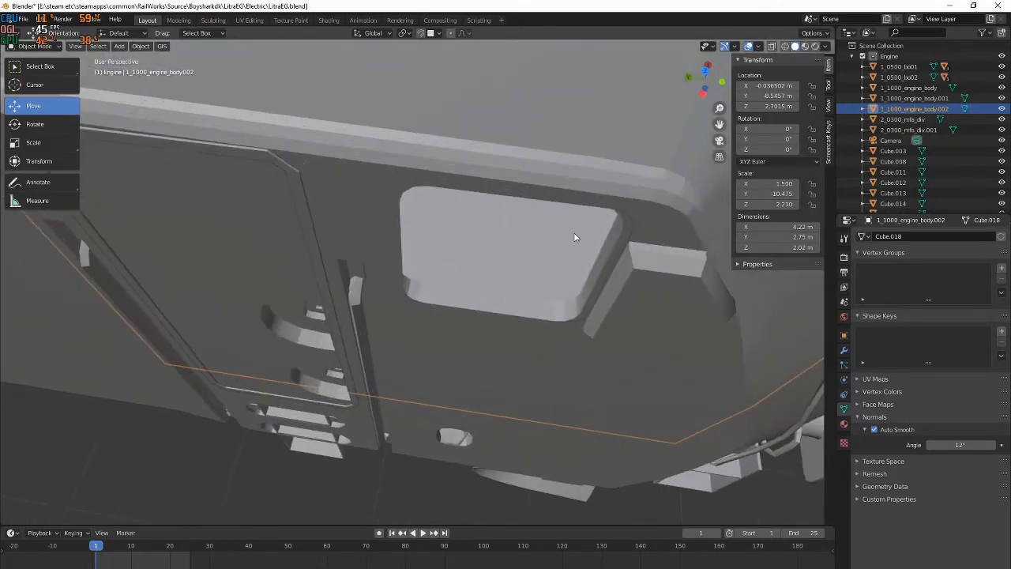
Nudge the mirrored cab interior about -0.023 m along Y so it lines up with the cab's side window
middle_click_drag(575, 236, 485, 221, "shift")
scroll(484, 222, "up", 2)
key("g")
key("y")
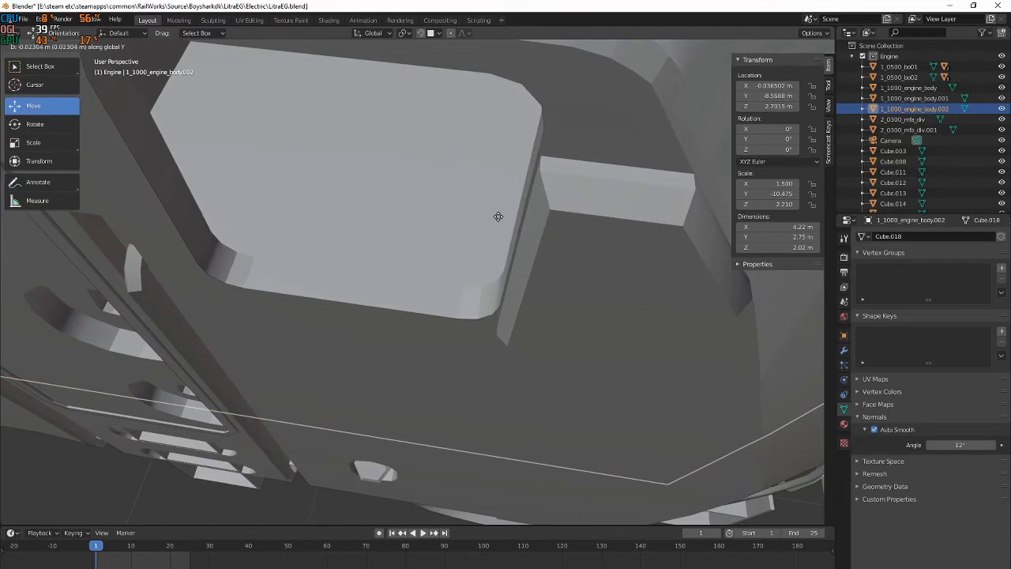
left_click(498, 217)
middle_click_drag(532, 226, 642, 202)
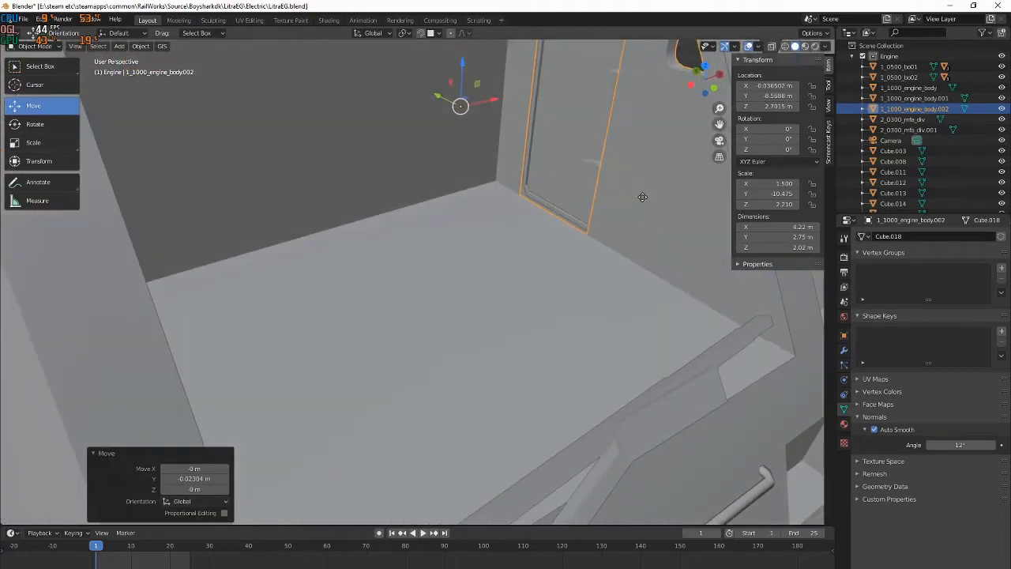
key("g")
key("y")
left_click(642, 196)
Examine how the mirrored cab interior fits the cab walls, doors and window openings
middle_click_drag(642, 196, 288, 228)
left_click(644, 186)
scroll(643, 184, "down", 5)
scroll(411, 215, "up", 3)
scroll(487, 376, "up", 5)
scroll(487, 375, "up", 3)
left_click(349, 275)
scroll(348, 269, "up", 3)
left_click(345, 228)
left_click(271, 243)
left_click(459, 253)
left_click(421, 268)
Fine-tune the mirrored cab interior's position to about -8.568 m on Y and 2.701 m on Z
key("g")
key("y")
left_click(422, 267)
left_click(466, 270)
left_click(398, 282)
key("g")
left_click(398, 282)
left_click(542, 280)
middle_click_drag(542, 281, 449, 316)
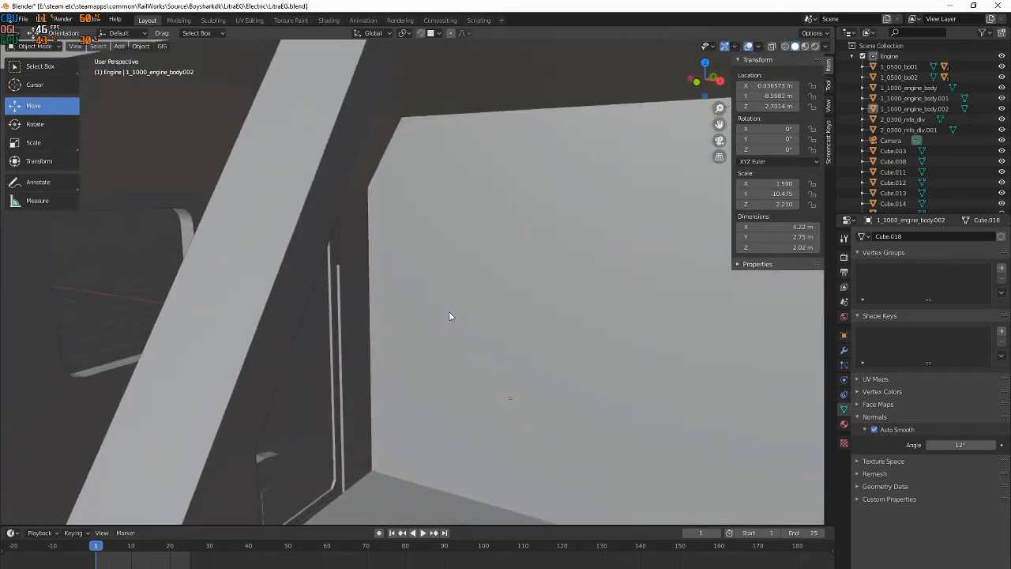
Switch to the browser and study the Litra EG driver's desk photo in the image search results
scroll(451, 316, "down", 8)
middle_click_drag(372, 303, 494, 257)
middle_click_drag(135, 253, 519, 320)
scroll(509, 326, "up", 2)
key("alt+Tab")
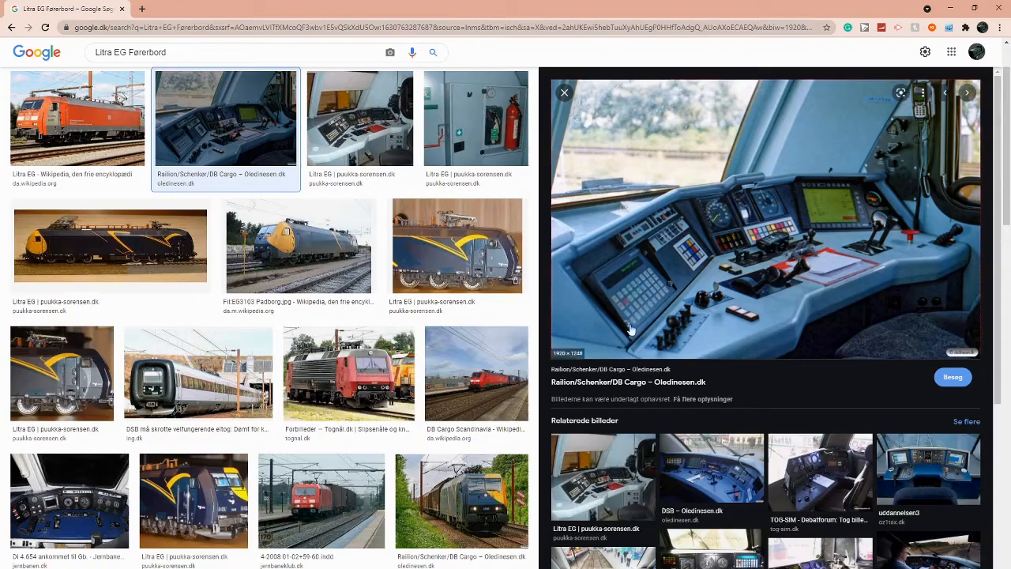
mouse_move(674, 322)
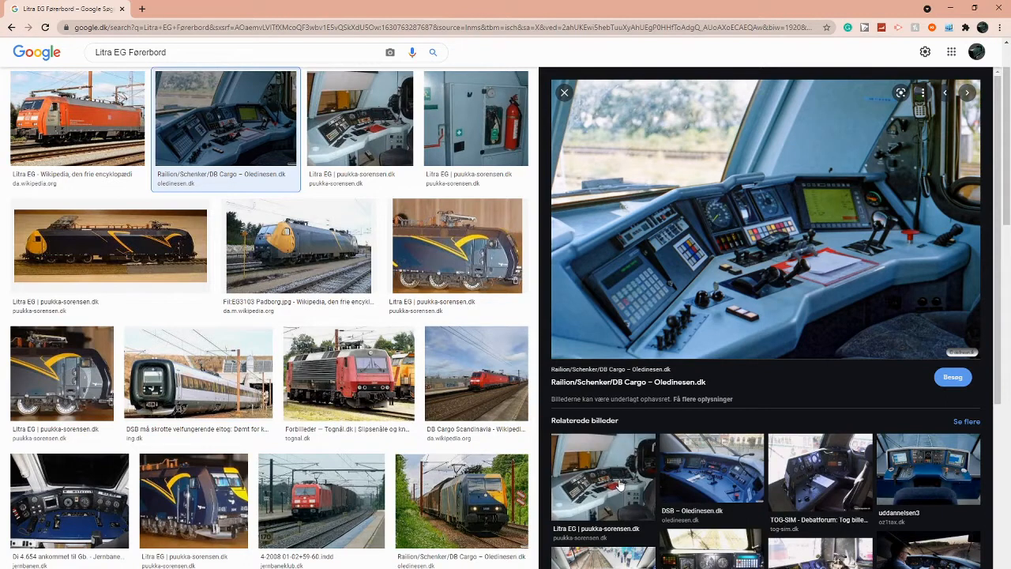
mouse_move(622, 484)
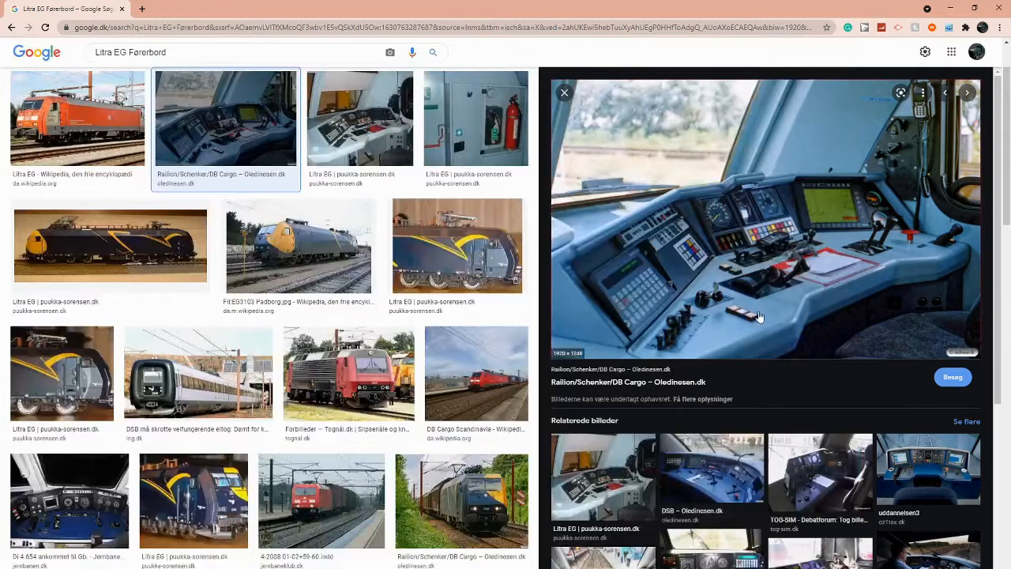
Open the driver's desk photo's source page and its full-size image in new browser tabs
right_click(751, 314)
left_click(799, 319)
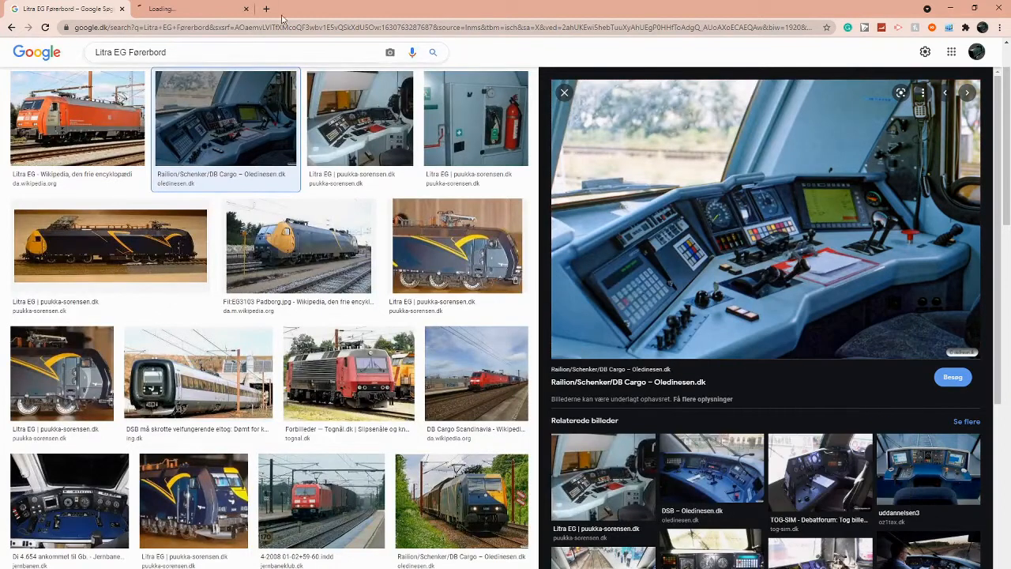
key("ctrl+Tab")
left_click(95, 8)
right_click(848, 239)
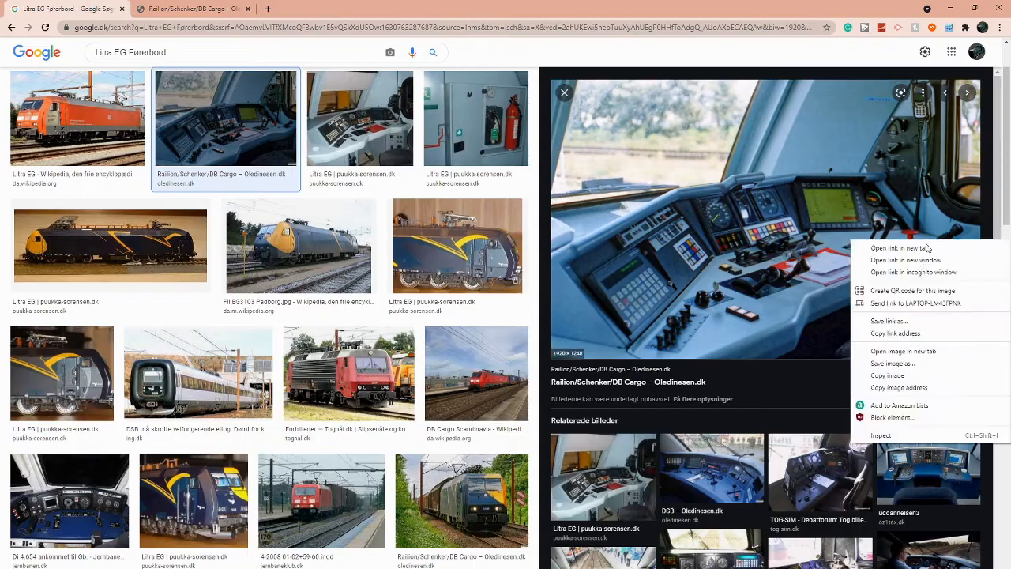
left_click(879, 351)
left_click(300, 7)
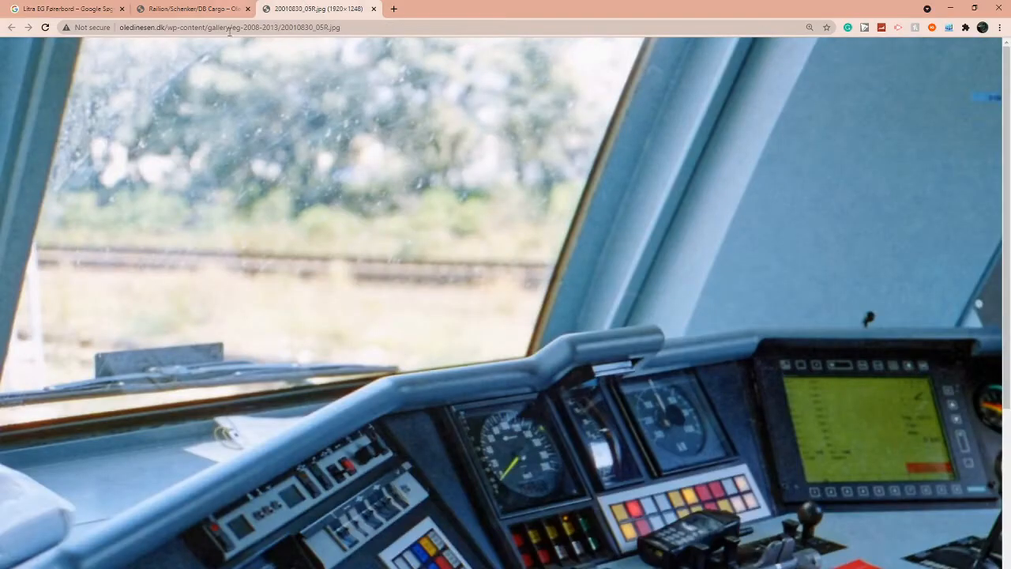
Examine the desk layout in the full-size photo, from close up and as a whole
scroll(366, 409, "down", 4)
scroll(543, 409, "up", 4)
scroll(543, 409, "down", 4)
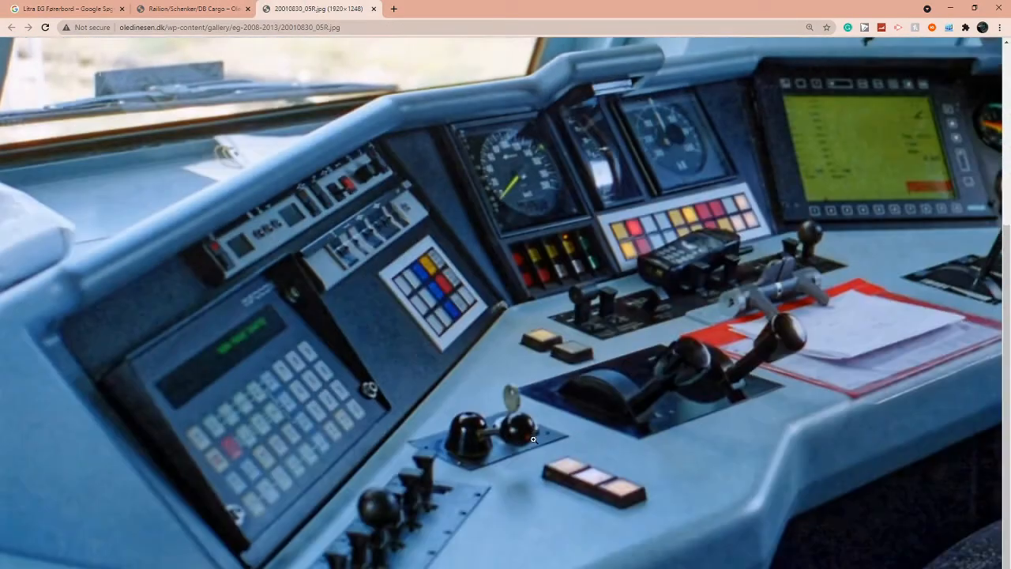
scroll(555, 424, "down", 3, "ctrl")
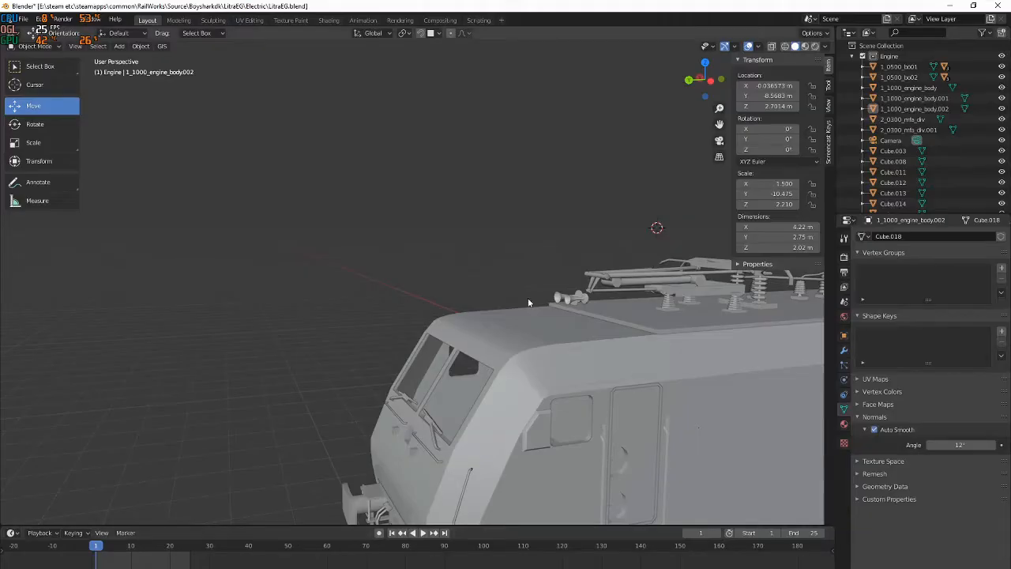
Switch back to Blender and add a 2 m cube at the 3D cursor above the locomotive
scroll(531, 303, "down", 5)
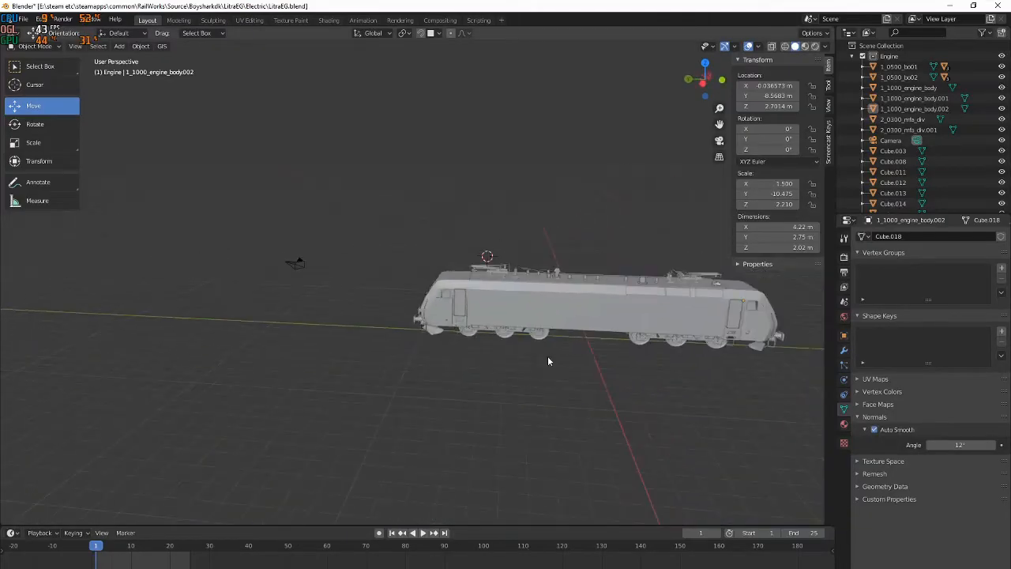
key("KP_3")
scroll(452, 367, "up", 5)
left_click(368, 380)
scroll(580, 243, "down", 2)
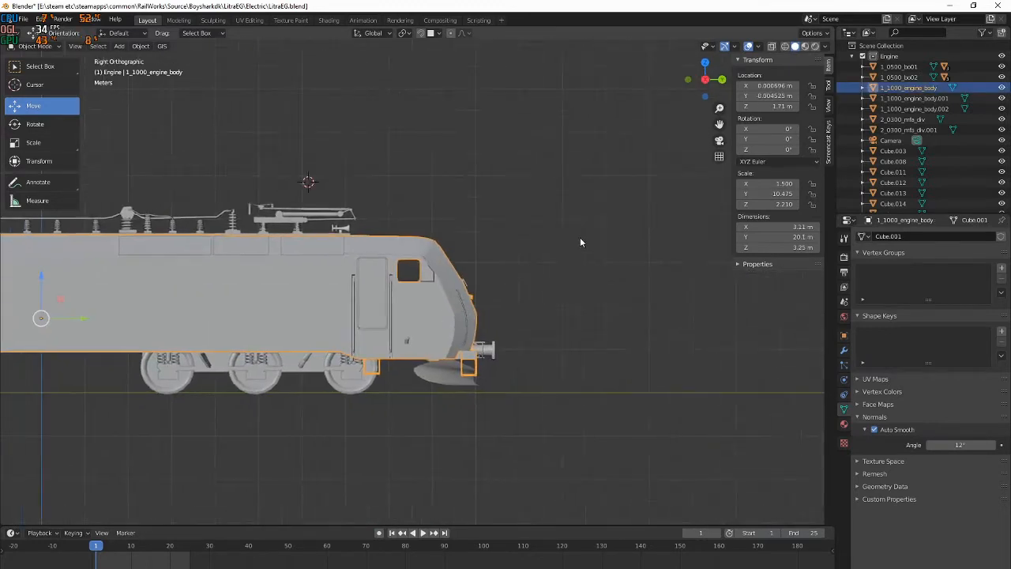
middle_click_drag(580, 243, 593, 257)
scroll(612, 258, "down", 5)
left_click(650, 315)
middle_click_drag(650, 314, 554, 248, "shift")
key("shift+a")
scroll(584, 253, "down", 5)
middle_click_drag(449, 272, 363, 239)
scroll(363, 239, "up", 4)
middle_click_drag(419, 272, 419, 190)
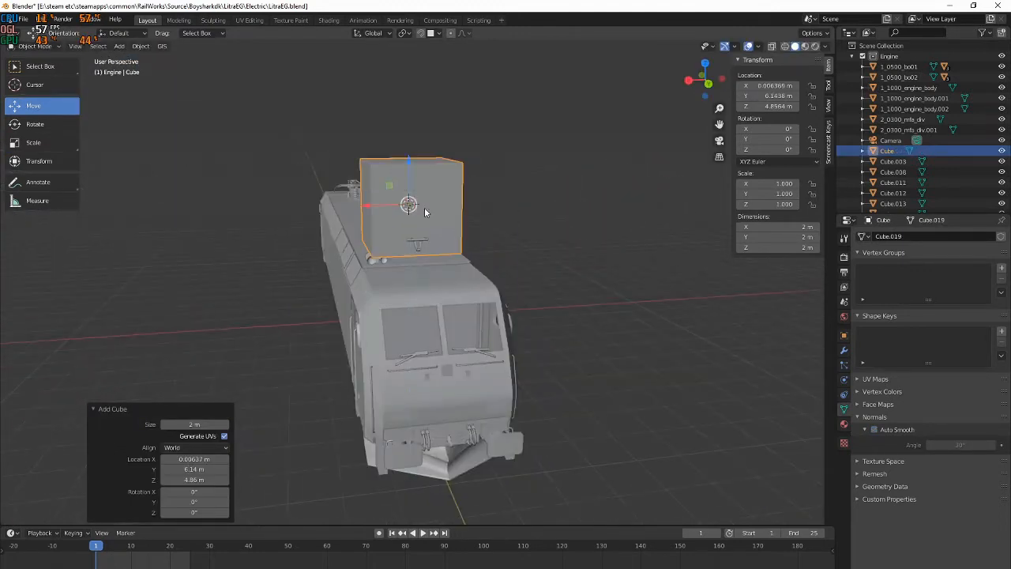
Lower the cube along Z to about 2.19 m and scale it down uniformly to about 0.185
key("g")
key("z")
left_click(423, 316)
key("s")
left_click(433, 332)
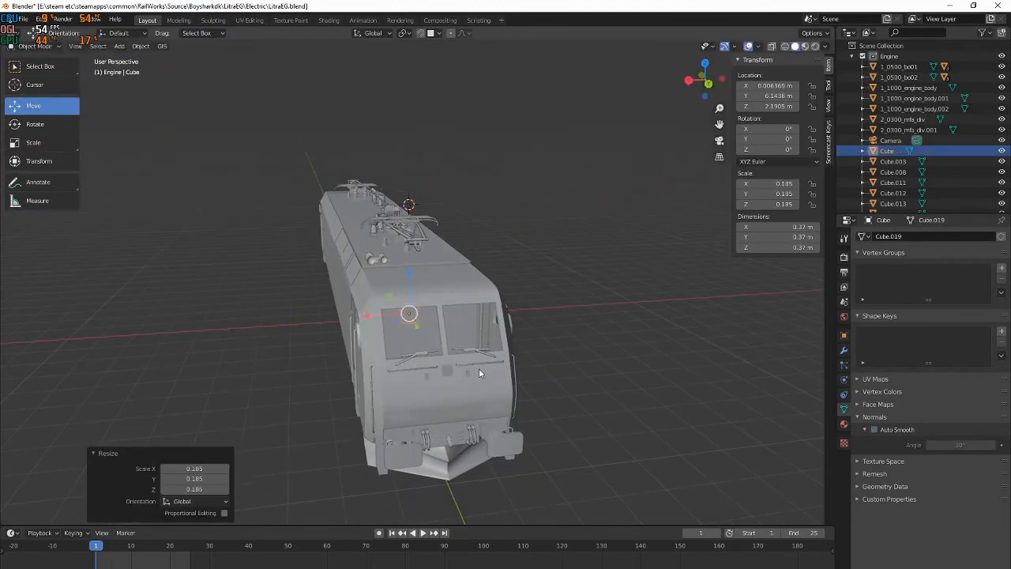
Flatten the small cube along Z by a factor of about 0.252
scroll(466, 362, "up", 1)
key("s")
key("z")
Switch to the browser and open the second Litra EG driver's desk photo as an image in a new tab for comparison
key("alt+Tab")
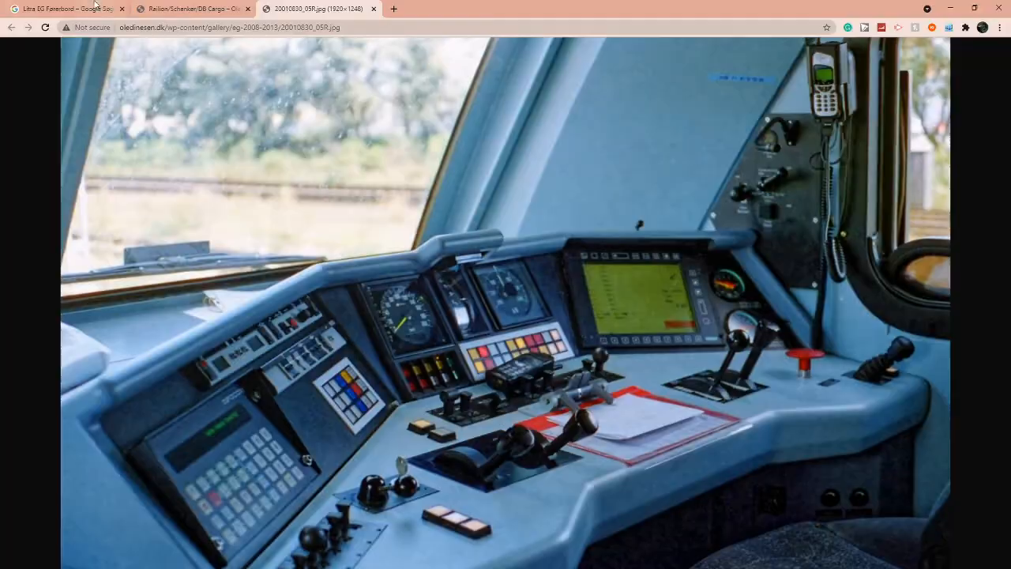
left_click(153, 10)
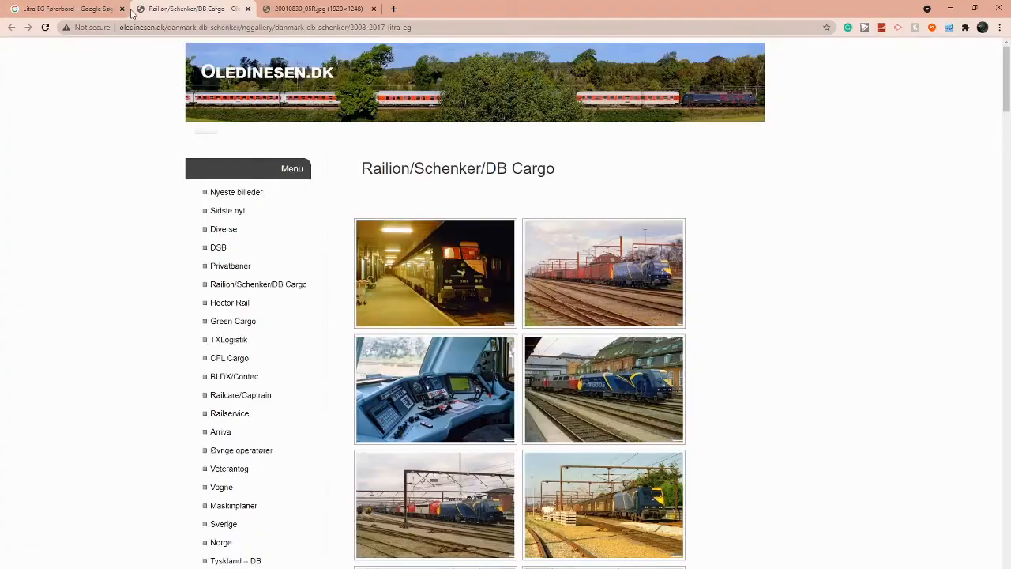
left_click(88, 11)
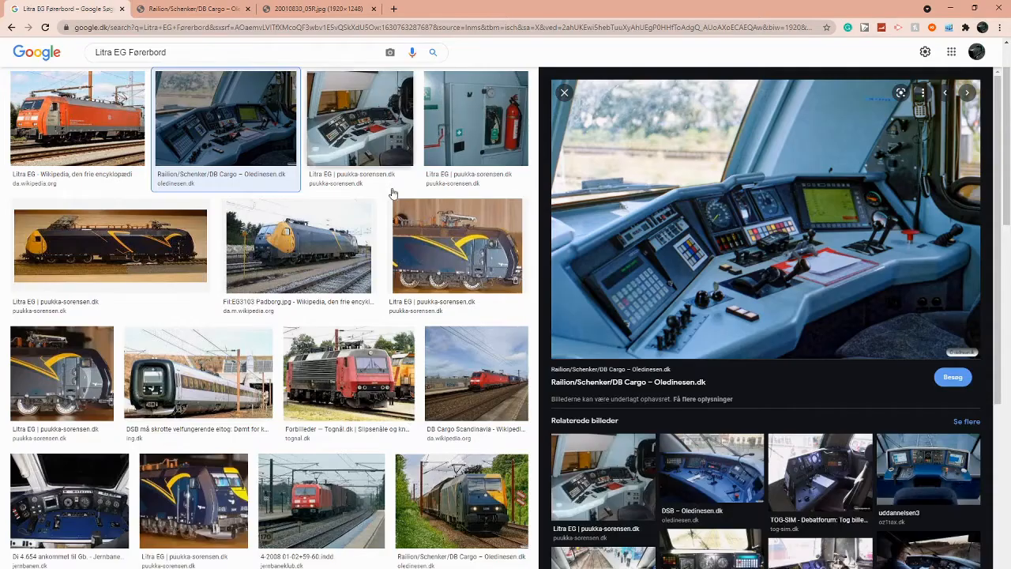
left_click(624, 482)
mouse_move(763, 177)
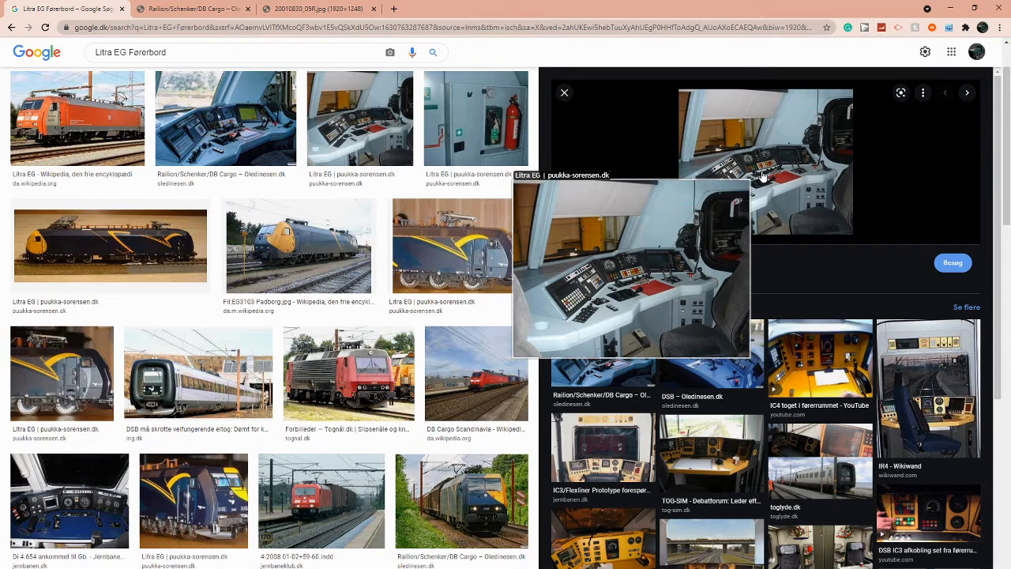
right_click(764, 177)
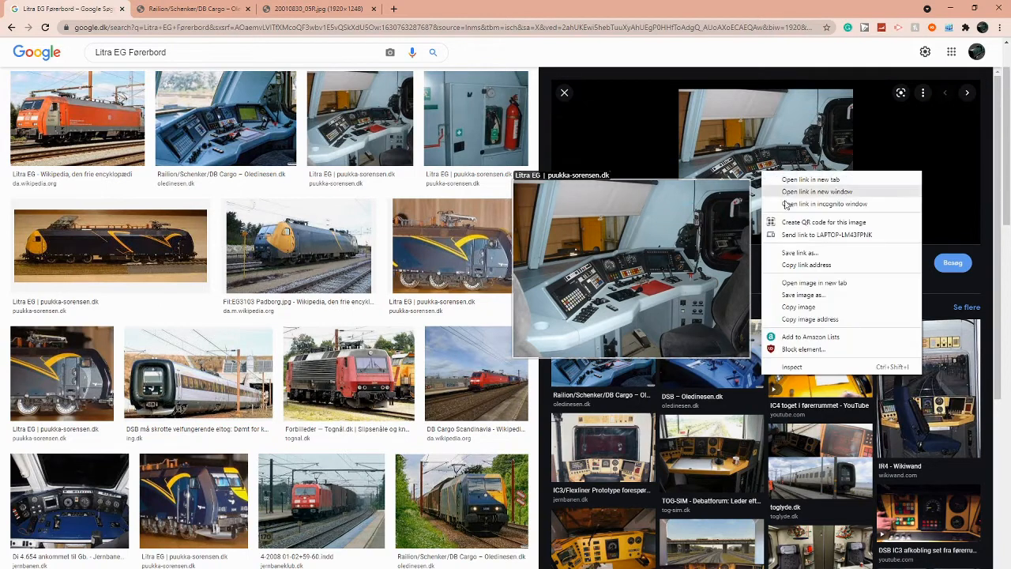
left_click(819, 280)
left_click(474, 7)
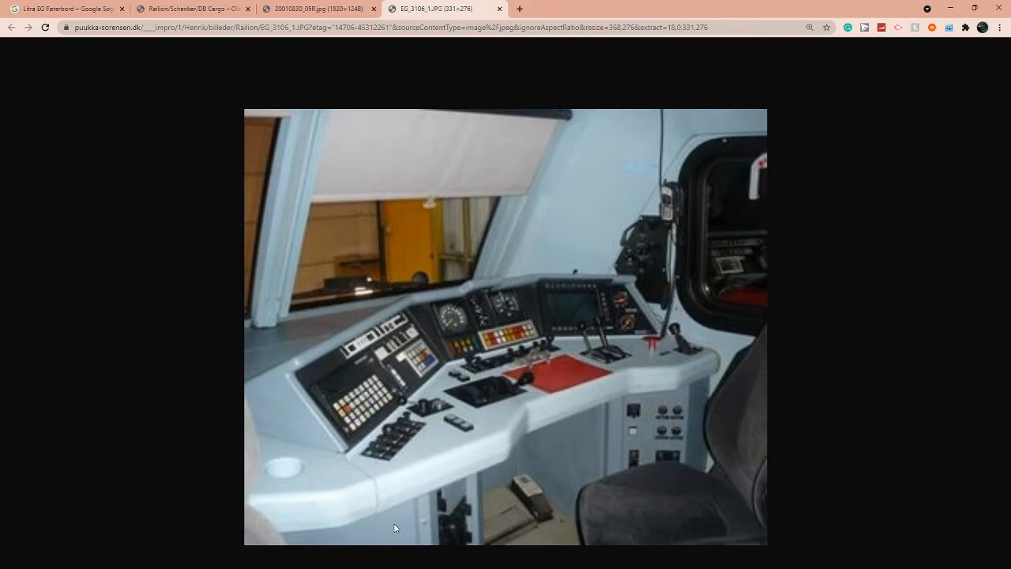
left_click(331, 9)
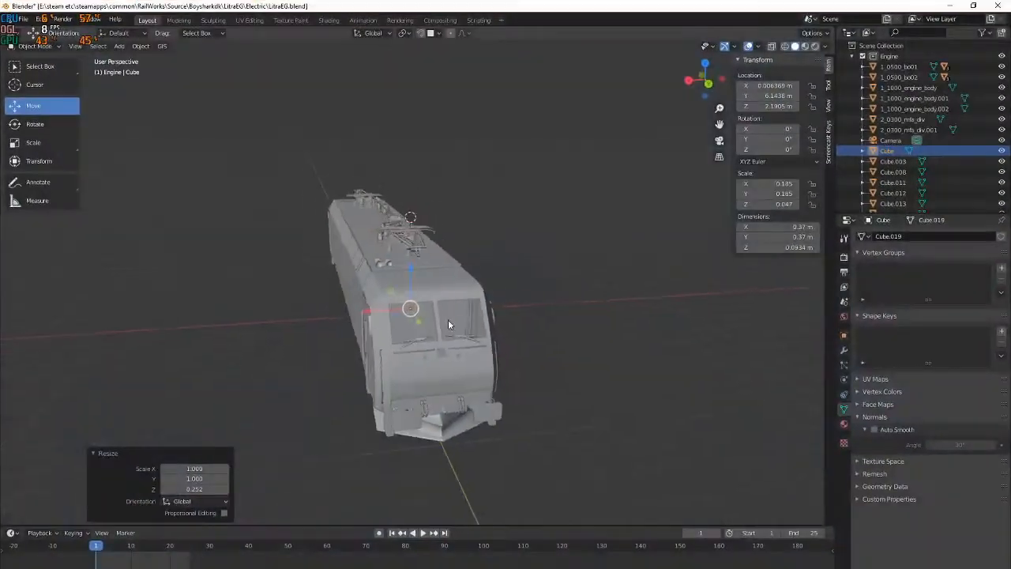
Switch back to Blender and move the flattened cube about 3.47 m along Y to the front of the cab
middle_click_drag(448, 320, 497, 319)
scroll(497, 318, "up", 6)
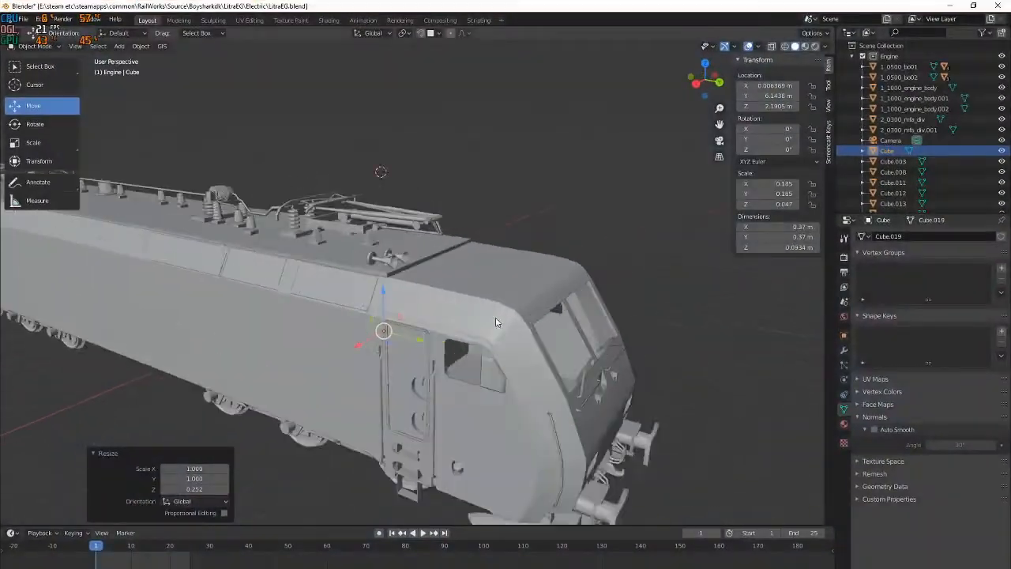
middle_click_drag(766, 502, 543, 399)
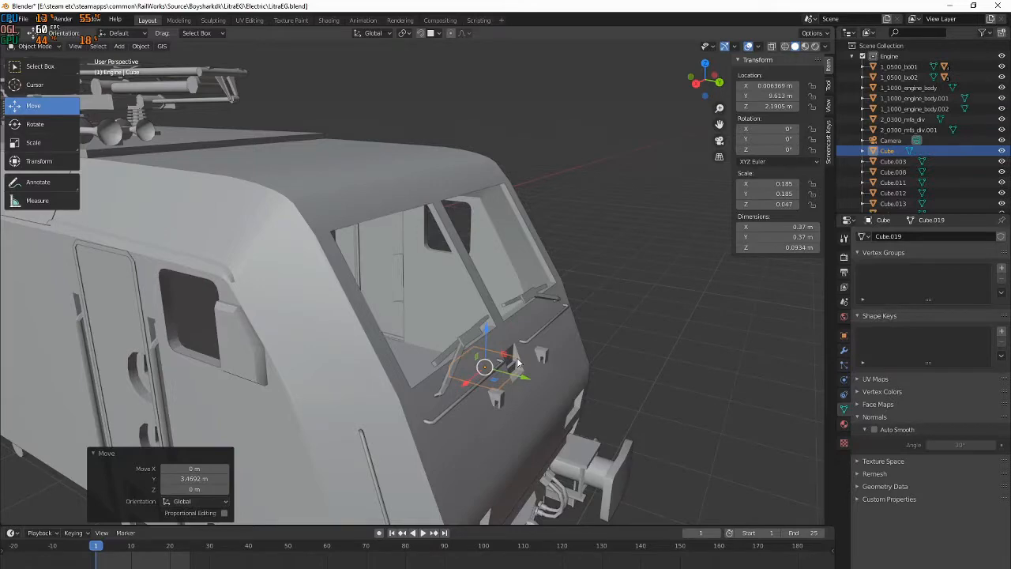
Place the flattened cube just below the windscreen, at about 9.474 m on Y and 2.484 m on Z
scroll(518, 360, "up", 8)
middle_click_drag(518, 360, 550, 435)
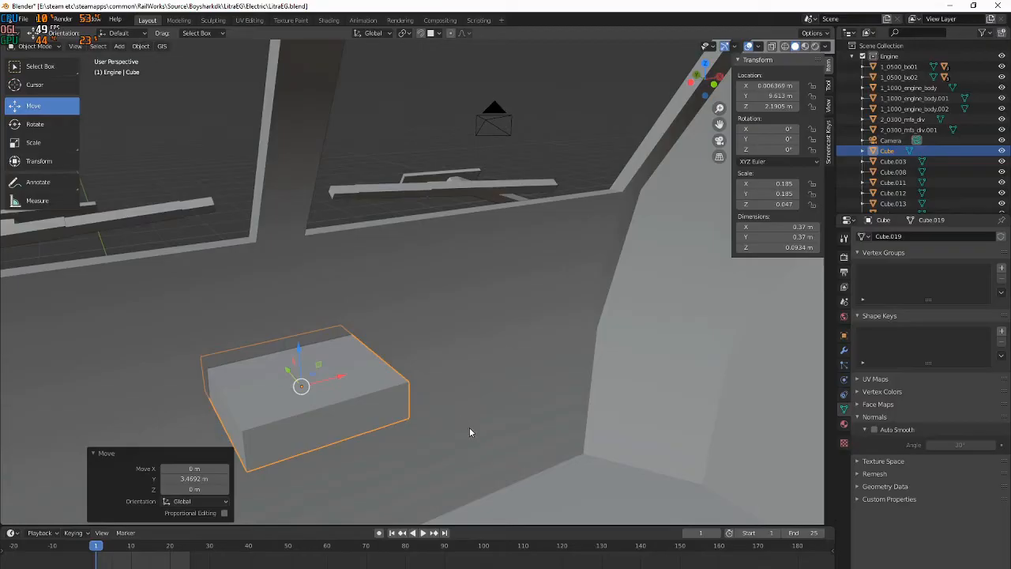
key("g")
key("z")
left_click(451, 303)
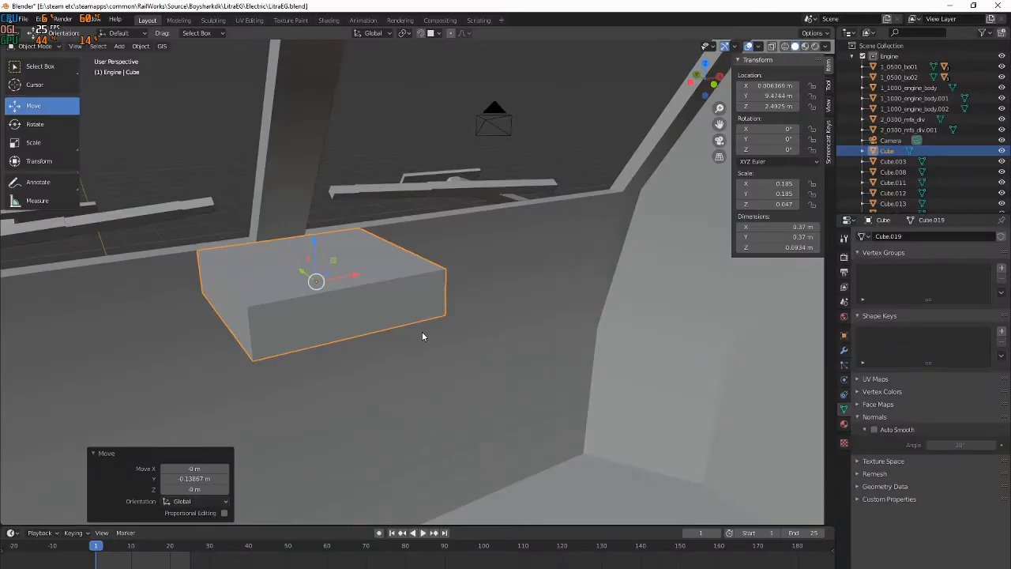
middle_click_drag(422, 336, 471, 334)
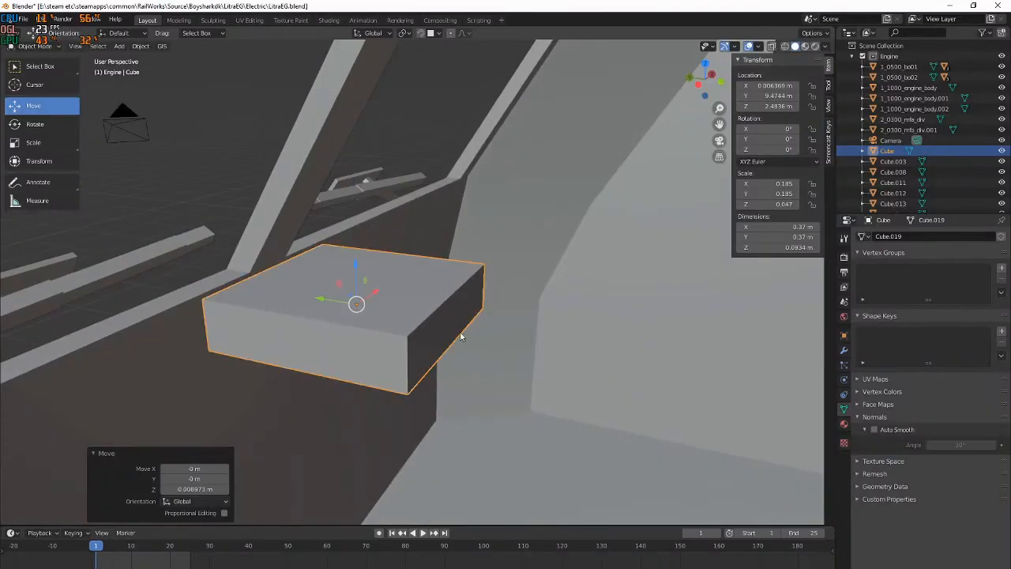
Shift the block along Y to about 9.479 m so it meets the lower edge of the windscreen
middle_click_drag(225, 287, 469, 295)
key("g")
key("y")
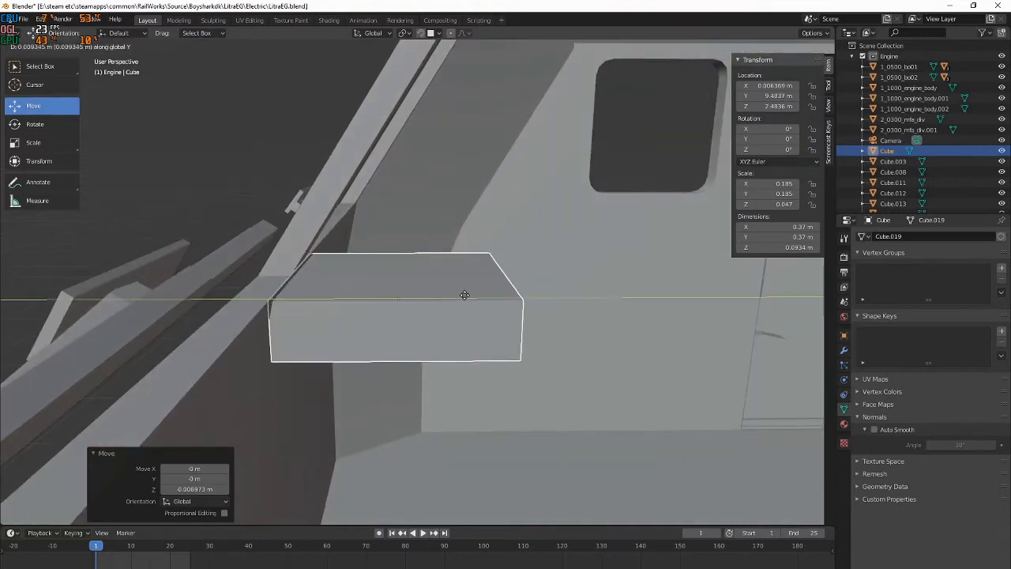
left_click(467, 296)
Thin the block along Z to about 0.048 m and raise it to about 2.504 m on Z
middle_click_drag(503, 342, 454, 308)
key("s")
key("z")
left_click(437, 320)
key("g")
key("z")
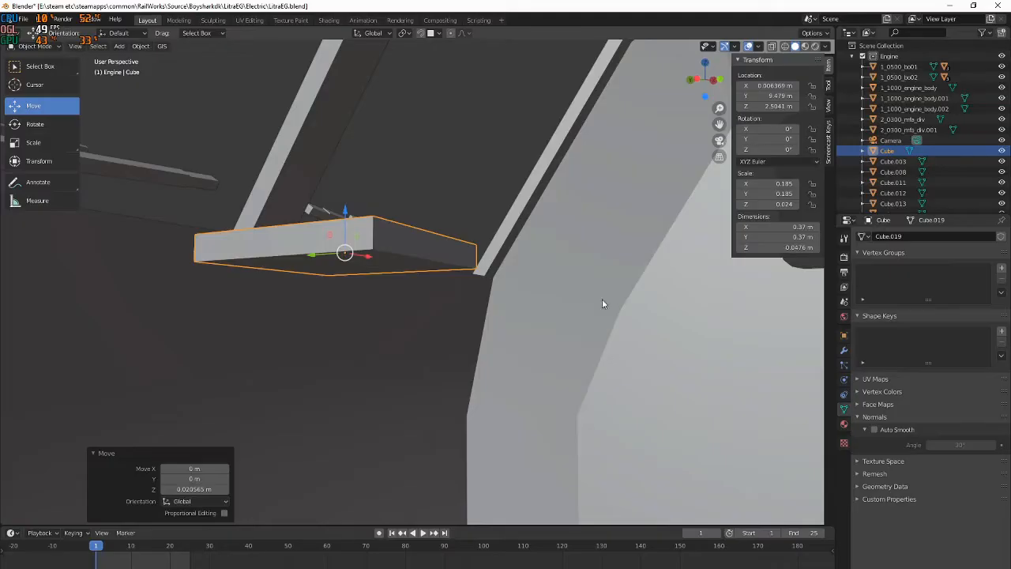
Try shifting the thin slab along X and undo the move
middle_click_drag(602, 299, 642, 311)
scroll(399, 353, "down", 5)
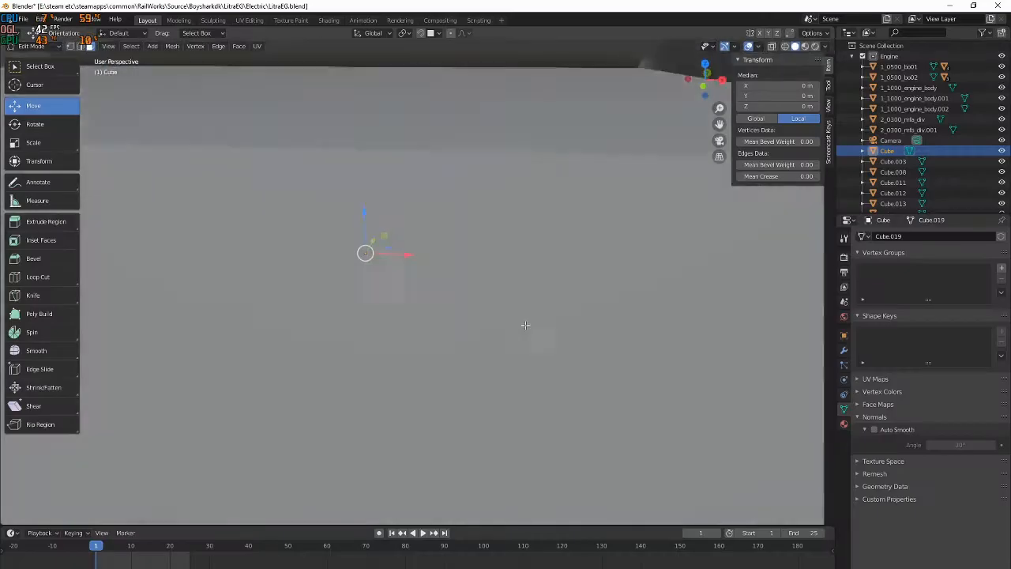
scroll(389, 250, "up", 8)
key("g")
key("x")
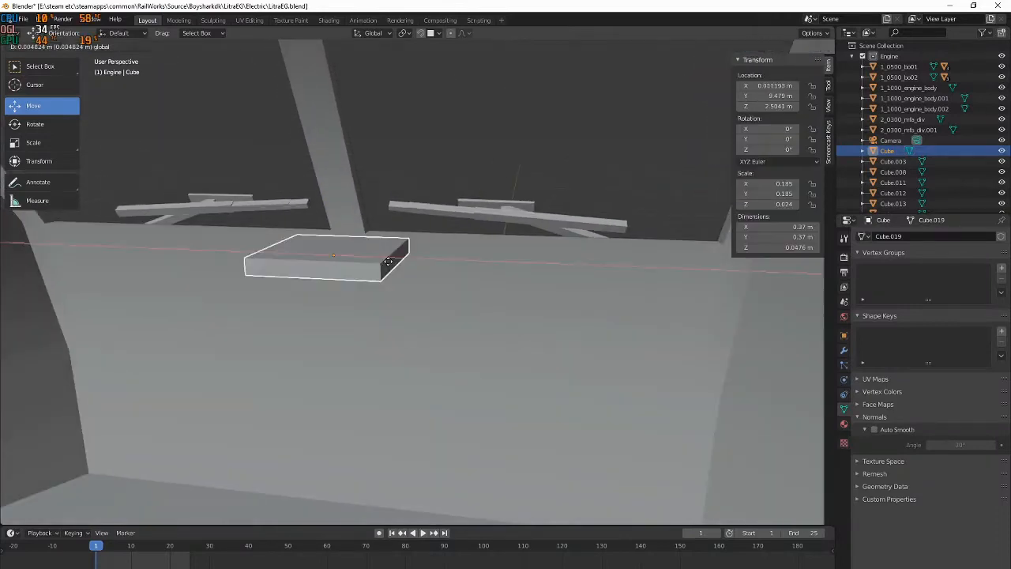
left_click(477, 266)
key("s")
key("x")
right_click(519, 291)
key("ctrl+z")
Stretch the slab along X to about 2.46 m so it spans the cab beneath the windscreen
key("s")
key("x")
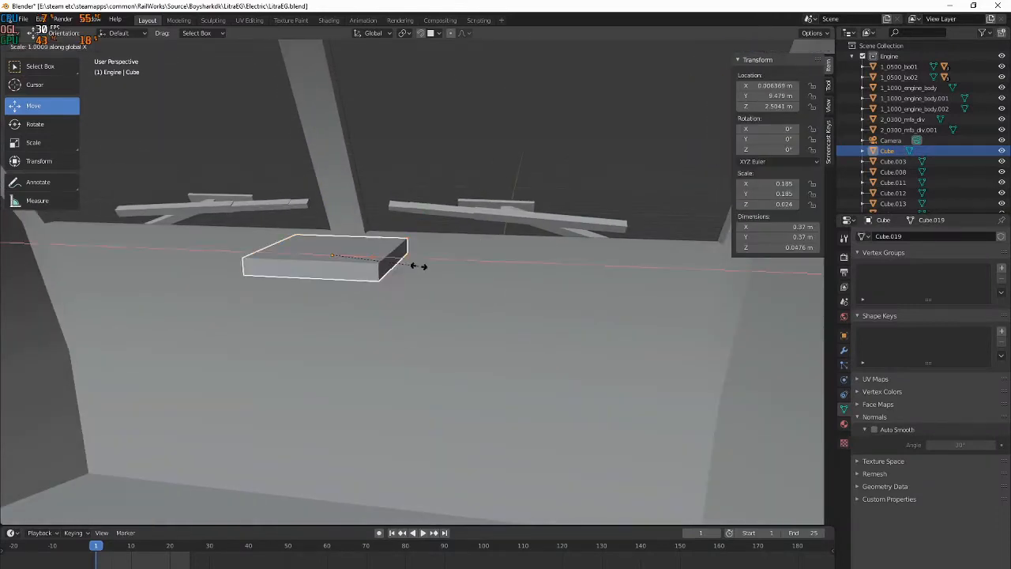
left_click(23, 300)
scroll(484, 334, "down", 2)
key("s")
key("x")
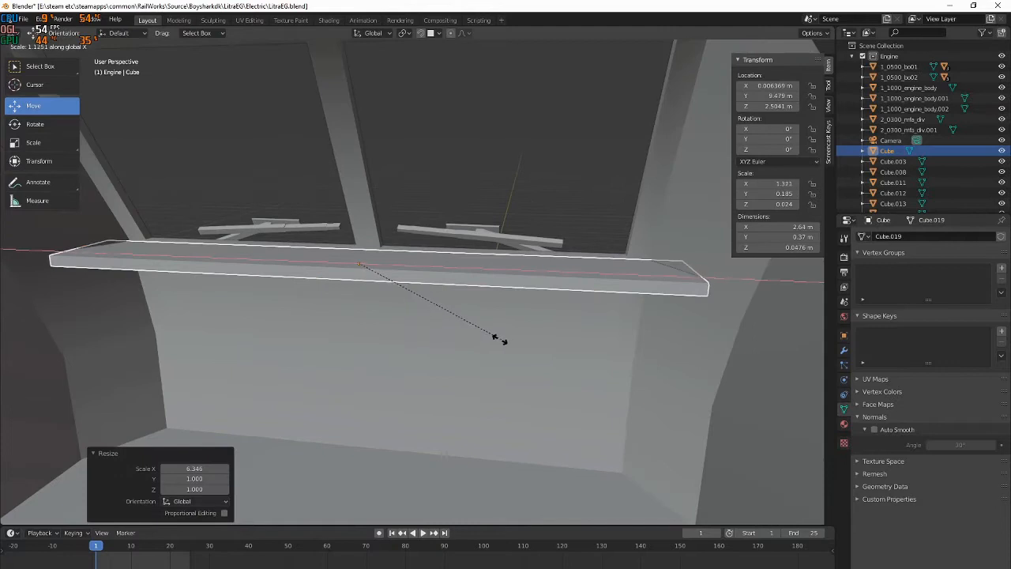
left_click(479, 340)
middle_click_drag(479, 340, 449, 351)
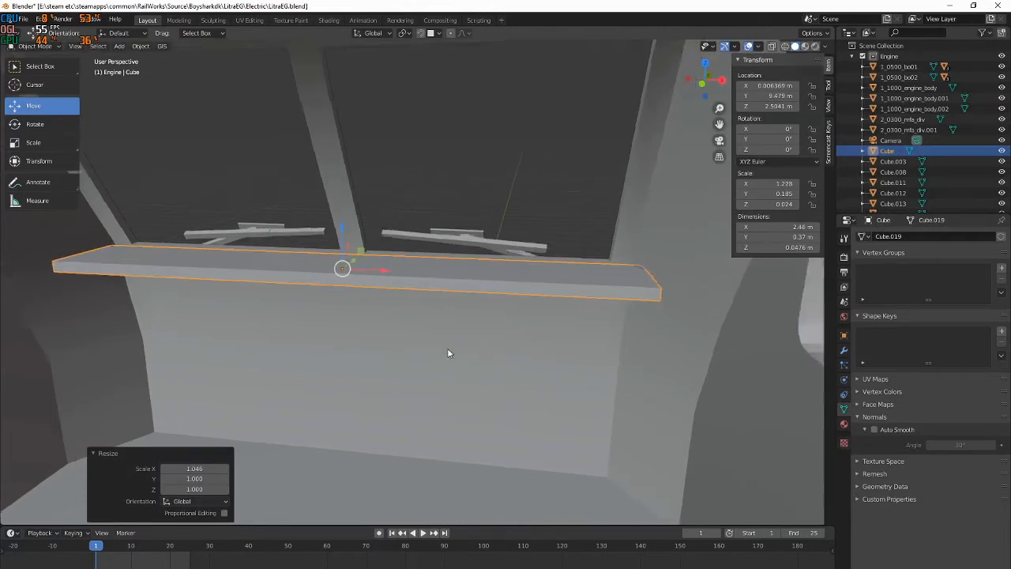
Open the slab's mesh for editing with X-ray on and select the short vertical edges at its two inner corners
scroll(600, 316, "up", 2)
middle_click_drag(660, 296, 571, 338, "shift")
key("Tab")
left_click(772, 46)
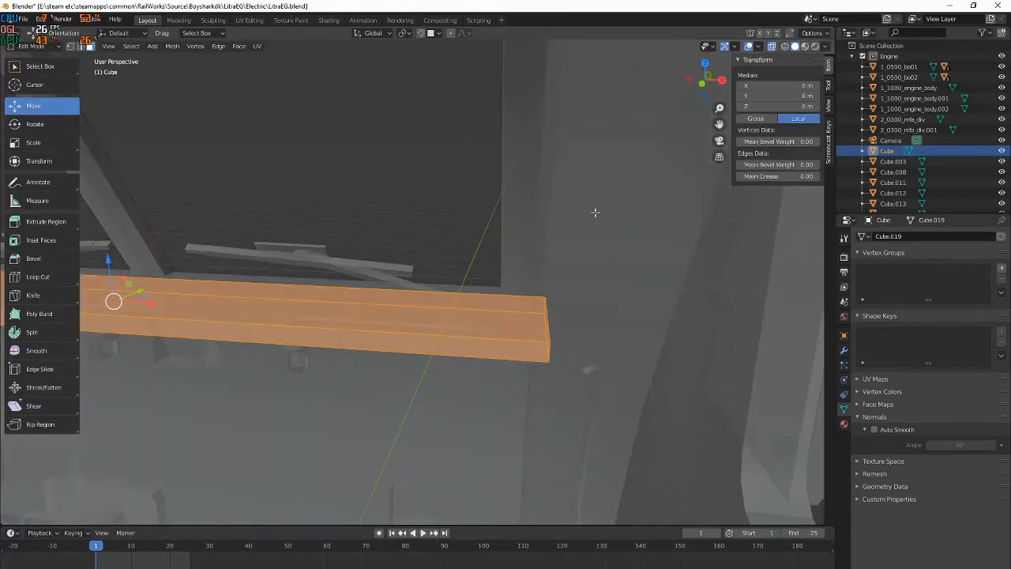
left_click(548, 350)
middle_click_drag(548, 350, 198, 264)
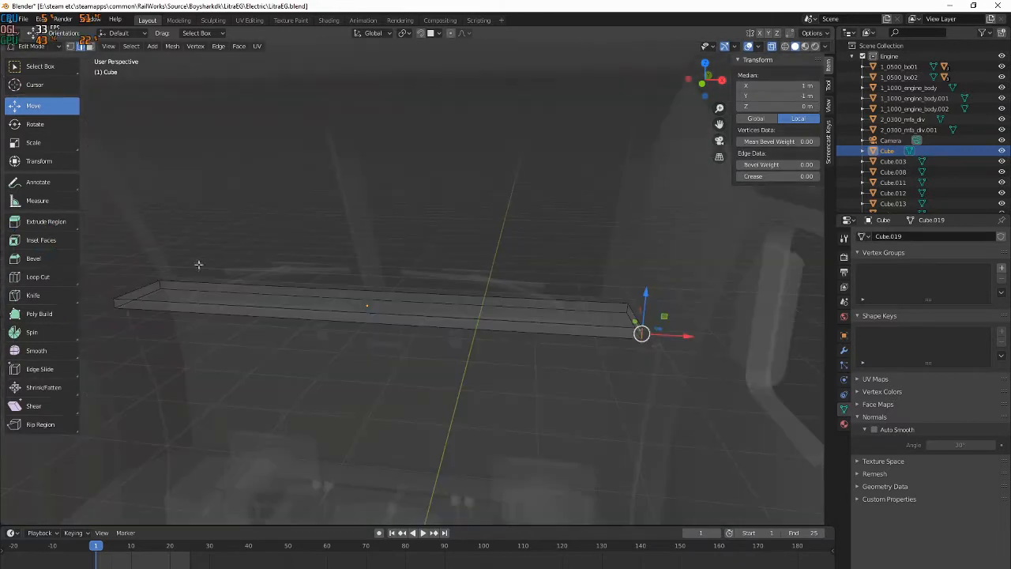
left_click(119, 305, "shift")
Try moving part of the slab's inner edge and undo the attempt
middle_click_drag(119, 305, 226, 301)
scroll(237, 302, "up", 2)
left_click(406, 322)
left_click_drag(397, 279, 445, 335)
key("ctrl+z")
key("ctrl+z")
Check the desk depth in the reference photo and pull the slab's inner edge about 0.46 m back along Y
key("alt+Tab")
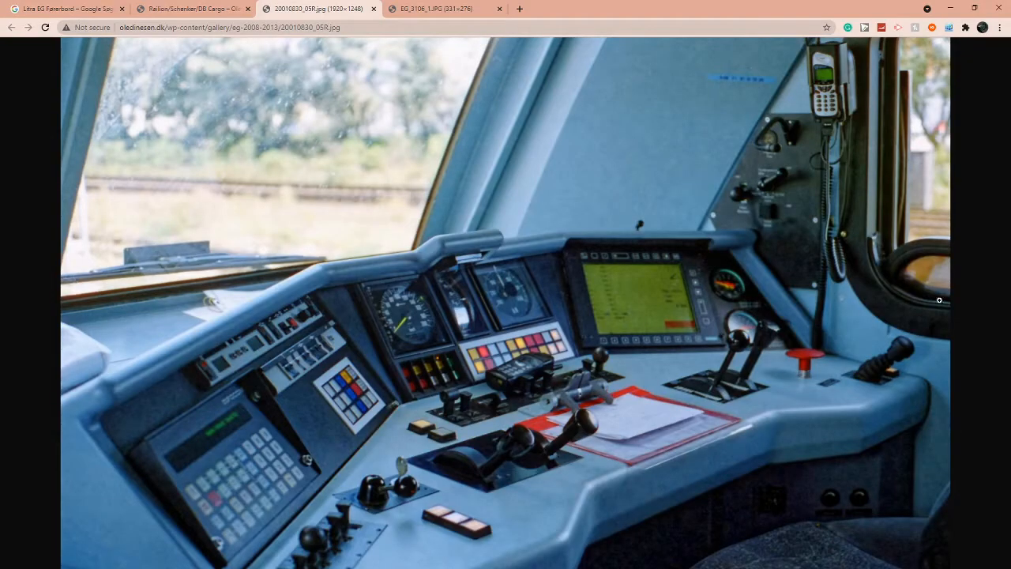
key("alt+Tab")
middle_click_drag(580, 350, 384, 366)
key("g")
key("y")
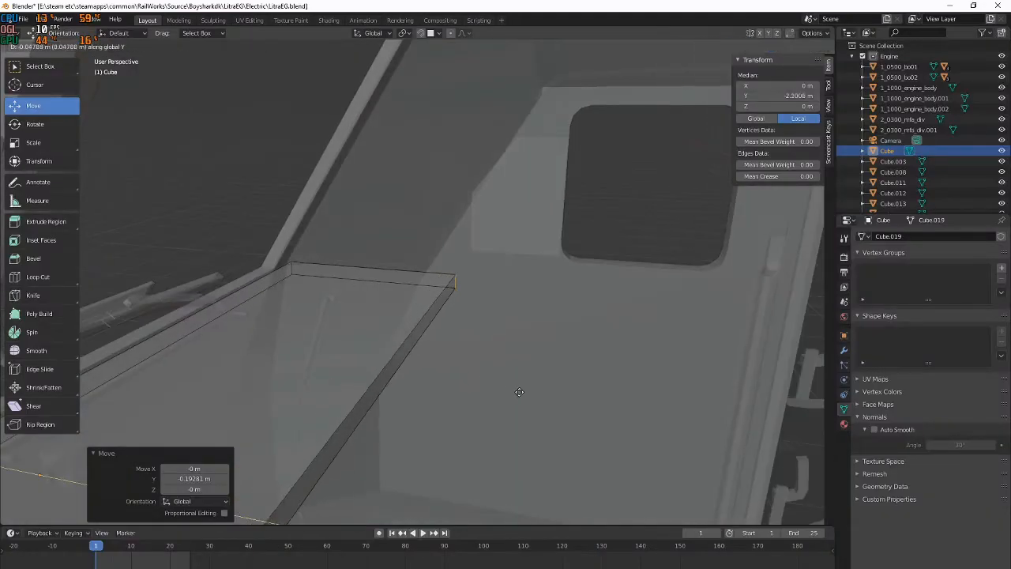
left_click(799, 426)
Compare with the reference photo again and adjust the inner edge along Y to make the slab about 1.03 m deep
key("alt+Tab")
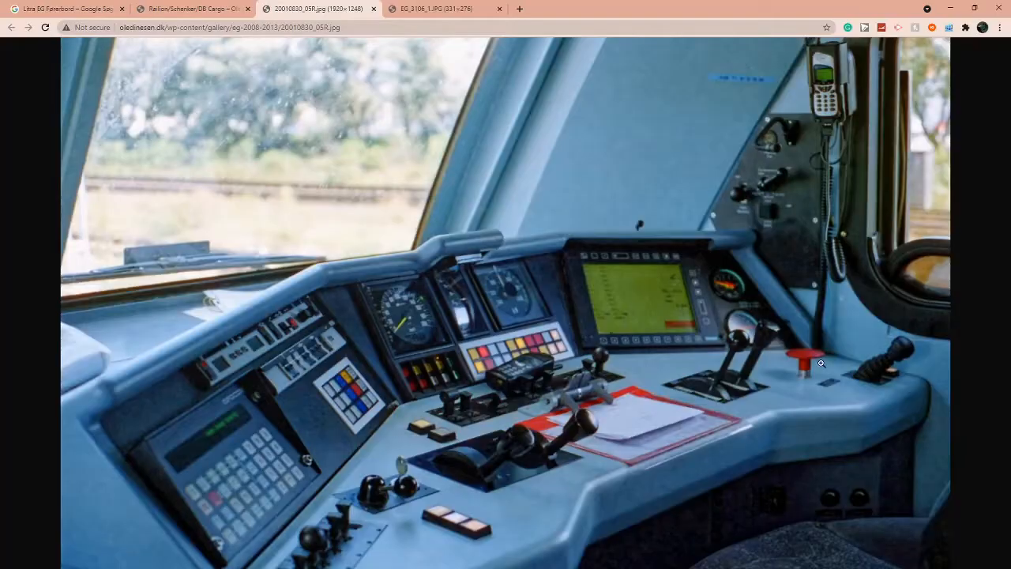
key("alt+Tab")
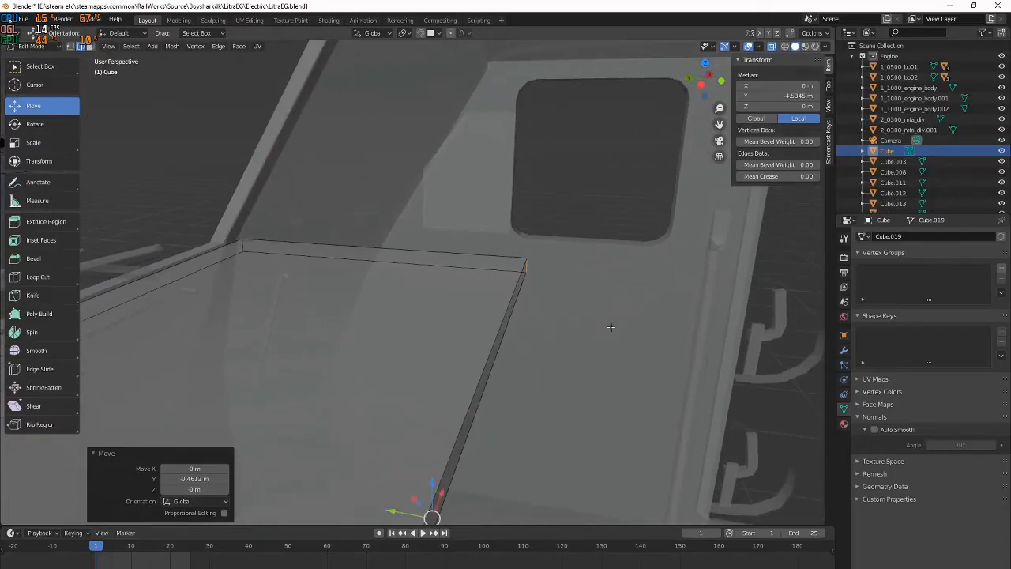
middle_click_drag(519, 223, 527, 269)
key("g")
key("y")
left_click(466, 254)
Add one loop cut across the slab's width and shift it along Y towards the middle of its depth
middle_click_drag(466, 254, 412, 278)
key("ctrl+r")
left_click(411, 229)
left_click(407, 236)
key("g")
key("y")
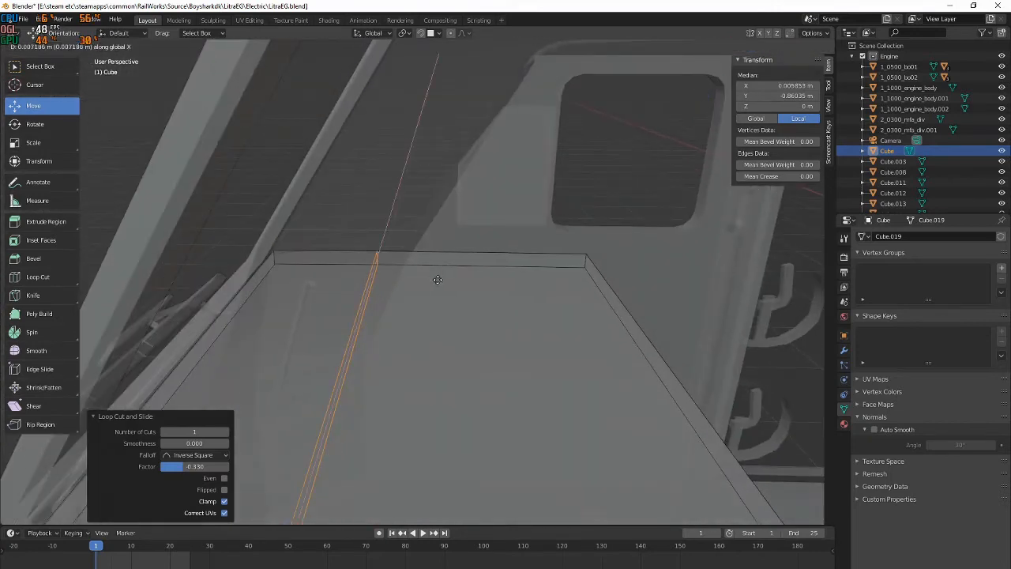
left_click(527, 284)
Widen the loop cut and the inner corner edges together along X by a factor of about 1.187
middle_click_drag(524, 284, 661, 292)
key("s")
key("x")
right_click(715, 287)
left_click(644, 471, "shift")
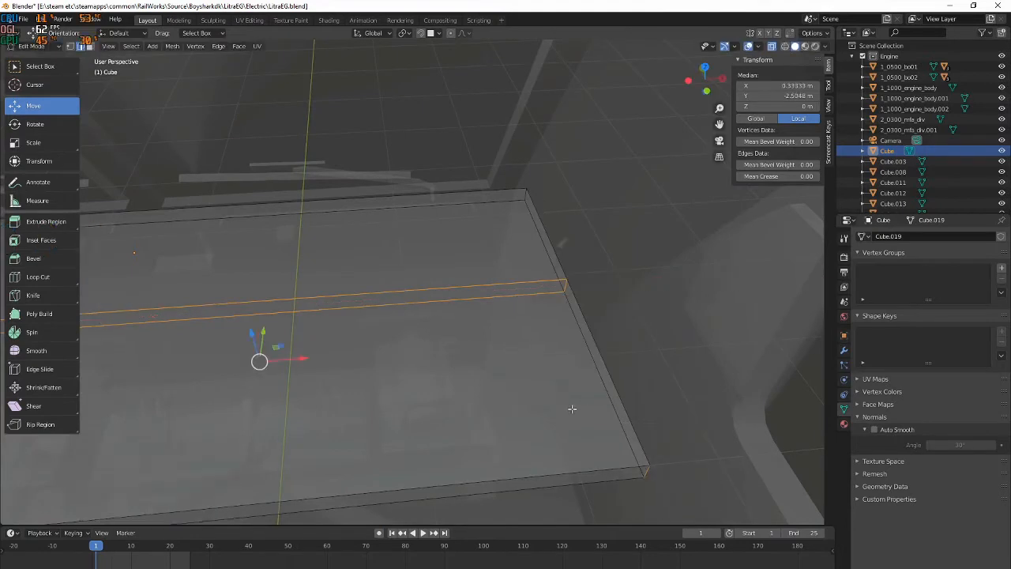
middle_click_drag(289, 357, 599, 219, "shift")
scroll(589, 221, "down", 2)
key("s")
key("x")
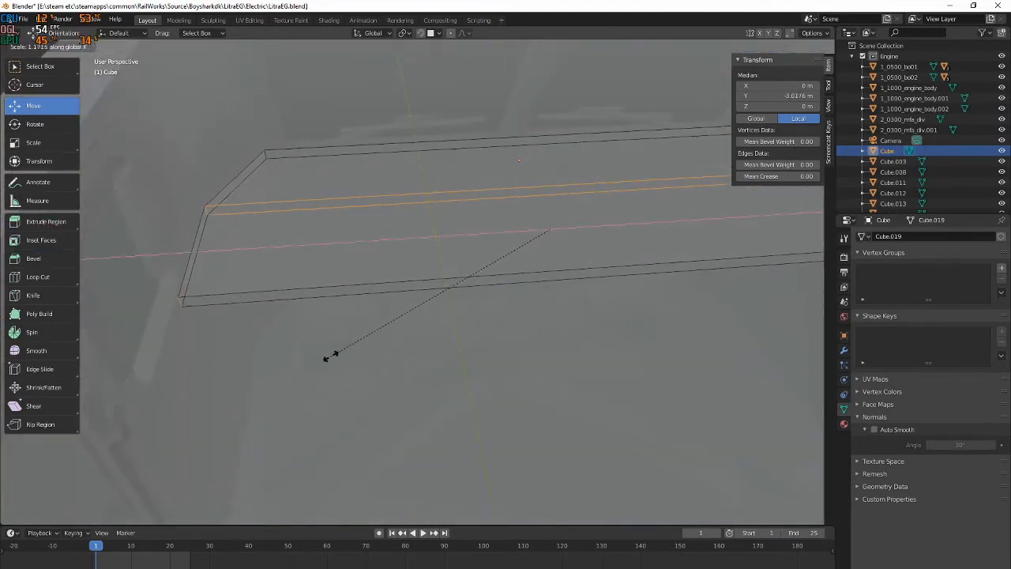
left_click(327, 360)
Narrow the loop cut and inner corner edges along X by a factor of 0.975 to fit the cab walls
scroll(442, 316, "up", 2)
middle_click_drag(696, 292, 339, 304, "shift")
scroll(686, 302, "up", 2)
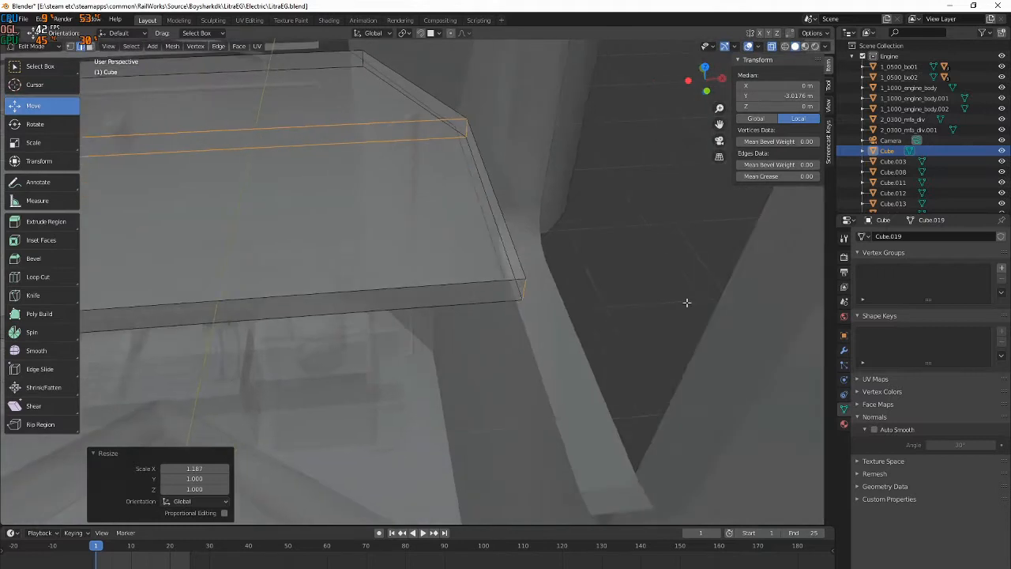
key("s")
key("x")
left_click(666, 301)
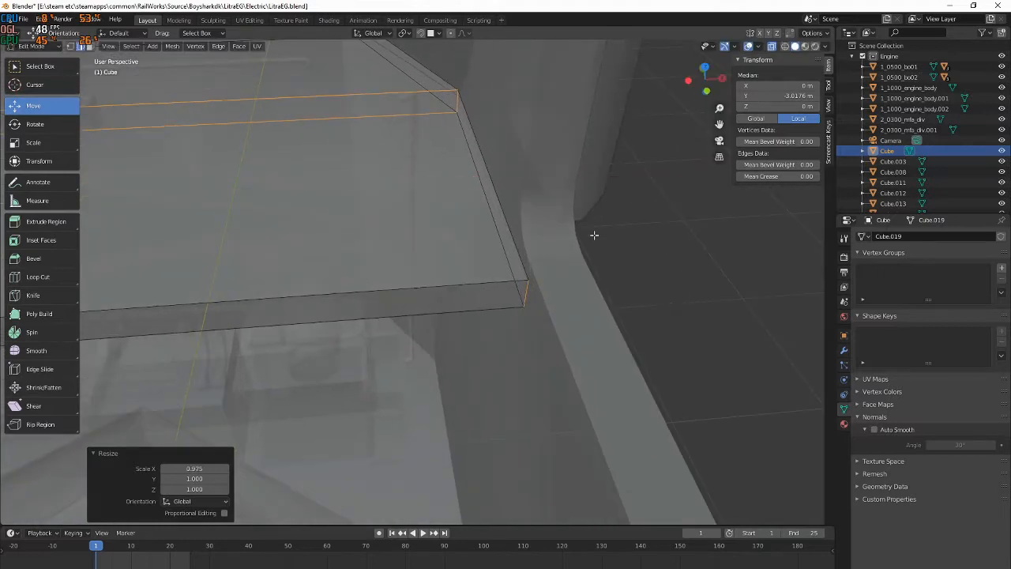
Select only the loop cut and widen it along X by a factor of 1.023 to meet the cab walls
left_click_drag(525, 143, 528, 145)
scroll(237, 158, "down", 4)
middle_click_drag(171, 161, 517, 191, "shift")
middle_click_drag(247, 291, 636, 234)
key("s")
key("x")
left_click(240, 272)
scroll(418, 271, "up", 2)
middle_click_drag(389, 216, 397, 212)
middle_click_drag(362, 240, 361, 230)
View the slab from the right side and select the upper edge of its loop cut
key("KP_3")
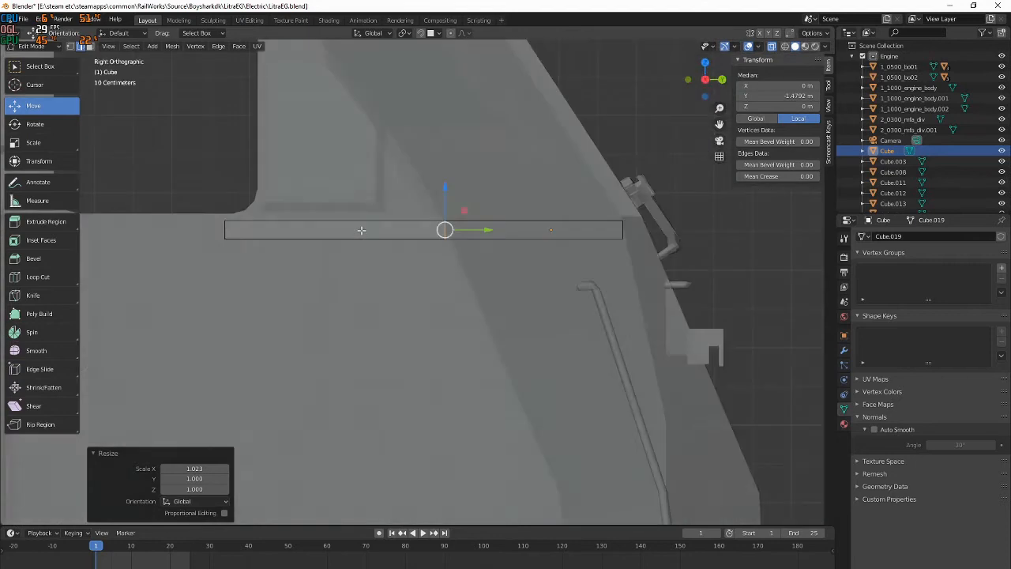
key("KP_1")
key("KP_3")
scroll(360, 229, "up", 4)
left_click_drag(414, 111, 526, 156)
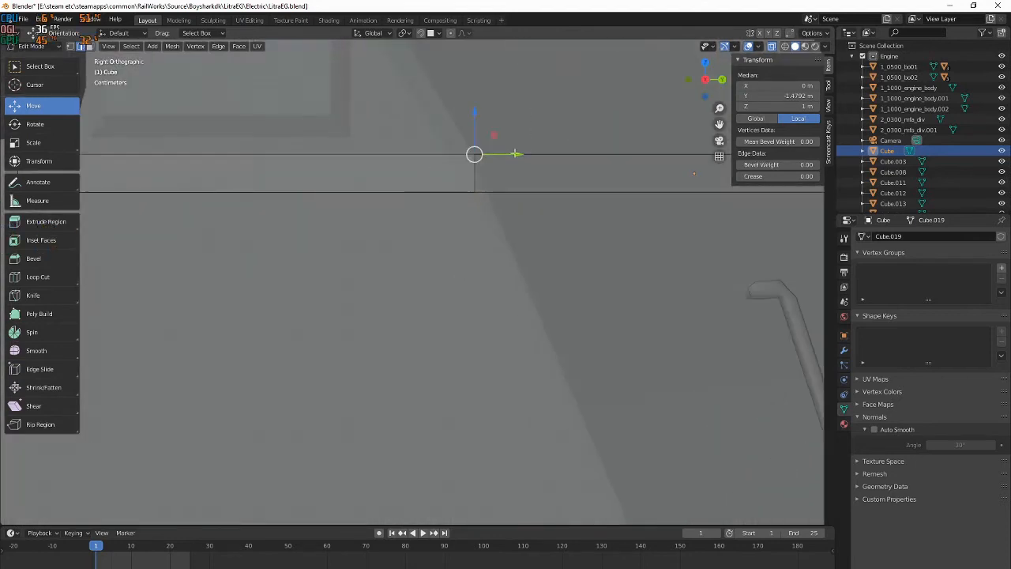
Switch to editing the 1_1000_engine_body mesh and inspect the edges where the cab pillar meets the side window sill
key("Tab")
left_click(517, 400)
key("Tab")
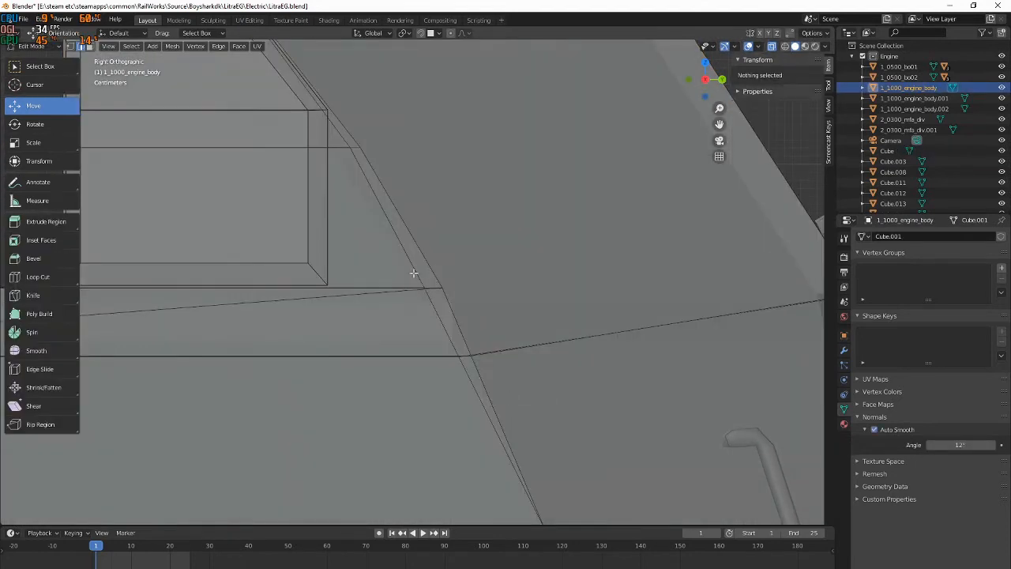
left_click_drag(414, 273, 490, 306)
middle_click_drag(490, 306, 450, 293)
scroll(488, 321, "down", 4)
key("KP_3")
scroll(450, 294, "up", 6)
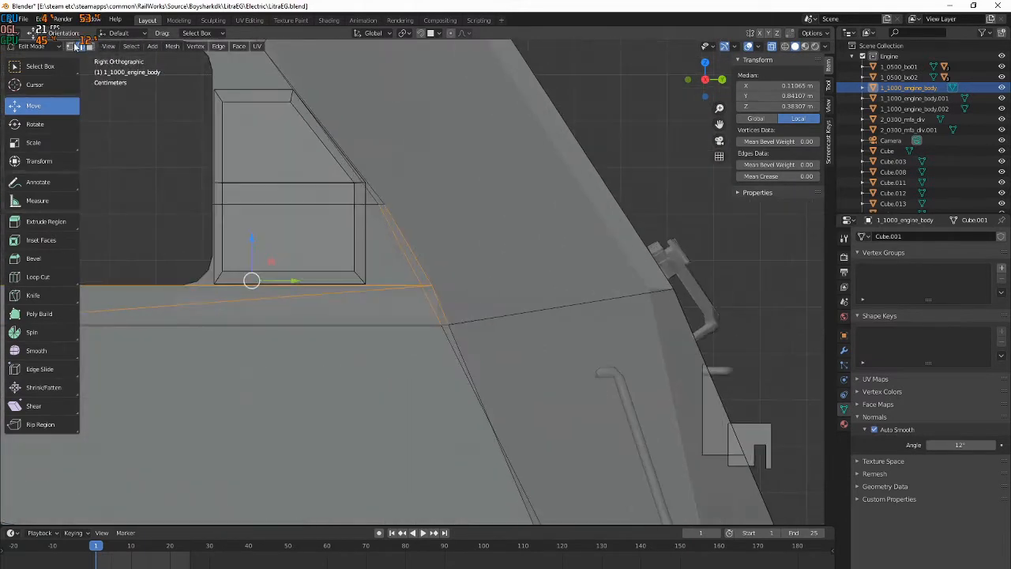
Select the pillar vertices at window-sill height in vertex mode and align them by scaling to 0 along Y
left_click(70, 46)
scroll(417, 280, "up", 4)
left_click_drag(418, 242, 486, 311)
key("s")
key("x")
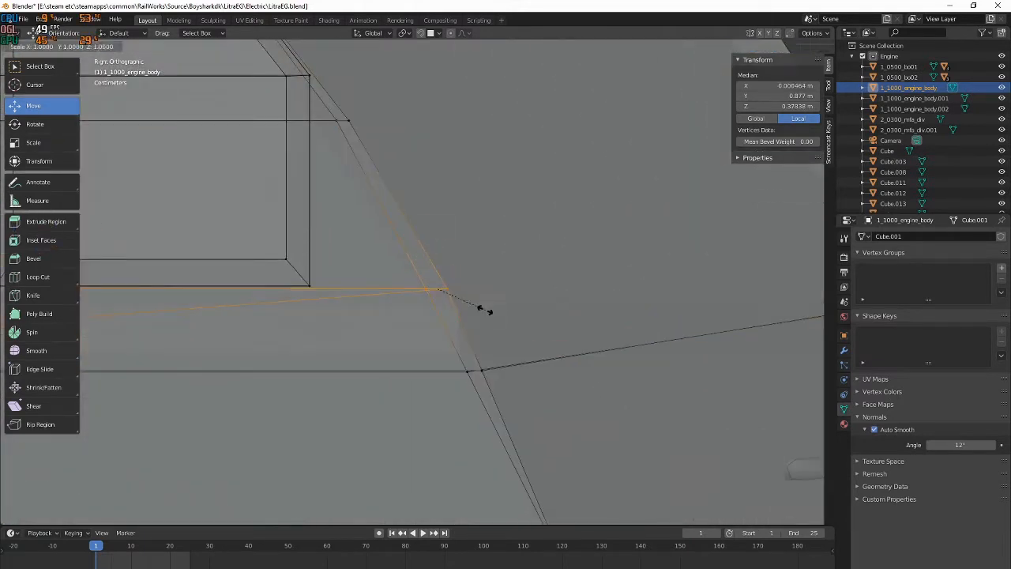
key("0")
key("Return")
Align the pillar vertices just below the sill and those beside the small window panel by scaling each group to 0 along Y
left_click_drag(439, 354, 534, 421)
key("s")
key("y")
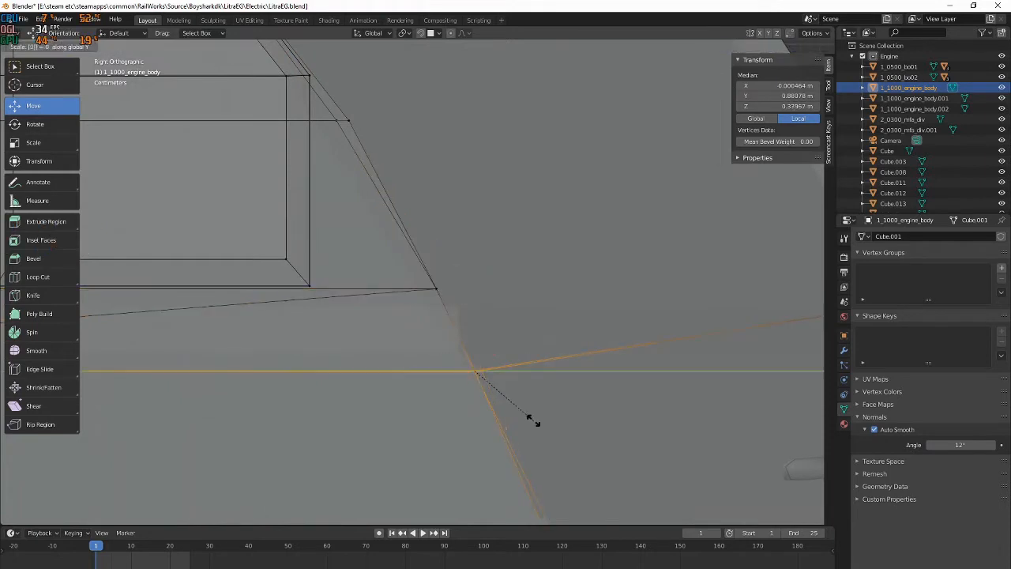
key("Return")
left_click_drag(371, 179, 394, 190)
key("s")
key("y")
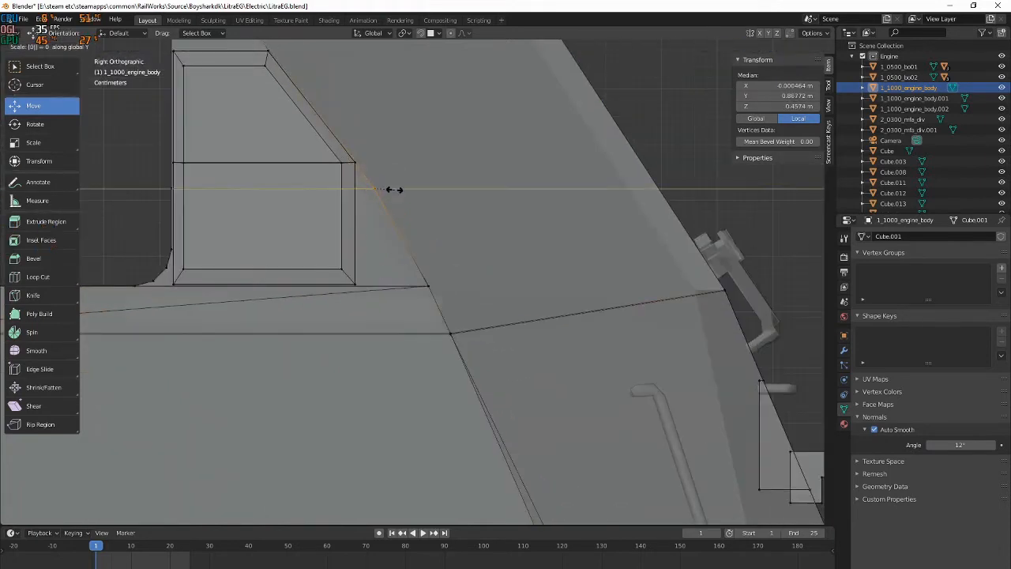
key("Return")
Align the vertices at the foot of the sloping pillar by scaling them to 0 along Y
scroll(391, 189, "down", 2)
middle_click_drag(380, 187, 422, 295, "shift")
middle_click_drag(498, 383, 414, 150, "shift")
scroll(413, 149, "up", 3)
middle_click_drag(498, 443, 402, 202, "shift")
left_click_drag(440, 282, 554, 364)
key("s")
key("y")
key("0")
key("Return")
Align the next lower row of body vertices beneath the pillar's foot by scaling them to 0 along Y
left_click_drag(467, 395, 553, 450)
key("s")
key("y")
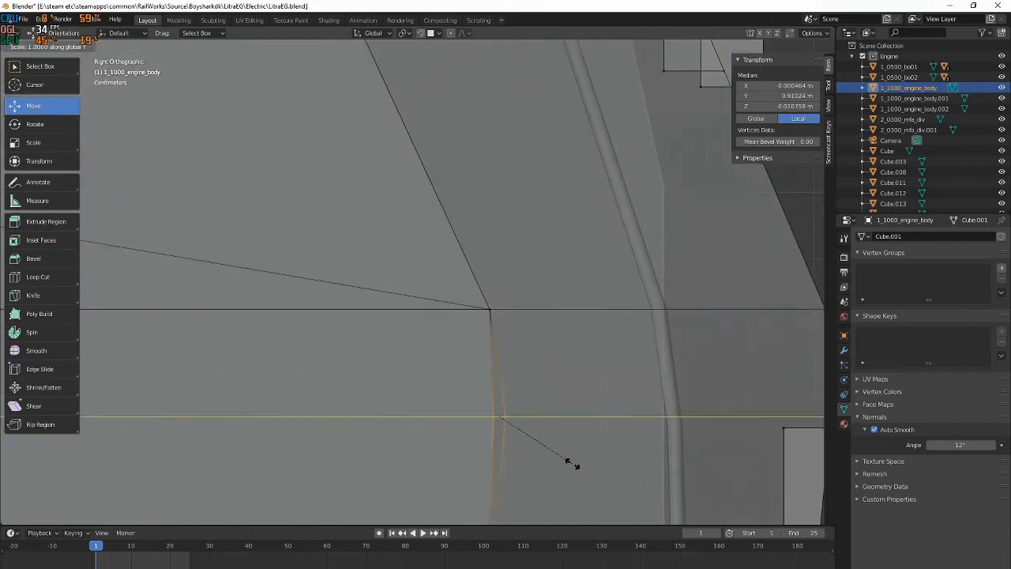
key("0")
key("Return")
scroll(552, 463, "down", 4)
middle_click_drag(475, 428, 461, 283, "shift")
middle_click_drag(428, 164, 481, 435, "shift")
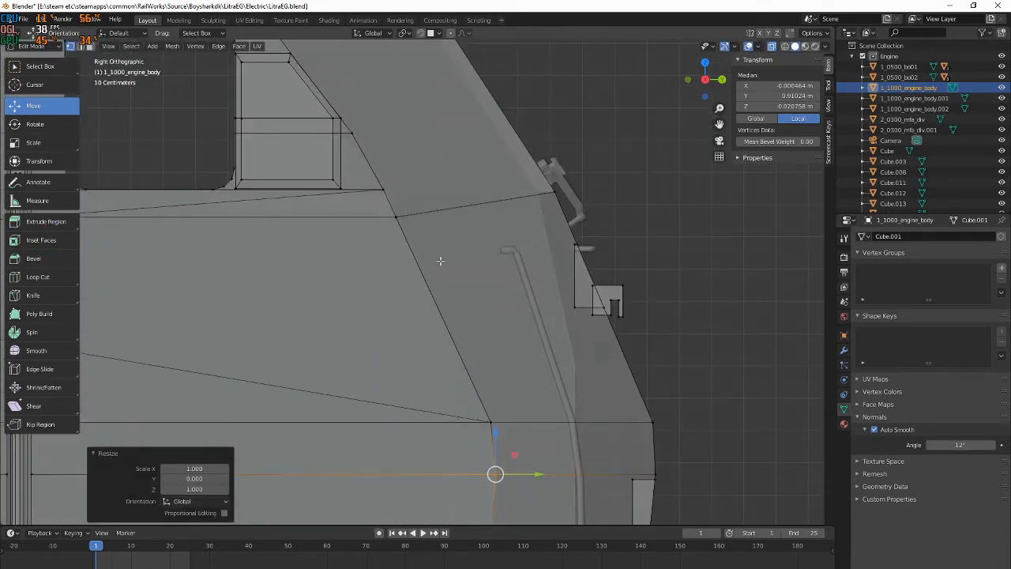
Switch to editing the 1_1000_engine_body.001 mesh and align its lower pillar corner vertices by scaling to 0 along Y
key("Tab")
left_click(442, 260)
key("Tab")
scroll(441, 262, "down", 3)
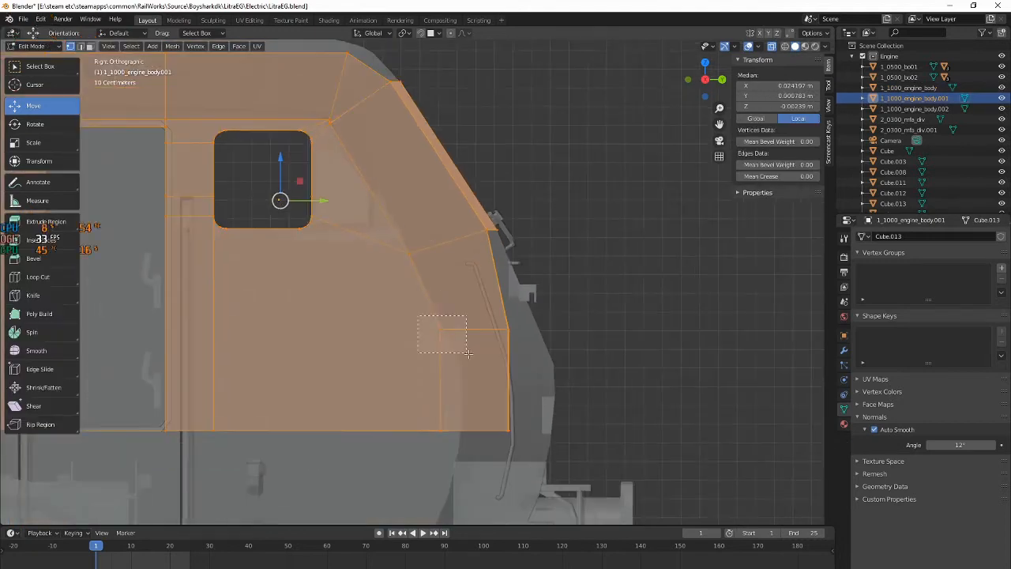
left_click_drag(468, 353, 469, 353)
key("s")
key("y")
key("0")
key("Return")
Leave the body mesh and select the desk slab object
scroll(469, 353, "up", 4)
key("Tab")
key("Tab")
key("Tab")
key("Tab")
key("Tab")
left_click(381, 329)
left_click(386, 204)
left_click(364, 184)
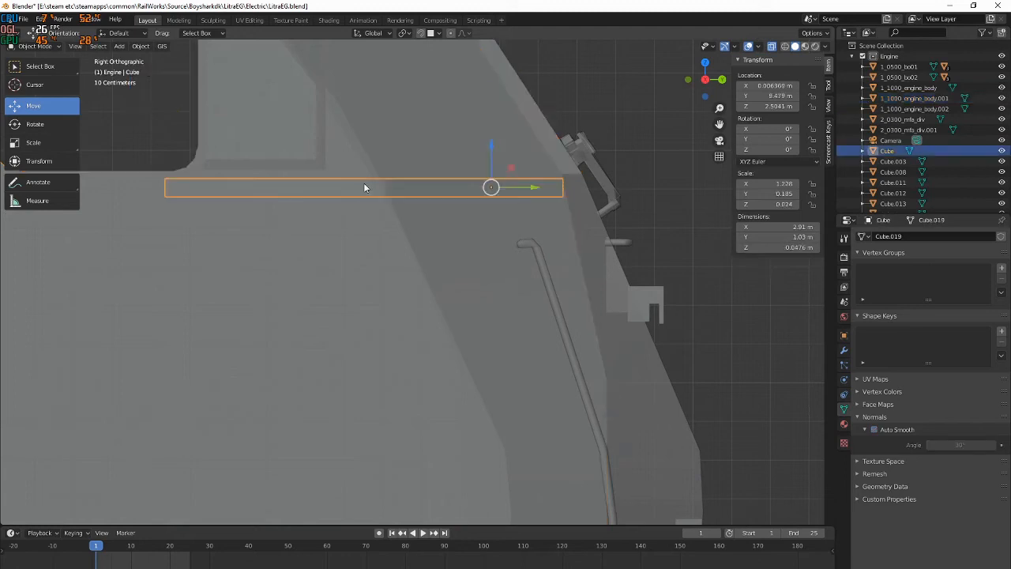
Edit the slab's mesh and move the loop cut's upper edge about -0.022 m along Y onto the pillar line
left_click_drag(364, 188, 479, 299, "shift")
key("Tab")
scroll(474, 298, "up", 6)
middle_click_drag(463, 273, 395, 269, "shift")
left_click_drag(543, 276, 518, 277)
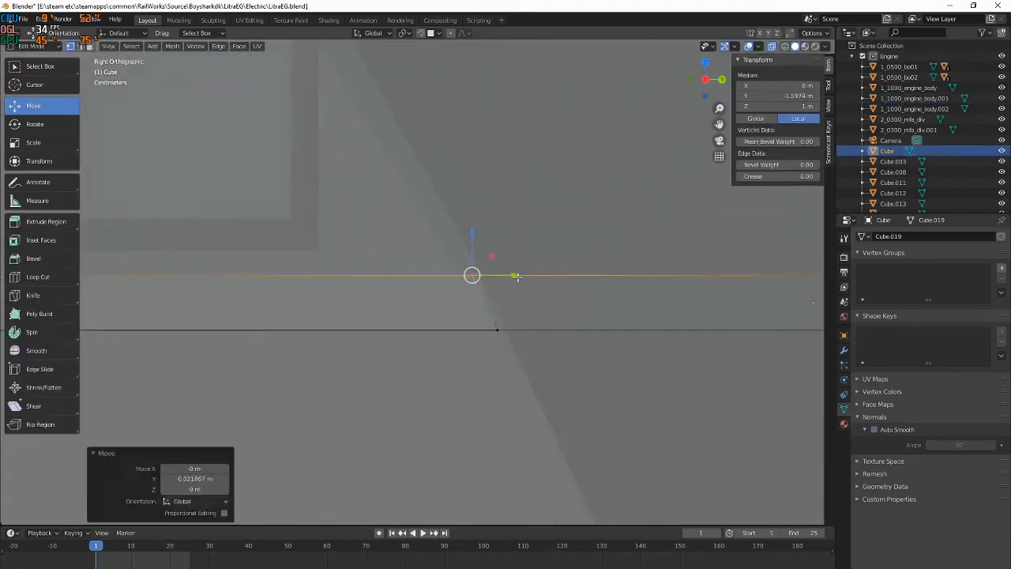
Try moving the pillar corner vertex of 1_1000_engine_body.001 up to the slab and undo the move
key("Tab")
left_click(519, 265)
key("Tab")
key("Tab")
left_click(482, 244)
key("Tab")
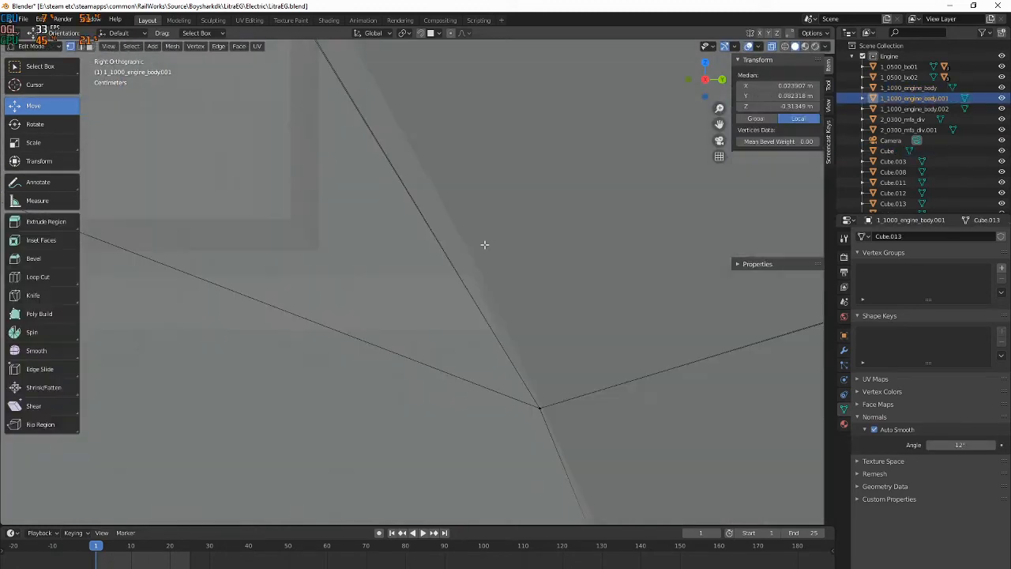
left_click(541, 409)
left_click_drag(537, 402, 501, 293)
key("ctrl+z")
Leave the body mesh and reopen the desk slab for editing
scroll(506, 298, "down", 3)
key("Tab")
left_click(467, 296)
left_click(457, 298)
left_click(457, 297)
key("Tab")
key("Tab")
left_click(457, 297)
key("Tab")
key("Tab")
key("Tab")
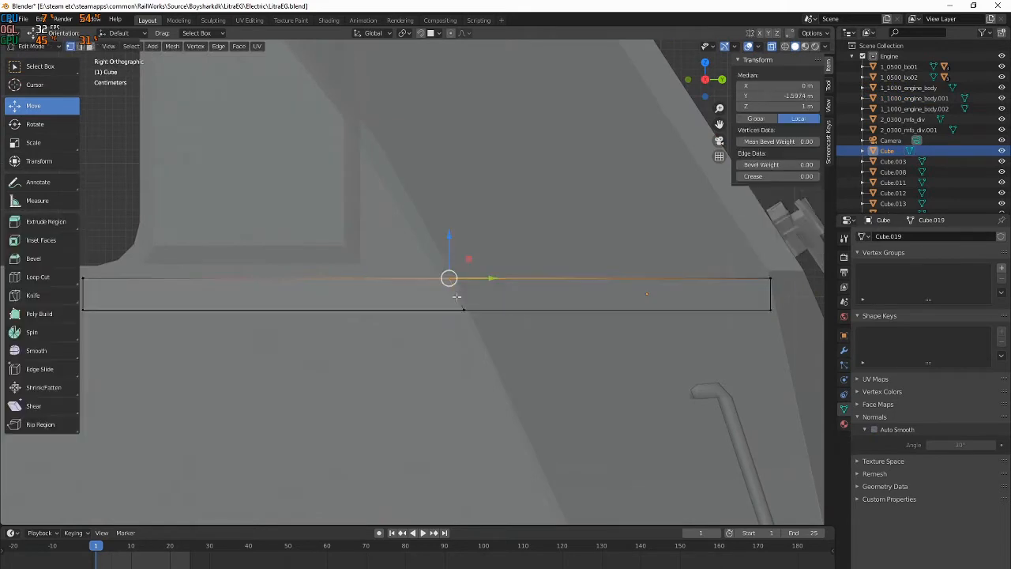
Fine-tune the loop cut's upper edge by about 0.006 m along Y, undoing the stray adjustments
scroll(458, 297, "up", 5)
middle_click_drag(530, 292, 386, 264, "shift")
left_click_drag(372, 307, 402, 325)
left_click_drag(336, 229, 387, 243)
key("ctrl+z")
key("ctrl+z")
scroll(387, 335, "down", 6)
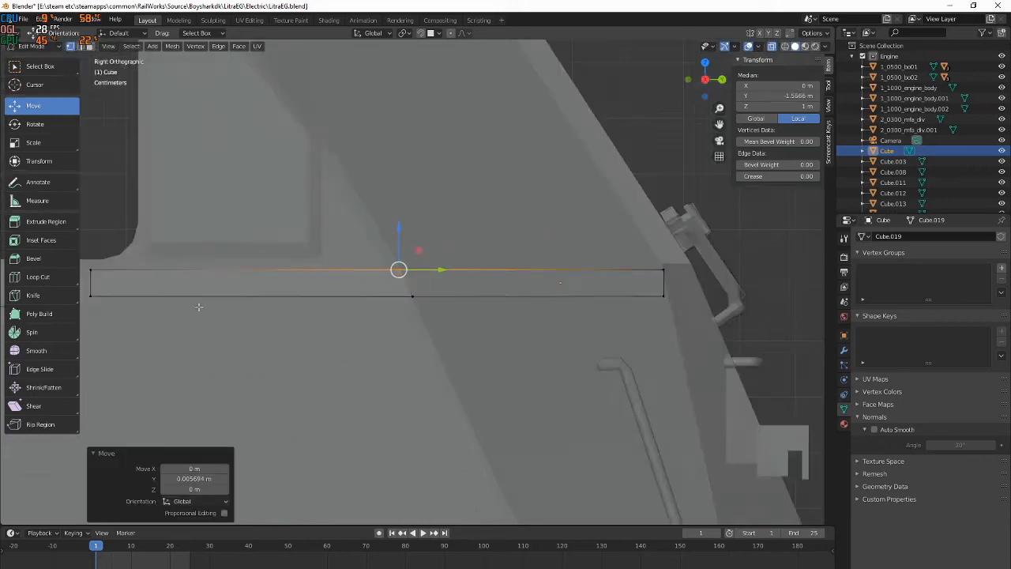
Flatten the slab's lower and upper vertex rows by scaling each to 0 along Z
scroll(199, 306, "down", 3)
left_click_drag(216, 287, 700, 350)
key("s")
key("z")
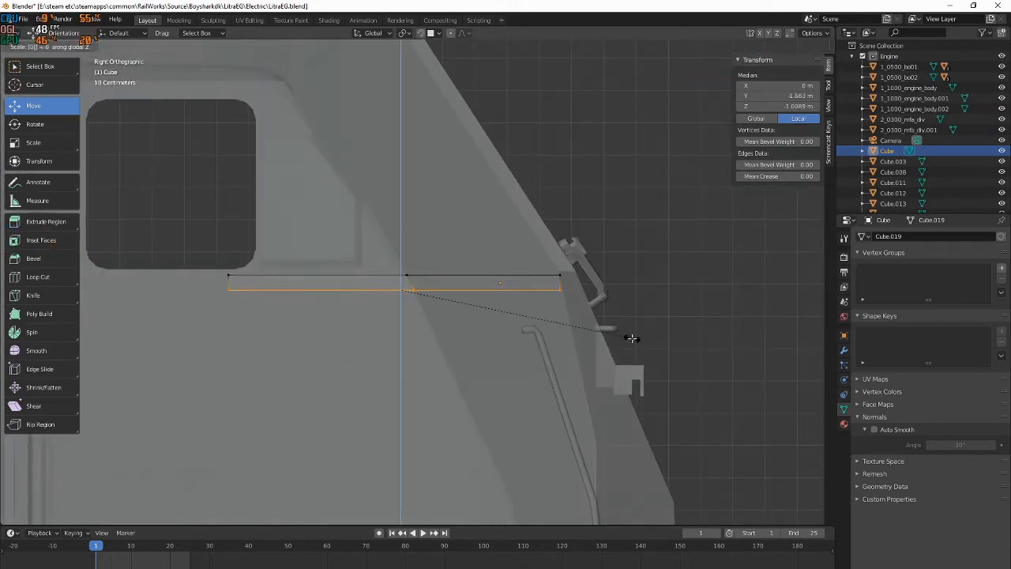
key("Return")
left_click_drag(176, 248, 632, 283)
key("s")
key("z")
key("0")
key("Return")
middle_click_drag(355, 267, 298, 271)
middle_click_drag(624, 309, 531, 312, "shift")
key("Tab")
key("Tab")
key("s")
key("x")
right_click(632, 301)
Select the slab's loop cut vertices at both ends and scale them to 0.980 along X
left_click_drag(576, 273, 629, 318)
middle_click_drag(375, 274, 672, 294, "shift")
middle_click_drag(214, 273, 459, 294, "shift")
left_click_drag(217, 286, 316, 325, "shift")
key("s")
key("x")
right_click(736, 365)
middle_click_drag(805, 352, 225, 291, "shift")
key("s")
key("x")
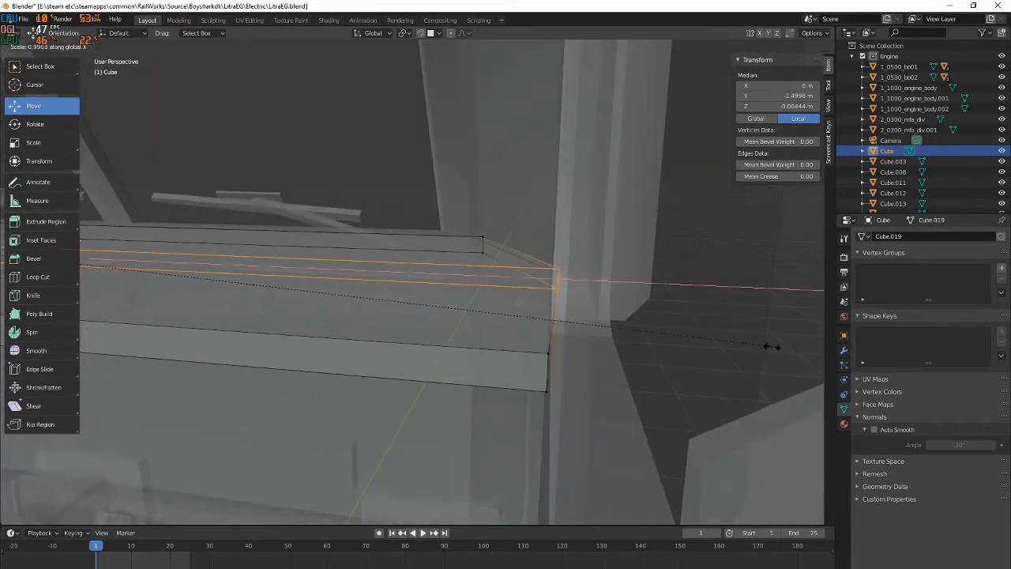
left_click(764, 349)
Turn off X-ray and shift the whole slab mesh slightly along X to fit its ends between the cab walls
middle_click_drag(312, 279, 198, 352, "shift")
middle_click_drag(121, 329, 248, 327)
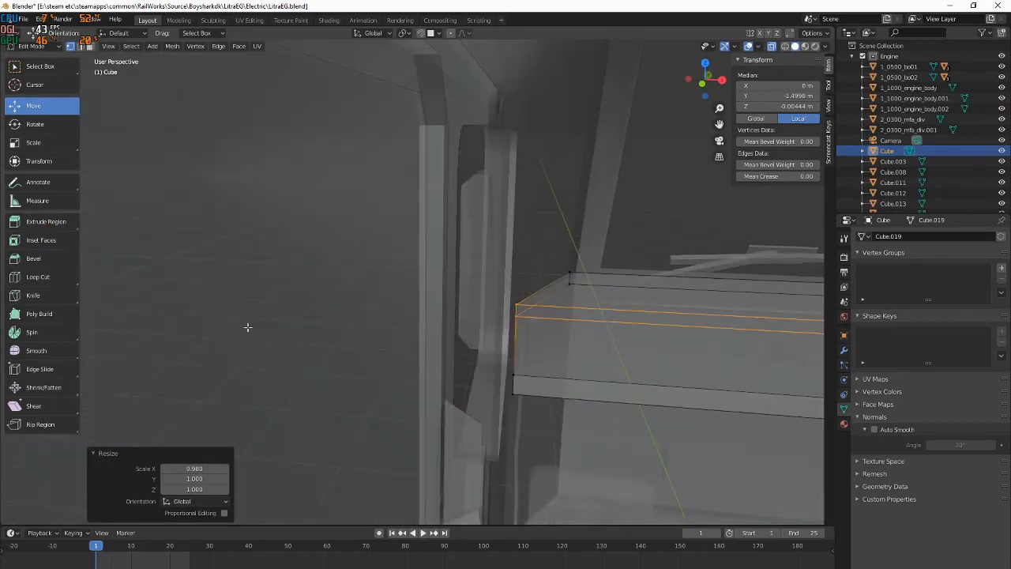
left_click(773, 50)
middle_click_drag(675, 204, 634, 225)
key("a")
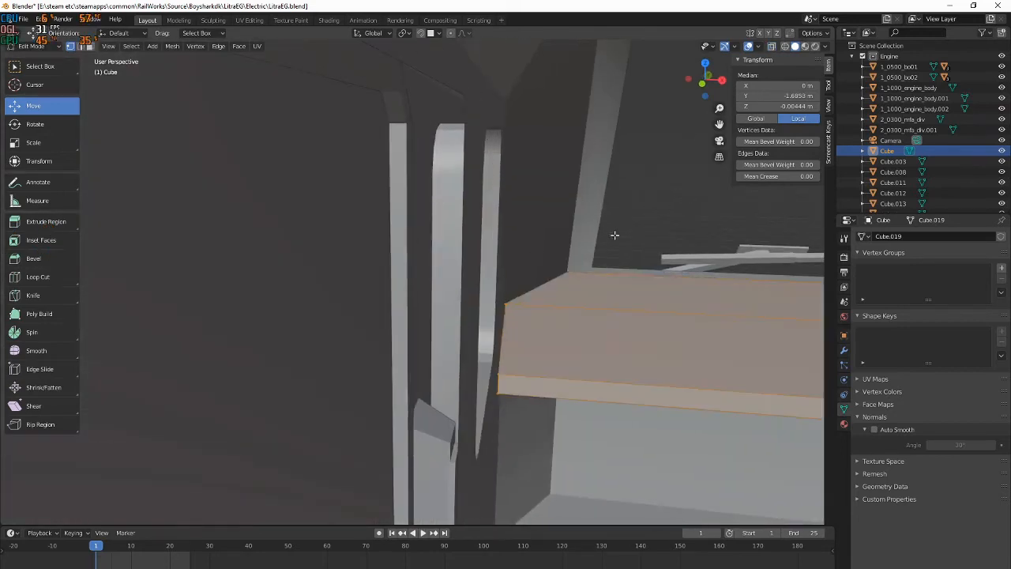
key("y")
key("x")
left_click(637, 285)
middle_click_drag(636, 285, 610, 237)
key("g")
key("x")
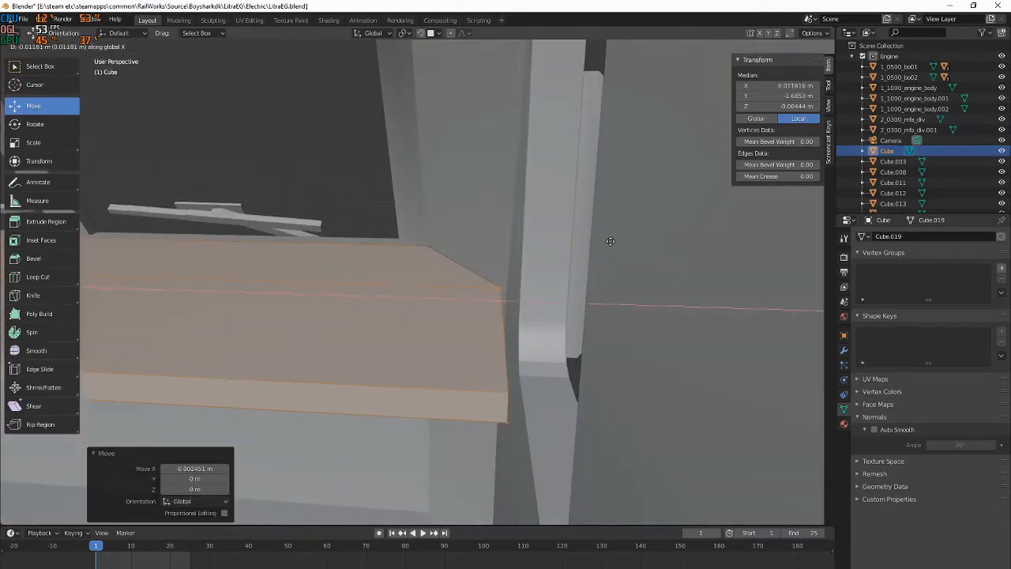
left_click(614, 244)
Leave the slab and open 1_1000_engine_body.001 for editing, selecting the pillar corner vertex beside the slab
middle_click_drag(434, 242, 686, 222)
key("Tab")
left_click(685, 223)
key("Tab")
middle_click_drag(598, 221, 524, 242)
left_click(264, 214)
middle_click_drag(250, 218, 260, 214)
left_click(230, 259)
Move the pillar corner vertices about -0.012 m along Y and level them with a scale of 0 along Z
middle_click_drag(581, 308, 546, 274)
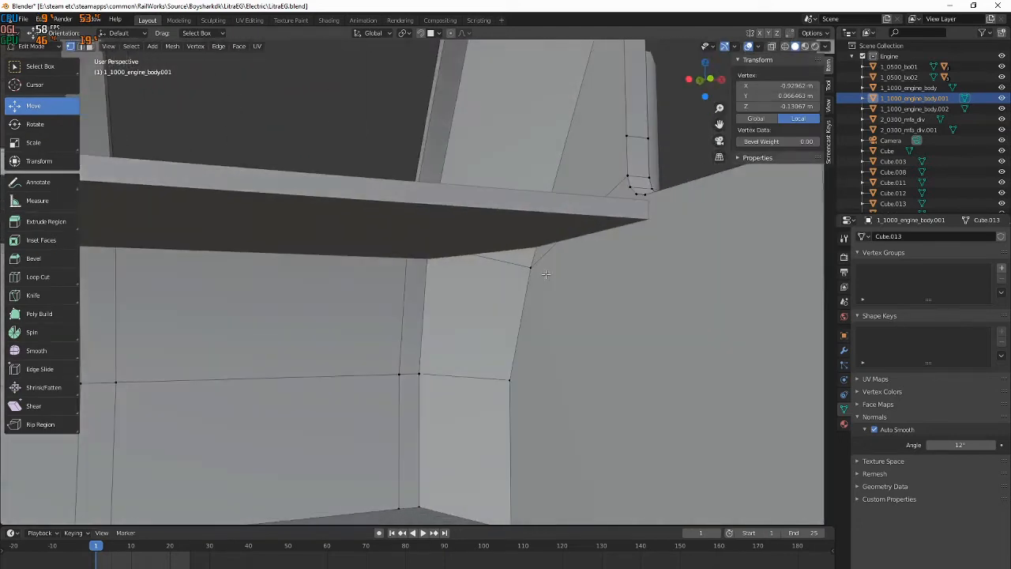
left_click(475, 247)
middle_click_drag(480, 241, 508, 253)
left_click(545, 285)
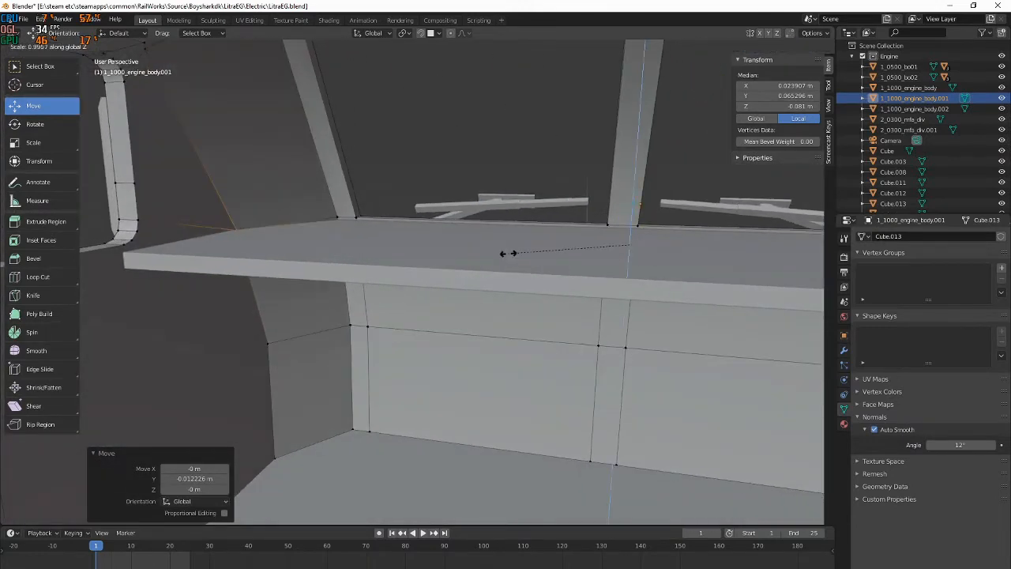
key("0")
key("Return")
Leave the body mesh and reopen the desk slab for editing
key("Tab")
left_click(508, 253)
key("Tab")
middle_click_drag(494, 246, 342, 273)
middle_click_drag(689, 228, 510, 253)
scroll(678, 279, "down", 2)
Switch to the browser's cab photo and examine the desk's front contour against the slab
key("alt+Tab")
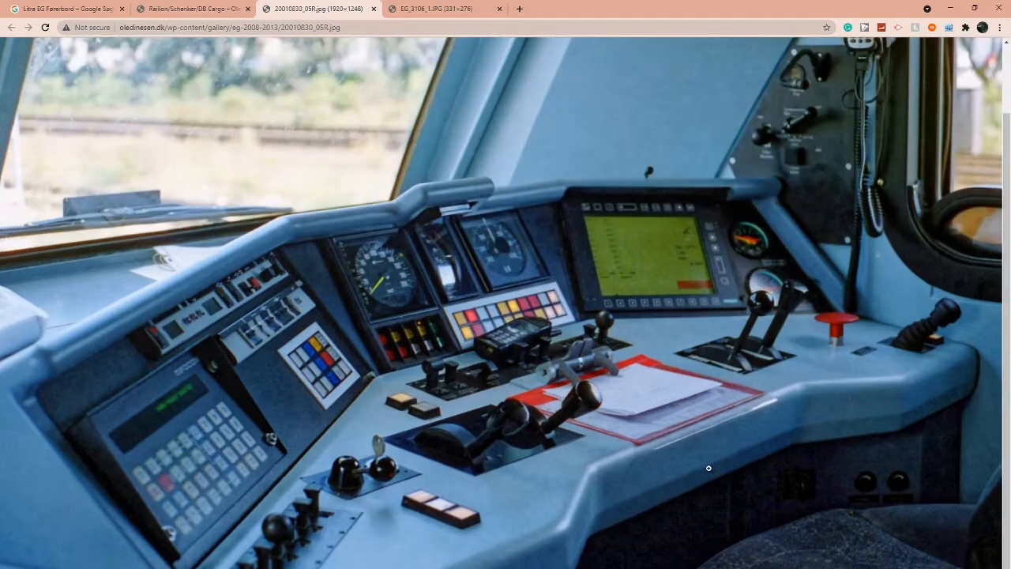
key("alt+Tab")
key("alt+Tab")
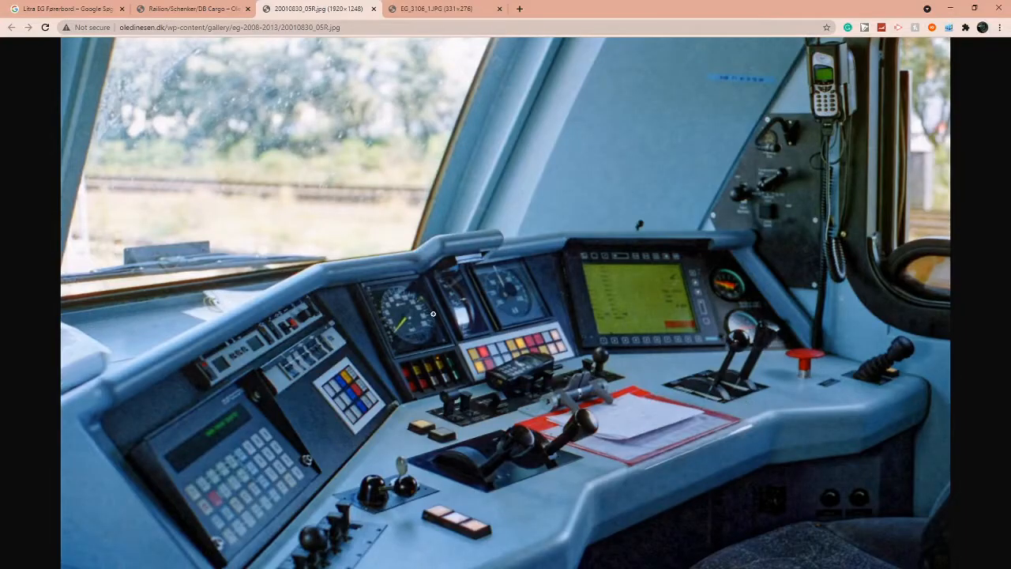
key("alt+Tab")
middle_click_drag(578, 272, 367, 258)
key("alt+Tab")
key("alt+Tab")
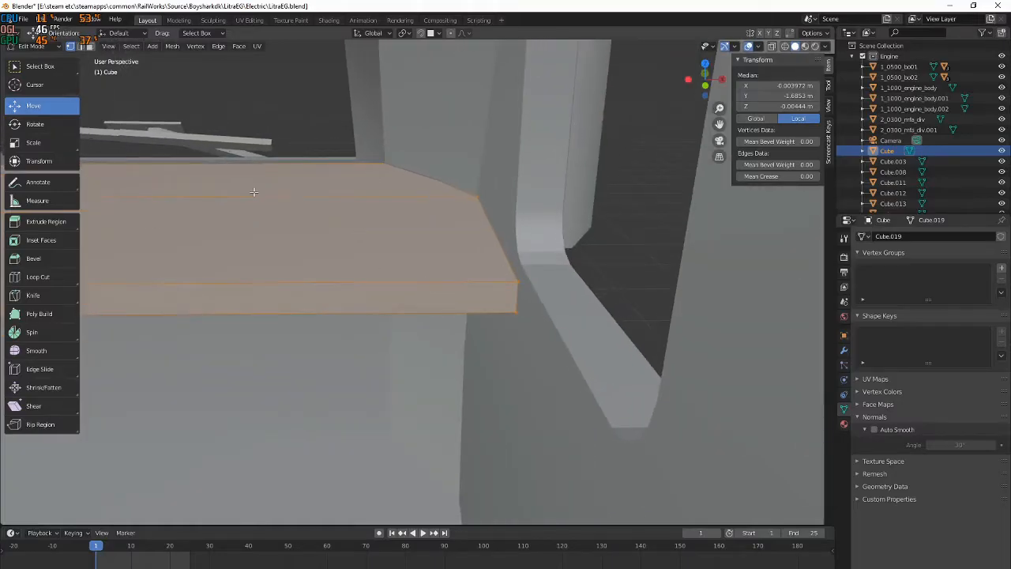
Add a loop cut across the slab near its window-side end, shift it inward and straighten it along X
key("g")
key("g")
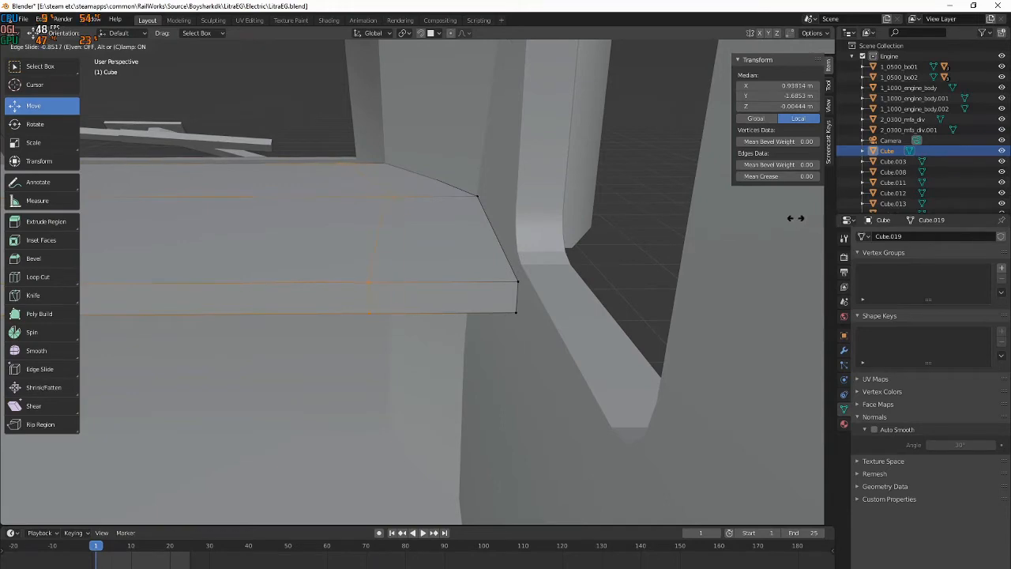
left_click(796, 219)
key("alt+Tab")
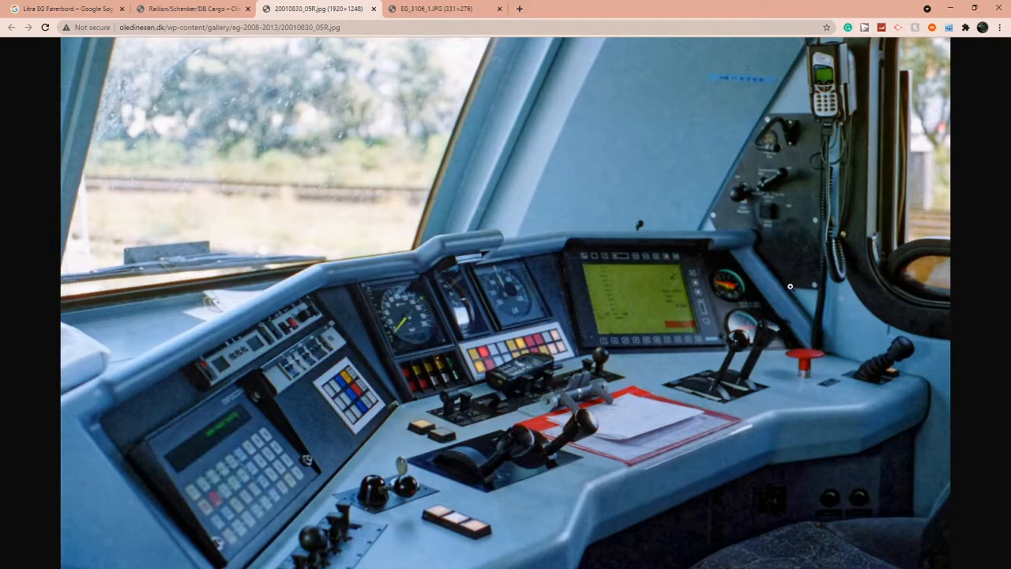
key("alt+Tab")
left_click_drag(390, 210, 359, 210)
middle_click_drag(359, 209, 503, 240, "shift")
key("s")
key("x")
left_click(504, 241)
Add a second loop cut beside the first, on its inner side, with a slide factor of -0.856
middle_click_drag(541, 189, 406, 230)
left_click(424, 284, "alt")
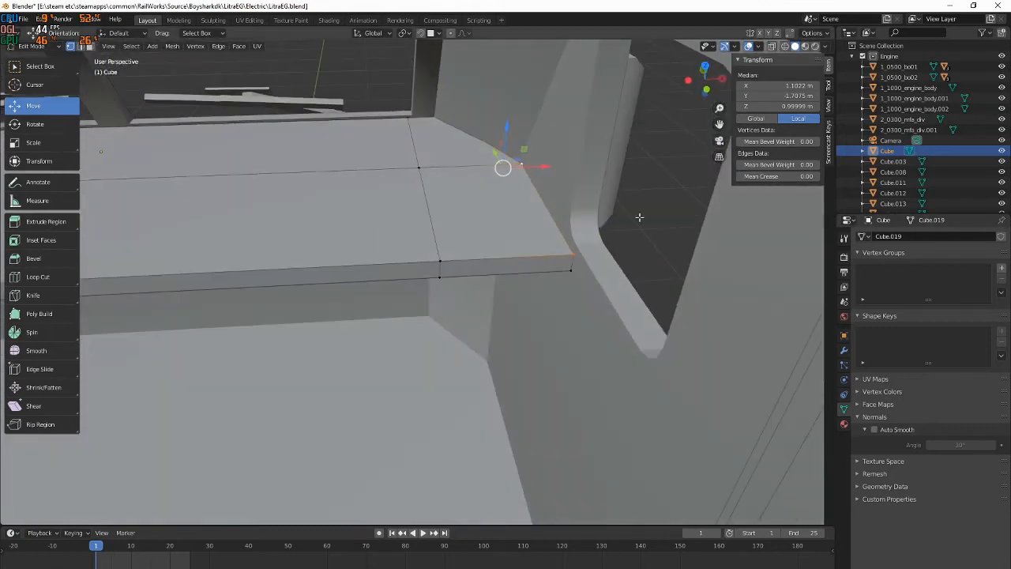
mouse_move(388, 221)
middle_mouse_down()
mouse_move(350, 229)
mouse_move(380, 222)
middle_mouse_up()
left_click(381, 221, "alt")
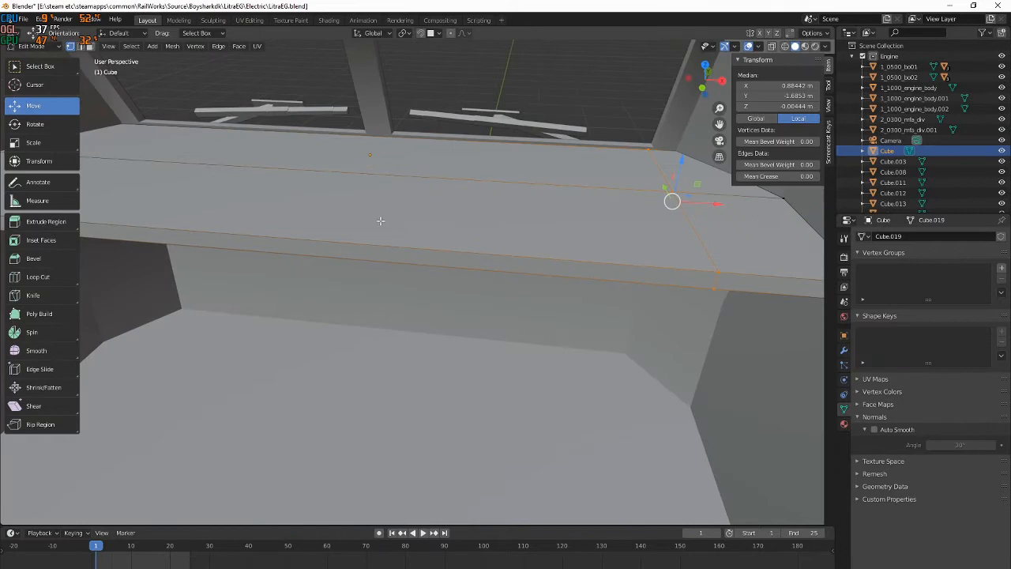
key("g")
key("g")
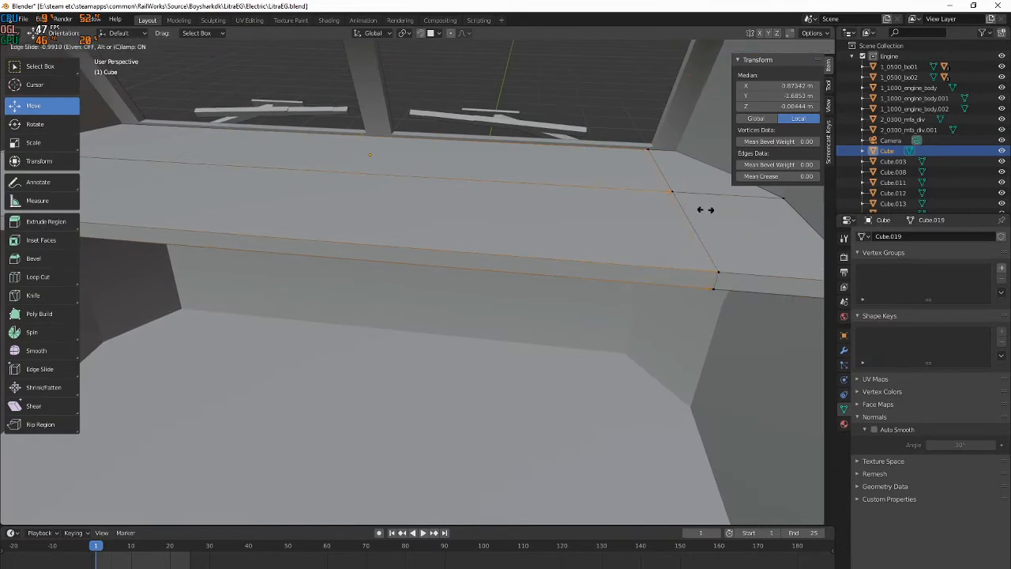
key("alt+Tab")
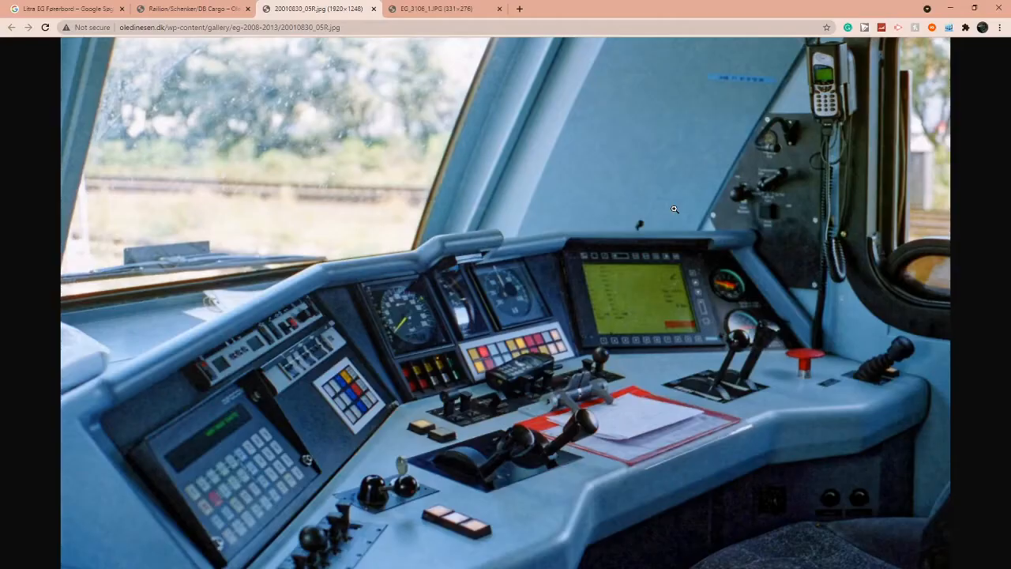
key("alt+Tab")
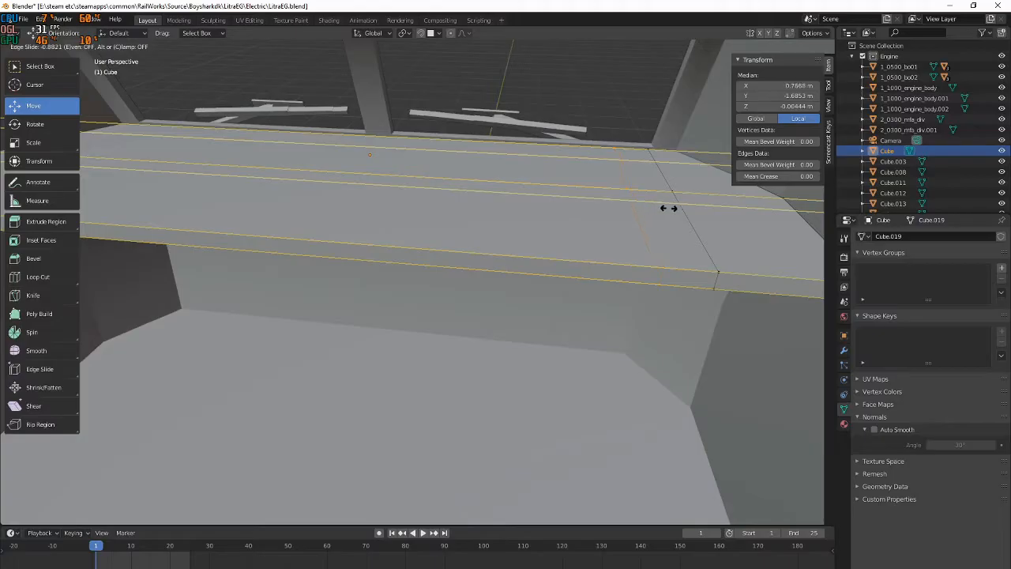
left_click(660, 208)
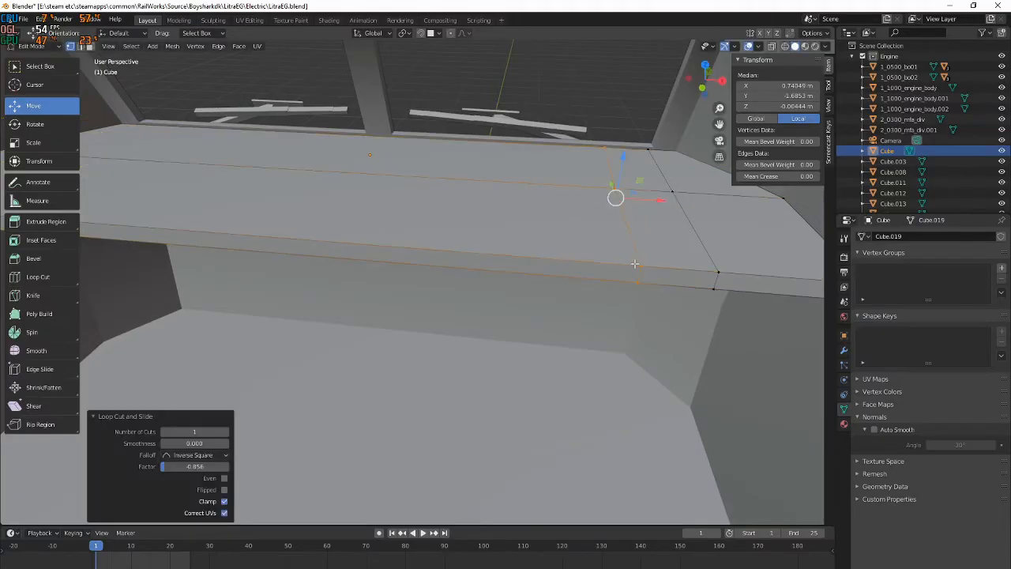
Check the cab photos, add a third loop cut nearer the slab's middle at factor -0.495, and straighten it with scale 0
middle_click_drag(660, 208, 474, 253)
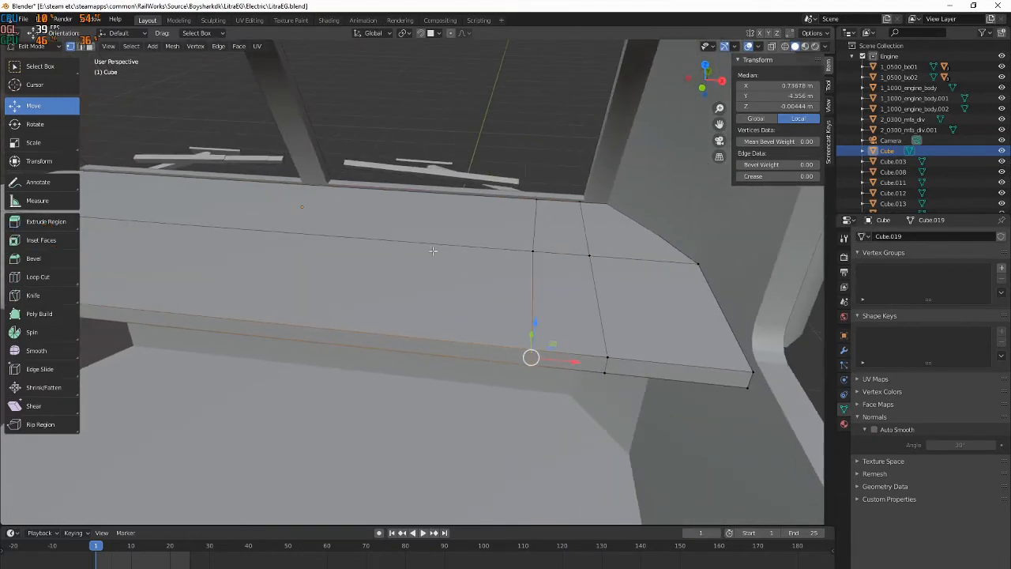
key("g")
key("g")
key("alt+Tab")
key("alt+Tab")
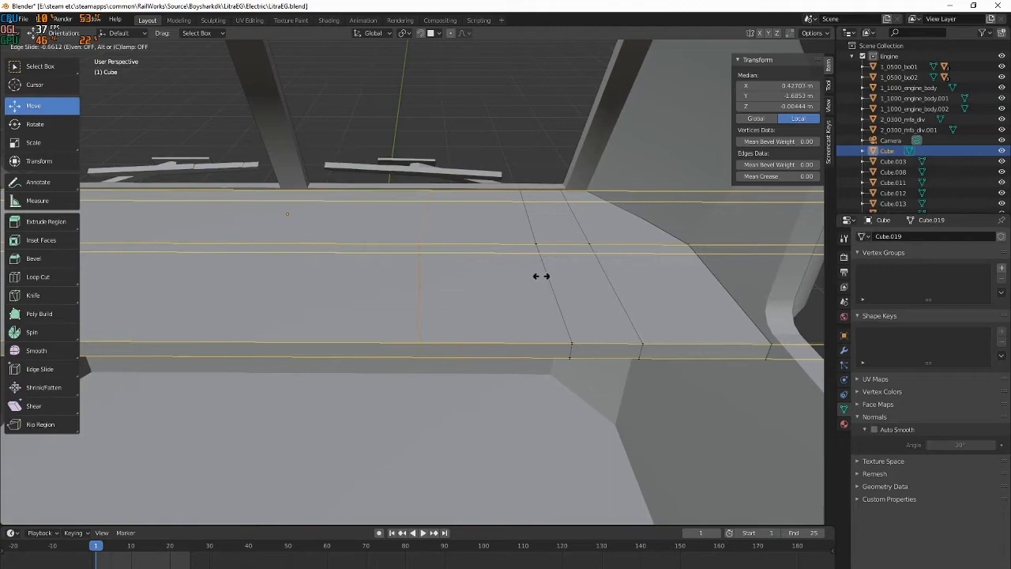
key("alt+Tab")
key("alt+Tab")
key("alt+Tab")
left_click(459, 9)
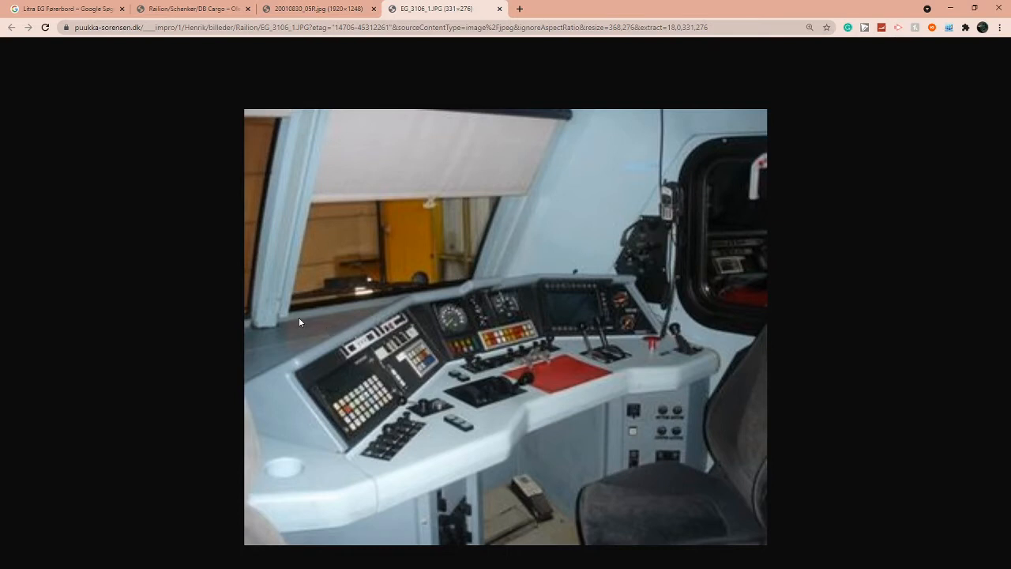
key("alt+Tab")
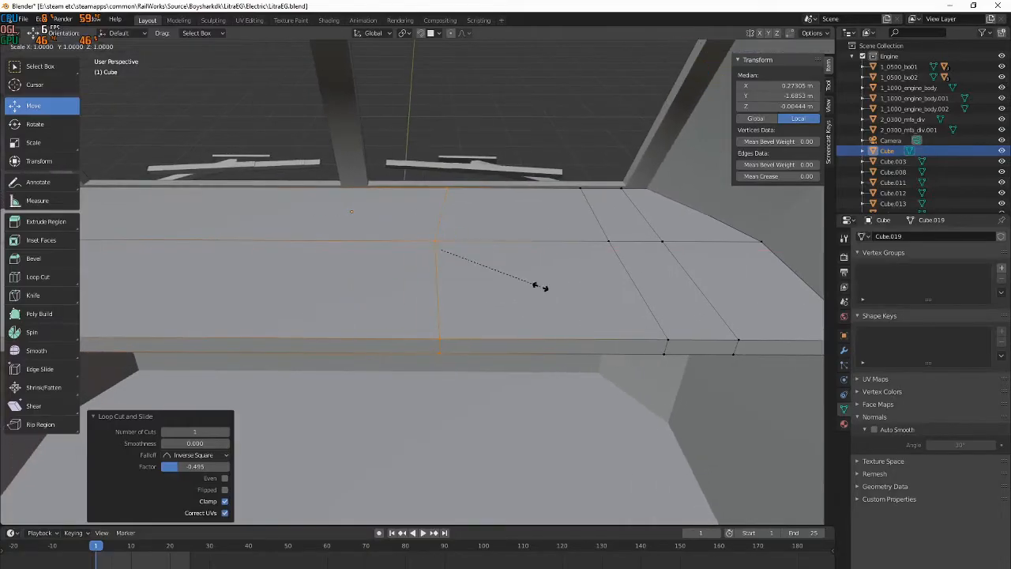
key("0")
key("Return")
Straighten the second loop cut along X and move it about -0.0035 m along X
middle_click_drag(547, 285, 493, 281, "shift")
left_click(525, 302, "alt")
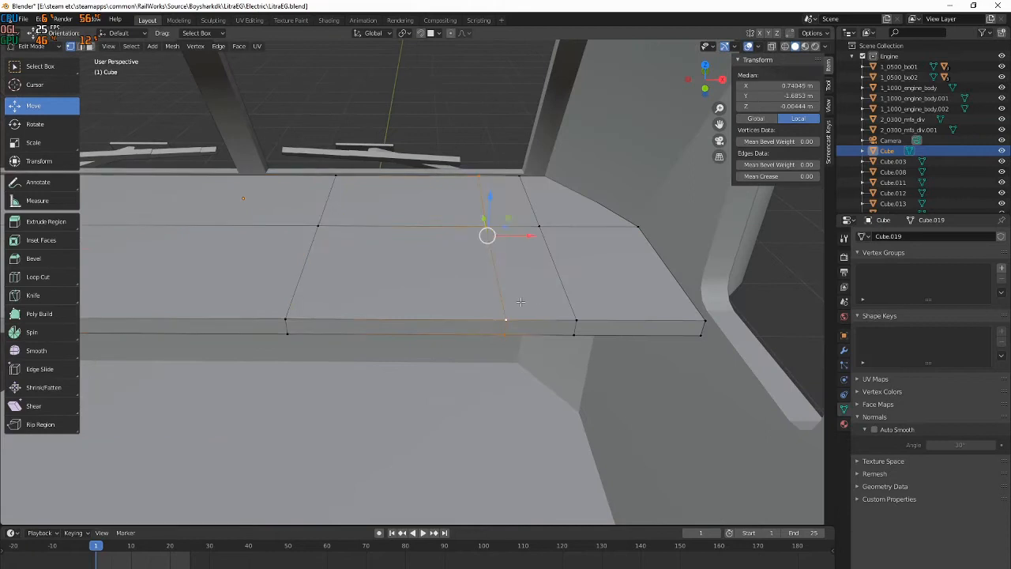
key("s")
key("x")
key("Return")
left_click_drag(524, 238, 521, 237)
Add a fourth loop cut near the centre of the slab with a slide factor of -0.637, guided by the cab photo
middle_click_drag(281, 269, 418, 270, "shift")
key("g")
key("g")
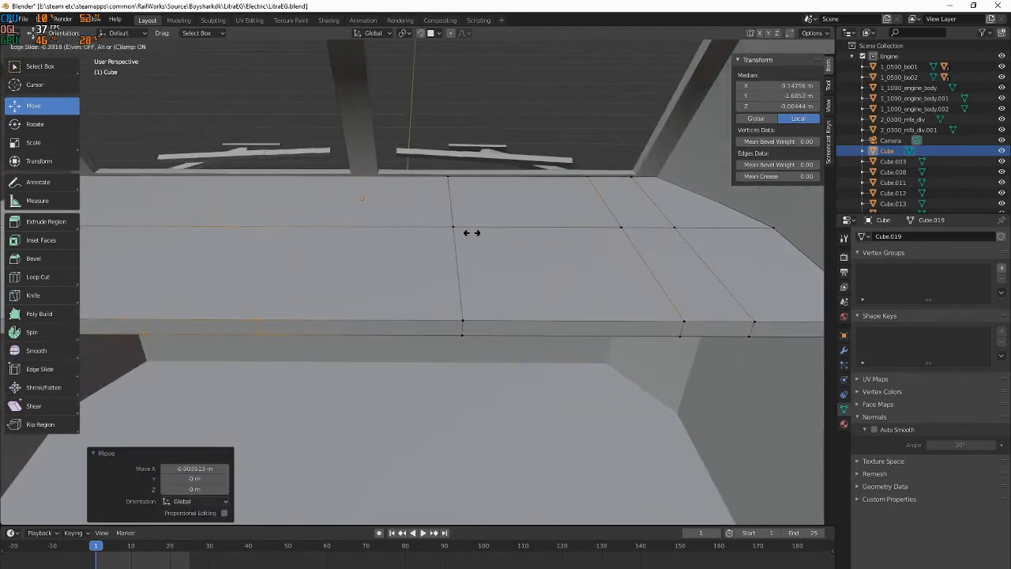
key("alt+Tab")
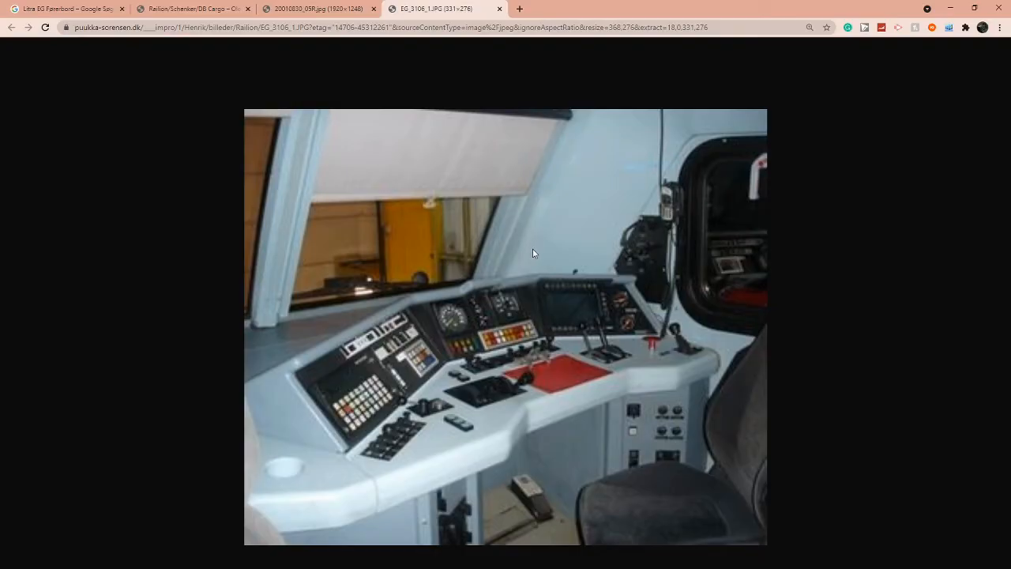
key("alt+Tab")
Straighten the fourth loop cut with a scale of 0 along X and move it about 0.027 m along X
key("s")
key("y")
key("Escape")
key("s")
key("x")
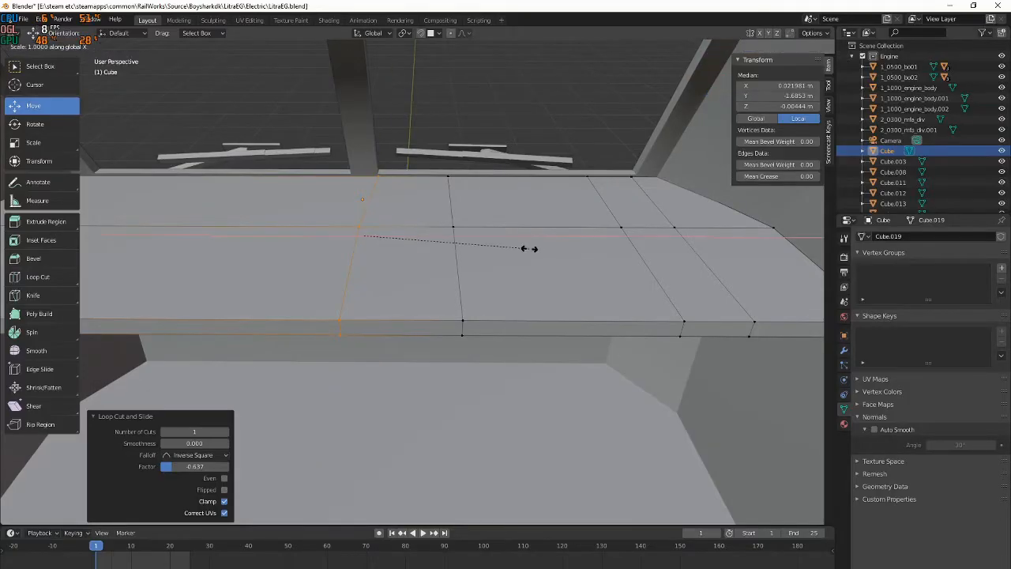
key("Return")
key("g")
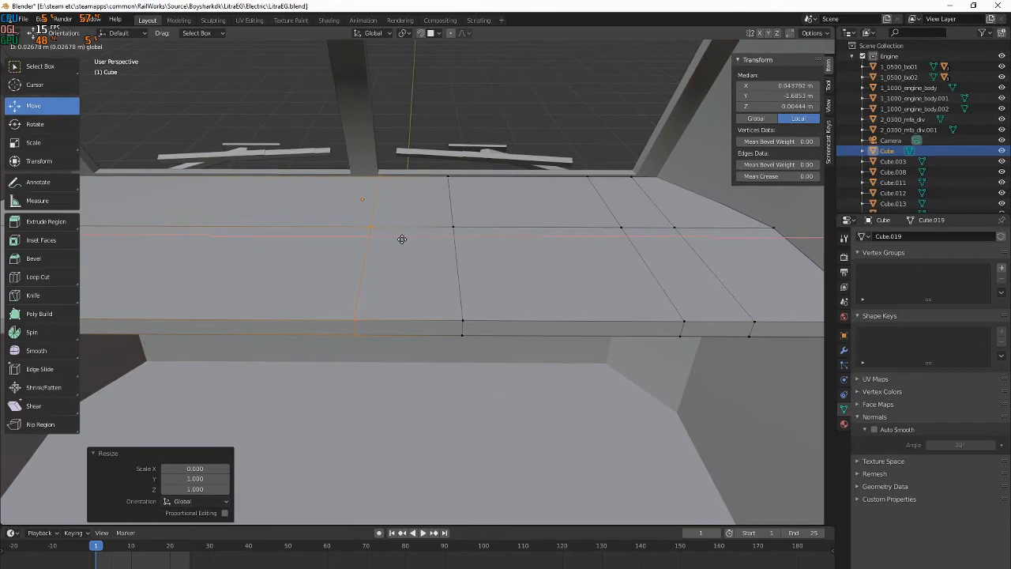
left_click(475, 299)
Thicken the whole slab by scaling it along Z and lower it by about 0.012 m
middle_click_drag(555, 300, 553, 280)
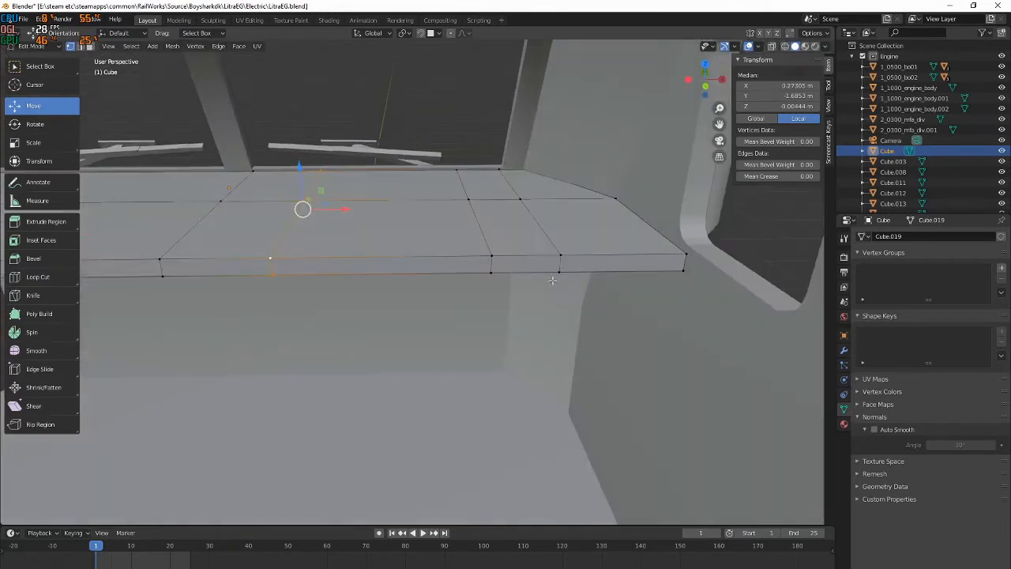
key("a")
key("s")
key("z")
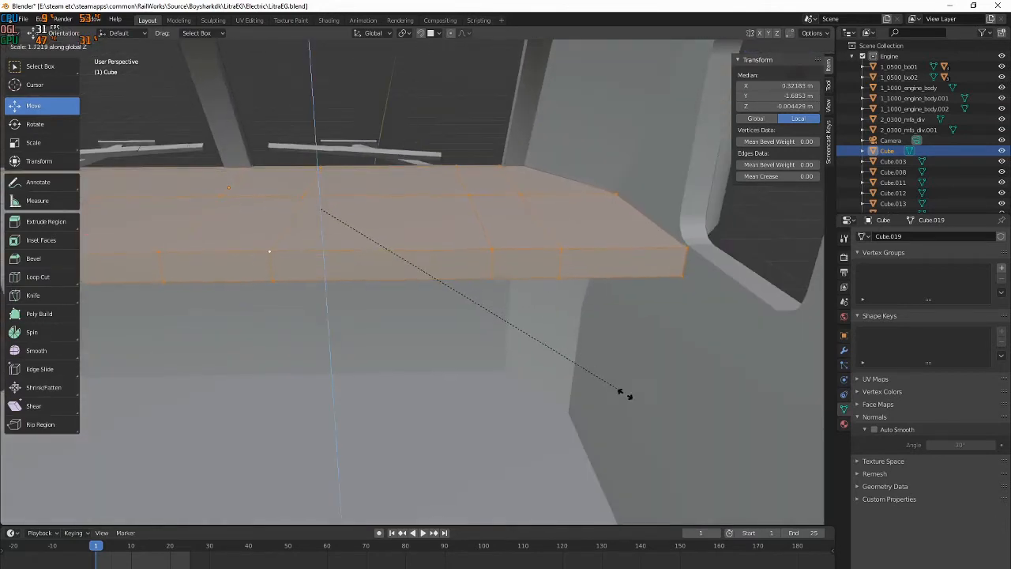
left_click(598, 366)
key("g")
key("z")
left_click(603, 369)
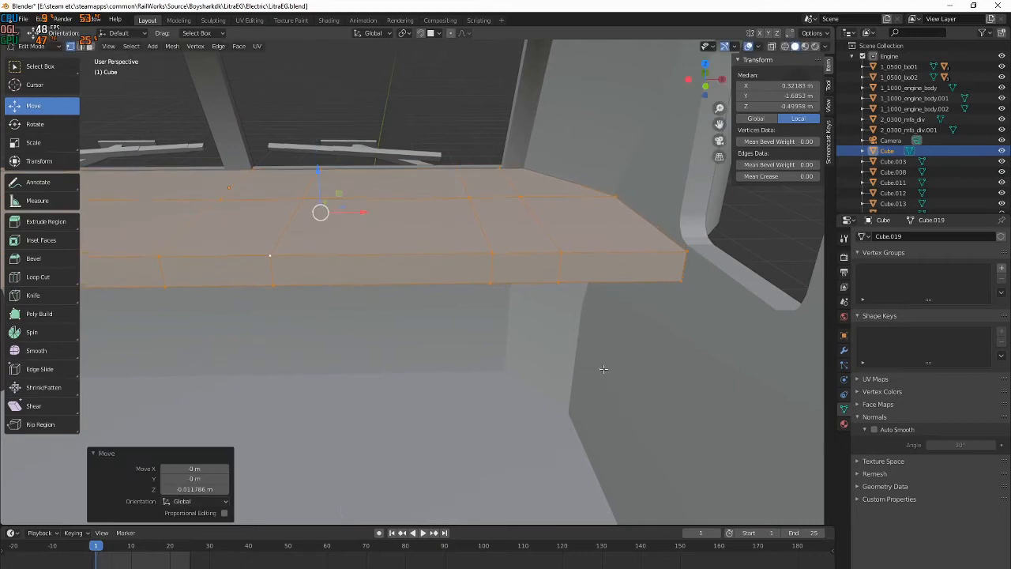
Shift the second and third loop cuts slightly in the negative X direction
middle_click_drag(475, 310, 612, 330)
key("KP_Decimal")
left_click(258, 307, "alt")
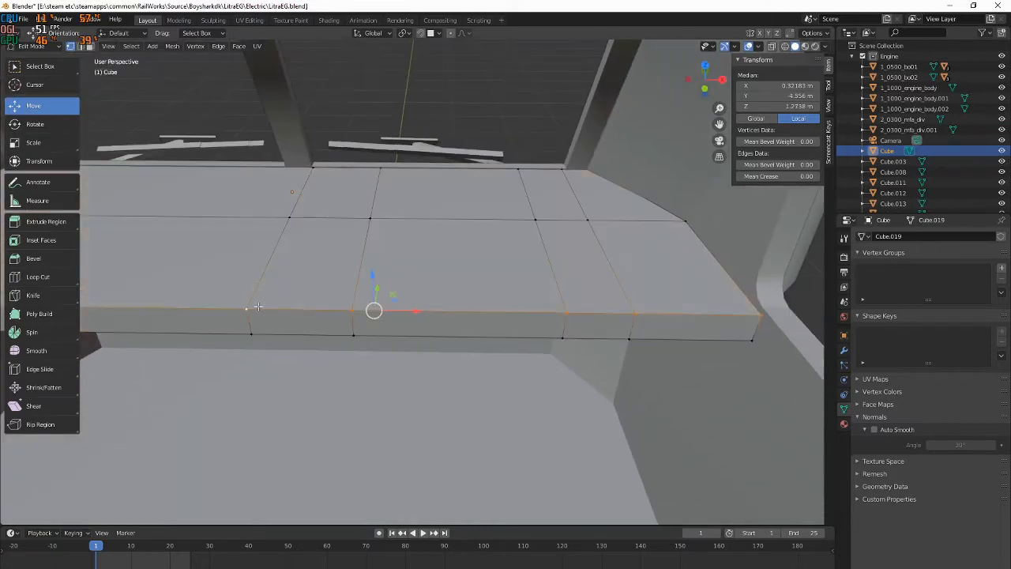
left_click(560, 295, "alt")
left_click_drag(582, 232, 555, 232)
left_click(352, 273, "alt")
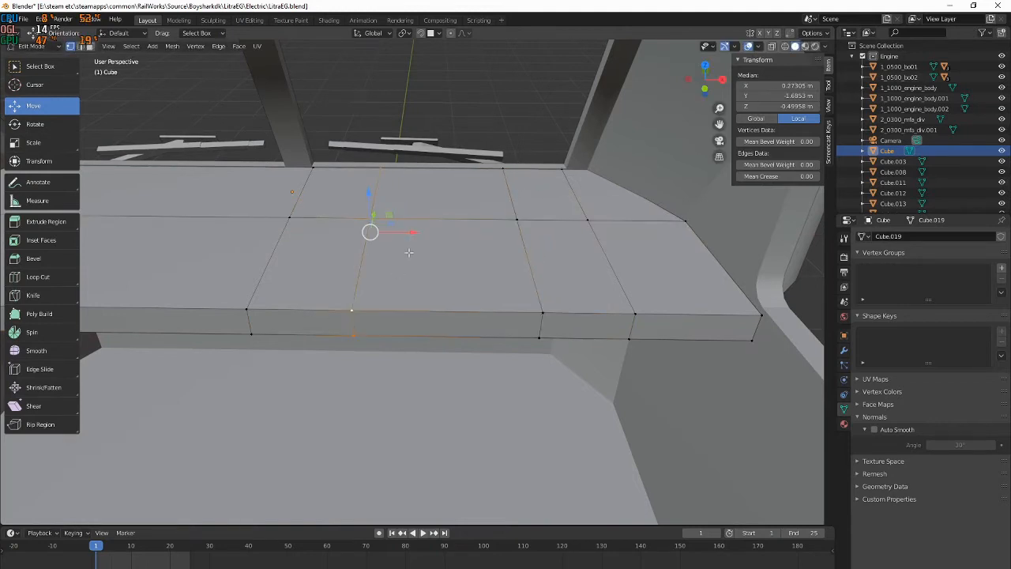
left_click_drag(409, 234, 394, 233)
Select the front-edge vertices of the second and third loop cuts and push them inward along Y to form a recess
middle_click_drag(393, 233, 470, 224)
left_click_drag(305, 288, 423, 366)
left_click_drag(505, 291, 565, 348, "shift")
scroll(502, 349, "up", 1)
middle_click_drag(494, 348, 565, 331)
left_click_drag(568, 285, 549, 295)
key("alt+Tab")
key("alt+Tab")
middle_click_drag(549, 295, 378, 240)
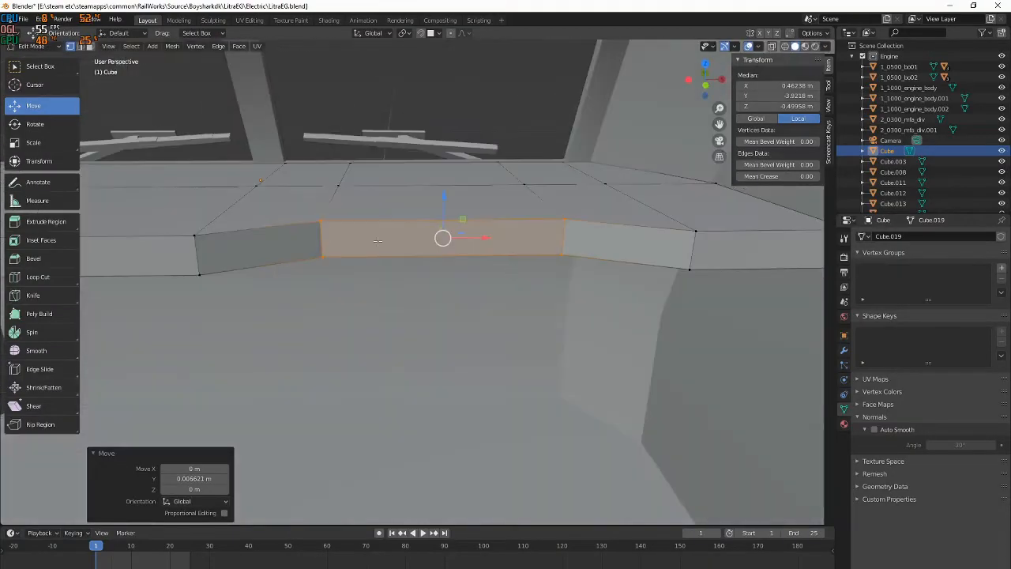
Select the edge loop at one outer corner of the desk's front recess
middle_click_drag(262, 257, 379, 257, "shift")
left_click(309, 249, "alt")
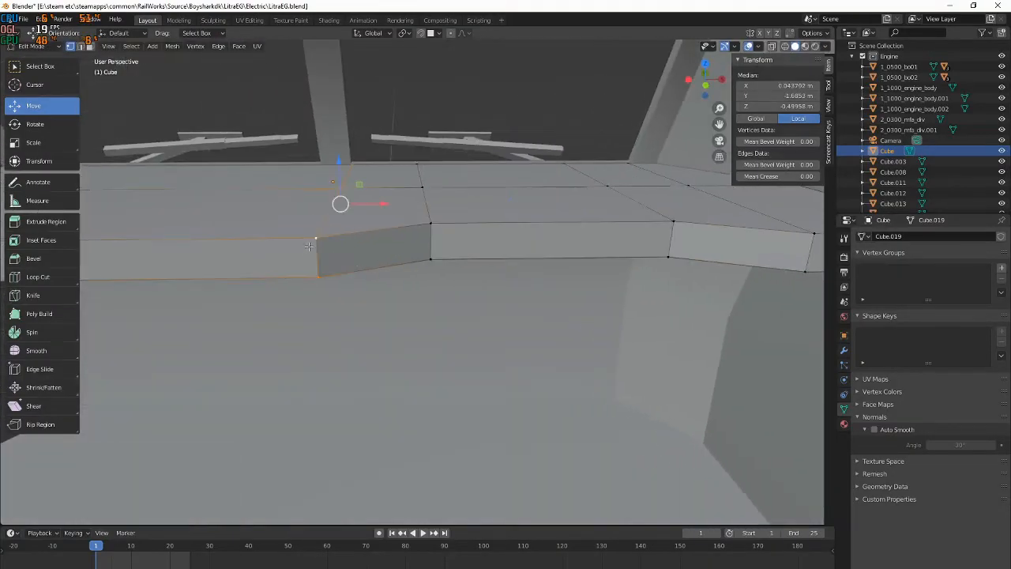
middle_click_drag(609, 256, 492, 245)
key("alt+shift")
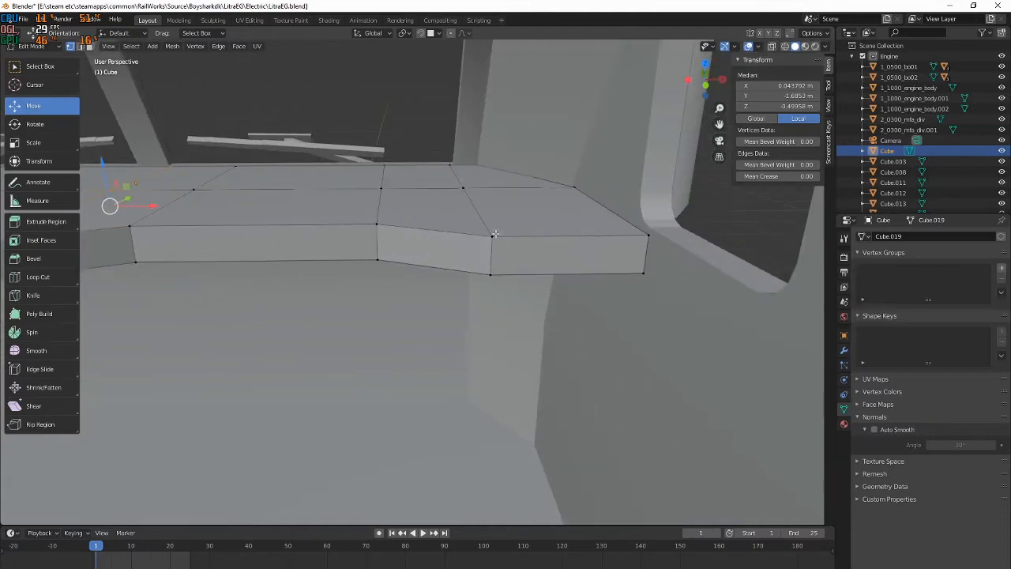
left_click(489, 235, "alt+shift")
key("ctrl+z")
middle_click_drag(296, 266, 579, 265, "shift")
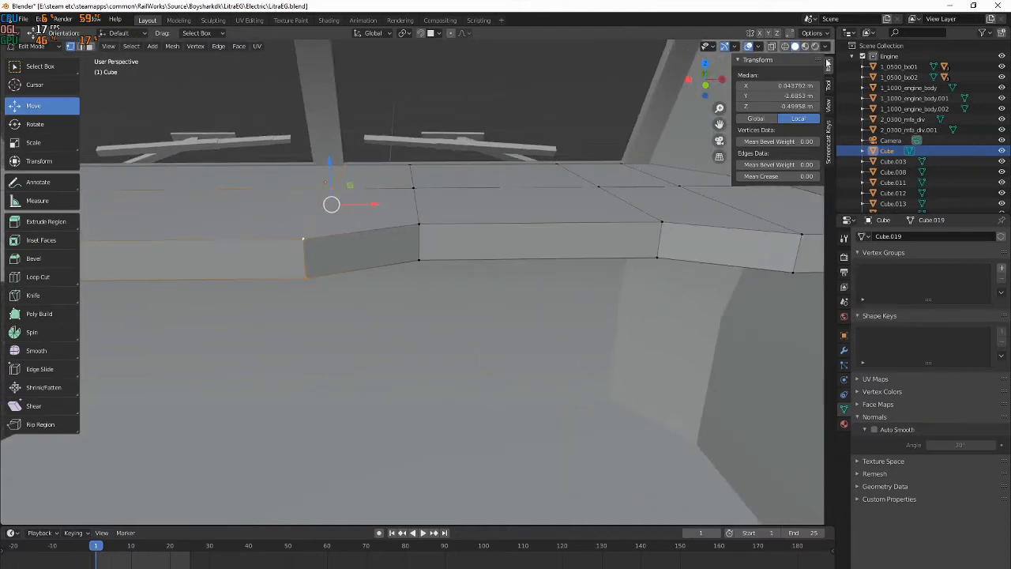
Enable the Screencast Keys overlay in the viewport
left_click(829, 138)
left_click(748, 60)
middle_click_drag(702, 170, 549, 239, "shift")
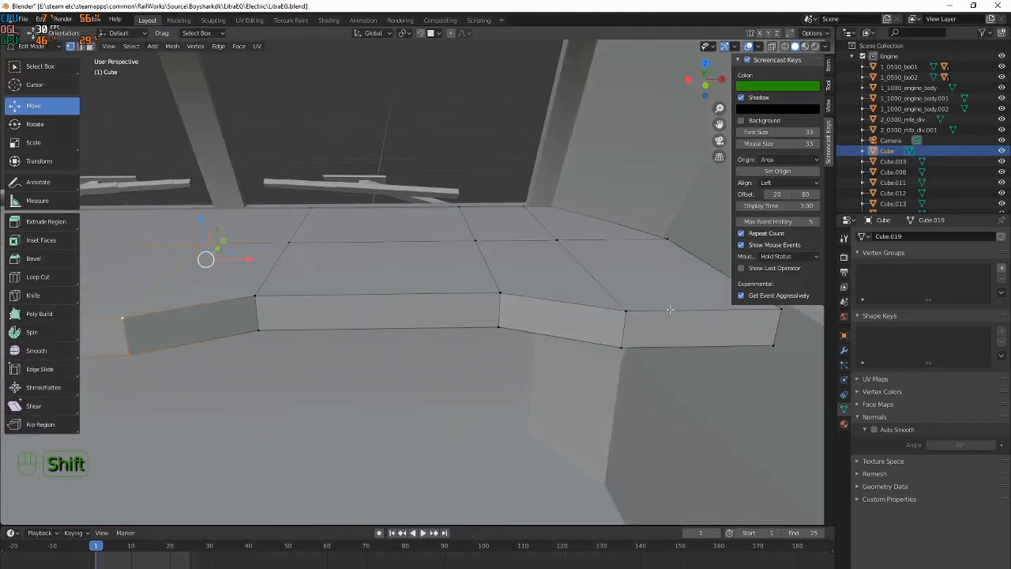
left_click(624, 312, "alt+shift")
key("ctrl+z")
left_click(616, 317, "alt+shift")
key("ctrl+z")
left_click(561, 237, "alt+shift")
key("ctrl+z")
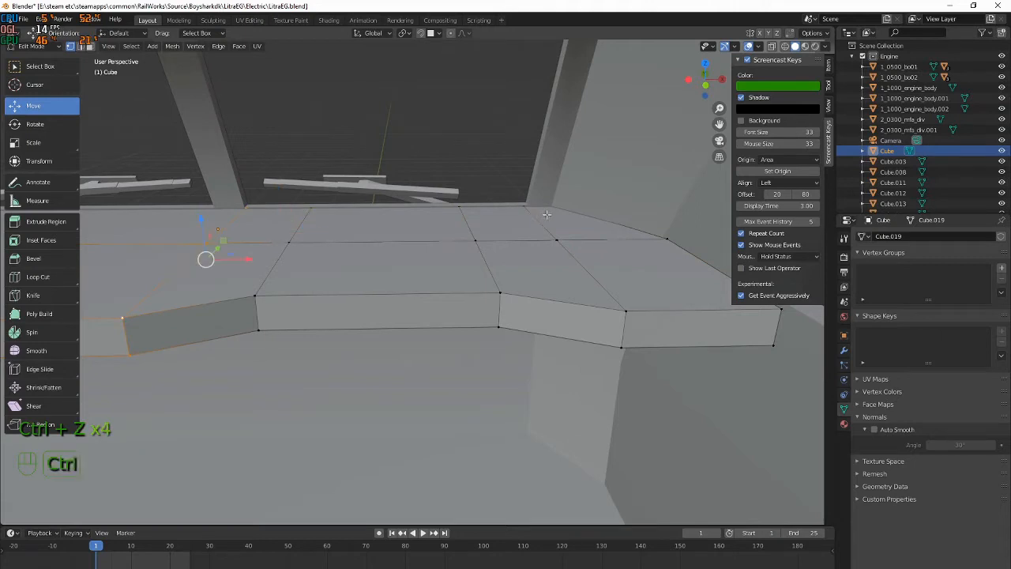
Add the loop at the recess's opposite outer corner to the selection and scale both loops closer together along X
left_click(639, 324, "alt+shift")
key("s")
key("x")
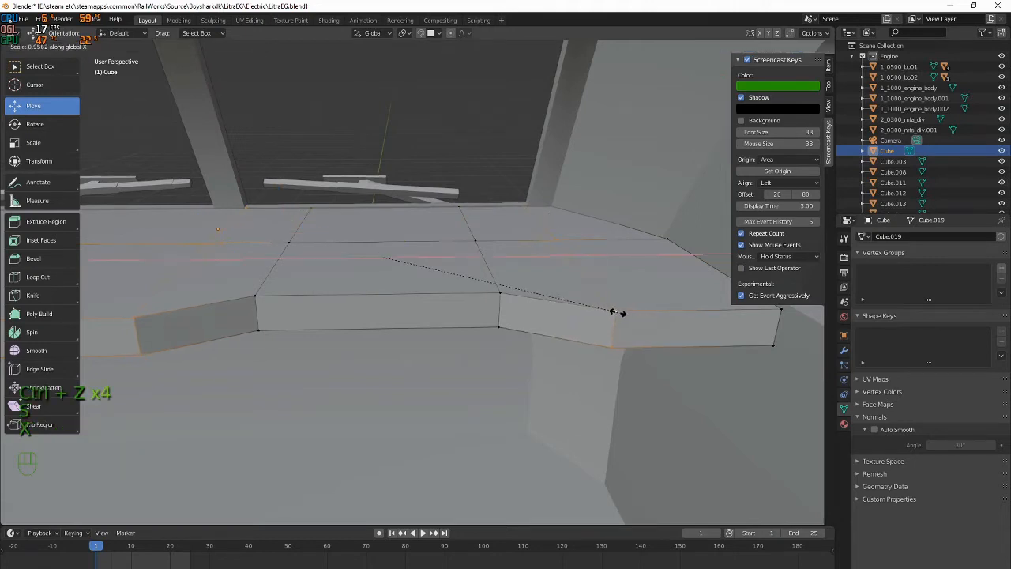
left_click(542, 315)
Select only the edge loop at the recess's inboard outer corner and shift it slightly in the negative X direction
middle_click_drag(540, 319, 572, 340, "shift")
middle_click_drag(637, 390, 672, 301, "shift")
left_click(385, 281, "alt")
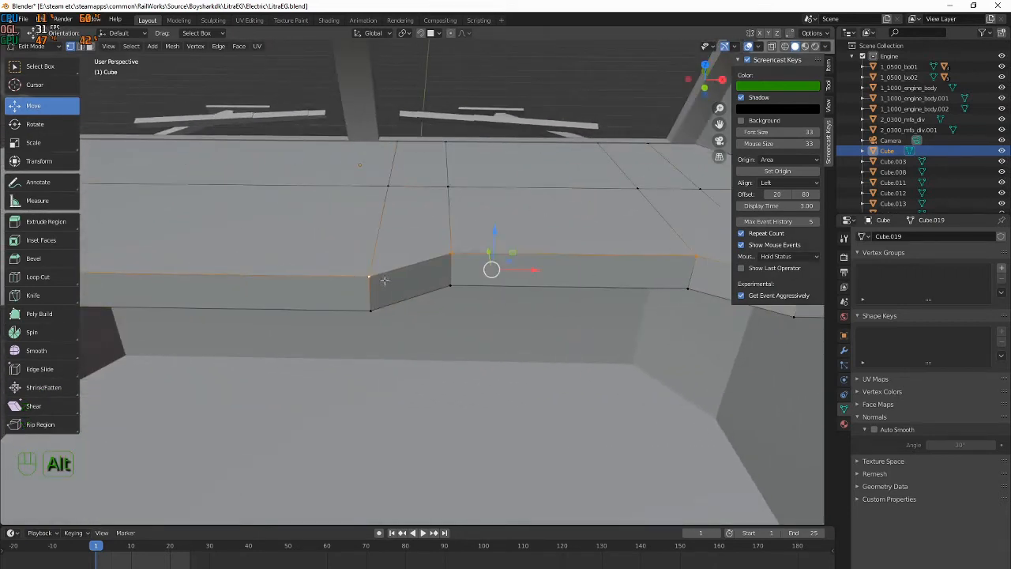
left_click(371, 298, "alt")
left_click_drag(428, 202, 421, 202)
left_click(421, 202)
middle_click_drag(431, 284, 370, 289, "shift")
Check the driver's desk photo, turn on X-ray and box-select the vertices of the slab's inboard end
key("alt+Tab")
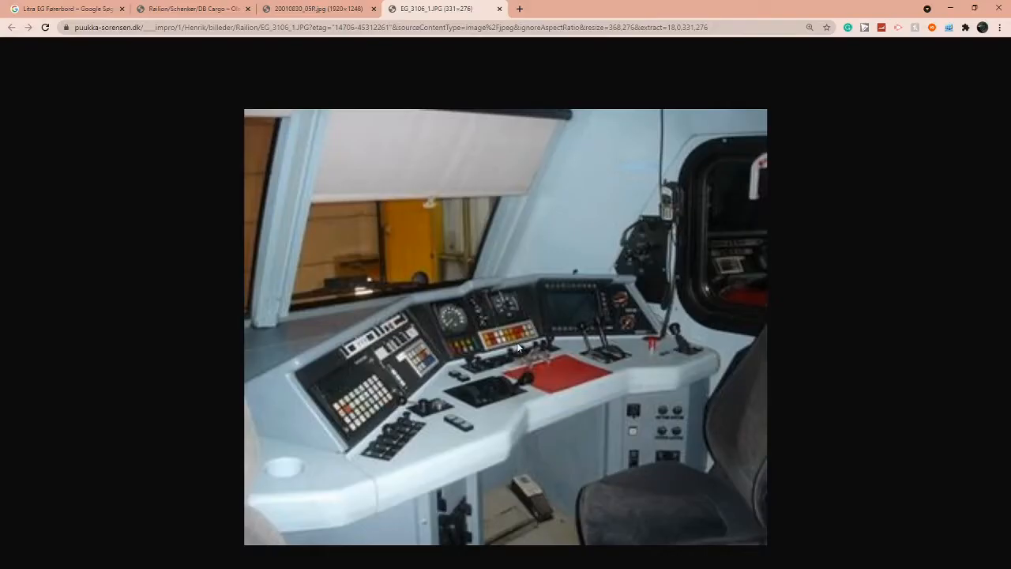
key("alt+Tab")
middle_click_drag(474, 241, 460, 292, "shift")
scroll(474, 292, "down", 1)
middle_click_drag(319, 277, 541, 287, "shift")
key("a")
left_click(772, 47)
left_click_drag(235, 137, 508, 319)
Flatten the selected slab end with a scale of 0 along X and move it about 1.026 m along X
key("s")
right_click(508, 320)
key("s")
key("x")
key("0")
left_click(508, 320)
left_click_drag(373, 219, 655, 225)
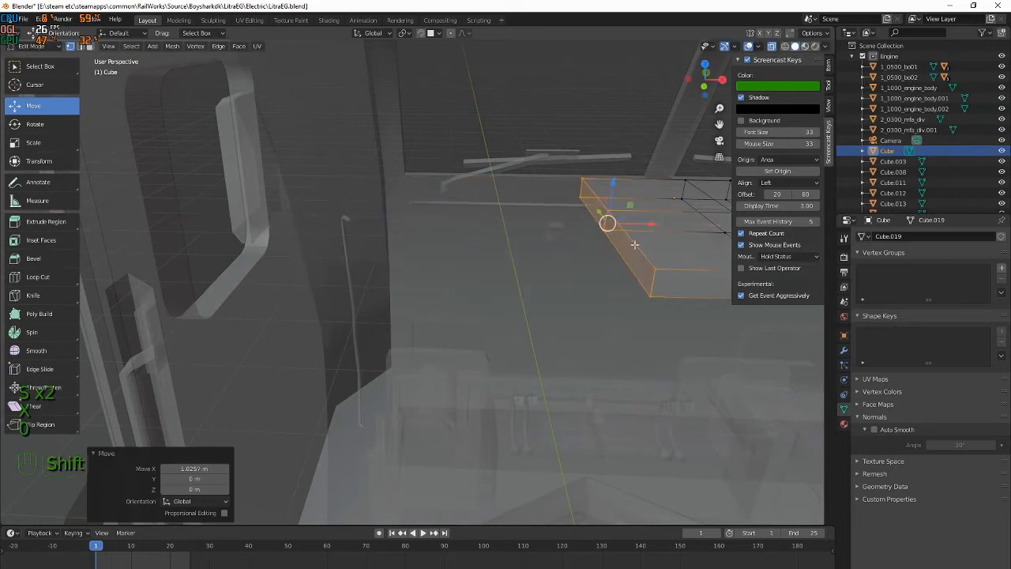
middle_click_drag(636, 240, 413, 232, "shift")
left_click_drag(428, 218, 525, 222)
middle_click_drag(407, 319, 392, 317, "shift")
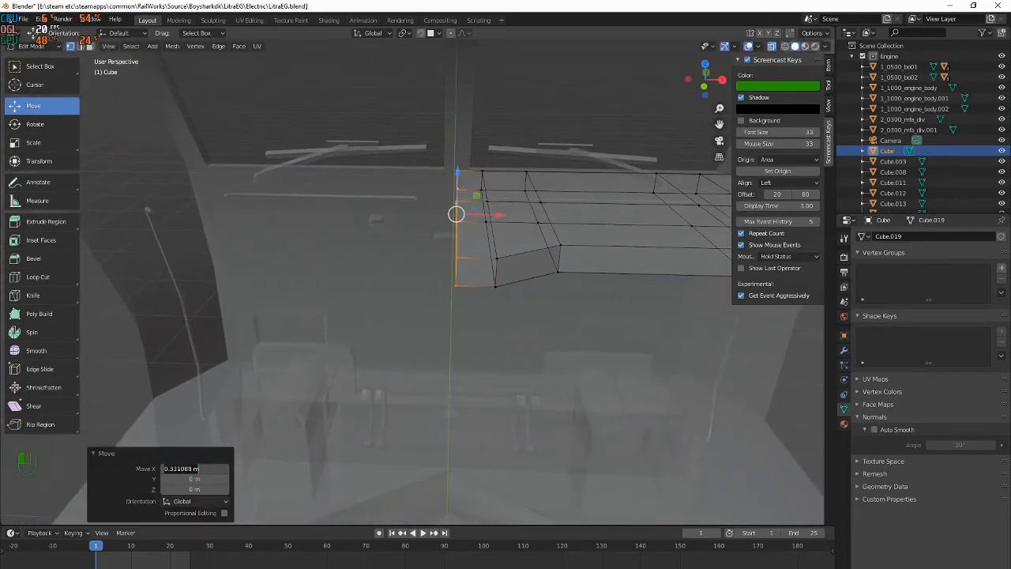
type("0")
key("Return")
Move the flattened slab end along X close to the cab's centre line, finishing with a move of about 0.014 m
middle_click_drag(160, 420, 289, 408)
key("Tab")
middle_click_drag(466, 183, 415, 207)
key("Tab")
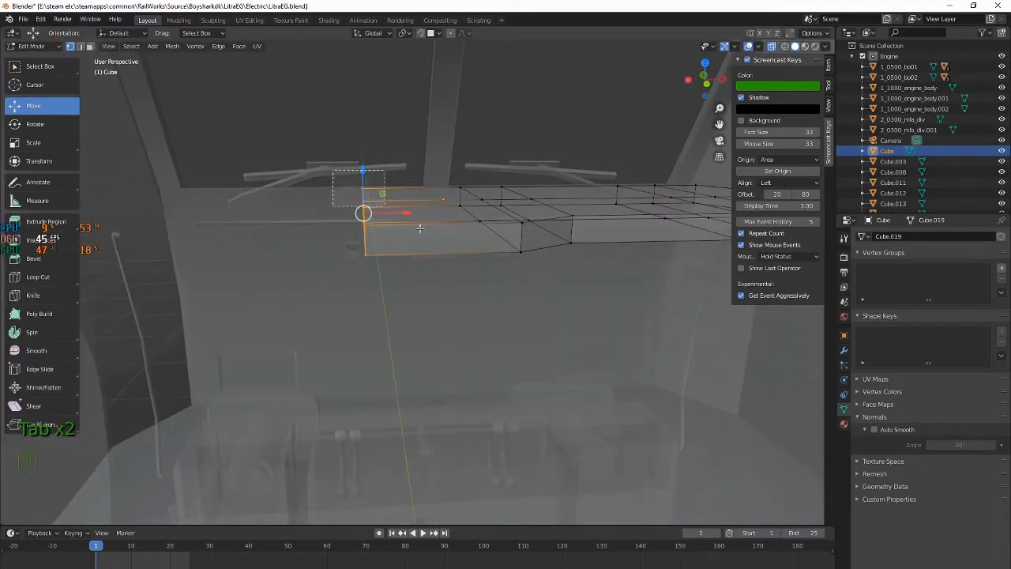
left_click_drag(417, 209, 490, 211)
middle_click_drag(490, 210, 411, 211, "shift")
left_click_drag(409, 211, 412, 212)
In front orthographic view, fine-align the slab's flattened end with the vertical centre line by moving it along X
key("KP_Add")
key("KP_2")
key("KP_3")
key("KP_1")
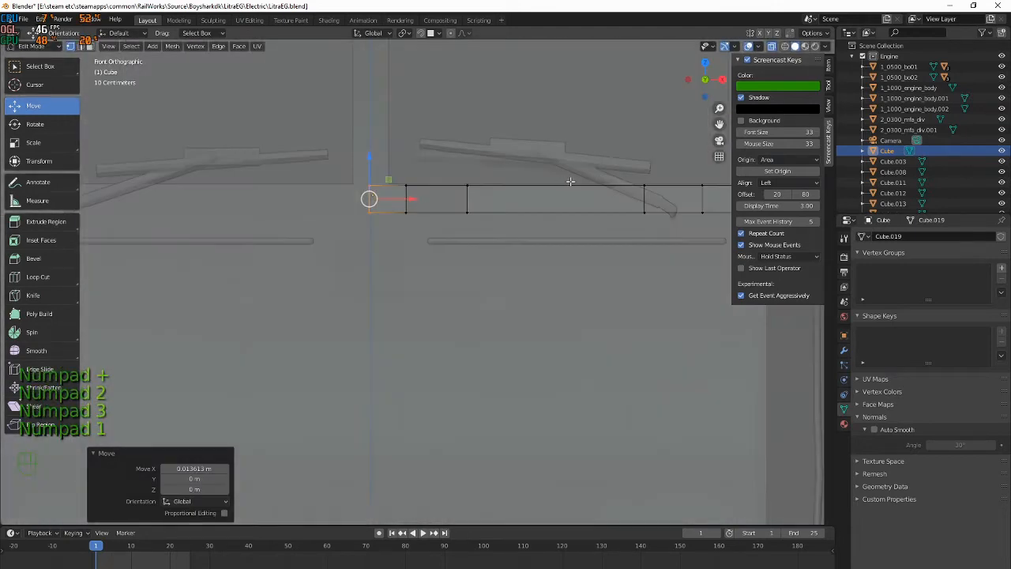
middle_click_drag(329, 97, 437, 244, "shift")
scroll(426, 259, "up", 17)
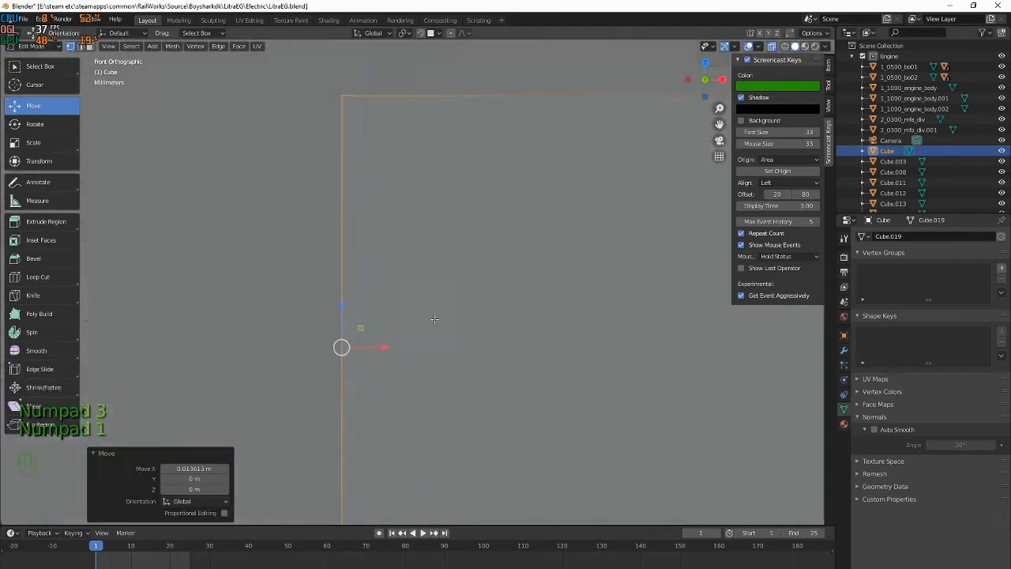
middle_click_drag(309, 352, 336, 359, "shift")
scroll(337, 426, "up", 5)
scroll(338, 429, "down", 5)
scroll(333, 360, "up", 5)
left_click_drag(227, 404, 687, 406)
middle_click_drag(545, 271, 158, 180, "shift")
left_click_drag(293, 315, 290, 316)
Add a Mirror modifier on the X axis to the desk slab and set its merge limit to 0.014 m
scroll(440, 237, "down", 20)
scroll(516, 240, "down", 6)
key("Tab")
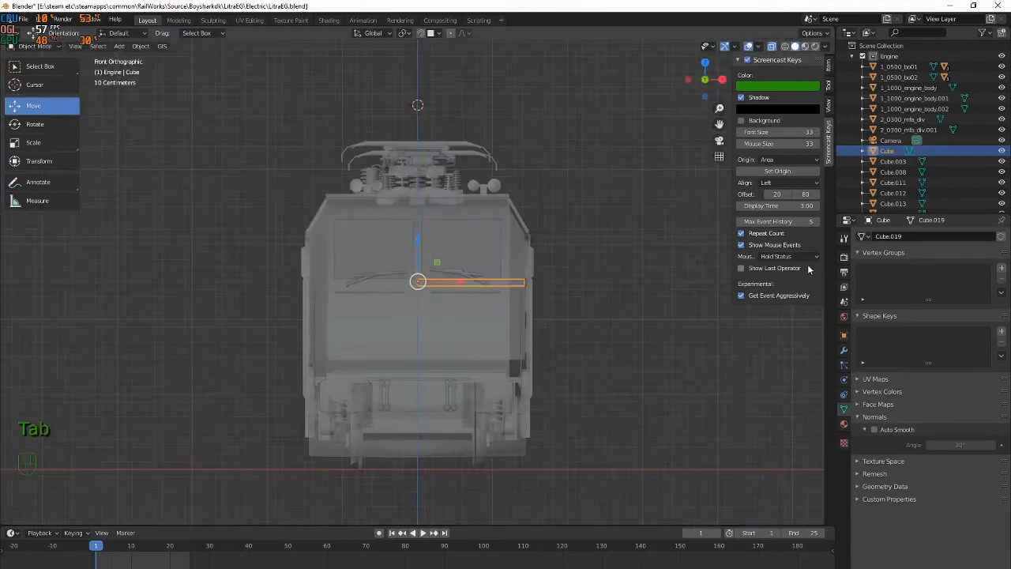
left_click(844, 350)
left_click(877, 237)
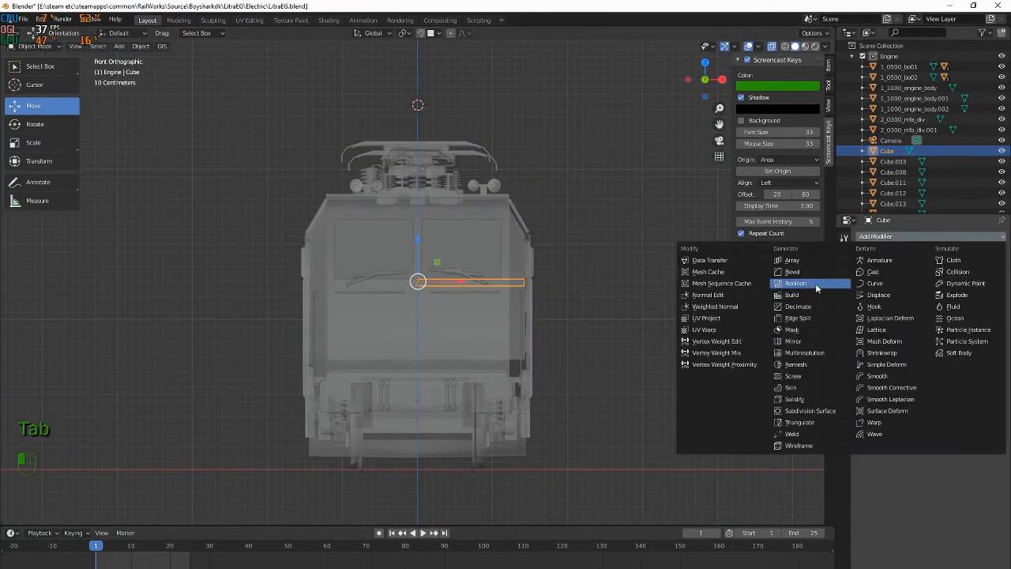
left_click(798, 341)
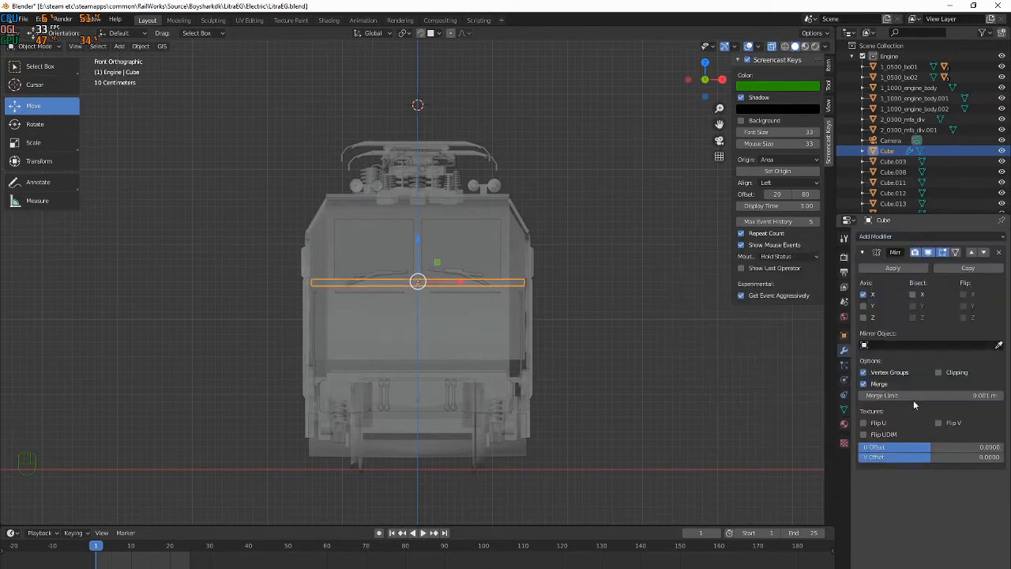
middle_click_drag(501, 312, 506, 335)
scroll(505, 335, "up", 8)
left_click_drag(931, 399, 960, 399)
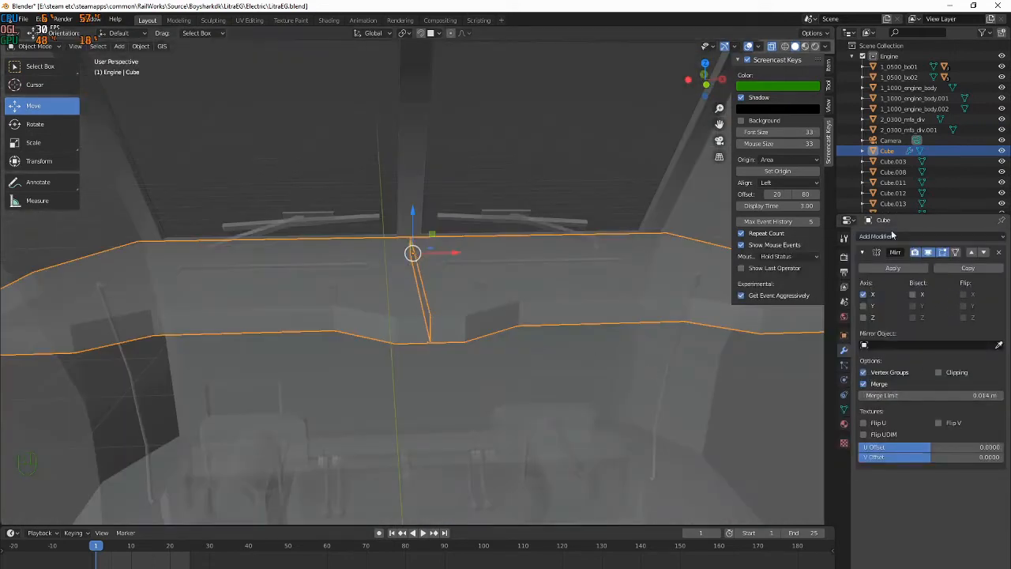
Turn off X-ray, inspect the mirrored slab's centre seam and apply the Mirror modifier
left_click(772, 47)
middle_click_drag(403, 226, 603, 224, "shift")
scroll(603, 224, "up", 1)
mouse_move(561, 249)
middle_mouse_down("shift")
mouse_move(611, 250)
mouse_move(387, 265)
middle_mouse_up("shift")
scroll(395, 266, "down", 1)
scroll(387, 265, "up", 1)
middle_click_drag(549, 318, 532, 315, "shift")
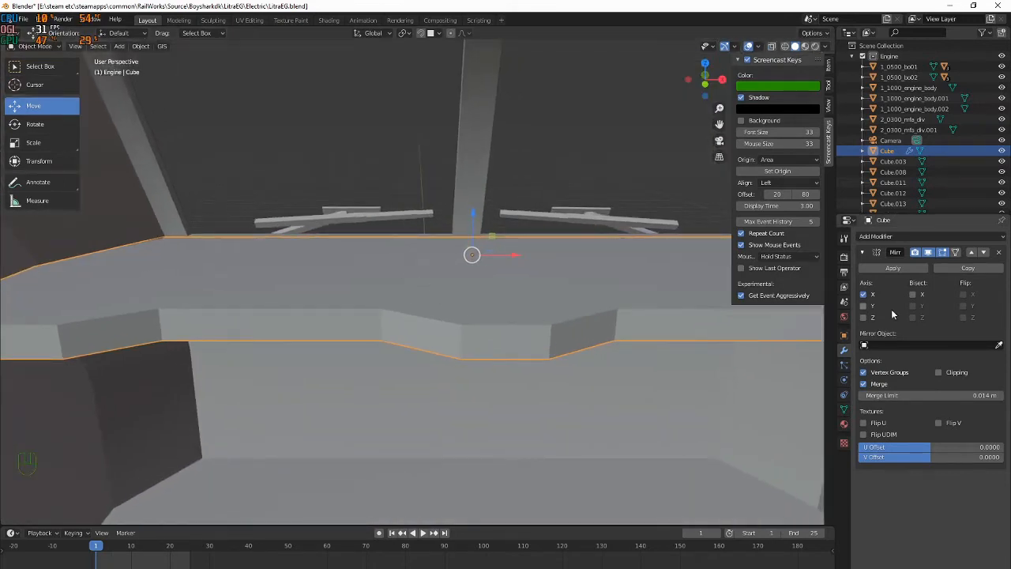
left_click(893, 268)
Delete the selected internal faces at the slab's centre seam
key("Tab")
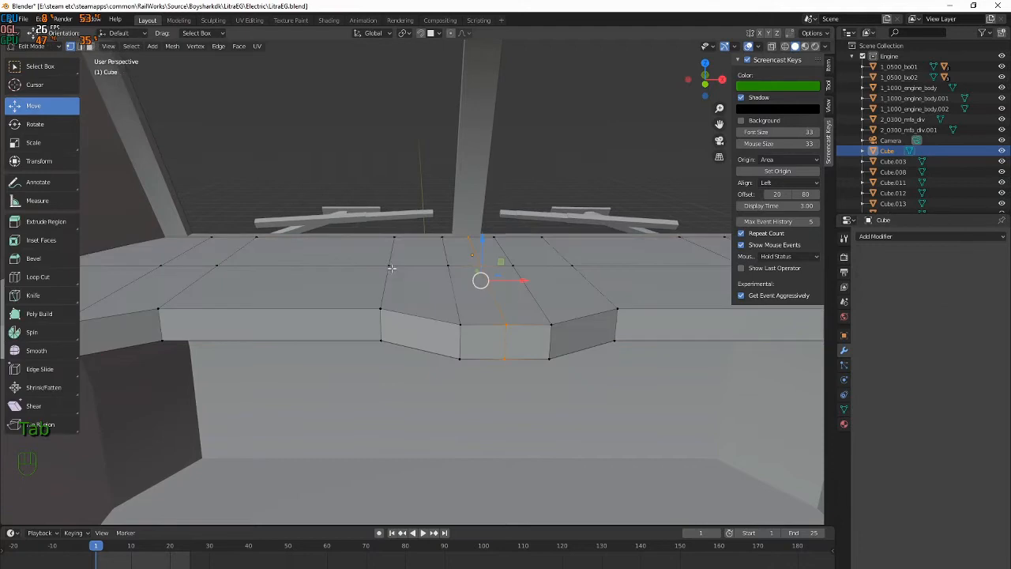
key("Delete")
left_click(500, 342)
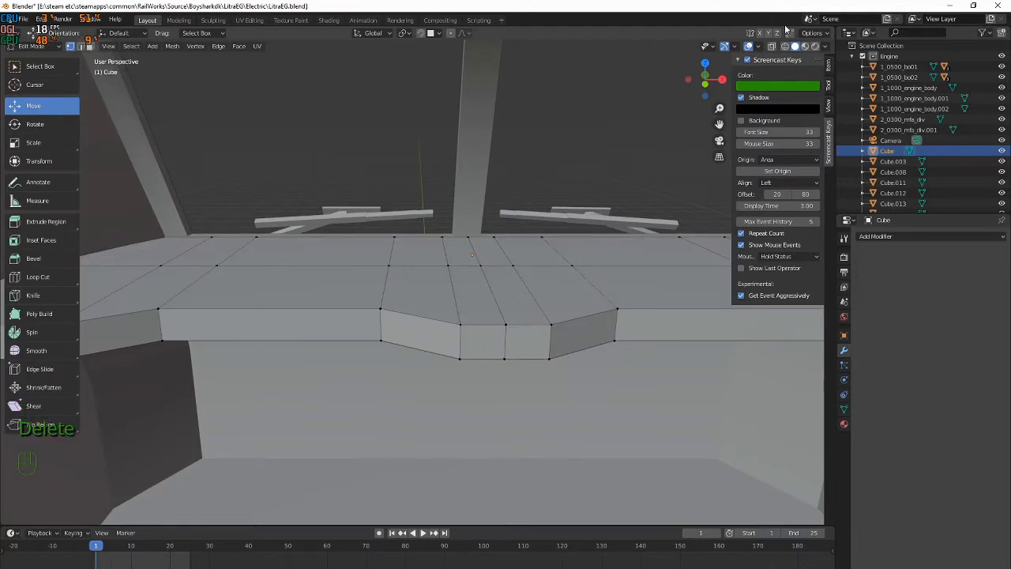
Turn on X-ray and box-select the vertices at both ends of the recess on the mirrored half
left_click(773, 46)
middle_click_drag(395, 260, 423, 299)
left_click_drag(423, 299, 503, 353)
middle_click_drag(516, 347, 344, 335, "shift")
left_click_drag(366, 196, 480, 373, "shift")
key("ctrl+z")
middle_click_drag(474, 370, 411, 363, "shift")
left_click_drag(352, 186, 453, 354, "shift")
key("alt+Tab")
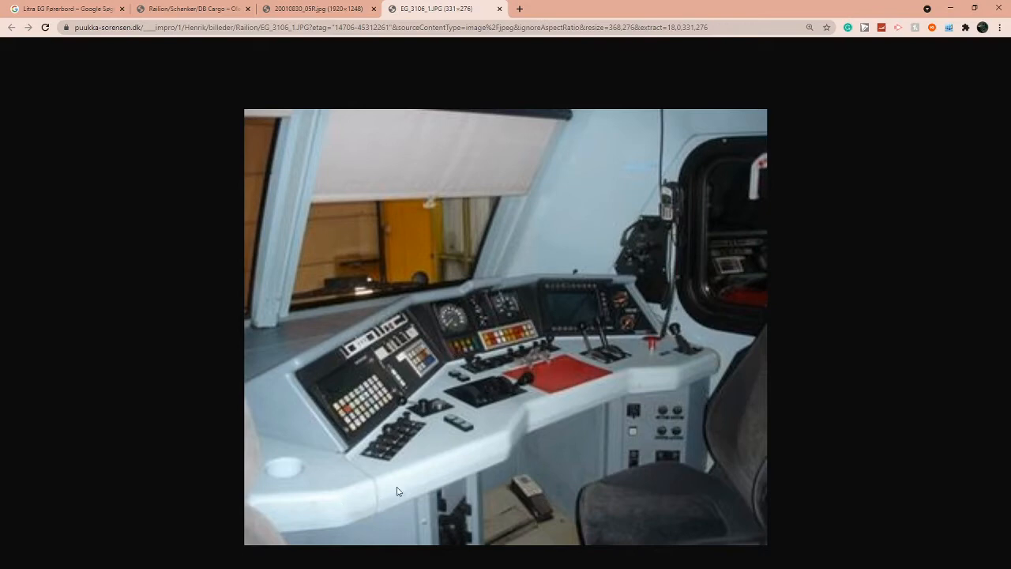
key("alt+Tab")
key("s")
key("x")
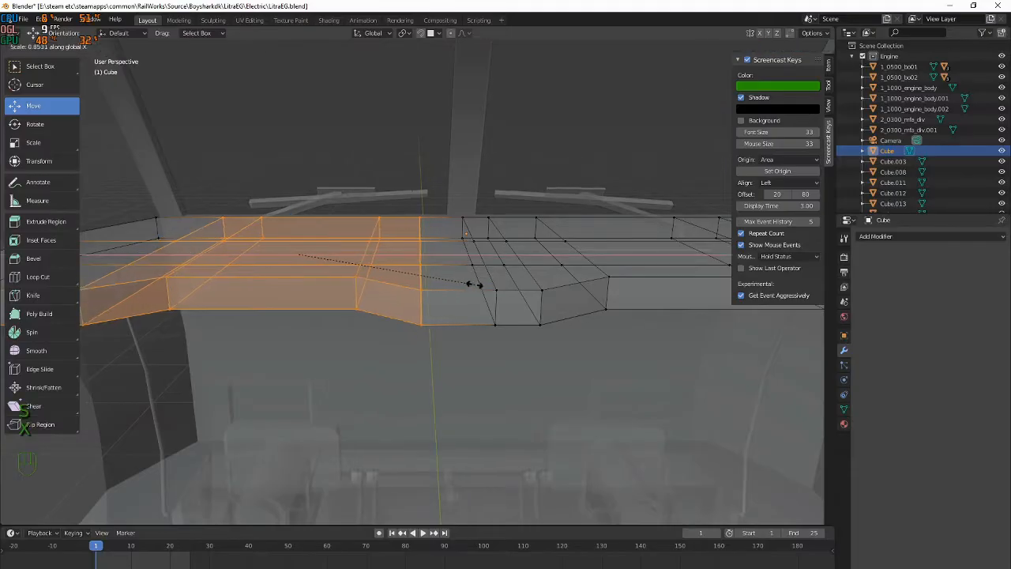
left_click(452, 274)
left_click_drag(339, 253, 308, 254)
middle_click_drag(309, 254, 433, 257, "shift")
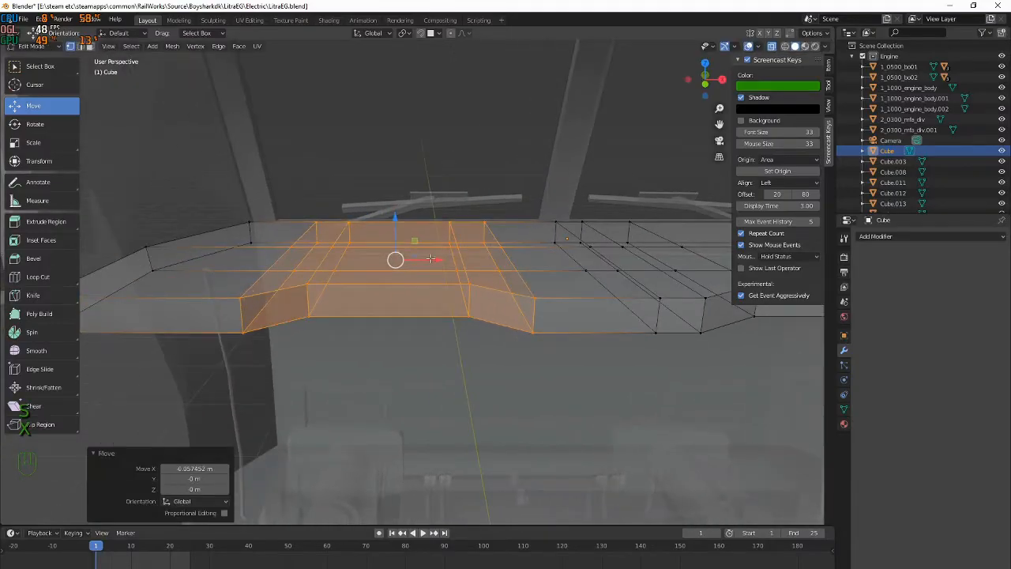
left_click_drag(433, 257, 420, 266)
key("alt+Tab")
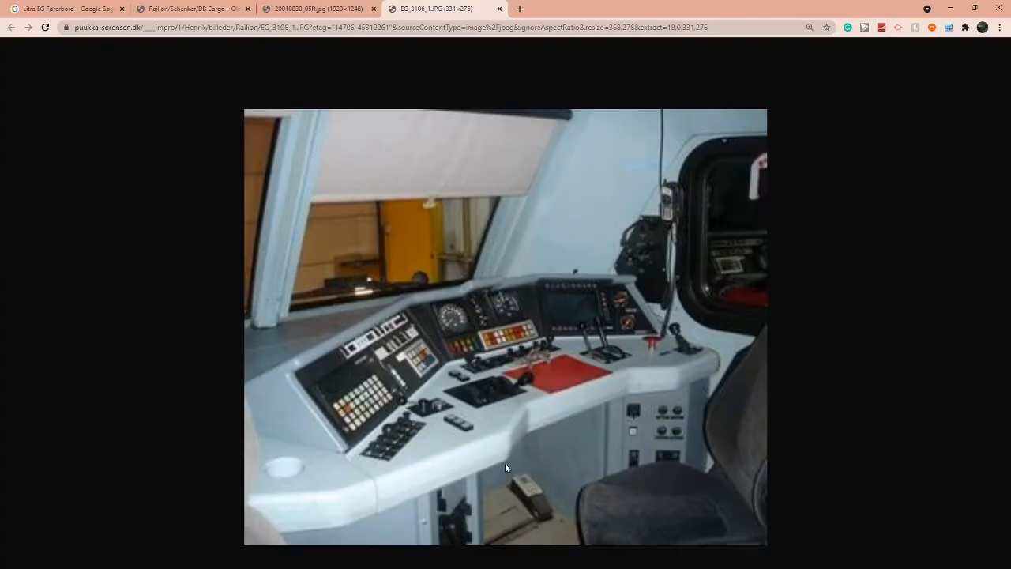
key("alt+Tab")
key("ctrl+z")
key("ctrl+z")
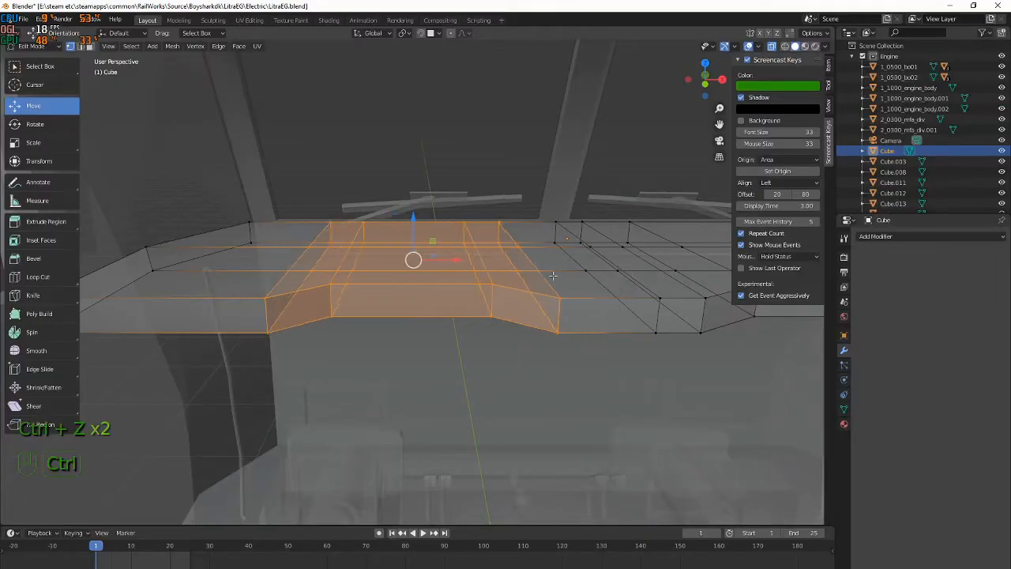
key("ctrl+z")
Shift the mirrored half's recess slightly in the negative X direction and check the slab in Object Mode
left_click_drag(463, 259, 448, 259)
middle_click_drag(472, 259, 406, 263, "shift")
key("Tab")
middle_click_drag(544, 281, 480, 291, "shift")
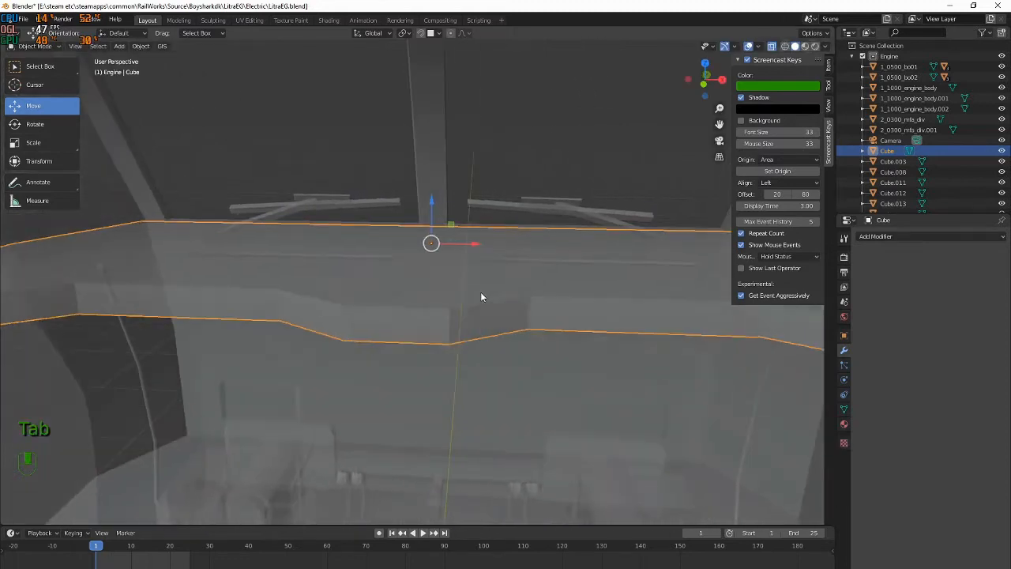
Select the two edge loops at the inboard end of the original recess and move them in the positive X direction
key("Tab")
left_click(455, 297, "alt")
key("ctrl+z")
middle_click_drag(539, 306, 451, 299, "shift")
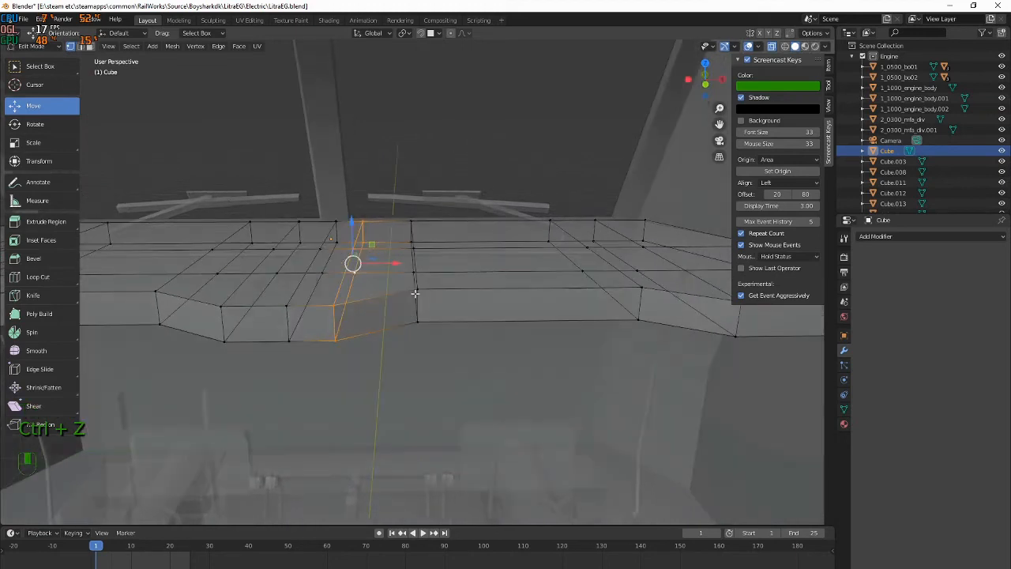
left_click(384, 292, "alt+shift")
left_click_drag(420, 261, 463, 262)
middle_click_drag(462, 262, 428, 309)
Move the two edge loops at the mirrored recess's inboard end in negative X, finishing with a move of about -0.028 m
left_click(473, 312, "alt")
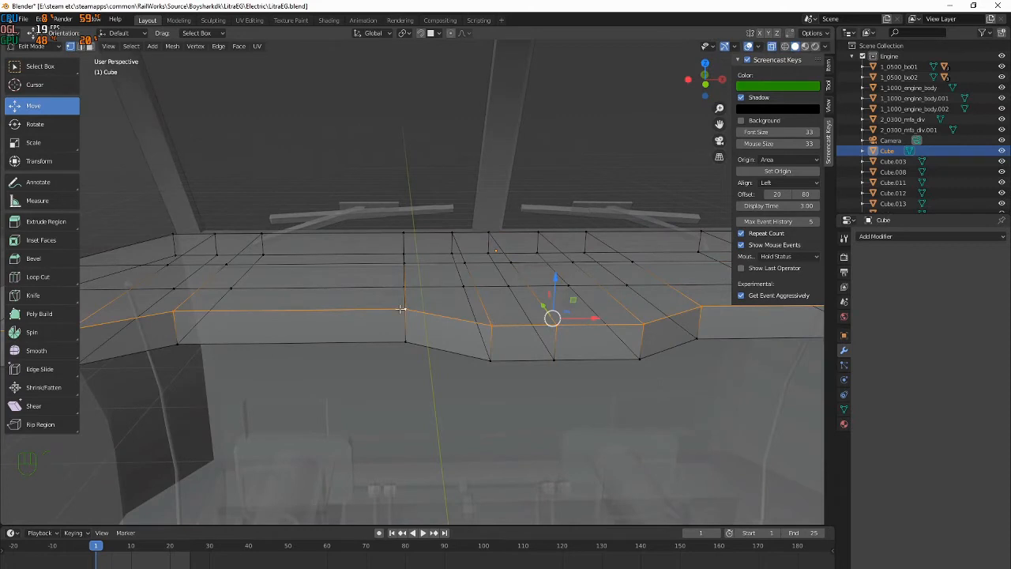
left_click(491, 325, "alt")
key("ctrl+z")
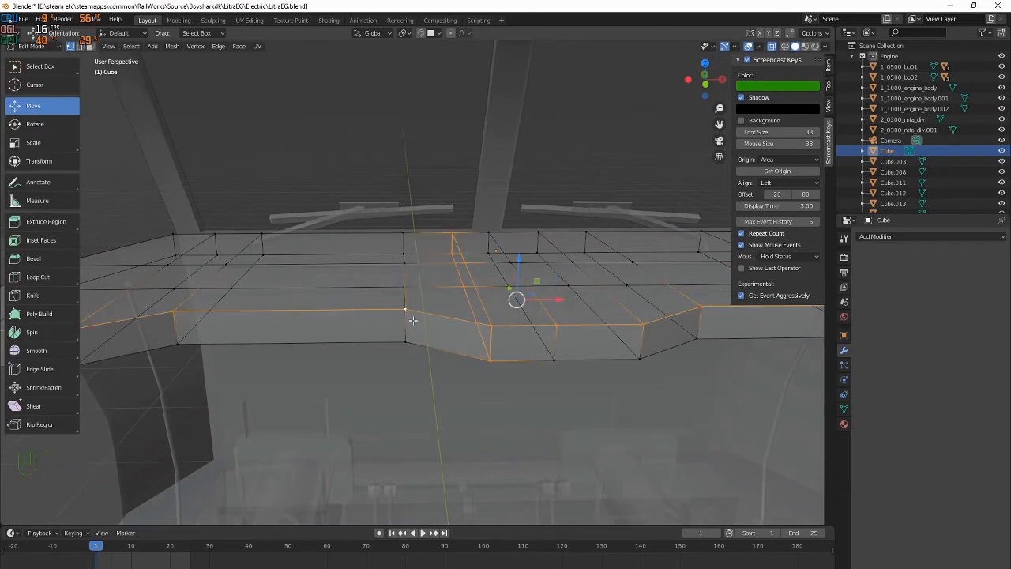
key("ctrl+z")
left_click_drag(479, 280, 453, 280)
middle_click_drag(453, 279, 292, 280, "shift")
left_click_drag(343, 280, 318, 280)
middle_click_drag(318, 280, 194, 266, "shift")
Compare the slab's centre section and recess proportions with the driver's desk photo
key("shift+alt")
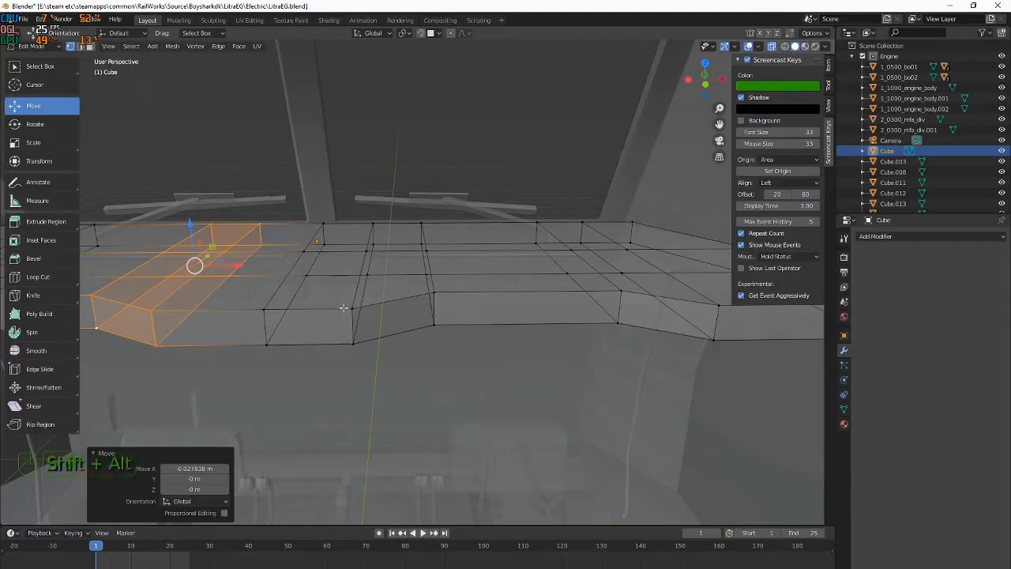
key("alt+Tab")
key("alt+Tab")
middle_click_drag(393, 317, 561, 258)
key("Tab")
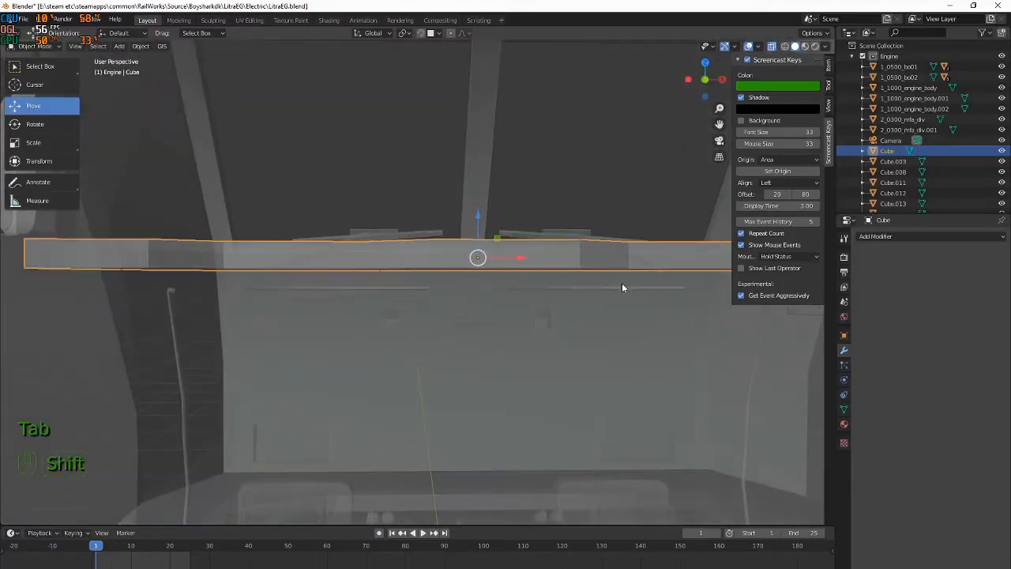
middle_click_drag(622, 283, 538, 319, "shift")
middle_click_drag(538, 320, 528, 359)
key("alt+Tab")
key("alt+Tab")
key("alt+Tab")
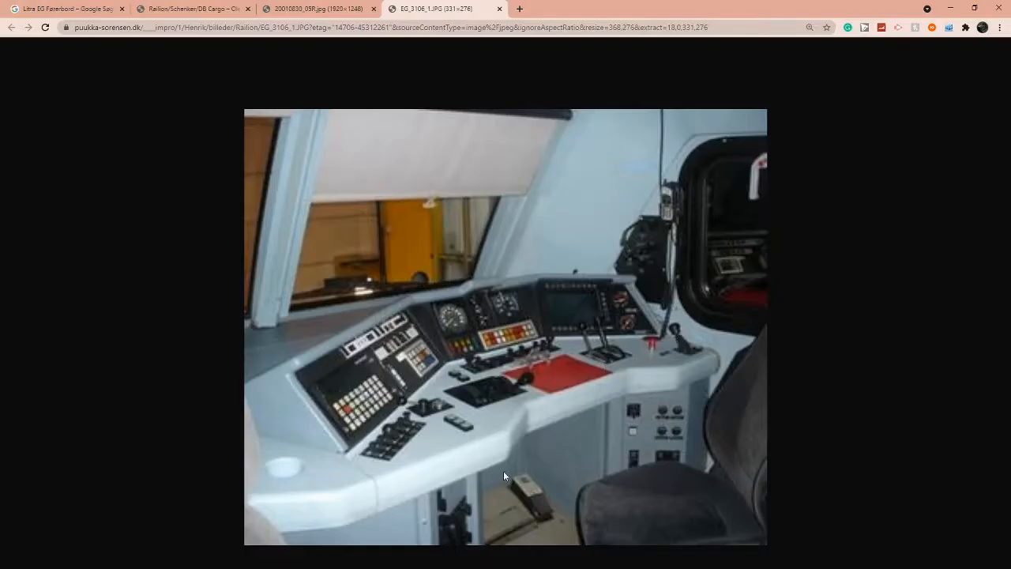
key("alt+Tab")
Select the slab's entire upper front edge as a shortest path between its two end vertices
key("Tab")
middle_click_drag(648, 338, 681, 312)
left_click(620, 296)
middle_click_drag(620, 295, 558, 324)
scroll(489, 356, "down", 2)
middle_click_drag(476, 366, 460, 334)
scroll(377, 369, "down", 1)
left_click(217, 279, "ctrl")
key("ctrl+z")
left_click(217, 285, "ctrl")
key("ctrl+z")
middle_click_drag(217, 289, 235, 320, "ctrl")
scroll(200, 357, "up", 2)
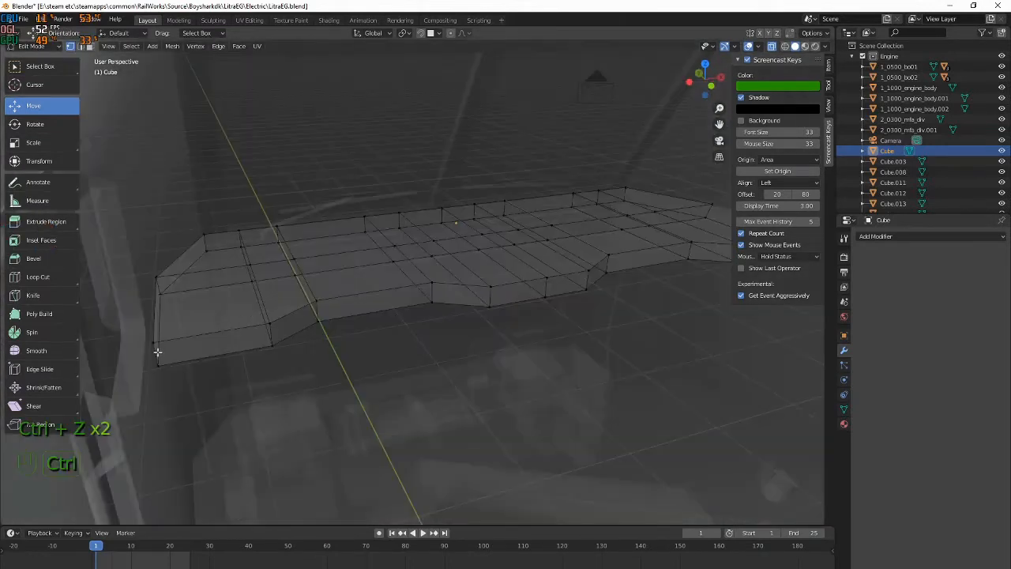
left_click(158, 352, "ctrl")
middle_click_drag(402, 330, 339, 329, "shift")
Add the slab's entire lower front edge to the selected upper front edge and bevel both edge paths
left_click(82, 46)
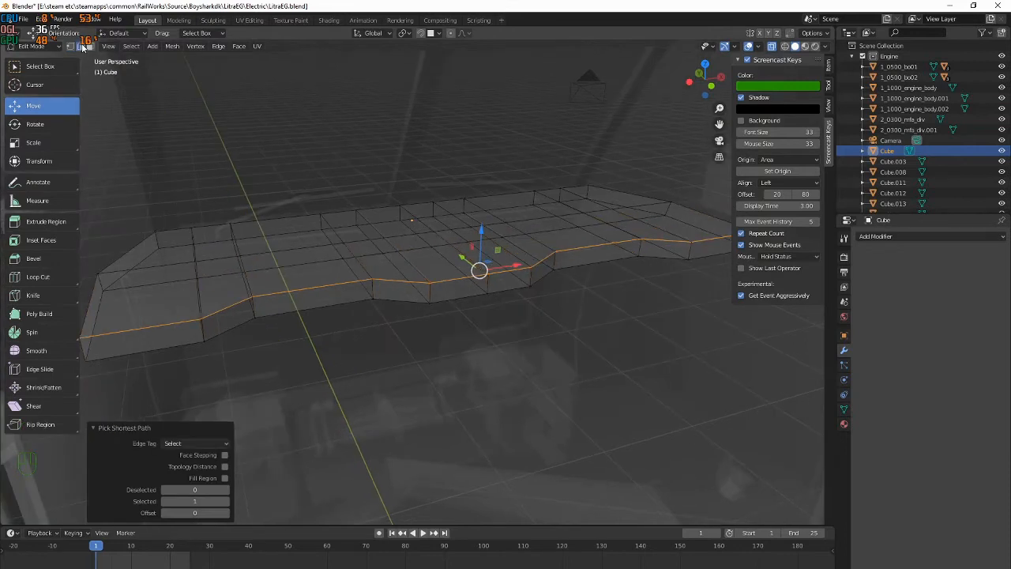
left_click(126, 354, "shift")
middle_click_drag(576, 298, 432, 329, "shift")
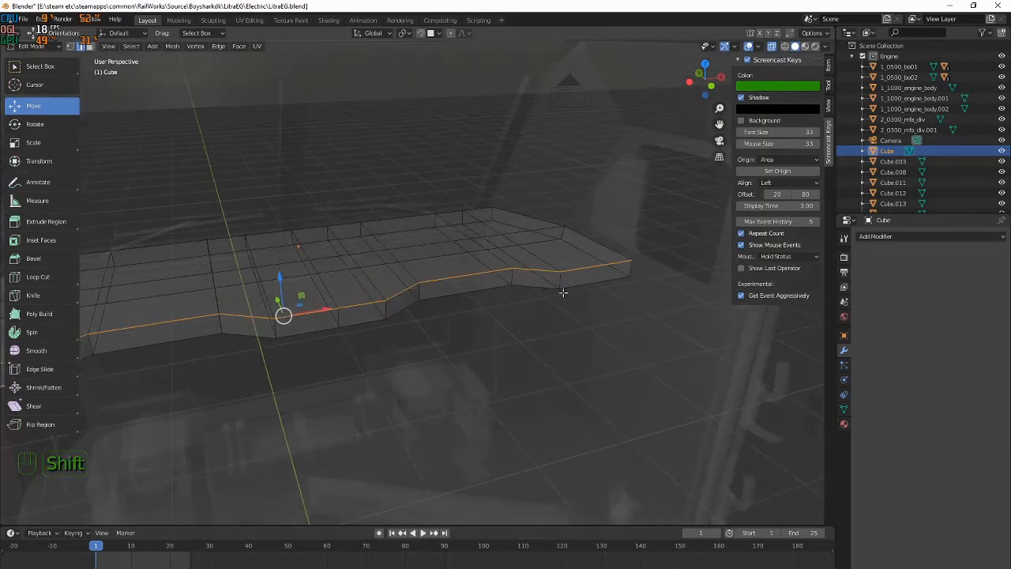
left_click(582, 287, "ctrl")
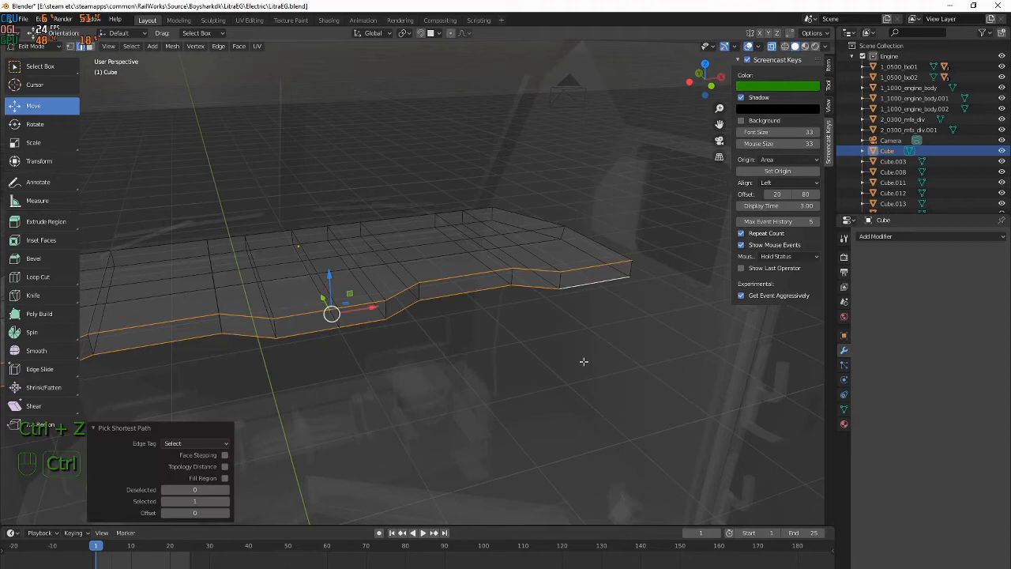
scroll(590, 362, "up", 1)
middle_click_drag(590, 363, 613, 358)
key("ctrl+b")
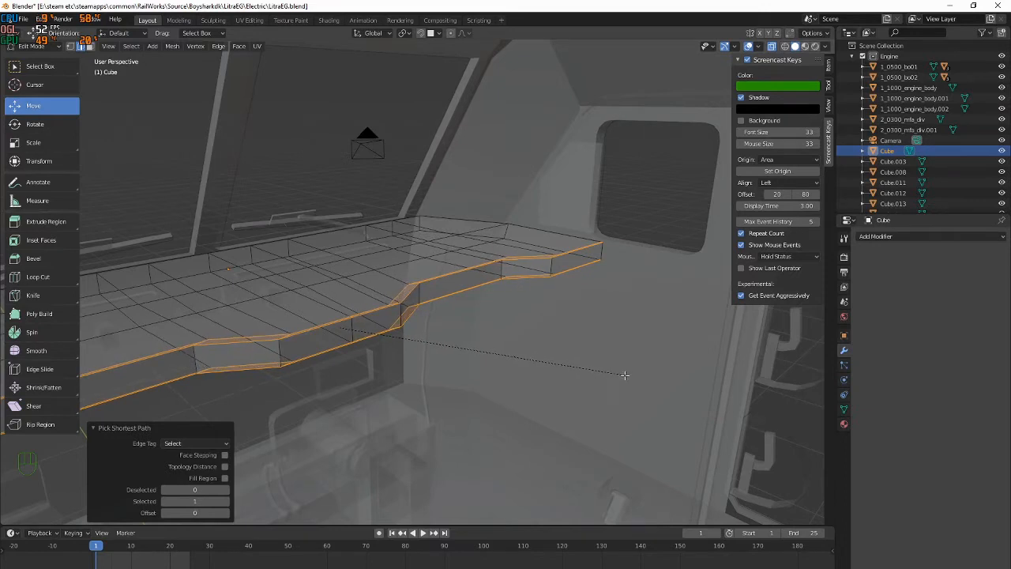
left_click(608, 372)
Select the bevelled strip along the upper front edge and scale it along Z by a factor of 8.375
middle_click_drag(608, 372, 527, 346)
middle_click_drag(378, 324, 280, 314)
key("KP_3")
scroll(350, 231, "up", 7)
left_click_drag(276, 203, 476, 308)
mouse_move(476, 308)
middle_mouse_down()
mouse_move(451, 316)
mouse_move(447, 296)
mouse_move(501, 329)
middle_mouse_up()
key("s")
key("z")
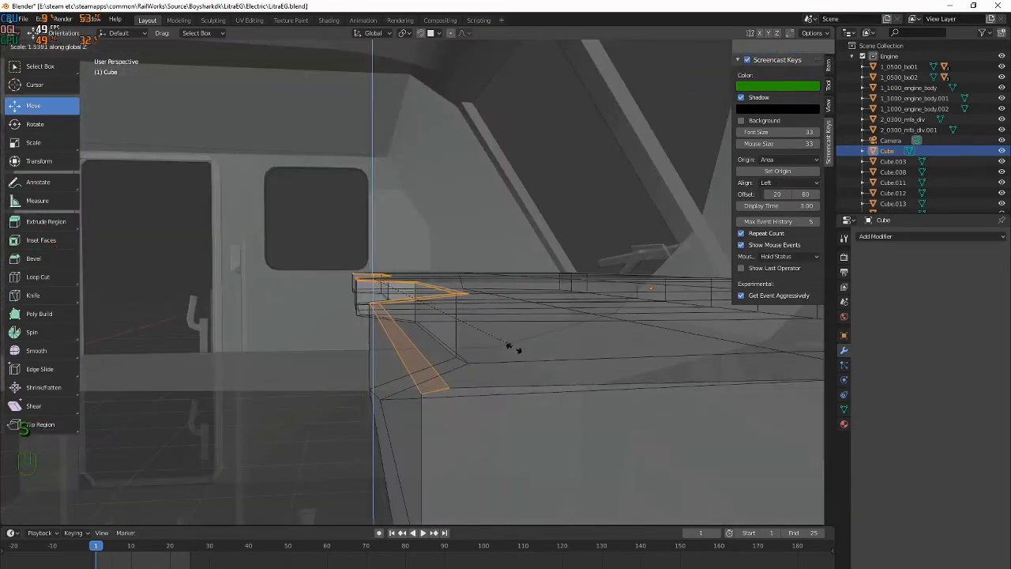
left_click(267, 325)
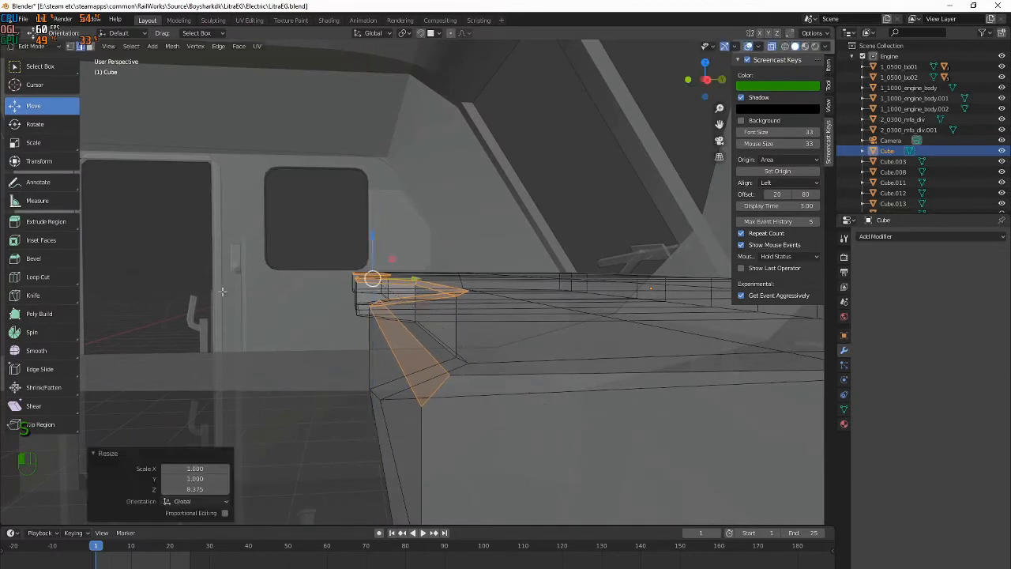
key("Tab")
middle_click_drag(338, 203, 374, 202)
key("Tab")
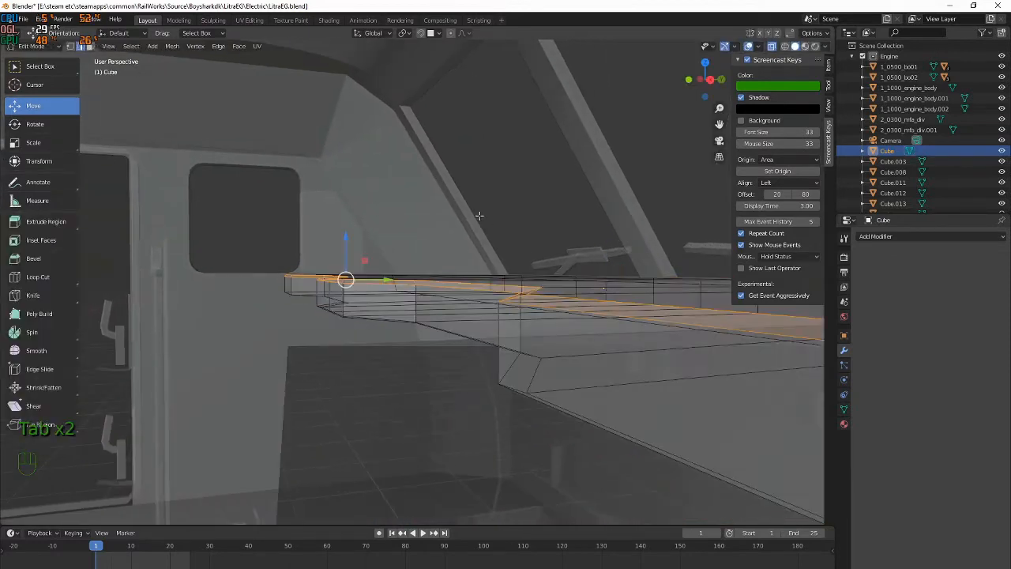
Scale the front bevel strips along Z in the right-side view, using a factor of 9.383 for the lower strip
key("KP_3")
key("s")
key("z")
left_click(282, 312)
key("s")
key("z")
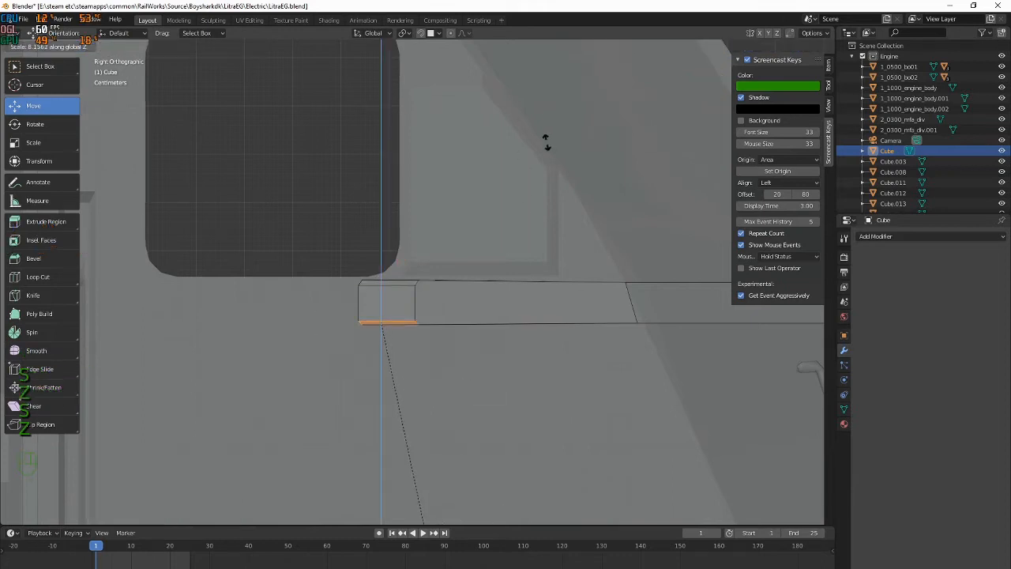
left_click(577, 241)
scroll(350, 312, "down", 3)
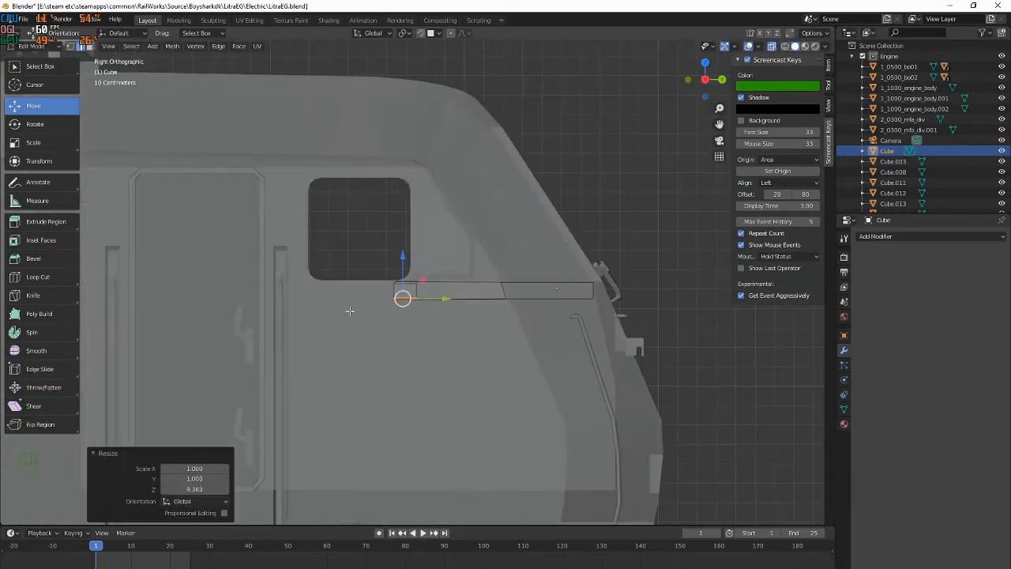
Select the inner edges of the upper and lower front bevels and scale them slightly closer together along Z
scroll(328, 344, "up", 3)
left_click_drag(333, 323, 446, 332)
left_click_drag(338, 283, 452, 300, "shift")
key("s")
key("z")
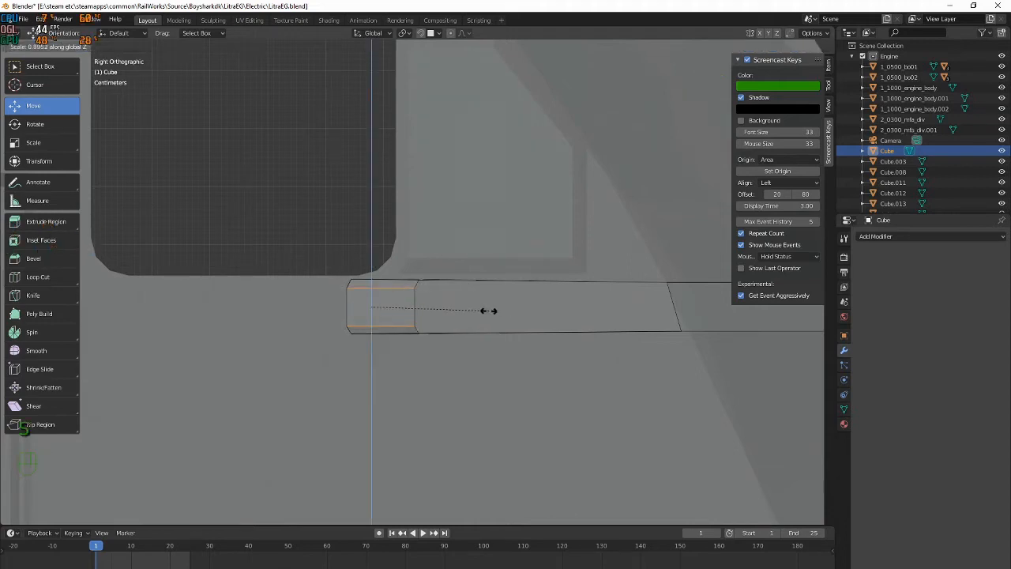
left_click(489, 310)
left_click_drag(370, 271, 370, 269)
Select the slab's whole underside edge line and flatten it along Z with a scale of 0
left_click_drag(340, 328, 698, 370)
middle_click_drag(722, 310, 321, 269, "shift")
left_click_drag(208, 276, 664, 324, "shift")
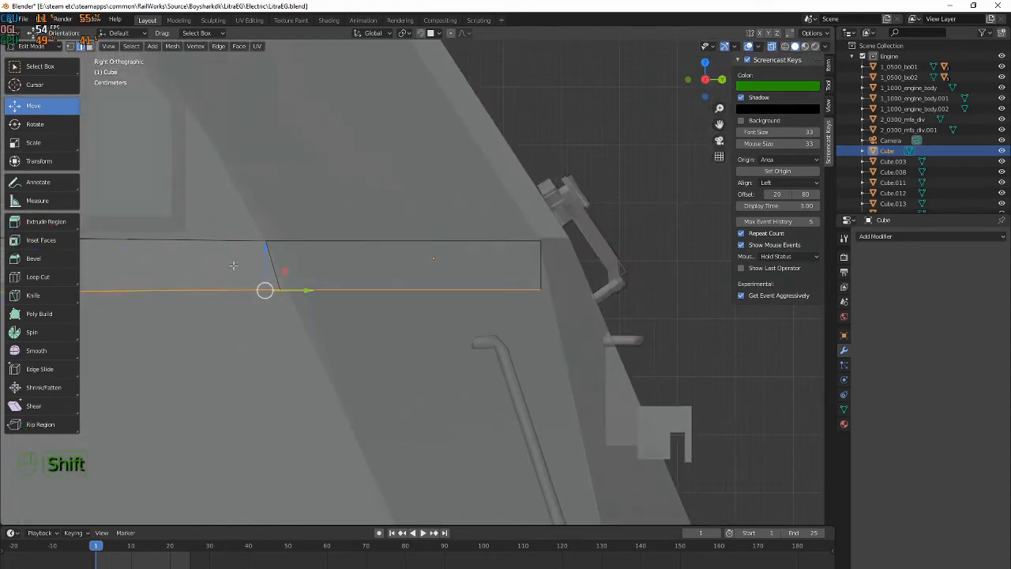
middle_click_drag(233, 266, 599, 304, "shift")
key("s")
key("z")
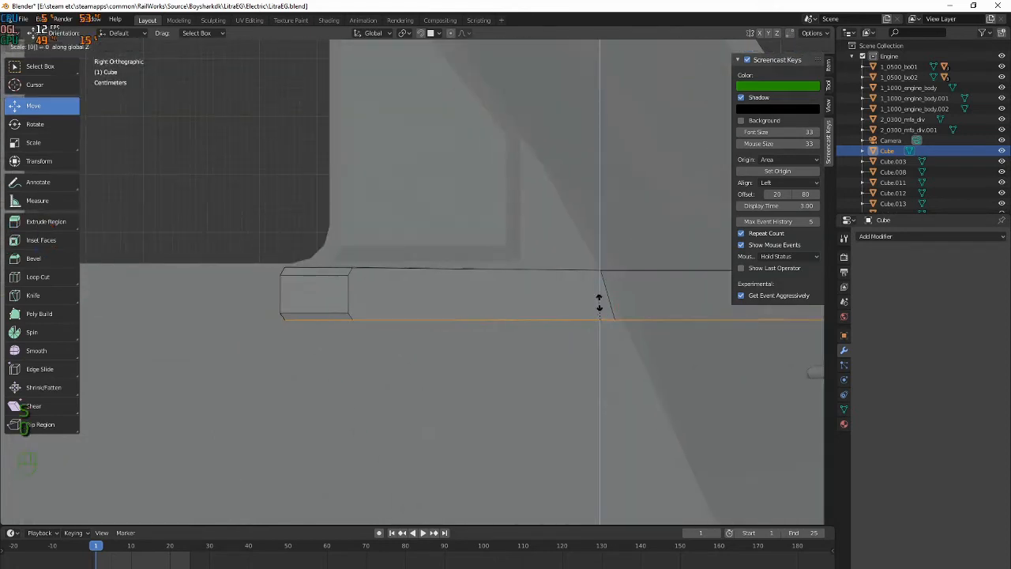
left_click(599, 304)
Select the slab's whole top edge line and flatten it along Z with a scale of 0
left_click_drag(236, 245, 490, 271)
middle_click_drag(476, 273, 304, 261, "shift")
left_click_drag(180, 220, 256, 255, "shift")
key("s")
key("z")
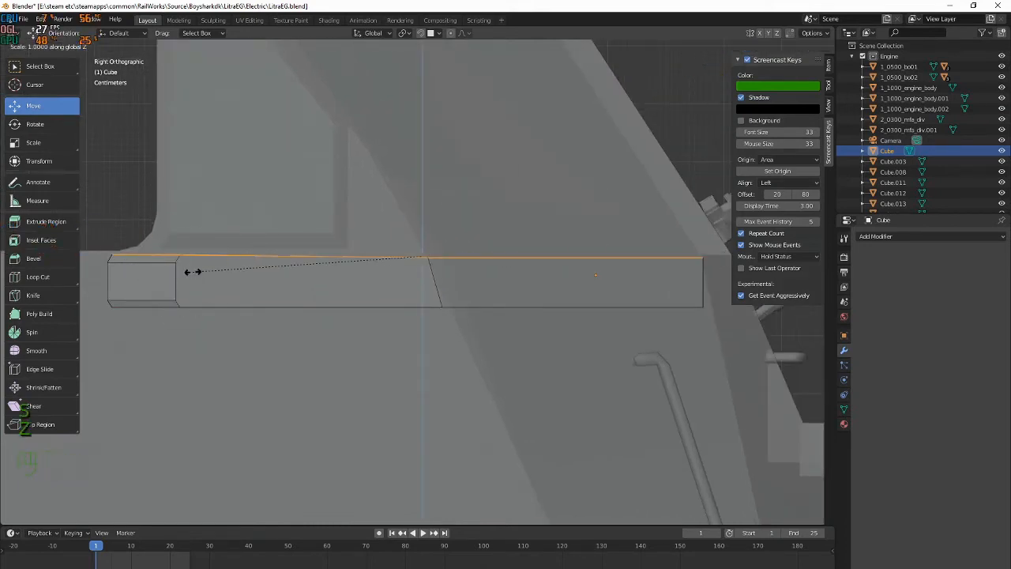
key("0")
left_click(201, 267)
Turn off X-ray, shade the slab smooth and enable Auto Smooth with a 50° angle
middle_click_drag(407, 256, 613, 174)
key("Tab")
left_click(772, 47)
right_click(451, 268)
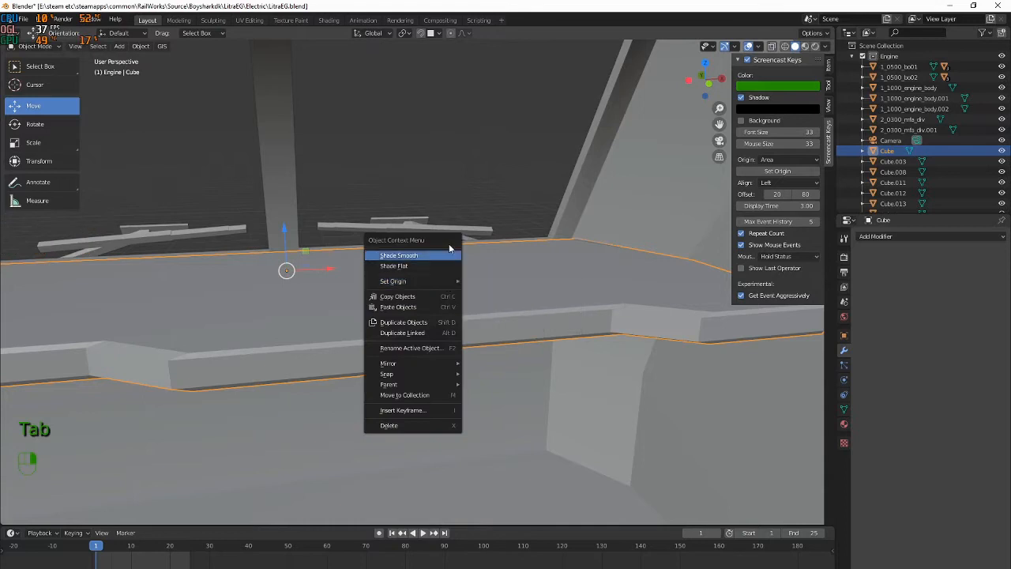
left_click(451, 256)
left_click(844, 424)
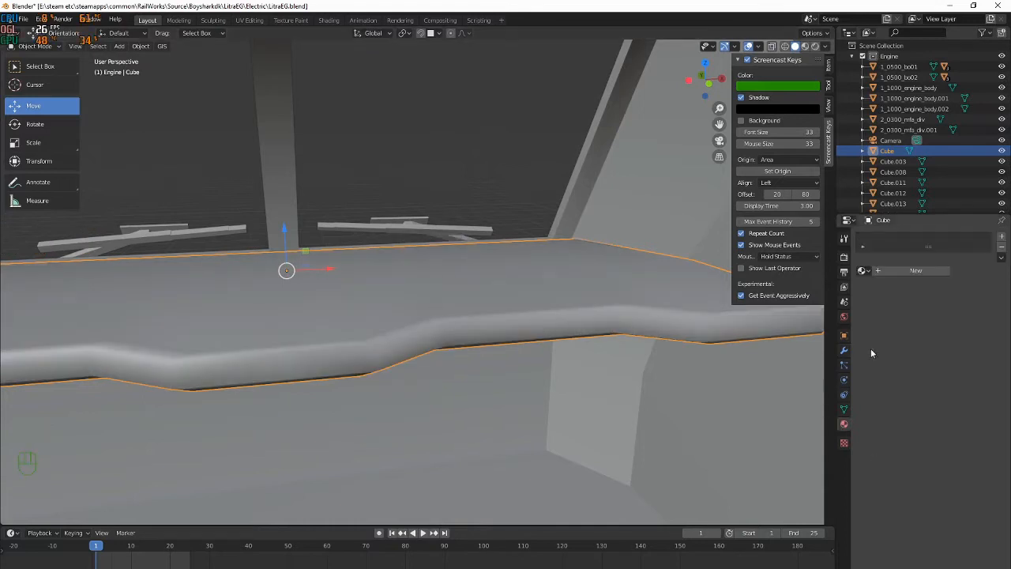
left_click(844, 409)
left_click(875, 430)
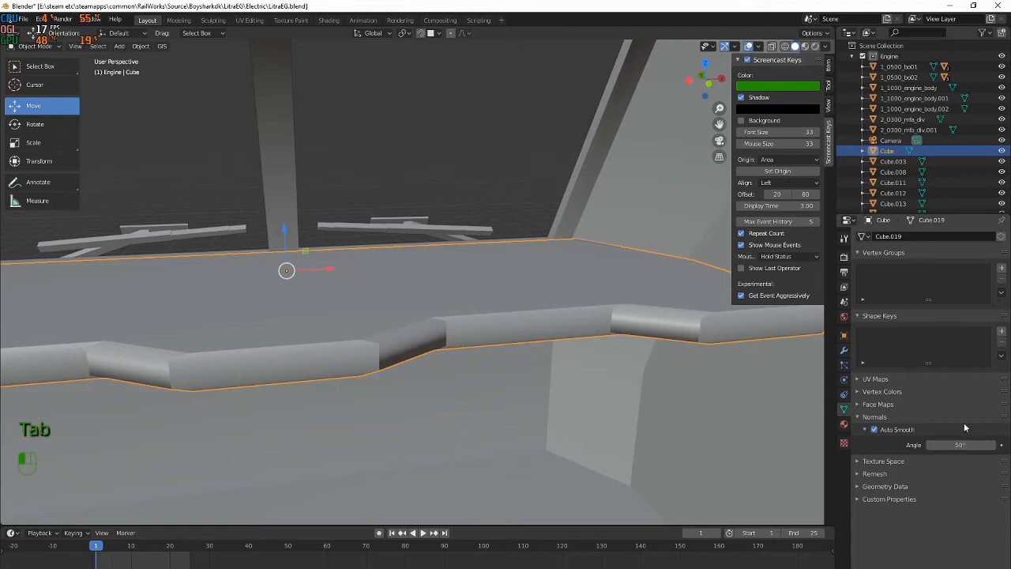
Scale the two front corner edges of the slab's projecting centre section along X
key("Tab")
key("Tab")
key("Tab")
middle_click_drag(405, 344, 510, 335)
left_click(355, 357)
key("s")
key("x")
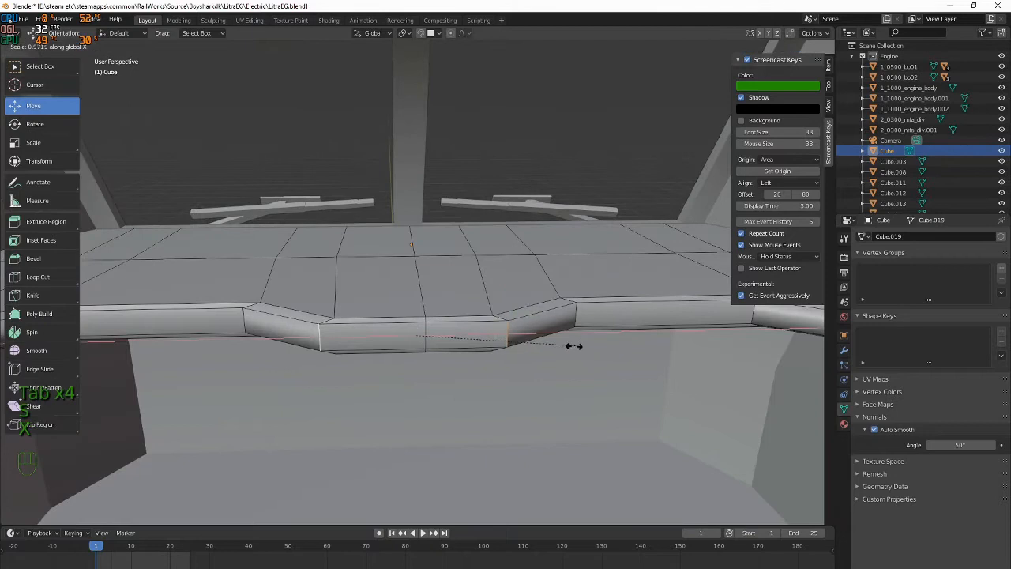
left_click(553, 355)
Scale the front edge at the recess's inboard end along X and compare the shading in Object Mode
key("Tab")
middle_click_drag(376, 342, 646, 325, "shift")
key("Tab")
key("s")
key("x")
left_click(650, 324)
key("Tab")
key("Tab")
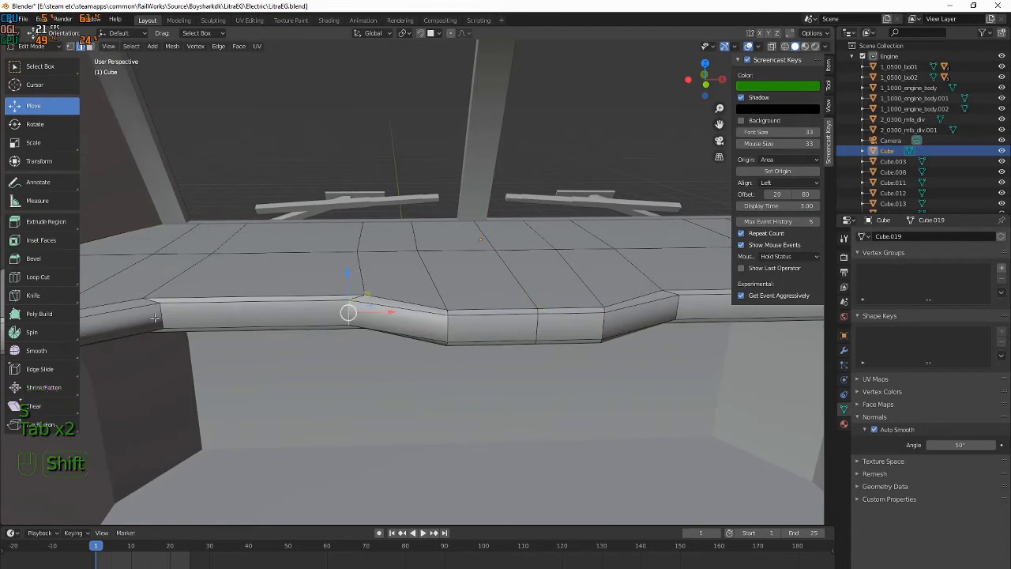
Add the recess's outboard front edge, scale the pair along X by 1.024 and shift the selection along X
left_click(156, 318, "shift")
key("s")
key("x")
left_click(431, 312)
middle_click_drag(441, 310, 633, 325, "shift")
key("s")
key("x")
left_click(728, 328)
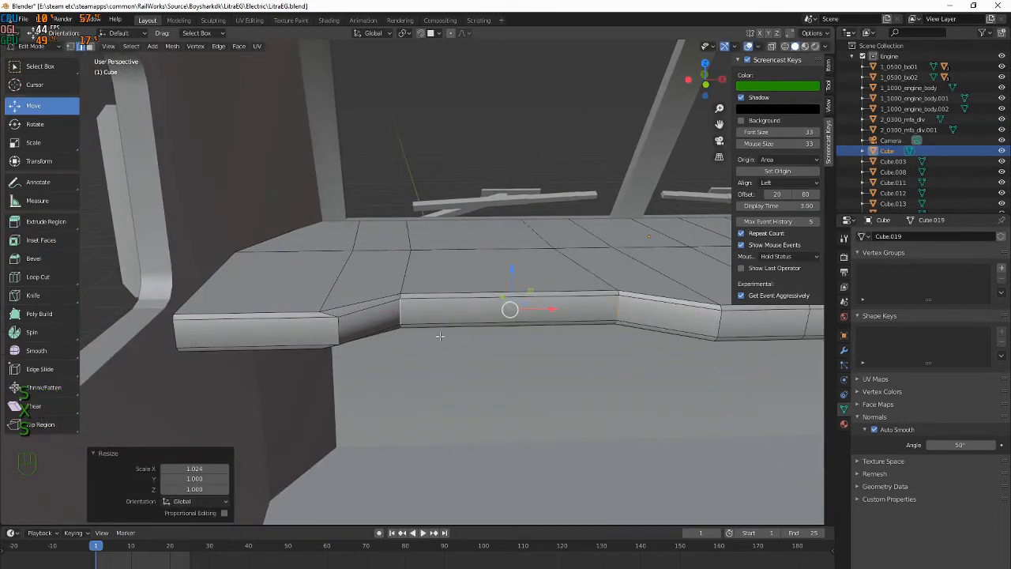
key("g")
key("x")
left_click(350, 335)
Widen the mirrored recess by scaling its two front end edges outward along X
middle_click_drag(350, 335, 380, 345)
middle_click_drag(581, 303, 440, 294)
middle_click_drag(632, 294, 465, 279, "shift")
middle_click_drag(537, 289, 321, 282, "shift")
key("s")
key("x")
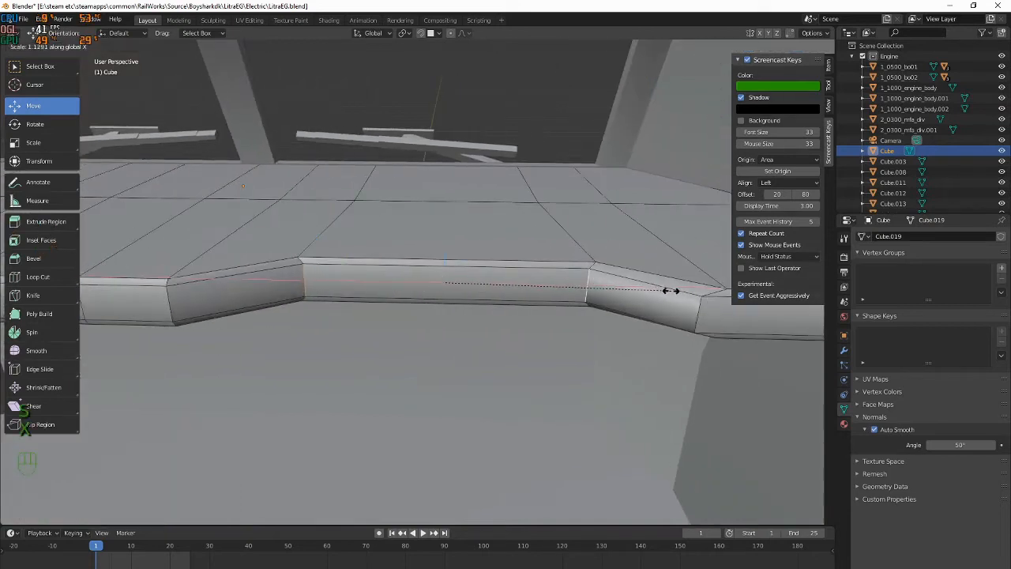
left_click(672, 290)
Select the front corner edge outboard of the mirrored recess and move it slightly in positive X
middle_click_drag(680, 312, 572, 313, "shift")
left_click(572, 314)
left_click_drag(617, 312, 639, 313)
middle_click_drag(639, 313, 351, 298, "shift")
key("Tab")
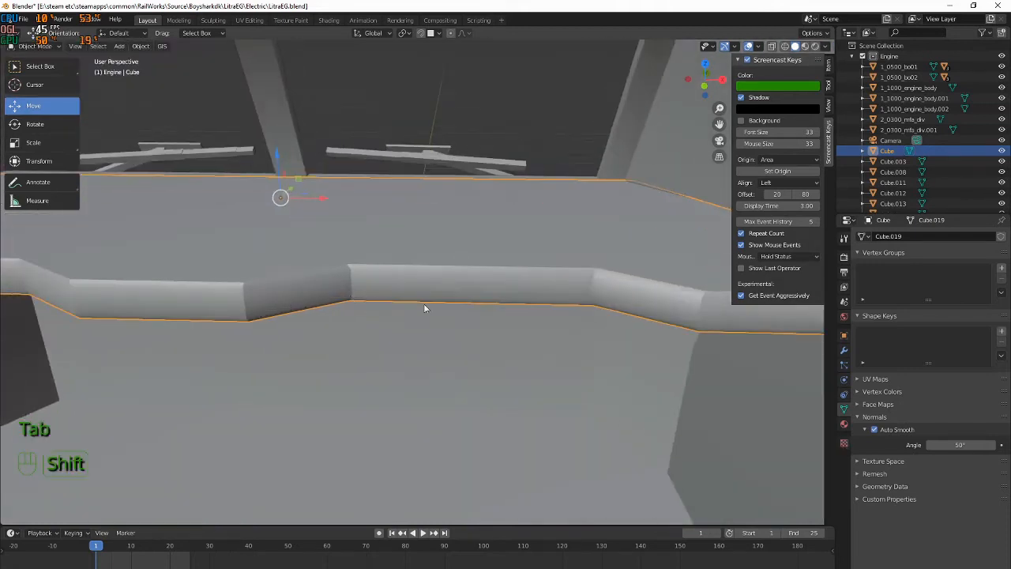
Set the slab's Auto Smooth angle to 30° and inspect the shading along the front edge
middle_click_drag(423, 307, 323, 305, "shift")
right_click(371, 301)
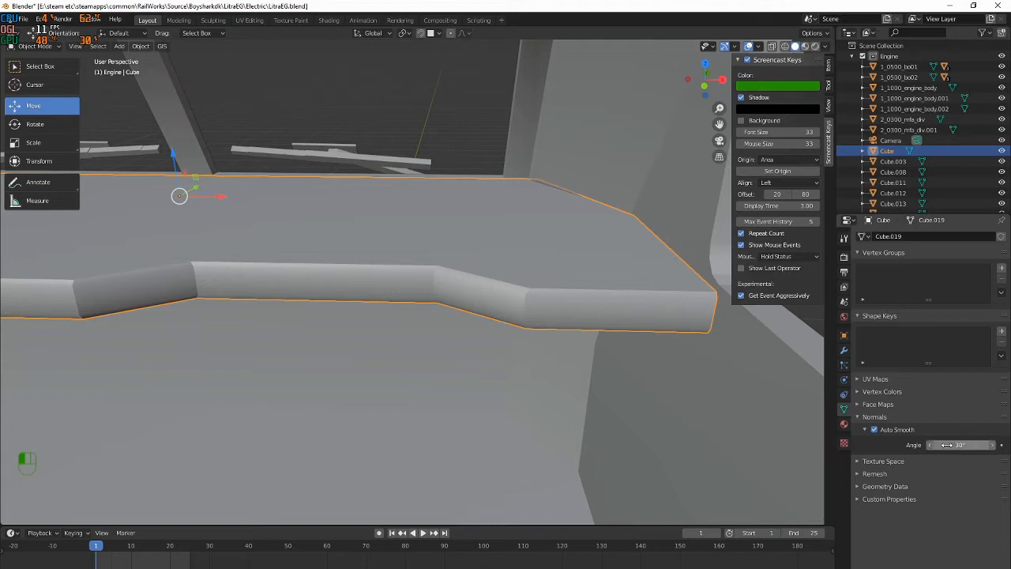
middle_click_drag(382, 253, 479, 252, "shift")
right_click(479, 252)
middle_click_drag(97, 248, 353, 241, "shift")
key("Tab")
middle_click_drag(373, 156, 565, 139, "shift")
middle_click_drag(373, 163, 538, 244)
left_click(90, 48)
middle_click_drag(297, 222, 435, 225, "shift")
left_click_drag(256, 255, 287, 330)
right_click(279, 326)
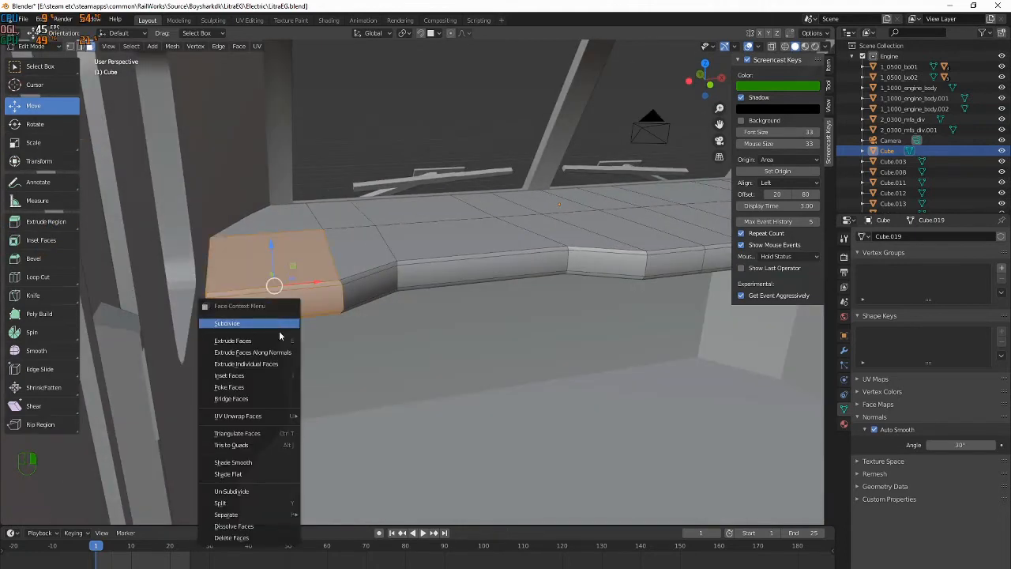
key("Tab")
key("Tab")
Select all of the slab's faces and shade the whole object flat
key("a")
key("Tab")
key("Tab")
key("Tab")
right_click(400, 260)
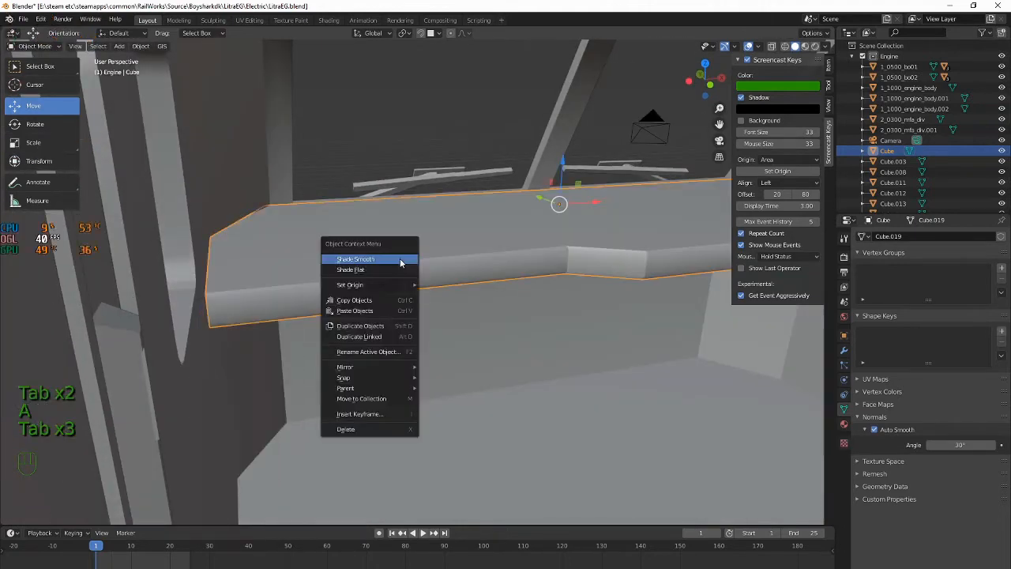
left_click(399, 270)
Select the faces of the slab's outer end section and shade only those smooth
key("Tab")
left_click_drag(247, 274, 286, 332)
right_click(283, 326)
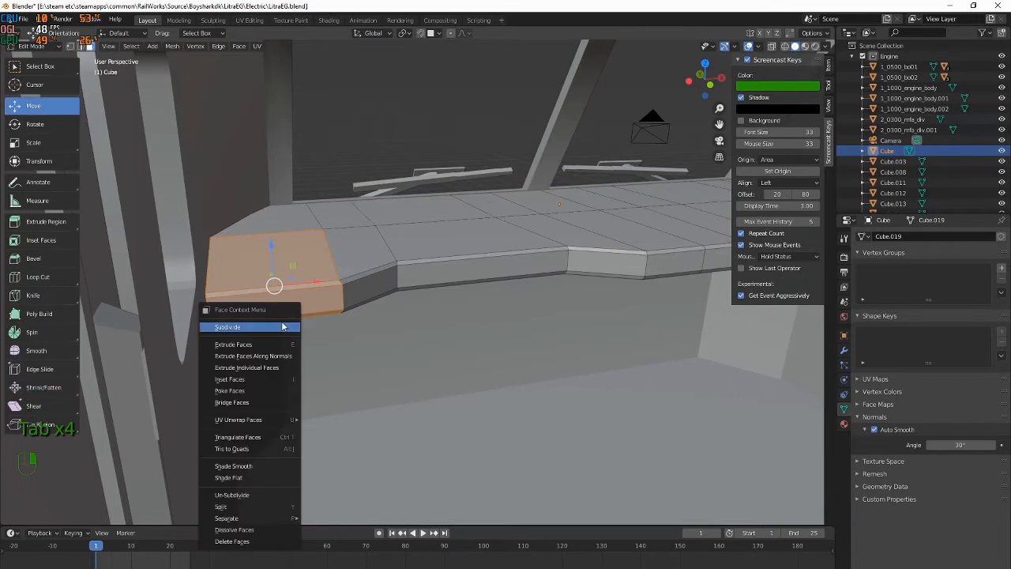
left_click(251, 445)
key("Tab")
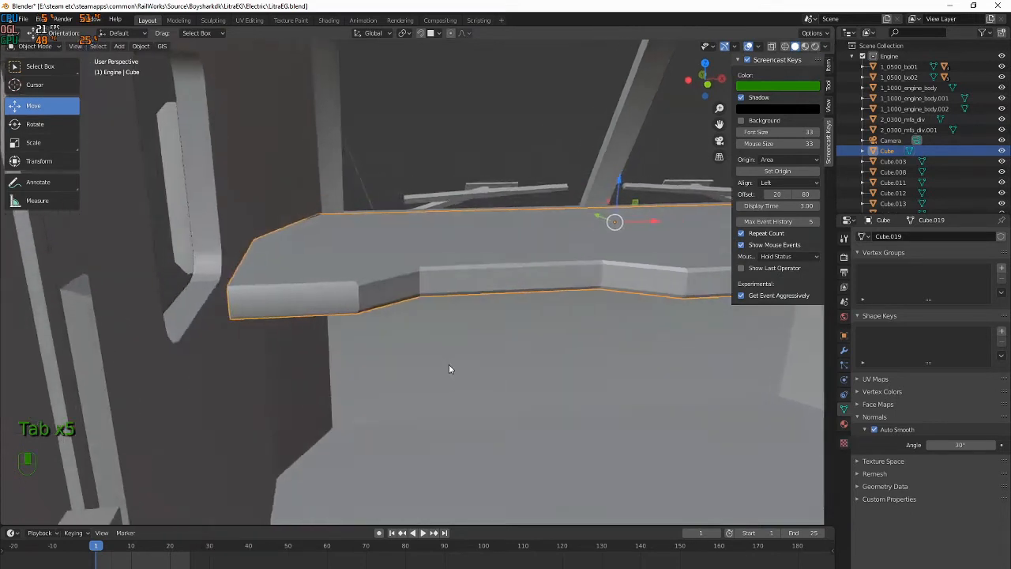
Shade the angled recess faces beside the end section smooth and compare the result in Object Mode
key("Tab")
right_click(404, 322)
left_click(404, 320)
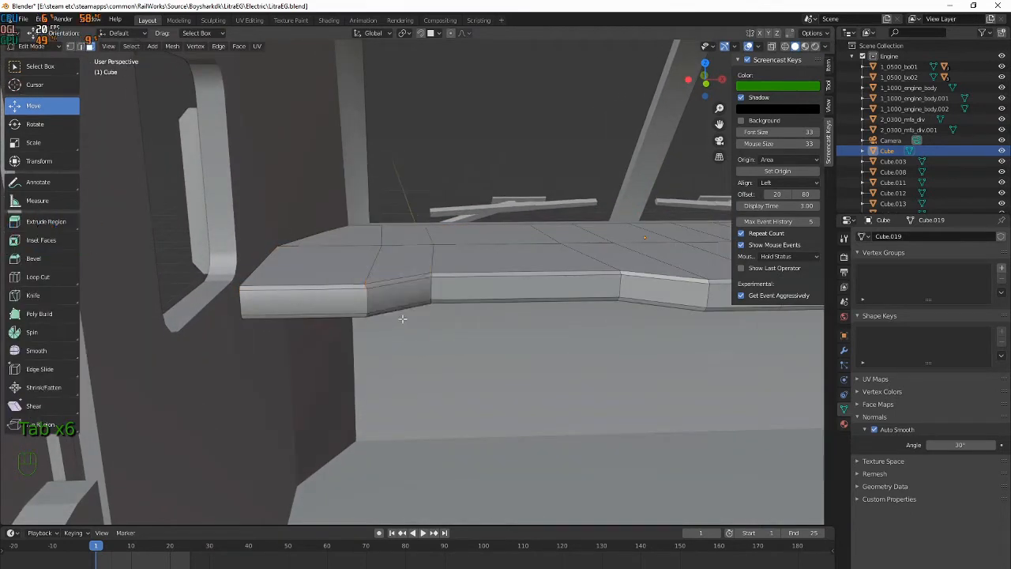
key("Tab")
middle_click_drag(535, 309, 448, 368)
key("Tab")
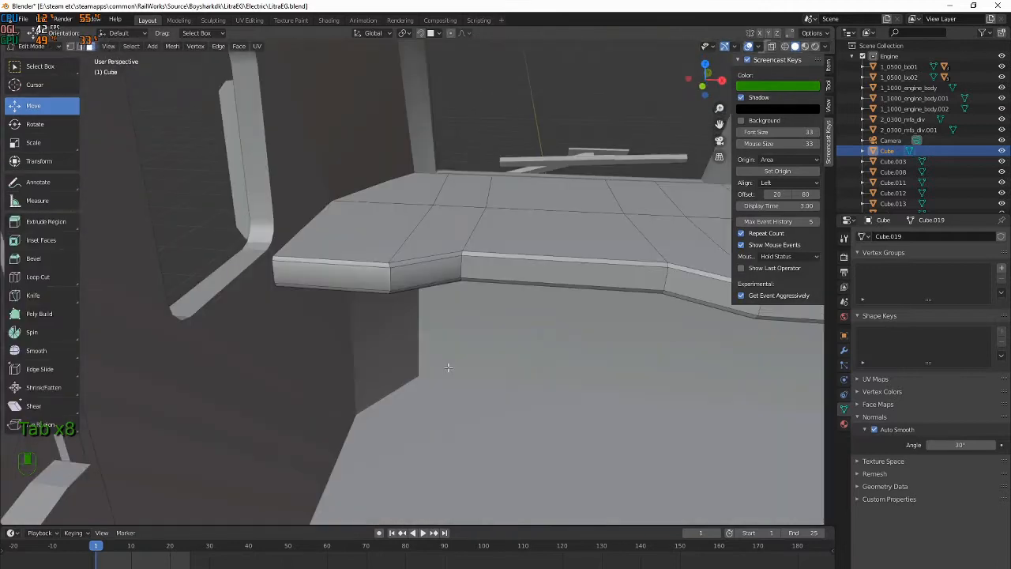
Undo the flat shading and the per-face smooth shading of the slab
key("ctrl+z")
key("ctrl+z")
key("ctrl+z")
key("ctrl+z")
key("ctrl+z")
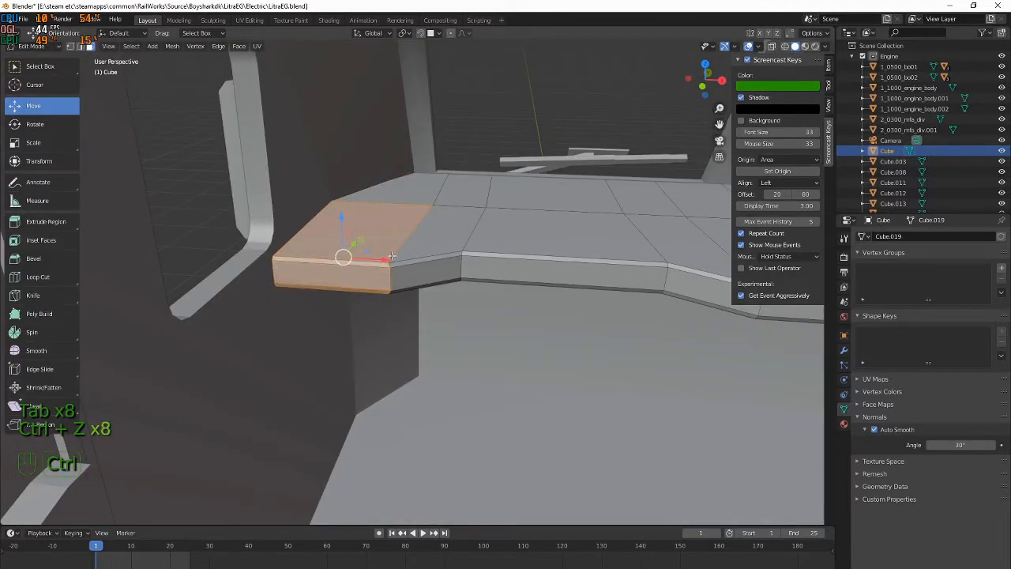
key("ctrl+z")
key("ctrl+z")
key("ctrl+z")
Select the front edges at the outer end section's corner and align them along X with a scale of 0
key("Tab")
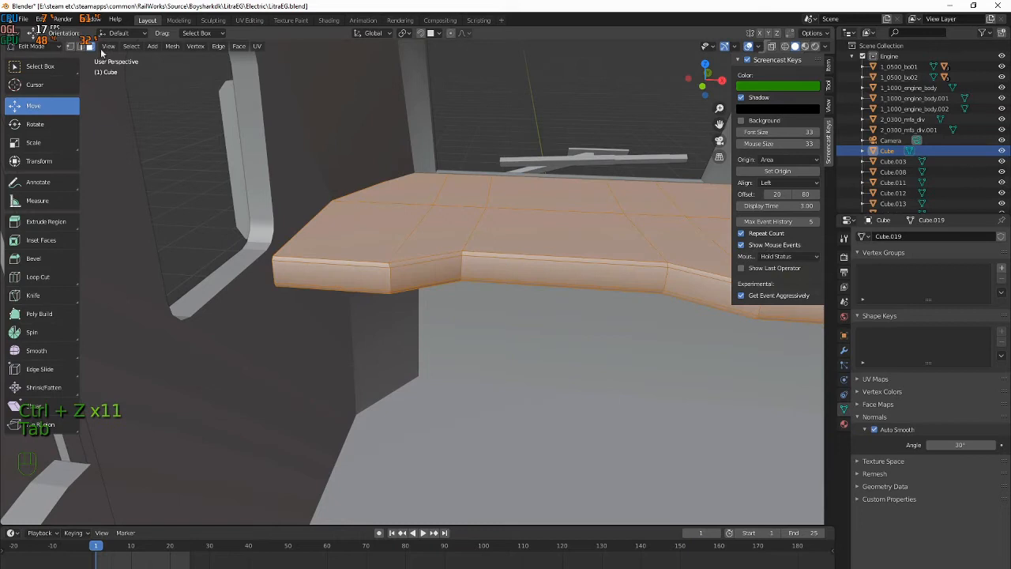
scroll(365, 247, "up", 2)
left_click(368, 250)
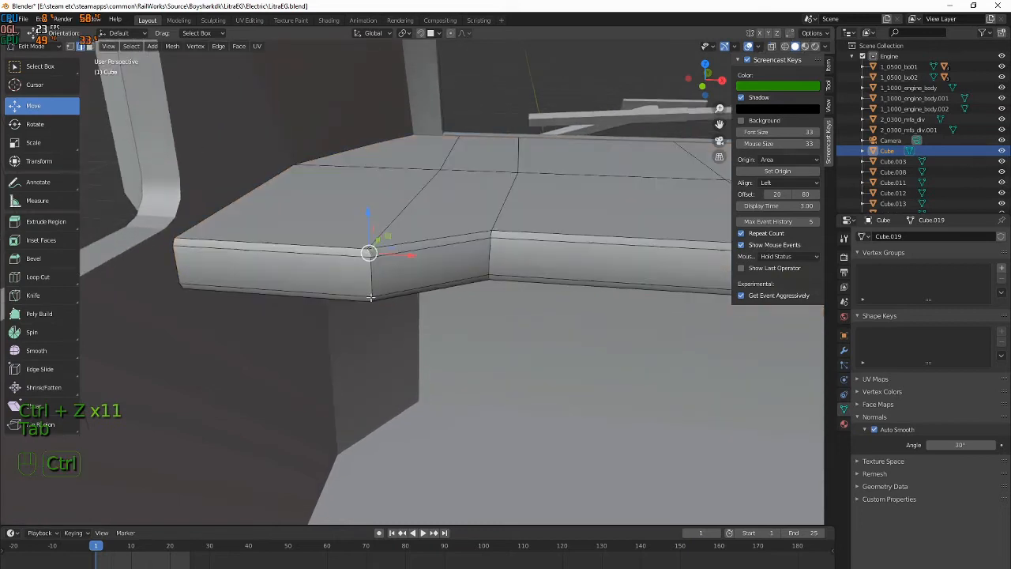
left_click(369, 298, "ctrl")
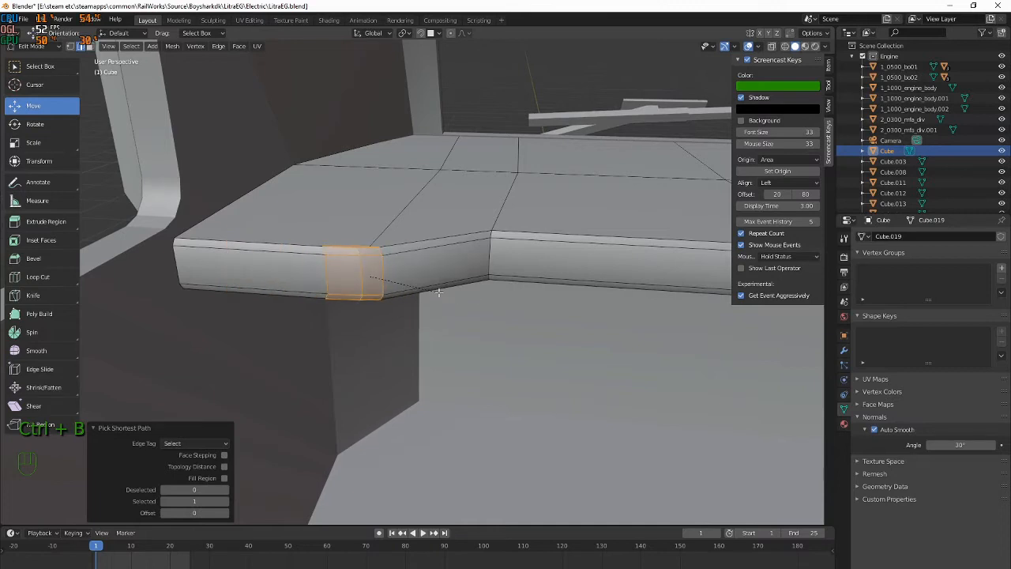
right_click(427, 282)
key("s")
key("x")
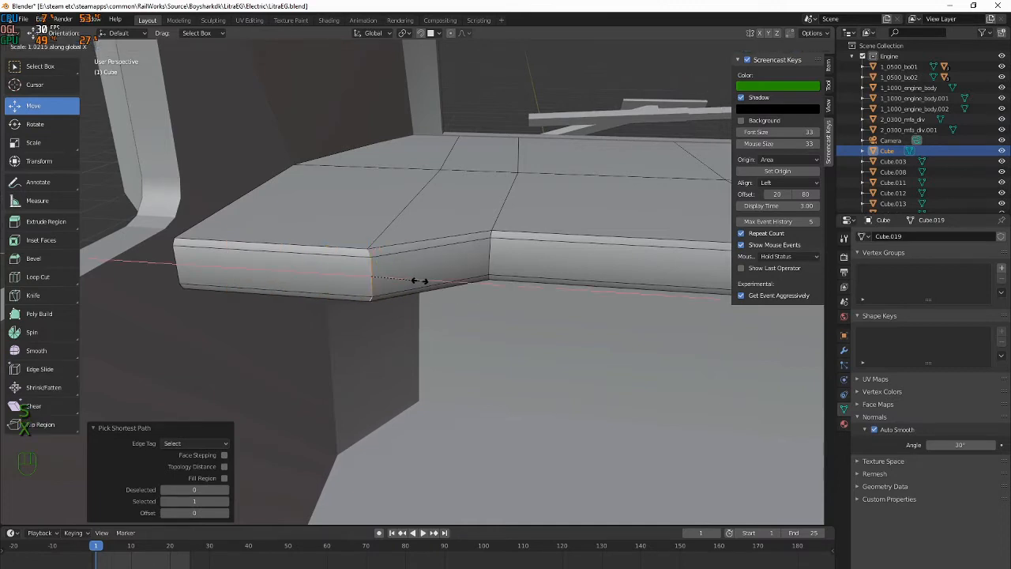
left_click(420, 281)
Select the edge loop at the outboard end of the recess and flatten it along X with a scale of 0
left_click(497, 248, "alt")
key("s")
key("x")
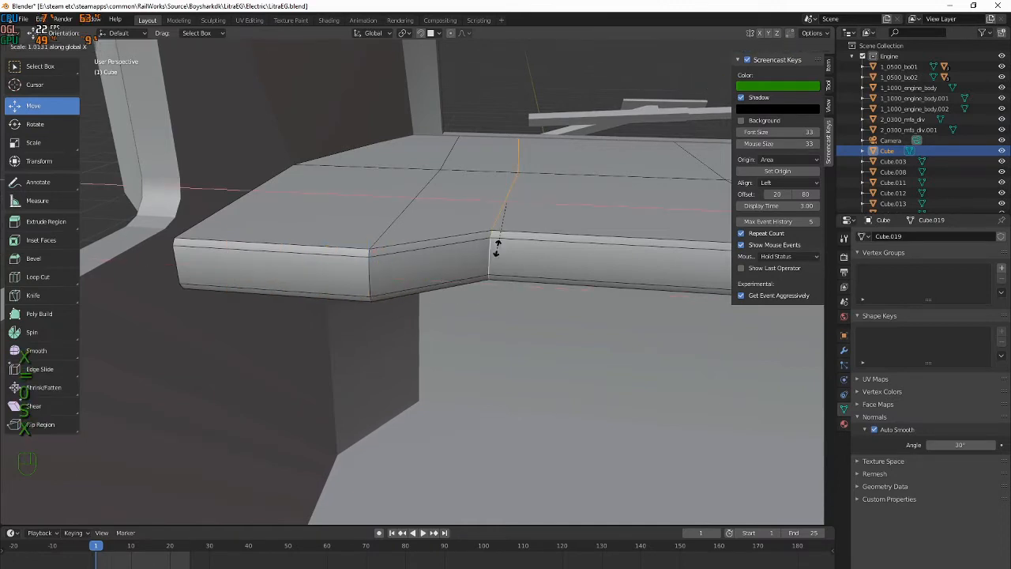
key("0")
left_click(495, 248)
Flatten the edge loops at the outer end section's corner and the recess's inboard end along X with a scale of 0
left_click(375, 261, "alt")
key("s")
key("x")
key("0")
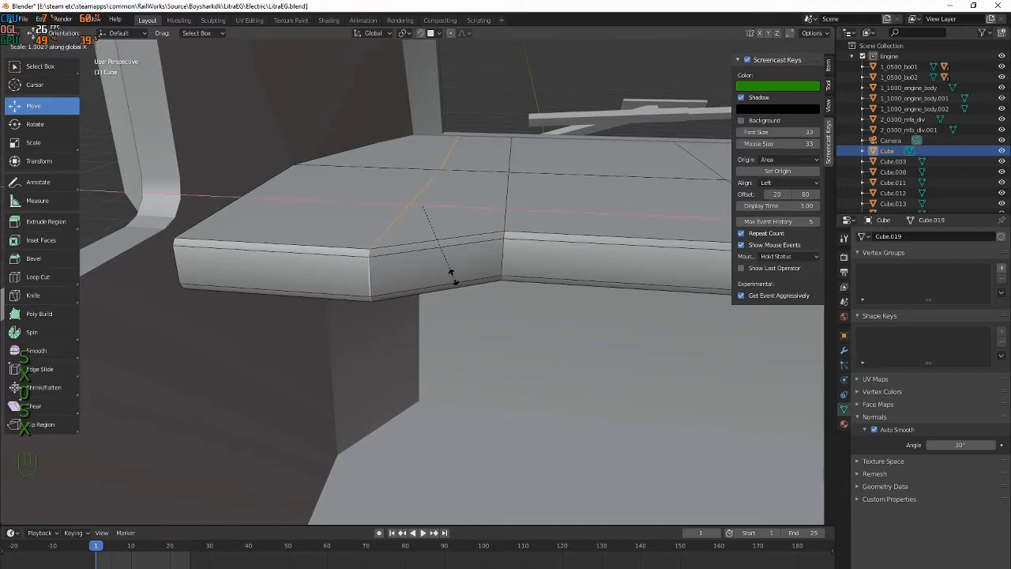
left_click(452, 275)
scroll(585, 274, "down", 1)
middle_click_drag(727, 278, 463, 267, "shift")
left_click(461, 265, "alt")
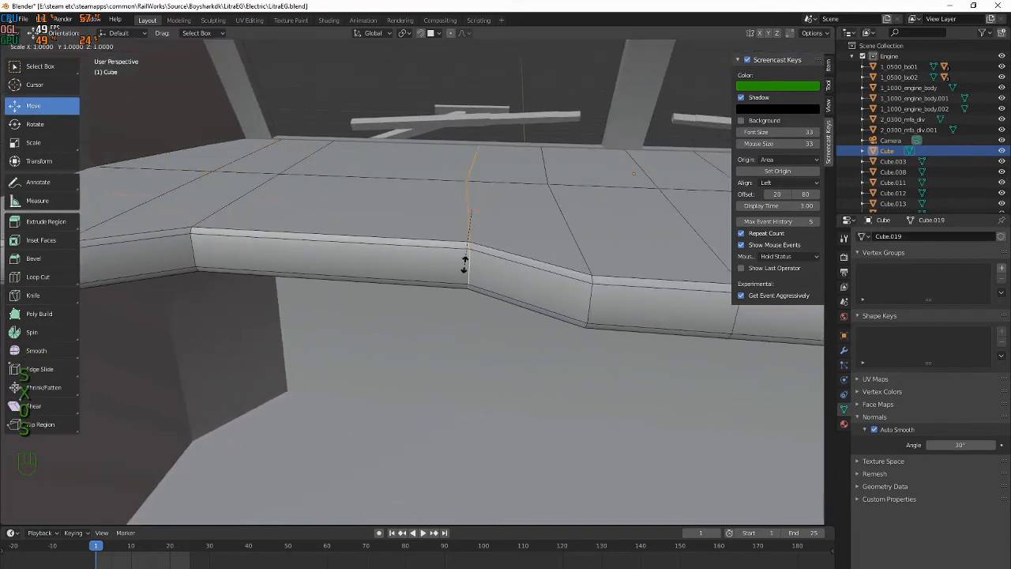
Flatten the edge loop at the centre section's near corner along X with a scale of 0
left_click(591, 298, "alt")
key("alt+s")
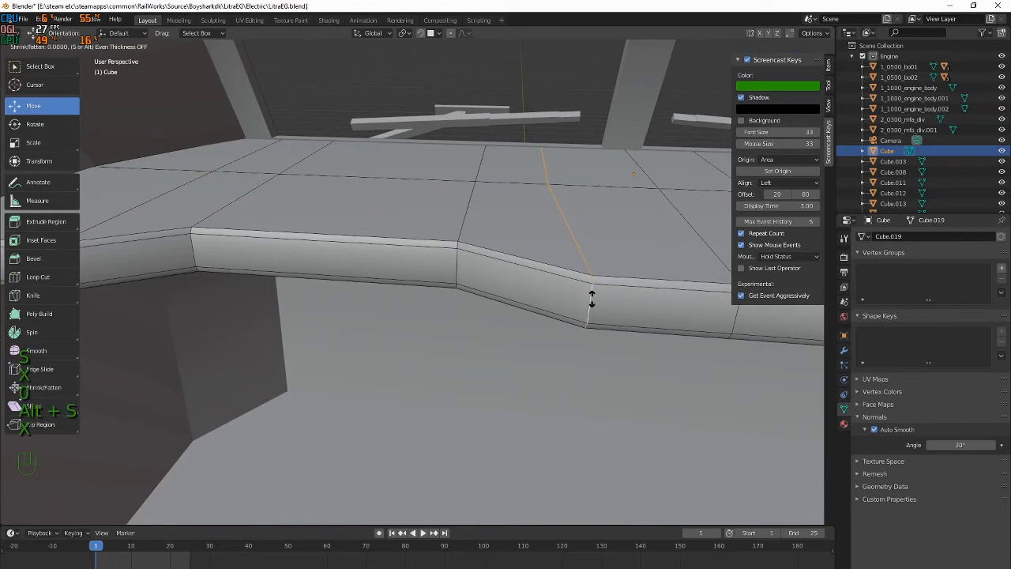
key("0")
left_click(592, 298)
key("s")
key("x")
key("0")
left_click(592, 293)
middle_click_drag(592, 293, 426, 288, "shift")
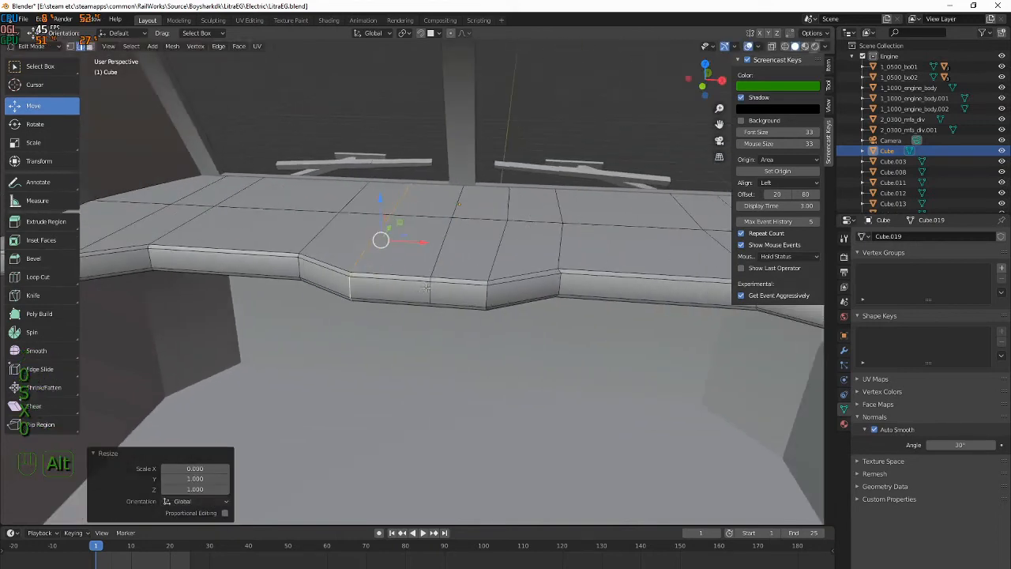
Flatten the edge loops at the centre section's far corner, the second recess and the opposite end section's corner along X with a scale of 0
left_click(490, 295, "alt")
left_click(560, 284, "alt")
middle_click_drag(559, 284, 397, 282, "shift")
left_click(472, 282, "alt")
key("s")
key("x")
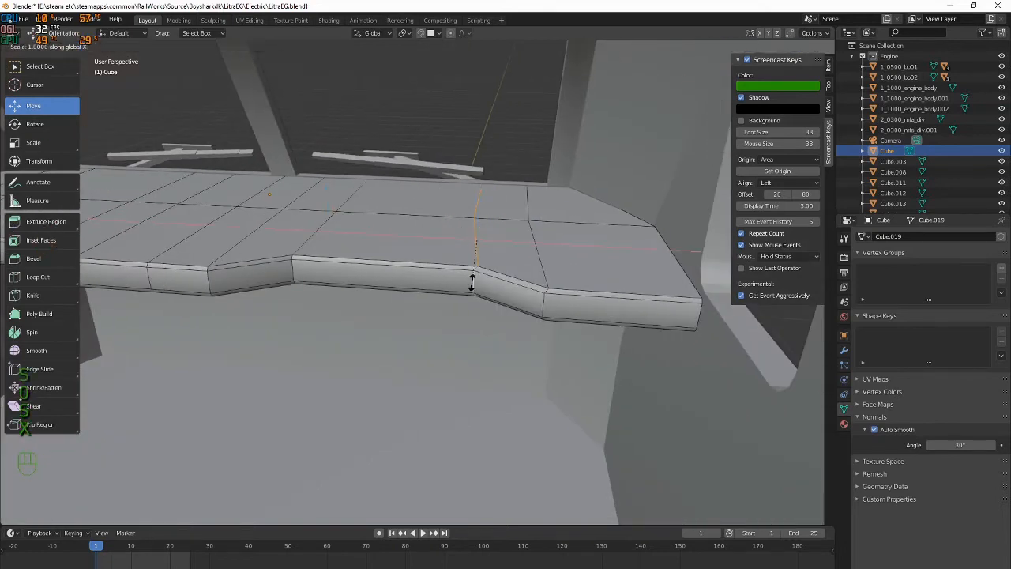
left_click(471, 282)
left_click(550, 300, "alt")
key("s")
key("x")
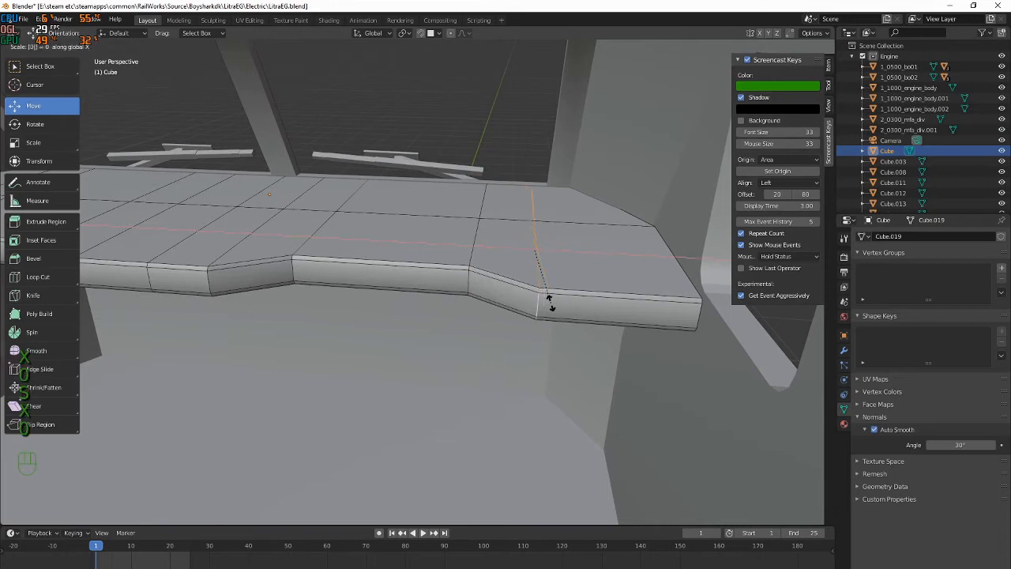
left_click(550, 301)
Select the vertical front edges at both ends of the angled face beside the opposite end section and try a bevel
left_click(468, 284, "alt")
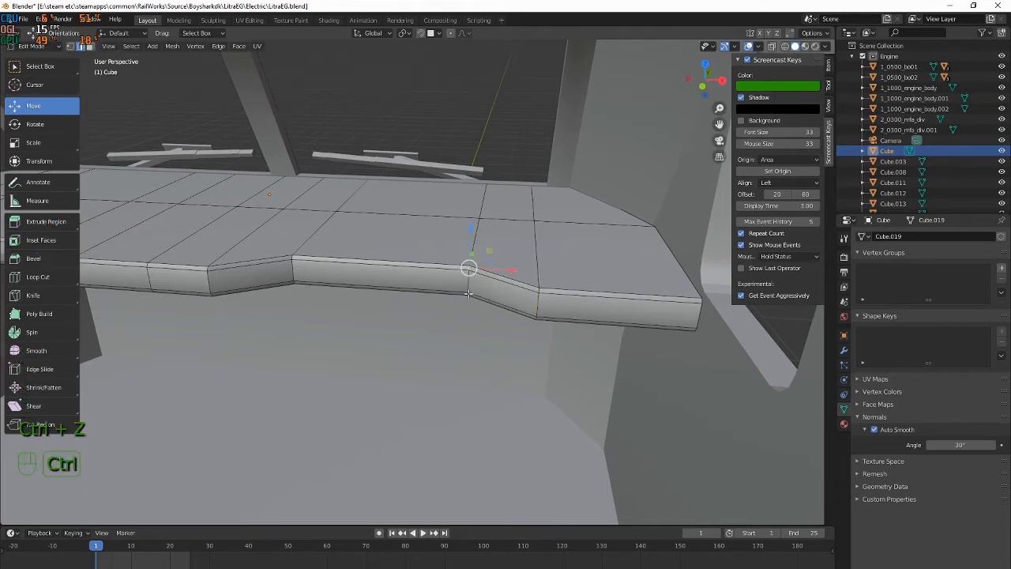
left_click(468, 293, "ctrl")
left_click(538, 317, "shift")
left_click(539, 295, "ctrl")
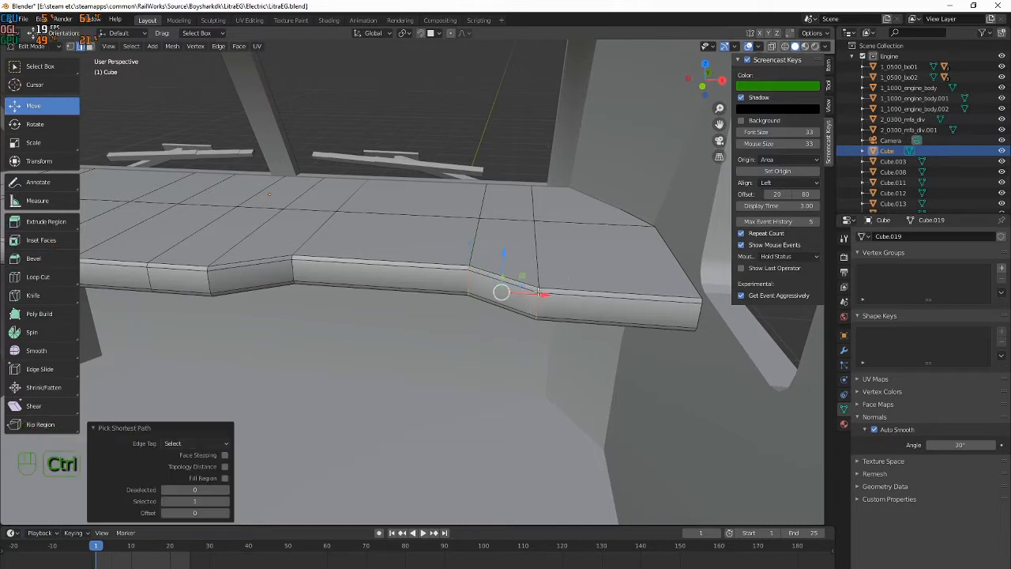
key("ctrl+v")
key("ctrl+b")
right_click(588, 291)
Add the vertical front edges at the slab's other corners to the selection and bevel them all
middle_click_drag(332, 272, 531, 280, "shift")
scroll(531, 279, "up", 3)
left_click(550, 286, "shift")
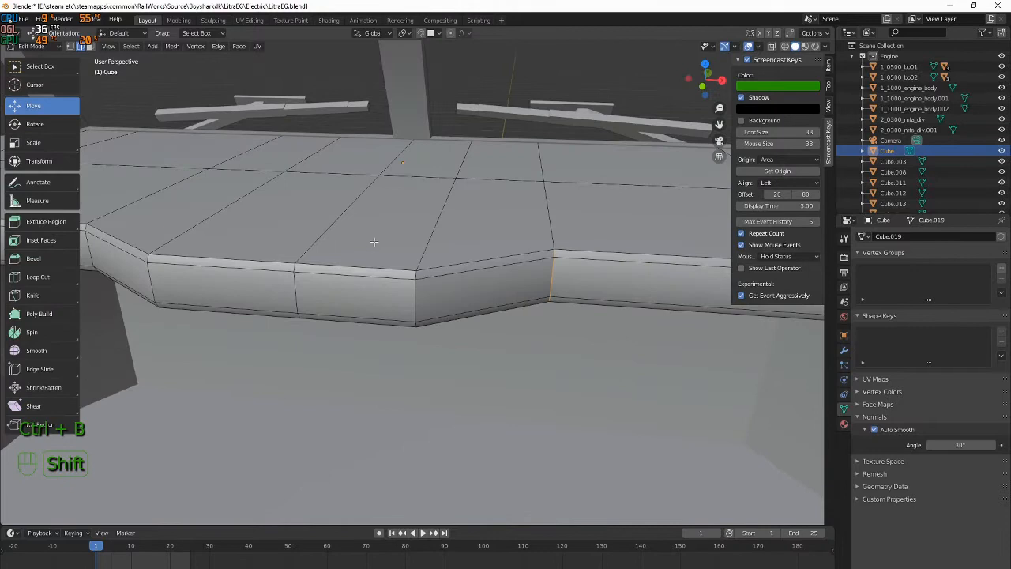
middle_click_drag(374, 242, 441, 246, "shift")
left_click(485, 313, "shift")
middle_click_drag(486, 313, 575, 316, "shift")
left_click(311, 284, "shift")
middle_click_drag(311, 284, 555, 314, "shift")
left_click(437, 273, "shift")
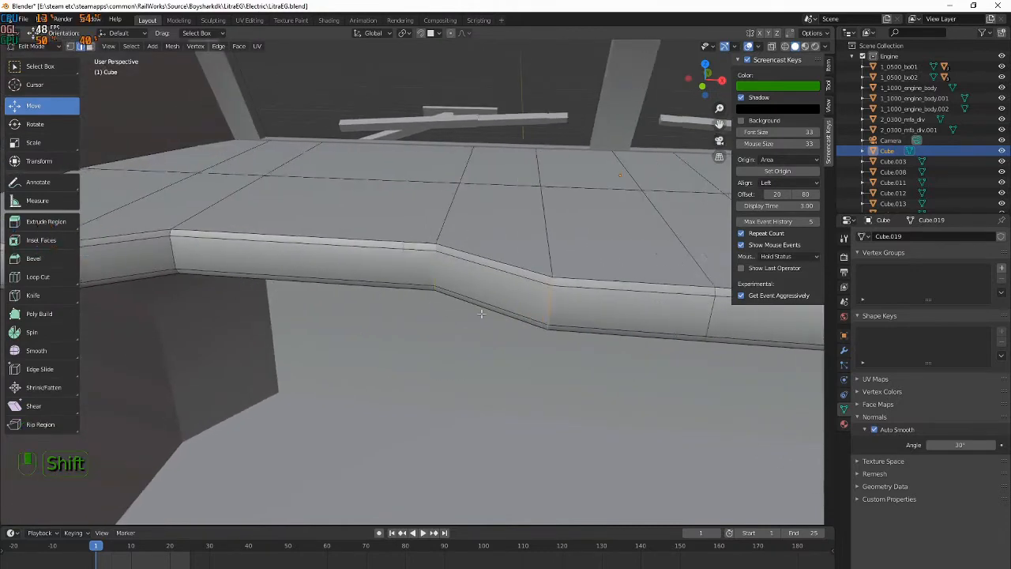
middle_click_drag(481, 313, 9, 234, "shift")
scroll(301, 316, "down", 5)
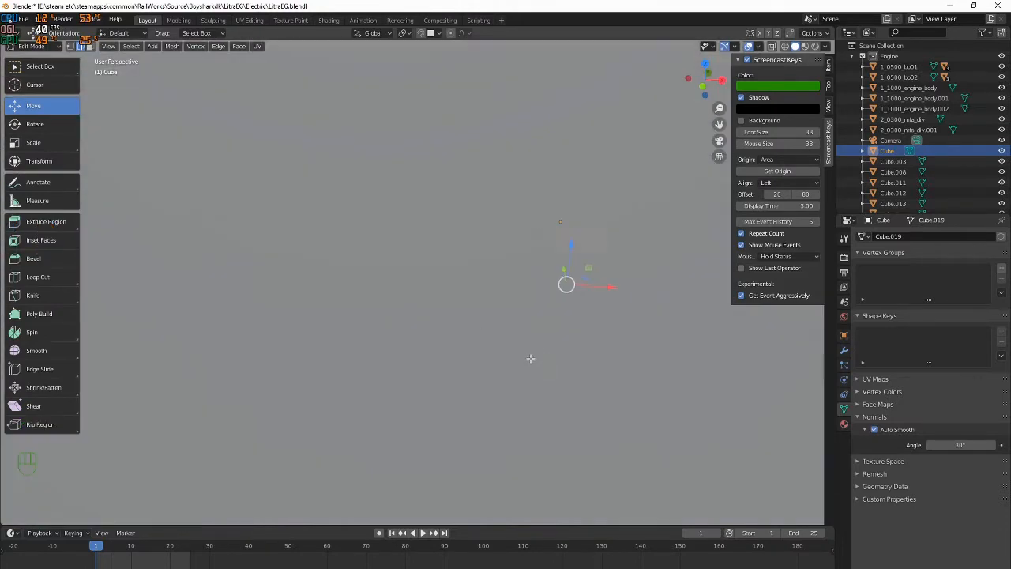
scroll(530, 359, "up", 2)
middle_click_drag(530, 358, 289, 328, "shift")
key("ctrl+b")
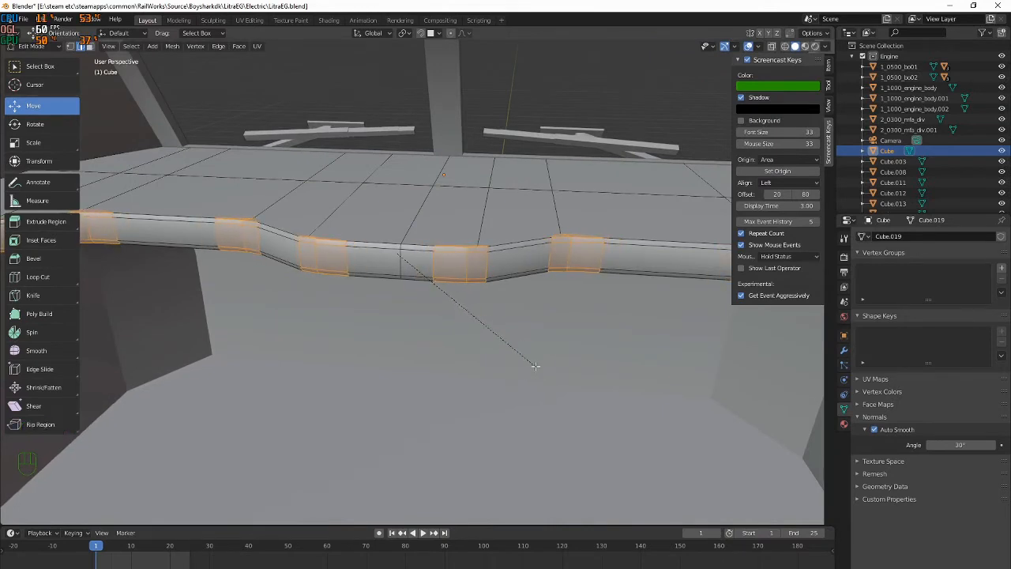
left_click(517, 357)
Select the bevelled faces at the centre section's near corner and scale them along X
left_click_drag(289, 231, 379, 299)
middle_click_drag(379, 301, 474, 407)
scroll(320, 314, "up", 4)
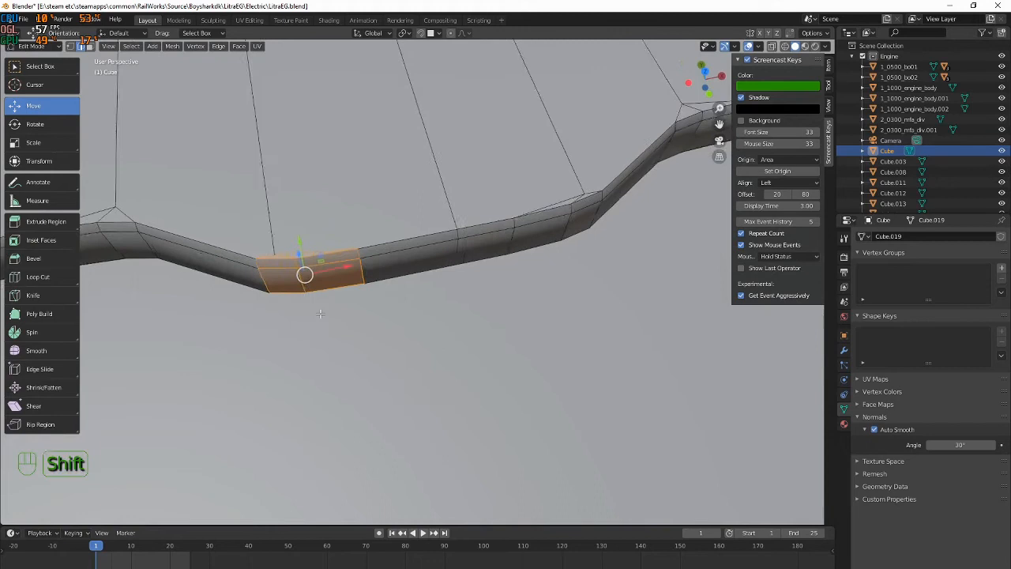
middle_click_drag(320, 314, 400, 324, "shift")
key("s")
key("x")
left_click(454, 272)
Refine the near corner faces' X scale, undo the trial move, and check the rounding in Object Mode
key("s")
key("x")
left_click(420, 282)
left_click_drag(424, 281, 398, 285)
key("ctrl+z")
key("s")
key("x")
left_click(447, 274)
key("Tab")
middle_click_drag(554, 281, 281, 359, "shift")
key("Tab")
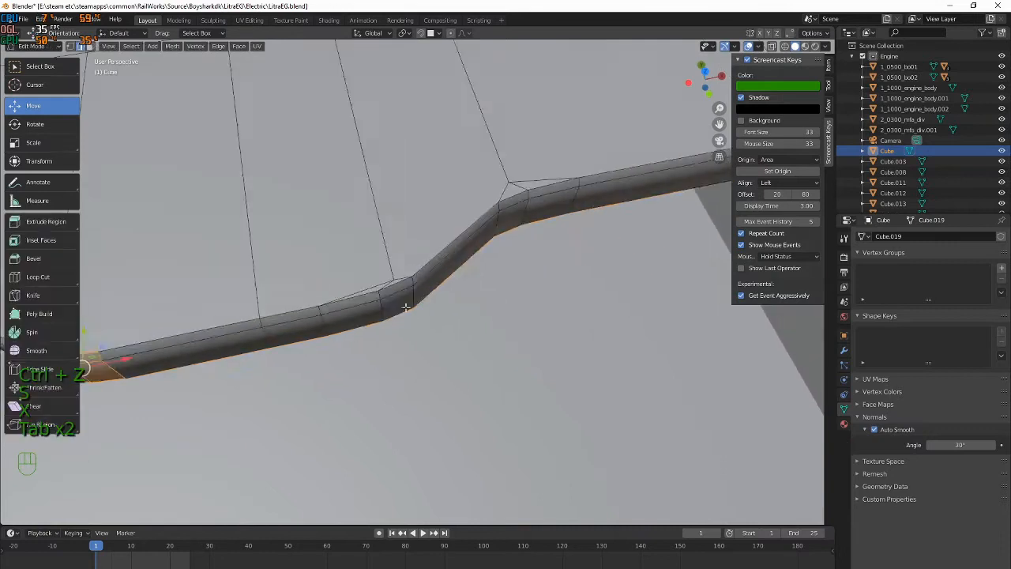
Select the bevelled faces at the centre section's far corner, narrow them along X and shift them about 0.017 m along X
middle_click_drag(406, 308, 345, 296)
left_click_drag(335, 297, 474, 365)
key("s")
key("x")
left_click(429, 347)
left_click_drag(431, 339, 444, 341)
middle_click_drag(502, 262, 376, 259, "shift")
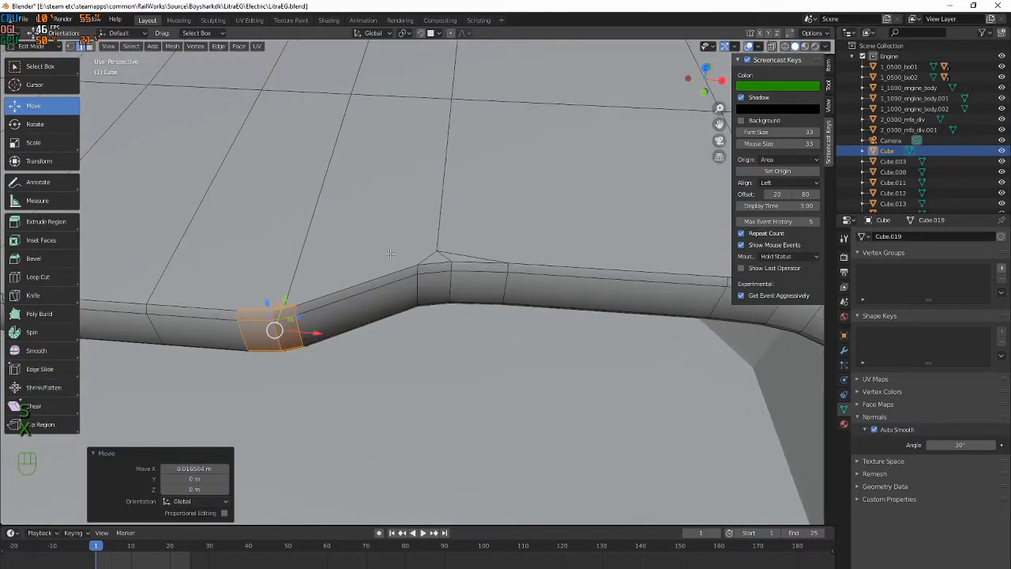
Examine the rounded front edge along the whole slab, comparing Object Mode with Edit Mode
key("Tab")
scroll(540, 301, "down", 1)
middle_click_drag(541, 302, 554, 292)
middle_click_drag(295, 255, 282, 289)
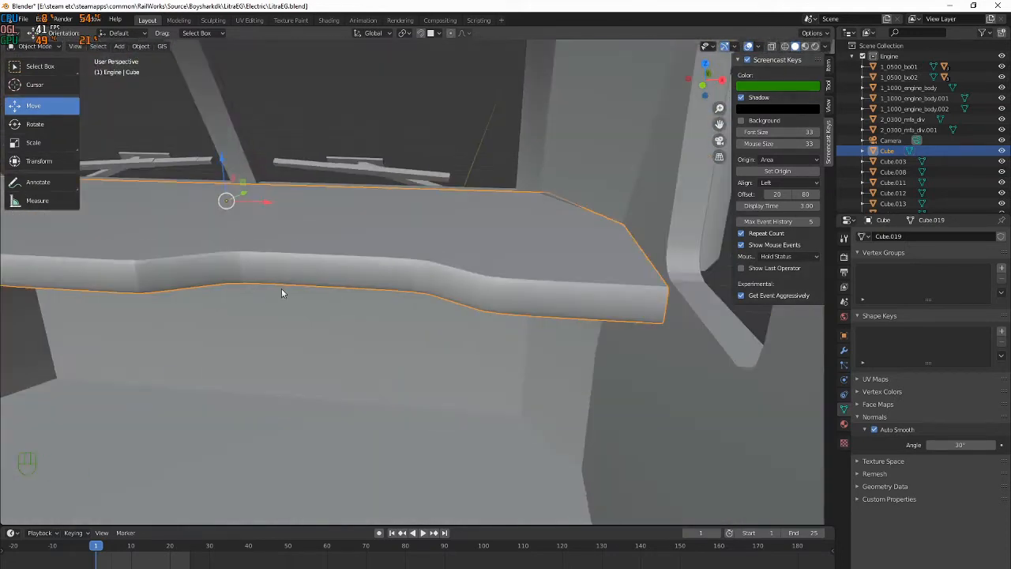
key("Tab")
middle_click_drag(395, 285, 477, 275, "shift")
scroll(476, 275, "up", 5)
key("Tab")
key("Tab")
key("Tab")
scroll(477, 275, "down", 5)
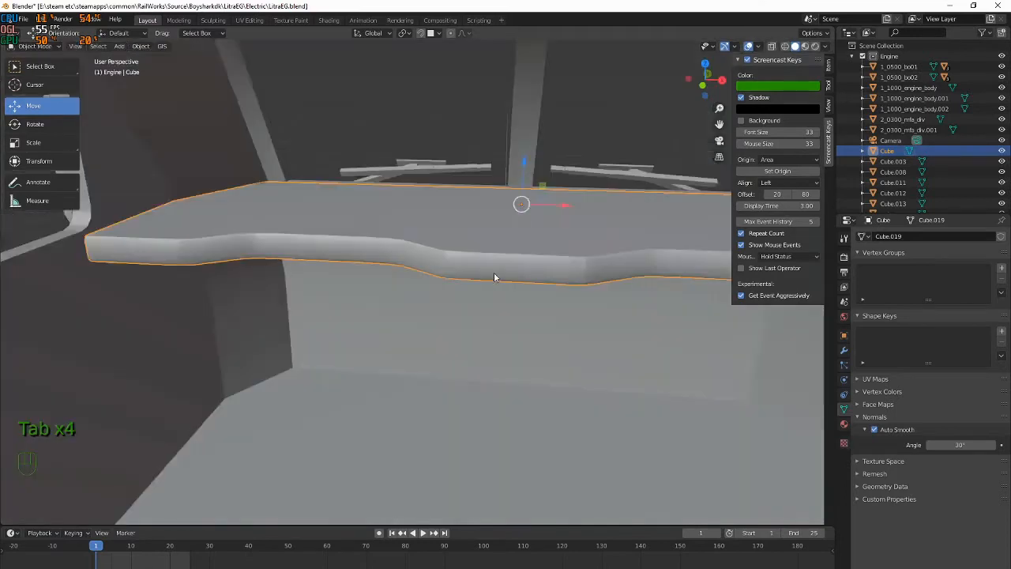
Scale the bevelled faces at the centre section's near corner along X by 1.144
key("Tab")
key("s")
left_click(494, 275)
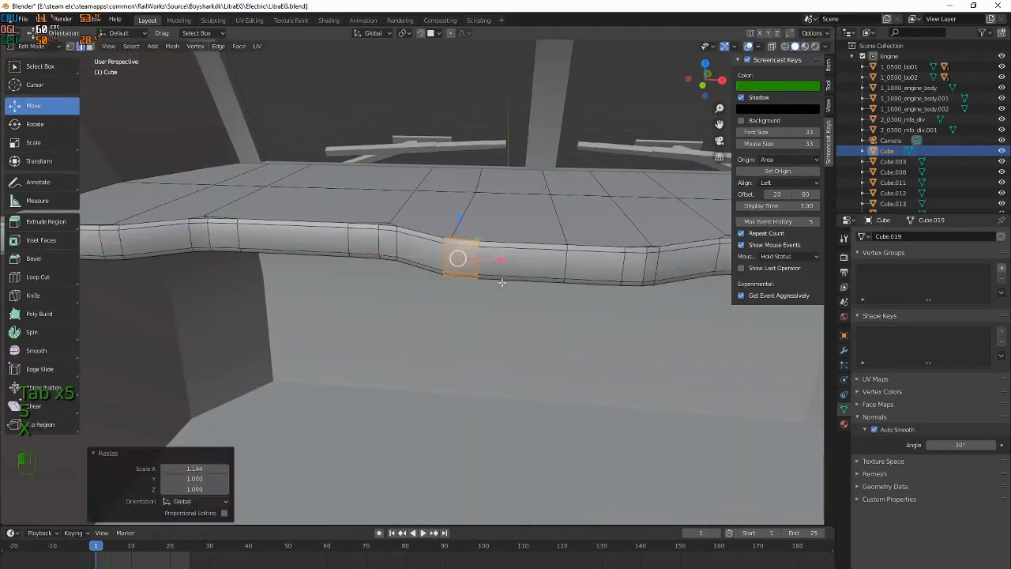
Try flat shading on the desk slab and switch it back to smooth shading
key("Tab")
scroll(479, 267, "up", 2)
right_click(479, 267)
left_click(475, 266)
left_click(475, 266)
right_click(475, 266)
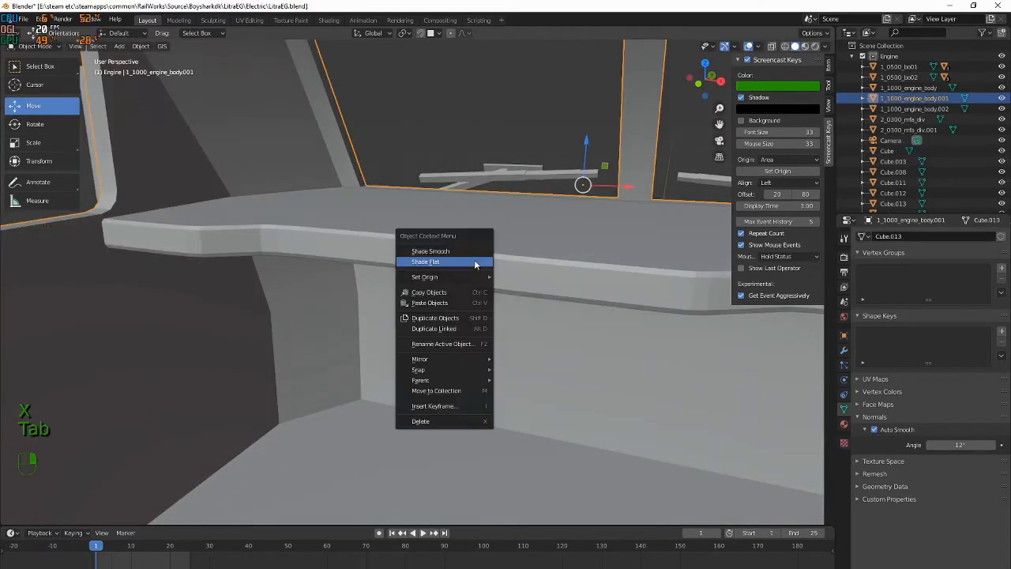
left_click(478, 254)
left_click(527, 254)
right_click(528, 254)
left_click(527, 254)
Set the desk slab's Auto Smooth angle to 50°
scroll(380, 296, "down", 3)
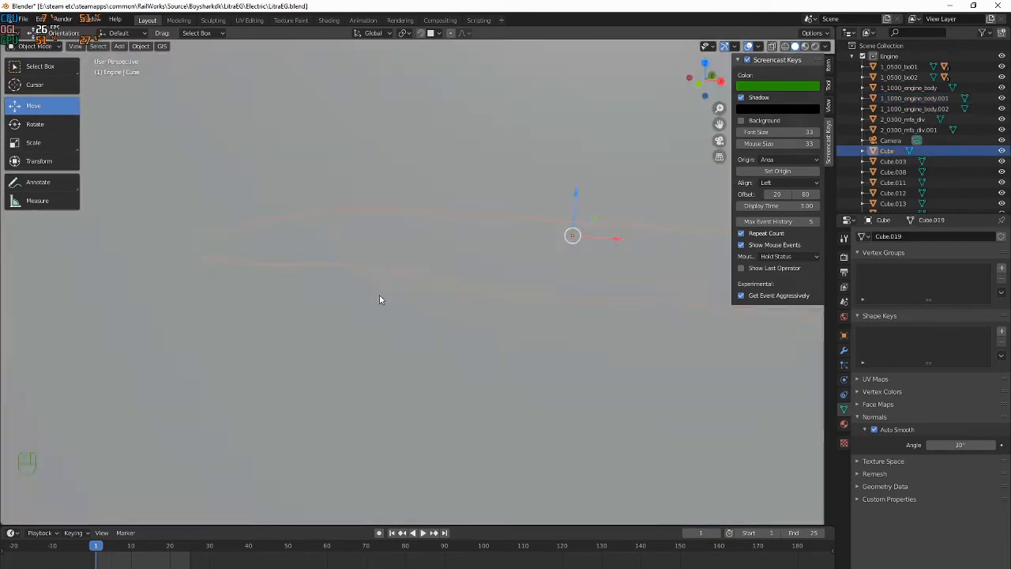
scroll(380, 297, "up", 4)
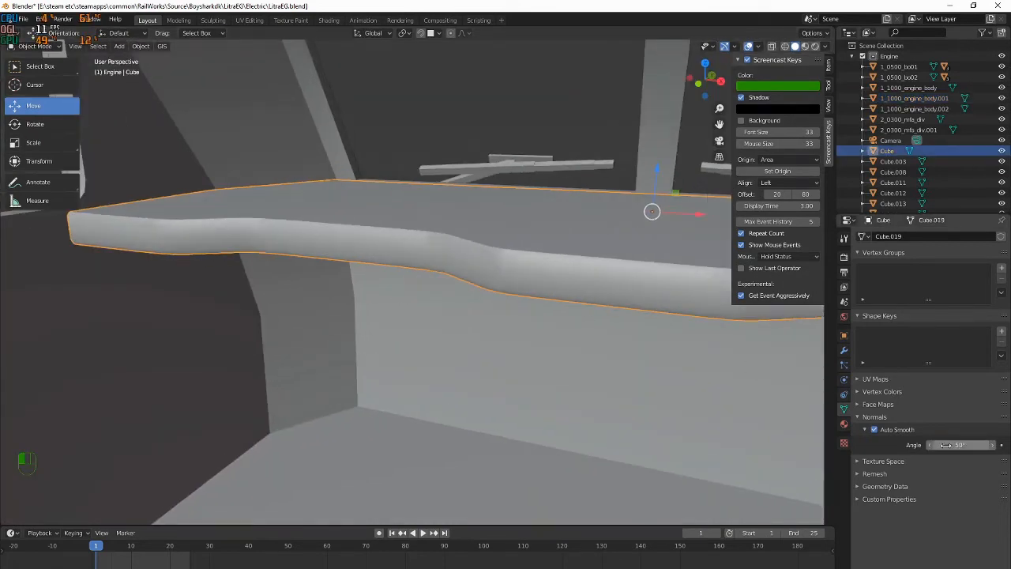
middle_click_drag(420, 377, 376, 328)
Try nudging the slab's upper front edge loop, view it in Object Mode, and undo the move
key("Tab")
scroll(371, 326, "up", 3)
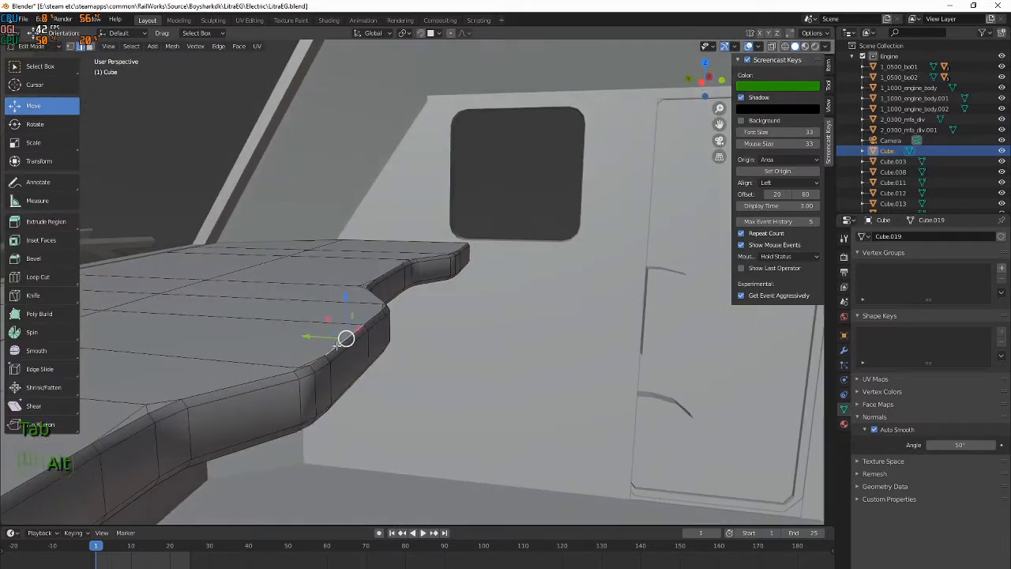
left_click_drag(295, 325, 293, 327)
key("Tab")
middle_click_drag(300, 331, 385, 316)
key("ctrl+z")
key("Tab")
key("Tab")
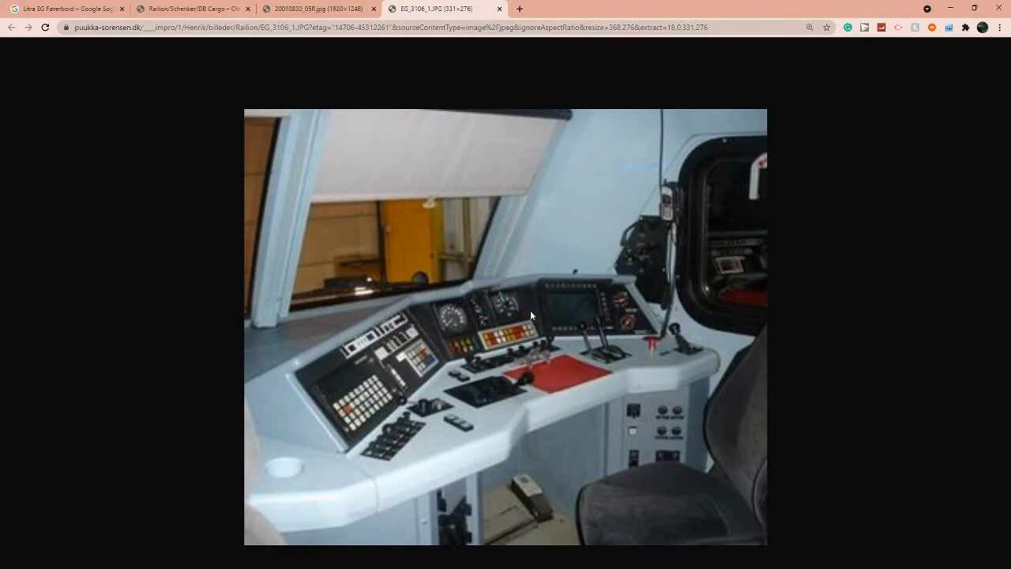
Consult the cab reference photos in the browser and review the slab's shape in Object Mode in Blender
left_click(318, 8)
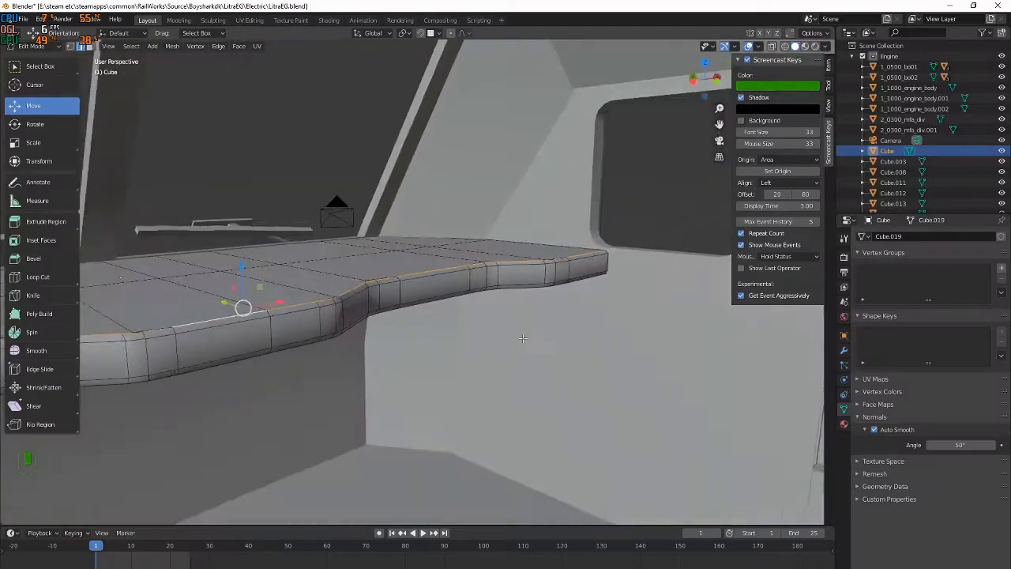
key("Tab")
middle_click_drag(380, 340, 489, 285, "shift")
scroll(488, 284, "down", 2)
Select the whole slab mesh and run Limited Dissolve with a max angle of 0.1°
key("Tab")
middle_click_drag(244, 175, 397, 291, "shift")
key("a")
key("Delete")
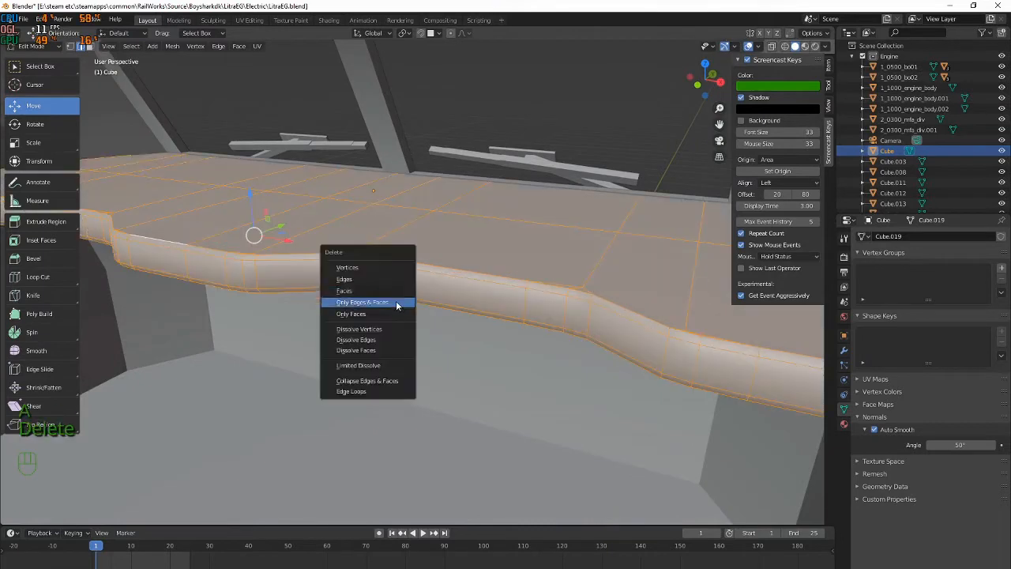
left_click(406, 365)
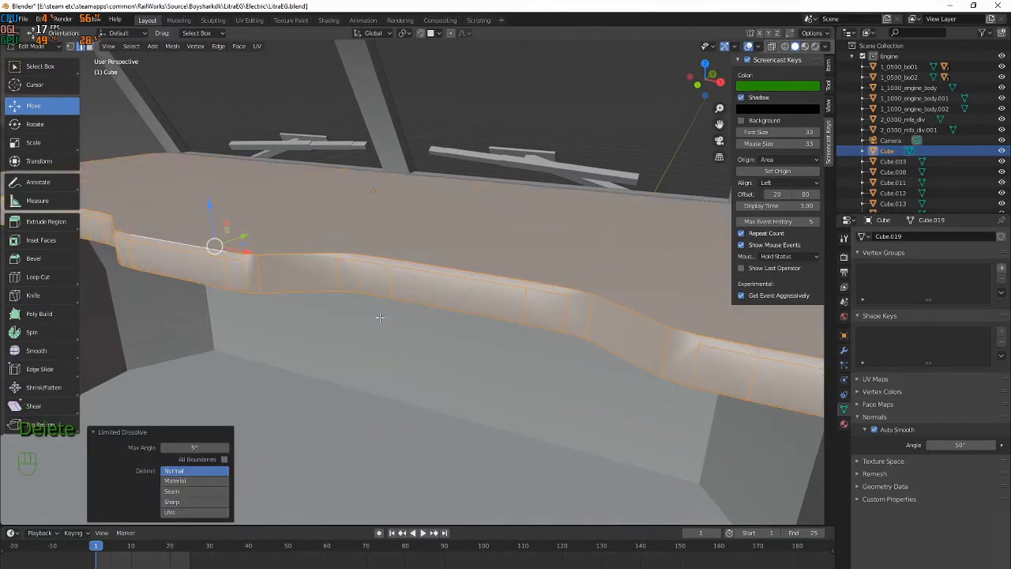
middle_click_drag(380, 317, 225, 457)
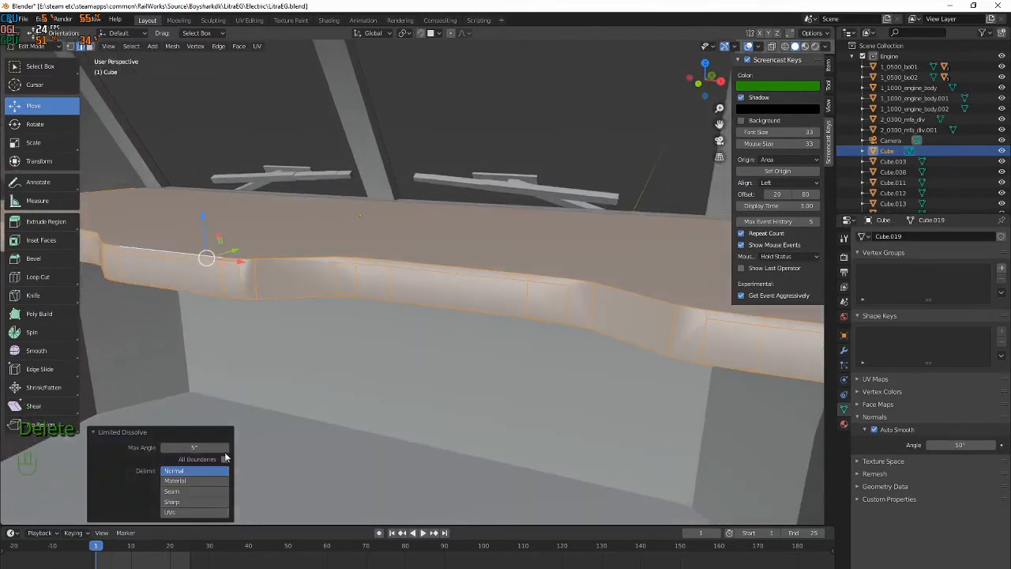
key("Return")
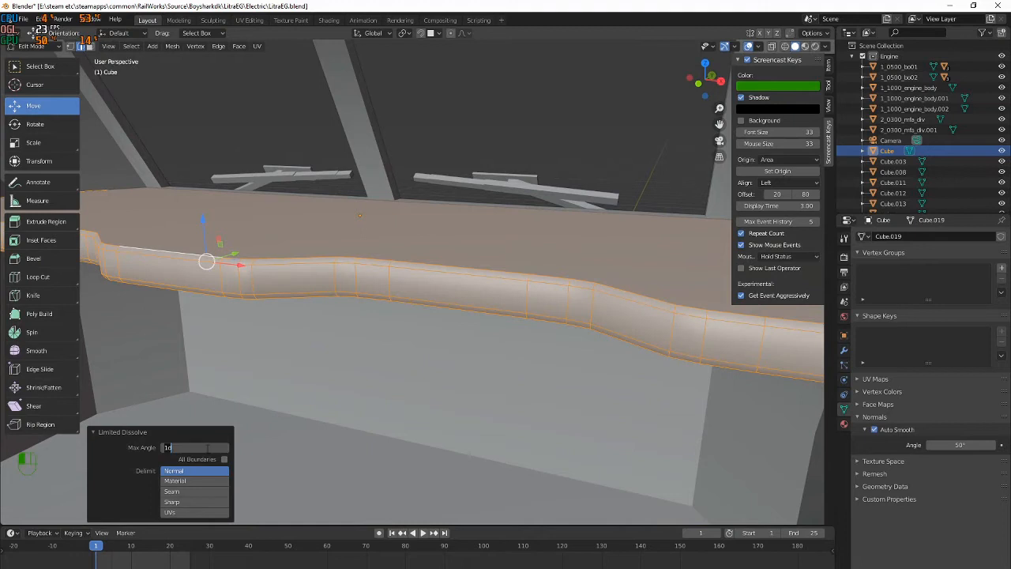
middle_click_drag(340, 387, 316, 316)
Inspect the slab's front edge up close and compare the desk with the EG_3106_1.JPG photo in the browser
middle_click_drag(269, 276, 346, 282, "shift")
scroll(346, 283, "up", 3)
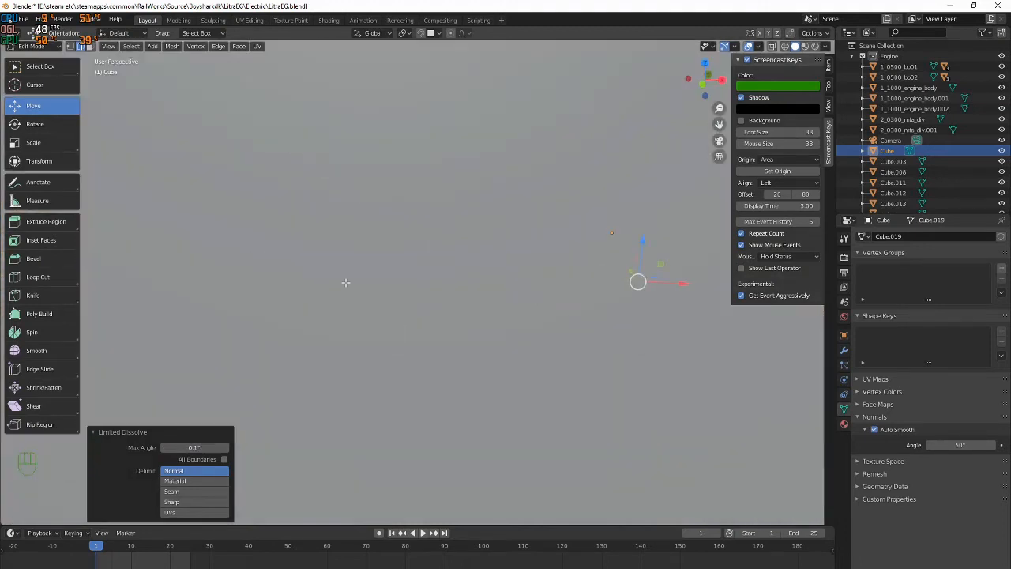
scroll(346, 283, "down", 3)
middle_click_drag(615, 210, 587, 270, "shift")
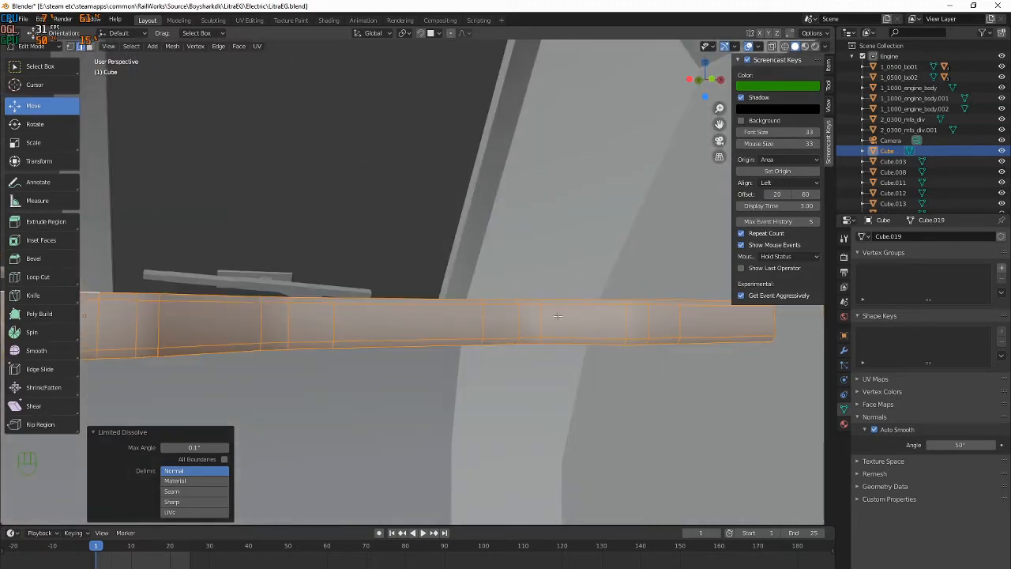
key("alt+Tab")
left_click(405, 6)
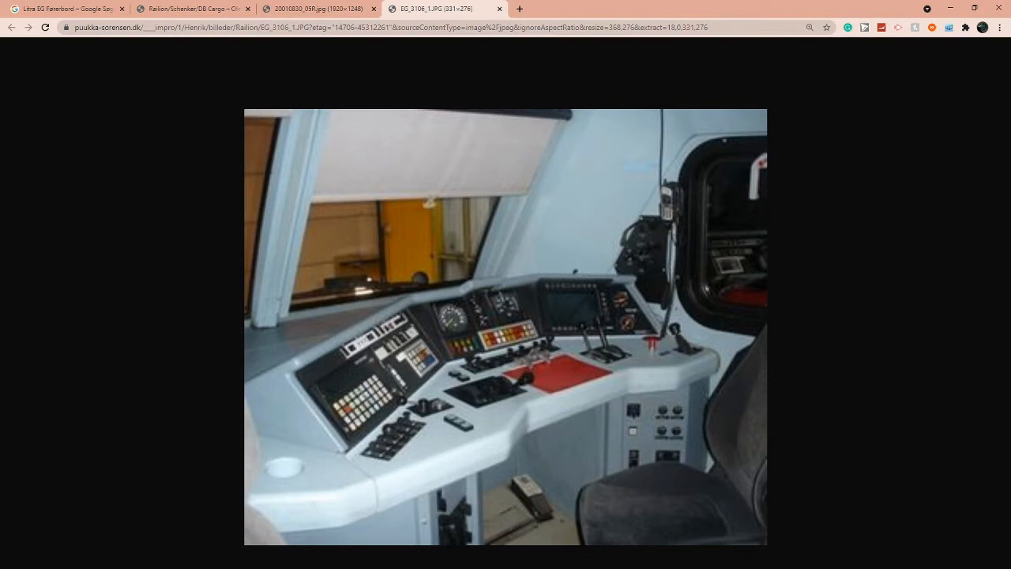
mouse_move(282, 567)
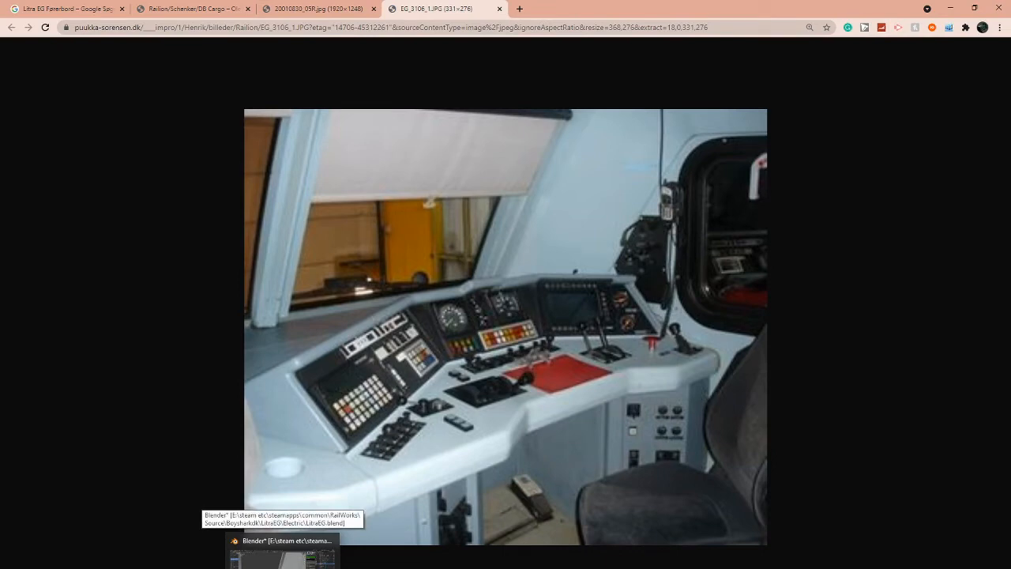
left_click(282, 557)
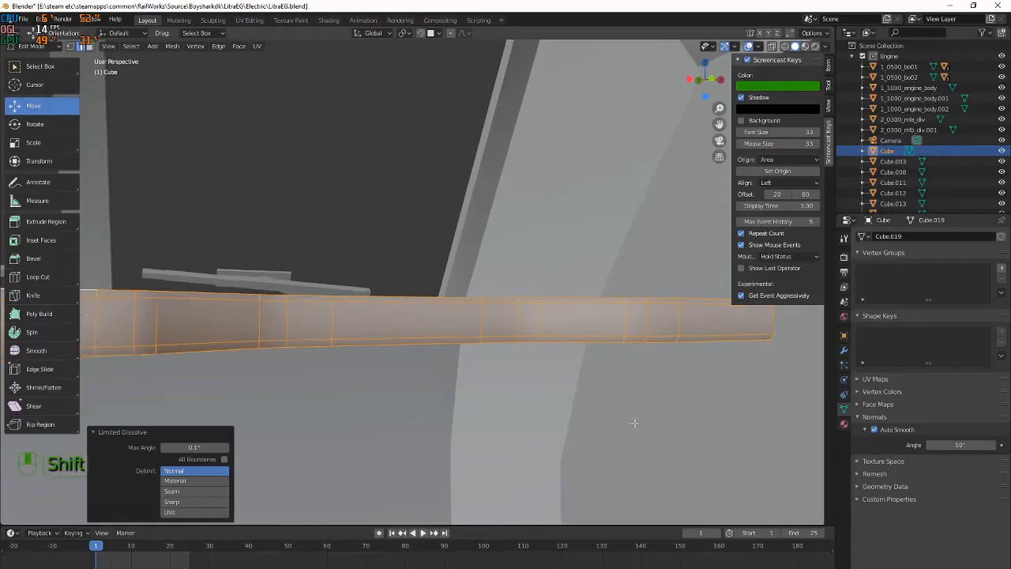
Add a cube as a new separate object in Object Mode
key("shift+a")
key("Tab")
key("shift+a")
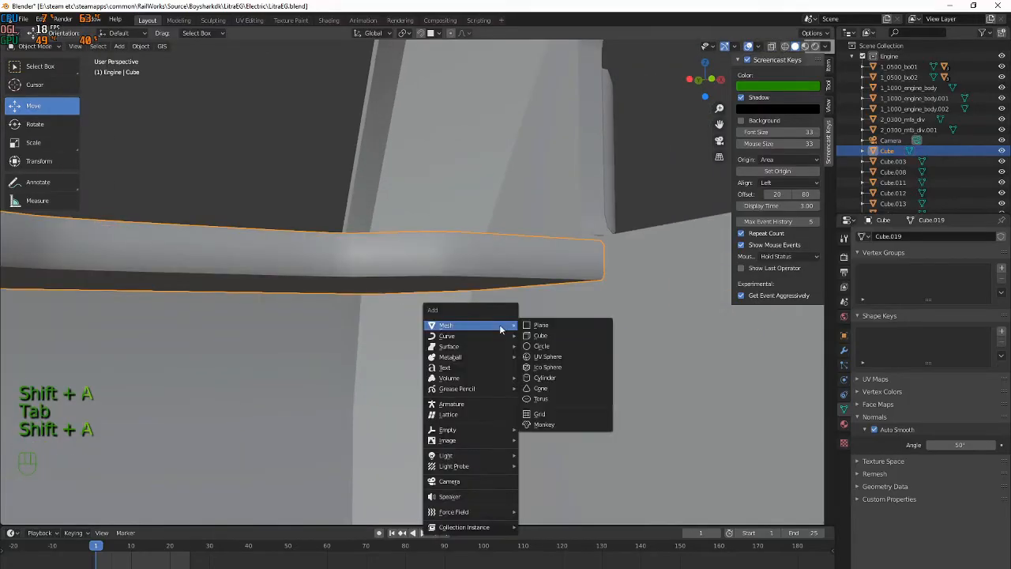
left_click(542, 335)
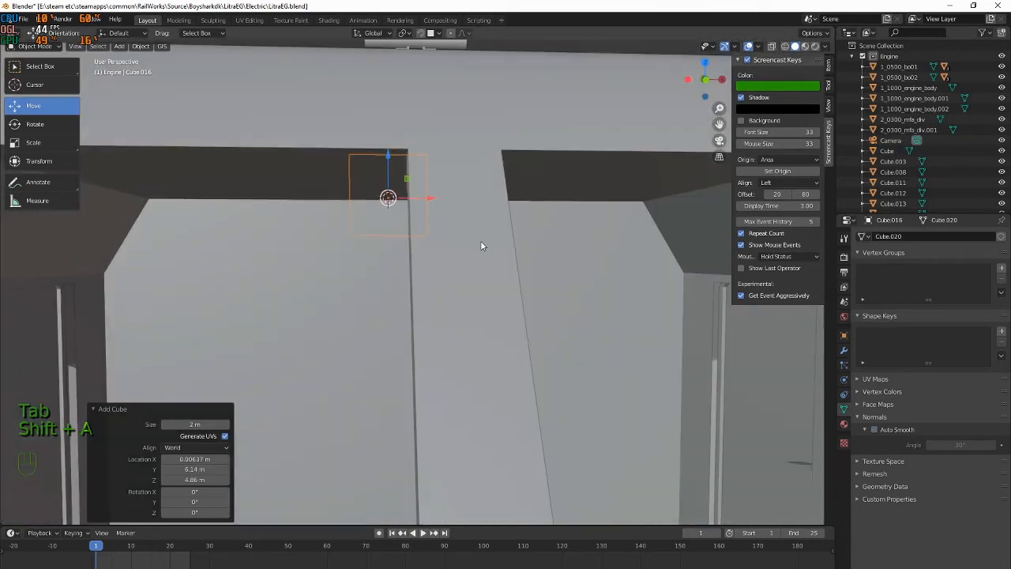
Move the new cube down about 2.8 m in Z and about 4.05 m along Y into the cab
key("g")
key("z")
left_click(464, 344)
middle_click_drag(465, 344, 431, 349)
key("g")
key("y")
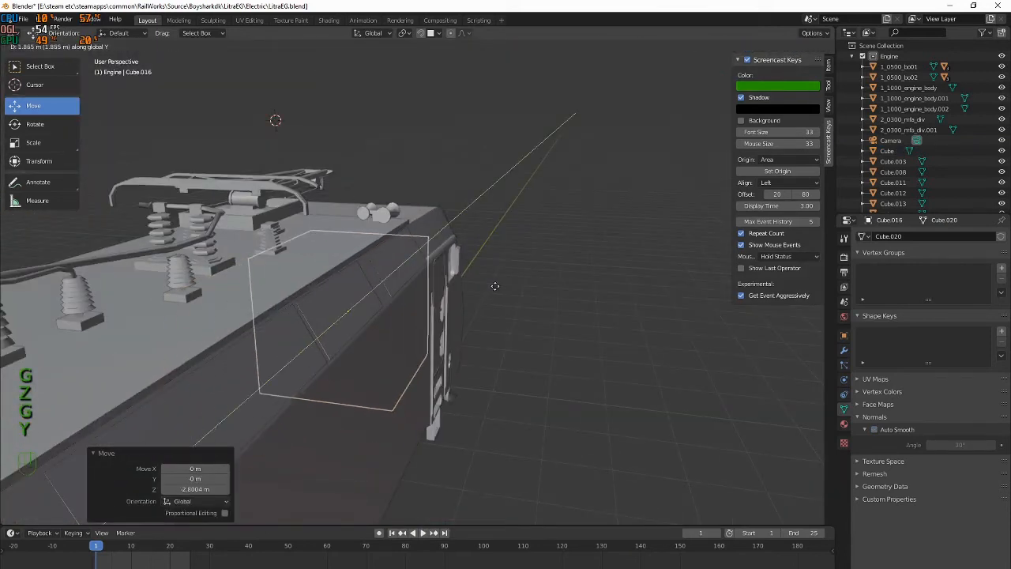
left_click(549, 273)
Scale the cube down uniformly and narrow it along X into a slim block for the desk support
scroll(543, 354, "up", 1)
scroll(545, 357, "up", 4)
middle_click_drag(544, 356, 575, 377)
scroll(466, 369, "up", 2)
middle_click_drag(463, 369, 613, 318, "shift")
key("s")
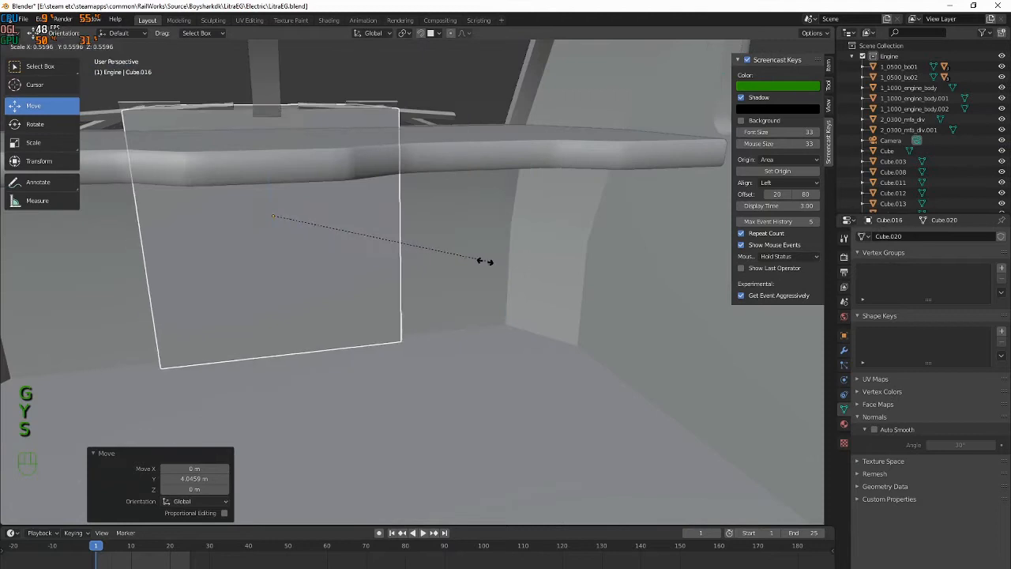
left_click(409, 260)
key("s")
key("x")
left_click(343, 237)
Move the block along X and Y until it sits beneath the desk slab's end beside the cab side wall
key("g")
key("y")
left_click(439, 288)
key("g")
key("x")
left_click(668, 294)
middle_click_drag(664, 304, 503, 334)
key("g")
key("x")
left_click(510, 326)
key("g")
key("y")
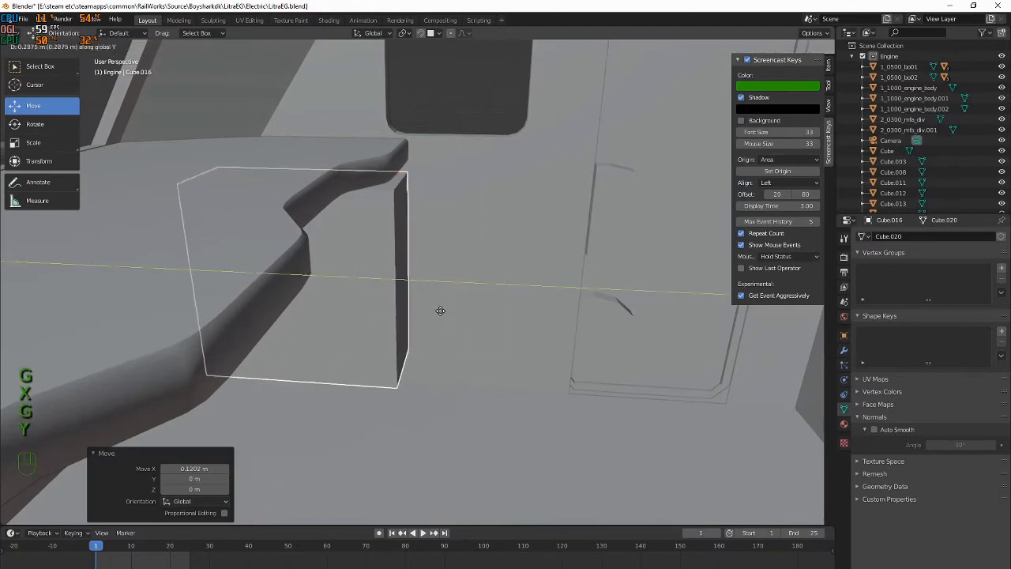
left_click(501, 334)
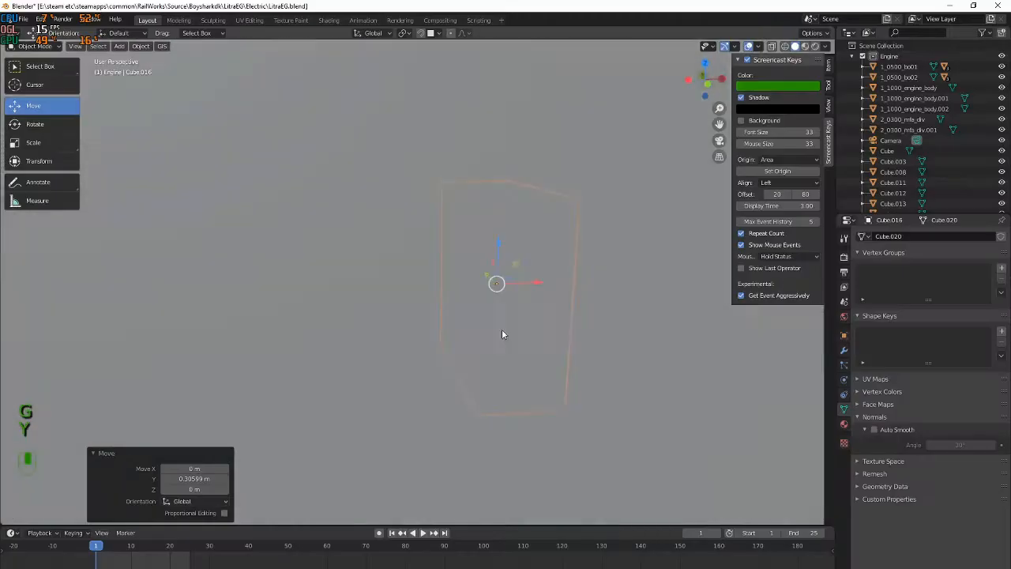
Narrow the block further along X and shift it along X and Y to fit against the side wall
middle_click_drag(501, 334, 684, 348, "shift")
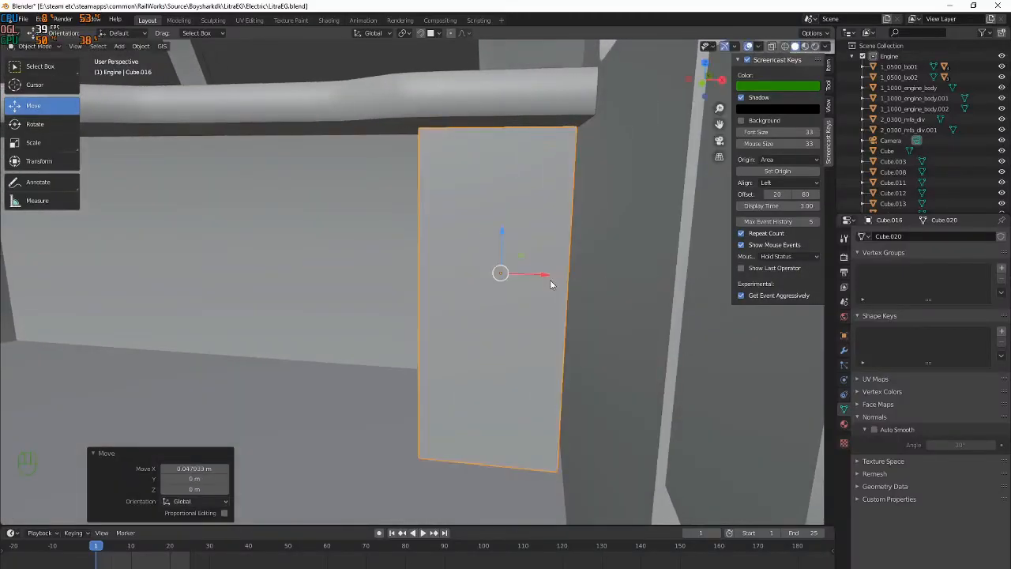
key("g")
key("x")
left_click(550, 282)
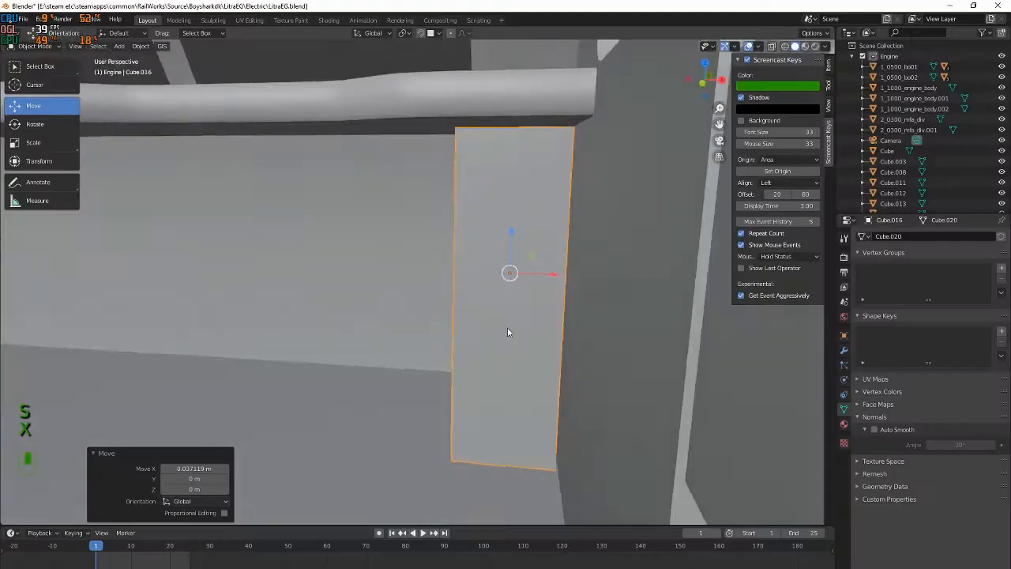
middle_click_drag(507, 328, 585, 340)
key("g")
key("y")
left_click(538, 363)
Resize the block in Z and overall, and reposition it between the slab's underside and the cab floor
middle_click_drag(537, 363, 489, 314)
key("s")
key("z")
left_click(522, 350)
key("g")
key("z")
left_click(518, 397)
key("s")
left_click(526, 400)
key("g")
left_click(392, 279)
Scale the block along Z by about 1.084 and correct it by about 0.965 to fit its height under the slab
key("s")
key("z")
left_click(606, 360)
key("z")
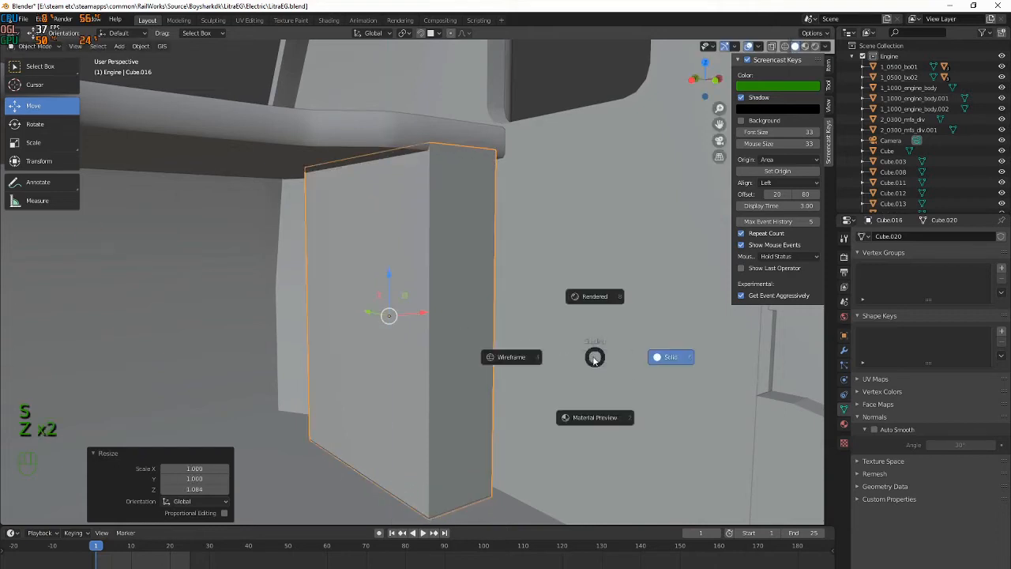
key("s")
key("z")
left_click(594, 346)
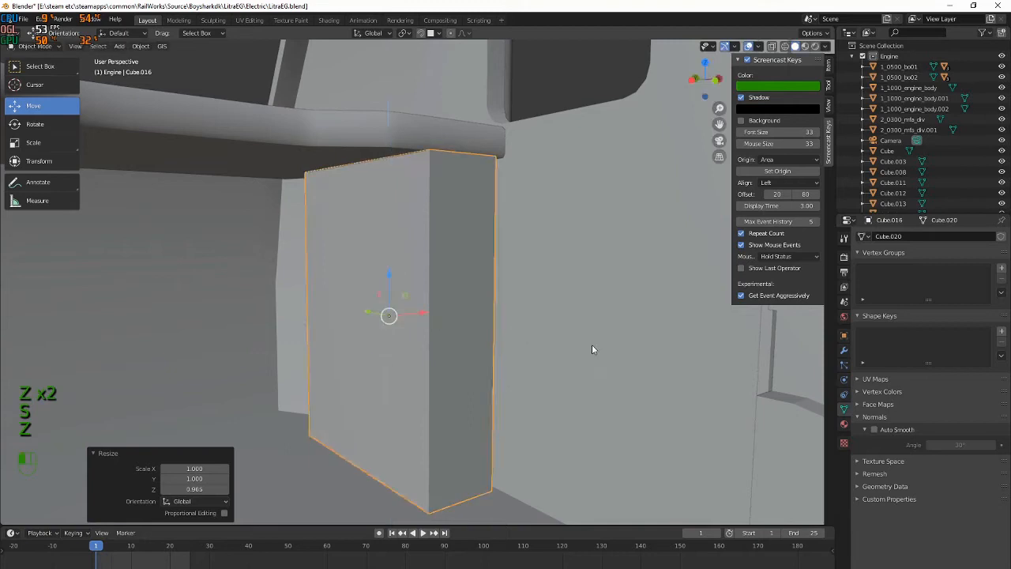
Shift the block about 0.046 m along Y and adjust it along X to align it with the slab's end
middle_click_drag(593, 347, 401, 340)
key("g")
key("y")
left_click(229, 316)
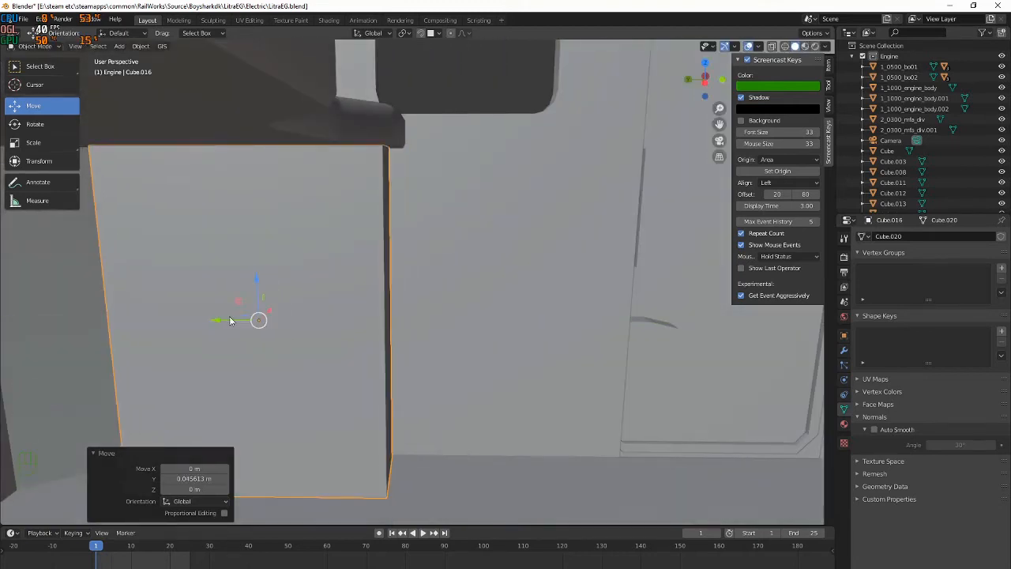
middle_click_drag(299, 326, 554, 303)
key("g")
key("x")
left_click(548, 311)
Select the block's inner vertical front edge in Edit Mode and compare the desk support with the EG_3106_1.JPG photo in the browser
key("Tab")
left_click(452, 274)
middle_click_drag(452, 274, 419, 258)
key("alt+Tab")
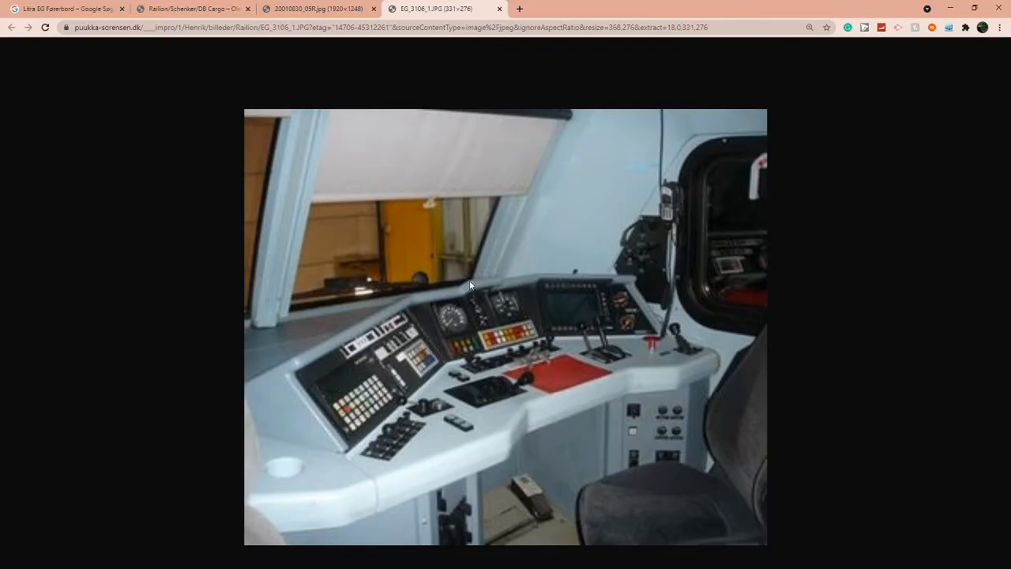
key("alt+Tab")
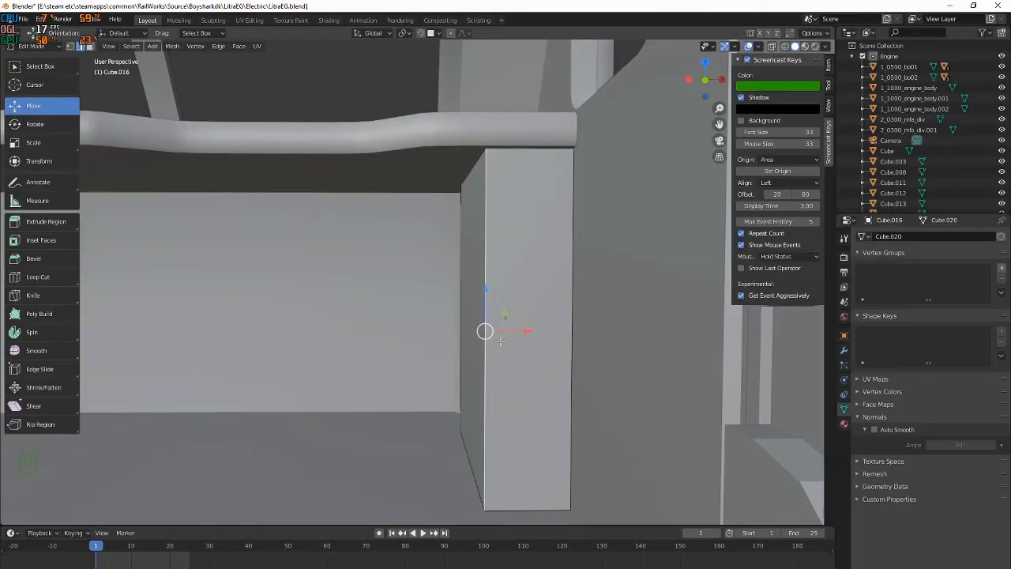
key("alt+Tab")
key("alt+Tab")
key("alt+Tab")
key("alt+Tab")
Extrude the selected vertical edge about 0.117 m in the negative X direction to form a front panel
key("e")
left_click(510, 330)
left_click_drag(511, 330, 468, 331)
middle_click_drag(468, 331, 506, 385)
middle_click_drag(451, 275, 467, 266)
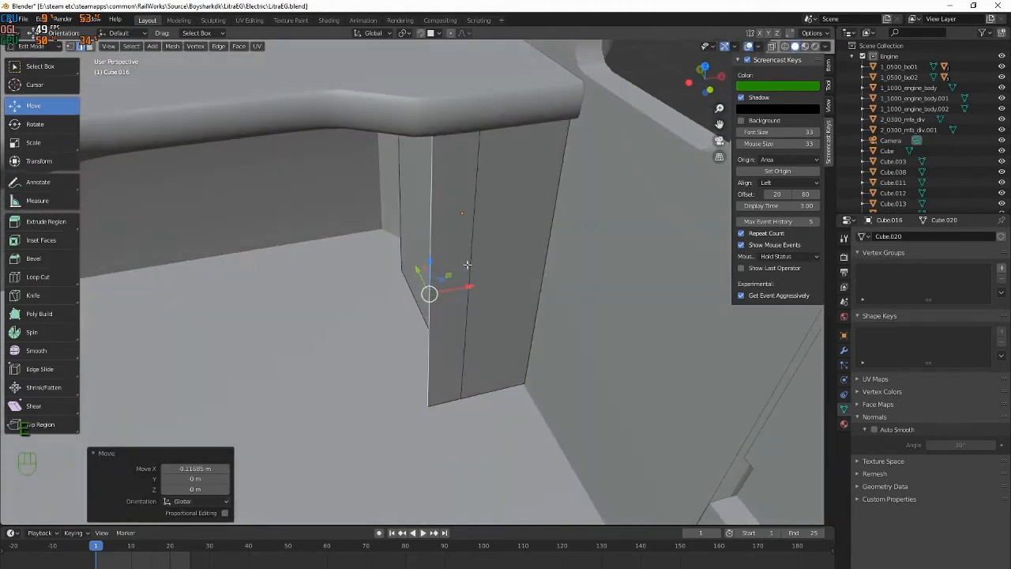
Reposition the extruded panel's free vertical edge along X and Y so the panel angles back beneath the slab's curved front
left_click(478, 264, "alt")
left_click_drag(502, 281, 379, 252)
left_click(427, 320)
middle_click_drag(390, 257, 428, 261, "shift")
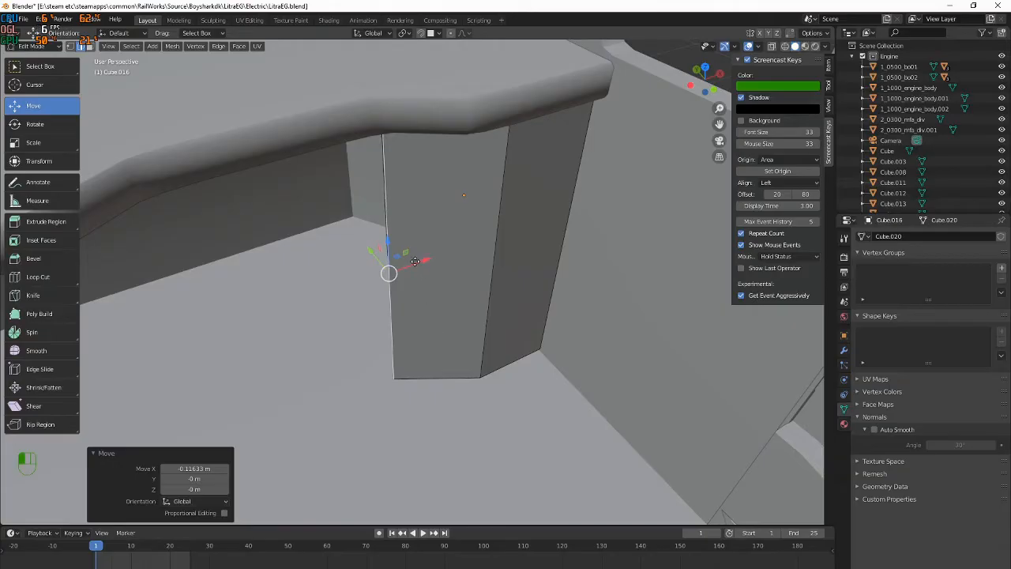
middle_click_drag(443, 237, 478, 224)
scroll(477, 223, "up", 4)
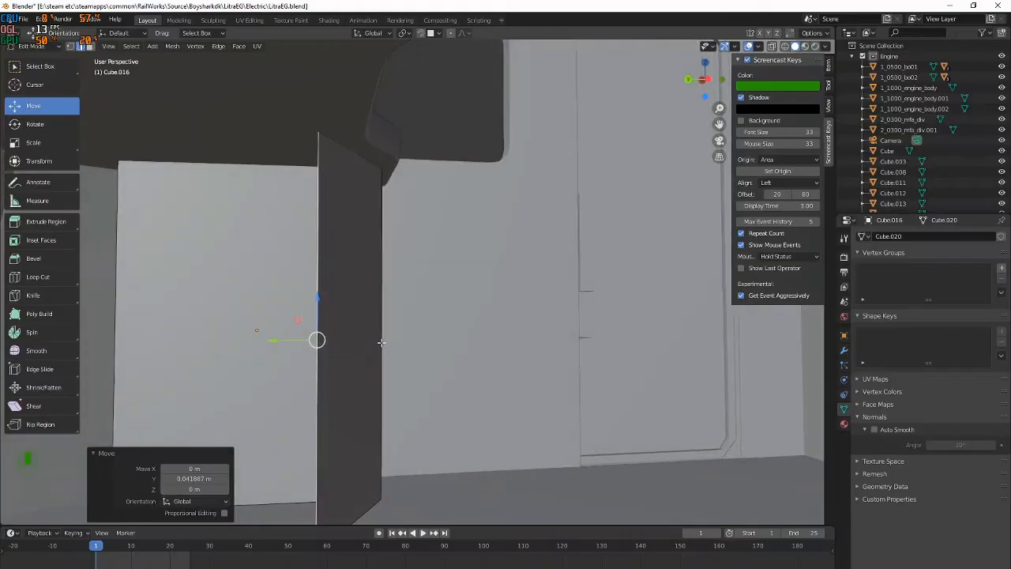
mouse_move(377, 343)
middle_mouse_down()
mouse_move(327, 357)
mouse_move(370, 339)
middle_mouse_up()
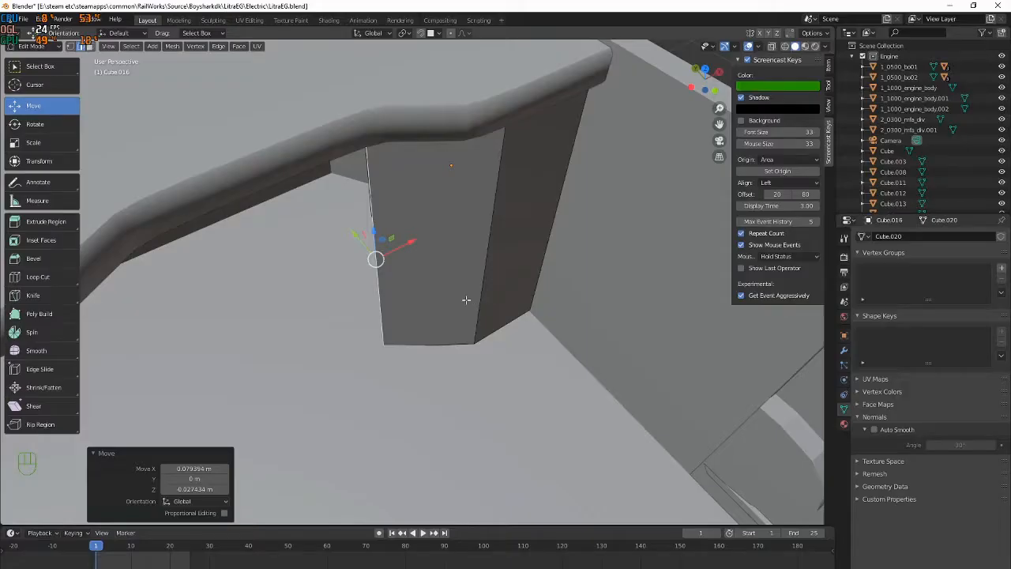
middle_click_drag(370, 338, 379, 336)
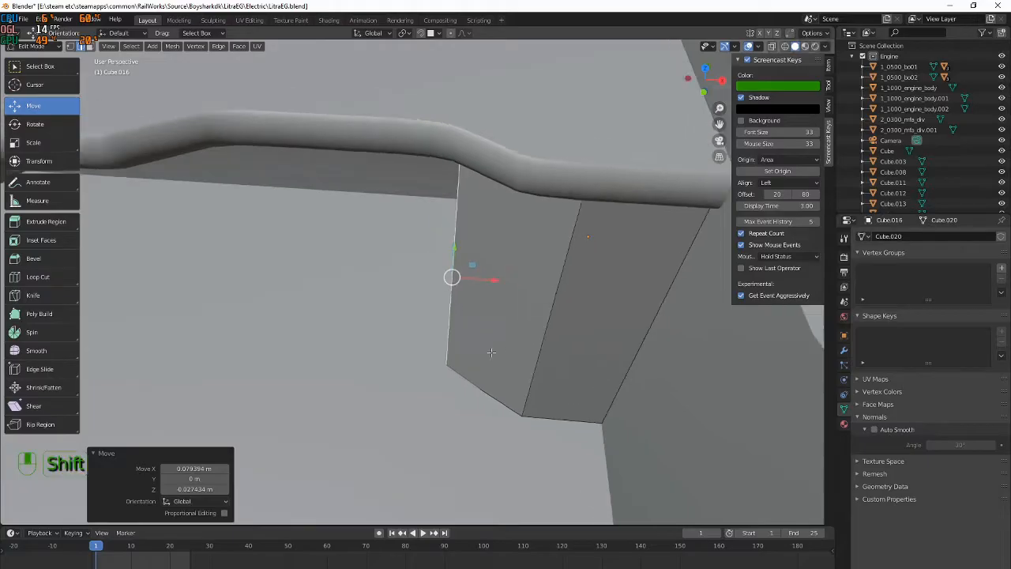
Select the front panels' top edges, flatten them with a Z scale of 0, and raise them to the slab's underside
middle_click_drag(474, 340, 478, 230)
left_click(555, 204, "shift")
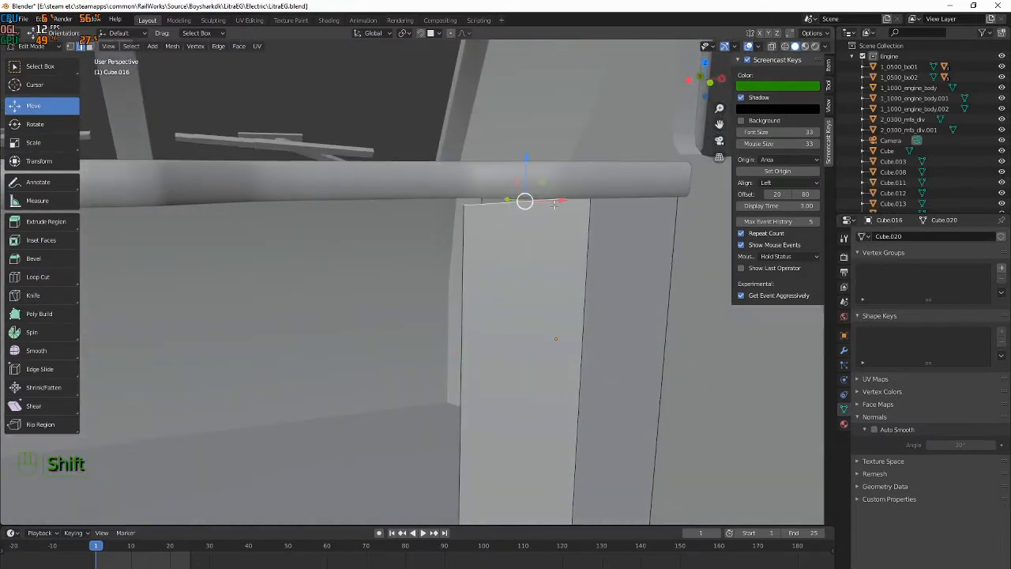
middle_click_drag(604, 199, 555, 201)
left_click(556, 201, "alt")
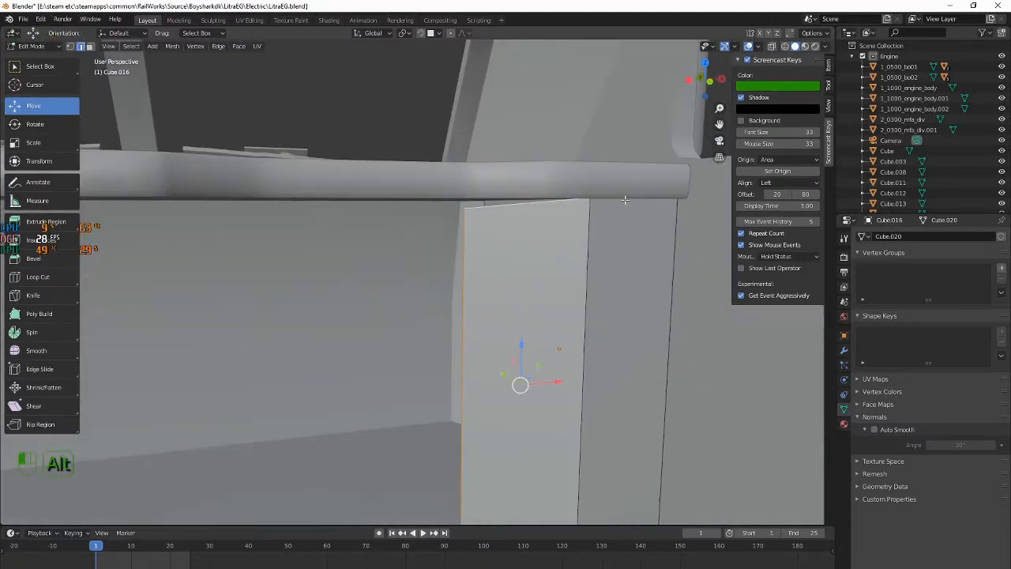
left_click(558, 204, "ctrl")
key("s")
key("z")
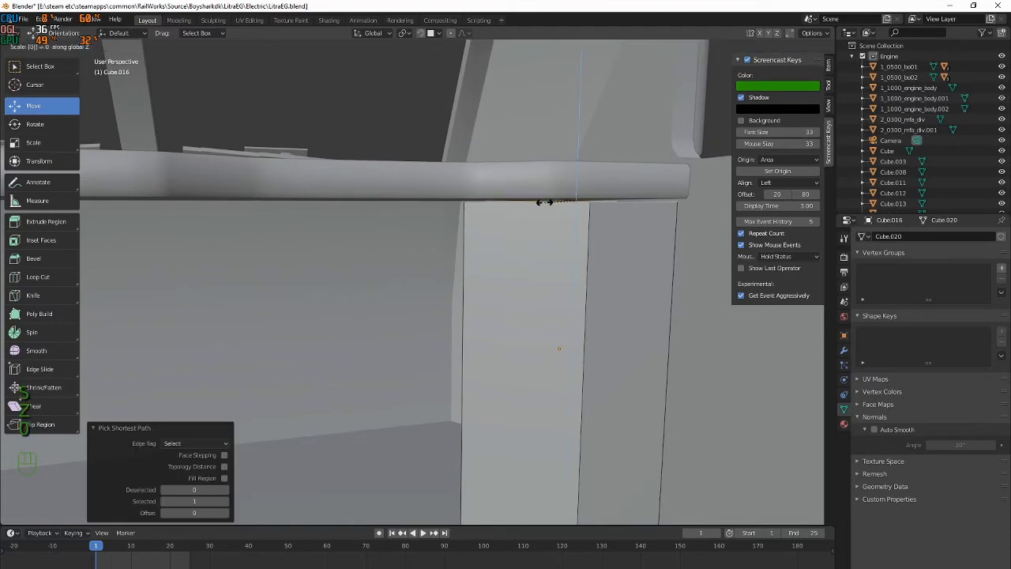
left_click(545, 202)
left_click_drag(577, 179, 579, 158)
key("ctrl+z")
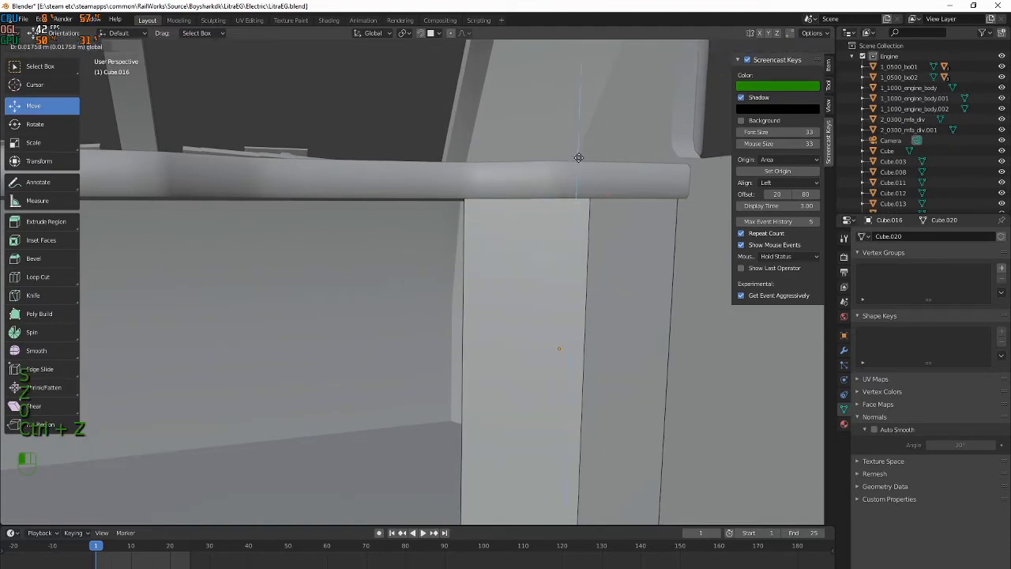
middle_click_drag(579, 158, 527, 220)
Select the front panels' bottom edges, flatten them with a Z scale of 0, and adjust their height at the cab floor
middle_click_drag(443, 450, 503, 308, "shift")
left_click(552, 468, "alt")
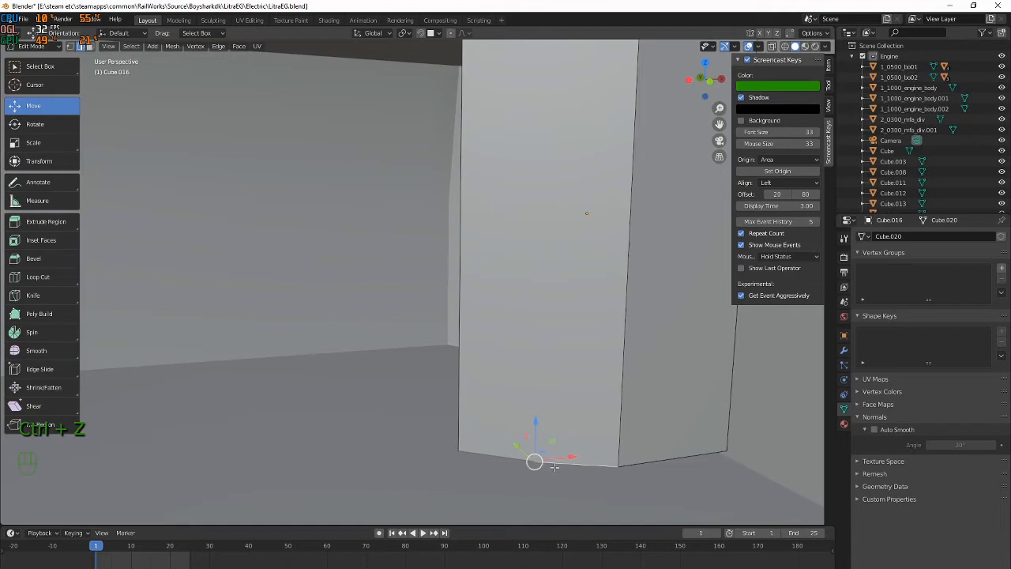
key("s")
key("z")
key("0")
key("Return")
key("g")
key("z")
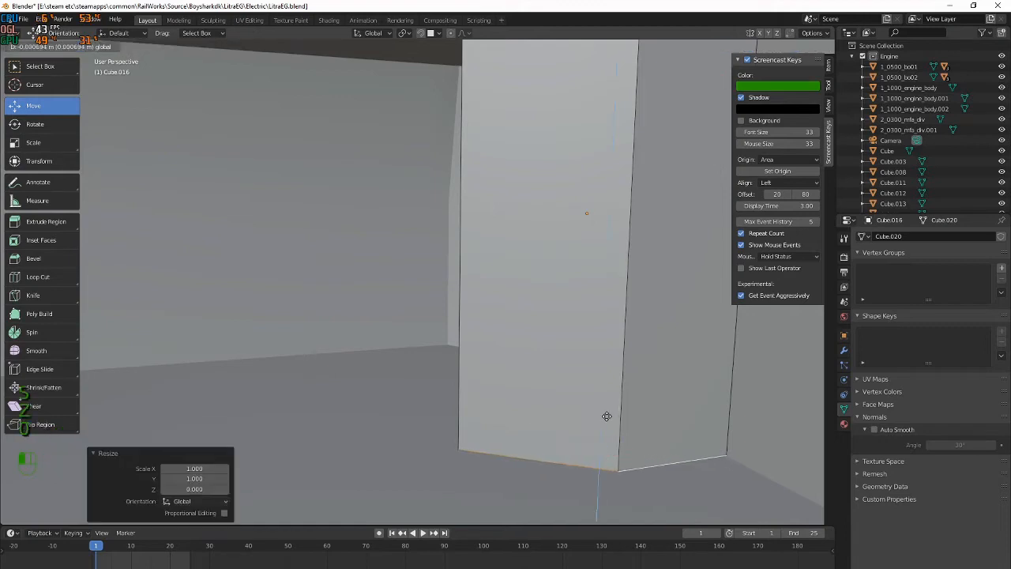
left_click_drag(616, 420, 616, 420)
Check the photo and extrude the angled panel's free vertical edge along Y to form a side panel under the desk
left_click(463, 341)
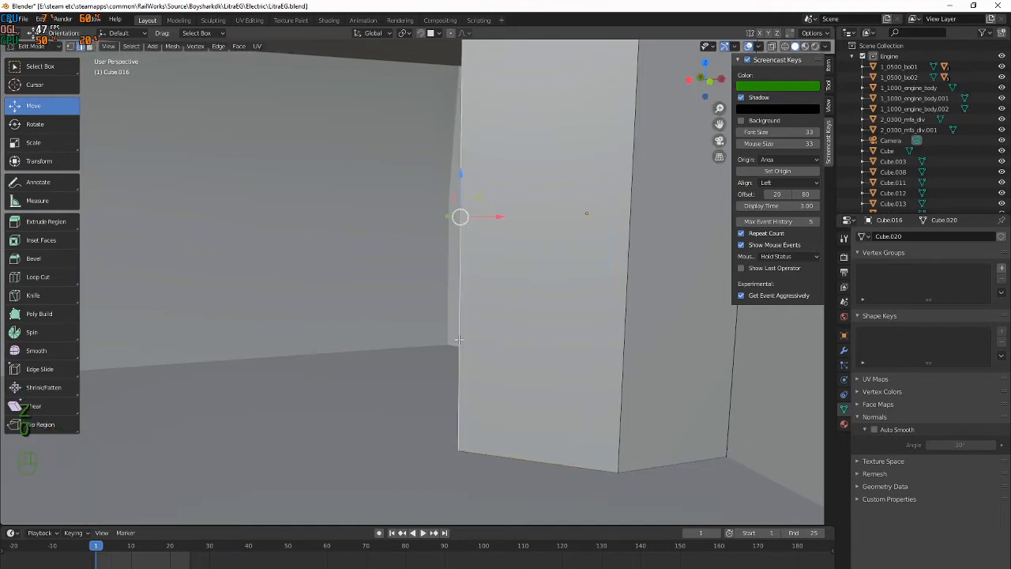
key("alt+Tab")
key("alt+Tab")
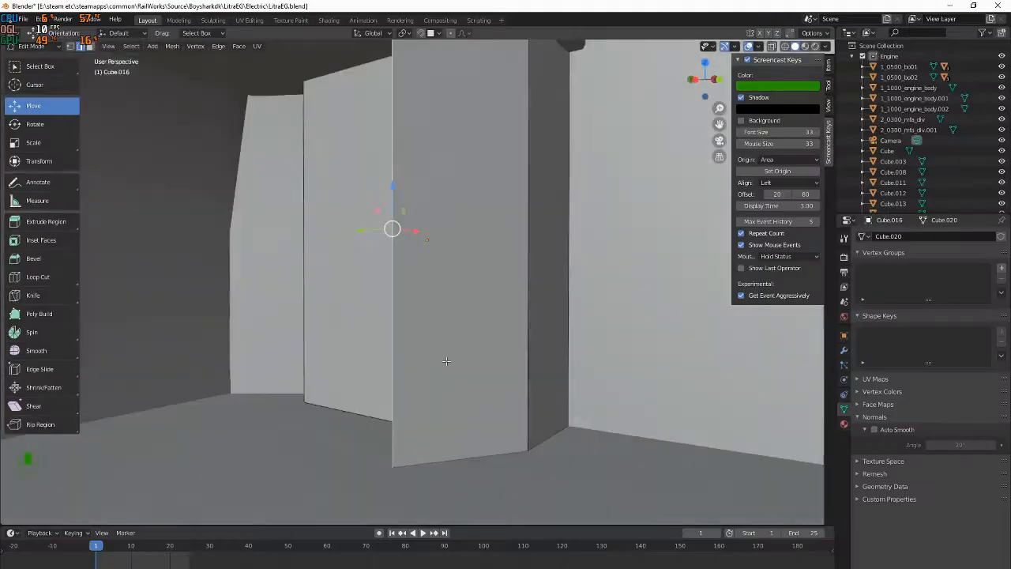
middle_click_drag(447, 357, 395, 311)
key("e")
right_click(395, 312)
left_click_drag(290, 230, 100, 230)
middle_click_drag(237, 239, 332, 261, "shift")
scroll(255, 242, "down", 5)
left_click_drag(361, 280, 346, 280)
Compare the side panel with the photo, undo its last shift, and move its free vertical edge farther along Y
key("alt+Tab")
key("alt+Tab")
middle_click_drag(520, 325, 481, 317)
scroll(496, 337, "down", 2)
key("alt+Tab")
key("alt+Tab")
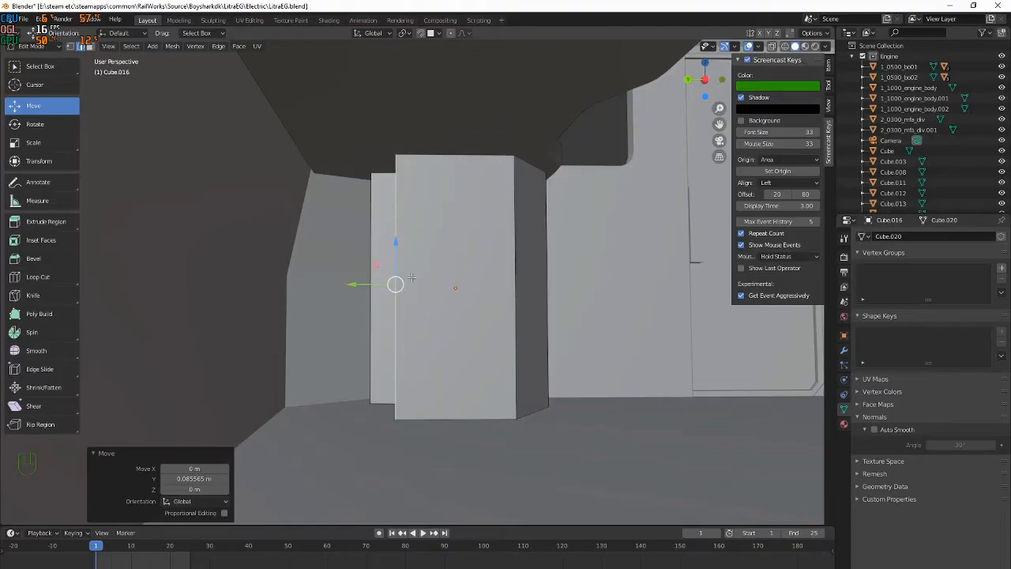
key("ctrl+z")
left_click_drag(355, 284, 313, 286)
Consult the EG_3106_1.JPG photo again and extrude the side panel's free edge in negative X to form a back panel under the desk
key("alt+Tab")
key("alt+Tab")
middle_click_drag(478, 298, 372, 295)
key("alt+Tab")
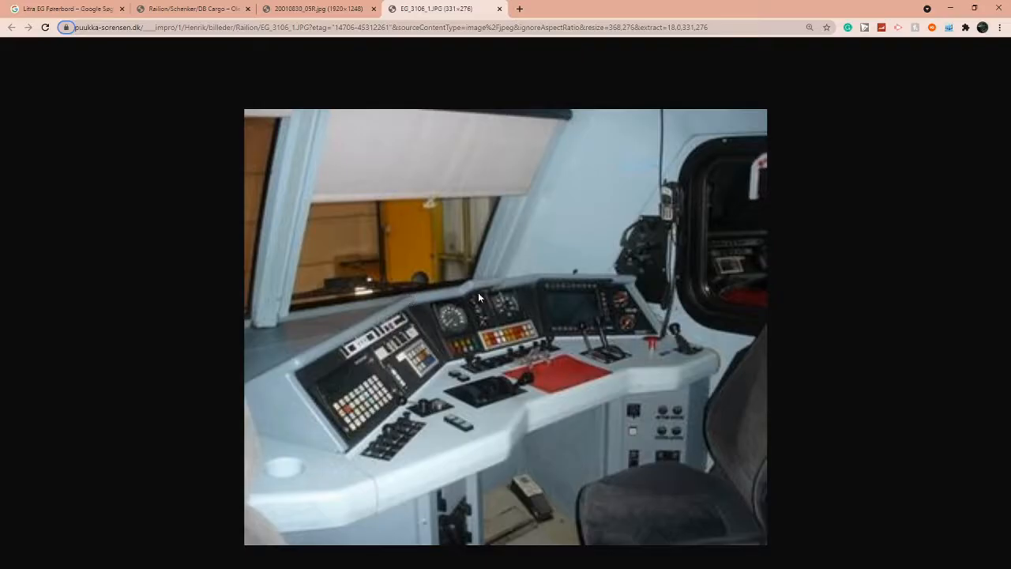
key("alt+Tab")
key("alt+Tab")
key("alt+Tab")
key("e")
key("x")
left_click_drag(325, 276, 323, 275)
middle_click_drag(419, 241, 466, 230)
middle_click_drag(490, 105, 503, 127, "shift")
Inspect the slab's mesh in Edit Mode, return to the support mesh, and move the back panel's free vertical edge about 0.026 m along X
key("Tab")
left_click(482, 140)
key("Tab")
key("Tab")
key("Tab")
middle_click_drag(505, 198, 468, 197)
middle_click_drag(467, 199, 482, 232, "shift")
key("Tab")
left_click(468, 234)
key("Tab")
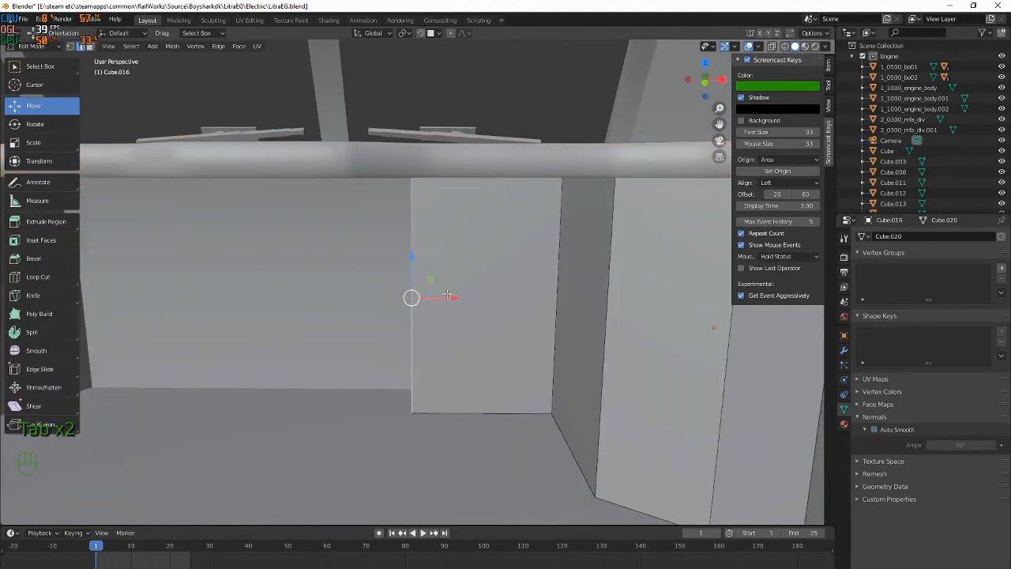
left_click_drag(450, 298, 459, 299)
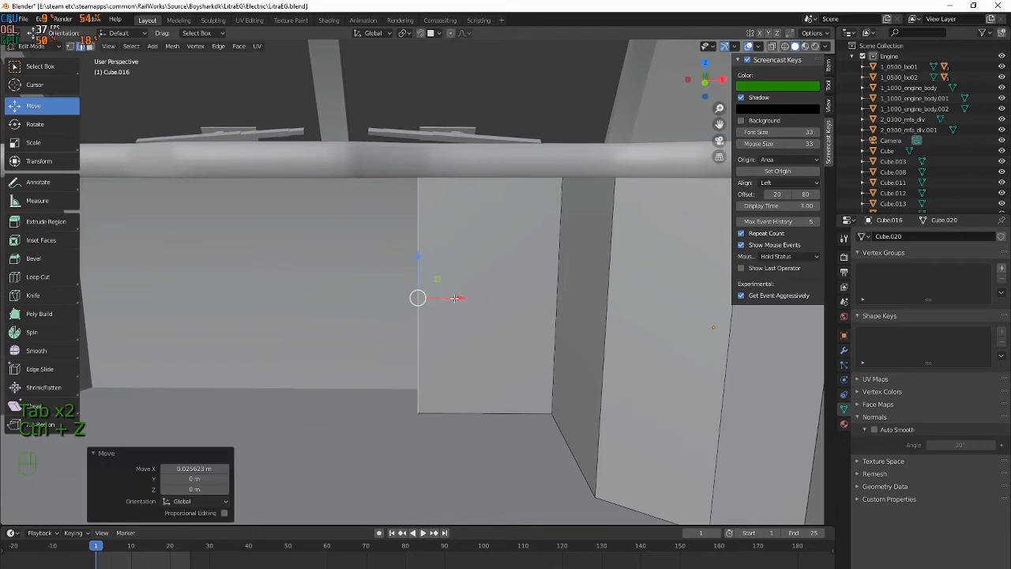
Extrude the back panel's free vertical edge and pull it forward along Y to form an opposite side panel under the desk
middle_click_drag(459, 299, 495, 313)
key("e")
right_click(410, 305)
left_click_drag(369, 274, 440, 366)
middle_click_drag(441, 367, 505, 334)
Align the new side panel's front edge with the cabinet's matching vertical edge by scaling both to 0 along Y
scroll(436, 305, "down", 5)
left_click(458, 310, "shift")
key("s")
key("x")
right_click(458, 310)
key("s")
key("y")
key("0")
left_click(459, 311)
Extrude the new side panel's front edge along negative X and pull it forward along Y to form an angled panel
middle_click_drag(496, 319, 379, 352)
left_click(390, 350)
scroll(390, 351, "down", 3)
scroll(392, 346, "up", 3)
key("e")
right_click(415, 304)
left_click_drag(417, 301, 322, 278)
middle_click_drag(324, 278, 440, 289)
left_click_drag(283, 358, 310, 378)
middle_click_drag(309, 378, 279, 370)
middle_click_drag(395, 335, 343, 330)
Examine the under-desk panels against the desk and cab in Object Mode, and return to editing the support mesh
key("Tab")
middle_click_drag(600, 165, 520, 168)
left_click(524, 86)
key("Tab")
key("Tab")
key("Tab")
middle_click_drag(145, 183, 437, 189, "shift")
middle_click_drag(560, 196, 429, 267, "shift")
key("Tab")
left_click(346, 269)
key("Tab")
middle_click_drag(343, 276, 492, 288, "shift")
Move the angled panel's free vertical edge along negative X and fine-tune its position beneath the desk slab
left_click_drag(476, 376, 457, 375)
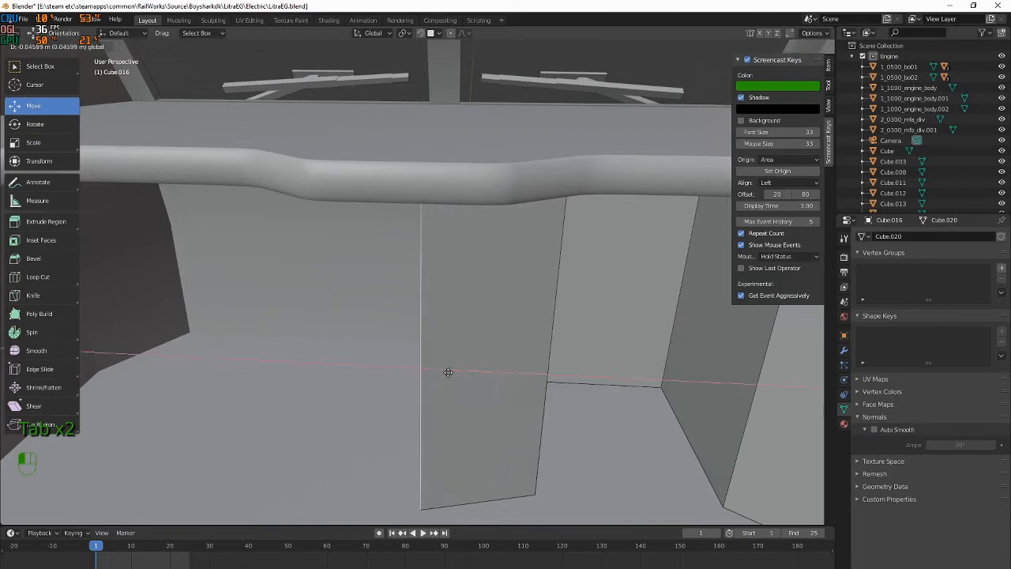
middle_click_drag(457, 375, 434, 368)
middle_click_drag(418, 367, 434, 368)
left_click_drag(408, 285, 429, 294)
left_click_drag(466, 325, 475, 324)
Line up the angled panel's free edge with the opposite cabinet's front edge by scaling the pair to 0
middle_click_drag(475, 323, 521, 269, "shift")
left_click(468, 259, "shift")
key("s")
key("x")
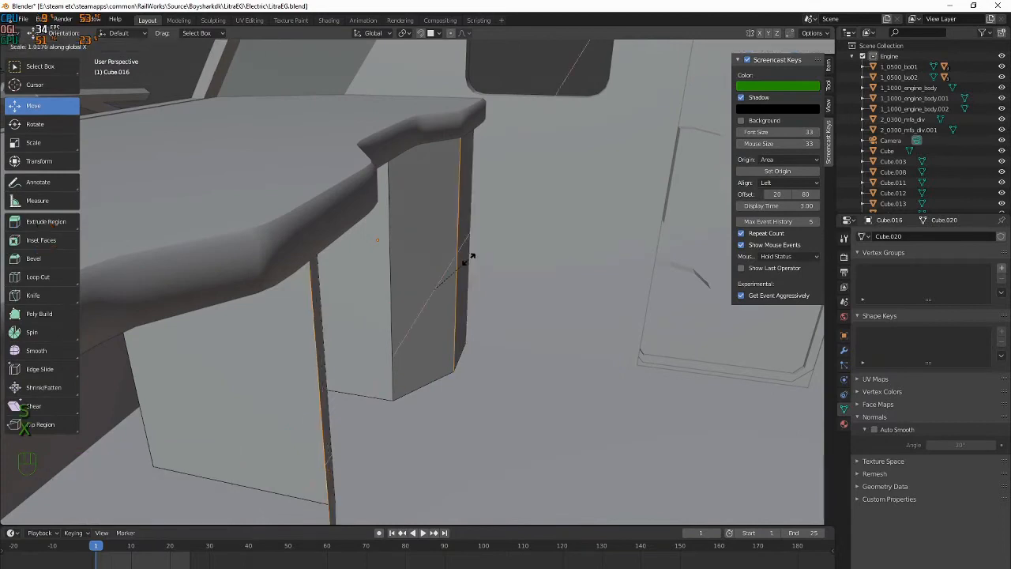
key("0")
key("Return")
Compare the panels around the footwell with the EG_3106_1.JPG photo and reopen the support mesh for editing
middle_click_drag(410, 291, 426, 418)
key("Tab")
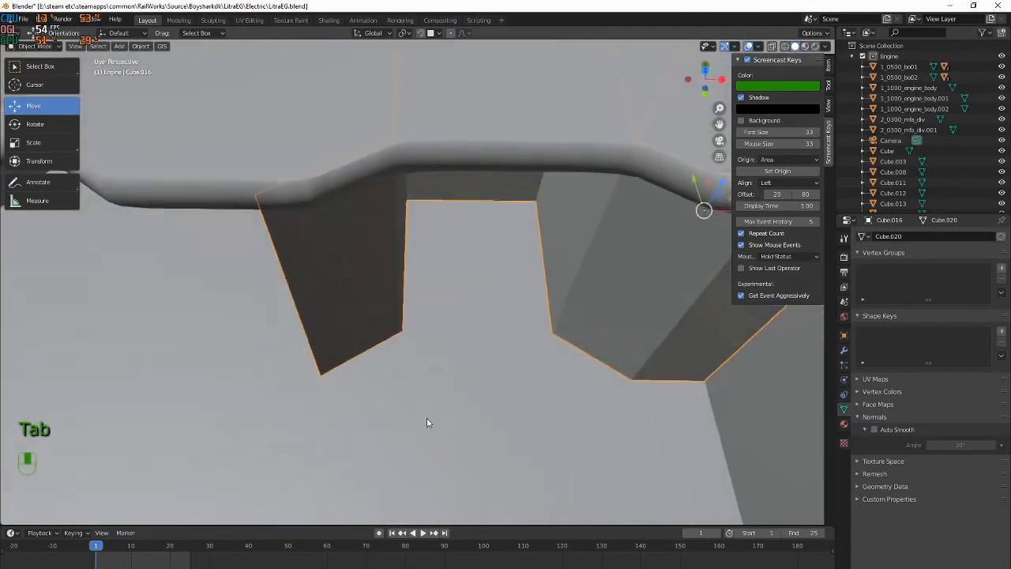
key("alt+Tab")
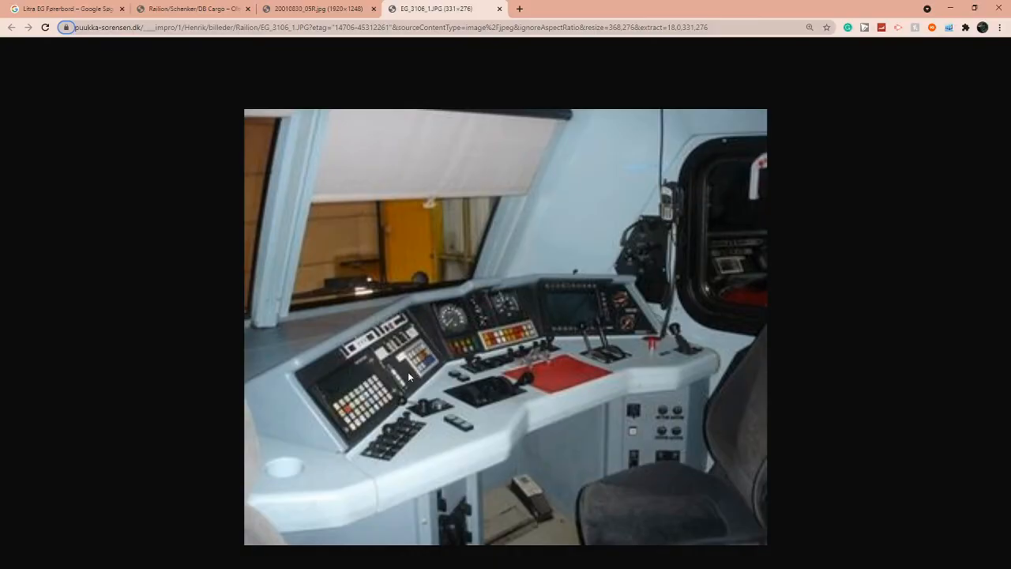
key("alt+Tab")
middle_click_drag(391, 387, 698, 346, "shift")
key("Tab")
key("alt+Tab")
key("alt+Tab")
Extrude the angled panel's free vertical edge about 0.244 m in negative X to form a front panel
middle_click_drag(724, 428, 612, 345)
scroll(636, 347, "up", 1)
key("e")
right_click(639, 347)
key("ctrl+z")
left_click_drag(593, 337, 514, 314)
middle_click_drag(603, 345, 483, 324, "shift")
Check the front panel against the cab photo and shift its free vertical edge slightly along negative X
key("alt+Tab")
key("alt+Tab")
key("alt+Tab")
key("alt+Tab")
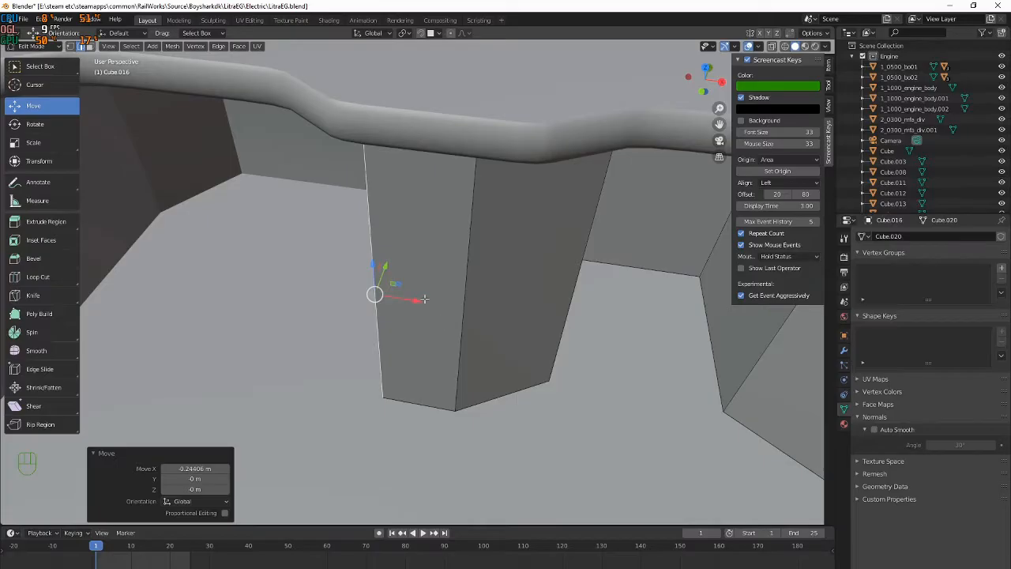
mouse_move(409, 297)
middle_mouse_down()
mouse_move(437, 289)
mouse_move(408, 292)
middle_mouse_up()
left_click_drag(395, 314, 388, 312)
Consult the cab photo again, adjust the front panel's free edge, and extrude it along Y for the next panel
middle_click_drag(403, 316, 527, 317, "shift")
key("alt+Tab")
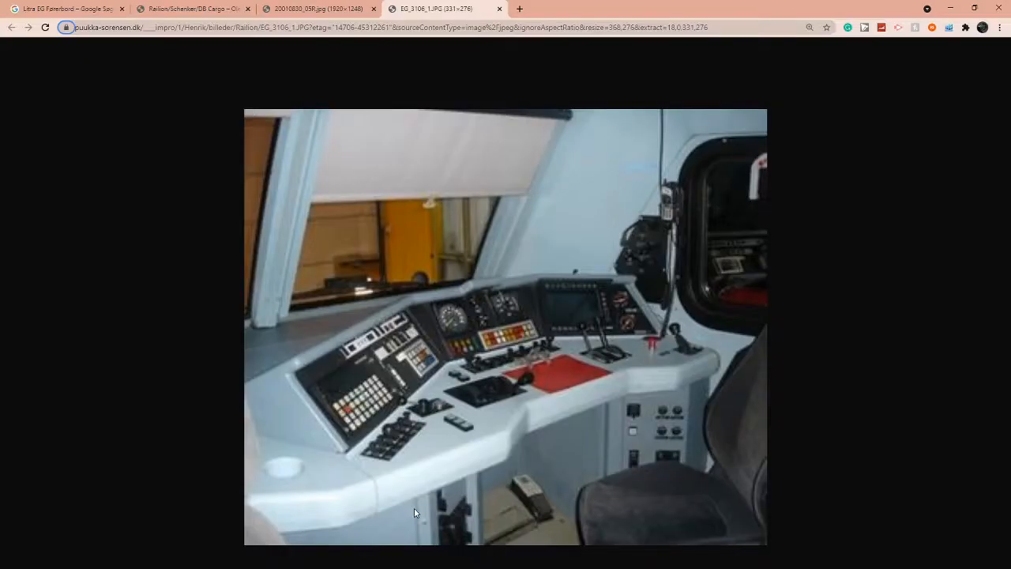
key("alt+Tab")
mouse_move(497, 346)
left_mouse_down()
mouse_move(524, 352)
mouse_move(470, 368)
mouse_move(508, 361)
left_mouse_up()
key("e")
right_click(508, 361)
middle_click_drag(508, 361, 481, 350)
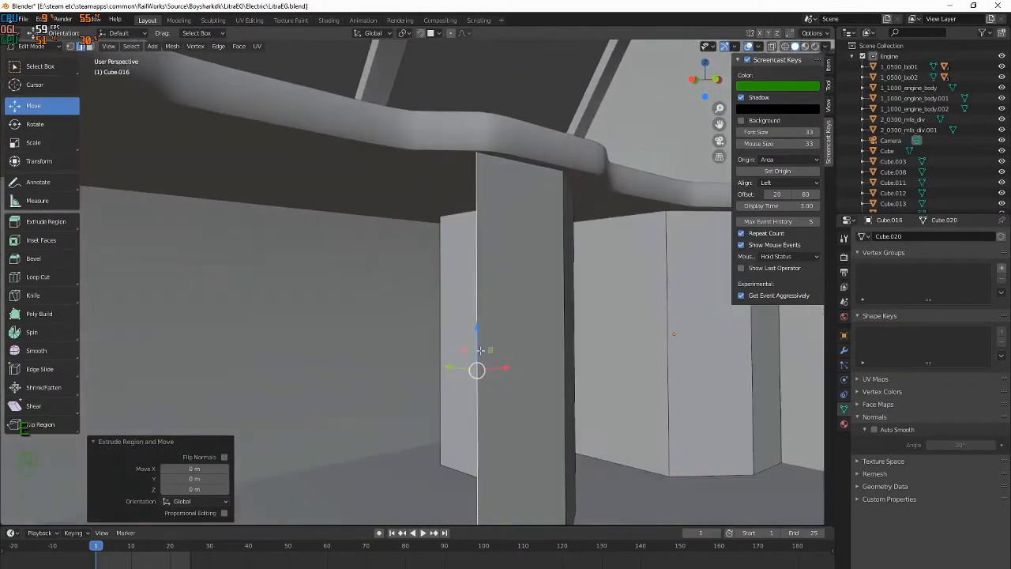
left_click_drag(436, 362, 405, 357)
Reposition the vertical edges of the front panel and the newly extruded panel to shape the support's corner
left_click(483, 356)
middle_click_drag(483, 355, 446, 360)
left_click_drag(529, 372, 545, 372)
middle_click_drag(454, 377, 477, 375)
left_click(474, 361)
left_click_drag(461, 358, 453, 339)
Align the new panel's free edge with the cabinet's matching vertical edge by scaling them to 0 along Y
middle_click_drag(453, 339, 426, 294)
left_click(342, 274, "shift")
left_click(585, 286, "shift")
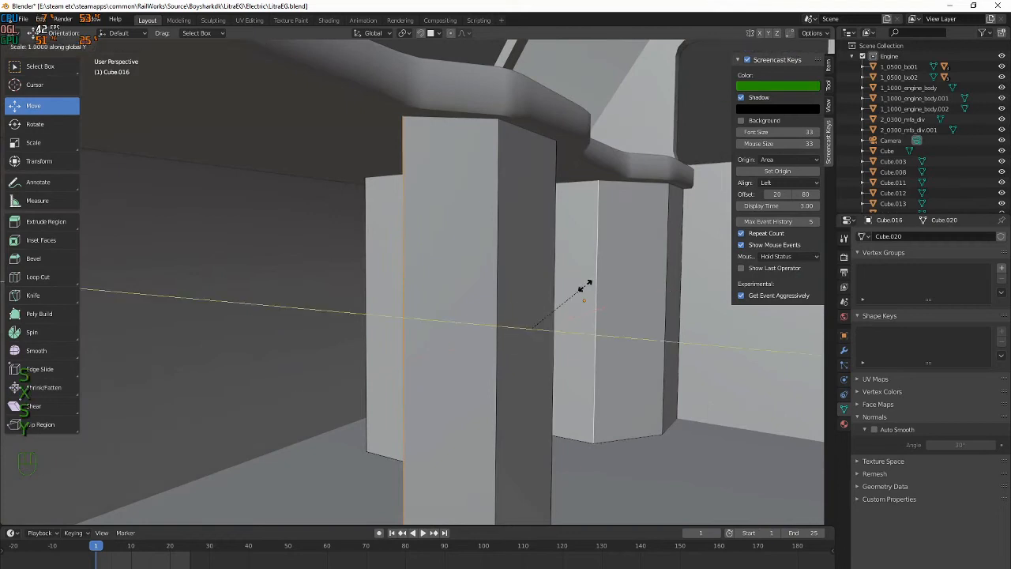
key("0")
left_click(585, 286)
Adjust the middle support's vertical edges along X, moving the free edge about 0.026 m in negative X
middle_click_drag(585, 288, 454, 318)
left_click_drag(327, 305, 317, 305)
left_click(356, 312)
middle_click_drag(364, 314, 336, 309)
key("e")
key("ctrl+z")
left_click(405, 307)
left_click_drag(467, 309, 448, 306)
middle_click_drag(449, 306, 468, 319)
left_click_drag(466, 324, 455, 331)
middle_click_drag(456, 331, 450, 337)
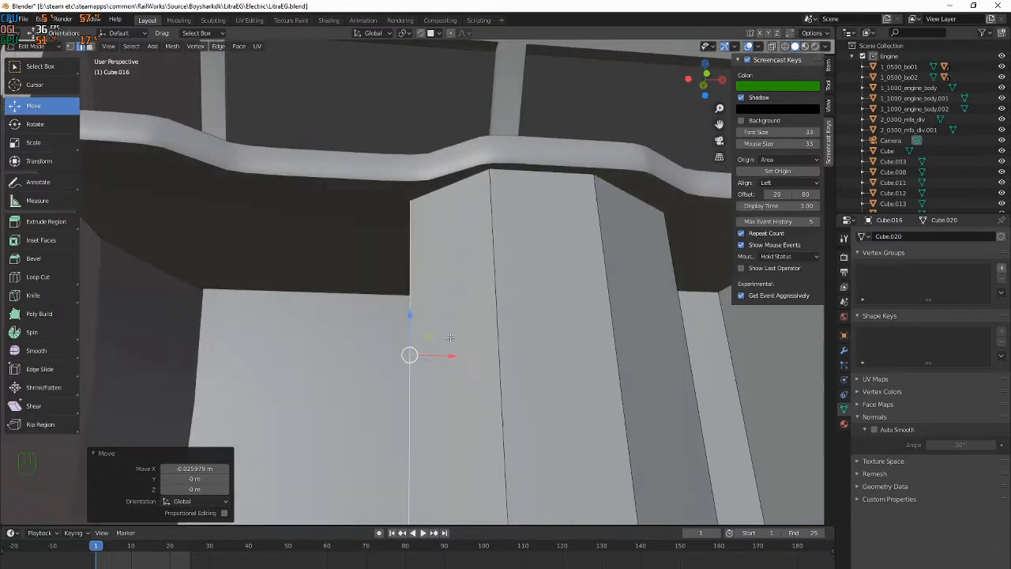
Move the edge between the angled and front panels about 0.022 m along X and shift the free edge likewise
mouse_move(435, 356)
left_mouse_down()
mouse_move(425, 353)
mouse_move(441, 354)
left_mouse_up()
middle_click_drag(441, 353, 527, 351)
left_click_drag(527, 351, 561, 355)
mouse_move(560, 355)
middle_mouse_down()
mouse_move(514, 334)
mouse_move(544, 350)
middle_mouse_up()
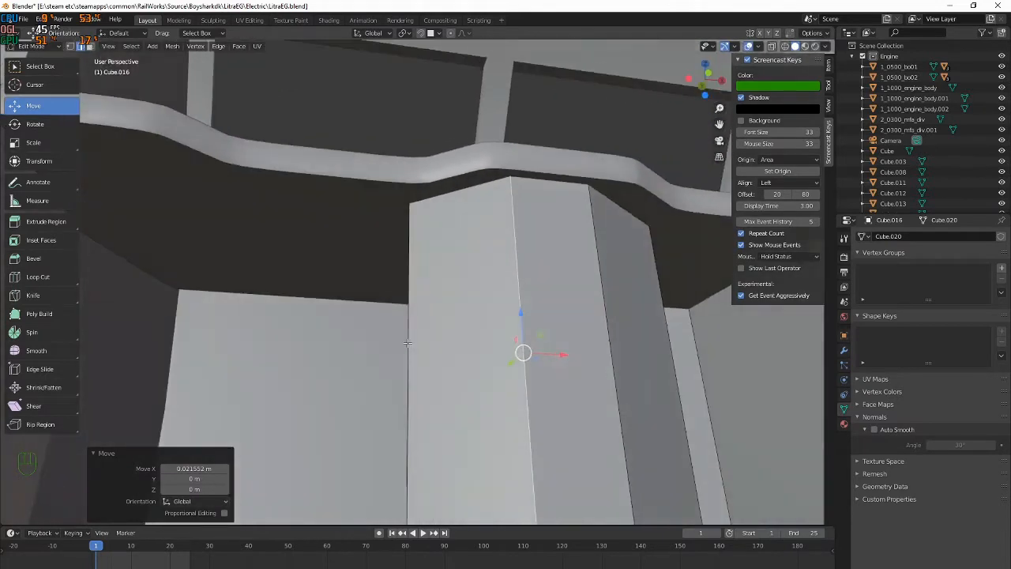
left_click(410, 356)
left_click_drag(447, 357, 466, 357)
Narrow the front panel by moving its corner edge farther along X, and move the free edge about 0.052 m along X
left_click(525, 358)
left_click_drag(549, 358, 622, 358)
left_click(544, 337)
left_click(430, 331)
middle_click_drag(430, 331, 447, 370)
left_click_drag(443, 326, 461, 324)
Pull the support's free vertical edge deep along Y toward the back panel to form a long side panel
middle_click_drag(461, 325, 546, 360)
middle_click_drag(545, 360, 430, 278, "shift")
scroll(531, 309, "up", 4)
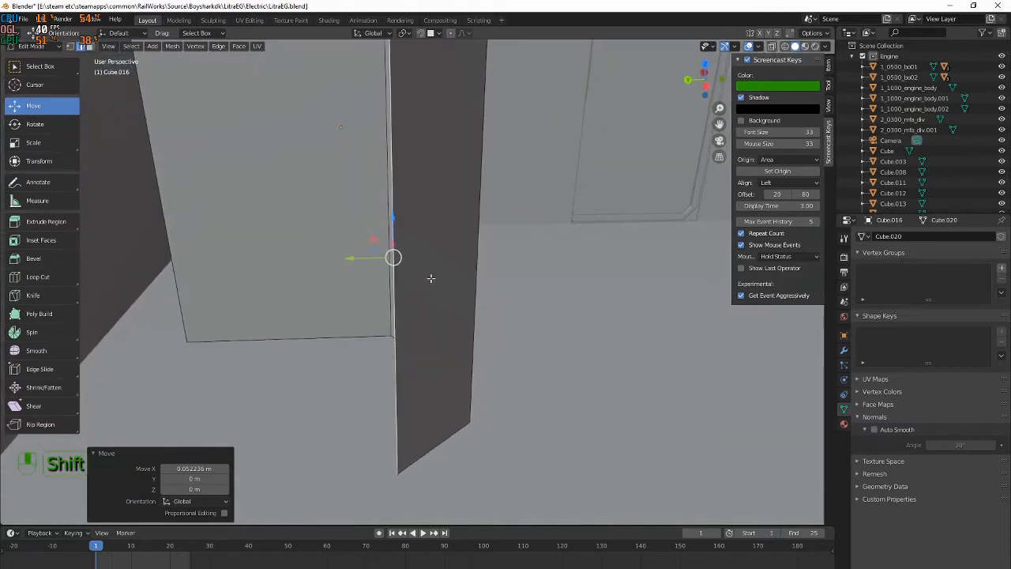
left_click_drag(360, 256, 128, 257)
middle_click_drag(196, 258, 378, 256, "shift")
left_click_drag(294, 262, 221, 274)
middle_click_drag(332, 270, 456, 261, "shift")
Align the long side panel's rear edge with the back panel's edge by scaling both to 0 along Y
left_click(398, 248, "shift")
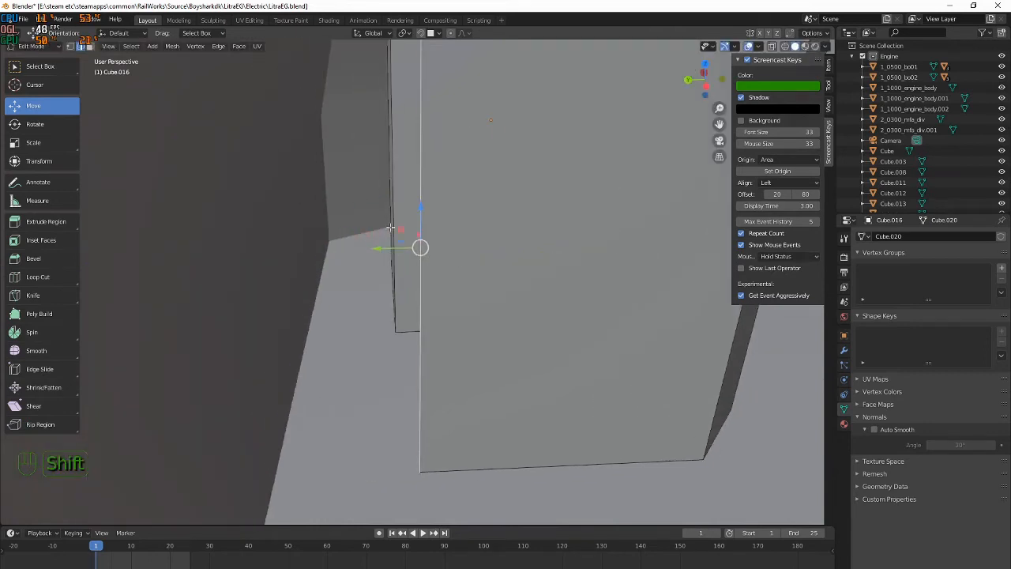
key("s")
key("y")
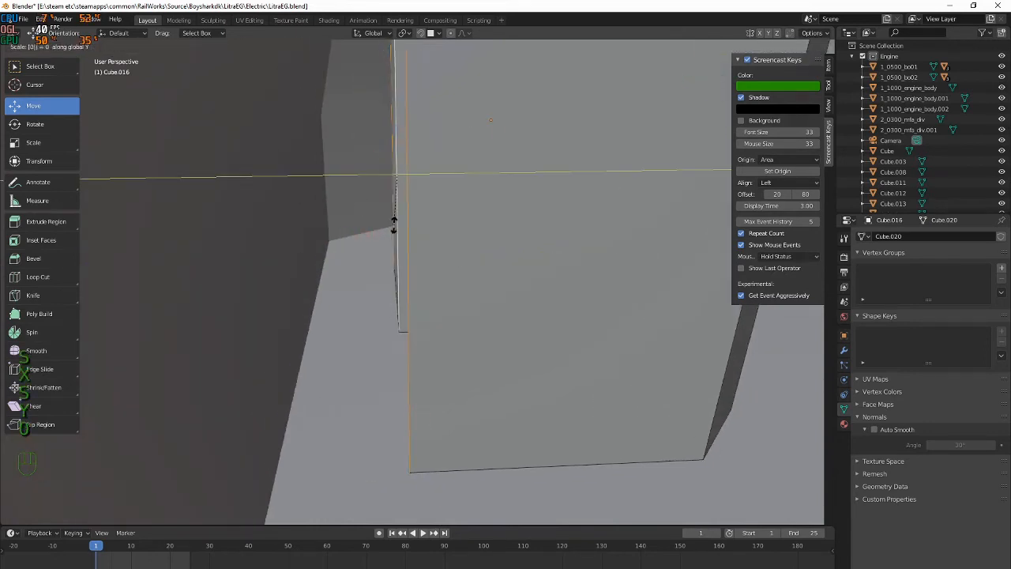
key("0")
left_click(408, 252)
Extend the support from its rear edge along negative X as a second back panel and fine-tune its free edge
middle_click_drag(372, 196, 514, 282)
left_click_drag(515, 281, 305, 293)
middle_click_drag(305, 294, 322, 276)
middle_click_drag(322, 277, 439, 262, "shift")
scroll(426, 259, "down", 2)
left_click_drag(437, 262, 447, 260)
middle_click_drag(447, 261, 477, 266)
left_click_drag(403, 254, 427, 267)
Pull the second back panel's outer edge forward about 0.26 m in negative Y to form a side panel
middle_click_drag(426, 267, 406, 278)
scroll(348, 289, "up", 3)
left_click_drag(405, 278, 322, 324)
scroll(323, 324, "up", 2)
middle_click_drag(322, 324, 553, 230, "shift")
middle_click_drag(553, 230, 553, 373, "shift")
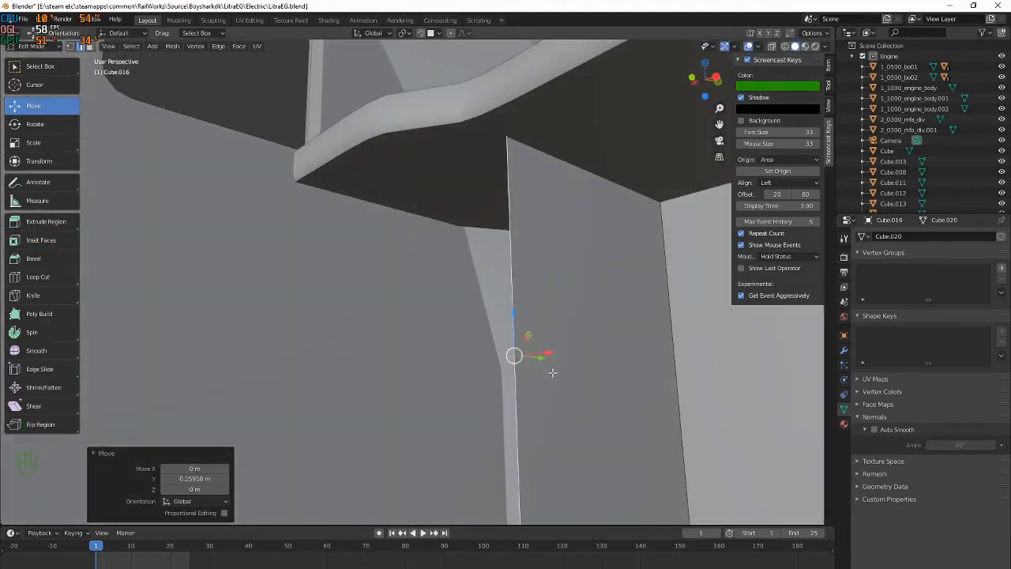
Move the side panel's front edge about 0.064 m in negative Y, and shift its front and rear edges along negative X
left_click_drag(553, 364, 515, 356)
middle_click_drag(515, 357, 388, 342)
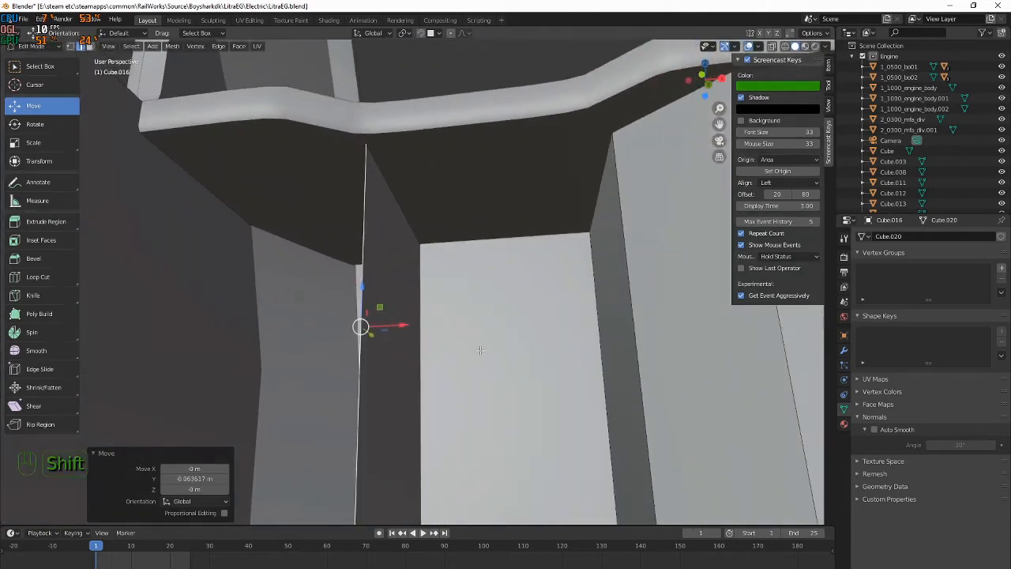
left_click(428, 350, "shift")
left_click_drag(437, 350, 414, 349)
Extrude the side panel's front edge and shift it in negative Y and negative X to form an angled panel
left_click(340, 309)
key("e")
right_click(340, 309)
middle_click_drag(340, 309, 356, 374)
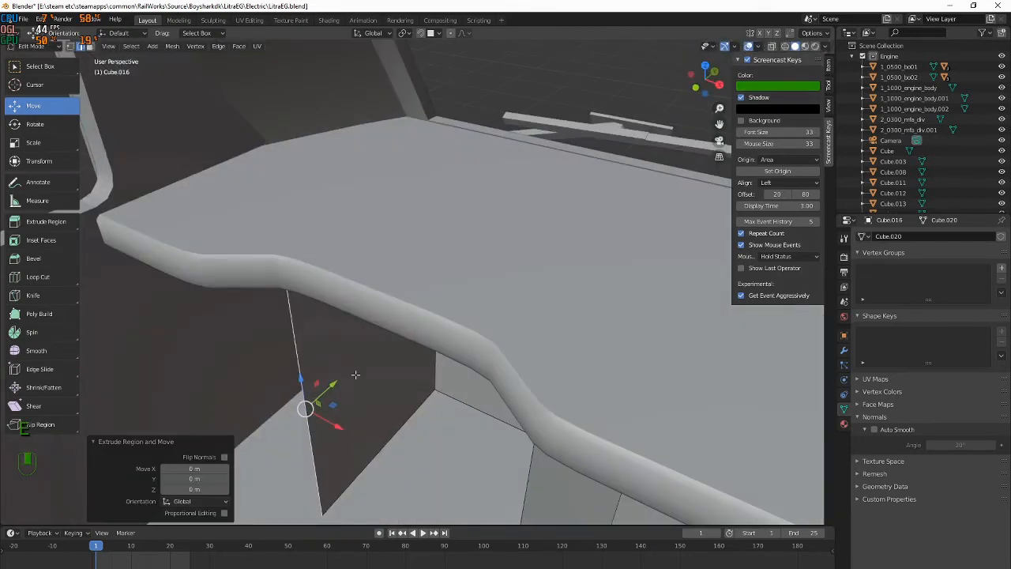
left_click_drag(332, 381, 298, 413)
left_click_drag(307, 462, 265, 437)
Align the angled panel's free edge with the middle support's edge by scaling both to 0
middle_click_drag(537, 491, 478, 350, "shift")
left_click(475, 353, "shift")
middle_click_drag(560, 380, 495, 323)
scroll(607, 348, "up", 3)
middle_click_drag(358, 318, 676, 331)
key("s")
key("x")
key("0")
left_click(394, 328)
Extrude the angled panel's free edge along negative X as the outer cabinet's front and fine-tune the new edge's X position
left_click(323, 302)
key("e")
right_click(324, 303)
left_click_drag(357, 317, 235, 309)
middle_click_drag(235, 309, 304, 256)
middle_click_drag(281, 224, 372, 180)
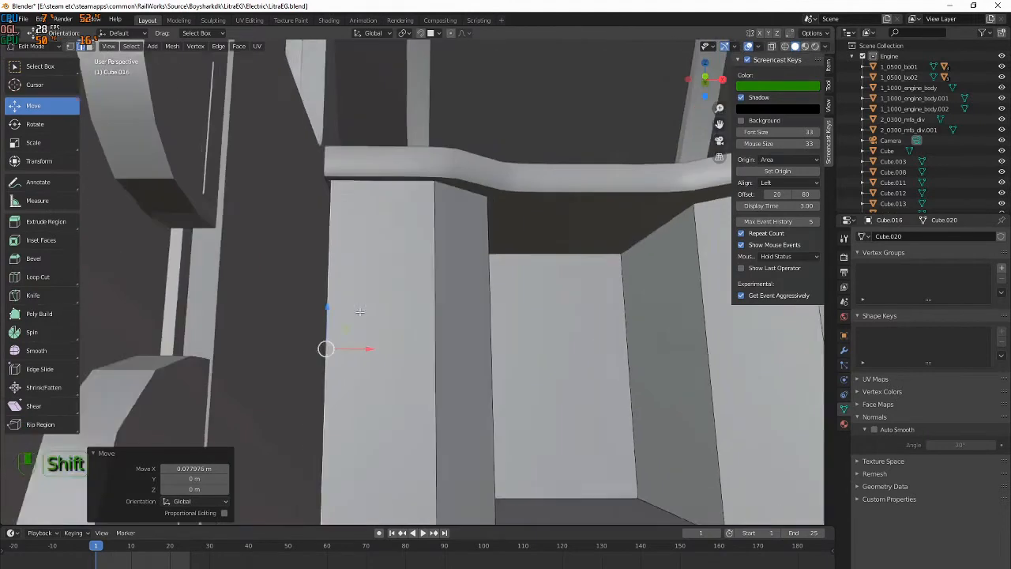
Leave mesh editing, select the desk slab, and shift it along X over the cabinets
key("Tab")
left_click(376, 177)
middle_click_drag(664, 320, 749, 404)
middle_click_drag(749, 405, 601, 357, "shift")
key("g")
key("x")
left_click(761, 383)
Scale the desk slab by 1.012 along X and readjust its X position so it covers the outer cabinets
key("g")
key("x")
key("s")
left_click(613, 358)
middle_click_drag(326, 335, 125, 350, "shift")
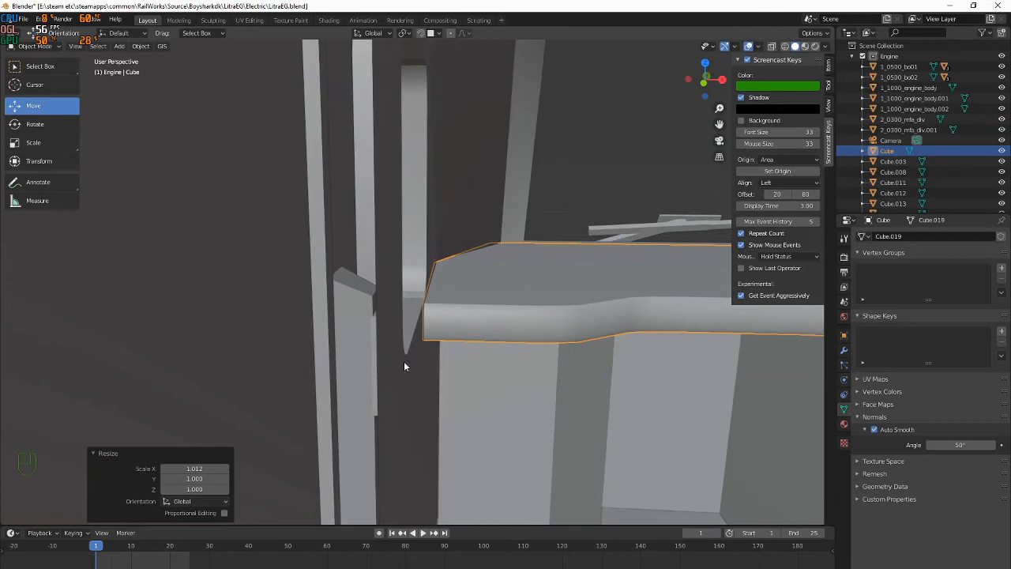
key("g")
key("x")
left_click(403, 362)
Examine the outer cabinets' and middle support's panel edges beneath the desk slab
middle_click_drag(517, 376, 475, 308, "shift")
middle_click_drag(476, 308, 463, 268)
left_click(462, 269)
key("Tab")
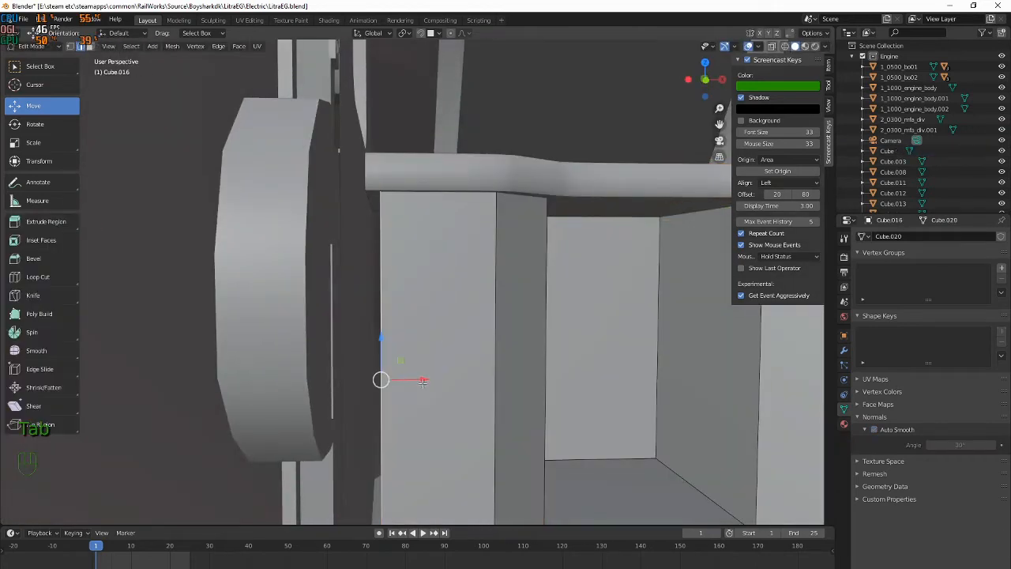
middle_click_drag(423, 382, 464, 304, "shift")
key("Tab")
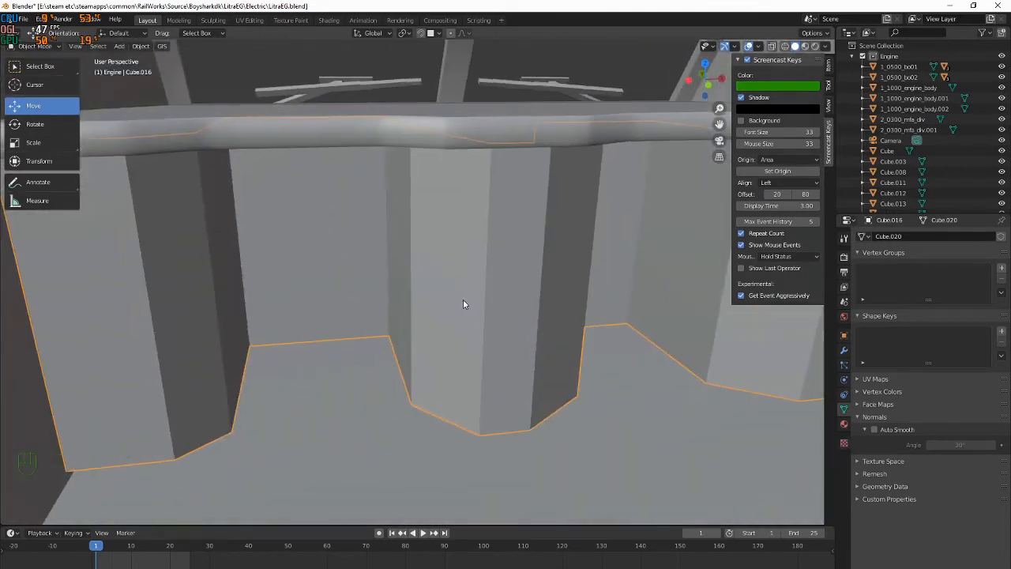
middle_click_drag(292, 278, 403, 309)
key("Tab")
left_click(655, 357)
middle_click_drag(654, 357, 614, 392)
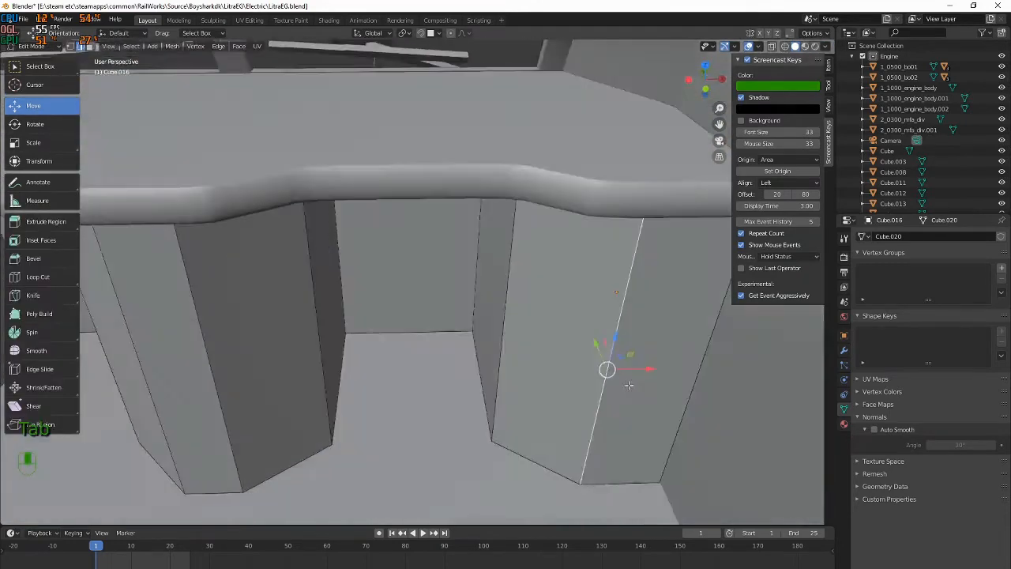
Compare the modelled cabinets and footwell with the EG_3106_1.JPG cab photo in the browser
key("alt+Tab")
key("alt+Tab")
key("alt+Tab")
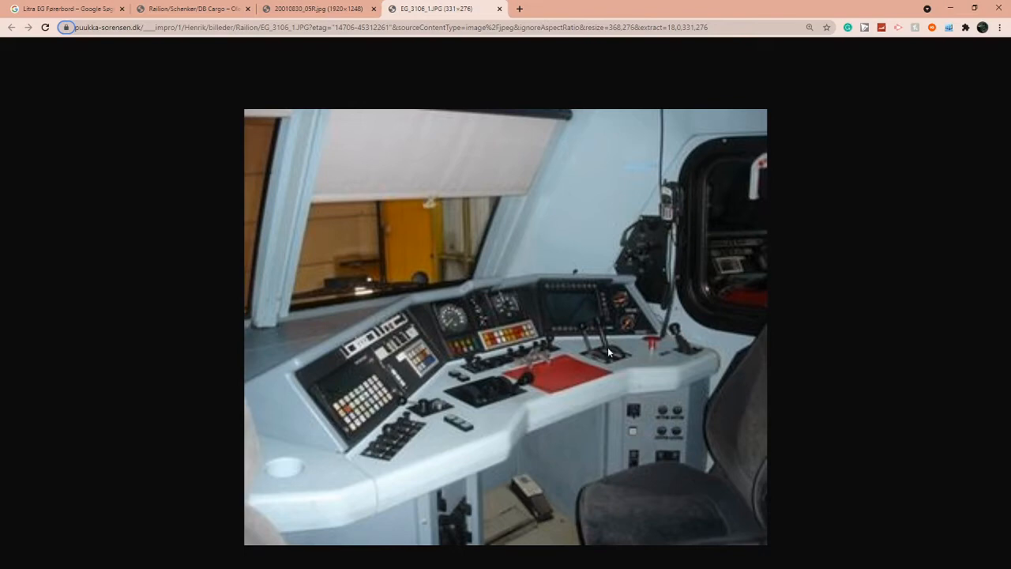
key("alt+Tab")
middle_click_drag(244, 325, 420, 340, "shift")
key("alt+Tab")
key("alt+Tab")
middle_click_drag(430, 355, 526, 260)
key("Tab")
middle_click_drag(500, 215, 400, 271, "shift")
scroll(456, 307, "down", 4)
scroll(456, 307, "up", 2)
key("alt+Tab")
key("alt+Tab")
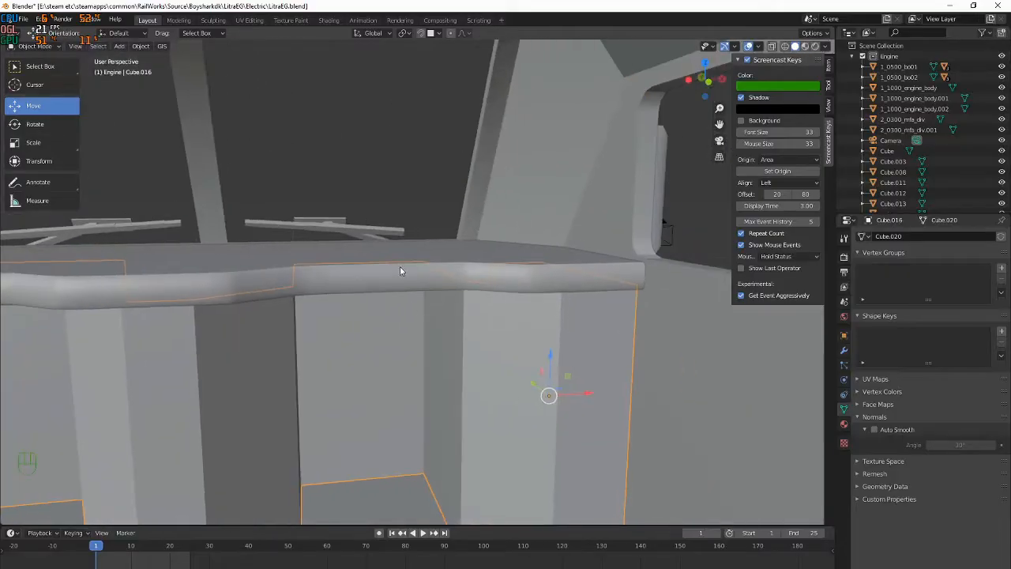
Inspect the desk slab's driver side and study the instrument console on the desk in the cab photo
left_click(490, 278)
left_click(504, 294)
left_click(506, 282)
left_click(517, 316)
left_click(522, 289)
middle_click_drag(527, 322, 512, 337)
left_click(486, 380)
left_click(484, 322)
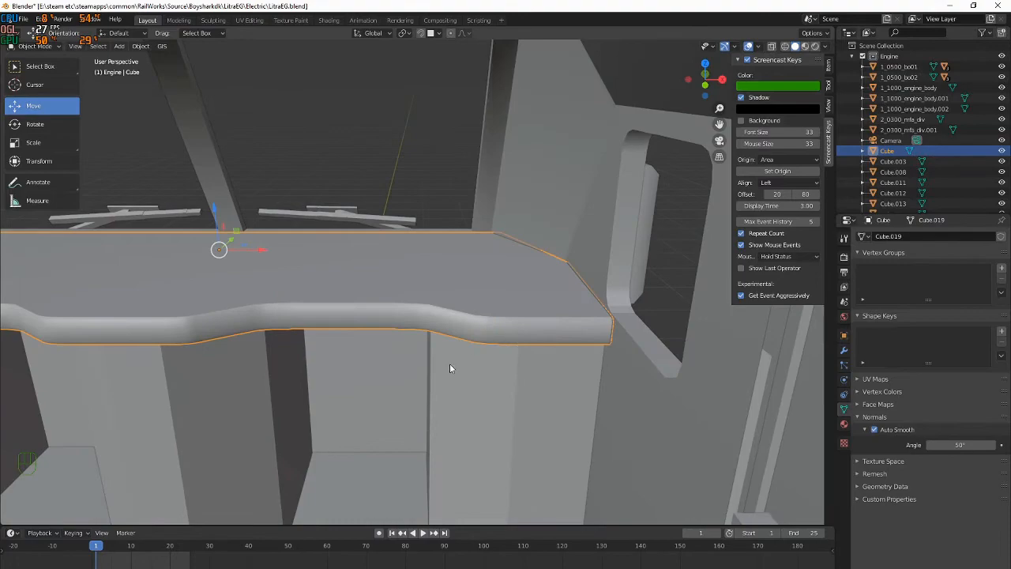
key("alt+Tab")
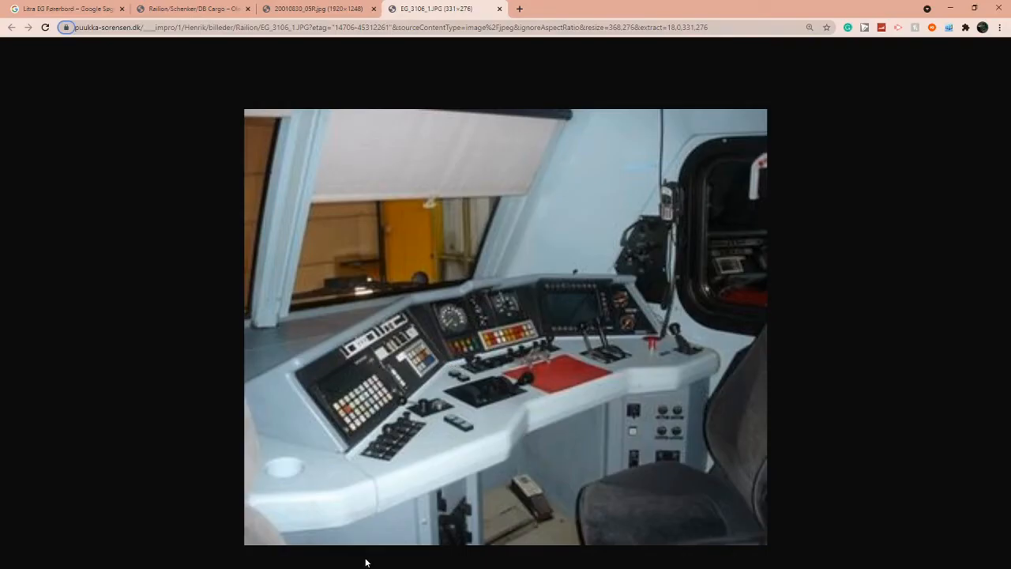
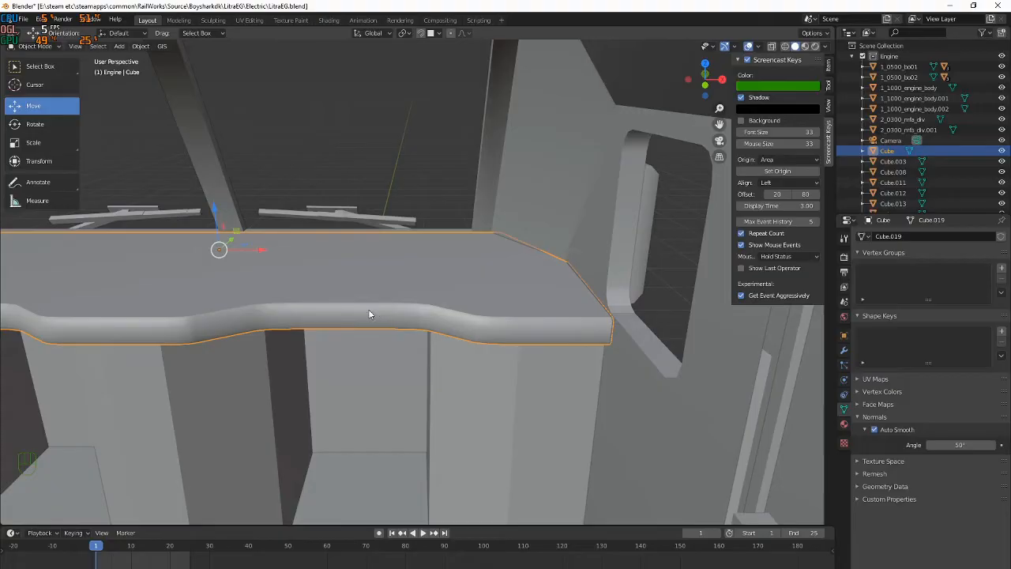
Add a 2 m cube for the console, then lower it along Z and move it along Y into the cab
middle_click_drag(368, 309, 403, 190)
key("shift+a")
mouse_move(427, 190)
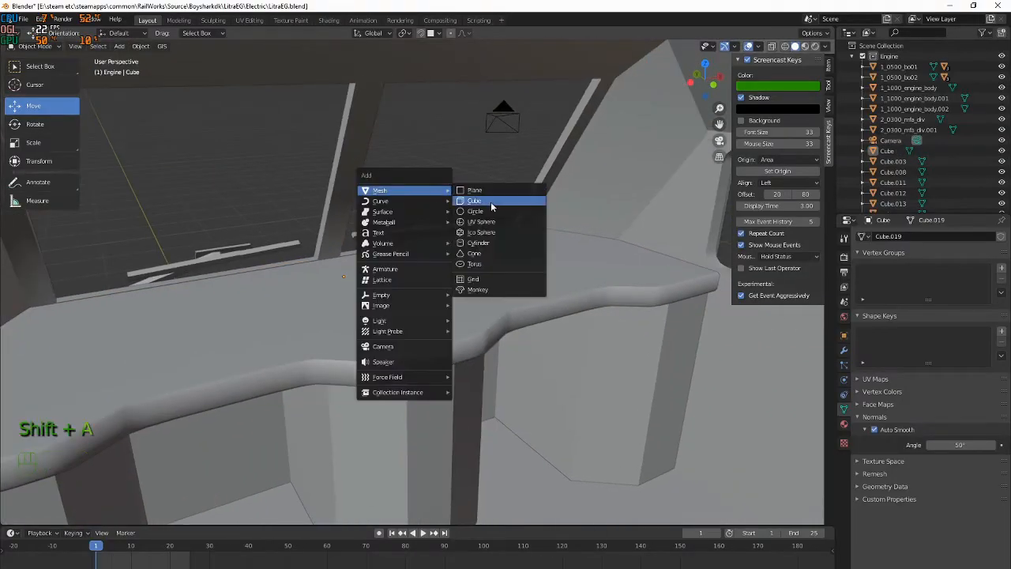
left_click(490, 201)
scroll(392, 401, "down", 10)
key("g")
key("z")
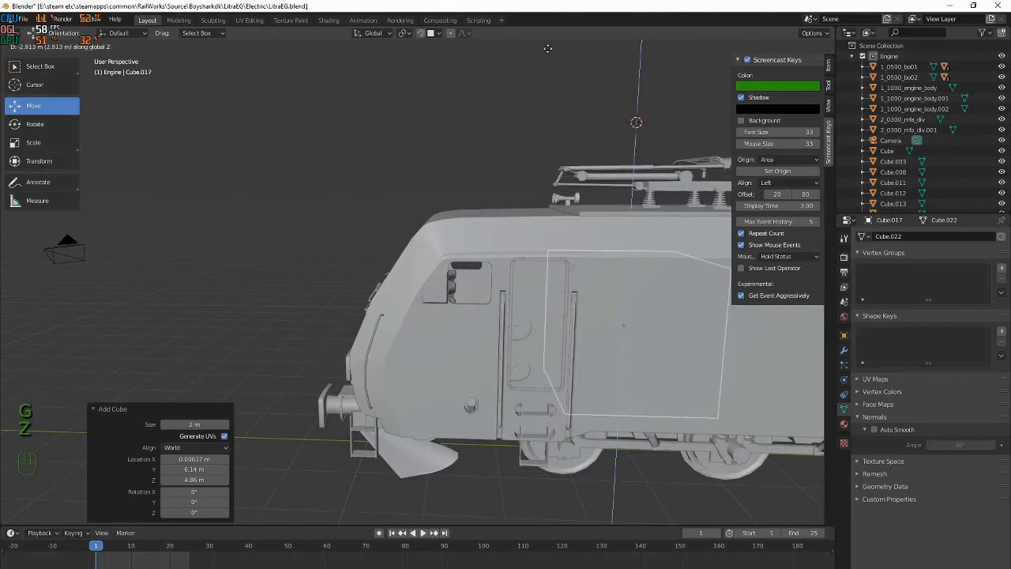
left_click(547, 48)
key("g")
key("g")
key("y")
left_click(359, 78)
Scale the new cube down so it fits inside the cab
key("s")
left_click(458, 346)
left_click_drag(443, 283, 446, 306)
left_click(445, 305)
left_click(444, 305)
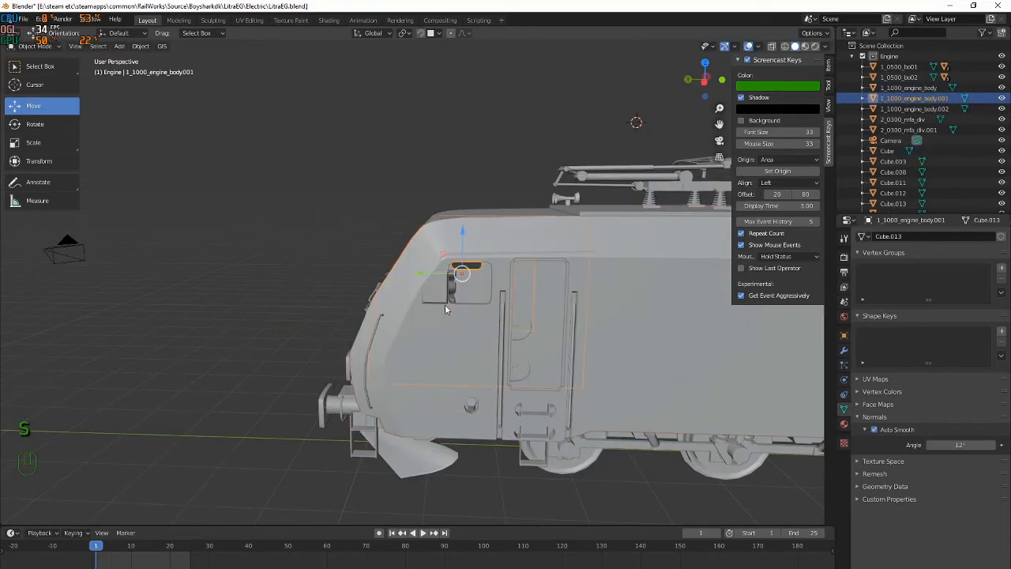
left_click(447, 310)
middle_click_drag(449, 316, 416, 318)
scroll(450, 332, "up", 6)
scroll(497, 419, "up", 1)
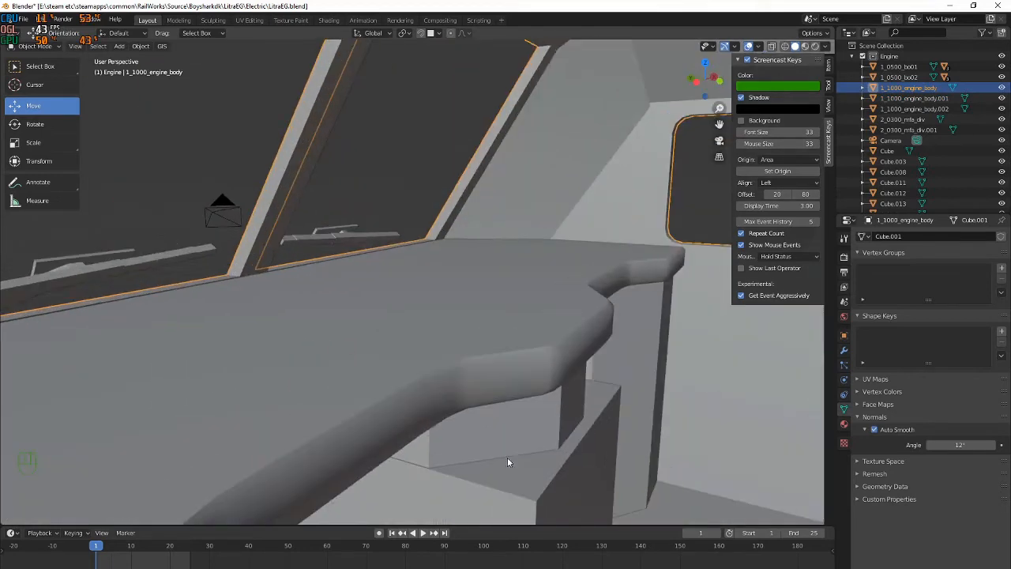
Raise the cube along Z above the desk slab and scale it uniformly by 0.109
left_click(511, 473)
key("g")
key("z")
left_click(535, 214)
key("s")
left_click(462, 289)
Move the small cube about 0.525 m along X toward the driver's side
middle_click_drag(539, 299, 401, 298)
scroll(571, 411, "down", 2)
scroll(400, 299, "down", 2)
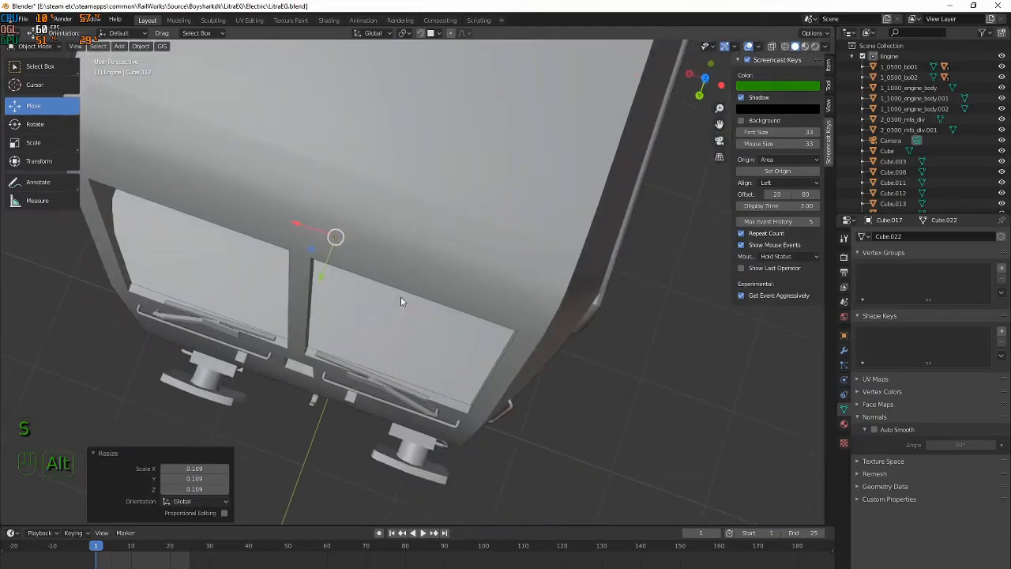
key("alt+Tab")
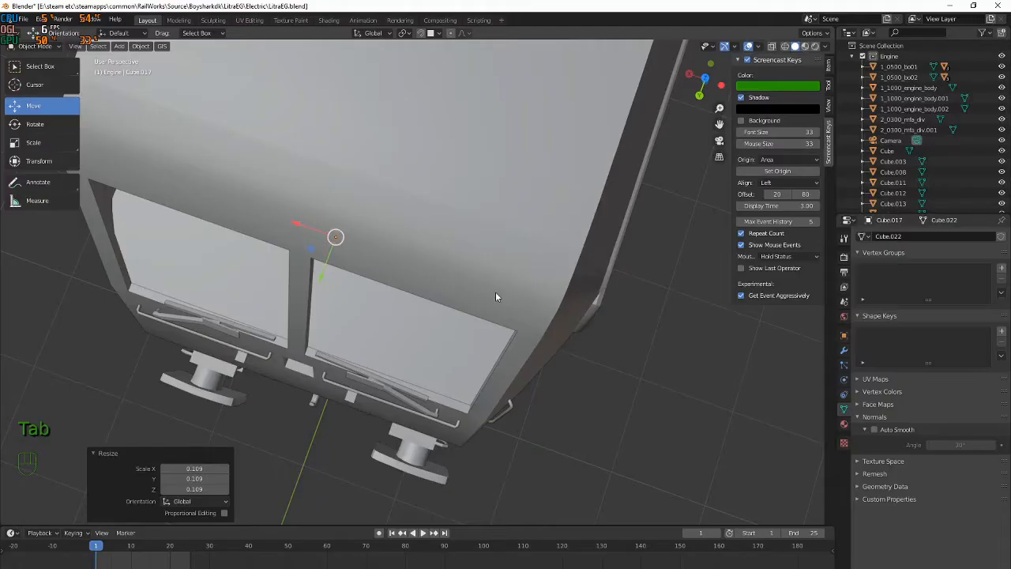
middle_click_drag(496, 291, 497, 253)
left_click(434, 219)
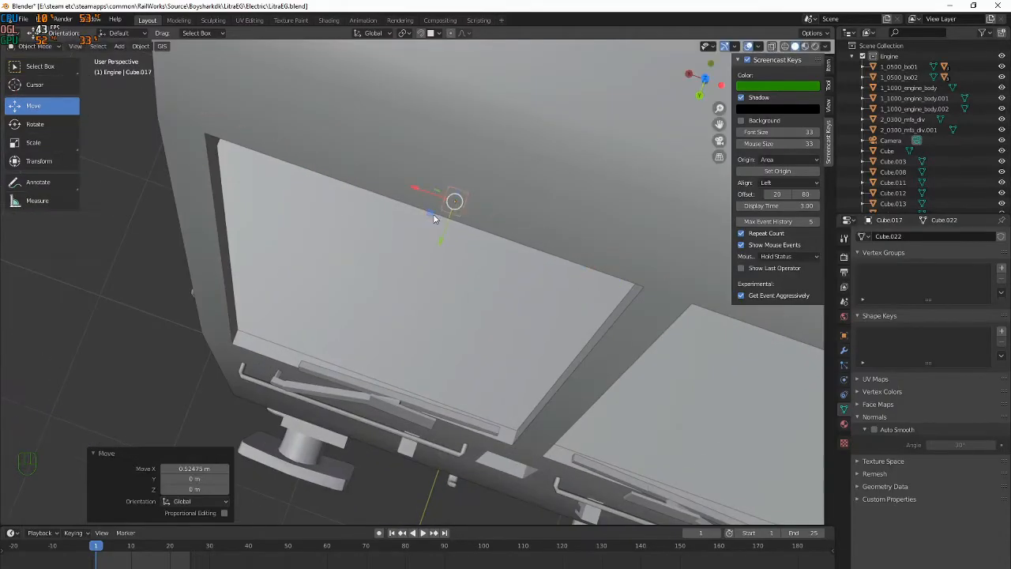
From the top view, reposition the small cube in X and Y over the desk slab behind the windscreen
key("KP_7")
left_click_drag(459, 244, 399, 353)
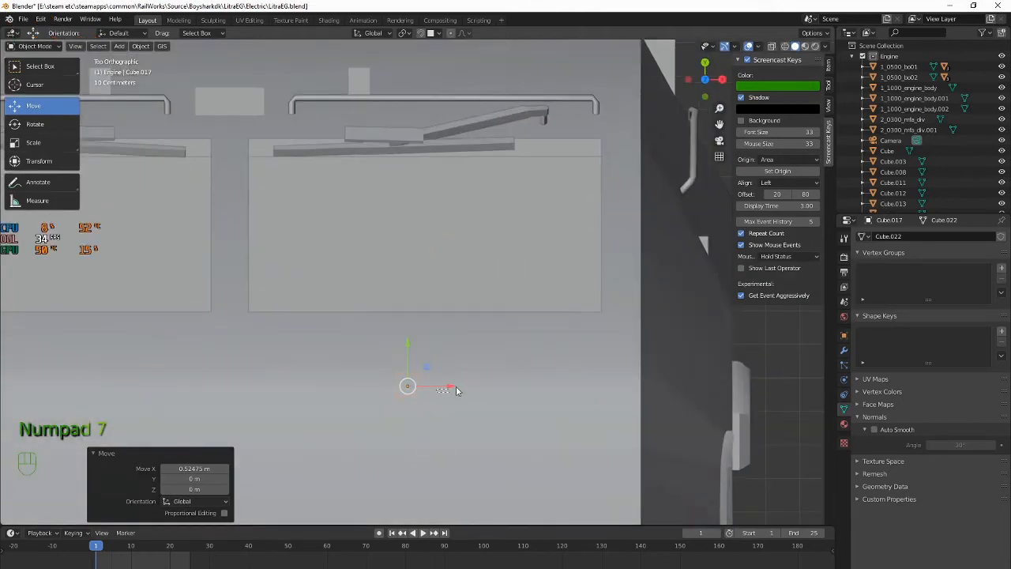
left_click(415, 384)
left_click(415, 385)
left_click(414, 385)
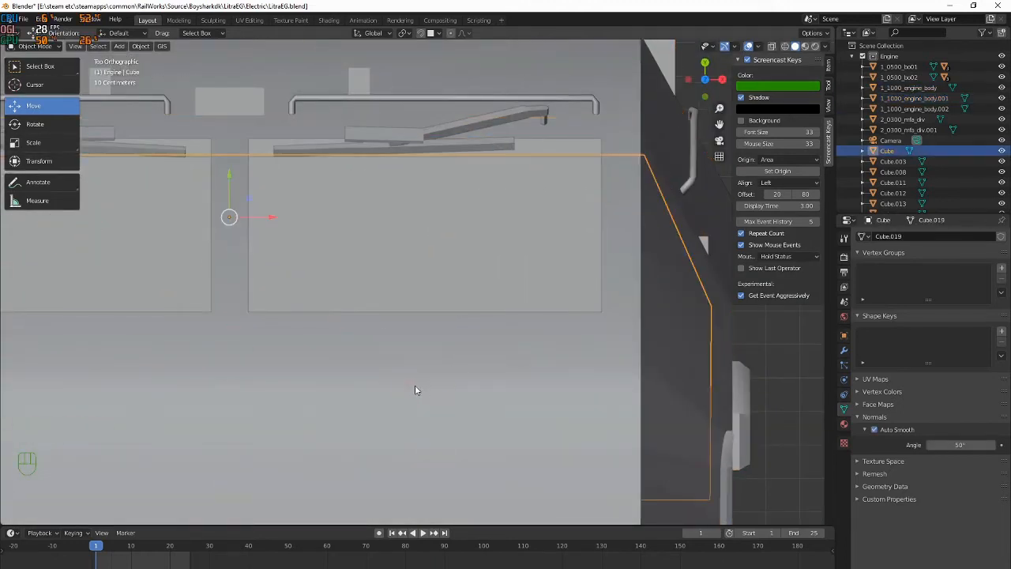
left_click(415, 385)
left_click_drag(429, 385, 473, 389)
left_click_drag(434, 360, 452, 208)
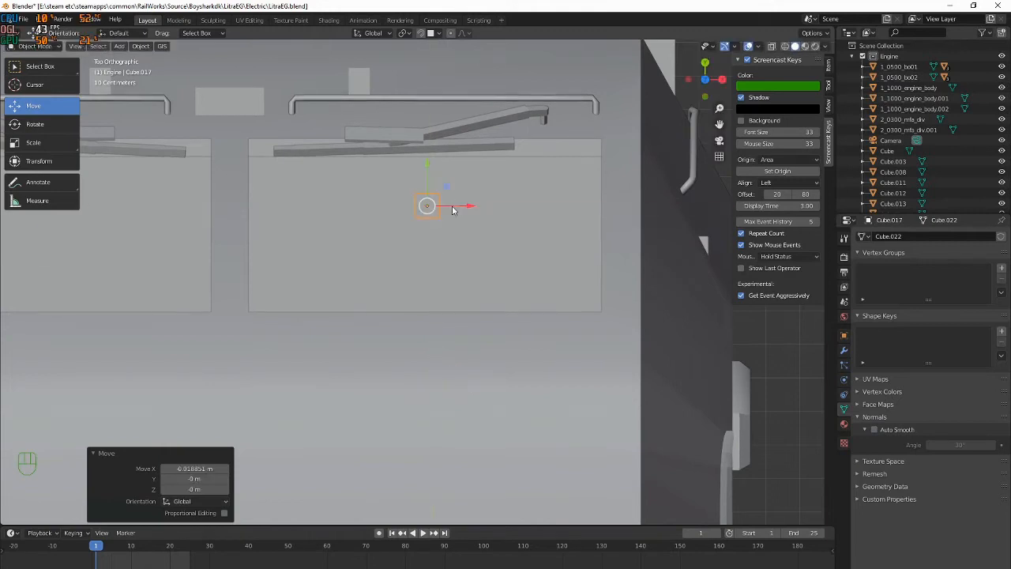
left_click_drag(429, 166, 431, 198)
left_click_drag(435, 299, 438, 304)
Check the console in the cab photo and scale the cube by 0.548 along Y
key("alt+Tab")
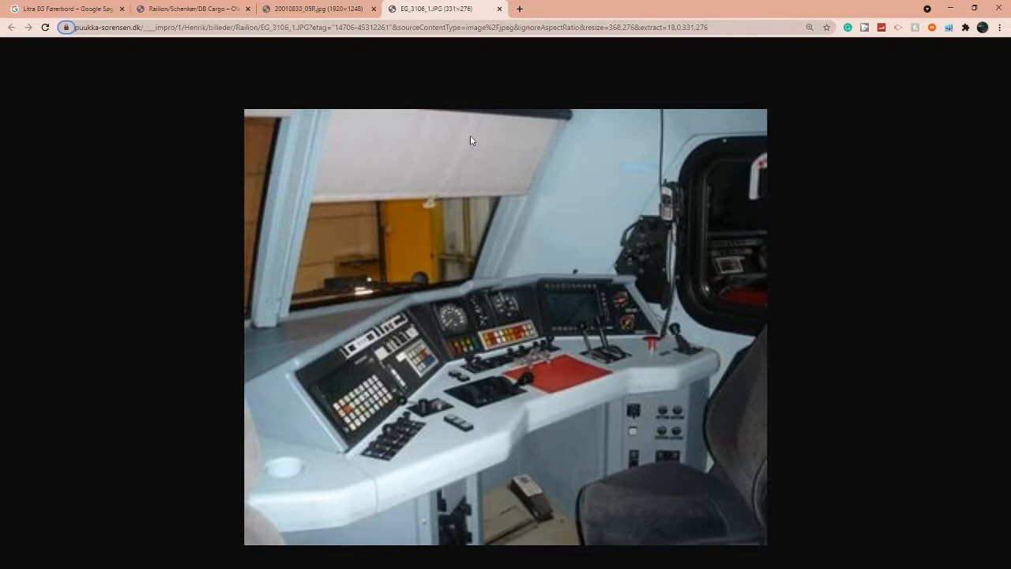
key("alt+Tab")
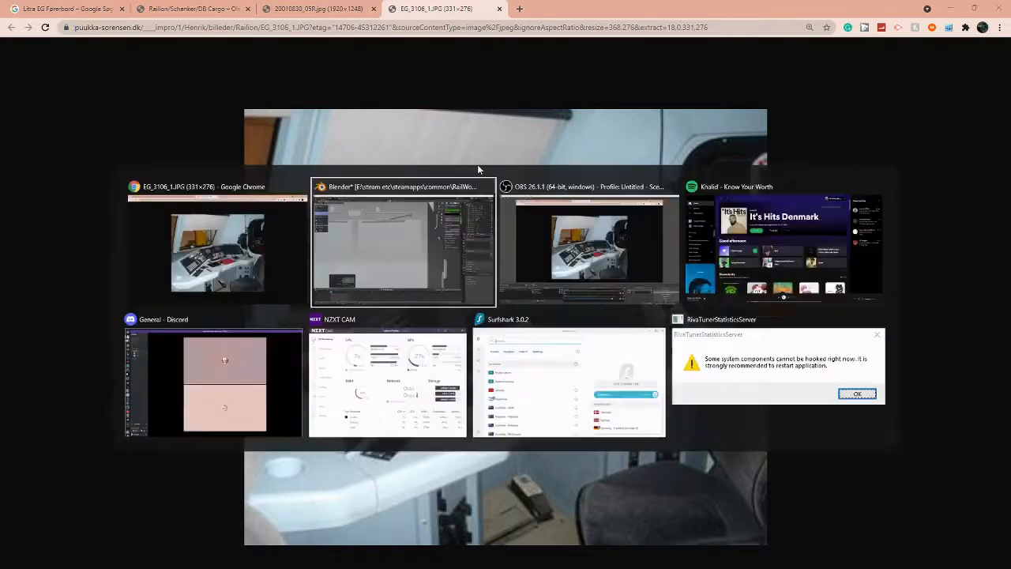
left_click_drag(435, 284, 435, 286)
key("s")
key("y")
left_click(480, 401)
Check the console's slope in the cab photo and view the cube from the right side
key("alt+Tab")
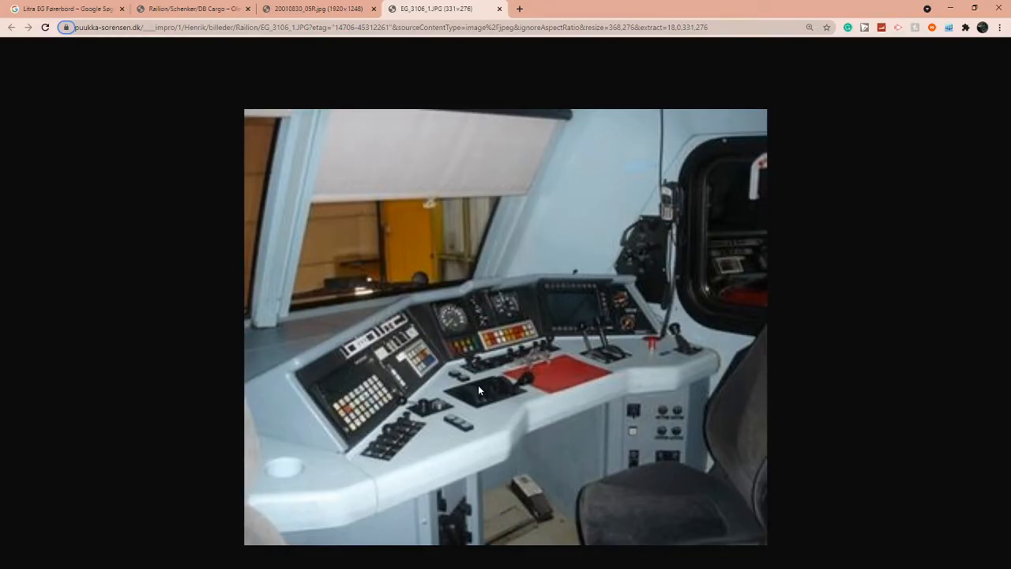
key("alt+Tab")
key("alt+Tab")
key("alt+Tab")
middle_click_drag(419, 311, 548, 221)
key("KP_3")
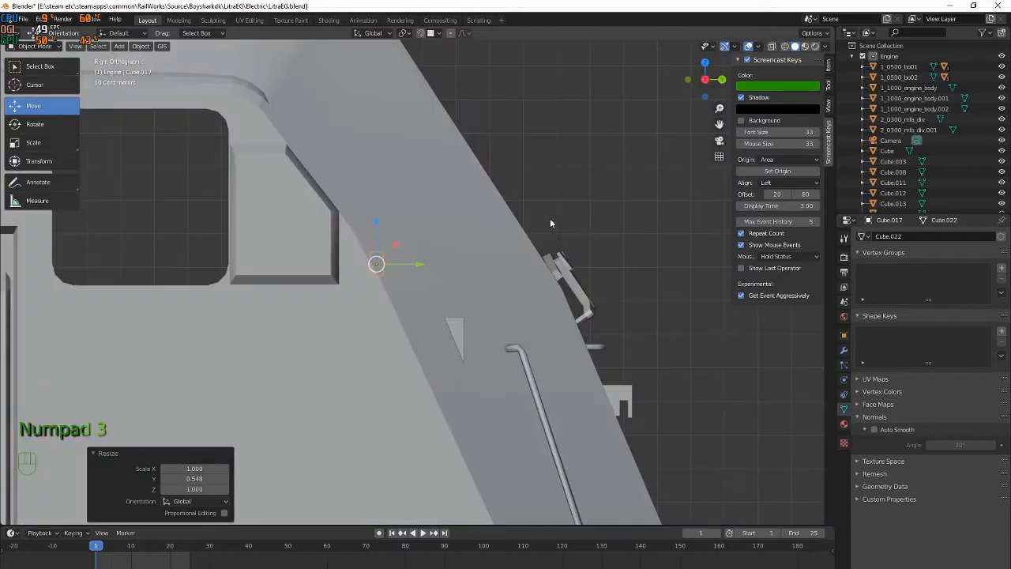
key("r")
left_click(496, 162)
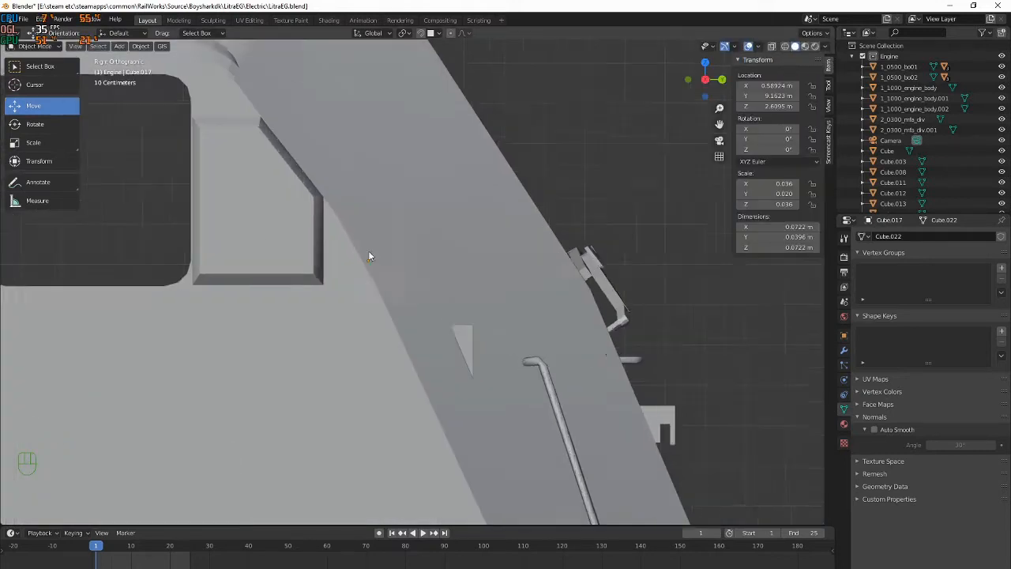
scroll(368, 250, "up", 2)
left_click(344, 249)
key("r")
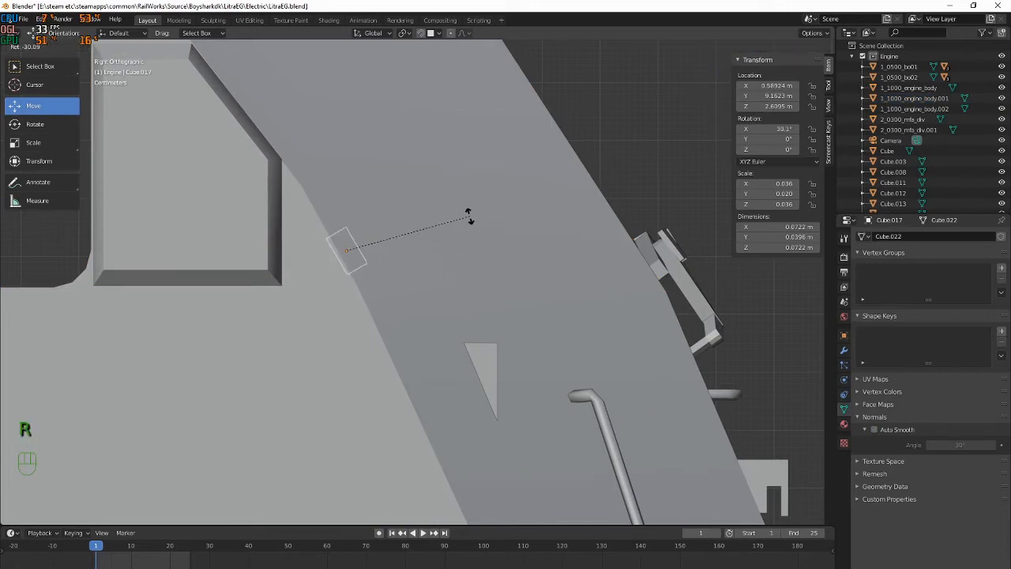
key("alt+Tab")
key("alt+Tab")
right_click(415, 143)
Rotate the cube by -40° in the right side view
type("r40")
key("BackSpace")
key("BackSpace")
type("-40")
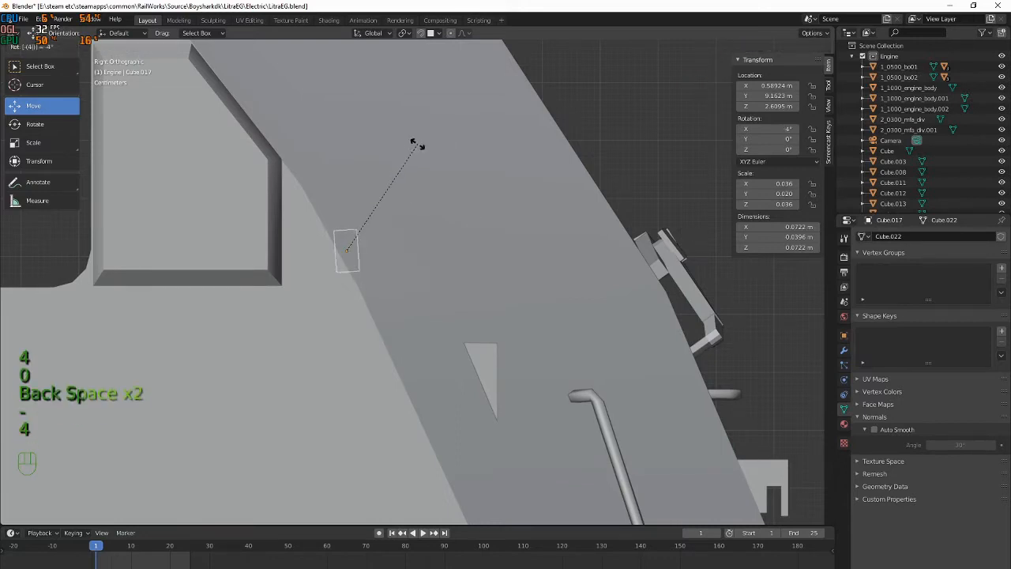
key("Return")
Move the tilted cube about 0.065 m along Y and rotate it by a further -5°
left_click_drag(392, 252, 433, 248)
scroll(466, 244, "down", 2)
type("r5")
key("BackSpace")
key("BackSpace")
type("-5")
key("Return")
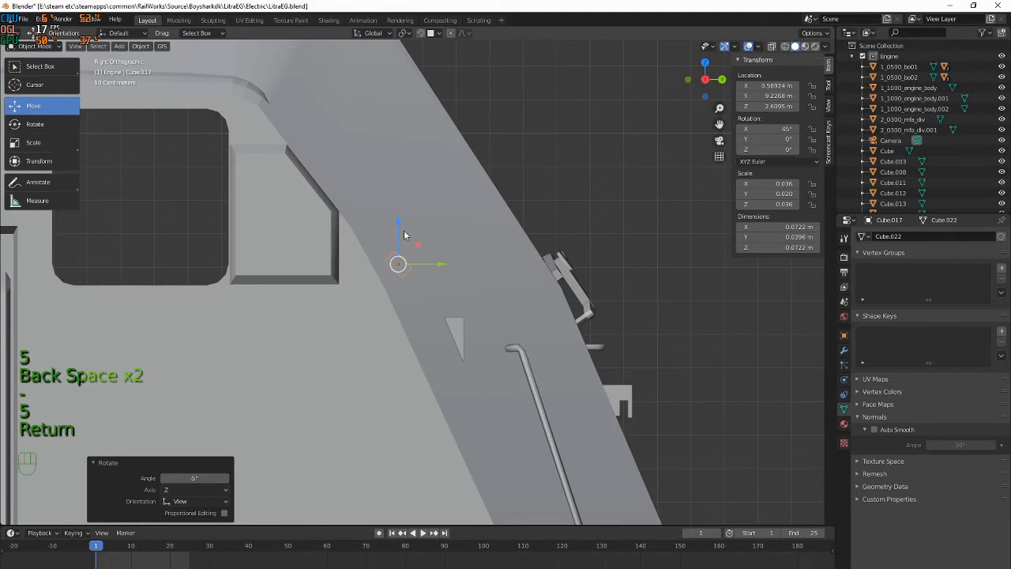
Inspect the tilted cube above the desk and undo the last three changes
middle_click_drag(443, 265, 476, 306)
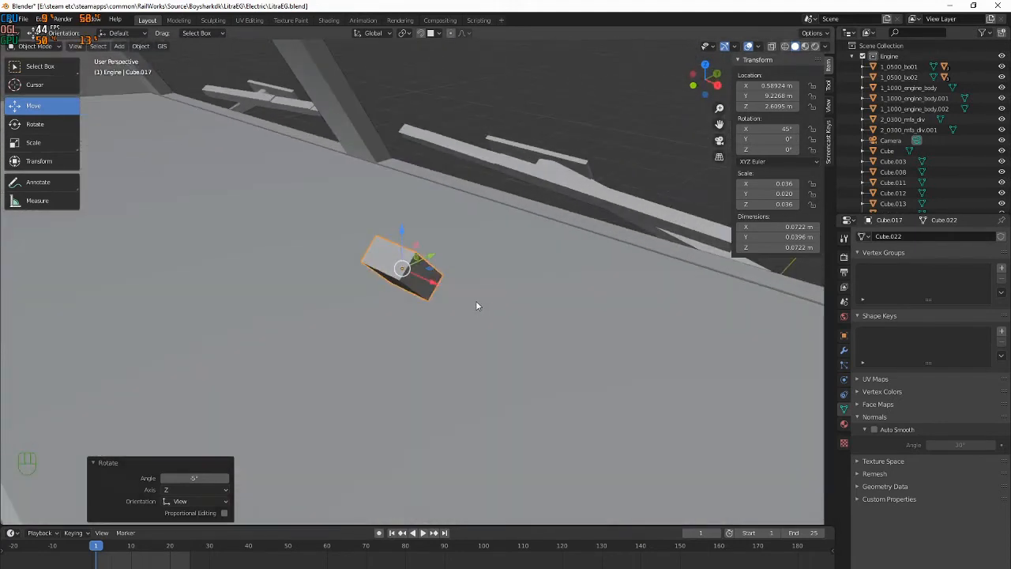
key("ctrl+z")
key("ctrl+z")
key("ctrl+z")
Scale the upright cube along Y to a thickness of about 0.03 m, using the cab photo as reference
key("s")
key("x")
key("s")
key("alt+Tab")
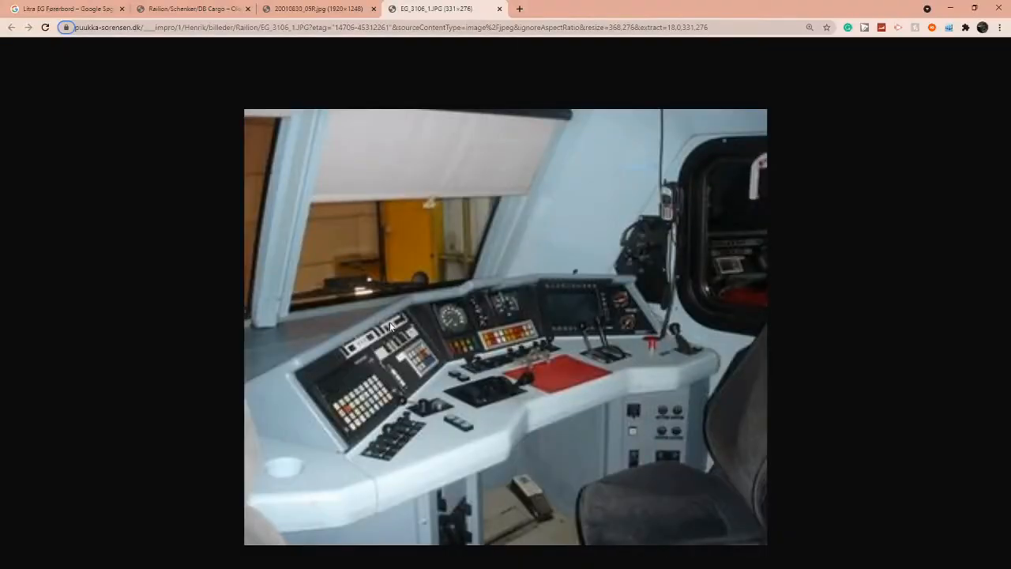
key("alt+Tab")
key("y")
left_click(424, 276)
mouse_move(446, 272)
middle_mouse_down()
mouse_move(464, 272)
mouse_move(430, 260)
middle_mouse_up()
key("s")
key("y")
left_click(403, 260)
key("s")
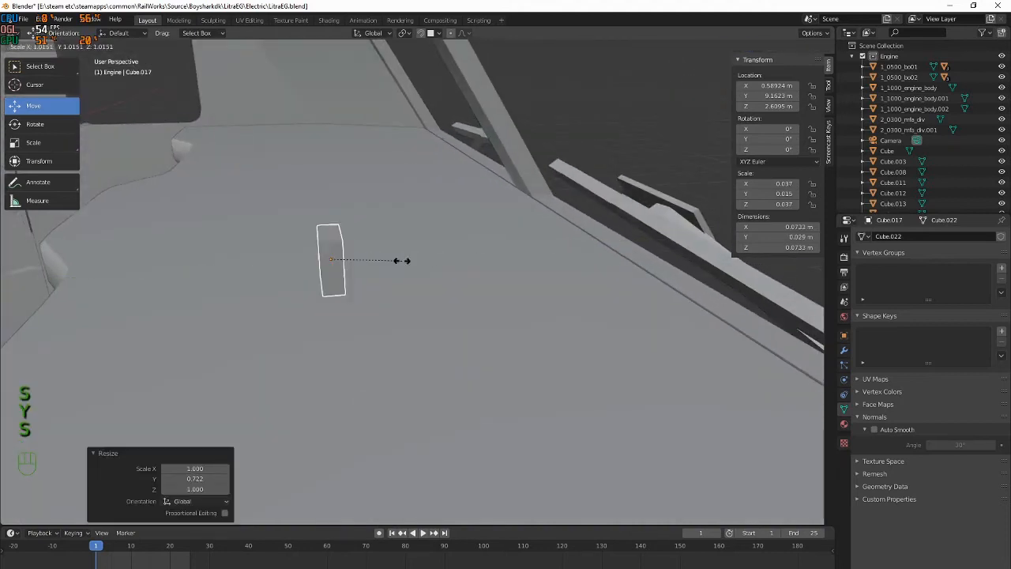
key("y")
left_click(400, 260)
Rotate the cube by -45° in the right side view and move it about 0.069 m along Y
key("KP_3")
type("r")
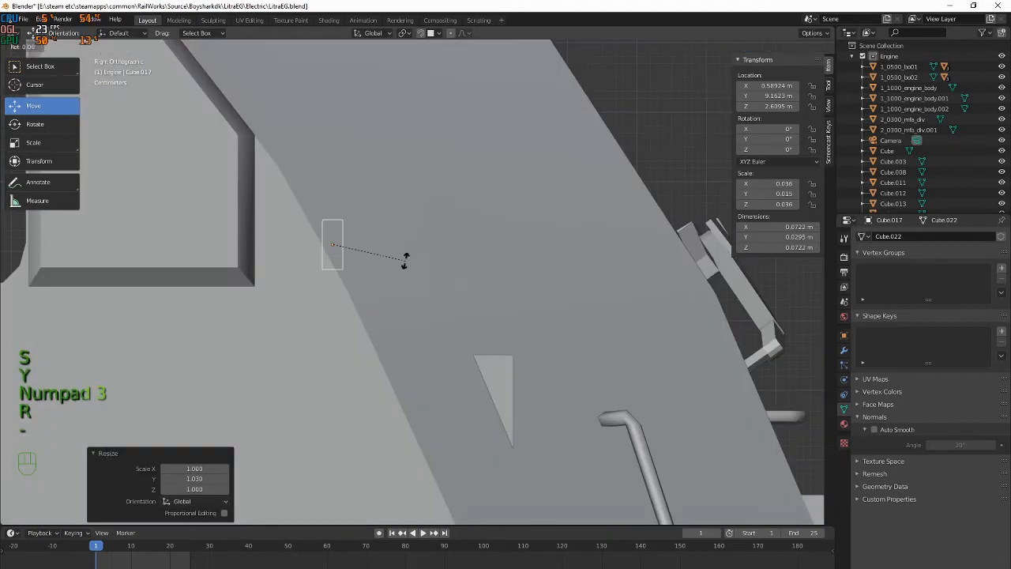
type("45")
key("Return")
left_click_drag(378, 249, 426, 247)
scroll(435, 241, "down", 4)
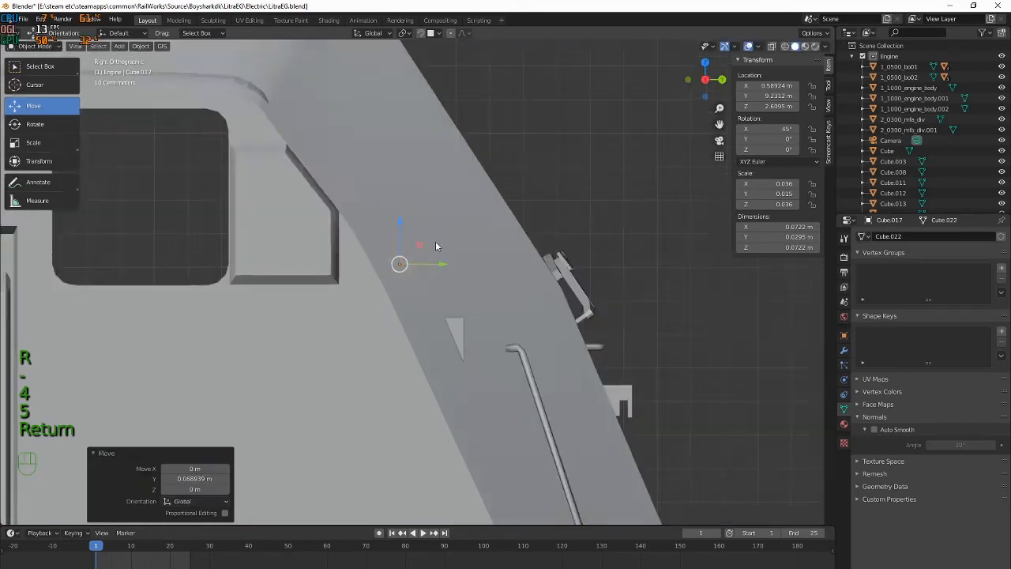
Reposition the tilted cube over the desk slab, adjusting its placement along Y
middle_click_drag(435, 241, 420, 347)
key("KP_7")
left_click_drag(428, 262, 427, 235)
middle_click_drag(427, 235, 481, 124)
left_click_drag(314, 243, 364, 245)
Extrude the tilted cube's upper end face about 0.23 m along its slope
key("Tab")
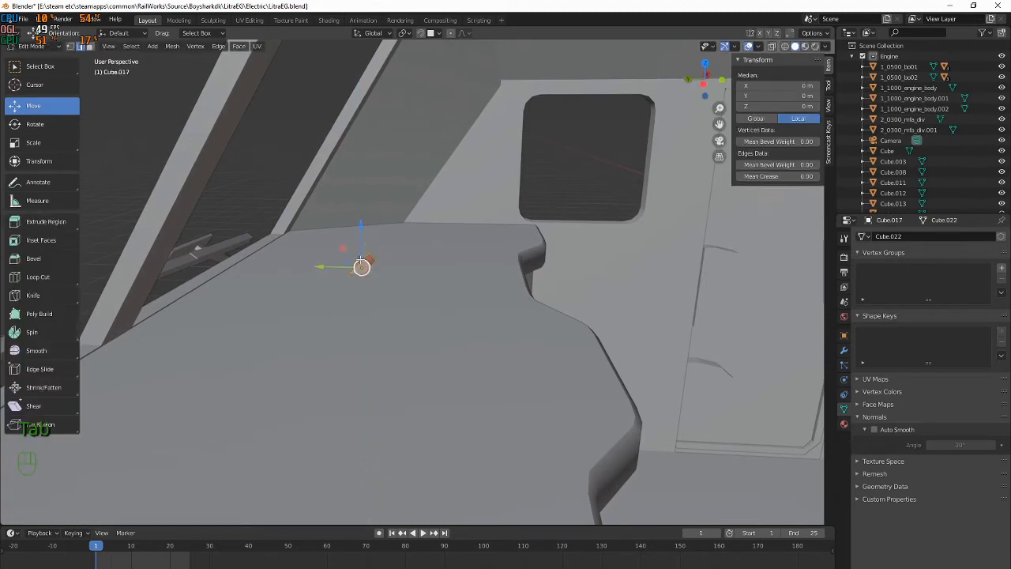
scroll(363, 255, "up", 4)
scroll(363, 255, "down", 2)
middle_click_drag(363, 255, 372, 309)
scroll(328, 320, "down", 2)
key("e")
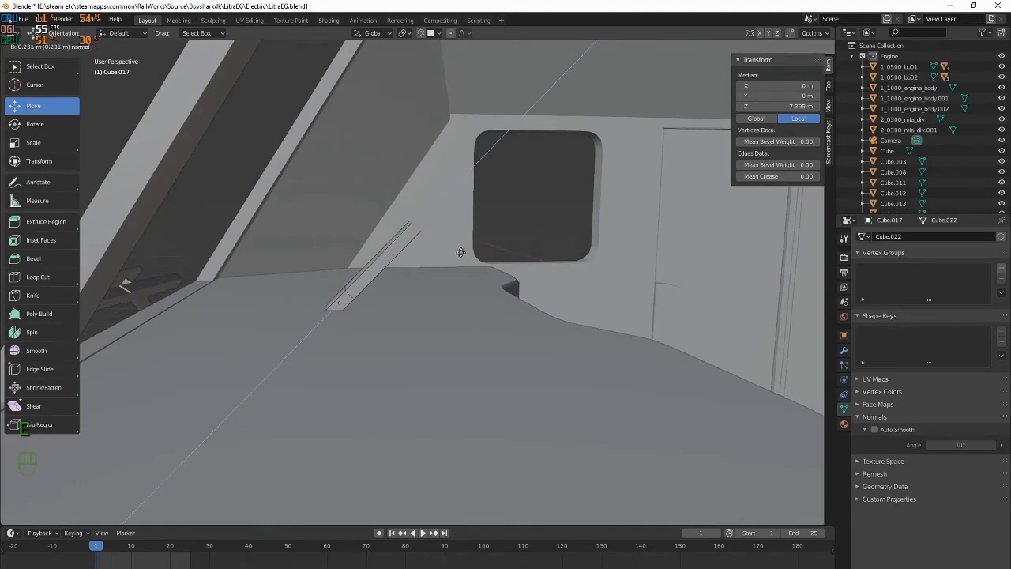
left_click(461, 252)
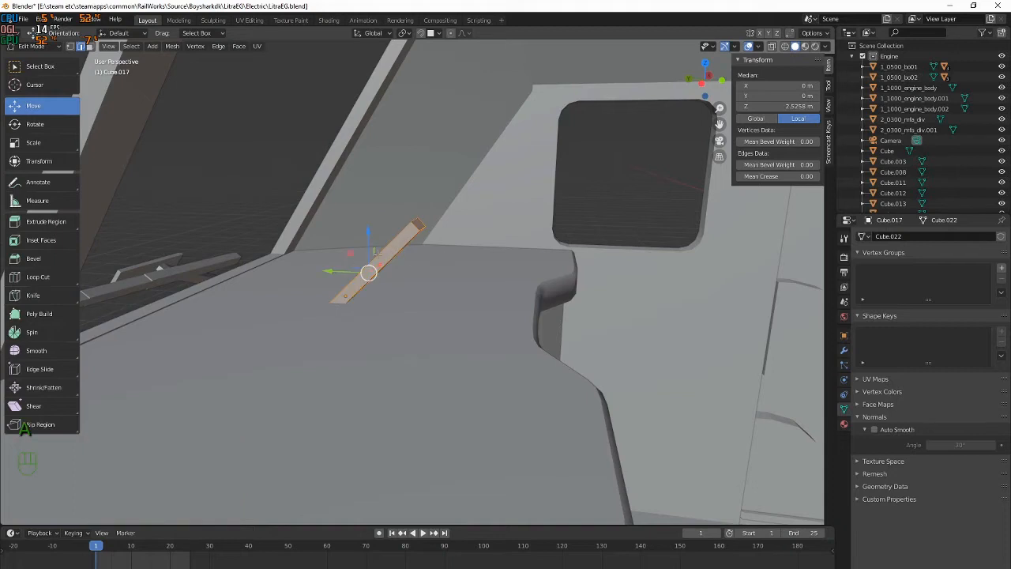
Move the whole extruded console piece along Y toward the windscreen
key("g")
key("y")
left_click(316, 273)
Widen the console piece by moving its left side face about 0.288 m along -X, checking against the cab photo
middle_click_drag(316, 273, 404, 312)
key("g")
key("x")
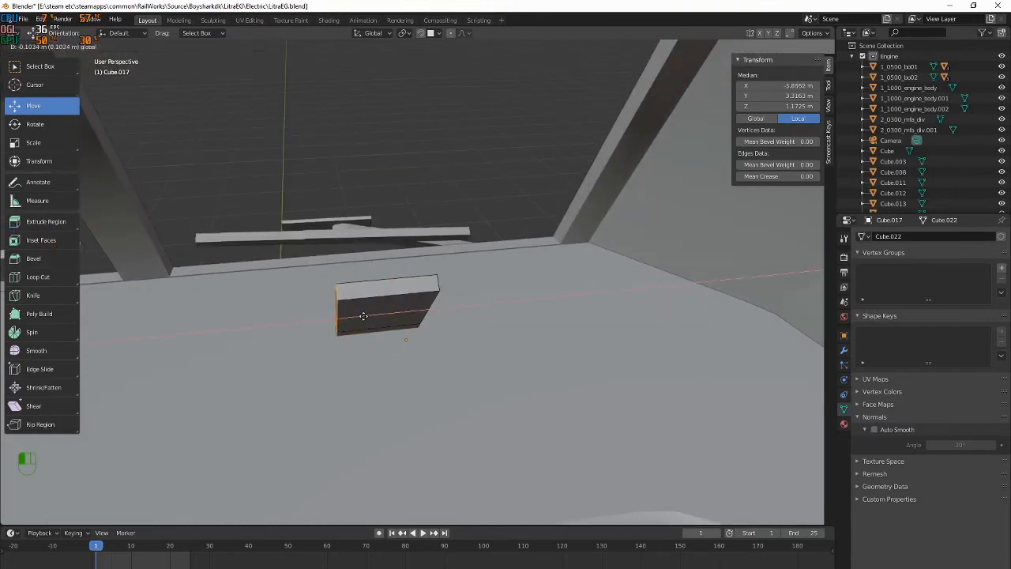
key("alt+Tab")
key("alt+Tab")
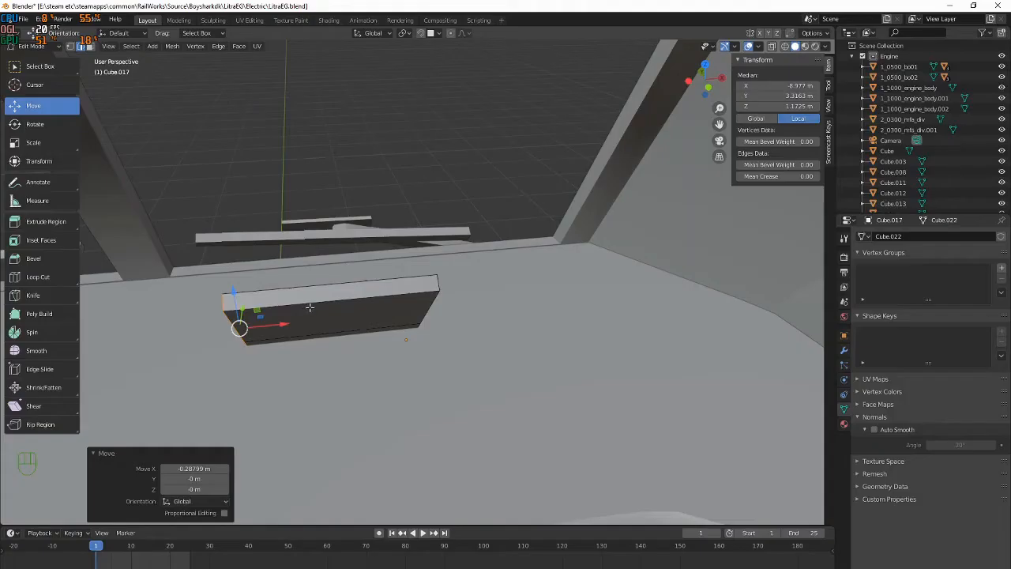
Compare with the cab photo and pull the left side face back about 0.056 m along X
key("alt+Tab")
key("alt+Tab")
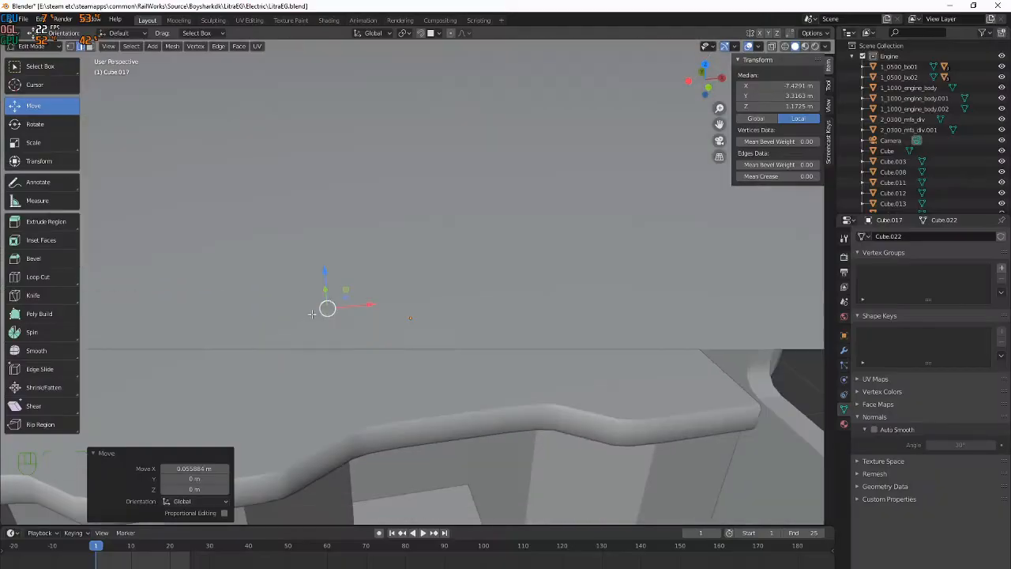
key("ctrl+z")
Widen the console piece to the right by moving its right side face outward along X, using the cab photo
middle_click_drag(523, 272, 339, 261)
key("g")
key("x")
left_click_drag(435, 263, 437, 263)
mouse_move(437, 263)
middle_mouse_down()
mouse_move(494, 273)
mouse_move(427, 265)
mouse_move(433, 278)
middle_mouse_up()
key("alt+Tab")
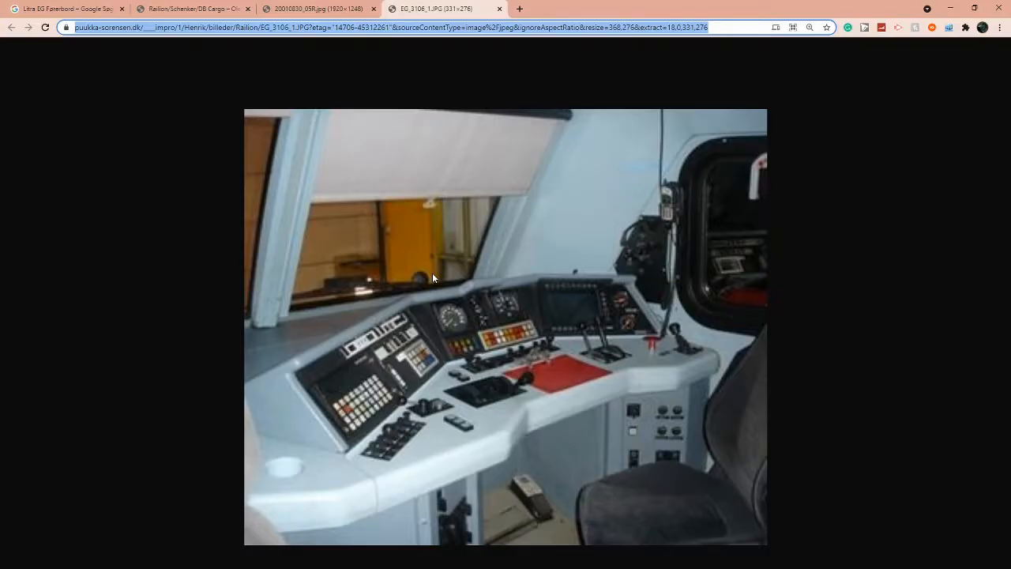
key("alt+Tab")
left_click_drag(430, 269, 467, 255)
Move the console's left side face about 0.045 m outward along -X
middle_click_drag(467, 255, 435, 247)
left_click(363, 255)
left_click_drag(485, 251, 468, 253)
middle_click_drag(407, 265, 474, 272, "shift")
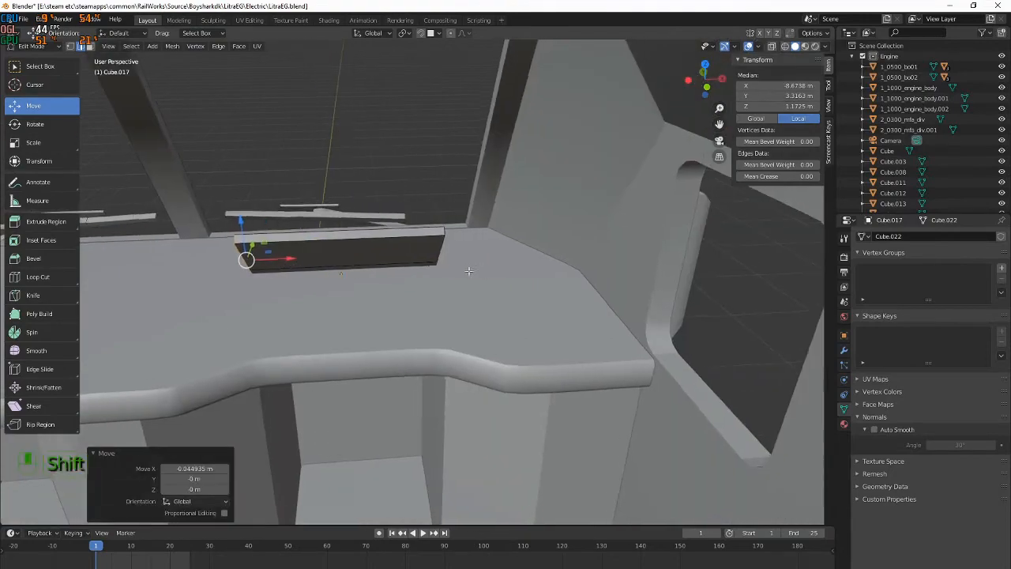
Compare the console with the cab photo and scale it down slightly along X
key("alt+Tab")
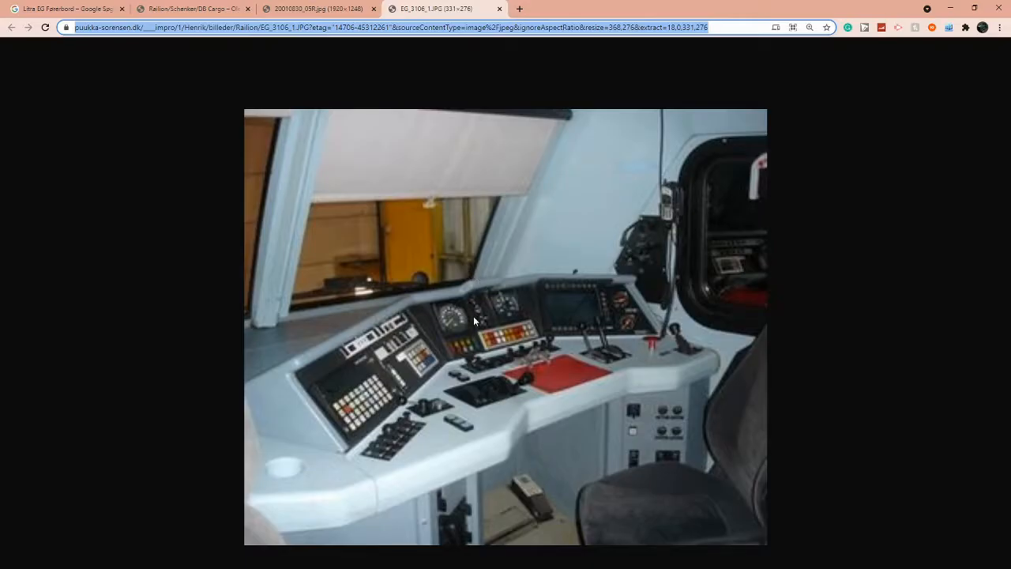
key("alt+Tab")
key("alt+Tab")
key("alt+Tab")
middle_click_drag(420, 187, 508, 203)
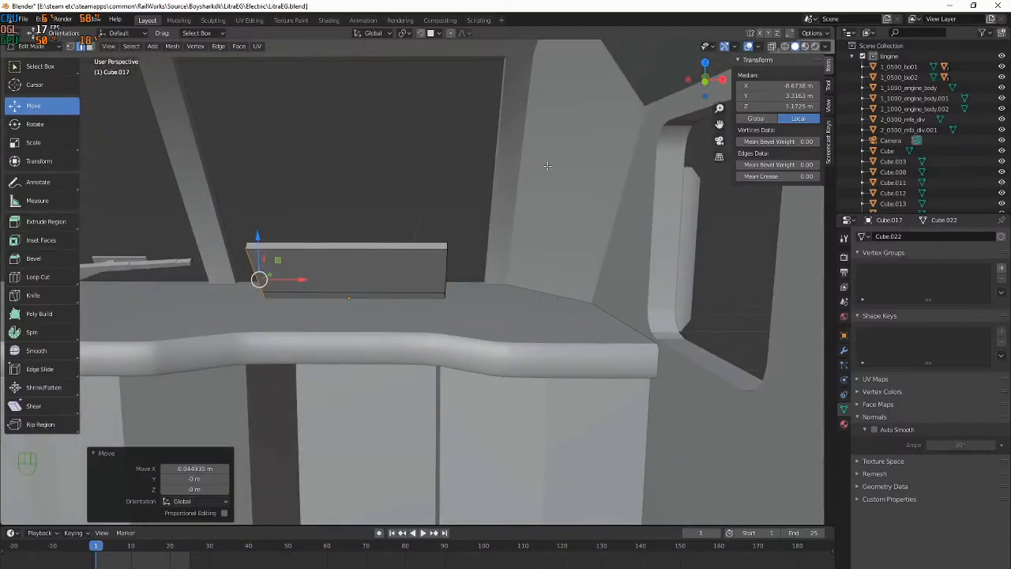
key("Tab")
key("s")
key("x")
left_click(482, 257)
Extrude the console's right side face about 0.25 m along X
key("Tab")
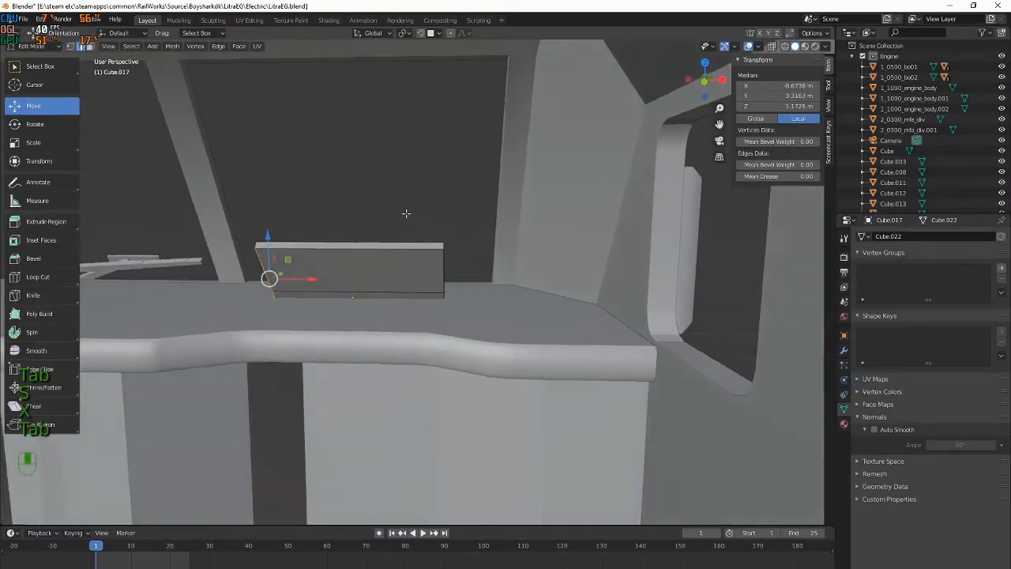
middle_click_drag(480, 257, 514, 317)
key("e")
right_click(497, 277)
left_click_drag(497, 281, 575, 295)
middle_click_drag(375, 237, 419, 282)
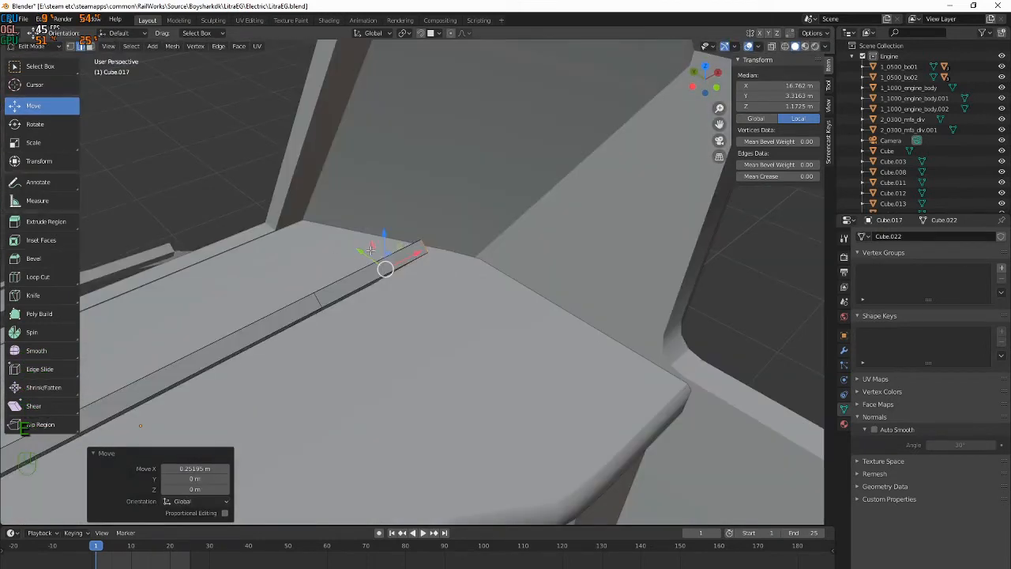
Rotate the extruded end face in the top view and move it along -Y to angle the right wing
key("KP_7")
key("alt+Tab")
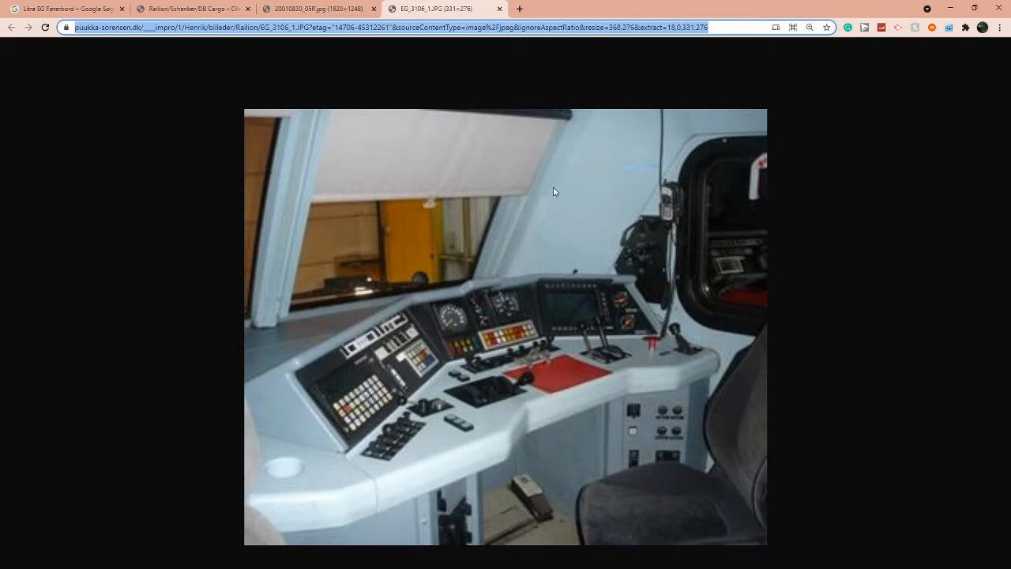
key("alt+Tab")
key("r")
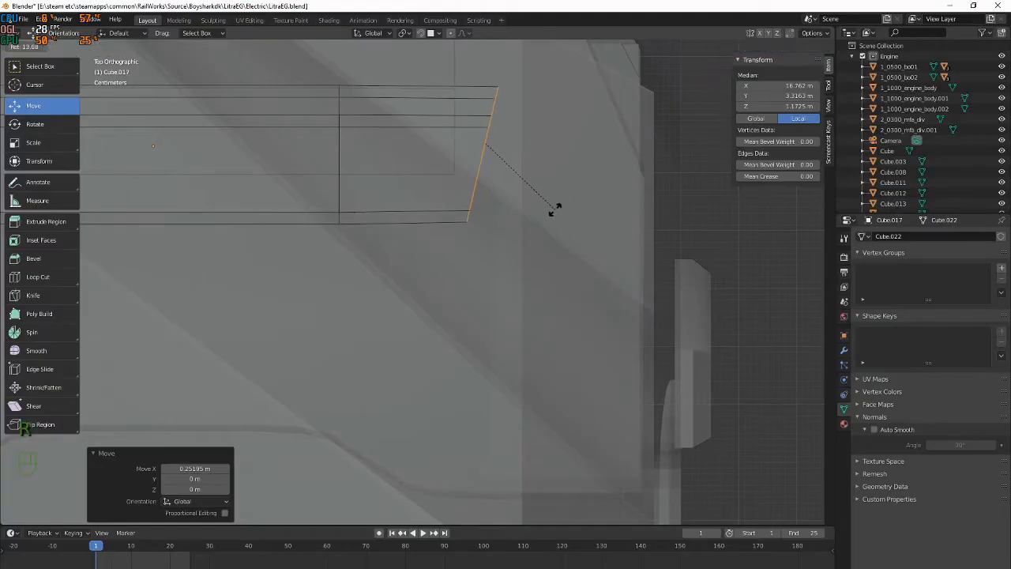
right_click(555, 208)
left_click_drag(485, 120, 512, 226)
Compare the angled right wing with the cab photo and move its end face farther outward and along -Y
key("Tab")
key("alt+Tab")
key("alt+Tab")
middle_click_drag(508, 229, 446, 171)
scroll(459, 109, "down", 2)
key("Tab")
key("KP_7")
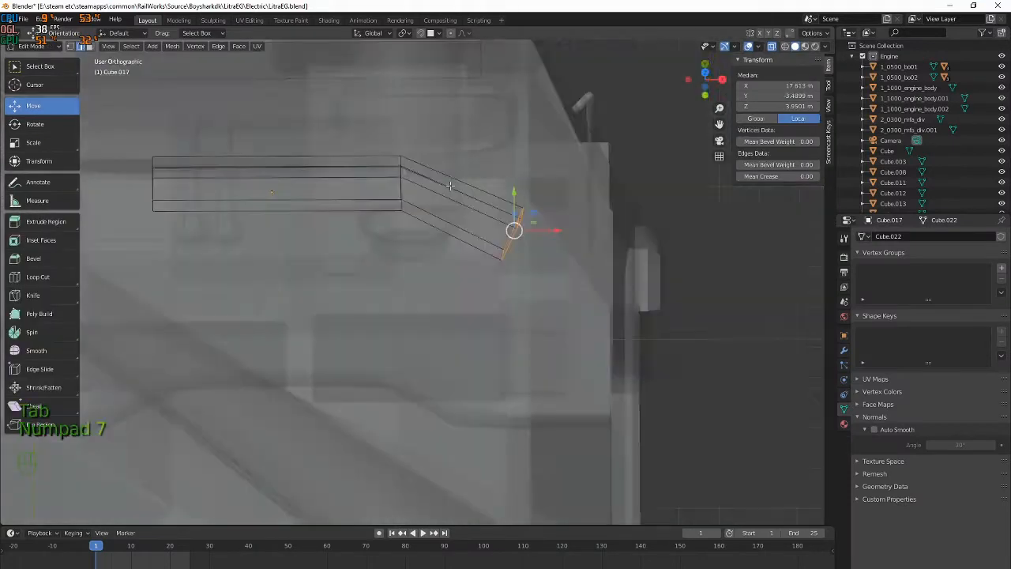
left_click_drag(521, 227, 541, 237)
Examine the console's right wing above the desk and compare its angle with the cab photo
middle_click_drag(537, 233, 554, 159)
key("Tab")
key("alt+Tab")
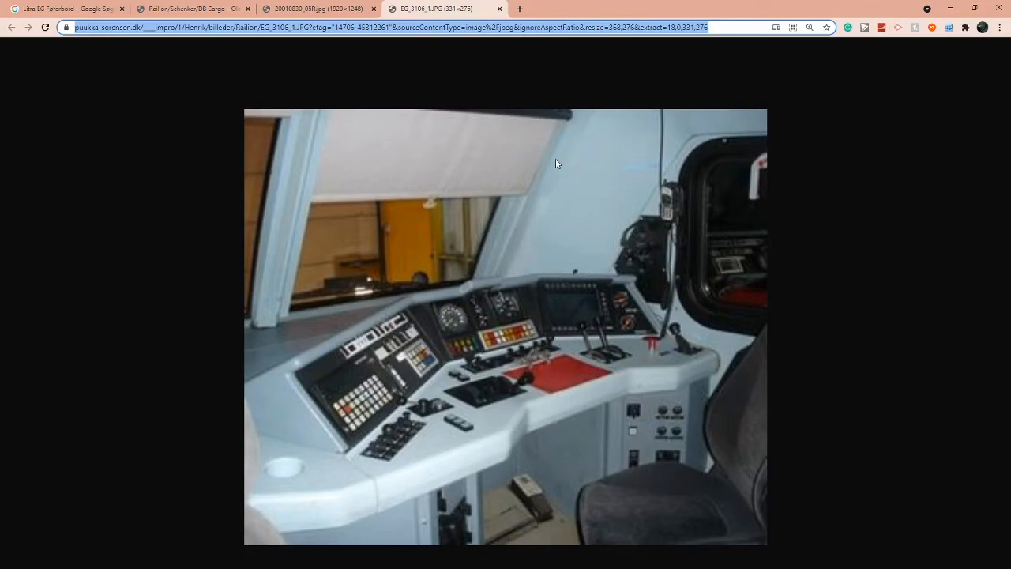
key("alt+Tab")
key("KP_7")
key("Tab")
key("alt+Tab")
key("ctrl+l")
key("alt+Tab")
Rotate the right wing's end face by about -12.2° and flatten it along X with a scale of 0
key("g")
left_click(703, 208)
key("s")
key("x")
right_click(704, 209)
key("s")
key("r")
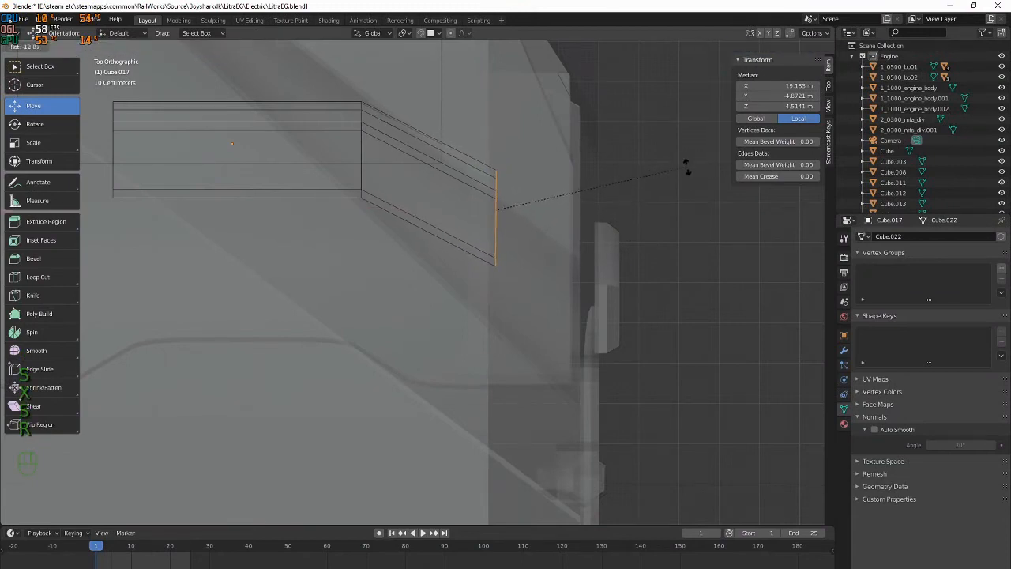
left_click(687, 168)
key("s")
key("x")
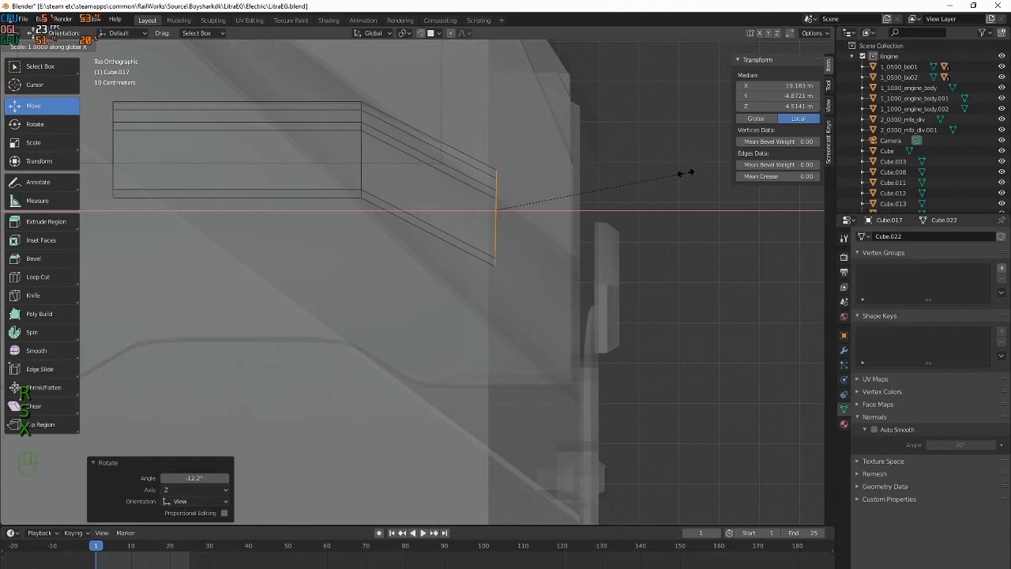
key("0")
left_click(686, 172)
Compare the right wing's flattened end with the console in the cab photo
key("alt+Tab")
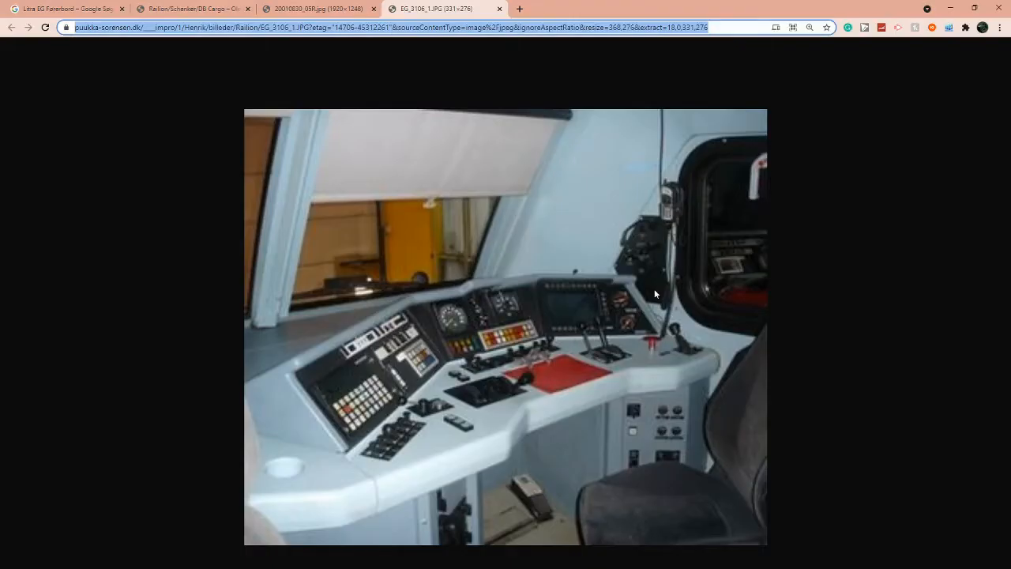
key("alt+Tab")
middle_click_drag(564, 266, 498, 112)
key("Tab")
key("alt+Tab")
key("alt+Tab")
key("KP_7")
key("Tab")
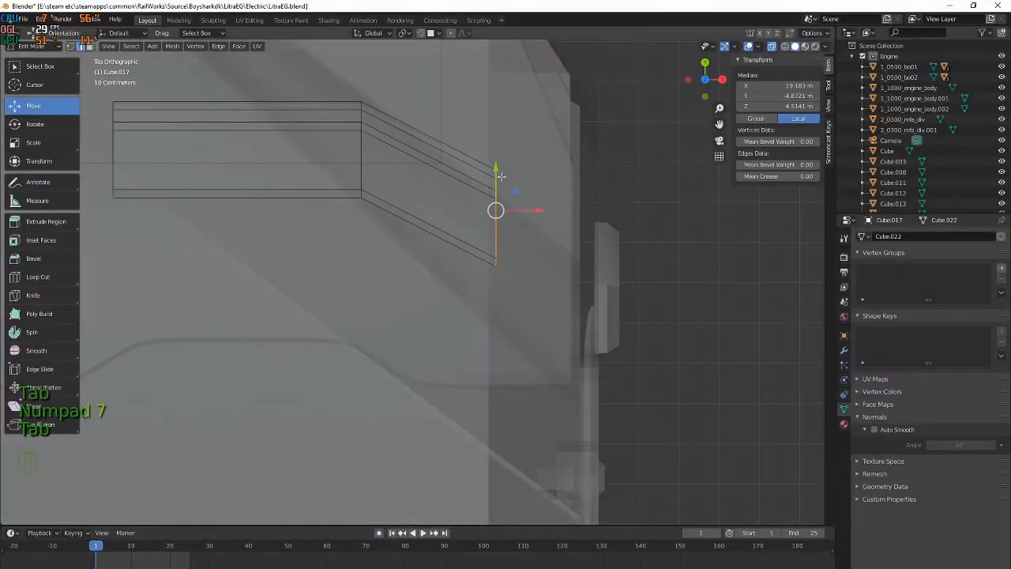
Move the right wing's end face farther toward the side wall and along -Y, checking the cab photo
key("alt+Tab")
key("alt+Tab")
left_click_drag(496, 242, 547, 269)
key("alt+Tab")
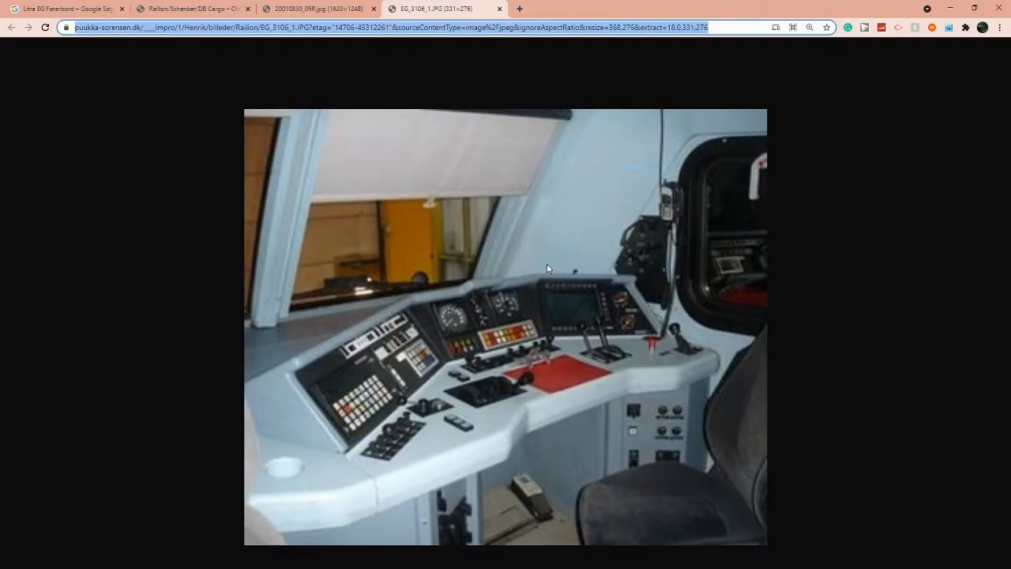
key("alt+Tab")
Select the console's straight middle section and move it along X toward the right wing
scroll(390, 160, "down", 3)
left_click_drag(227, 154, 430, 264)
left_click_drag(304, 208, 343, 211)
Move the right wing's end face about 0.061 m along Y, using the cab photo as reference
key("alt+Tab")
key("alt+Tab")
left_click_drag(440, 183, 545, 332)
left_click_drag(493, 242, 493, 227)
key("alt+Tab")
key("alt+Tab")
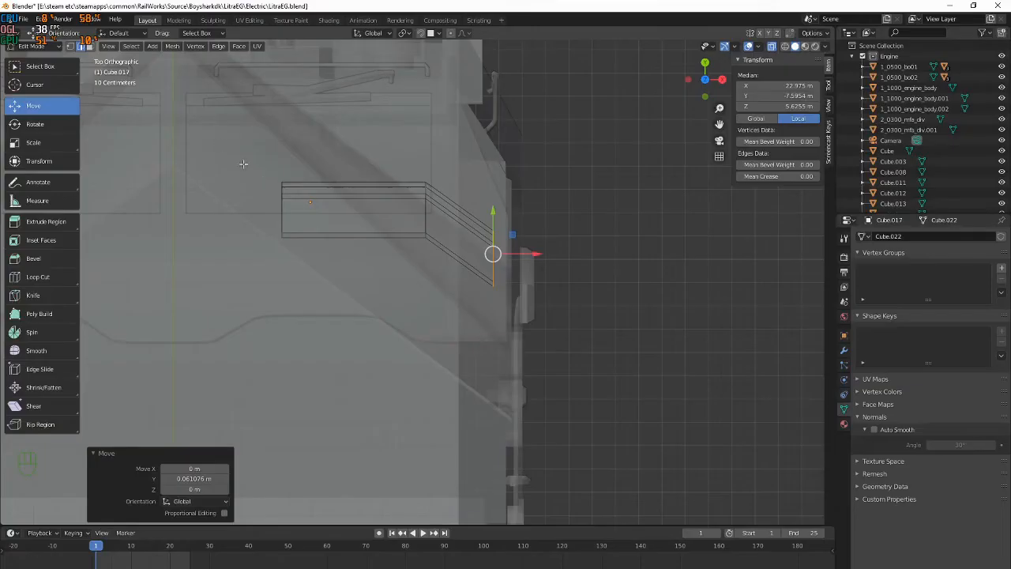
Select the straight middle section and move it slightly along -Y to reduce the right wing's angle
left_click_drag(243, 165, 428, 240)
left_click(360, 183)
key("ctrl+z")
left_click_drag(358, 176, 359, 185)
key("alt+Tab")
key("alt+Tab")
Extrude the middle section's left end face and move the new face a further 0.122 m or so along -X
middle_click_drag(460, 245, 512, 265)
key("Tab")
key("Tab")
left_click_drag(370, 194, 477, 311)
key("alt+Tab")
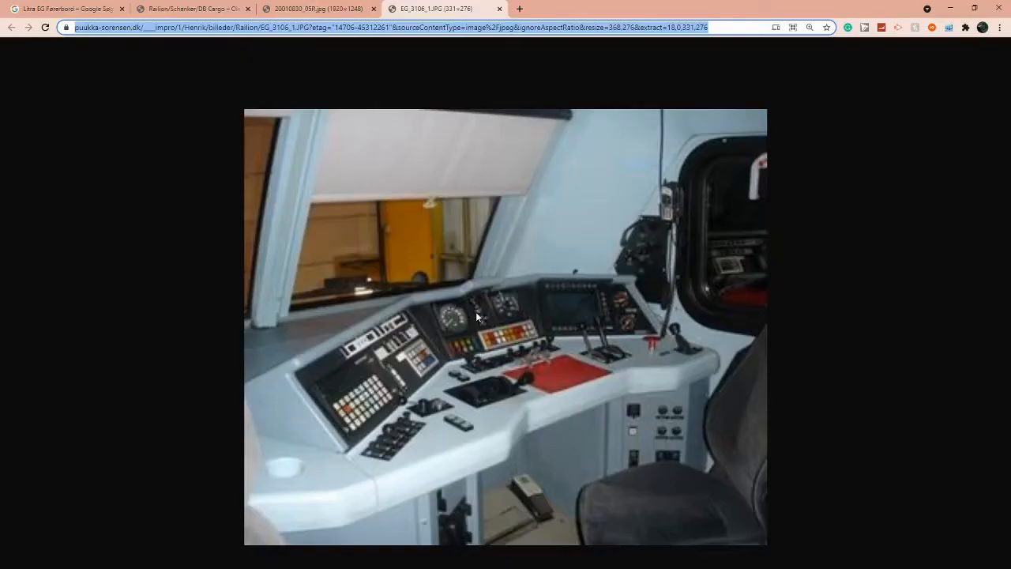
key("alt+Tab")
key("KP_7")
key("e")
left_click(366, 254)
key("alt+Tab")
key("alt+Tab")
left_click_drag(369, 242, 340, 242)
Rotate the extruded left end face by -45° in the top view
key("r")
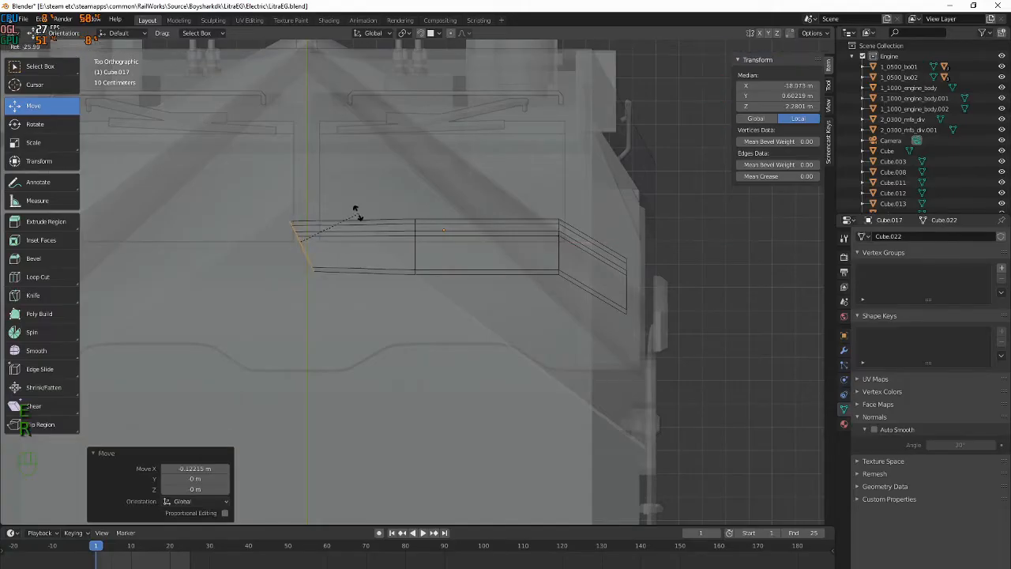
key("4")
key("5")
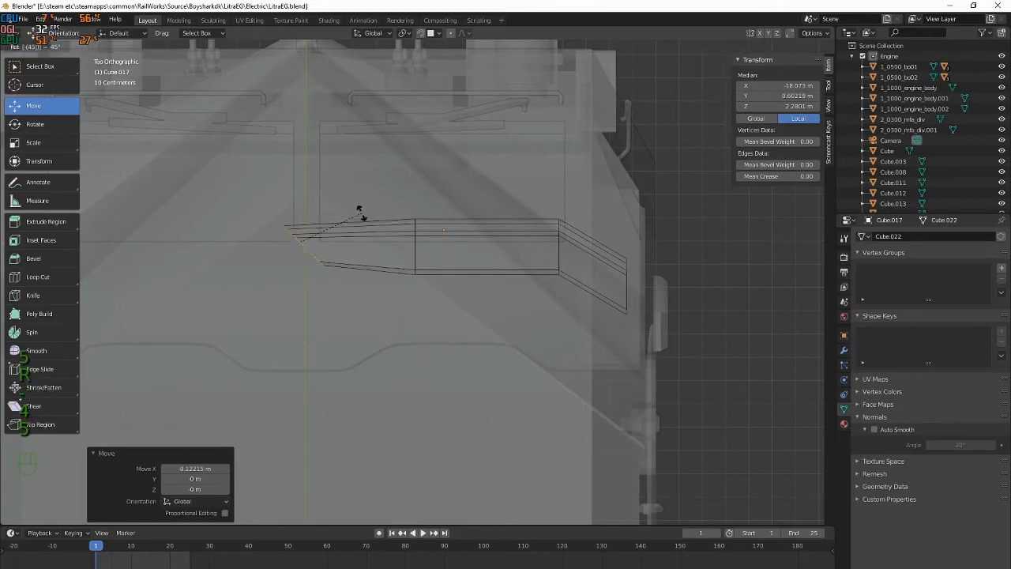
key("Return")
Move the rotated left end face along -Y to form the angled left wing, checking against the cab photo
key("alt+Tab")
key("alt+Tab")
left_click_drag(301, 222, 307, 310)
key("alt+Tab")
key("alt+Tab")
key("alt+Tab")
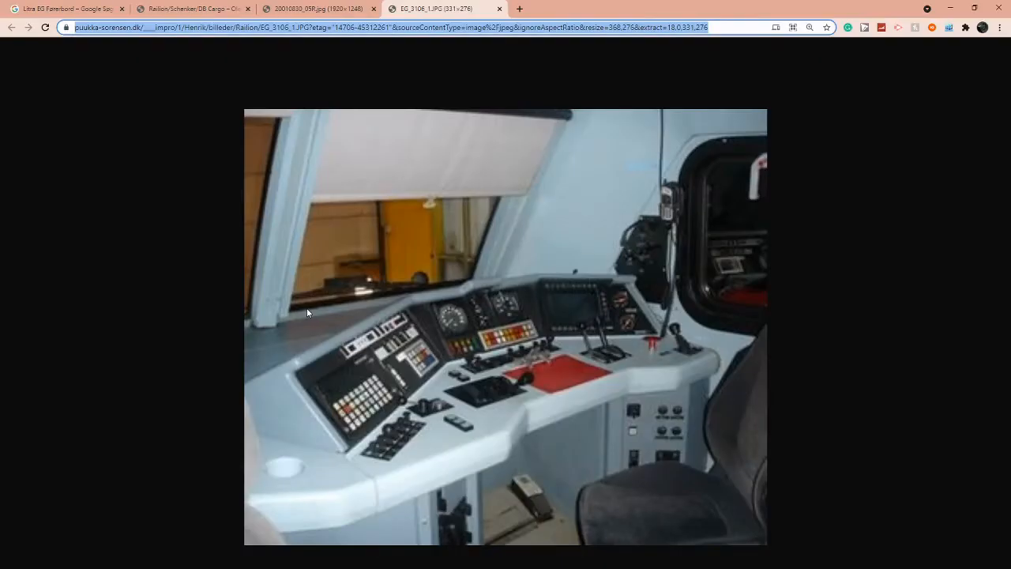
key("alt+Tab")
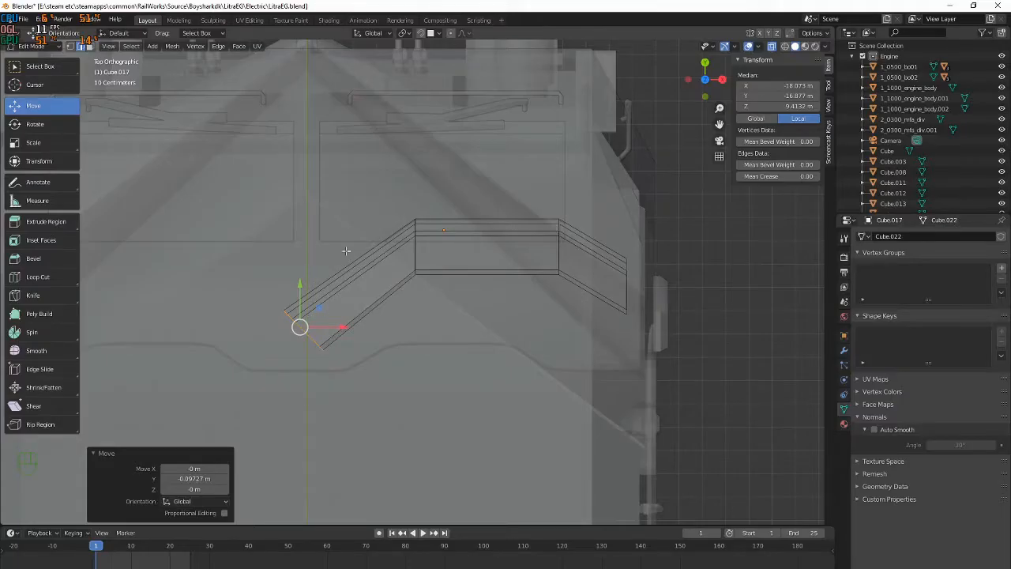
Select the edge loop at the console's left bend and try rotating it by -45° in the top view
left_click_drag(400, 193, 449, 332)
key("r")
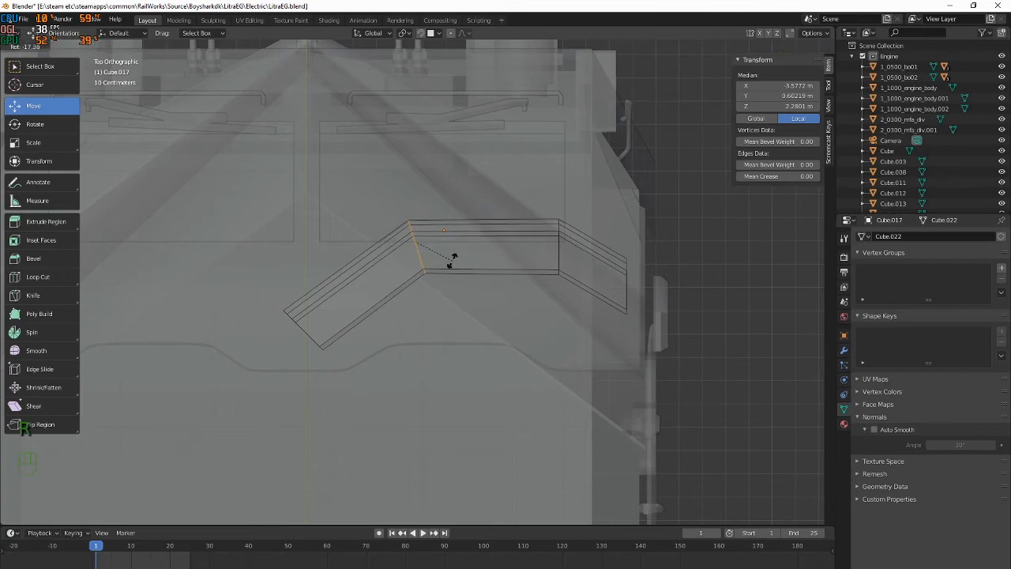
right_click(452, 260)
key("r")
right_click(475, 242)
type("r45")
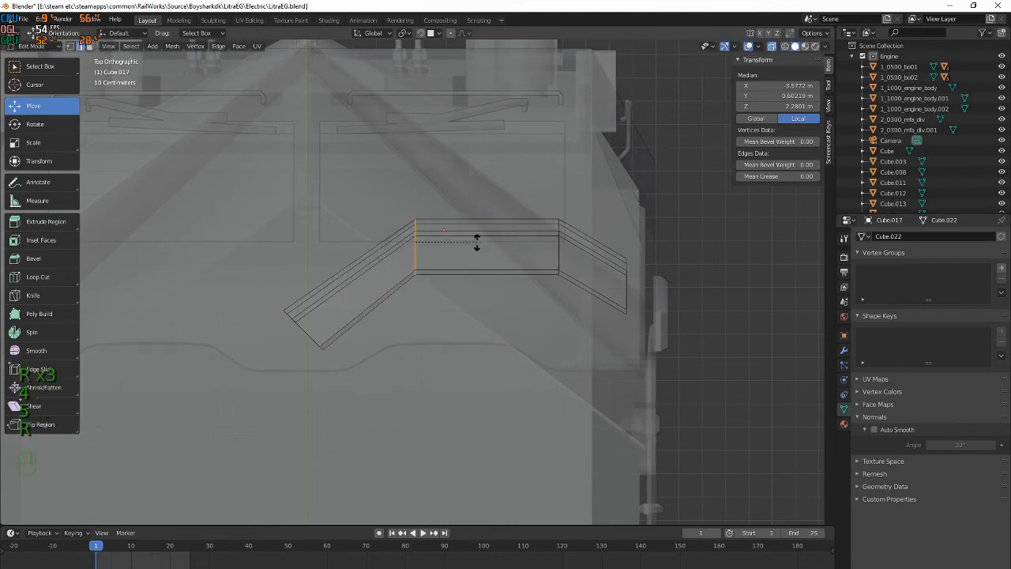
key("Return")
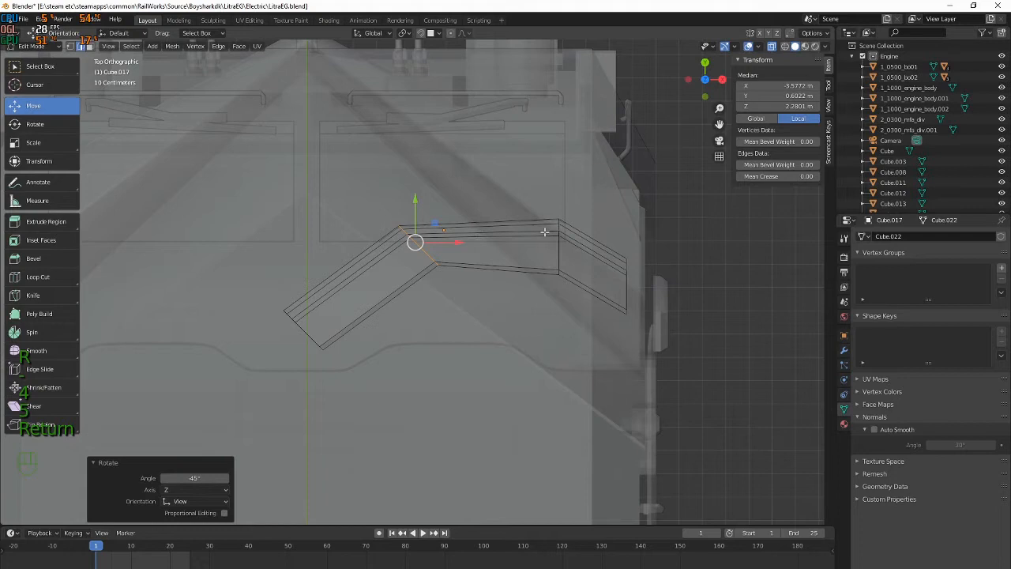
key("ctrl+z")
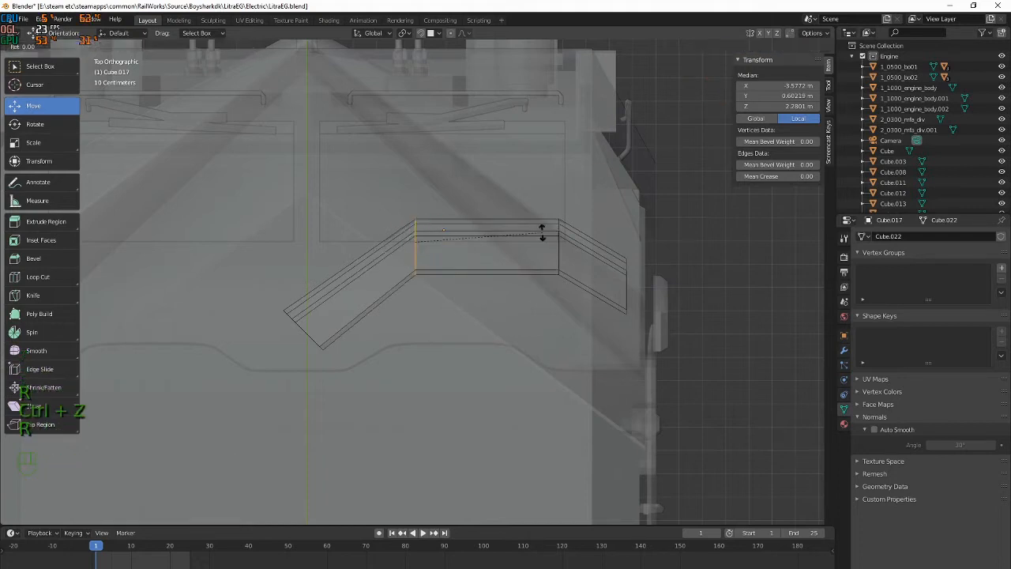
Try rotating the left bend's edge loop by half of 45° instead
type("45")
key("KP_Divide")
type("2")
key("Return")
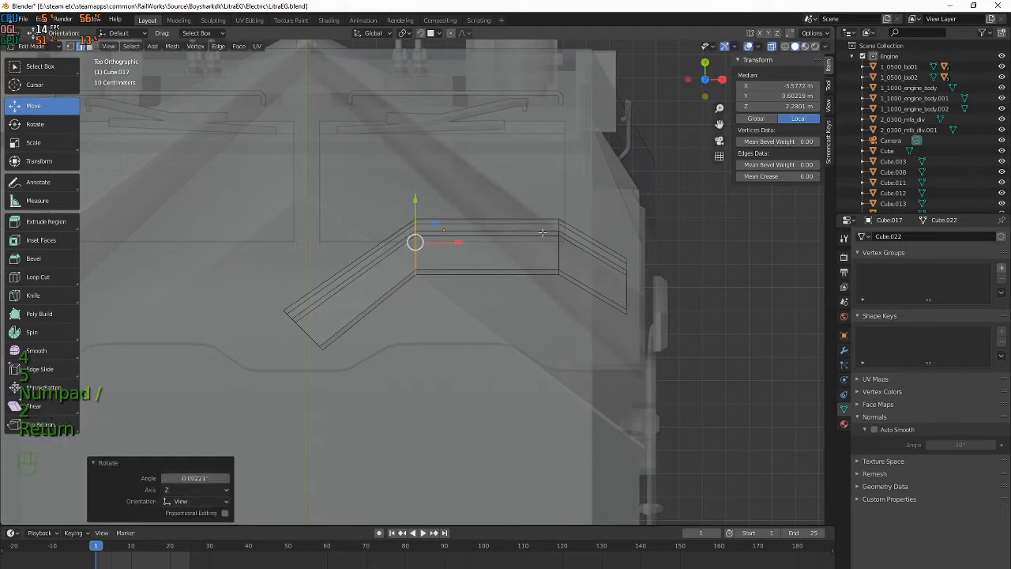
key("ctrl+z")
key("r")
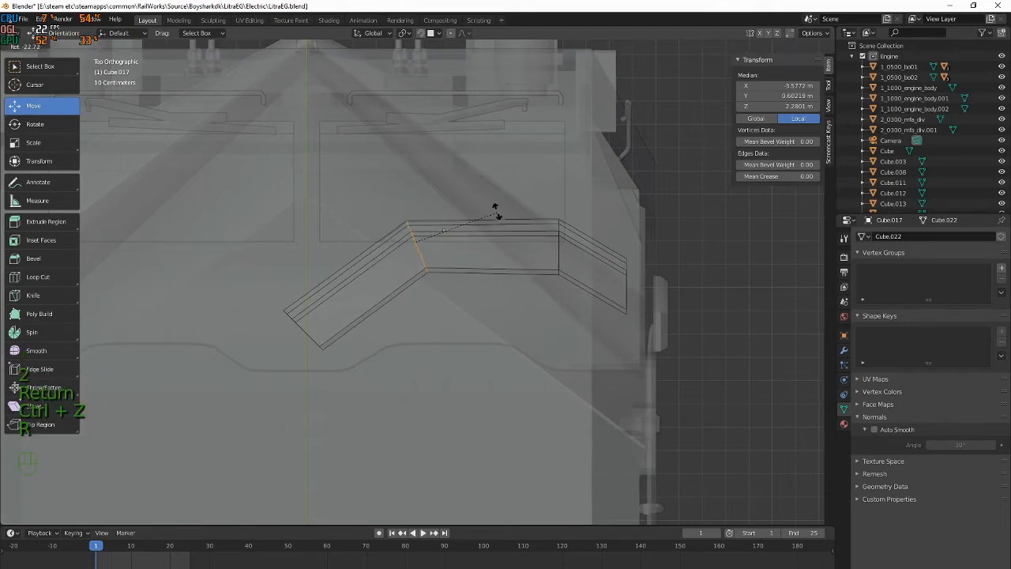
right_click(526, 194)
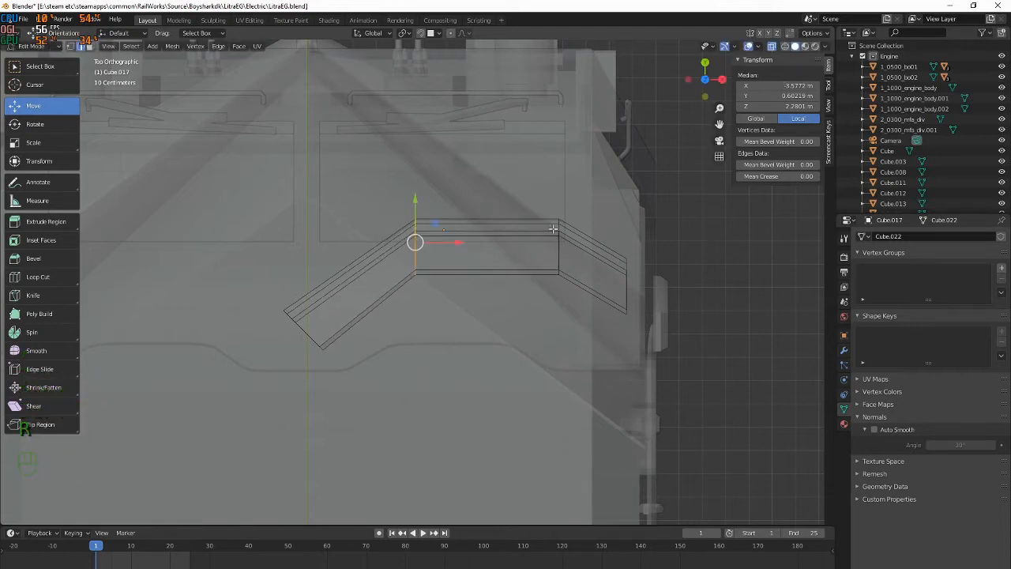
Rotate the left bend's edge loop by about -22.4° so the joint splits the angle between wing and middle section
key("r")
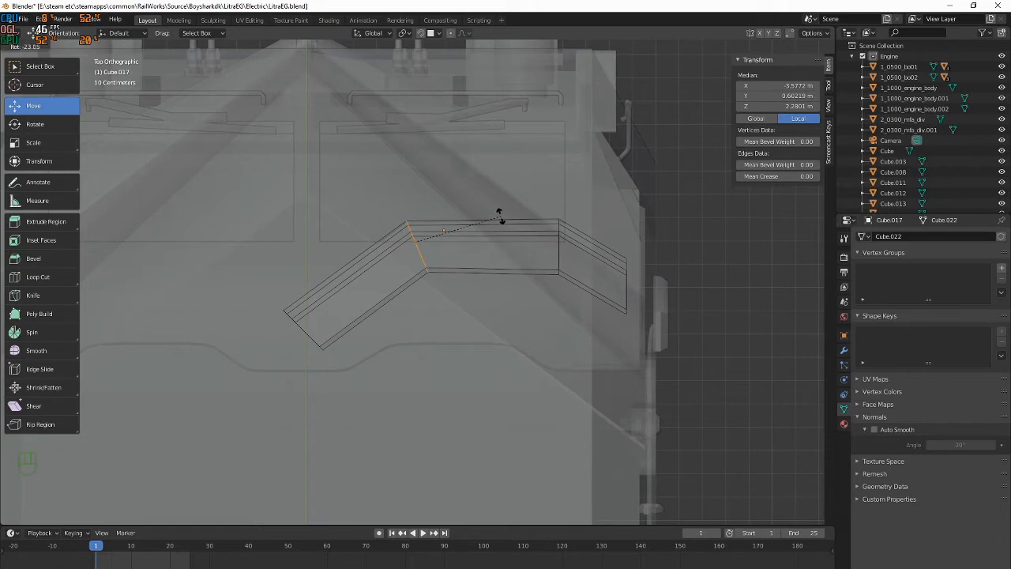
left_click(501, 218)
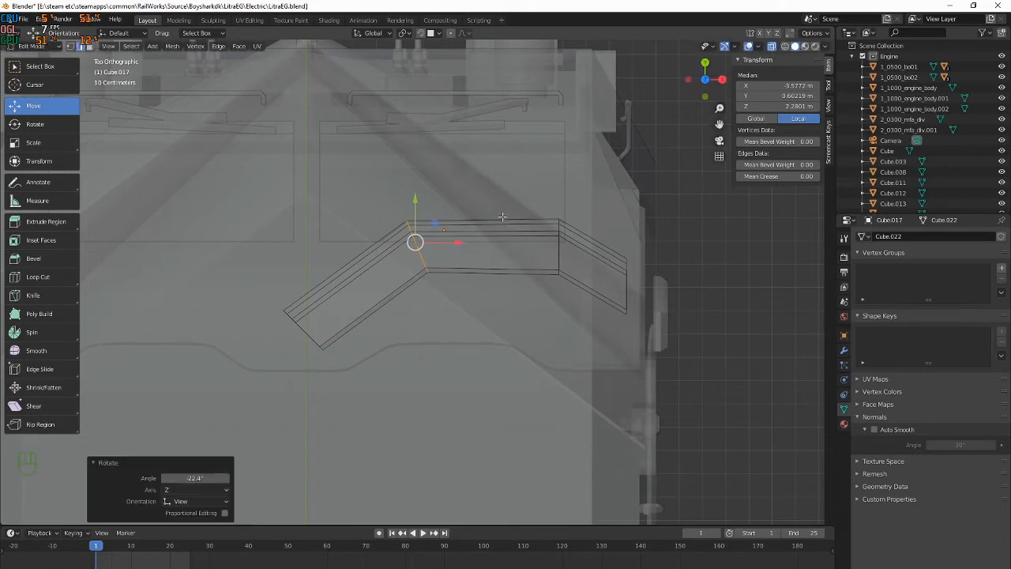
left_click(527, 206)
Rotate the edge loop at the right bend by 22.5° and nudge it about 0.0045 m along Y
left_click_drag(520, 183, 586, 290)
key("r")
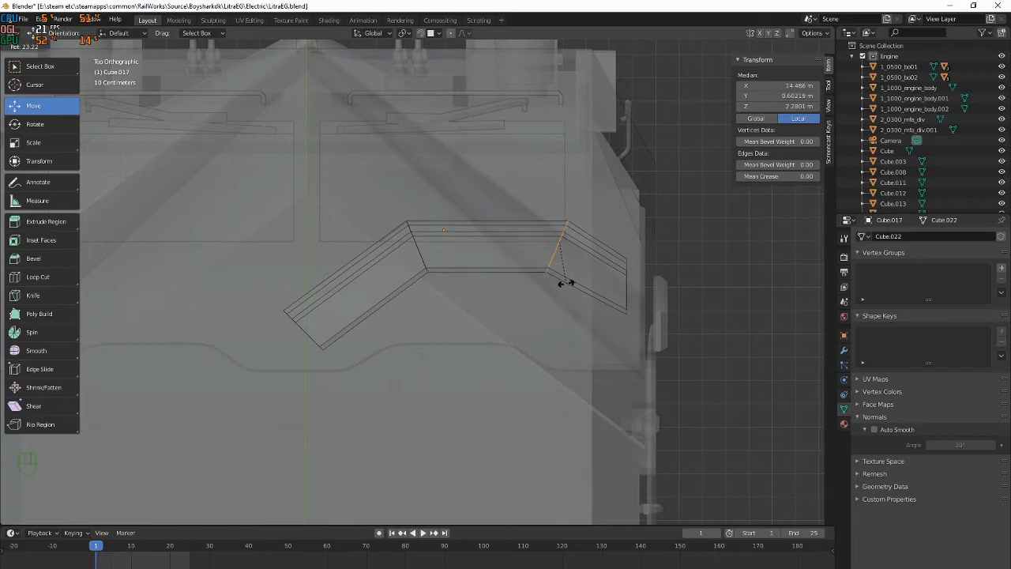
key("Return")
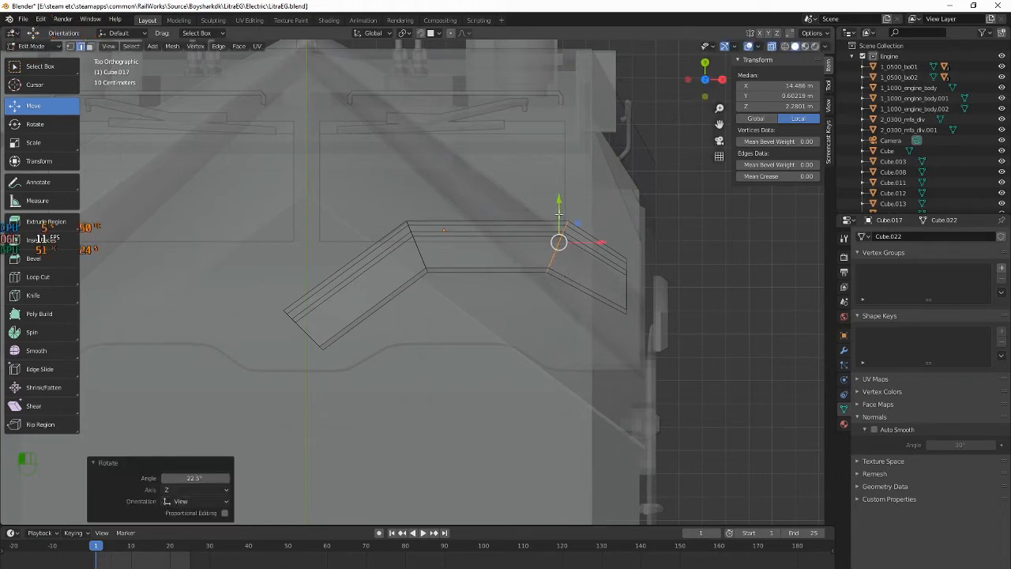
left_click_drag(559, 212, 561, 212)
Reselect the right bend's edge loop in the top view and nudge it slightly along -Y to level the middle section
middle_click_drag(472, 224, 502, 328)
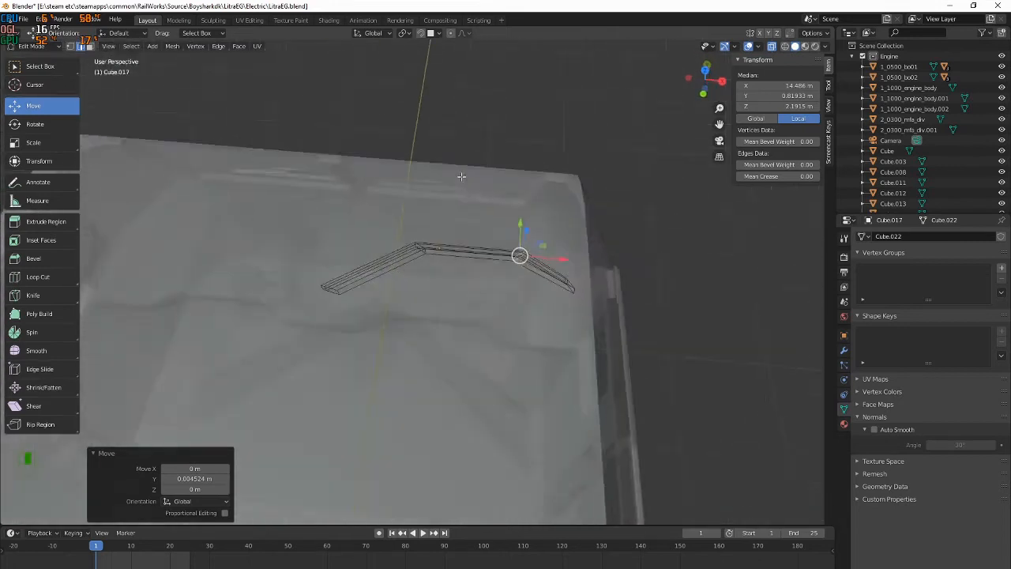
key("KP_7")
scroll(519, 190, "up", 2)
left_click_drag(178, 102, 340, 78)
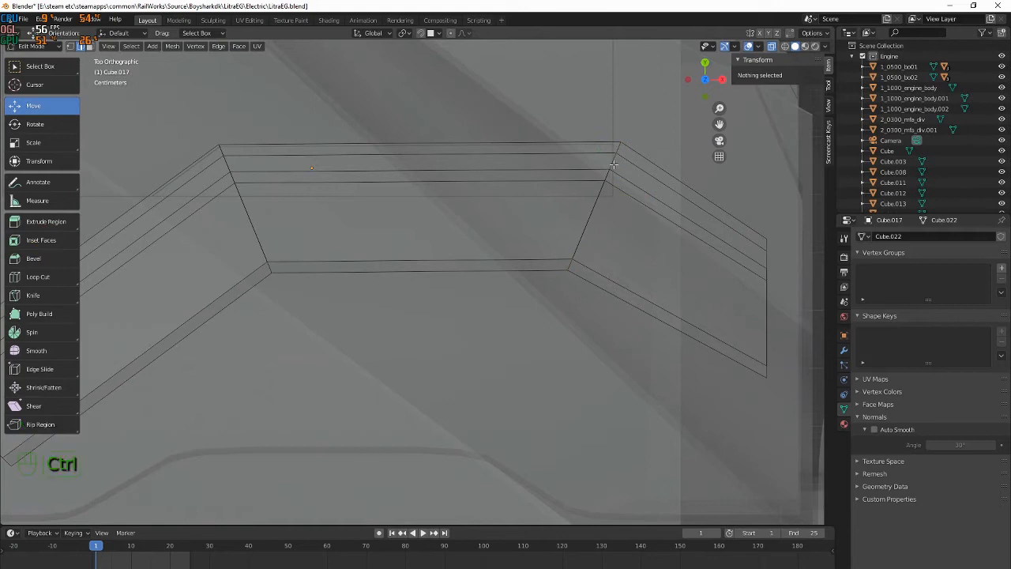
left_click_drag(599, 156, 600, 160)
scroll(524, 232, "down", 5)
Compare the console's bends and angled wings with the cab photo in the browser, viewing the model from several sides
key("super+Tab")
key("super+Tab")
key("alt+Tab")
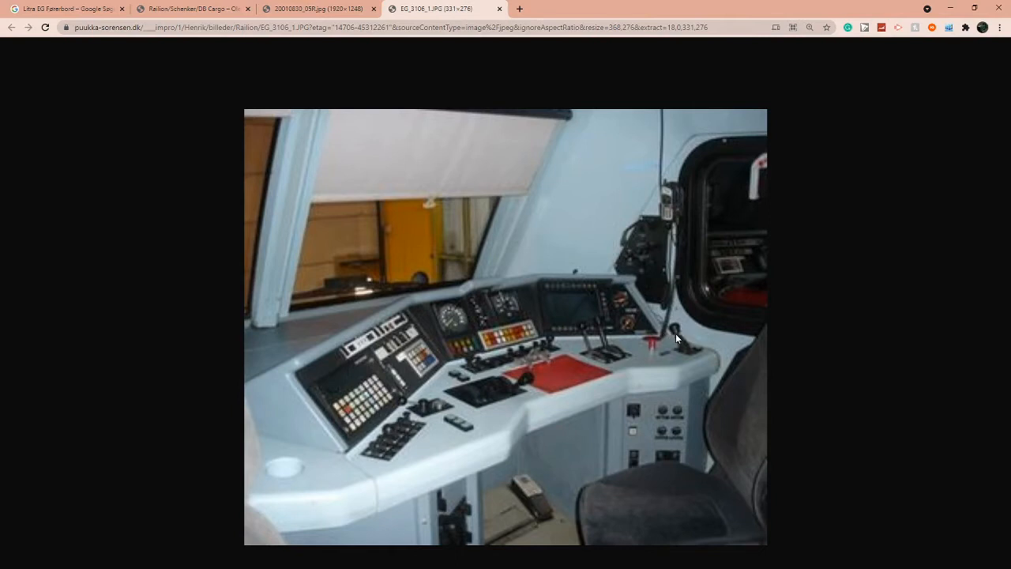
key("alt+Tab")
middle_click_drag(515, 312, 413, 219)
scroll(521, 316, "up", 5)
key("Tab")
key("Tab")
middle_click_drag(594, 252, 425, 256)
key("alt+Tab")
key("alt+Tab")
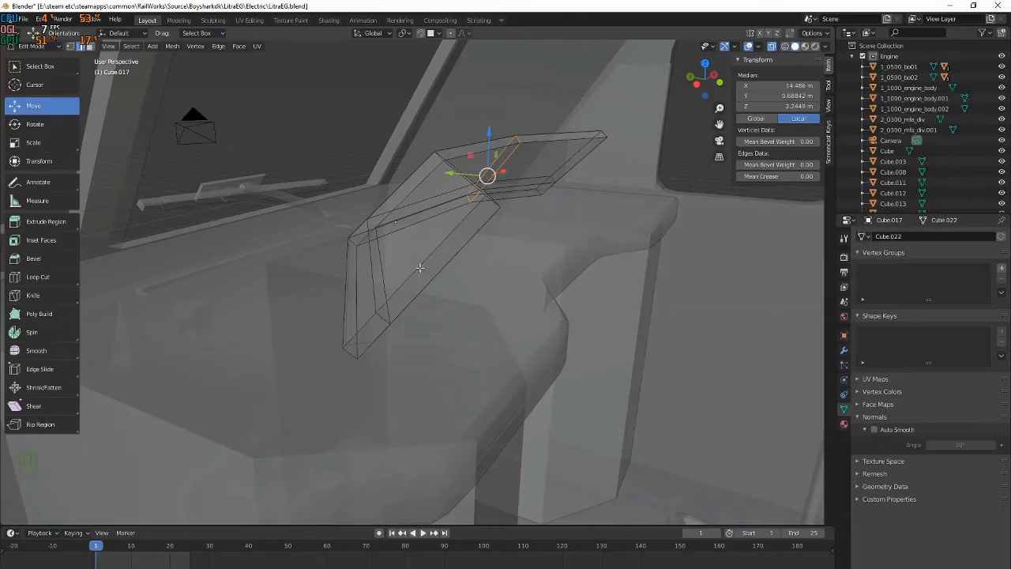
Select the entire console mesh and move it about 0.16 m along Y, checking its position against the cab photo
key("a")
left_click_drag(424, 198, 376, 200)
key("alt+Tab")
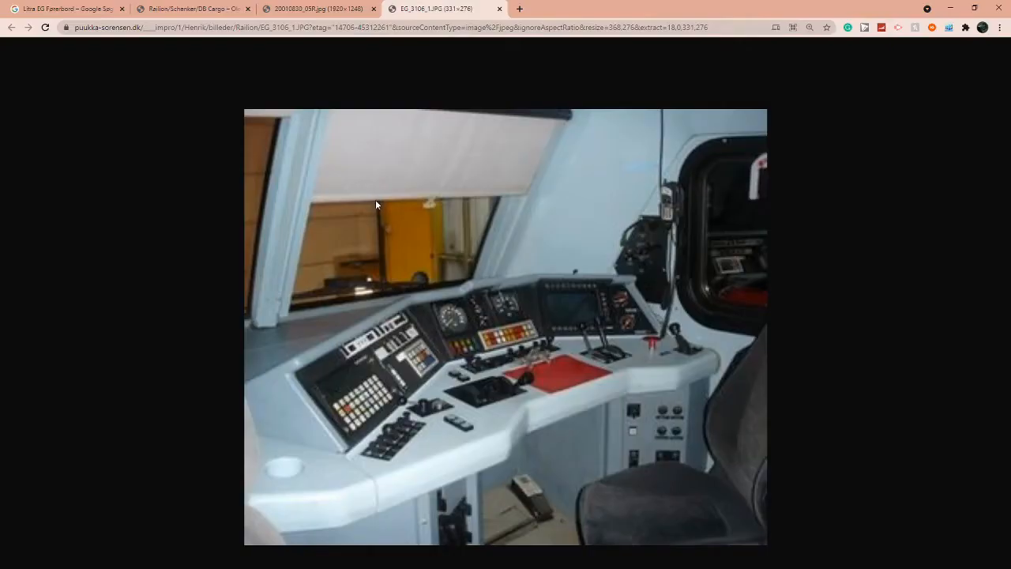
key("alt+Tab")
middle_click_drag(435, 285, 386, 187)
Add a lengthwise loop cut to the console and slide it close to the upper edge
key("ctrl+r")
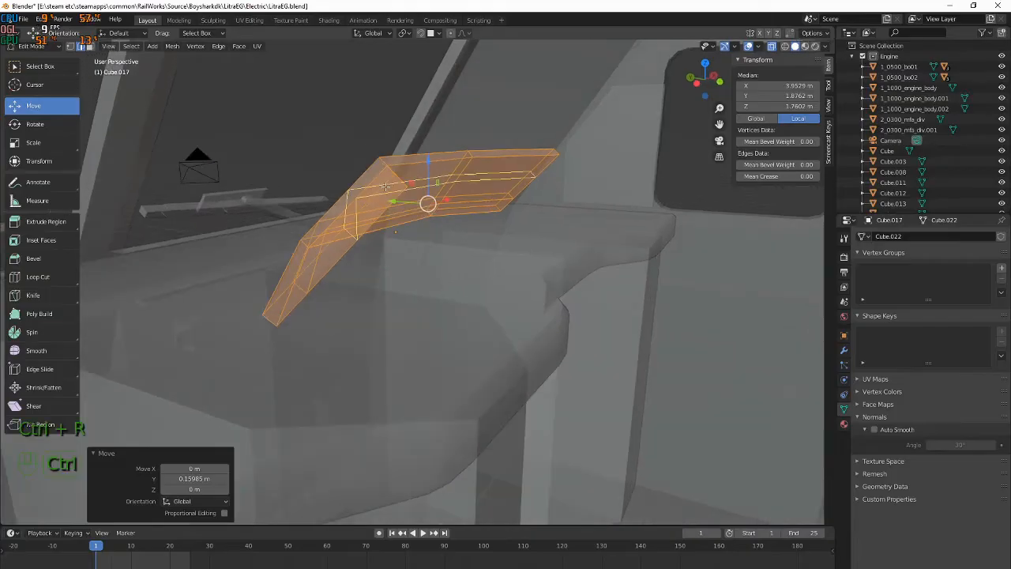
left_click(390, 174)
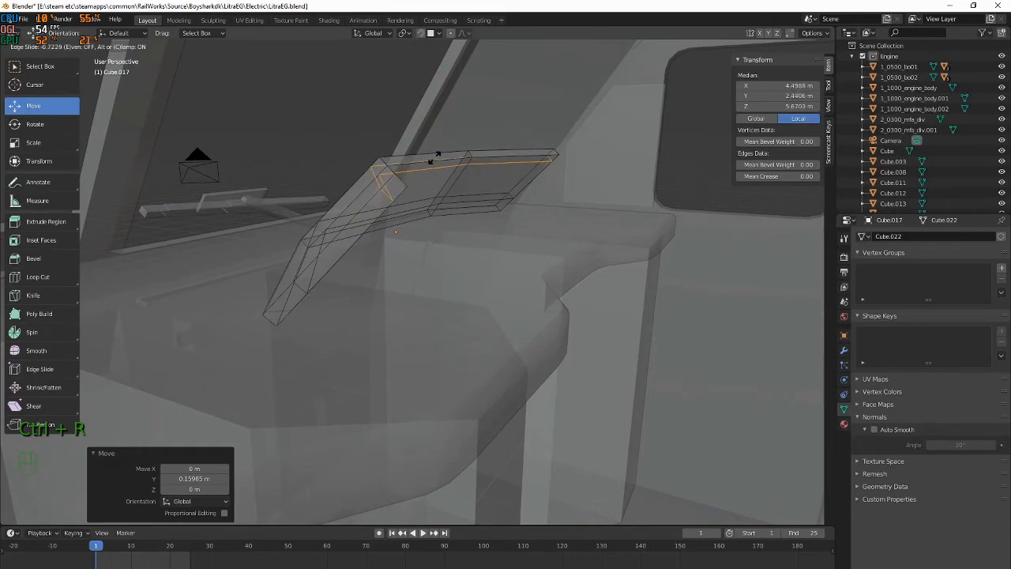
key("alt+Tab")
key("alt+Tab")
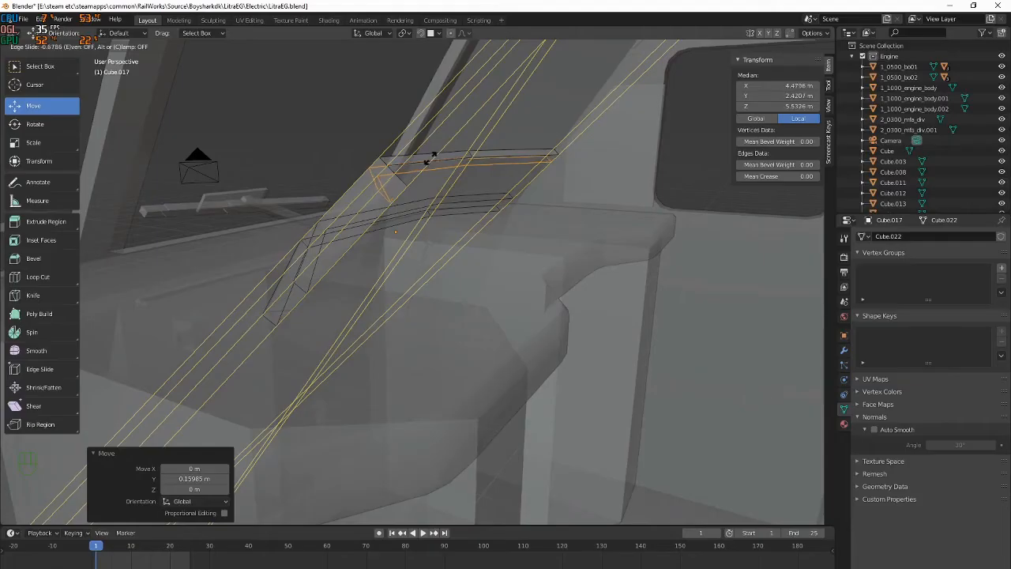
key("Tab")
Select the console object and rotate it about the global X axis to a tilt of about 51.5°
middle_click_drag(435, 162, 452, 164)
key("a")
left_click(403, 183)
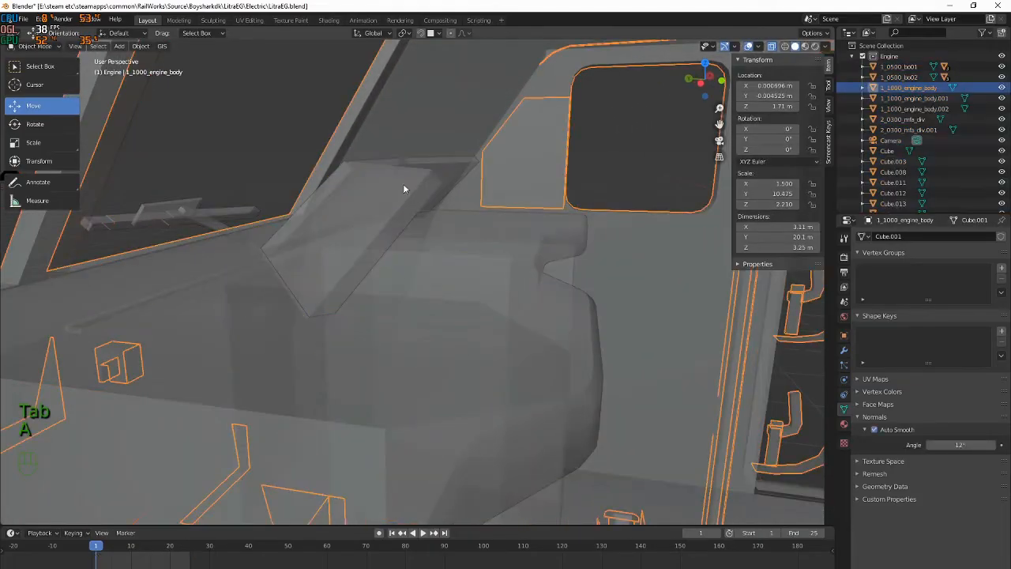
left_click(408, 187)
key("r")
key("y")
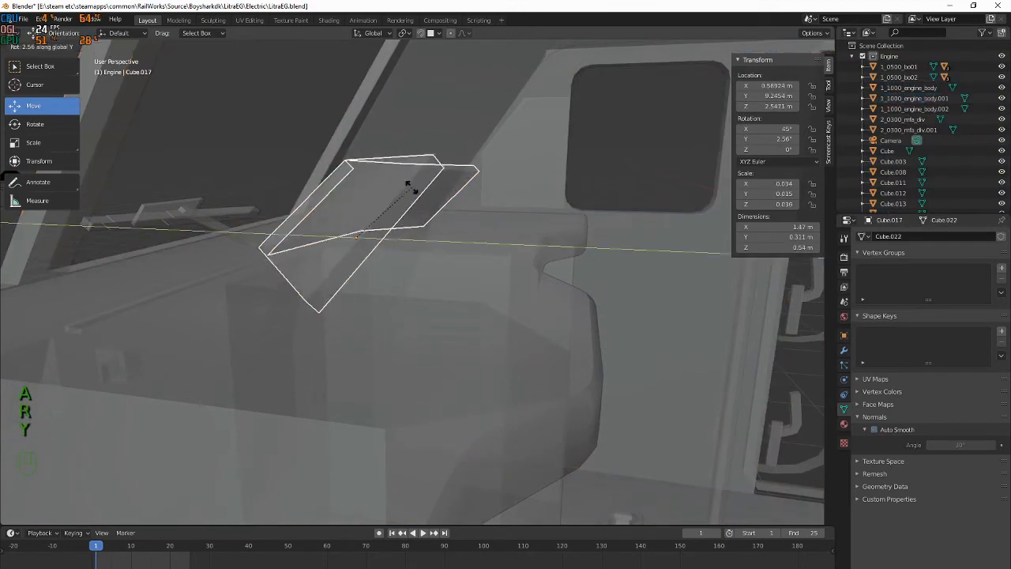
key("x")
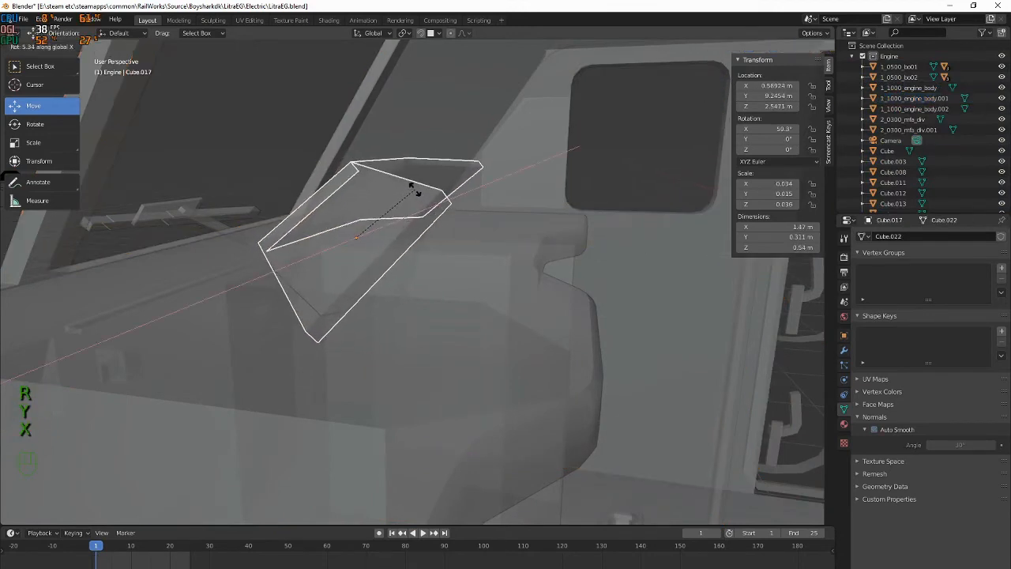
left_click(413, 189)
key("r")
key("x")
left_click(427, 202)
Select the console's lower band across all three sections and move it slightly down and forward along Y
middle_click_drag(427, 202, 399, 67)
key("Tab")
left_click_drag(270, 227, 542, 384)
middle_click_drag(266, 217, 267, 222)
left_click_drag(267, 219, 389, 314)
mouse_move(338, 254)
left_mouse_down("shift")
mouse_move(466, 330)
mouse_move(335, 252)
left_mouse_up("shift")
key("ctrl+z")
left_click_drag(397, 324, 337, 272, "shift")
left_click(415, 288, "shift")
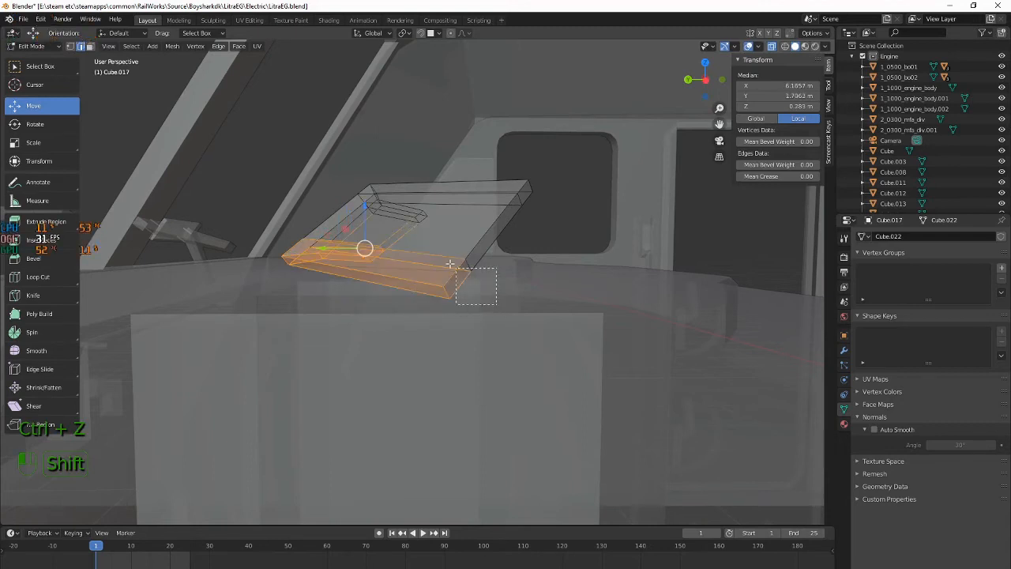
left_click_drag(450, 263, 449, 263, "shift")
left_click(479, 248, "ctrl")
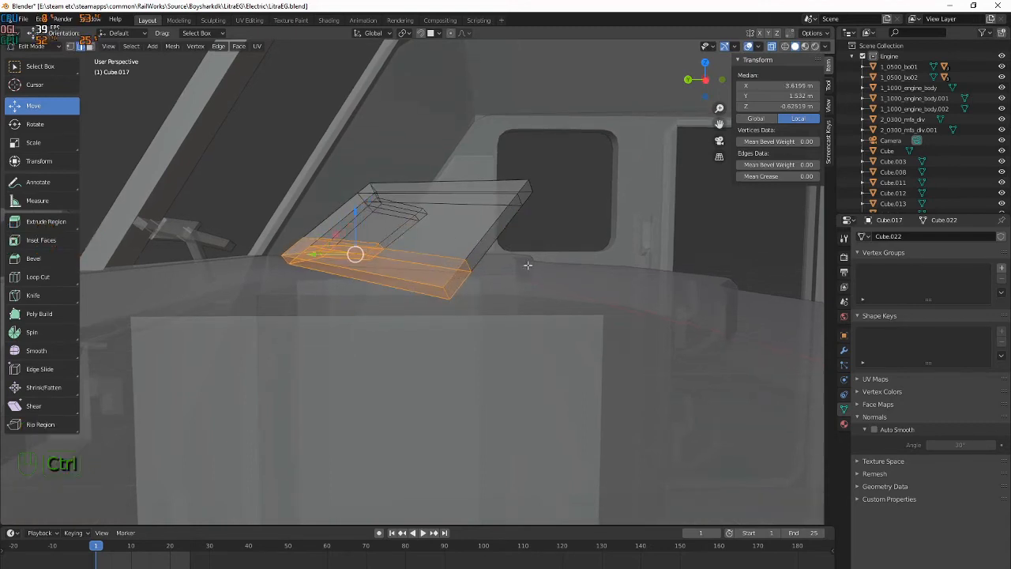
left_click_drag(357, 245, 355, 261)
mouse_move(354, 262)
middle_mouse_down()
mouse_move(377, 268)
mouse_move(369, 266)
middle_mouse_up()
left_click_drag(369, 266, 354, 250)
middle_click_drag(354, 250, 435, 224)
Compare the reshaped console with the cab photo and inspect it in object mode and from above
key("Tab")
key("alt+Tab")
key("alt+Tab")
key("alt+Tab")
key("alt+Tab")
middle_click_drag(374, 216, 383, 250)
key("Tab")
key("KP_4")
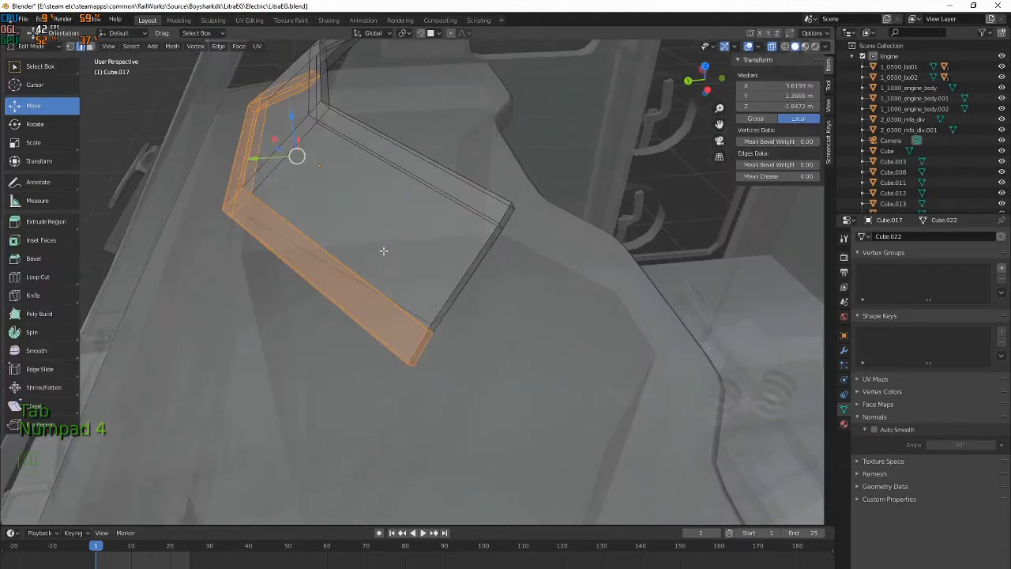
key("KP_7")
key("KP_4")
key("KP_7")
Select the two edge segments along the underside of the left wing's end face, checking against the cab photo
left_click(353, 308)
left_click_drag(359, 314, 344, 279)
middle_click_drag(344, 279, 461, 230)
left_click(400, 235)
left_click(300, 307, "shift")
middle_click_drag(302, 306, 345, 303)
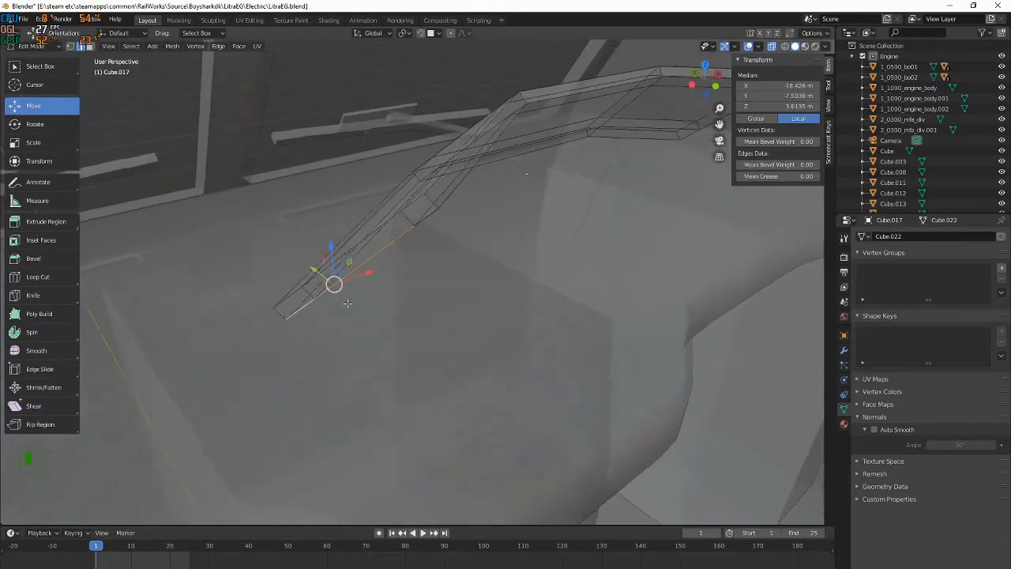
key("alt+Tab")
key("alt+Tab")
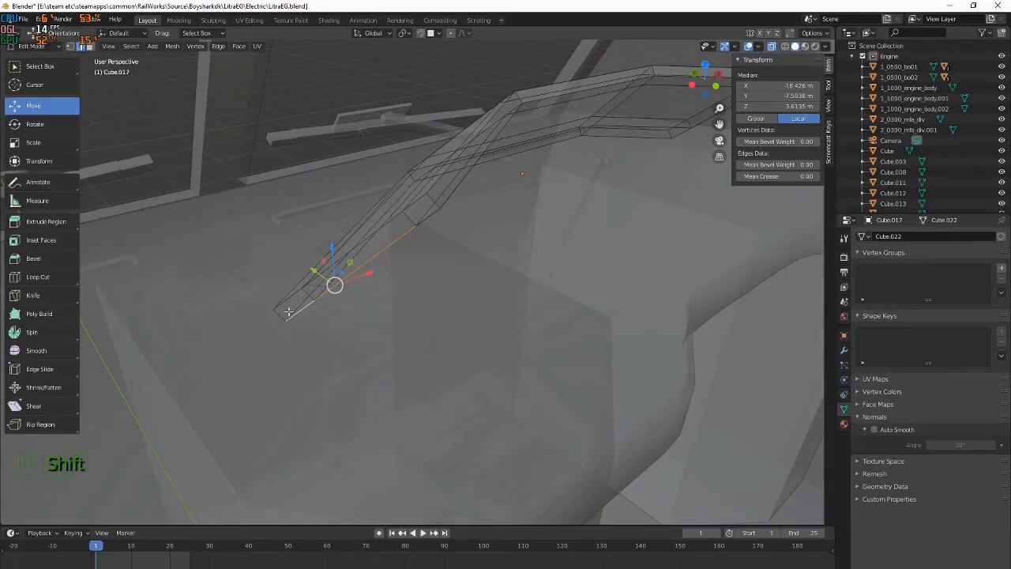
Try to extrude the selected end edges along -Y
key("e")
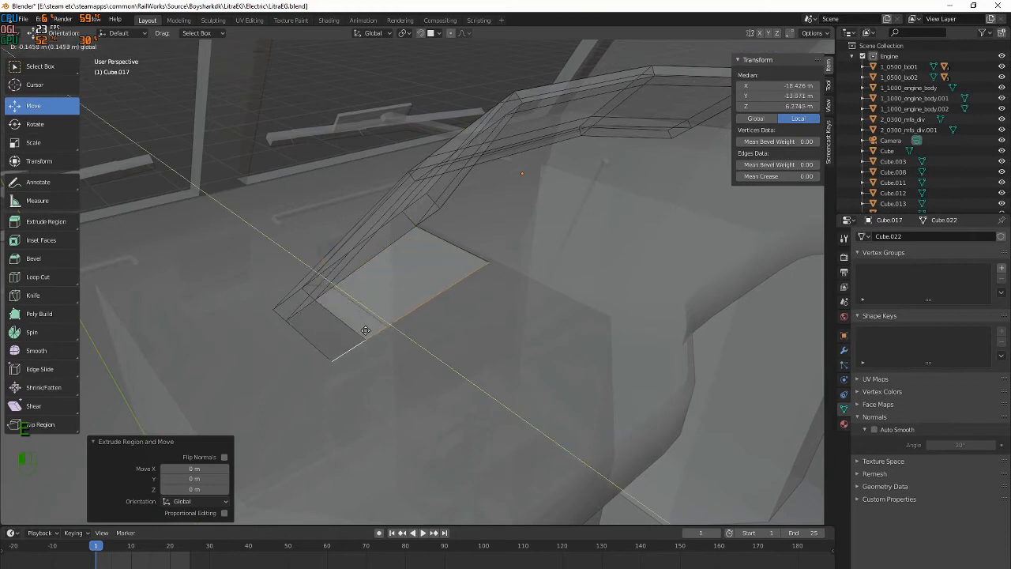
key("ctrl+z")
key("ctrl+z")
Extrude the selected left wing end edges diagonally down and toward -Y in the right view to form a side panel
key("KP_3")
key("e")
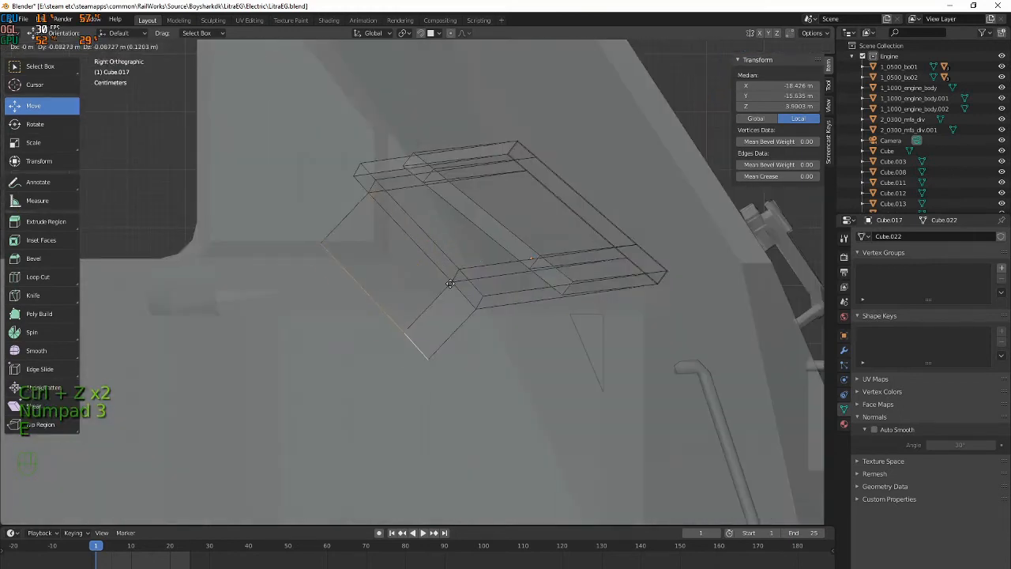
left_click(396, 336)
key("Tab")
middle_click_drag(396, 336, 439, 356)
Select the left wing's end face with its extruded side panel and rotate it roughly parallel to the Y axis in top view
key("Tab")
middle_click_drag(400, 285, 379, 314)
left_click_drag(370, 354, 419, 365)
left_click_drag(317, 170, 427, 413)
key("s")
key("x")
right_click(399, 307)
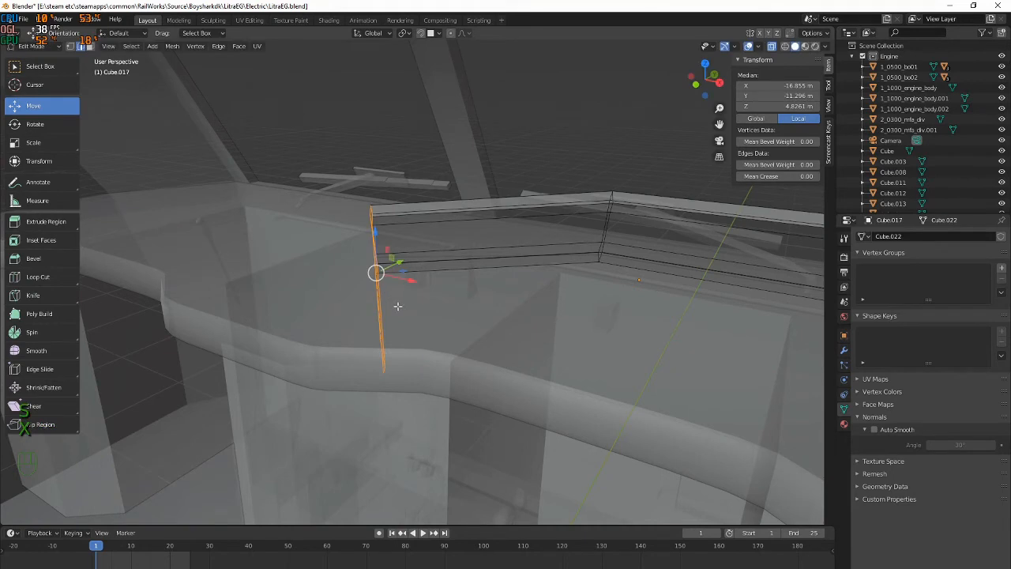
key("KP_7")
key("r")
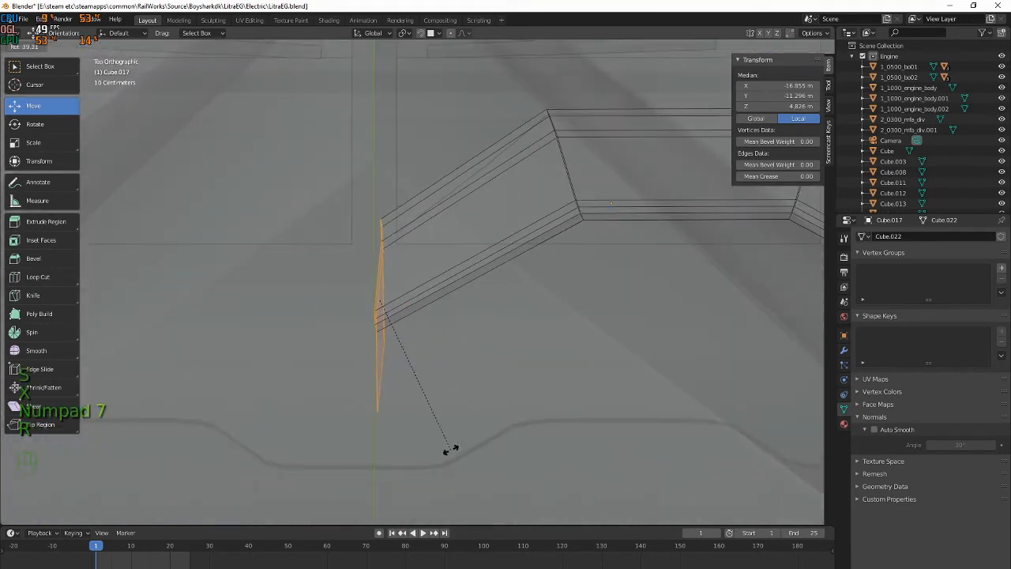
left_click(450, 450)
Flatten the selected end geometry with an X scale of 0 and rotate it back square to the left wing
key("s")
key("x")
key("0")
key("Return")
key("r")
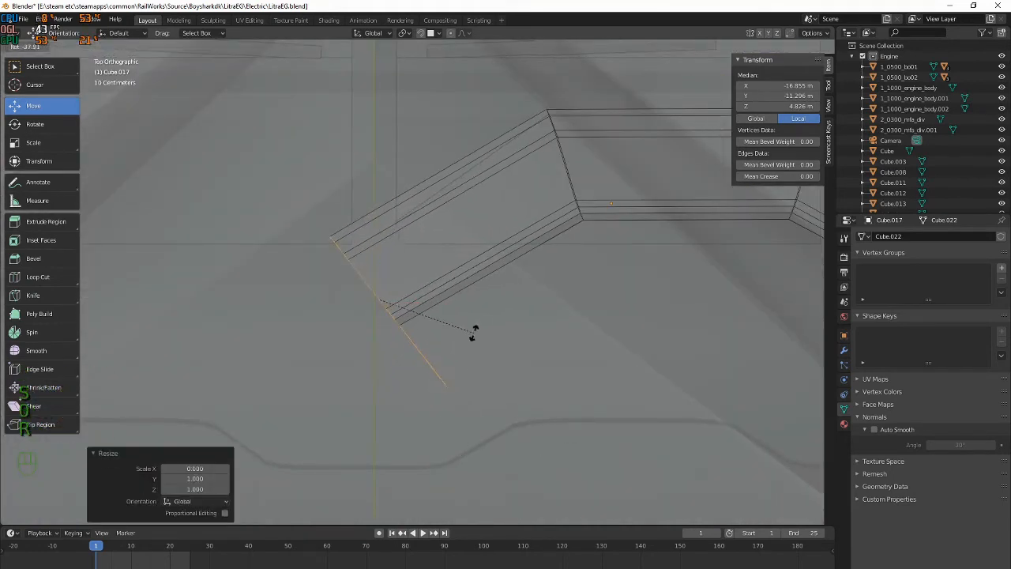
left_click(483, 350)
middle_click_drag(483, 350, 447, 288)
key("Tab")
key("Tab")
Extrude the side panel's lower edge a short way inward, parallel to the left wing, and turn off X-ray display
left_click_drag(328, 339, 444, 370)
middle_click_drag(443, 369, 407, 266)
key("KP_7")
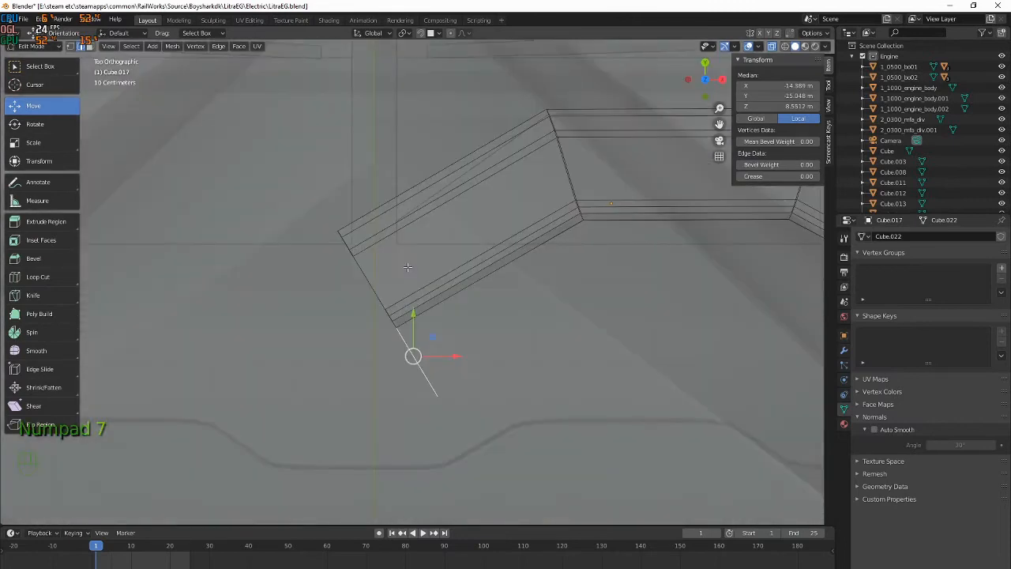
key("g")
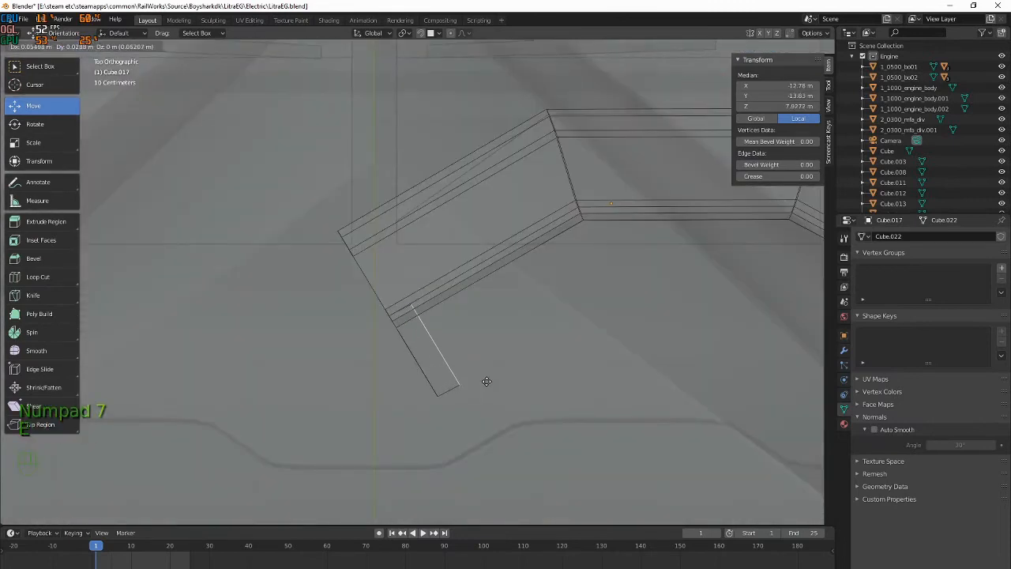
left_click(474, 387)
key("Tab")
middle_click_drag(494, 374, 456, 276)
left_click(774, 47)
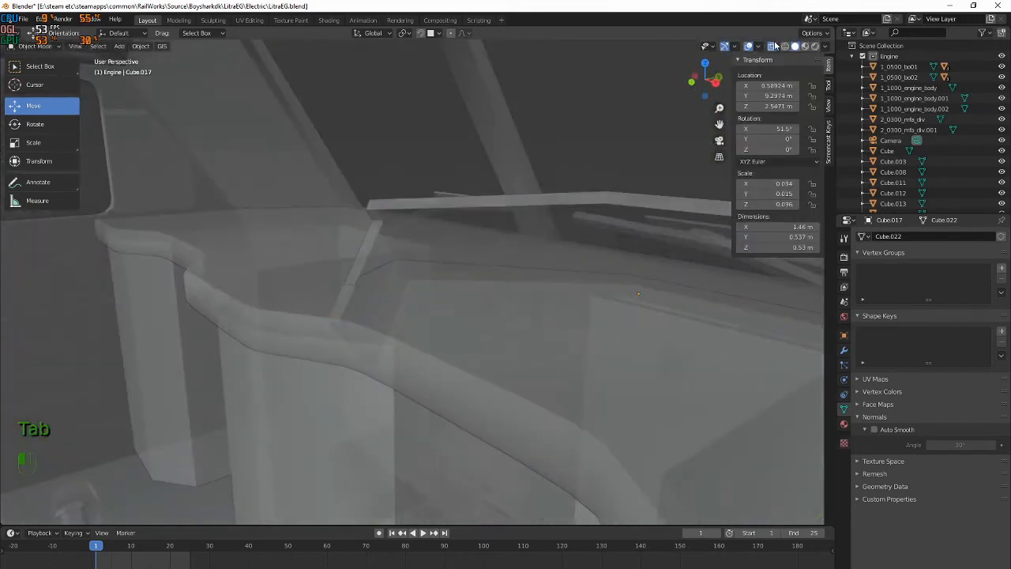
Turn off X-ray display and check the console's side panel up close where it meets the desk slab
left_click(773, 46)
middle_click_drag(411, 198, 446, 230)
scroll(446, 230, "up", 2)
left_click(356, 273)
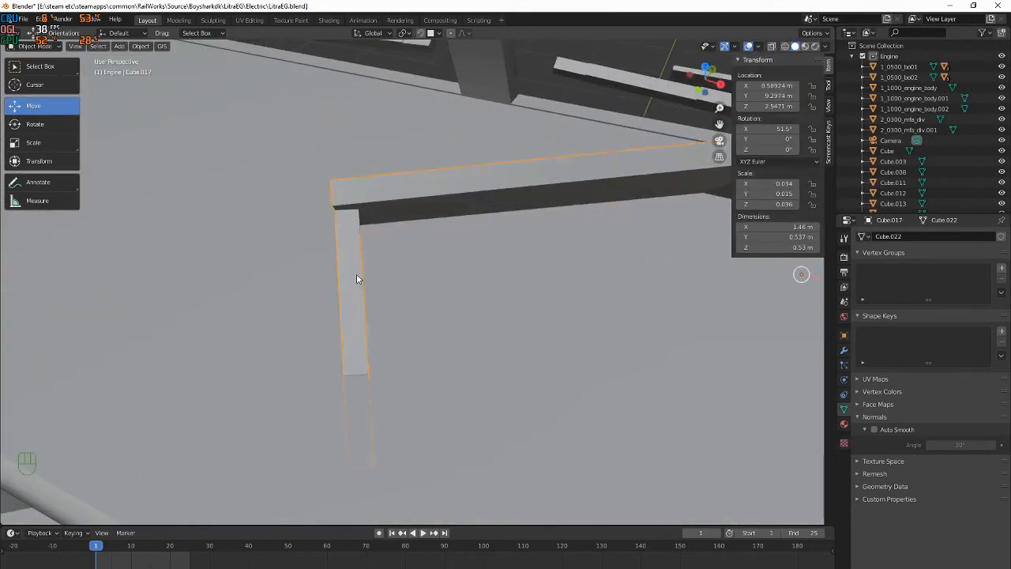
key("Tab")
left_click_drag(366, 306, 370, 302)
key("Tab")
Compare the console and its side panel with the cab reference photos
middle_click_drag(372, 304, 484, 234)
scroll(364, 238, "down", 2)
key("alt+Tab")
key("alt+Tab")
key("alt+Tab")
key("alt+Tab")
key("alt+Tab")
key("alt+Tab")
Raise the instrument console slightly above the desk slab, to a Z location of about 2.583 m
left_click_drag(343, 171, 338, 171)
middle_click_drag(338, 170, 435, 186)
key("Tab")
middle_click_drag(277, 186, 333, 190)
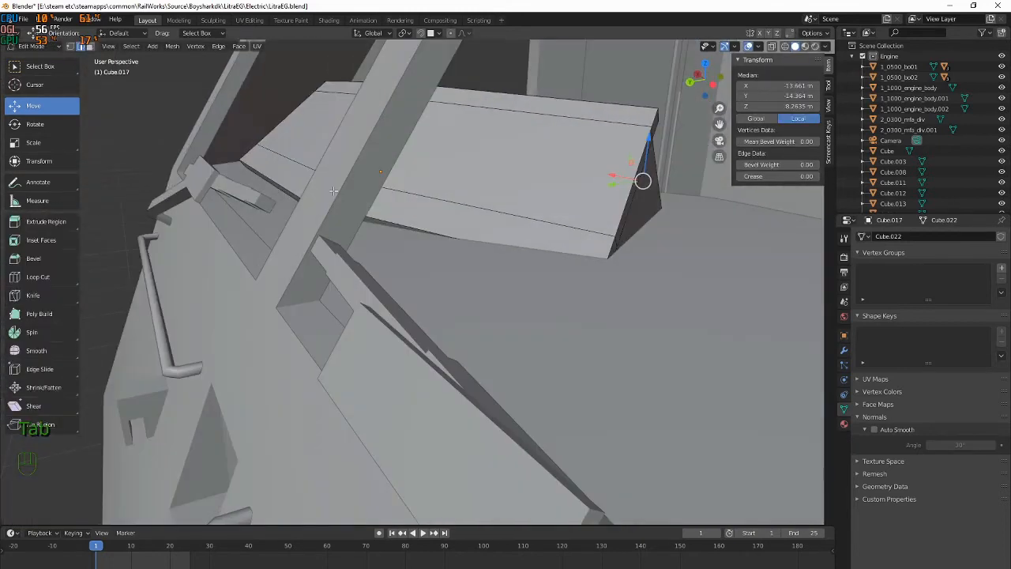
left_click_drag(263, 147, 261, 162)
key("Tab")
middle_click_drag(598, 184, 316, 356)
key("Tab")
key("Tab")
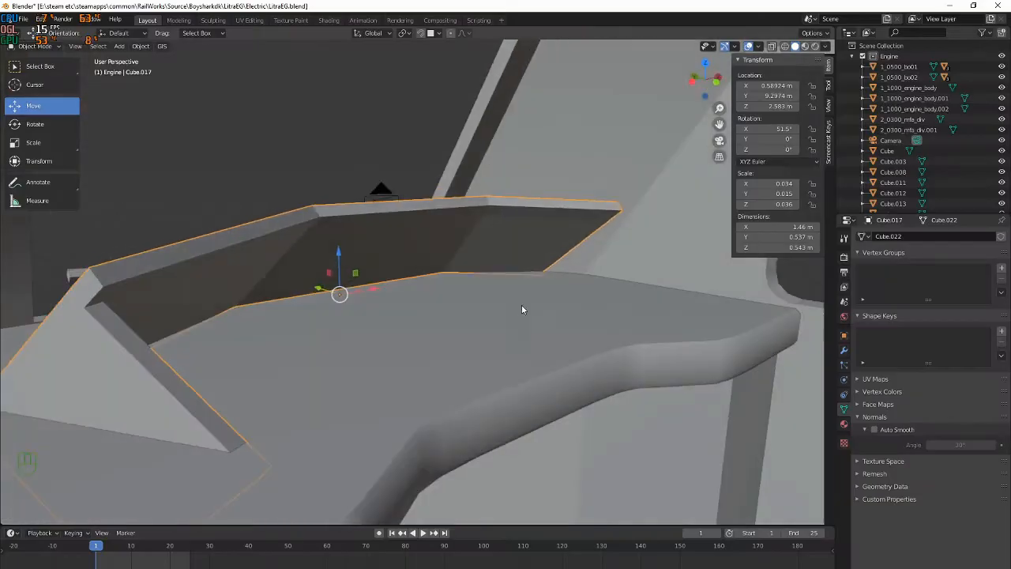
Scale the console down slightly along Z and lower it about 0.02 m onto the desk slab
key("s")
key("z")
left_click(428, 294)
middle_click_drag(428, 290, 479, 281)
scroll(487, 311, "down", 2)
middle_click_drag(351, 240, 363, 260)
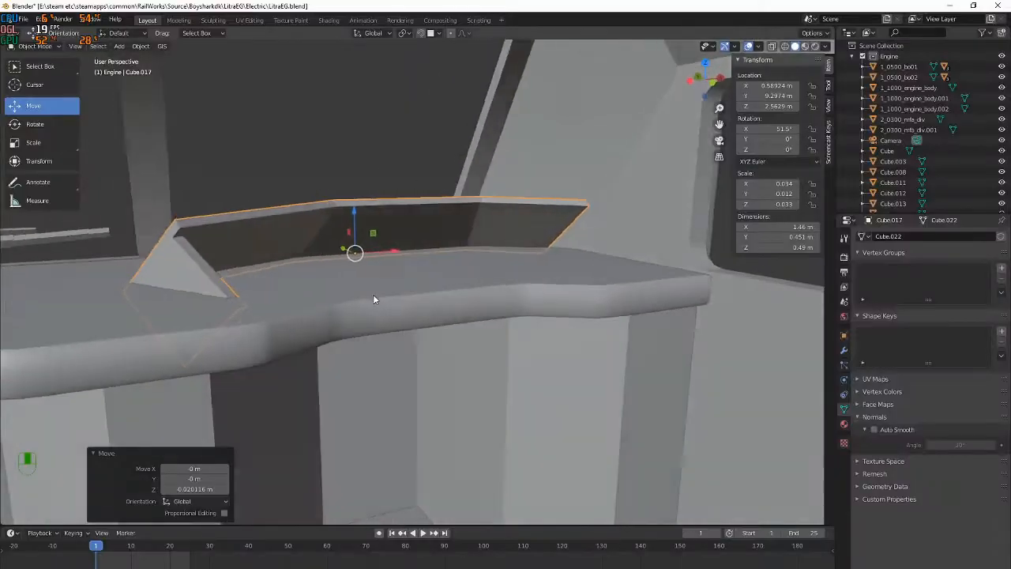
Select the top edges of the console's three back sections and scale them along the global Z axis
middle_click_drag(373, 294, 363, 294)
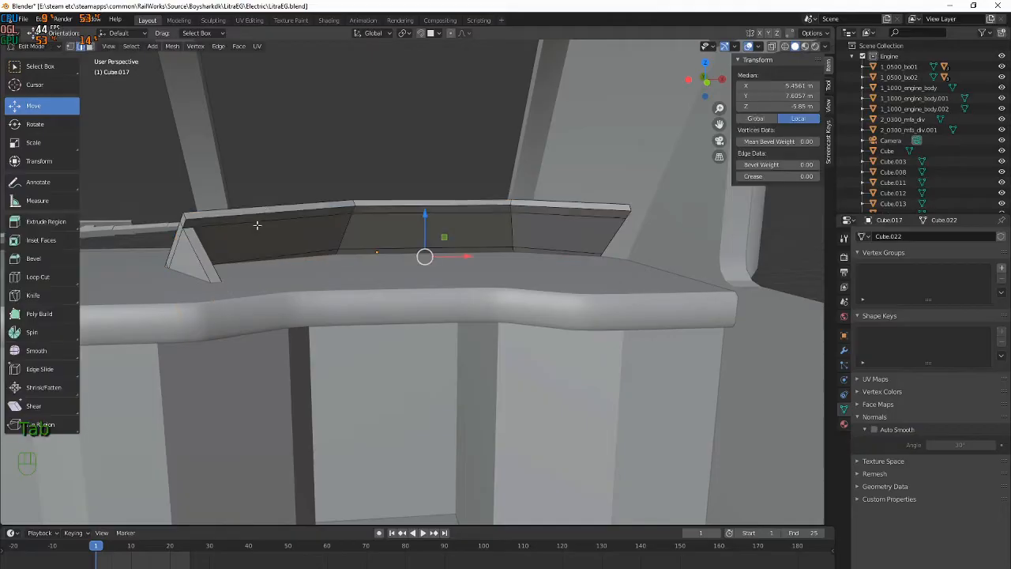
left_click(264, 207)
left_click(430, 202, "shift")
left_click(568, 207, "shift")
key("s")
key("z")
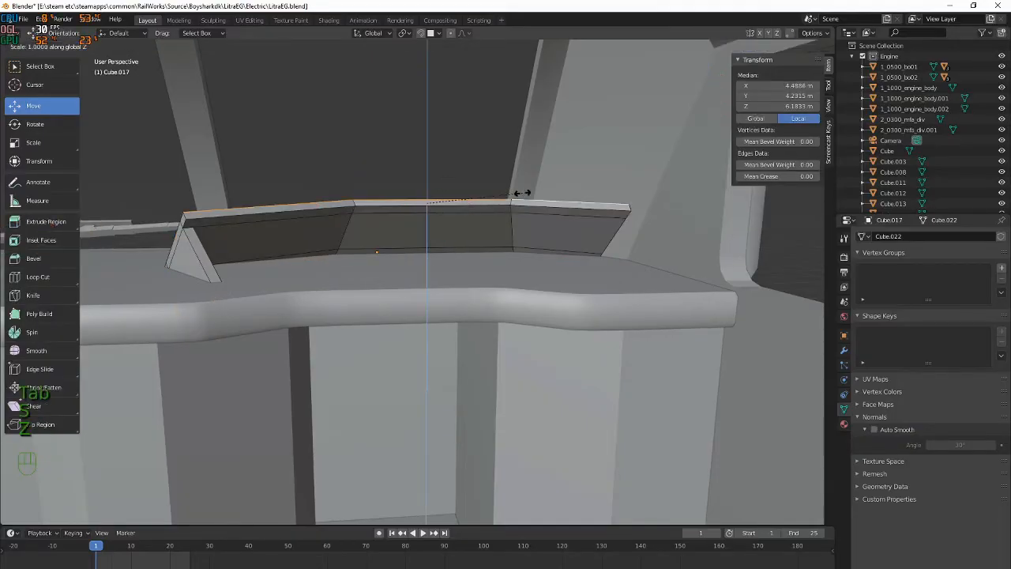
Level the back and front top edge runs of the angled desk panel by scaling each to 0 along Z
key("0")
left_click(537, 197)
left_click(548, 210)
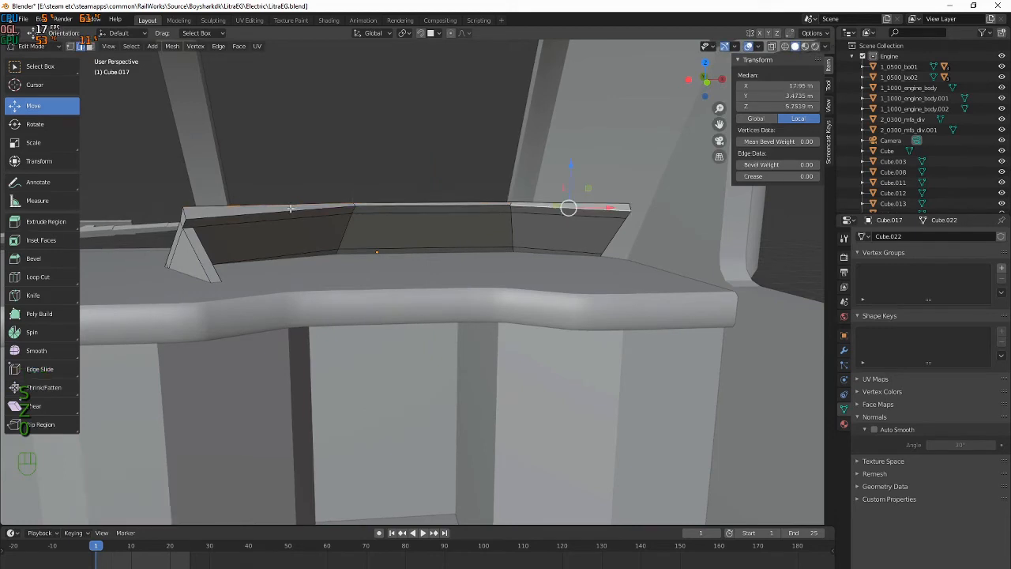
left_click(291, 211, "ctrl")
key("s")
key("z")
key("0")
left_click(291, 215)
Level the edge run just below the top rim on the panel's inner face by scaling it to 0 along Z
left_click(298, 217)
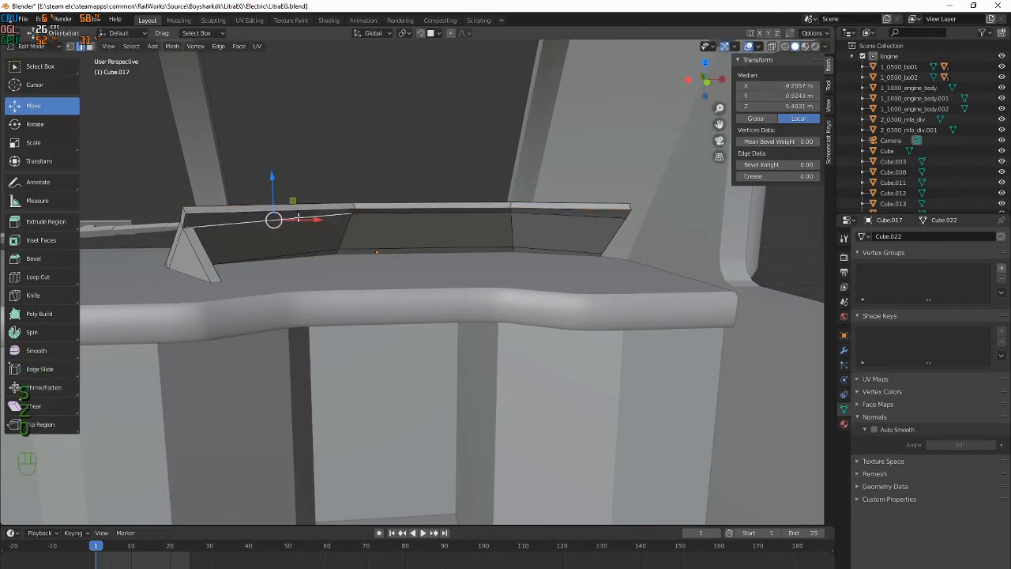
left_click(541, 215, "ctrl")
key("s")
key("z")
key("0")
left_click(543, 216)
Level the lower edge run across the three segments of the panel's inner face by scaling it to 0 along Z
left_click(548, 243)
left_click(287, 243, "shift")
key("s")
key("z")
key("0")
left_click(394, 243)
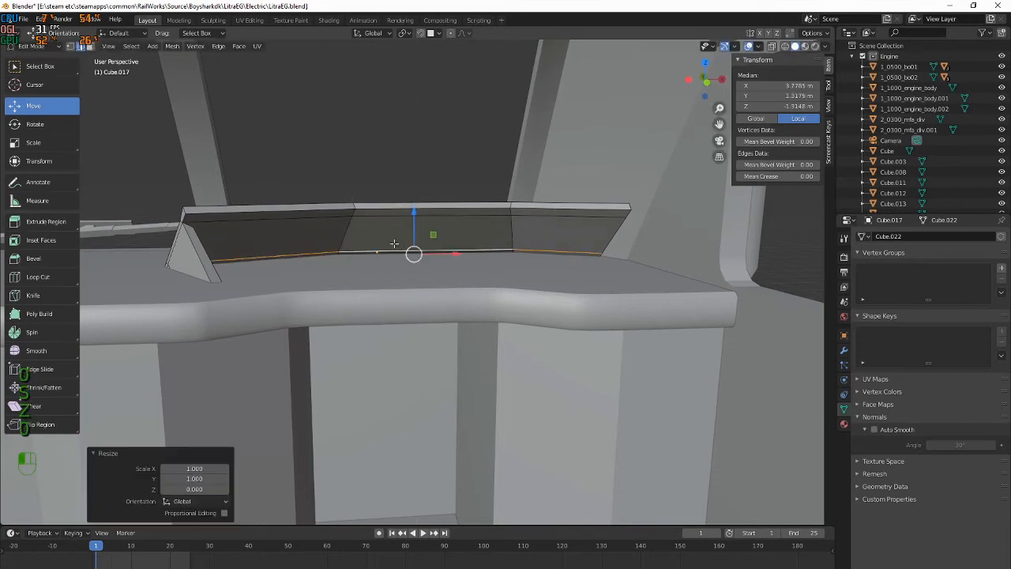
key("Tab")
key("Tab")
Level the upper and lower inset edge loops on the panel's outer face by scaling each to 0 along Z
middle_click_drag(412, 232, 433, 214)
left_click(486, 210)
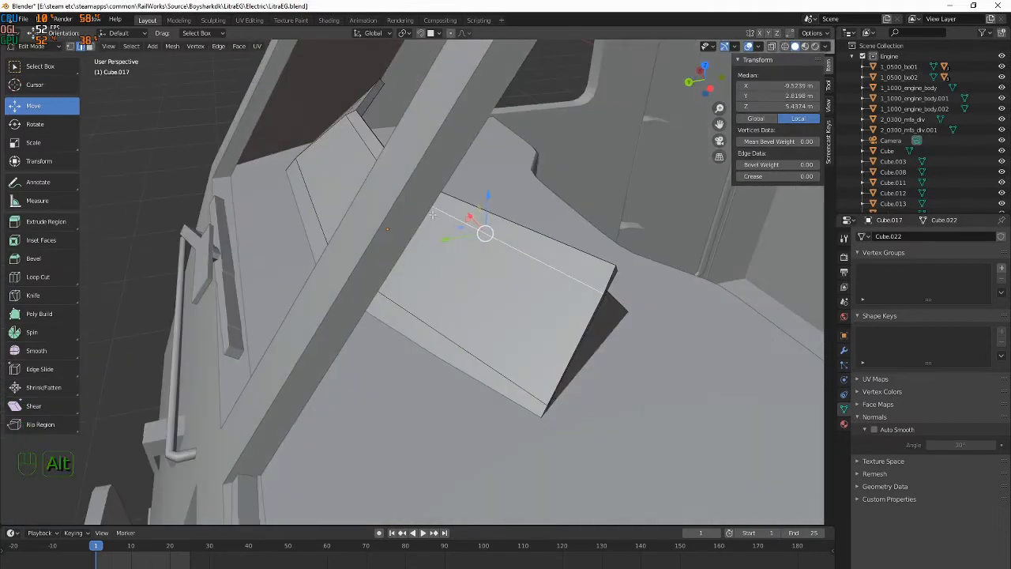
key("z")
key("0")
left_click(443, 219)
left_click(453, 334, "alt")
key("s")
key("z")
key("0")
left_click(453, 332)
Level the bottom edge loop on the panel's outer side by scaling it to 0 along Z, and inspect the panel's end
middle_click_drag(453, 332, 329, 210)
left_click(452, 386, "alt")
key("s")
key("z")
key("0")
left_click(452, 386)
key("Tab")
middle_click_drag(472, 380, 427, 335)
key("Tab")
middle_click_drag(427, 335, 333, 326)
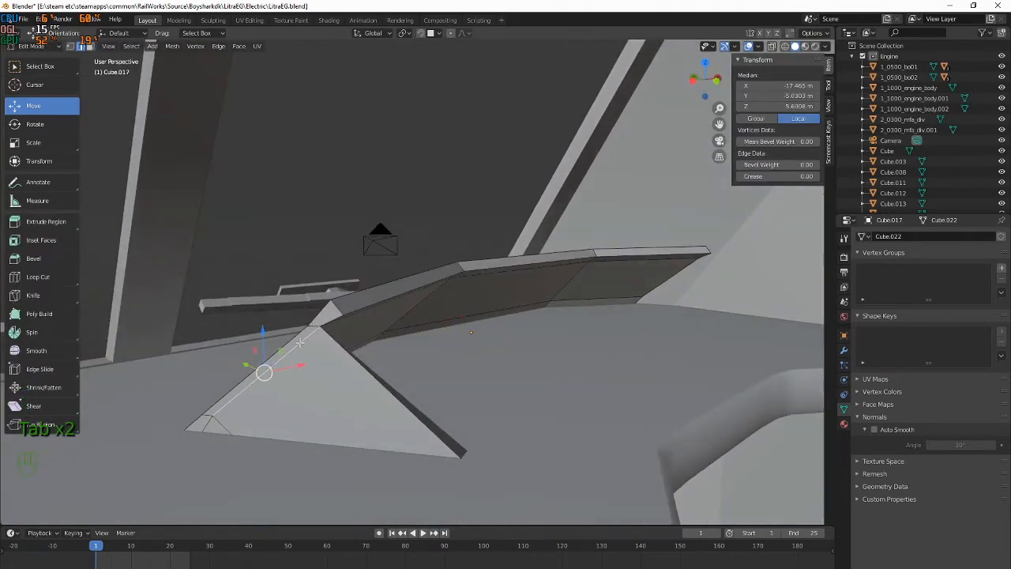
middle_click_drag(250, 404, 321, 383)
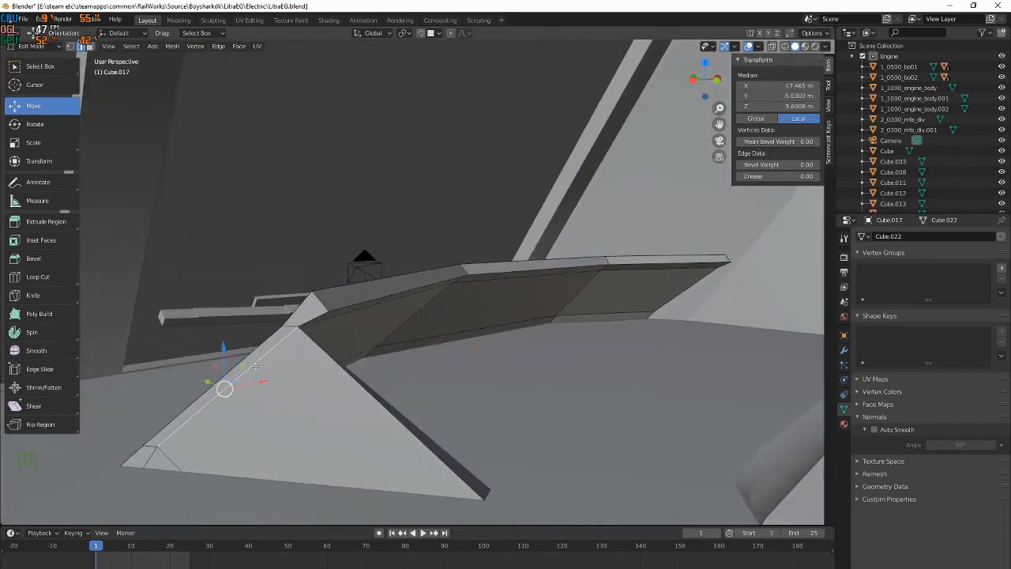
key("Tab")
key("Tab")
Delete the large triangular face at the near end of the panel
left_click(313, 479)
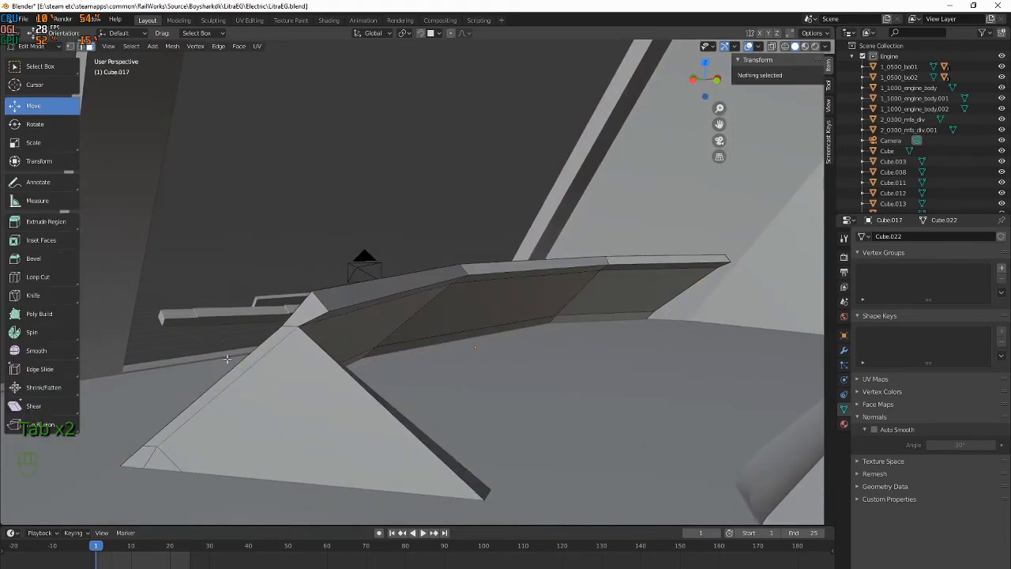
middle_click_drag(338, 474, 256, 301, "shift")
key("Return")
key("Delete")
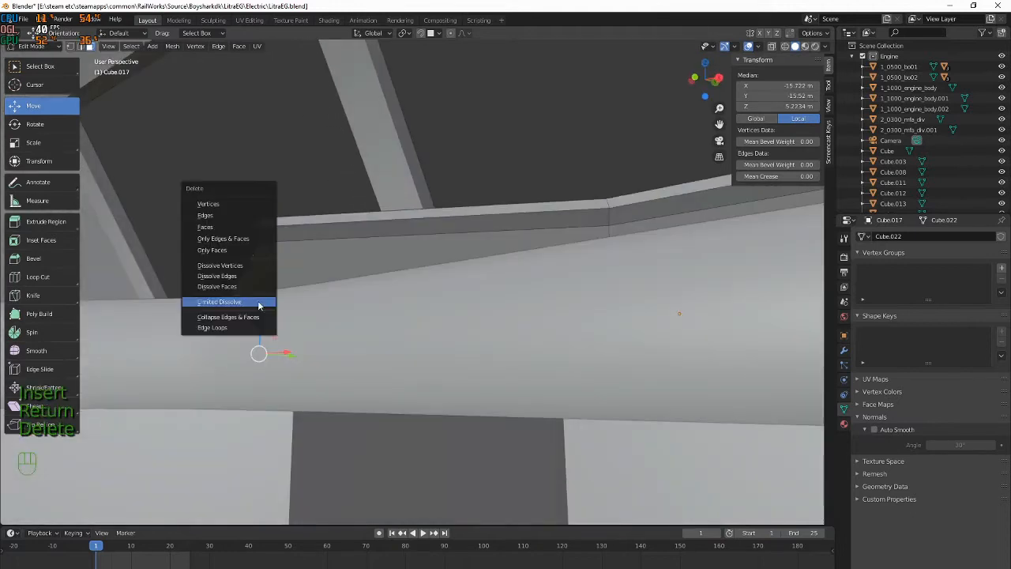
left_click(244, 230)
Move the edge at the panel's open end about -0.013 m along Y
key("Tab")
middle_click_drag(311, 280, 334, 277)
key("Tab")
left_click(328, 274)
left_click(269, 288)
middle_click_drag(269, 288, 285, 291)
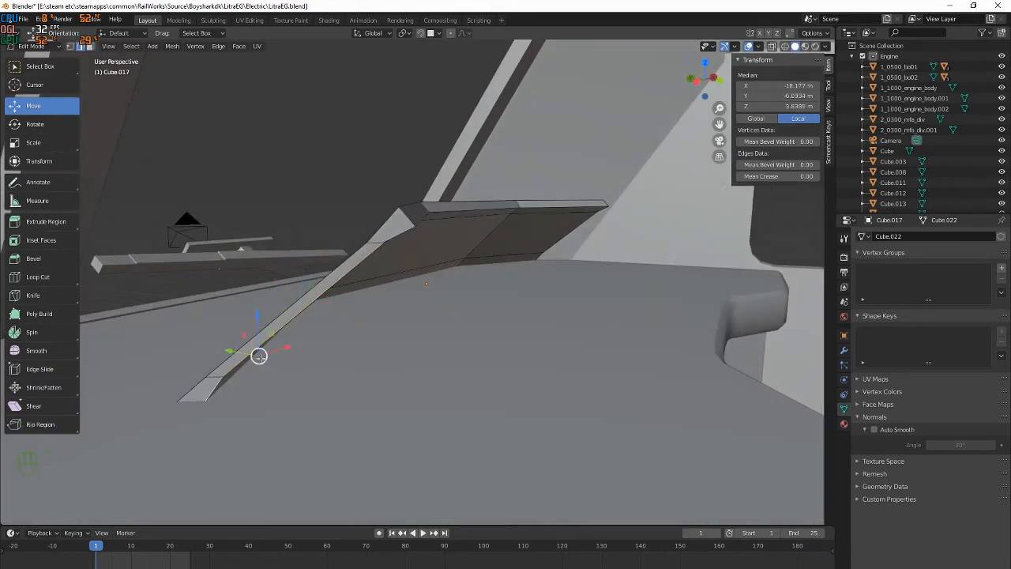
key("g")
key("y")
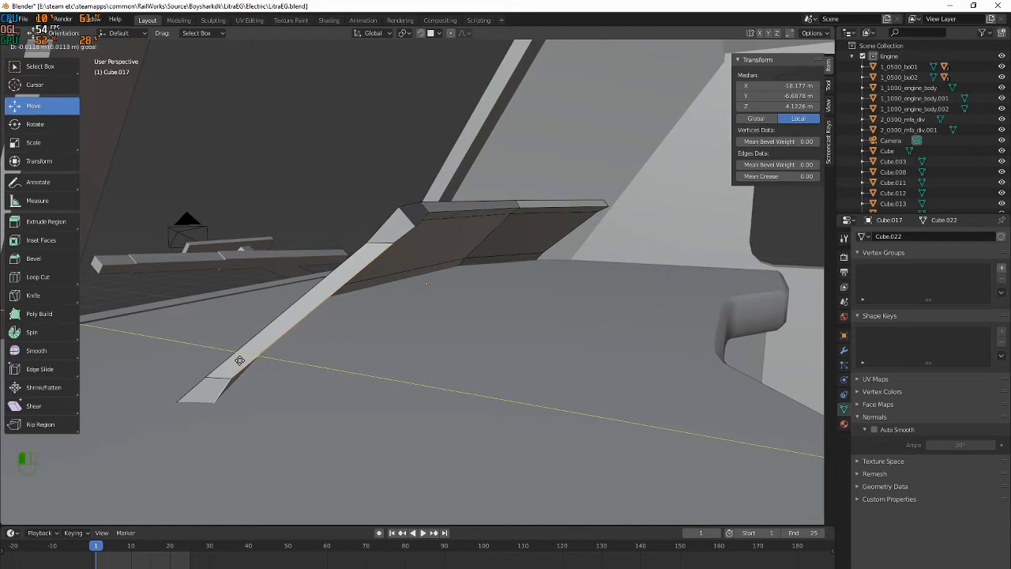
left_click_drag(239, 360, 240, 361)
In top view with X-ray on, line up the open end's edge with the panel's slanted end line using small X and Y moves
middle_click_drag(240, 361, 181, 414)
key("KP_7")
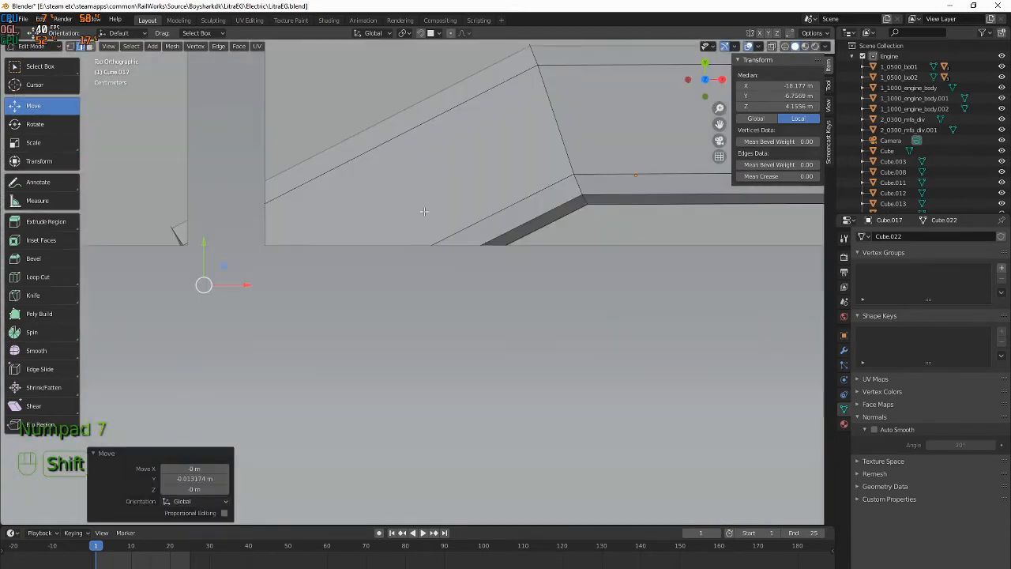
left_click(773, 45)
left_click_drag(234, 284, 239, 284)
key("g")
key("y")
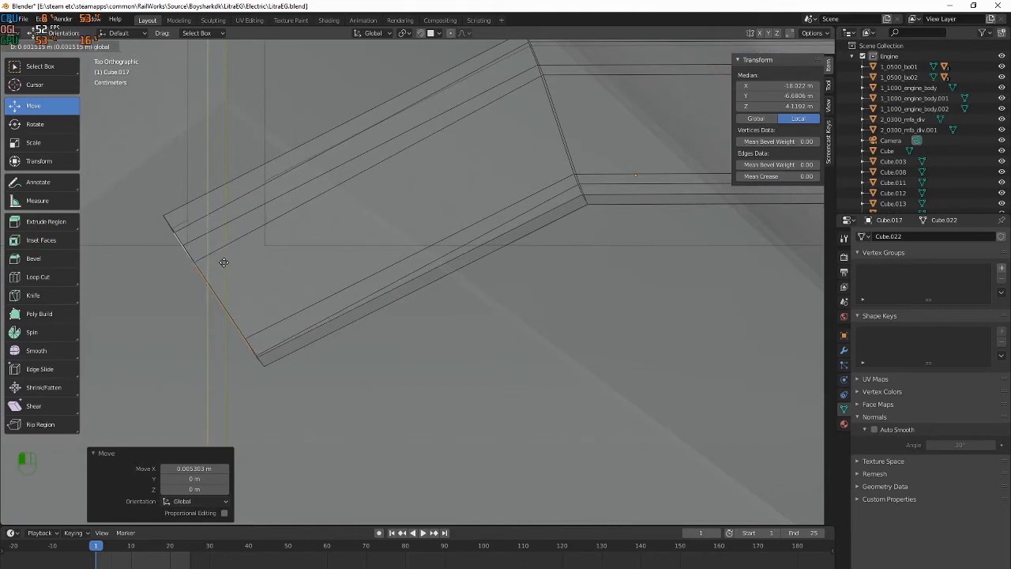
key("y")
left_click(208, 282)
key("g")
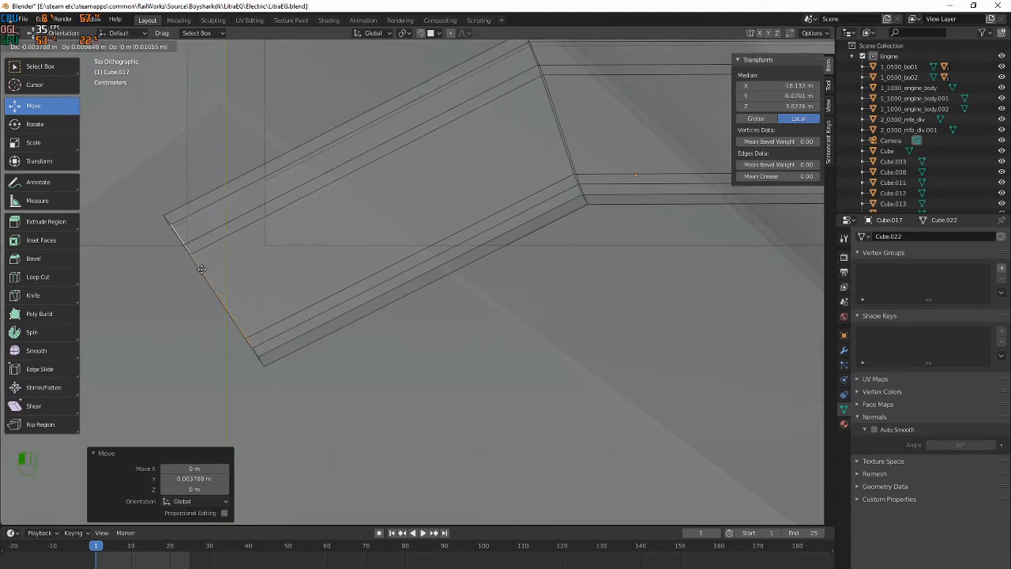
left_click(201, 269)
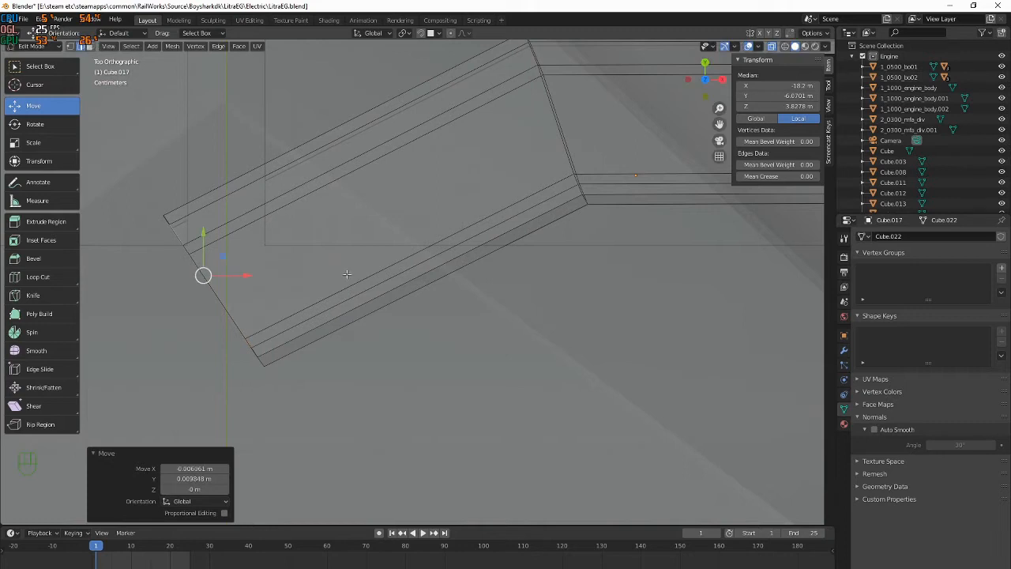
Lower the open end's edge slightly along Z
middle_click_drag(287, 287, 305, 332)
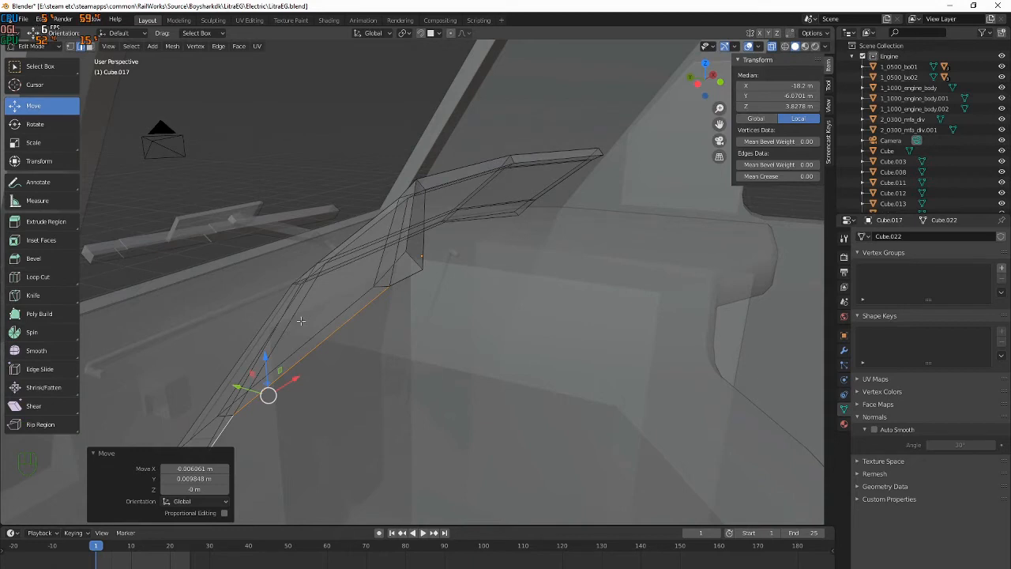
left_click_drag(269, 358, 280, 374)
middle_click_drag(280, 374, 371, 158, "shift")
Try to level the inner upper edge loop by scaling it to 0 along Z, and undo the attempt
left_click(433, 119, "alt")
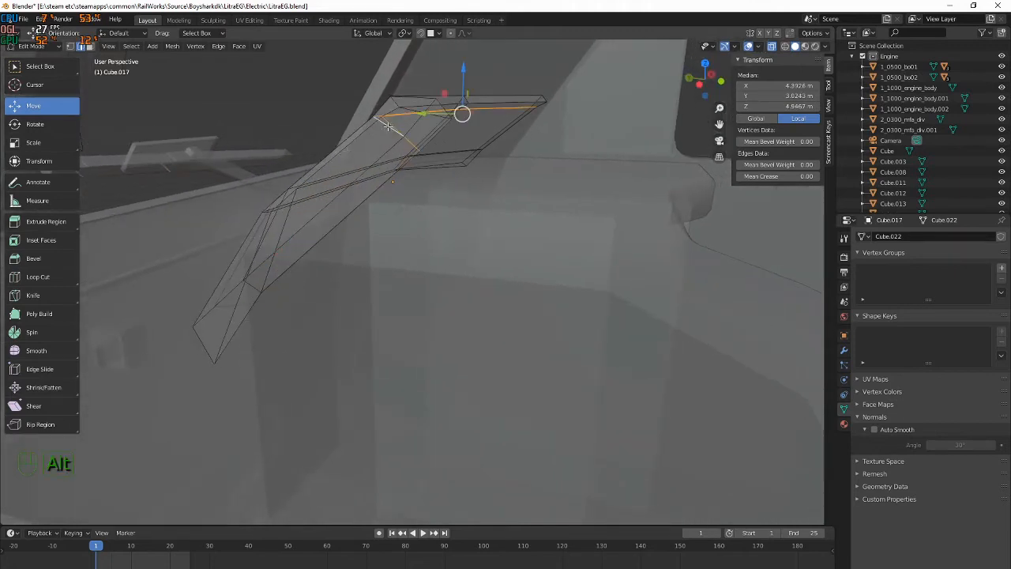
middle_click_drag(433, 118, 517, 191)
key("g")
key("z")
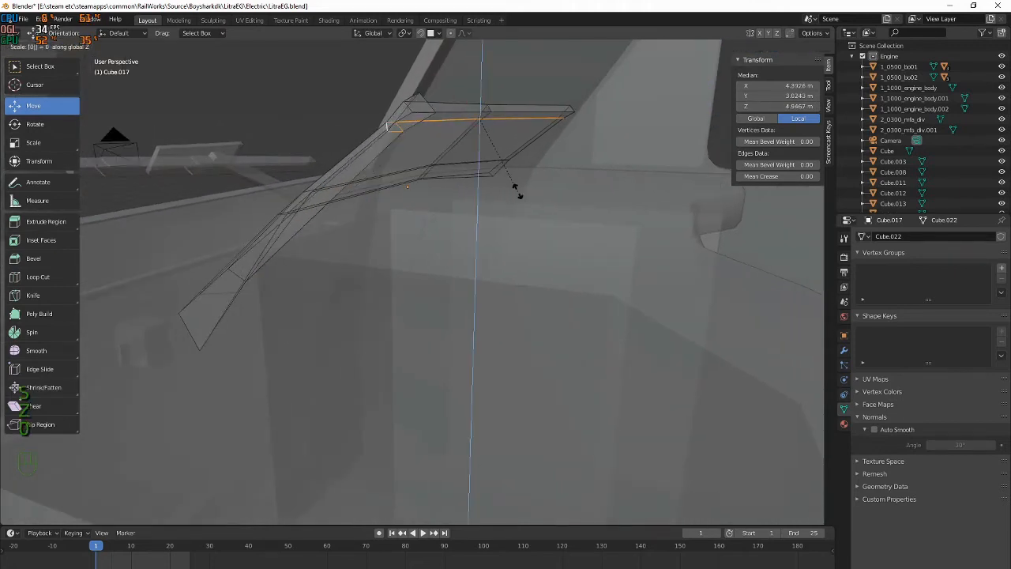
key("Escape")
middle_click_drag(429, 170, 489, 81)
key("ctrl+z")
middle_click_drag(320, 97, 413, 158)
left_click(394, 153, "shift")
key("ctrl+z")
Scale the inner upper edge loop to 0 along Z and move it about 0.0074 m along Y
key("s")
key("z")
key("0")
left_click(423, 170)
middle_click_drag(487, 269, 471, 224, "shift")
middle_click_drag(471, 225, 371, 232)
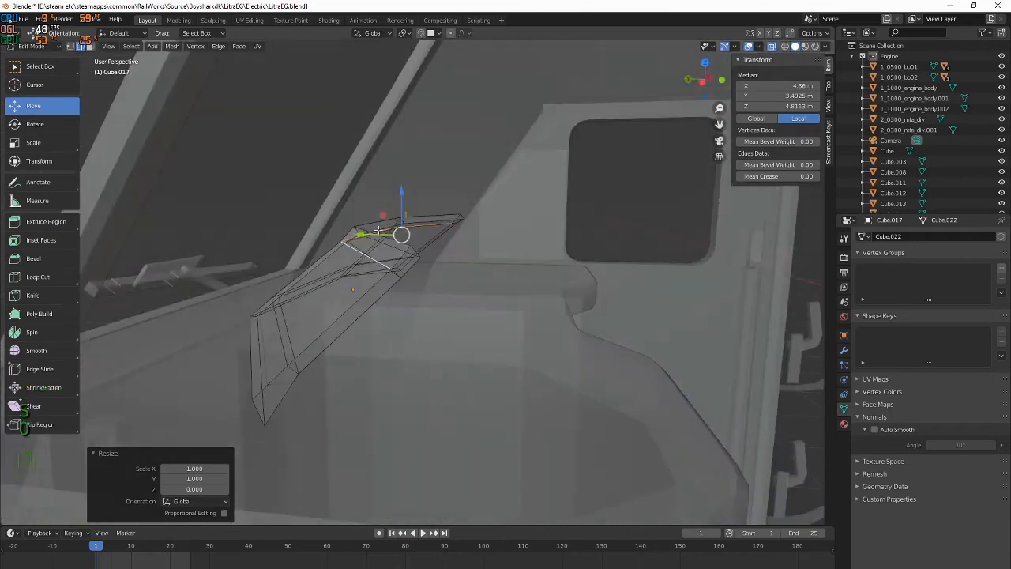
key("g")
key("y")
left_click(366, 233)
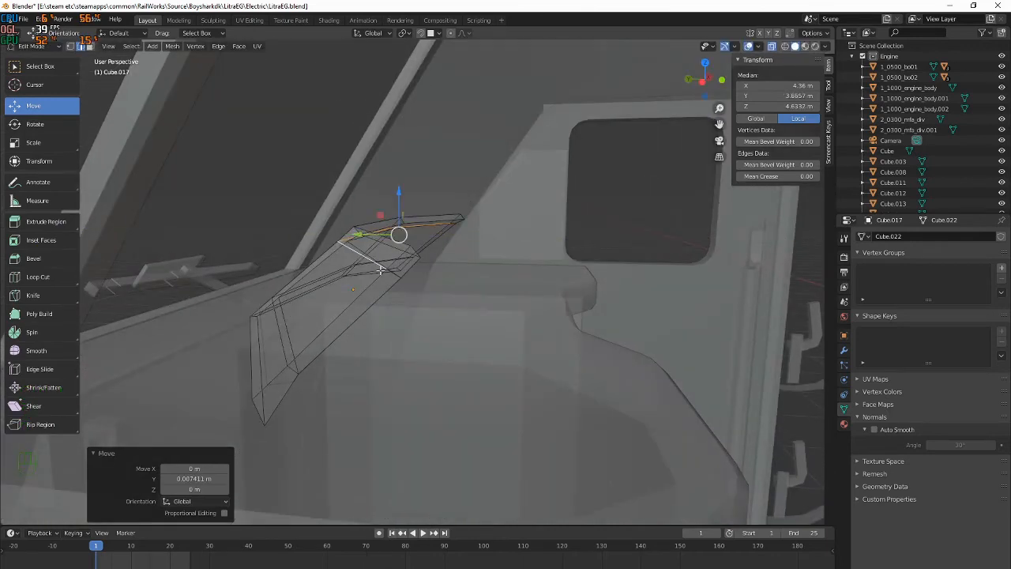
left_click(371, 253, "alt")
middle_click_drag(373, 252, 393, 242)
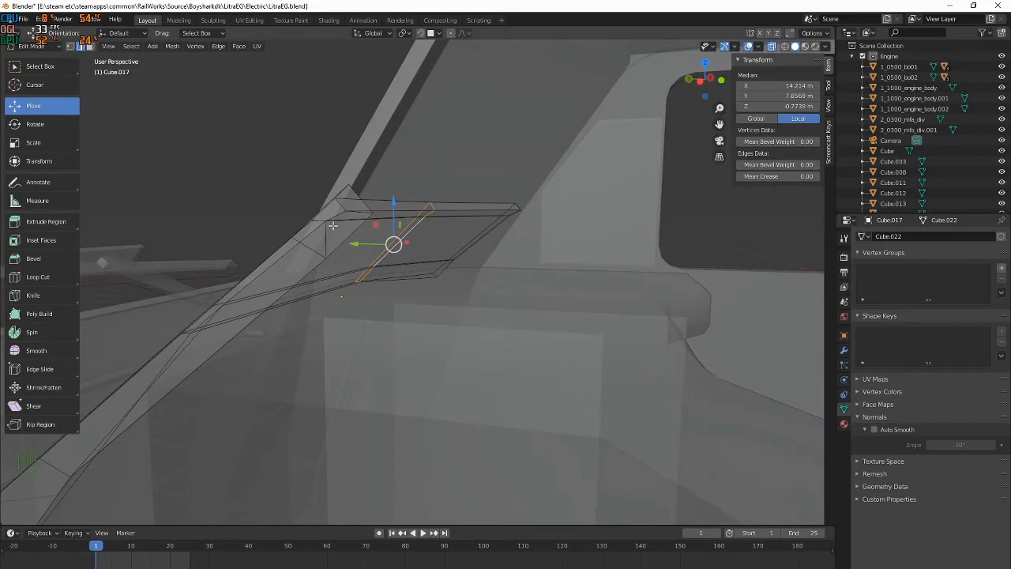
left_click(472, 219, "shift")
middle_click_drag(472, 219, 431, 174)
left_click(463, 231, "shift")
key("s")
right_click(471, 244)
key("ctrl+z")
Add the middle segment to the selected inner upper edges and scale the selection to 0 along Z
left_click(431, 174, "shift")
key("s")
key("z")
key("0")
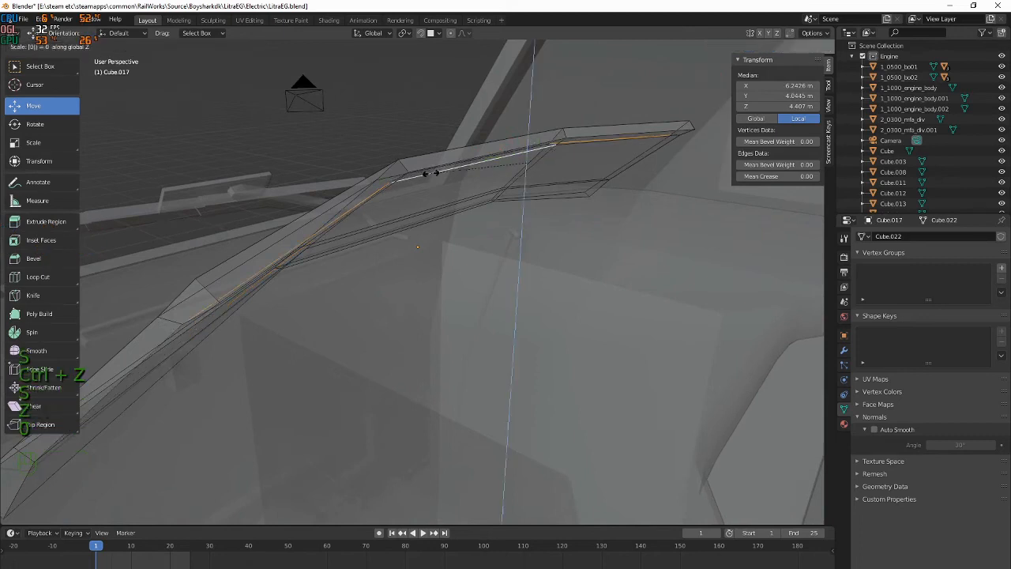
left_click(430, 174)
middle_click_drag(414, 220, 345, 312)
key("Tab")
key("Tab")
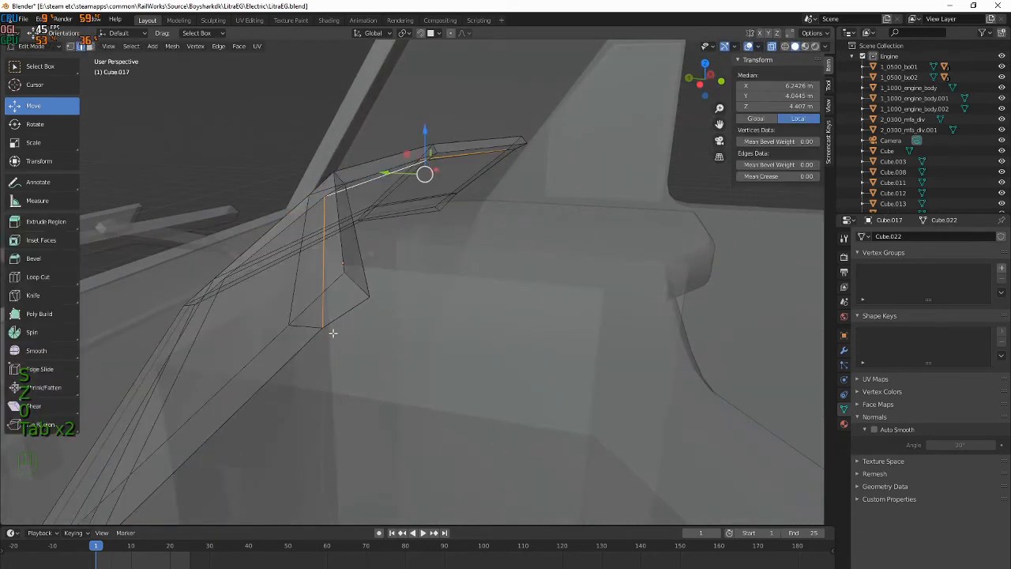
Select the two connected inner edges at the panel's open end
left_click(364, 277)
key("Tab")
middle_click_drag(290, 267, 262, 276, "shift")
key("Tab")
left_click(287, 208)
left_click(224, 436, "shift")
middle_click_drag(290, 372, 342, 340)
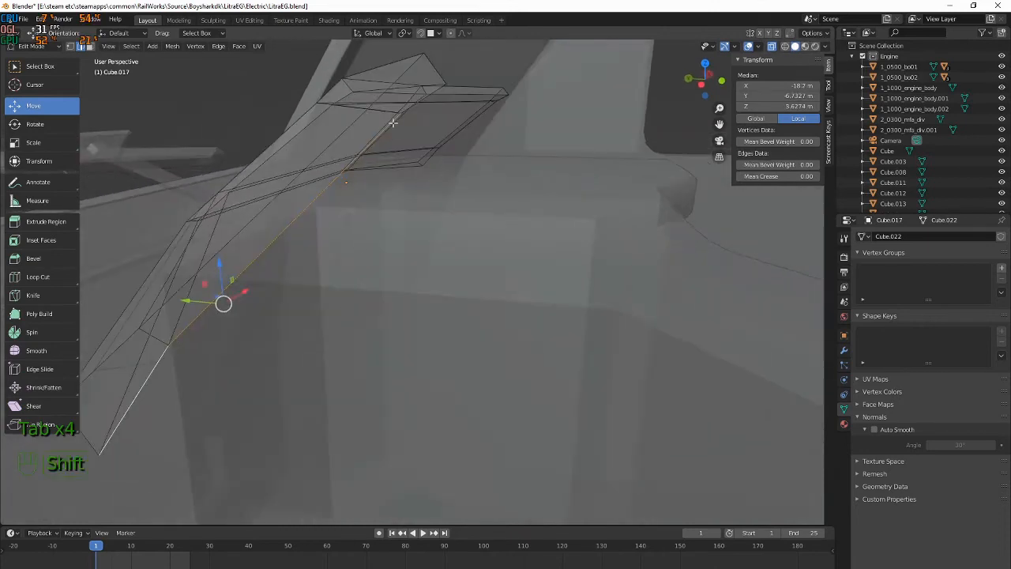
middle_click_drag(396, 127, 361, 192, "shift")
Try extruding the open end's edges straight along Y by about 0.135 m, and undo the extrusion
key("e")
right_click(139, 368)
left_click_drag(141, 340, 337, 393)
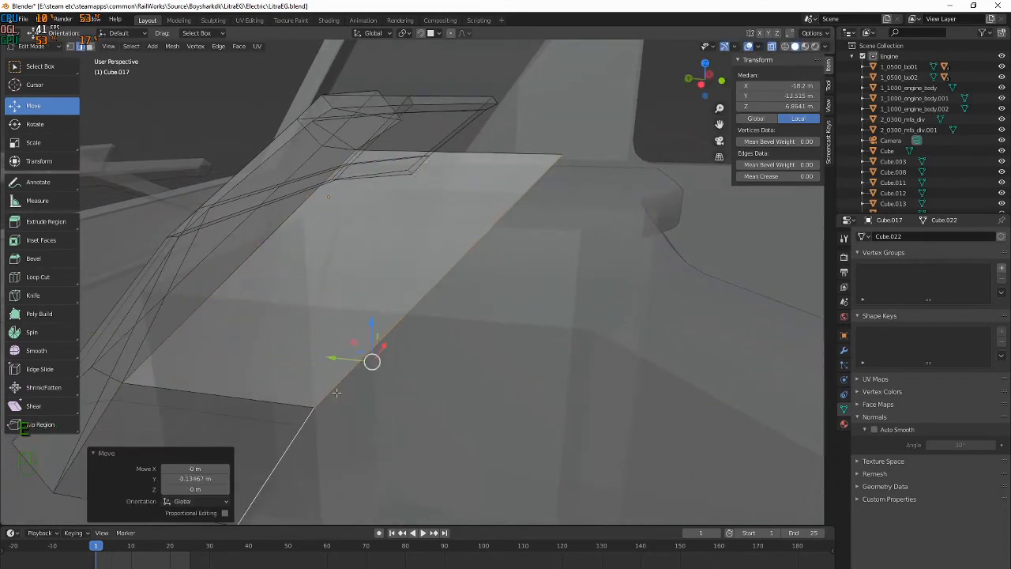
key("KP_7")
key("ctrl+z")
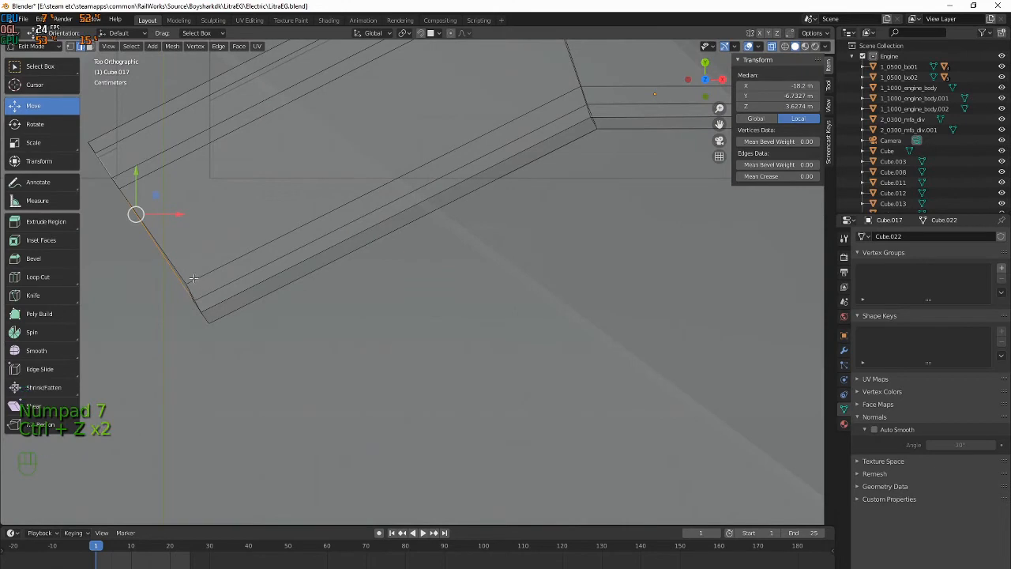
In top view, extrude the open end's edges diagonally in line with the panel's slanted end, and check the strip from several views
key("e")
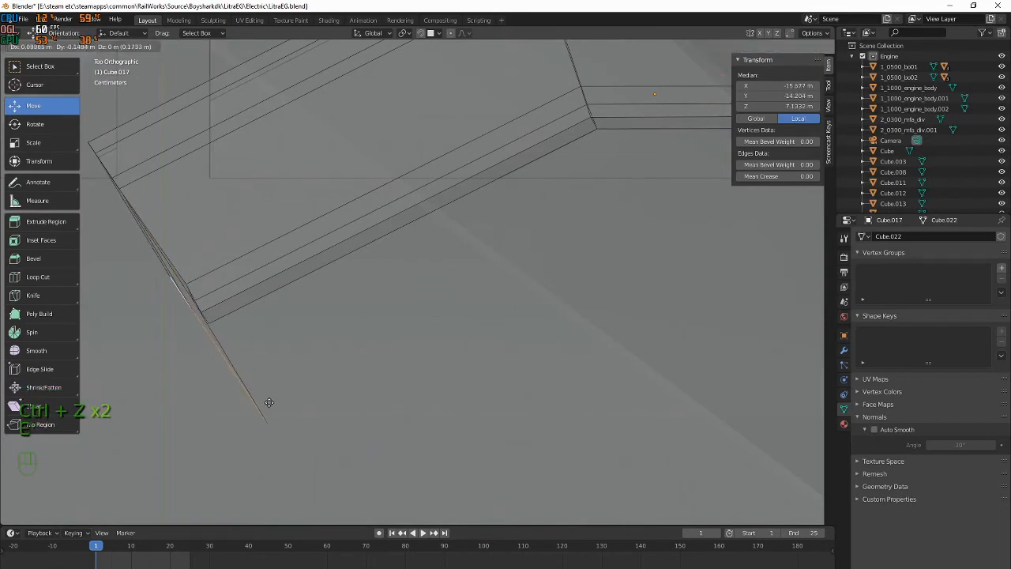
left_click(278, 407)
middle_click_drag(279, 407, 379, 283)
key("Tab")
key("Tab")
key("KP_3")
key("KP_2")
key("KP_1")
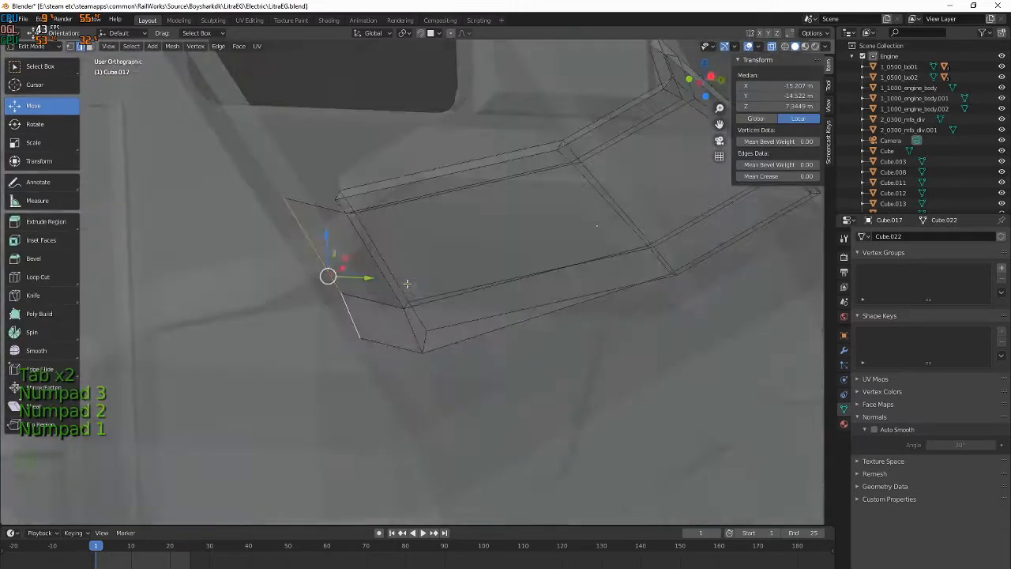
key("KP_3")
key("KP_1")
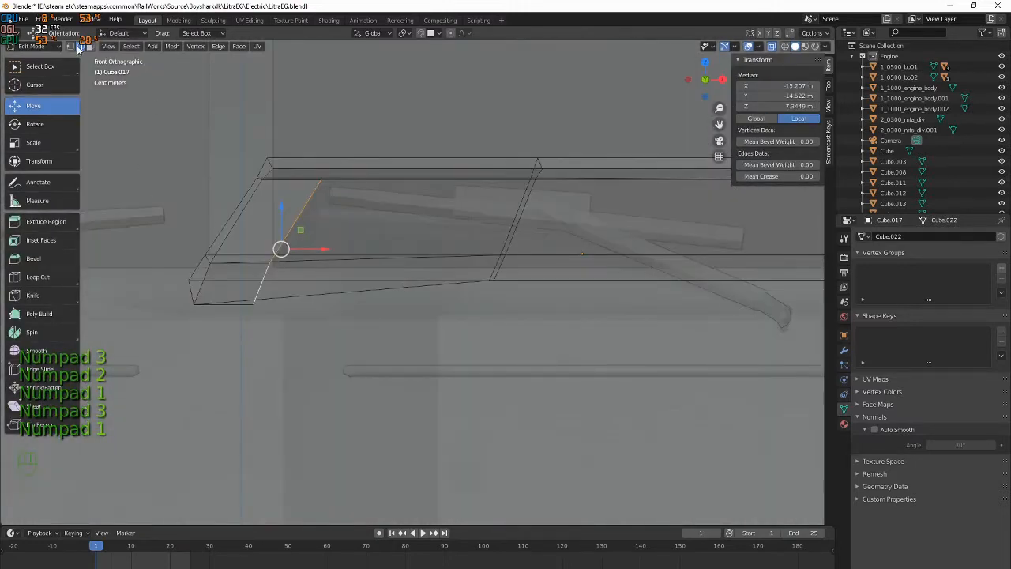
Move the middle vertex of the extruded edge about 0.011 m along X and -0.016 m along Y in top view
left_click(270, 264)
key("KP_7")
scroll(266, 288, "up", 4)
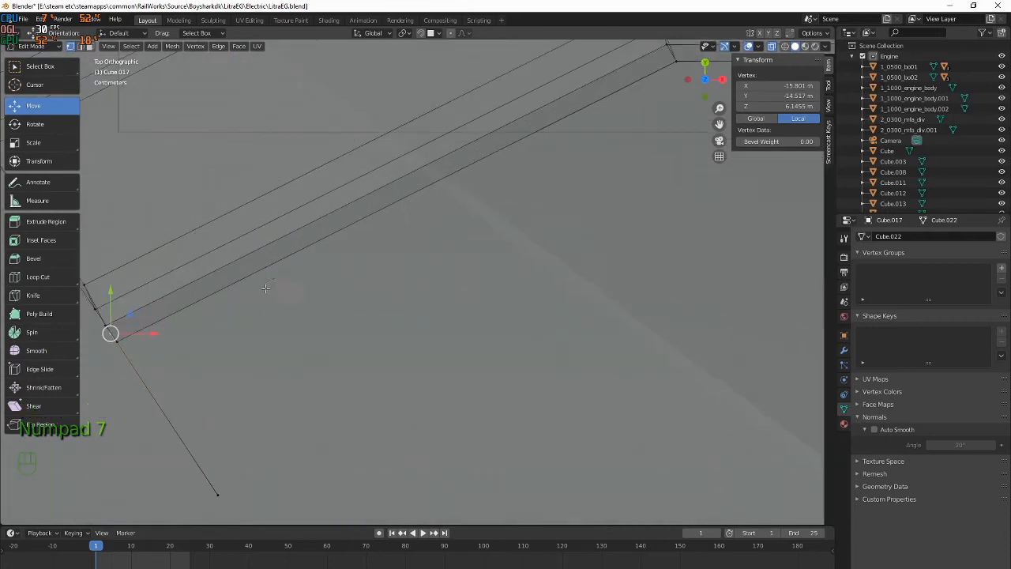
left_click_drag(111, 333, 127, 357)
middle_click_drag(127, 358, 376, 315)
scroll(377, 314, "down", 3)
key("KP_7")
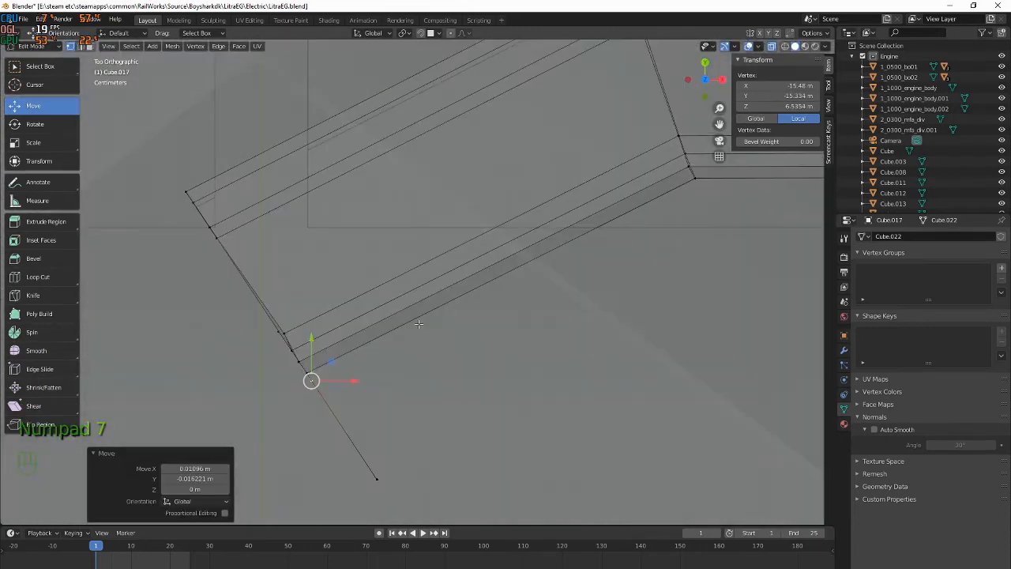
Shift the extruded edge's middle vertex further outward by about 0.014 m in X and -0.020 m in Y, and nudge it slightly back
left_click_drag(307, 396, 322, 398)
middle_click_drag(323, 397, 396, 287)
key("KP_7")
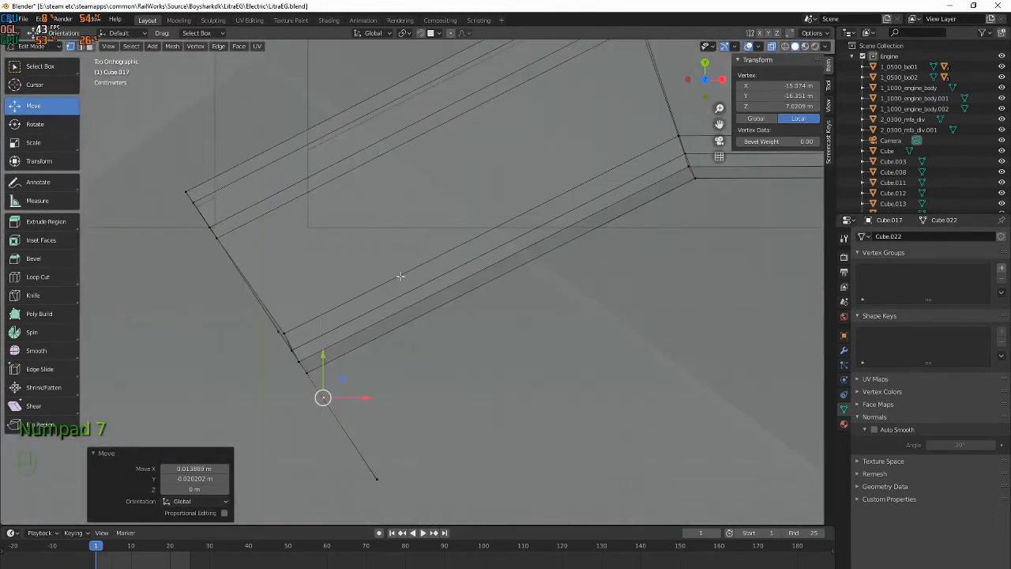
left_click_drag(325, 397, 320, 393)
middle_click_drag(320, 393, 425, 290)
Apply Limited Dissolve to the panel's selected inner loops and extruded vertex, with Max Angle 179° and All Boundaries enabled
left_click(276, 284, "alt")
left_click(266, 183, "alt")
key("x")
left_click(523, 273, "shift")
key("x")
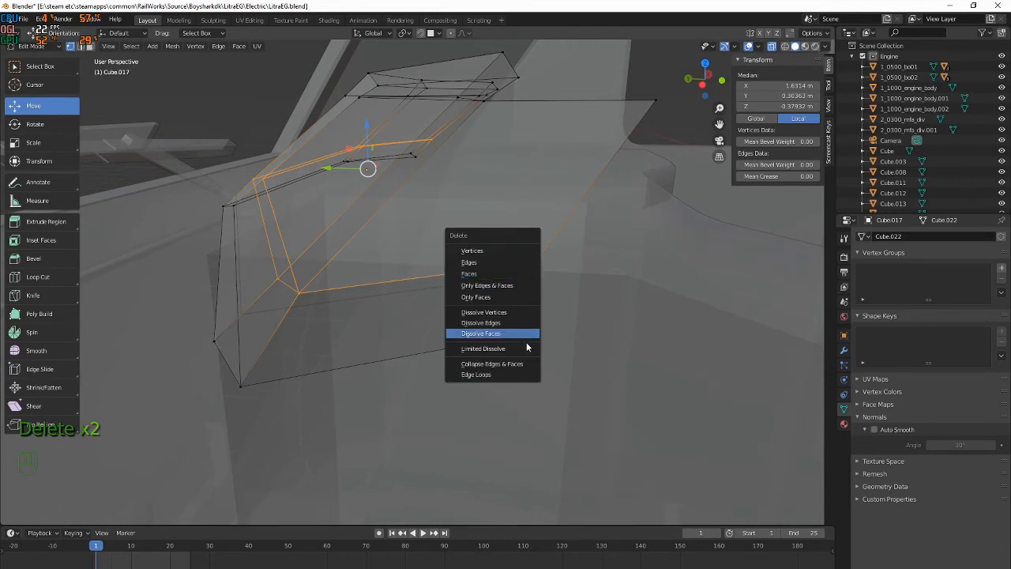
left_click(527, 348)
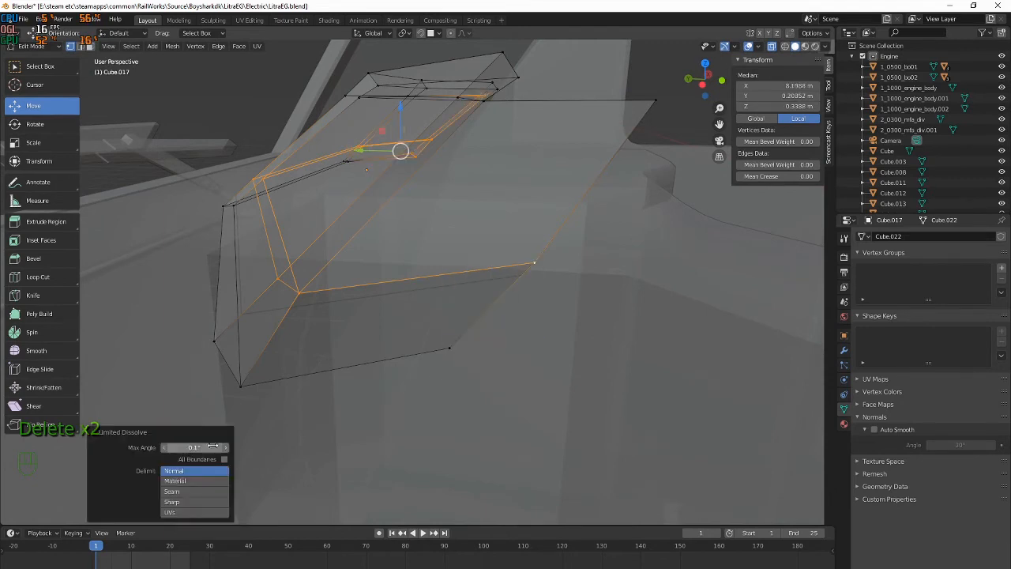
left_click_drag(213, 447, 261, 447)
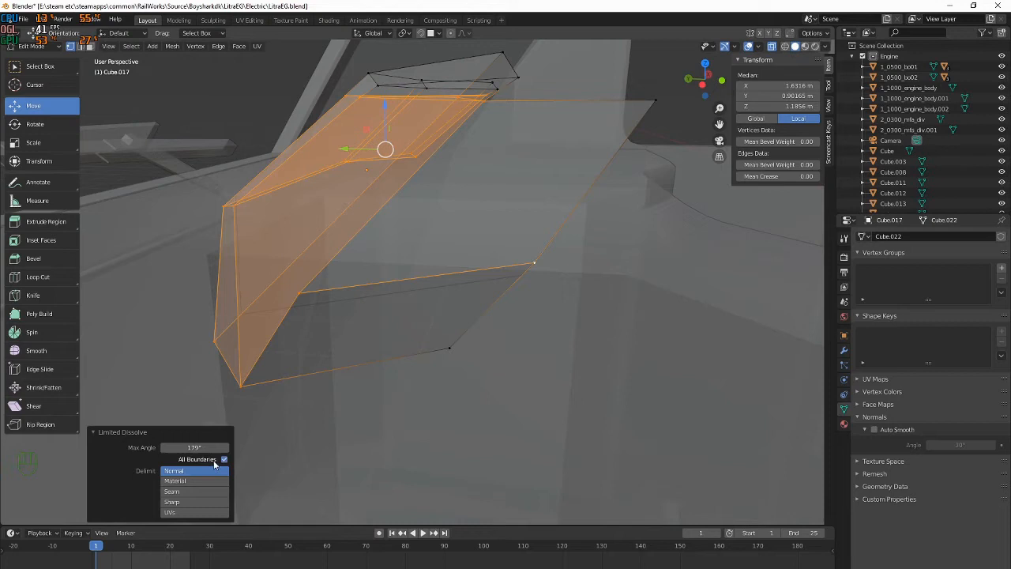
Try Limited Dissolve on the vertex at the bend of the panel's lower edge, then switch to face selection
left_click(302, 292)
left_click(540, 266, "shift")
left_click(543, 267, "shift")
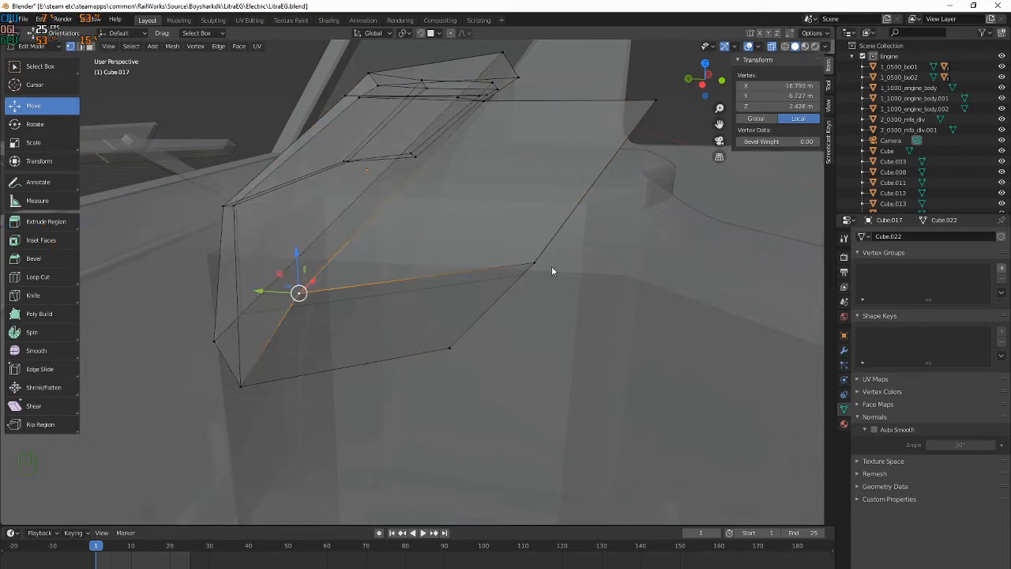
key("Delete")
left_click(531, 263)
left_click(91, 46)
middle_click_drag(427, 230, 479, 233)
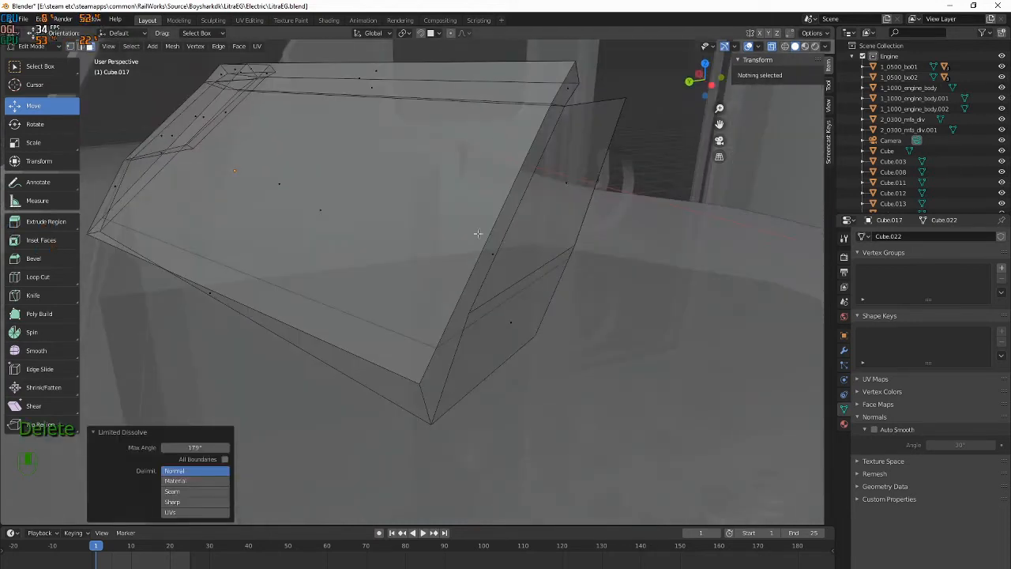
Try Limited Dissolve on the two extruded faces at the panel's open end, and undo it
left_click(566, 191)
left_click(530, 328, "shift")
key("Delete")
left_click(532, 329)
middle_click_drag(533, 330, 249, 389)
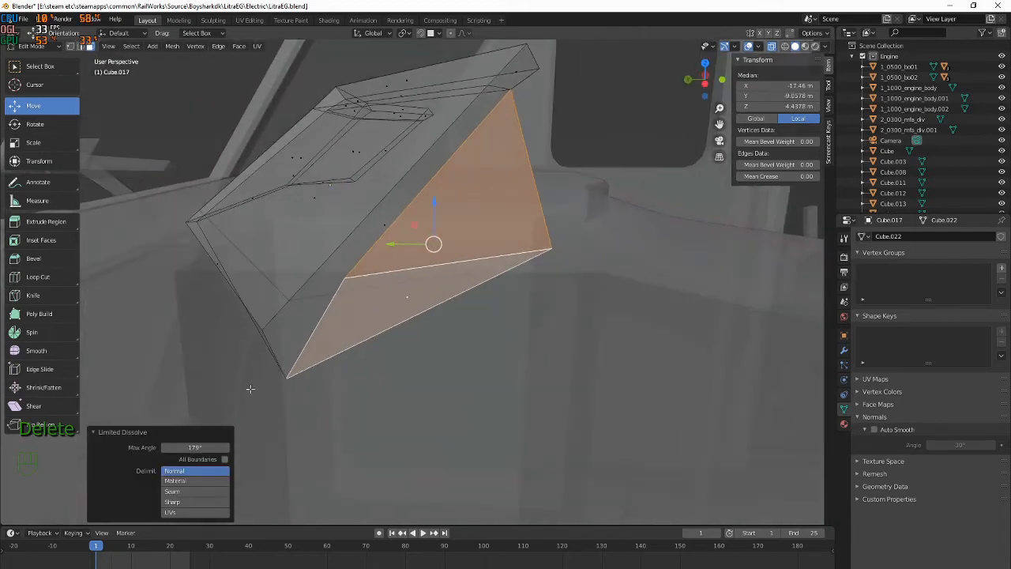
key("ctrl+z")
Delete both extruded strip faces from the panel's open end
key("Delete")
key("Delete")
left_click(404, 249)
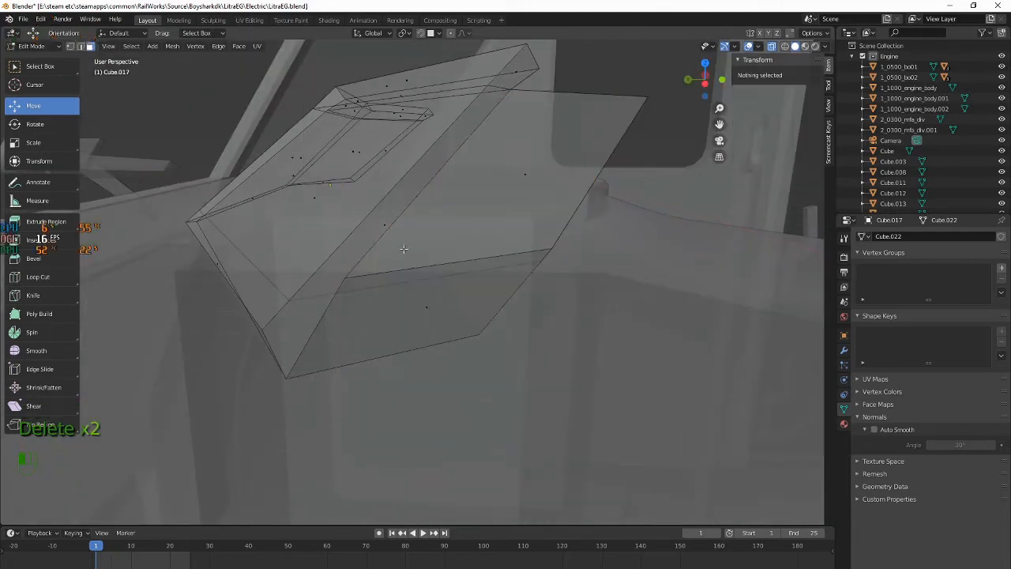
left_click(526, 171)
key("Delete")
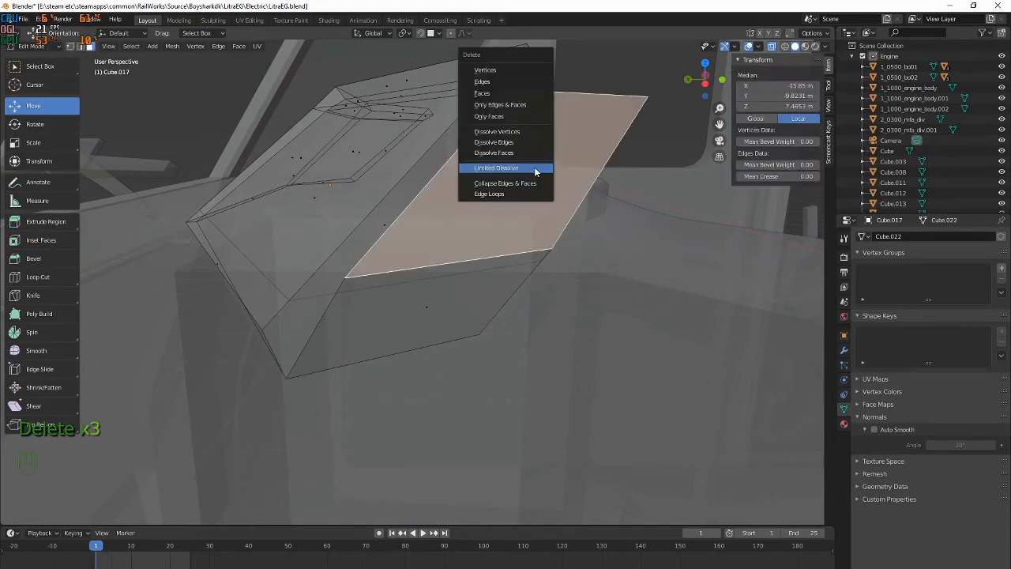
left_click(466, 269)
key("Delete")
left_click(470, 188)
key("Delete")
left_click(481, 197)
key("Delete")
left_click(480, 208)
left_click(380, 235)
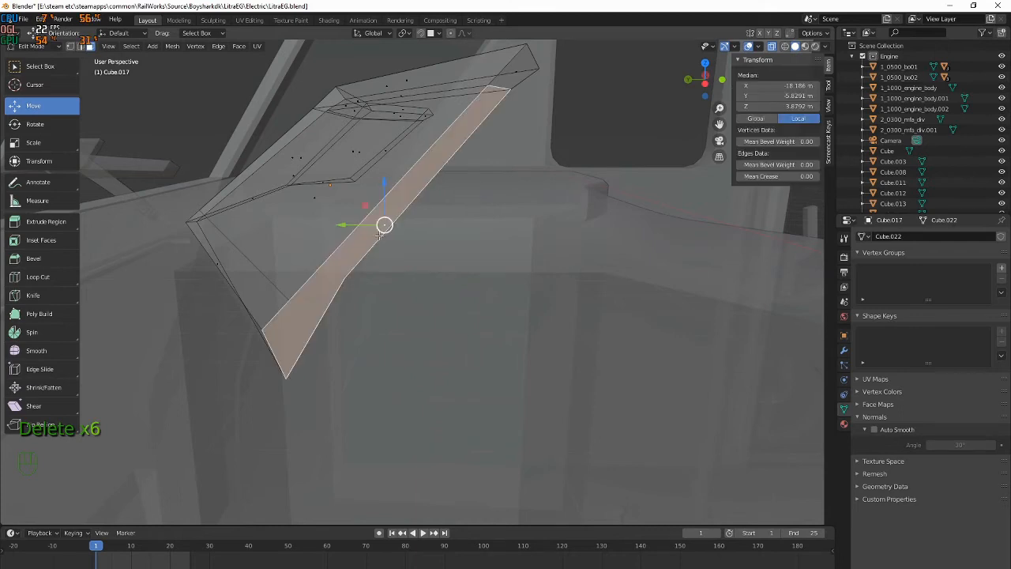
Remove the leftover vertex on the panel's lower edge using Limited Dissolve with Max Angle 77.5°
key("Tab")
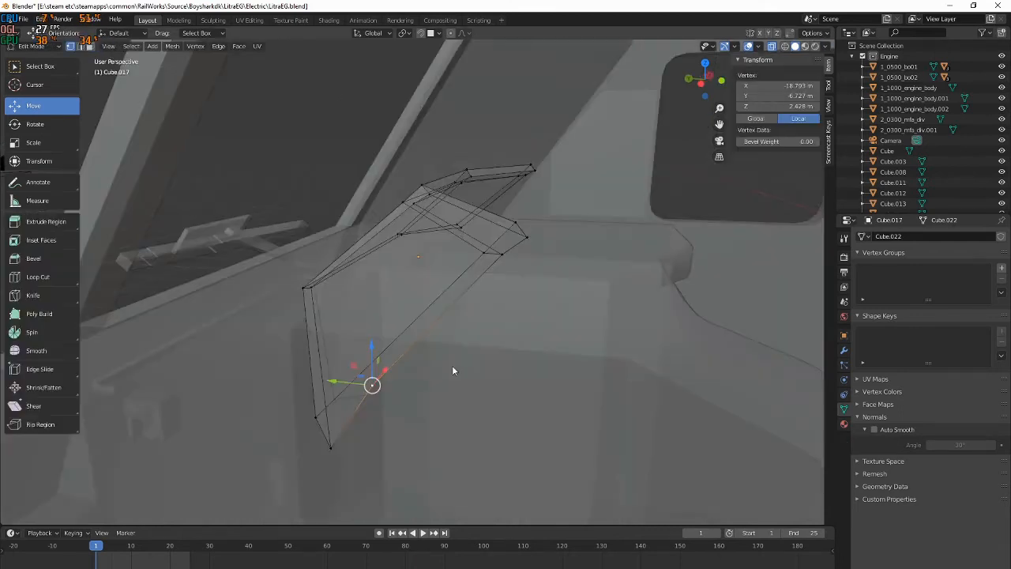
middle_click_drag(452, 366, 448, 355)
key("Delete")
left_click(443, 454)
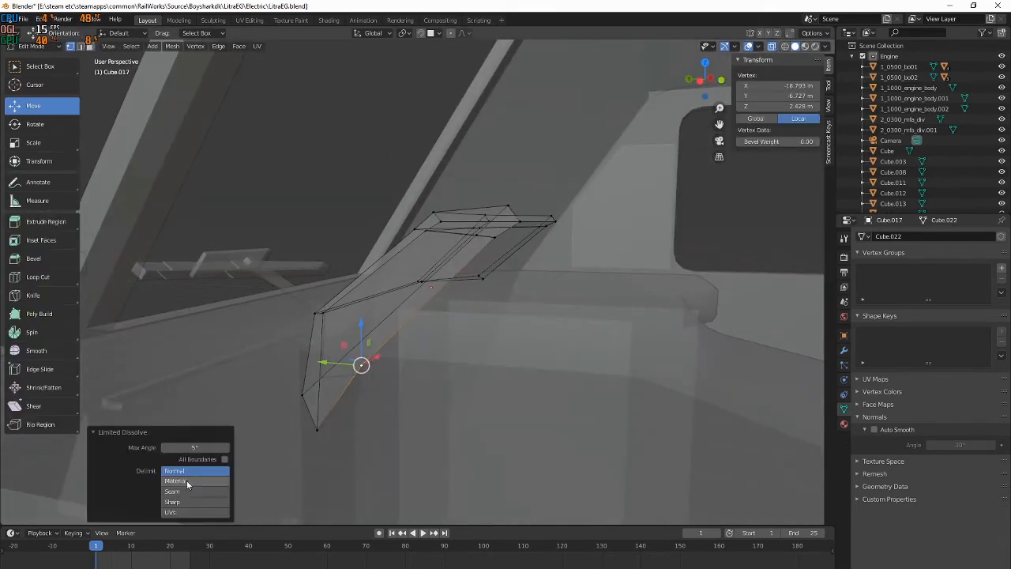
middle_click_drag(348, 408, 309, 340)
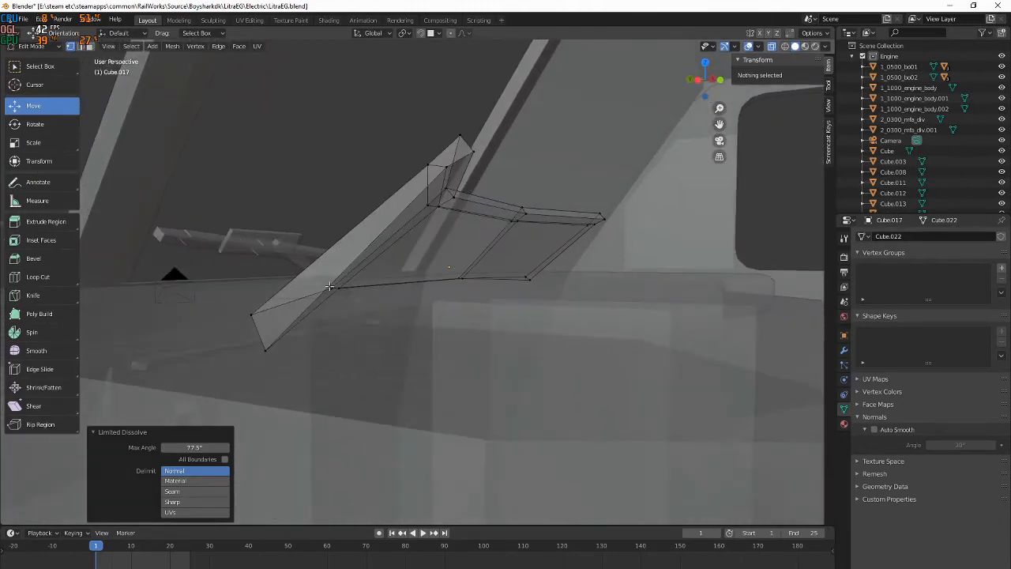
middle_click_drag(330, 286, 341, 291)
Flatten the vertex path along the panel's lower edge by scaling Z to 0, and raise it about 0.014 m
left_click(293, 370)
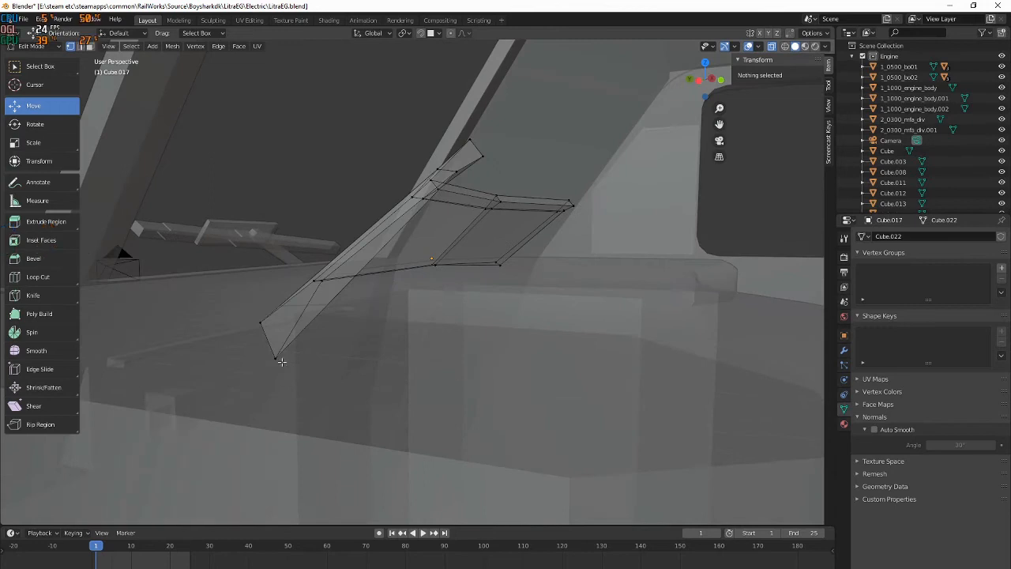
middle_click_drag(292, 370, 303, 317)
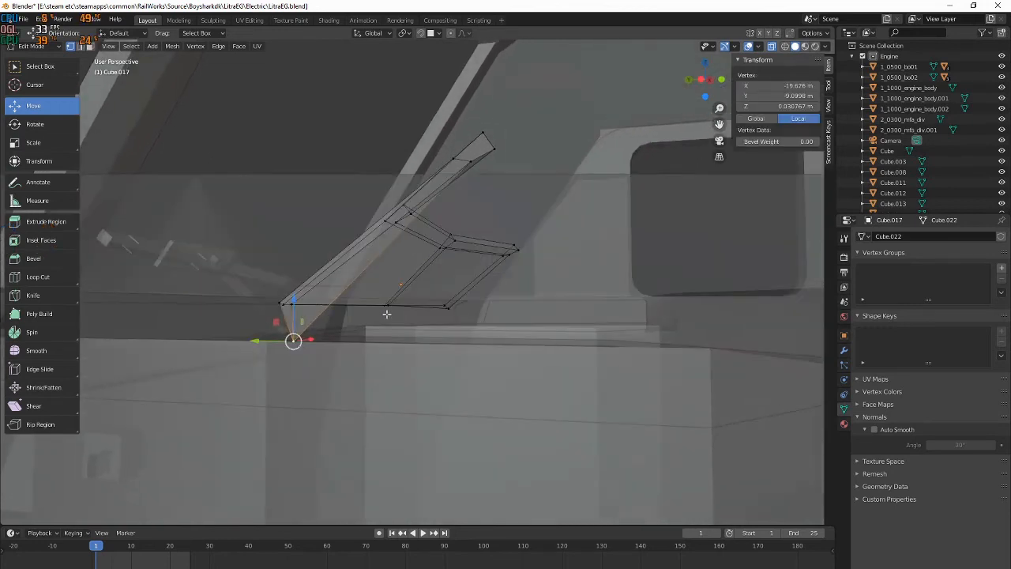
left_click(445, 308, "ctrl")
middle_click_drag(450, 311, 388, 291)
key("s")
key("z")
key("0")
key("Return")
left_click_drag(376, 283, 375, 280)
mouse_move(376, 280)
middle_mouse_down()
mouse_move(363, 309)
mouse_move(364, 286)
middle_mouse_up()
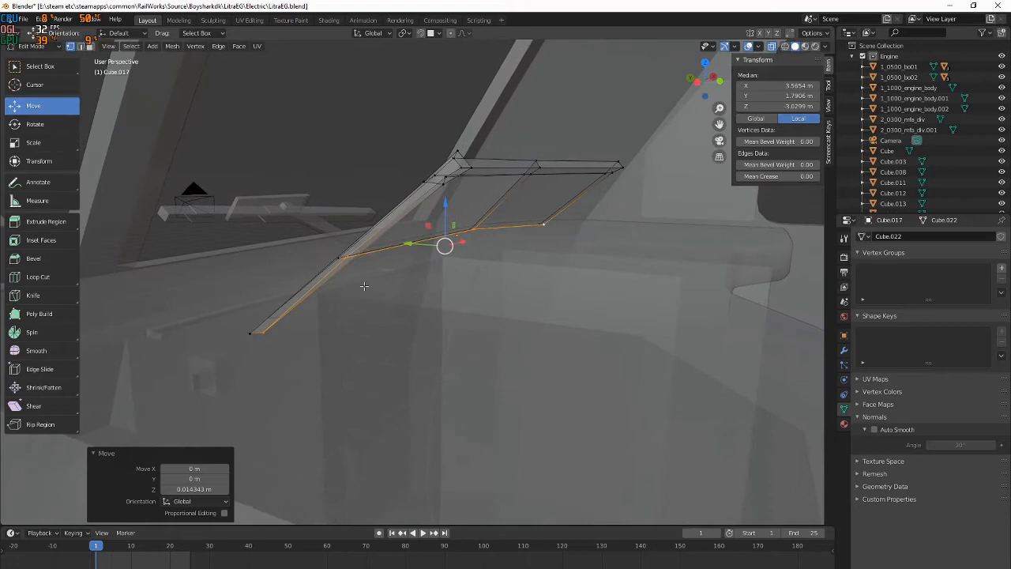
Select the parallel edge run along the panel's bottom and flatten it in Z
left_click(243, 335, "ctrl")
key("ctrl+z")
left_click(250, 333, "alt")
left_click(252, 333, "alt")
left_click(341, 258, "alt")
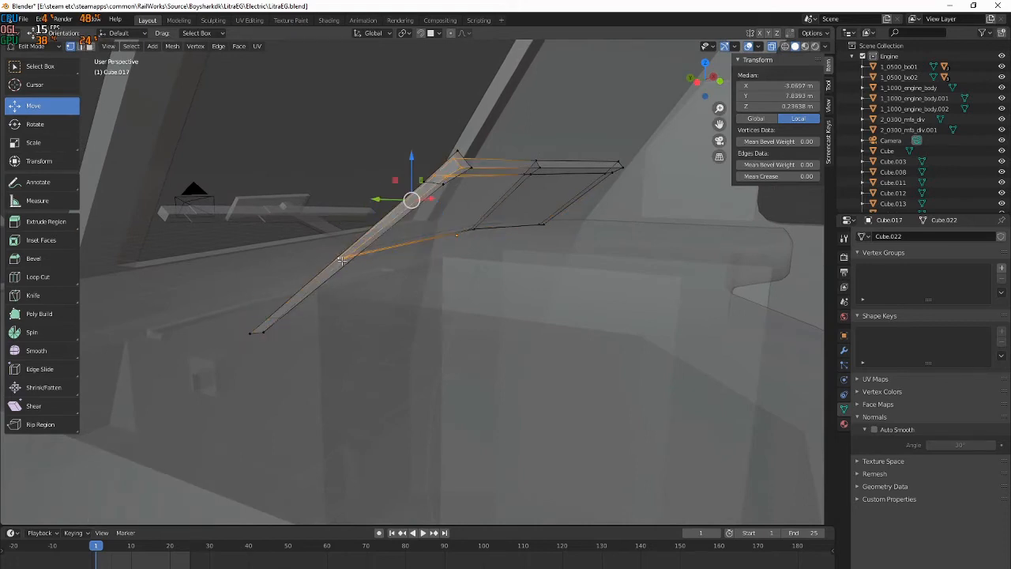
left_click(472, 226, "alt")
left_click(456, 235, "alt")
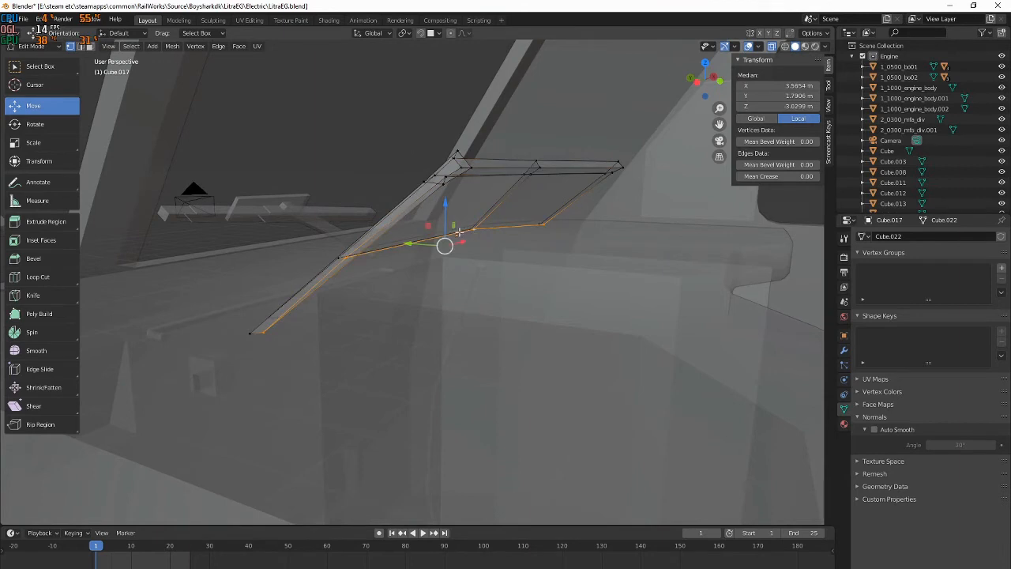
left_click(535, 227, "alt")
left_click(242, 338, "ctrl")
middle_click_drag(256, 337, 395, 331)
key("s")
key("z")
key("Return")
Level the inner edge loop just below the panel's top rim by scaling Z to 0
middle_click_drag(432, 212, 433, 240)
left_click(405, 260, "alt")
key("s")
key("z")
key("0")
key("Return")
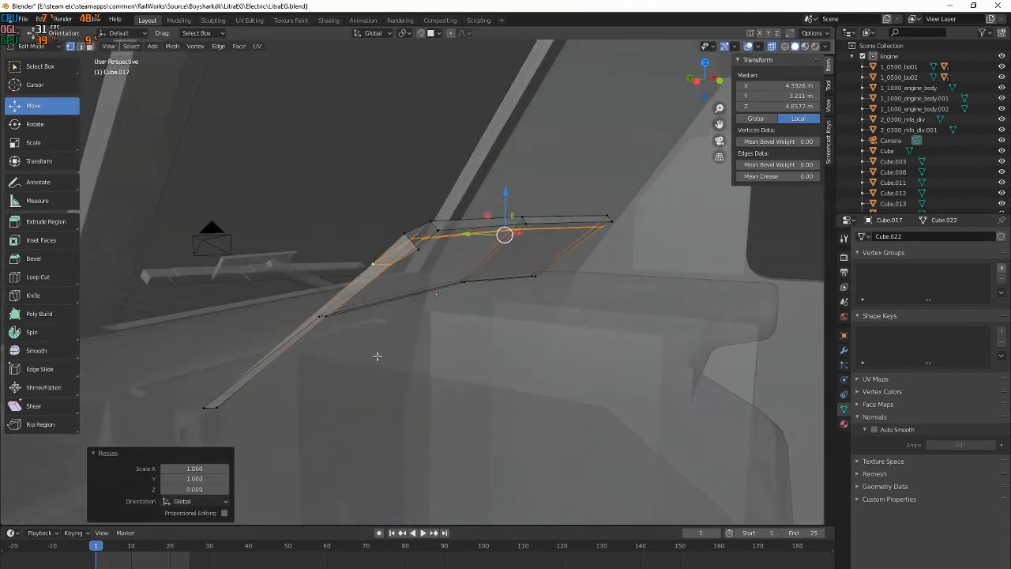
Switch to the browser and examine the desk rim in the driver's cab reference photo, and return to Blender
key("alt+Tab")
mouse_move(681, 263)
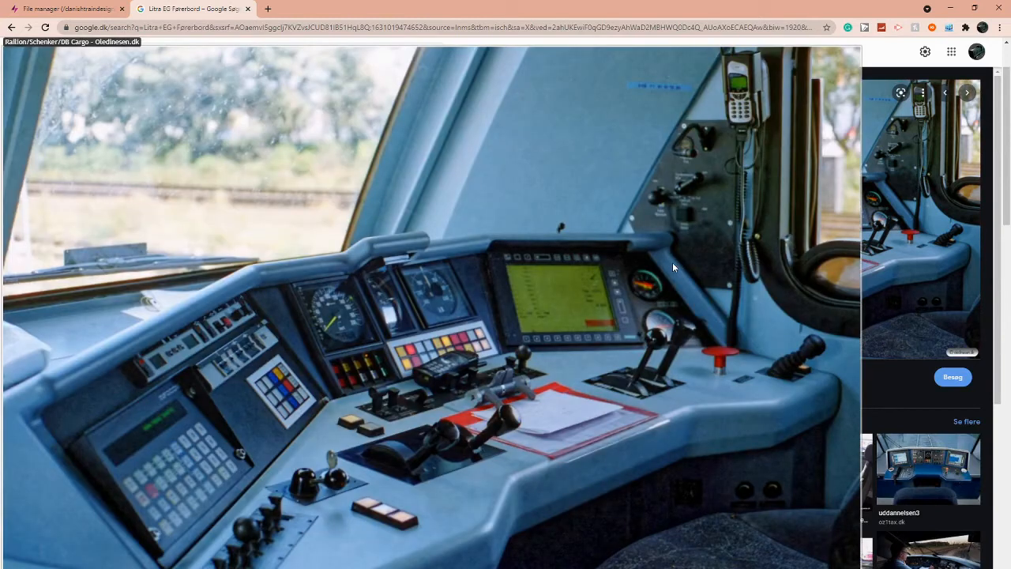
key("alt+Tab")
Select the lower edge run of the panel's top rim and raise it about 0.0025 m in Z
middle_click_drag(511, 319, 474, 284)
left_click(420, 247)
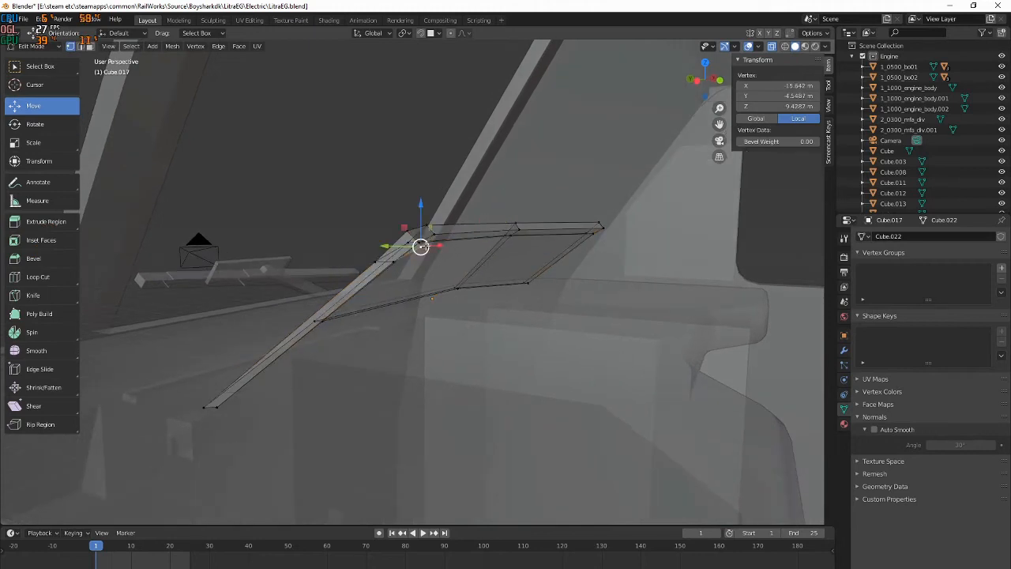
left_click(601, 230, "ctrl")
left_click_drag(520, 200, 521, 194)
left_click_drag(495, 229, 493, 229)
middle_click_drag(497, 227, 488, 234)
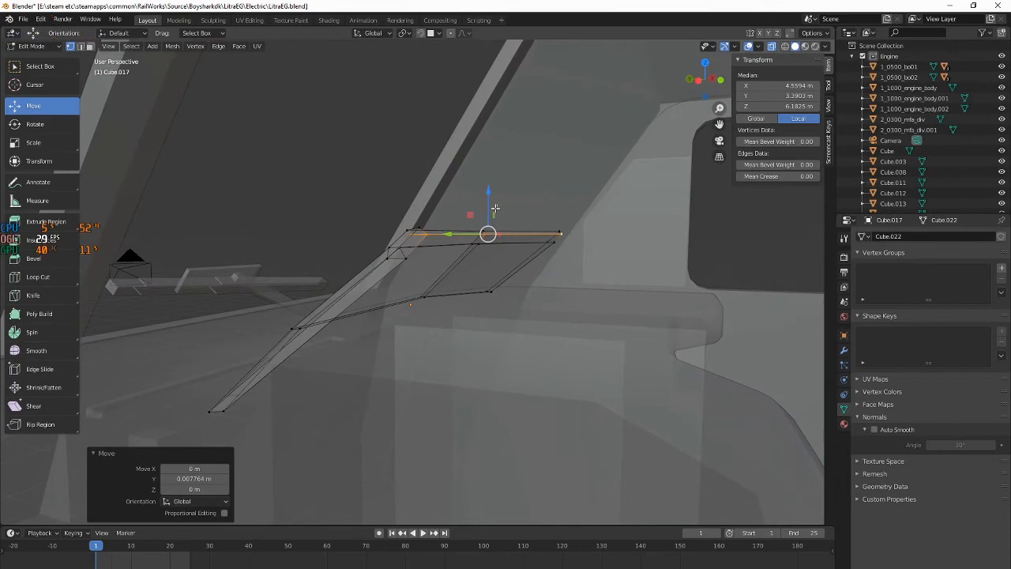
key("ctrl+z")
key("ctrl+z")
left_click_drag(490, 211, 491, 208)
middle_click_drag(491, 207, 489, 217)
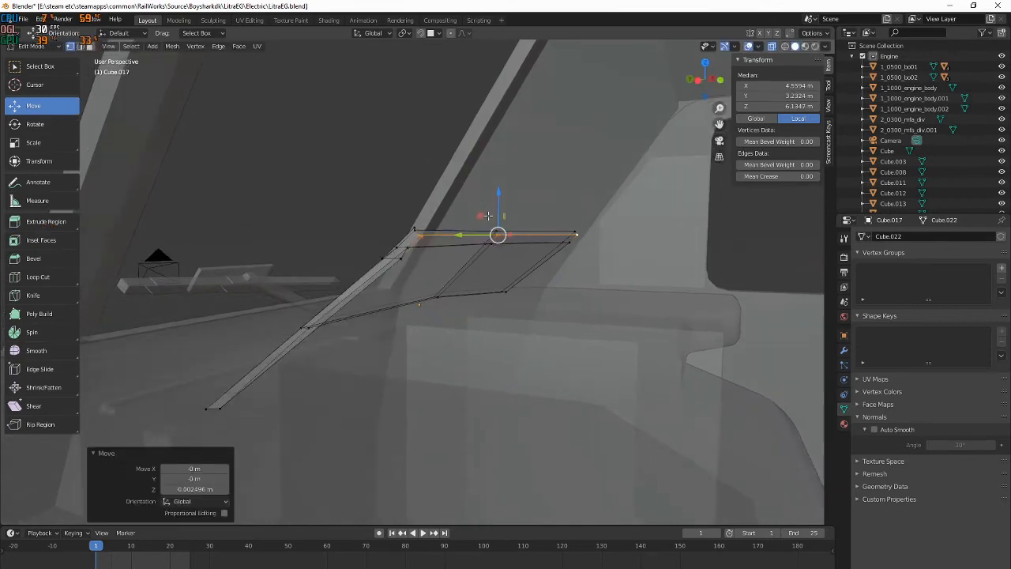
In right orthographic view, lower the rim's selected edge run slightly along Z
key("KP_3")
scroll(378, 269, "up", 5)
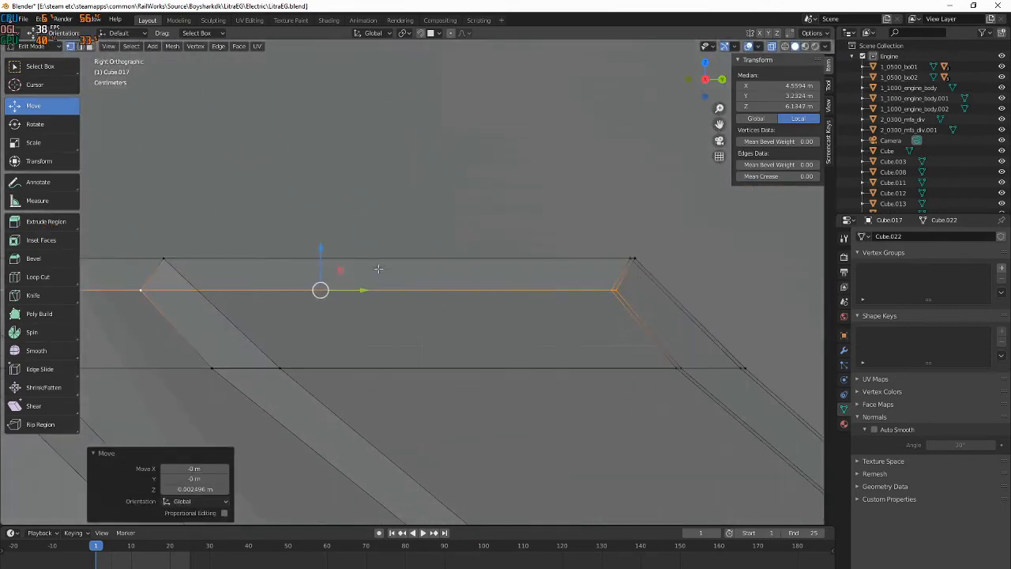
left_click_drag(320, 253, 318, 268)
scroll(326, 268, "down", 5)
middle_click_drag(484, 313, 314, 256, "shift")
left_click_drag(339, 245, 402, 273)
key("s")
key("y")
right_click(451, 274)
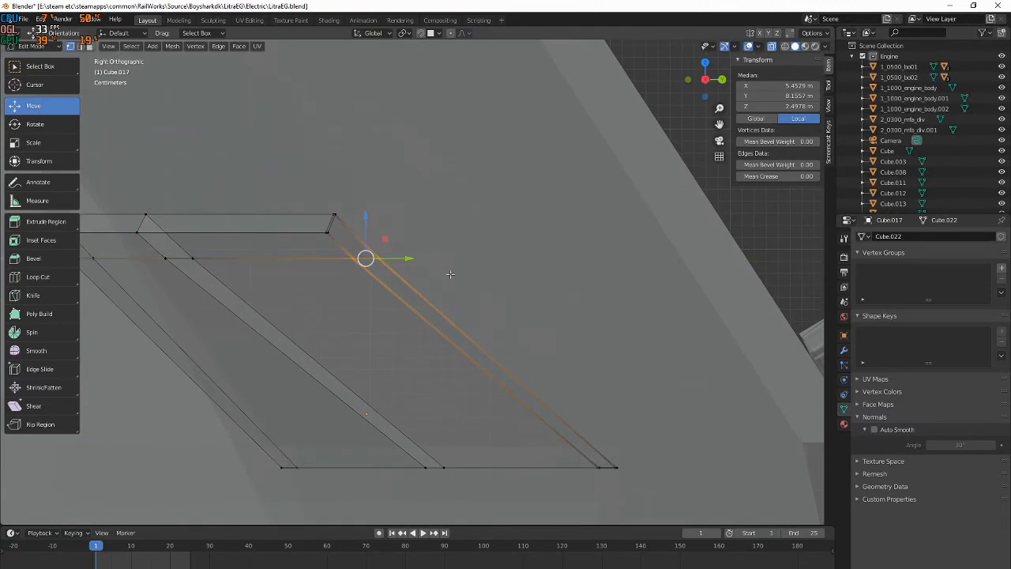
Select the vertices around the panel's top rim with shortest paths, and switch to edge selection
scroll(356, 276, "down", 3)
middle_click_drag(332, 278, 519, 250)
left_click(508, 218, "alt")
left_click(512, 228)
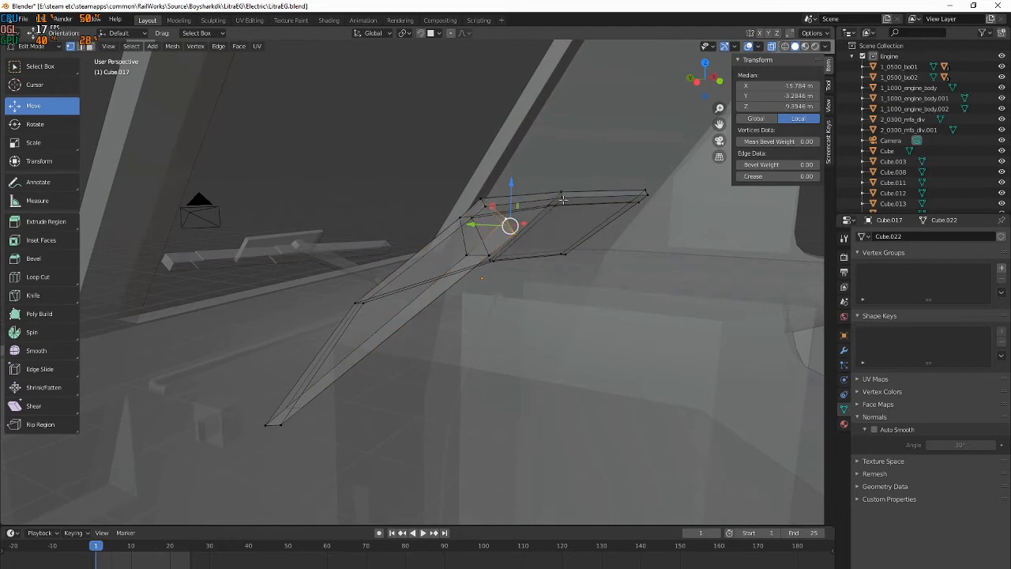
left_click(647, 190, "ctrl")
left_click(647, 194, "ctrl")
left_click(482, 205, "ctrl")
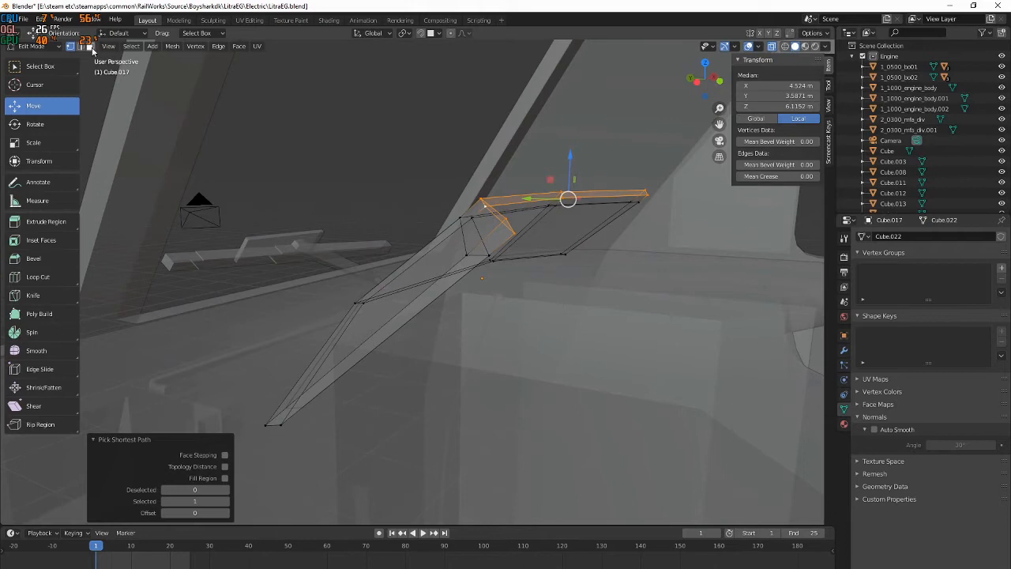
middle_click_drag(521, 191, 410, 223)
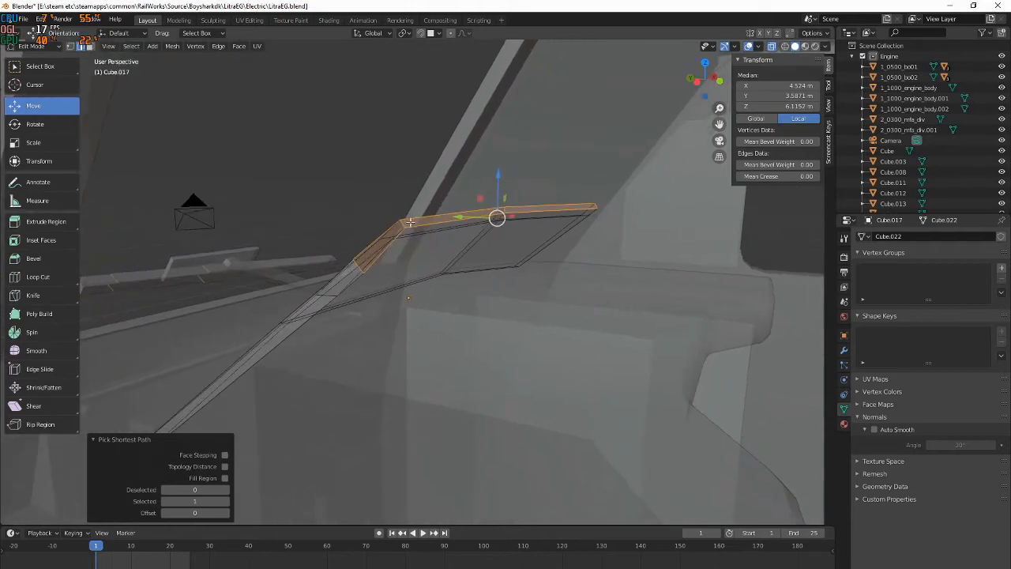
Select the two long edge runs bordering the panel's top rim
left_click(358, 265, "shift")
left_click(382, 217, "shift")
left_click(377, 229)
middle_click_drag(392, 220, 371, 199)
left_click(608, 257, "ctrl")
left_click(605, 253, "shift")
left_click(606, 253, "shift")
left_click(379, 242, "ctrl")
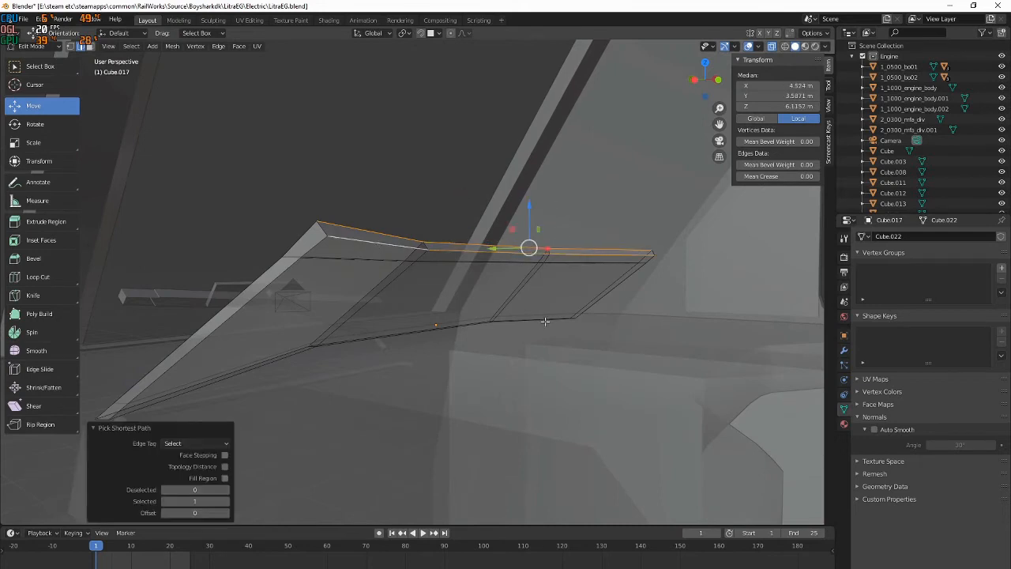
Try beveling the top rim's selected edges with several segments
key("ctrl+b")
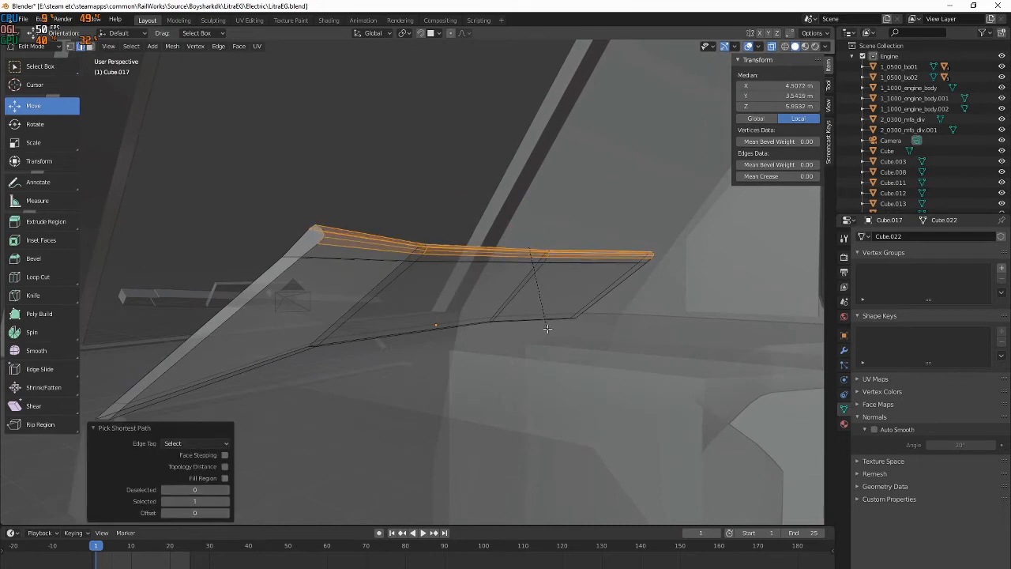
scroll(545, 330, "up", 3)
scroll(545, 330, "down", 4)
scroll(545, 331, "up", 4)
scroll(545, 331, "down", 2)
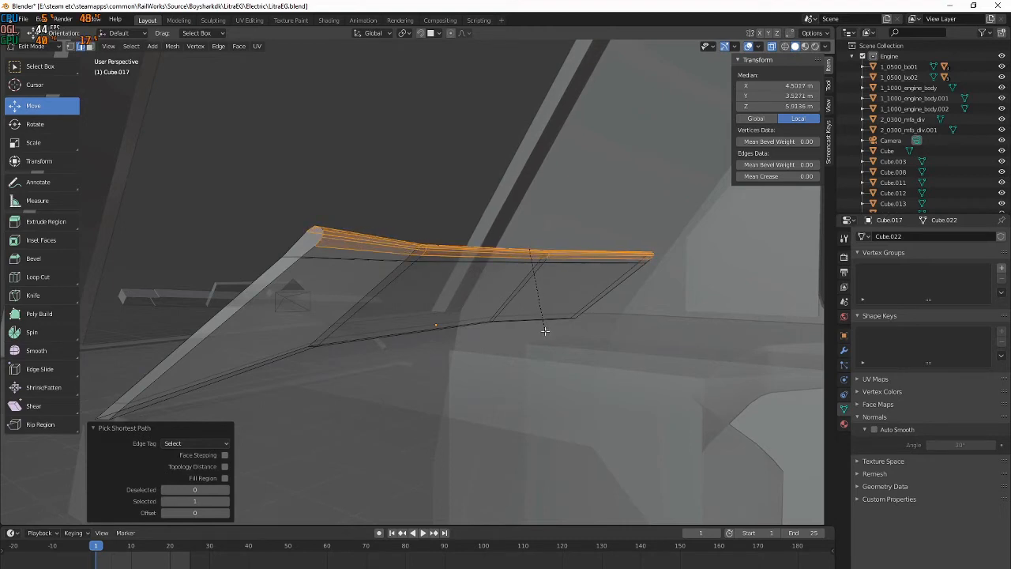
scroll(546, 333, "down", 2)
scroll(546, 332, "up", 1)
left_click(547, 331)
Inspect the panel in Object Mode with X-ray off, and compare it with the cab reference photo in the browser
middle_click_drag(547, 331, 674, 148)
key("Tab")
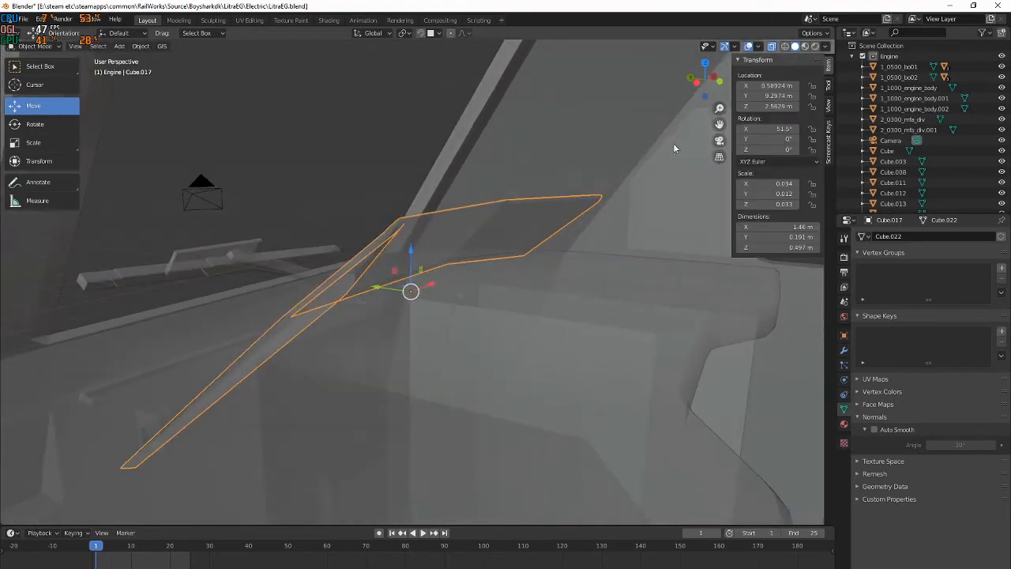
left_click(771, 47)
middle_click_drag(609, 172, 470, 255)
key("alt+Tab")
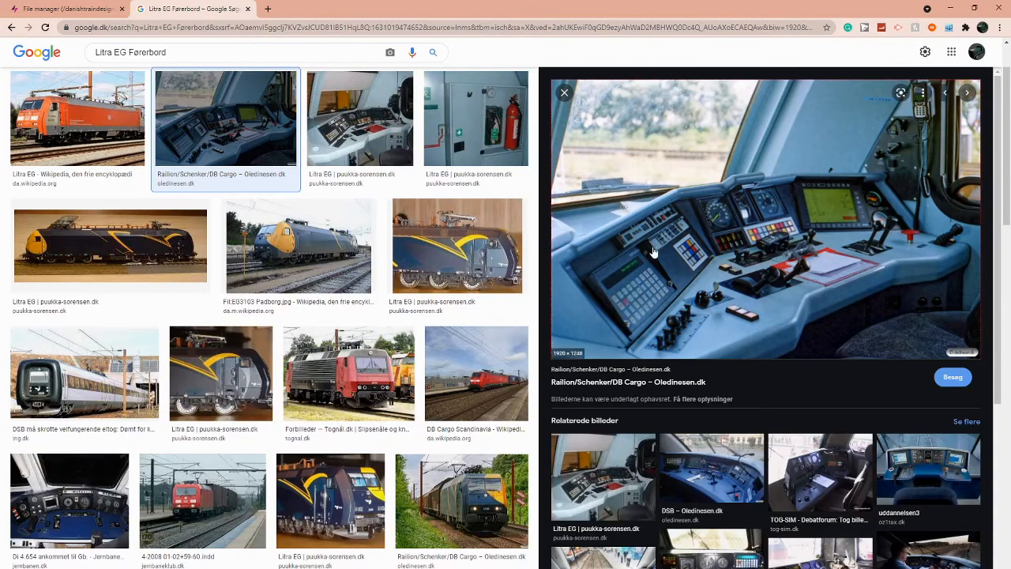
key("alt+Tab")
In right orthographic view with X-ray on, nudge the rim's topmost edge run slightly
middle_click_drag(449, 303, 459, 227)
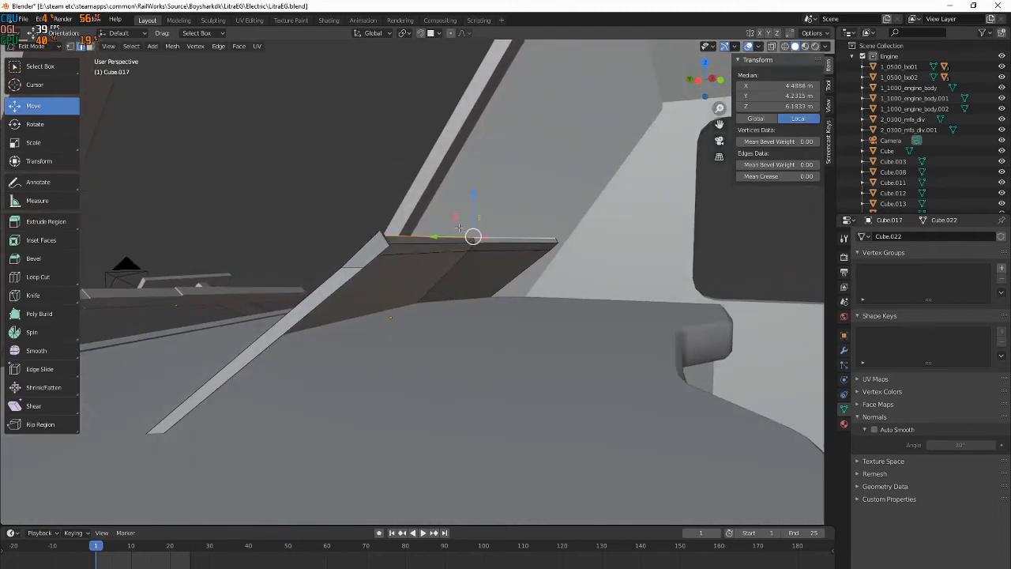
key("KP_3")
left_click(772, 45)
scroll(382, 259, "up", 3)
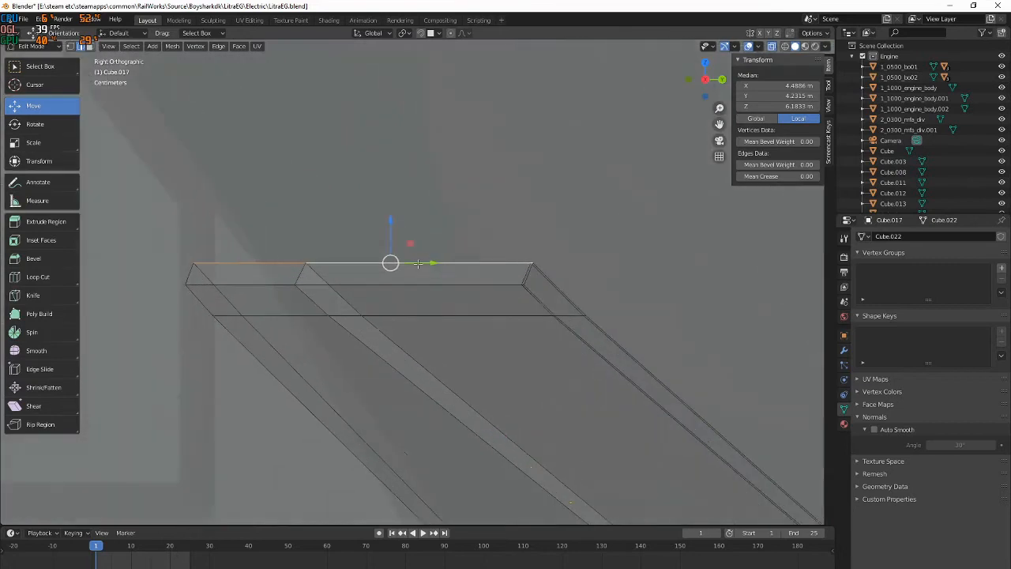
key("g")
left_click(381, 258)
Select the rim's lower edge run, shift it slightly in the side view, and check the panel's shape
left_click_drag(128, 279, 573, 298)
key("g")
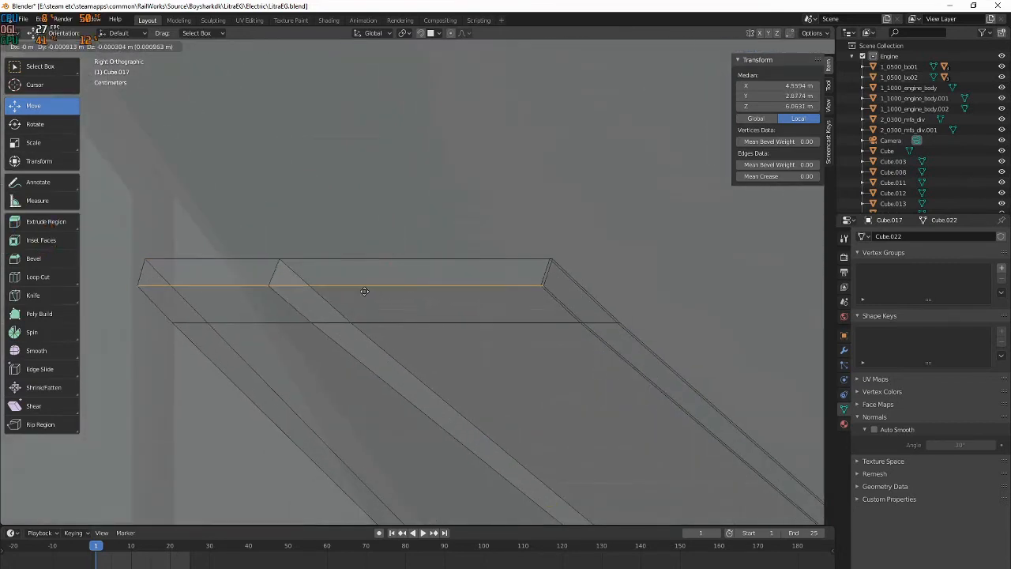
left_click(359, 291)
middle_click_drag(361, 292, 574, 297)
key("Tab")
Bevel the two long edge runs of the panel's top rim with a 0.613 m offset and 2 segments
middle_click_drag(518, 287, 440, 273)
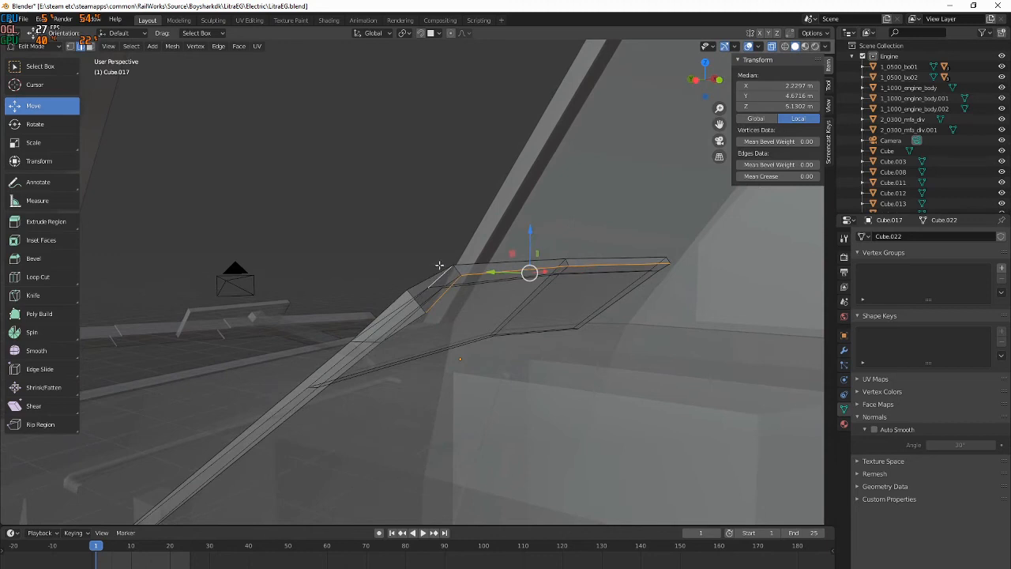
left_click(600, 258, "ctrl")
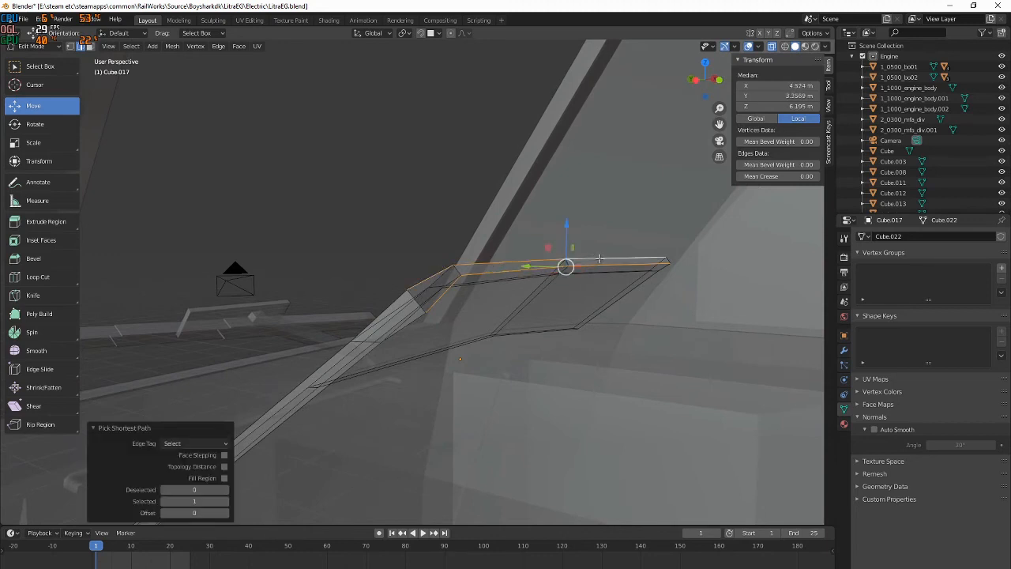
key("ctrl+b")
left_click(651, 290)
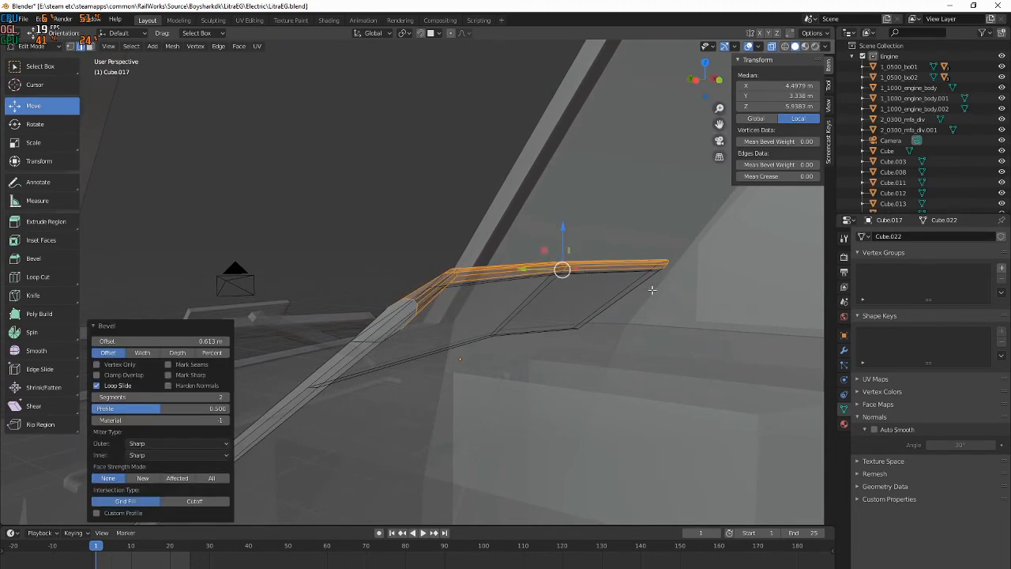
key("KP_3")
key("r")
key("Escape")
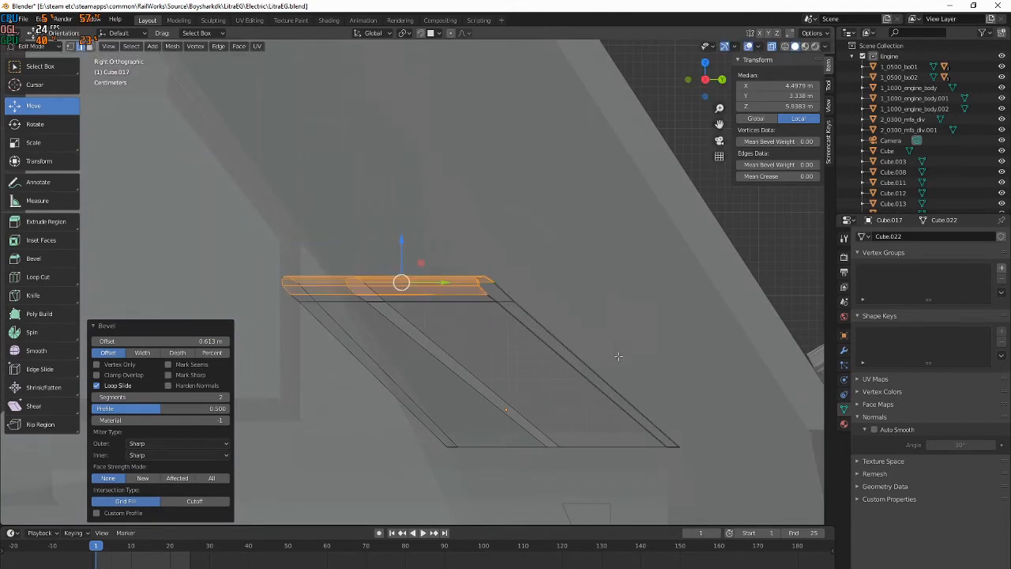
key("Escape")
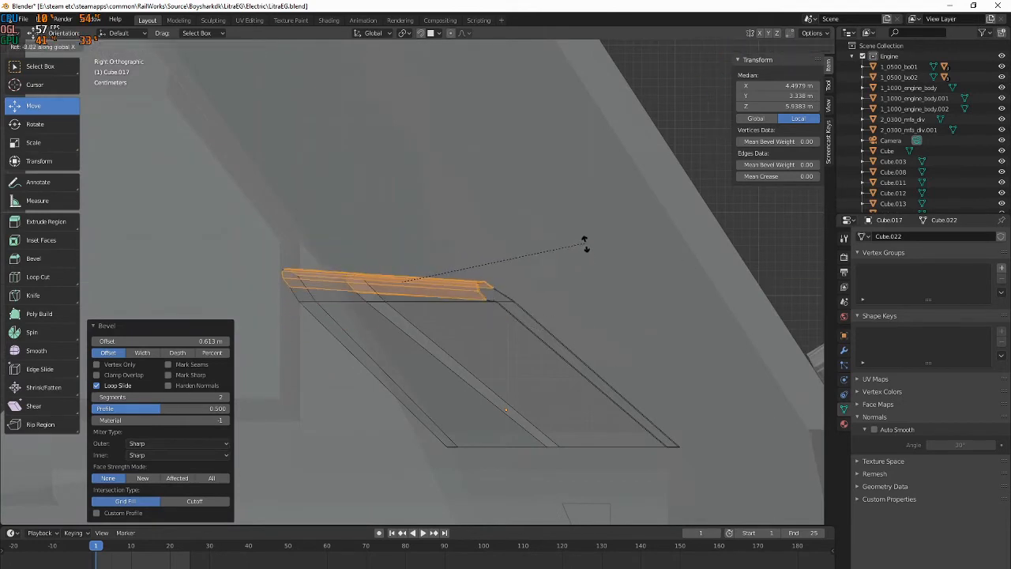
key("Escape")
Scale the bevelled rim edges slightly along Z and check the panel's shape in Object Mode
middle_click_drag(598, 276, 549, 284)
key("s")
key("z")
left_click(474, 289)
middle_click_drag(480, 289, 501, 290)
left_click(379, 294)
middle_click_drag(627, 286, 457, 290)
key("Tab")
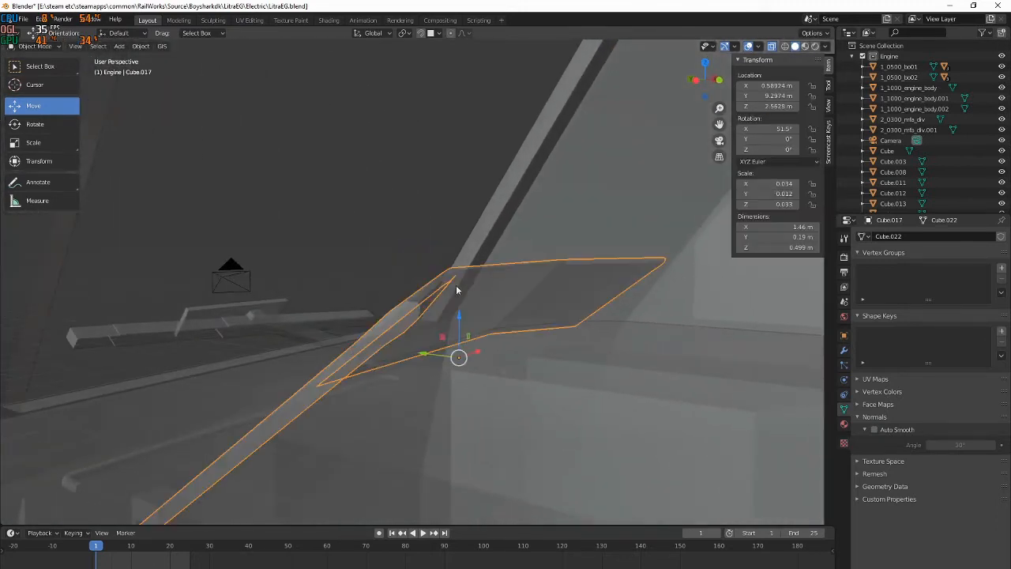
With X-ray off, select the long edge run along the underside of the panel's rim
left_click(771, 45)
middle_click_drag(560, 152, 336, 321)
key("Tab")
left_click(736, 288, "ctrl")
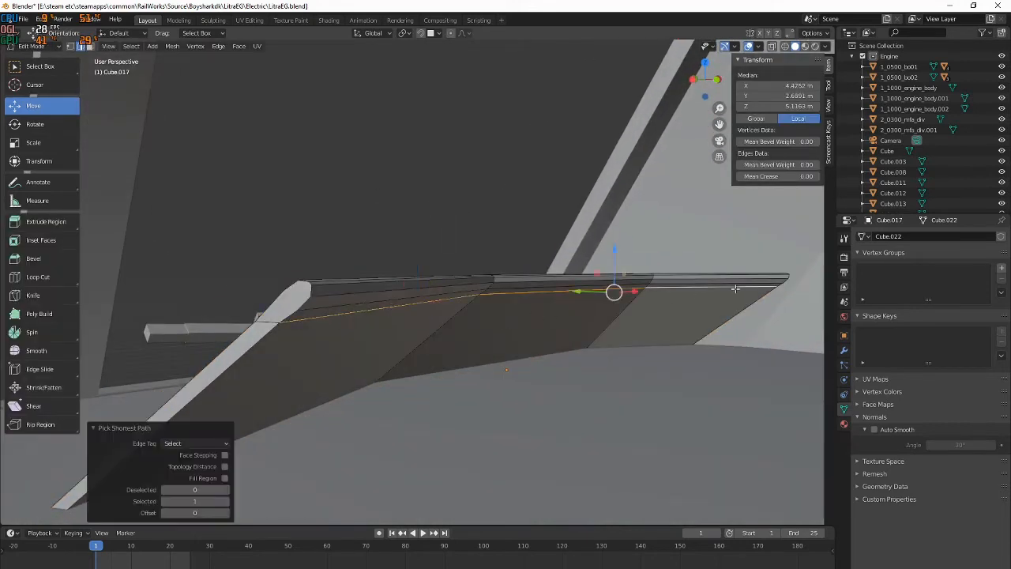
Try adding the panel's bottom edge run to the selection and shifting both runs -0.005312 m along Y
middle_click_drag(387, 371, 434, 312, "shift")
left_click(300, 361, "shift")
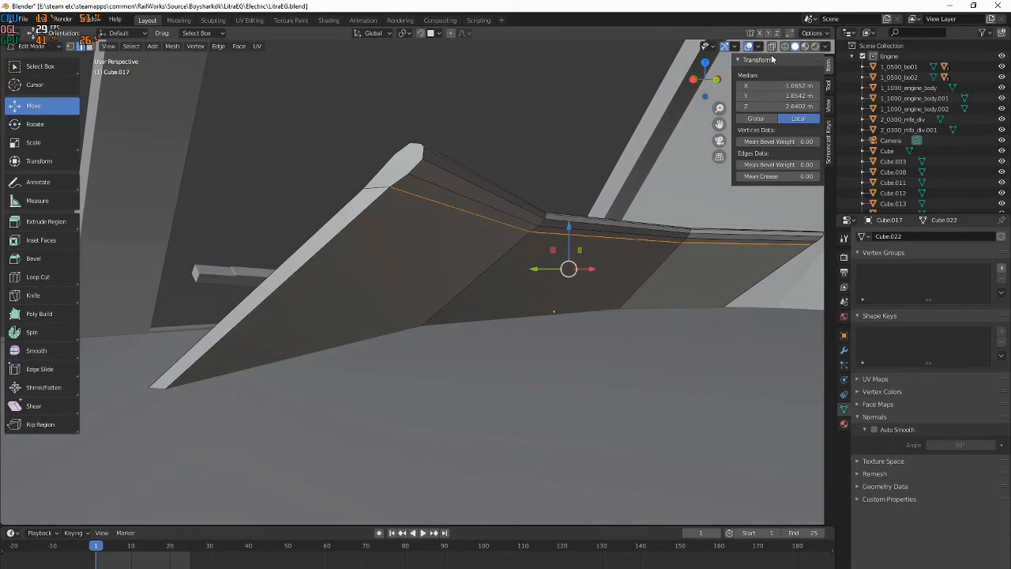
left_click(772, 46)
left_click(640, 319, "ctrl")
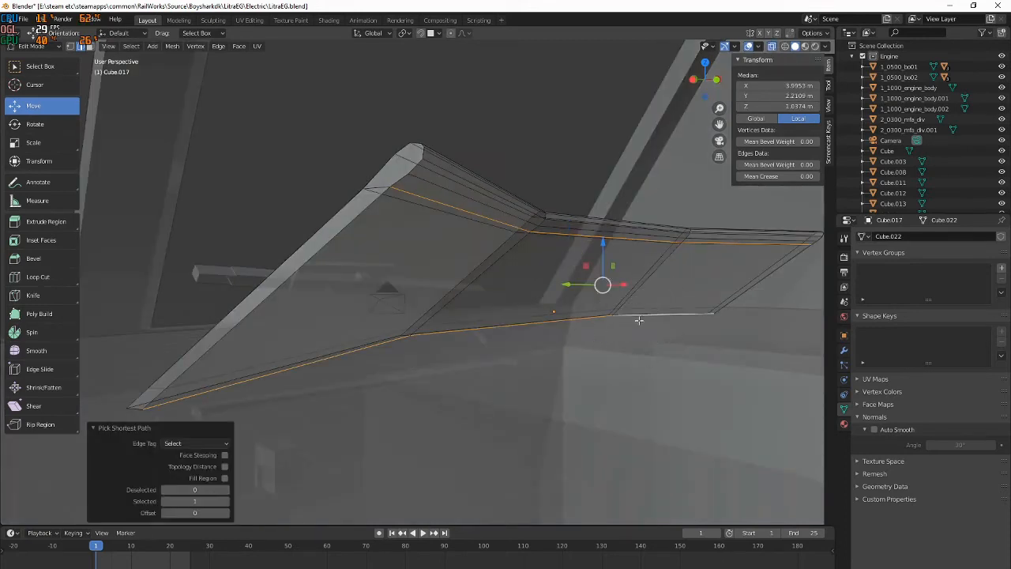
middle_click_drag(666, 290, 615, 260)
left_click_drag(551, 215, 554, 215)
middle_click_drag(554, 215, 486, 214)
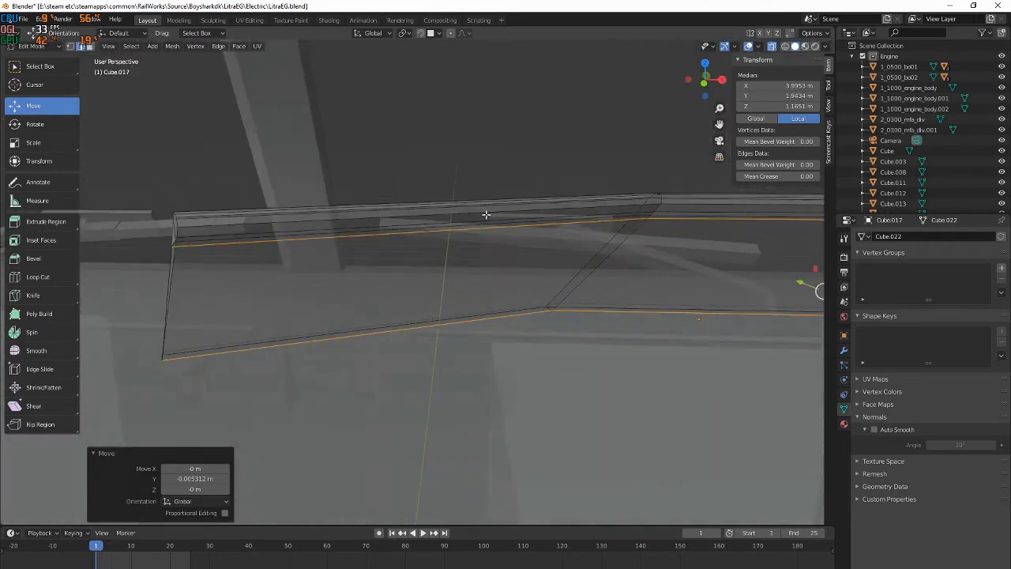
key("ctrl+z")
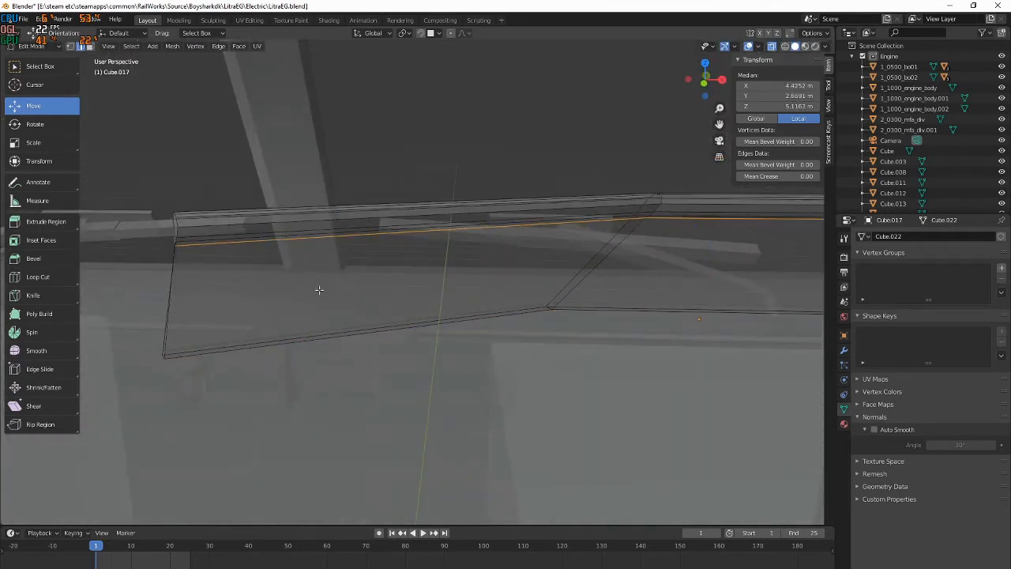
Add the panel's bottom edge run to the selected rim run and move both slightly in right orthographic view
key("KP_1")
key("KP_3")
middle_click_drag(336, 375, 391, 389)
left_click(468, 337, "shift")
scroll(471, 342, "down", 2)
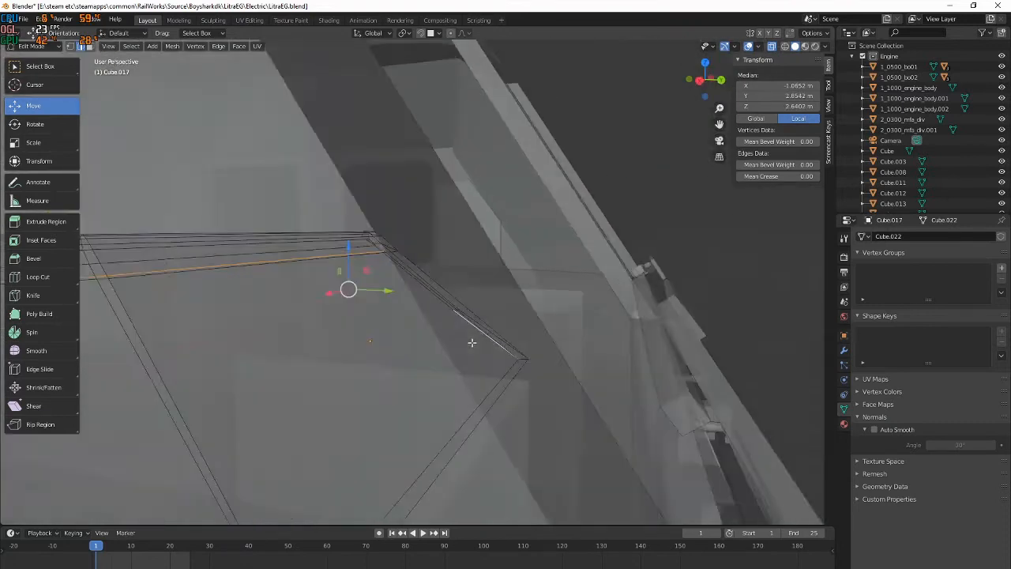
middle_click_drag(472, 342, 485, 384)
scroll(467, 421, "down", 5)
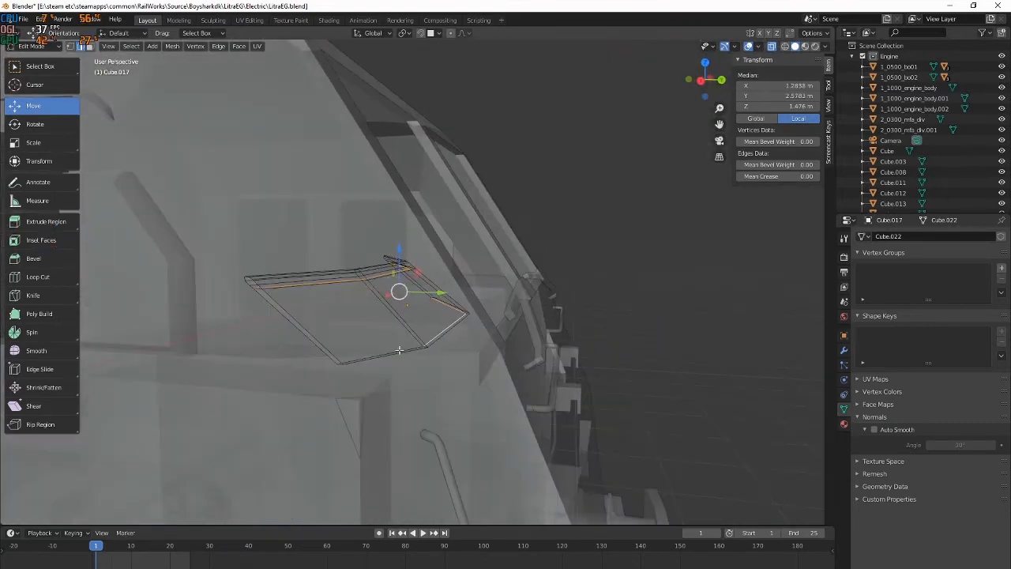
left_click(399, 351, "shift")
key("KP_3")
key("KP_Decimal")
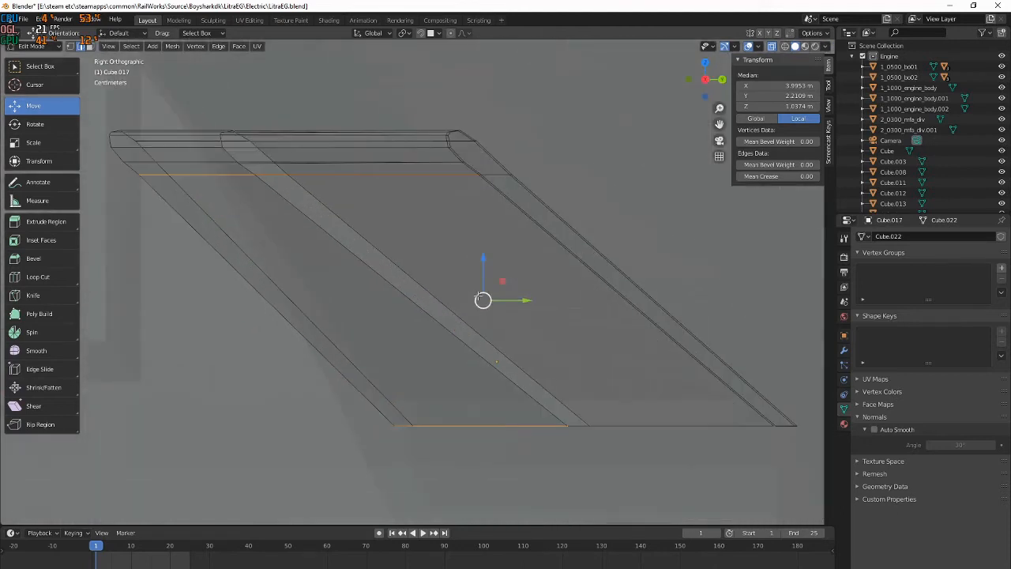
key("g")
left_click(474, 302)
middle_click_drag(466, 302, 569, 297)
key("Tab")
key("Tab")
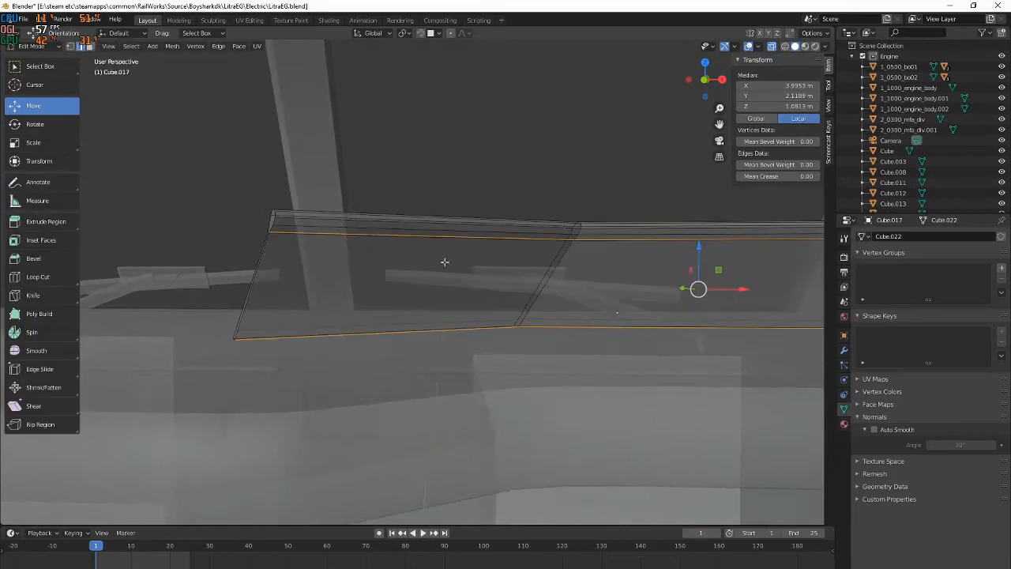
Straighten the panel's left end in top view: rotate it 34.7°, scale it to 0 along X and rotate it back -32.7°
middle_click_drag(500, 281, 302, 238)
middle_click_drag(334, 342, 411, 348)
key("KP_7")
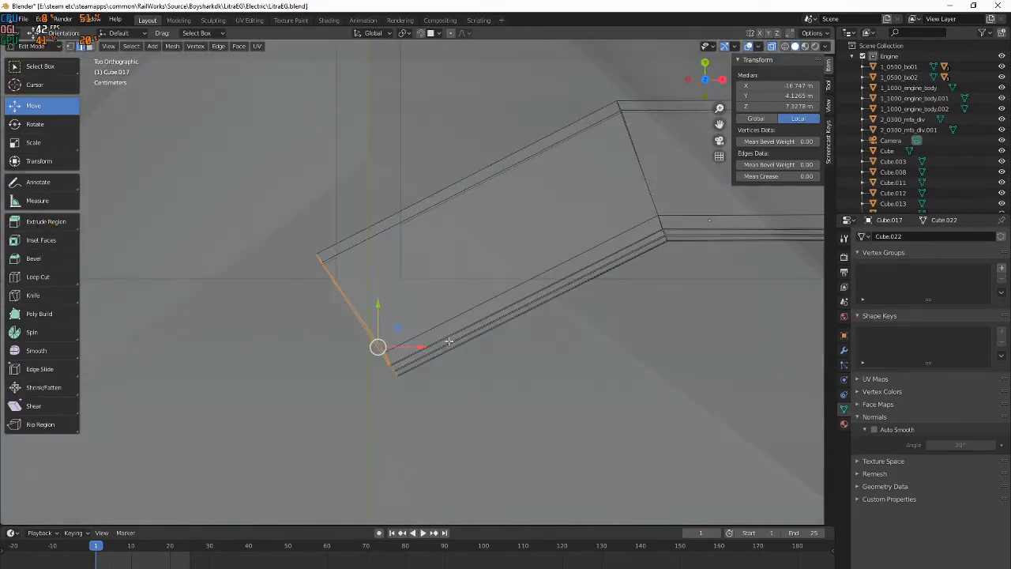
key("s")
left_click(504, 401)
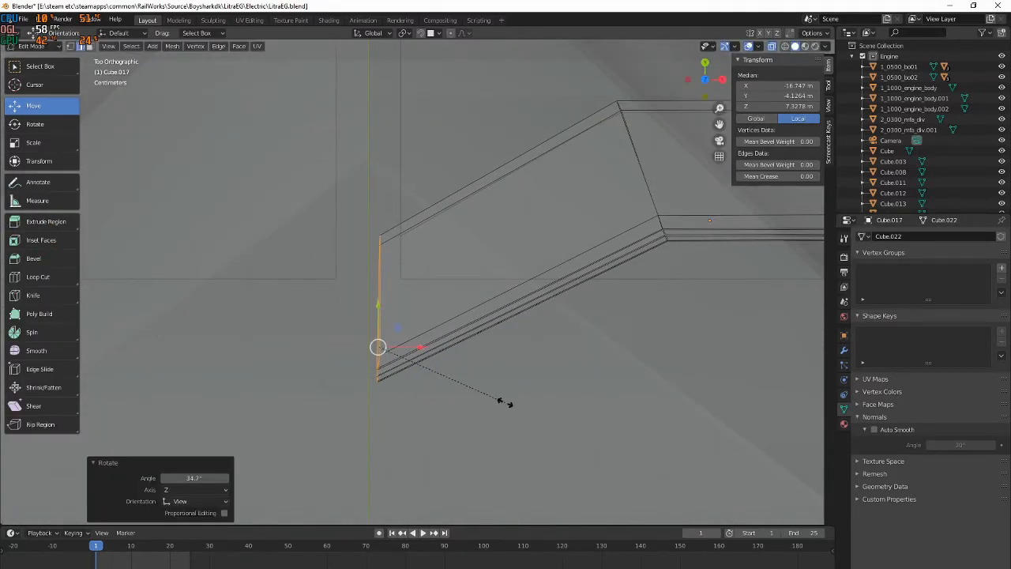
key("0")
left_click(506, 404)
key("r")
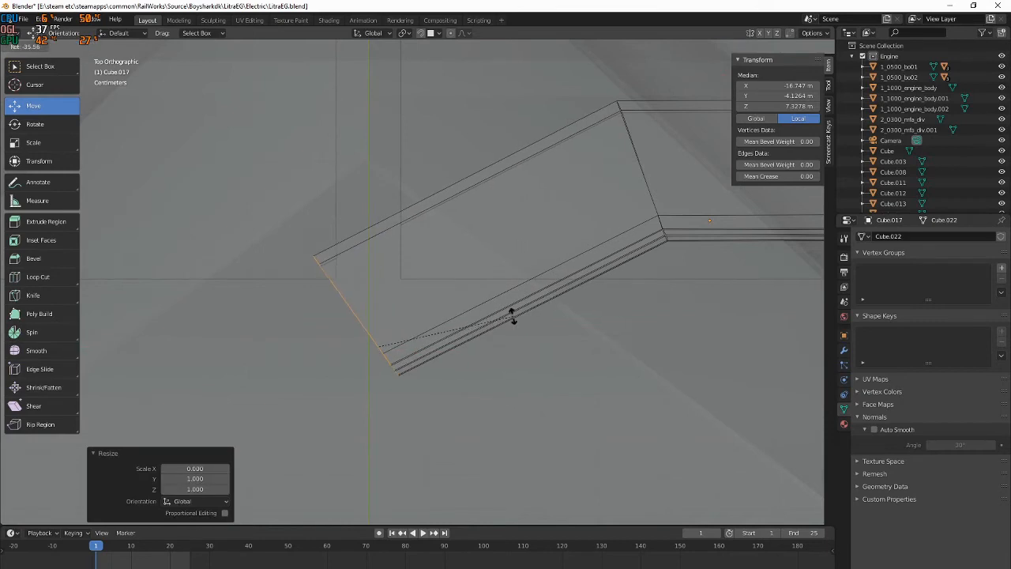
left_click(517, 321)
middle_click_drag(517, 321, 997, 273, "shift")
scroll(380, 92, "down", 4)
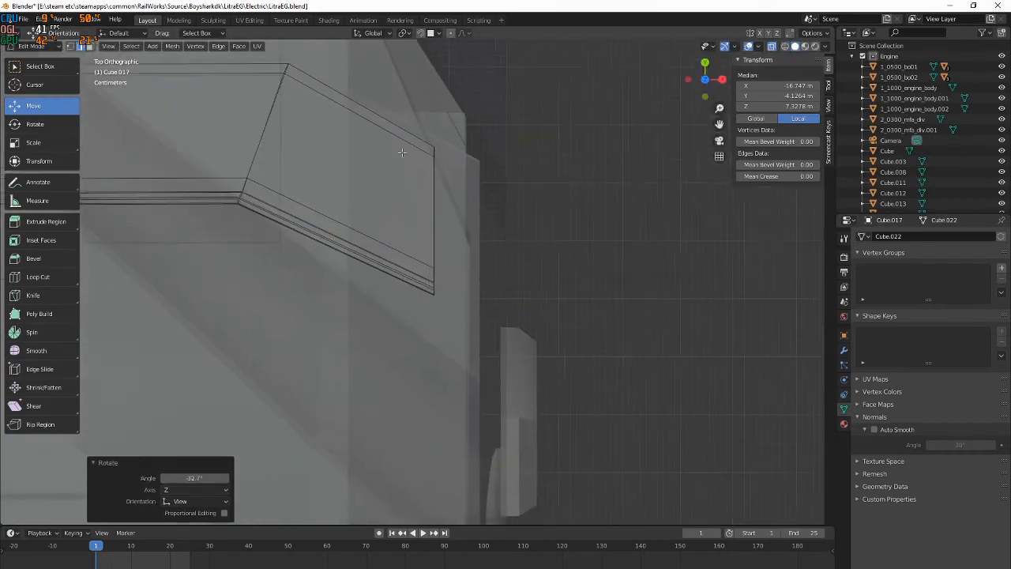
Compare the panel with the cab reference photo and insert an edge loop close to its left end
key("Tab")
key("Tab")
key("Tab")
middle_click_drag(513, 356, 557, 249)
key("alt+Tab")
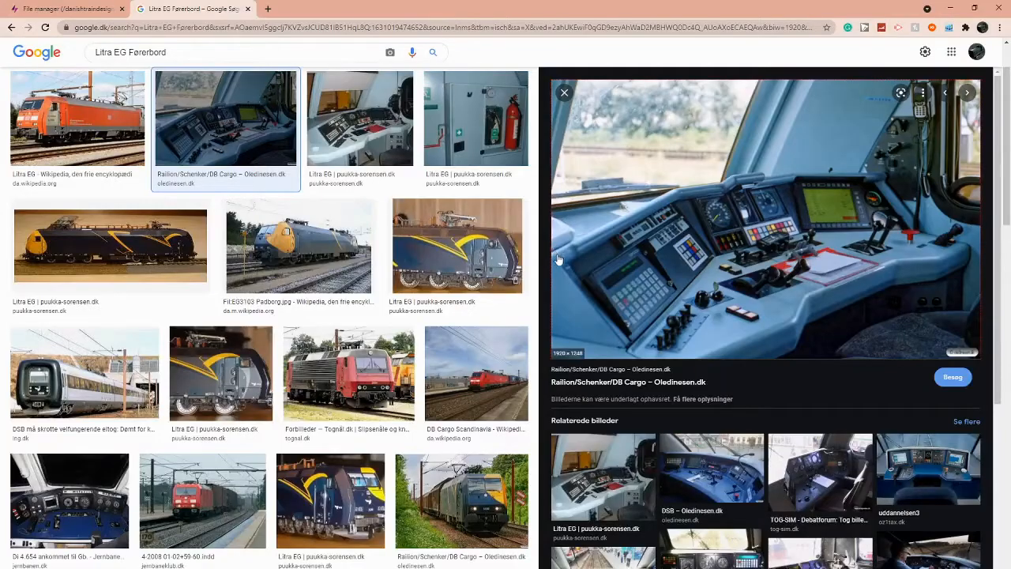
key("alt+Tab")
key("Tab")
middle_click_drag(527, 279, 420, 237)
scroll(340, 311, "up", 3)
key("ctrl+r")
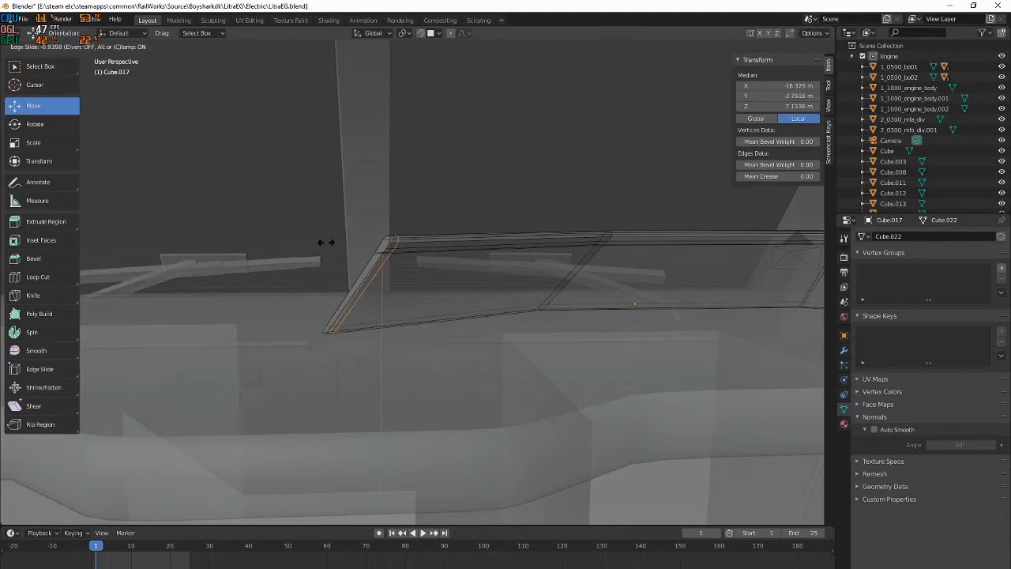
left_click(324, 242)
middle_click_drag(324, 243, 297, 235)
key("alt+Tab")
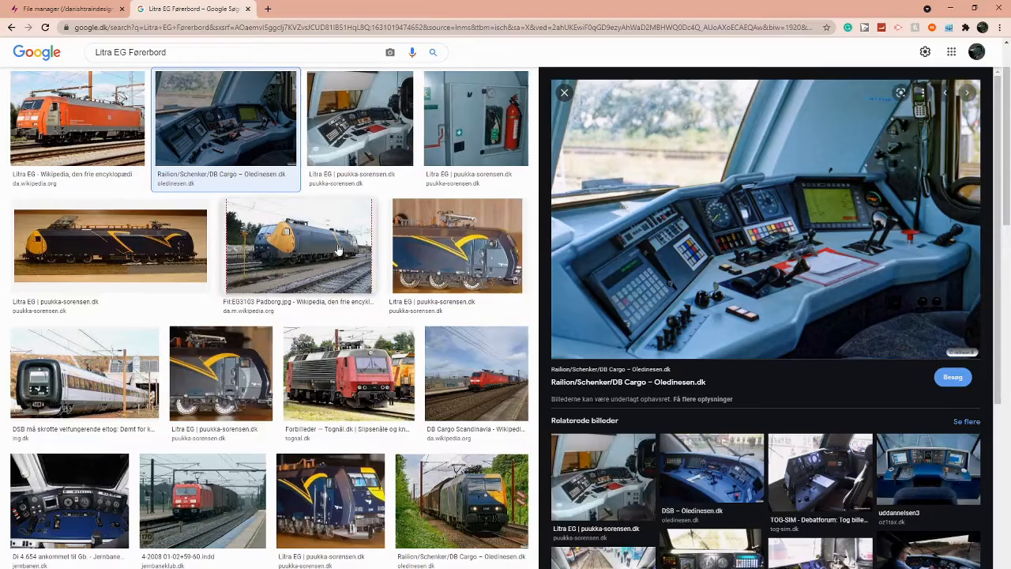
key("alt+Tab")
Extrude the narrow face strip at the panel's left end to form a side wing, and compare it with the reference photo
mouse_move(371, 236)
middle_mouse_down()
mouse_move(396, 254)
mouse_move(385, 235)
middle_mouse_up()
left_click(379, 230)
left_click(385, 236)
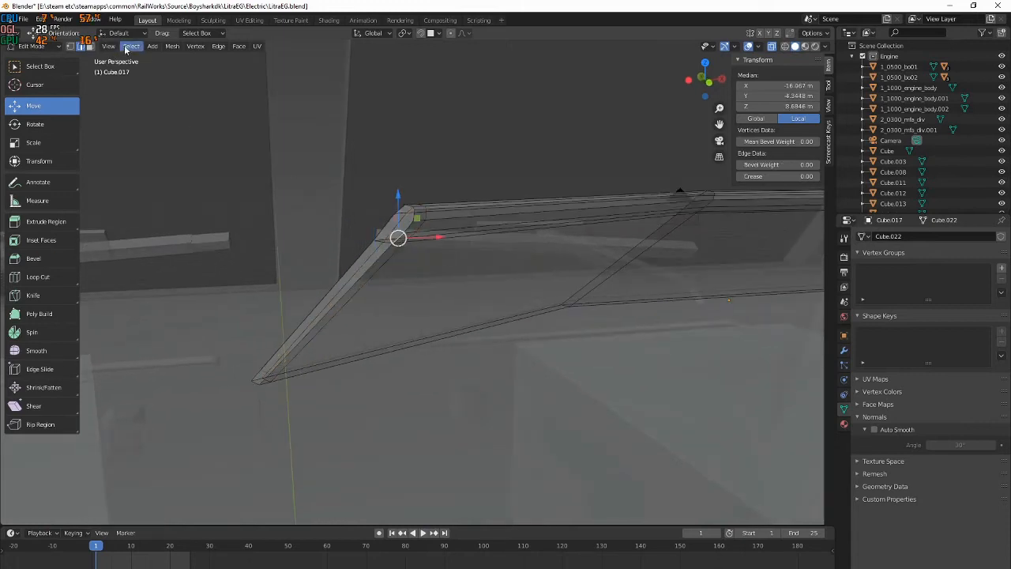
left_click(91, 47)
middle_click_drag(326, 325, 471, 312)
left_click(379, 335)
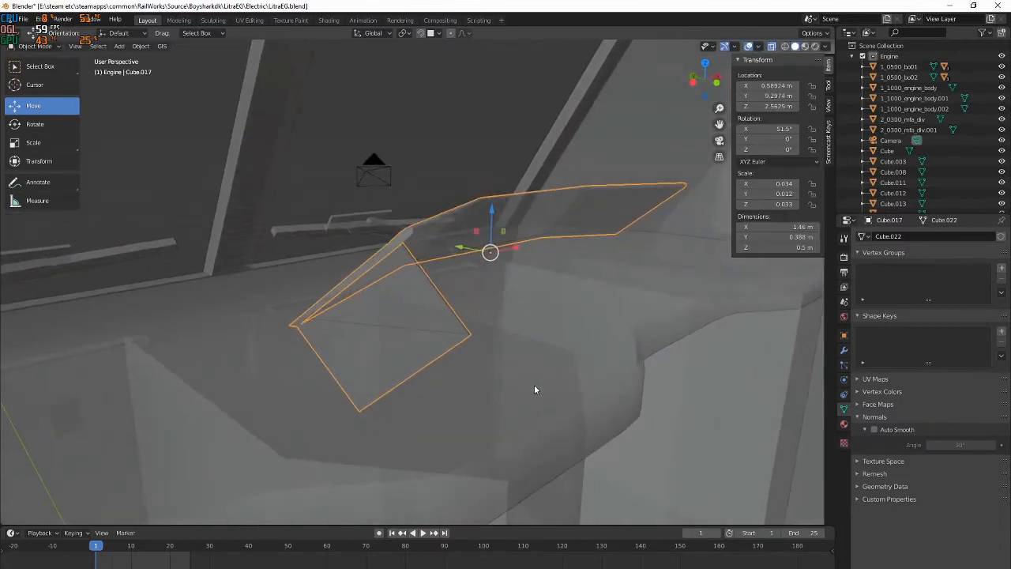
key("alt+Tab")
key("alt+Tab")
Move the whole panel -0.14434 m along Y and compare its placement with the reference photo
middle_click_drag(530, 388, 547, 419)
left_click_drag(419, 199, 463, 233)
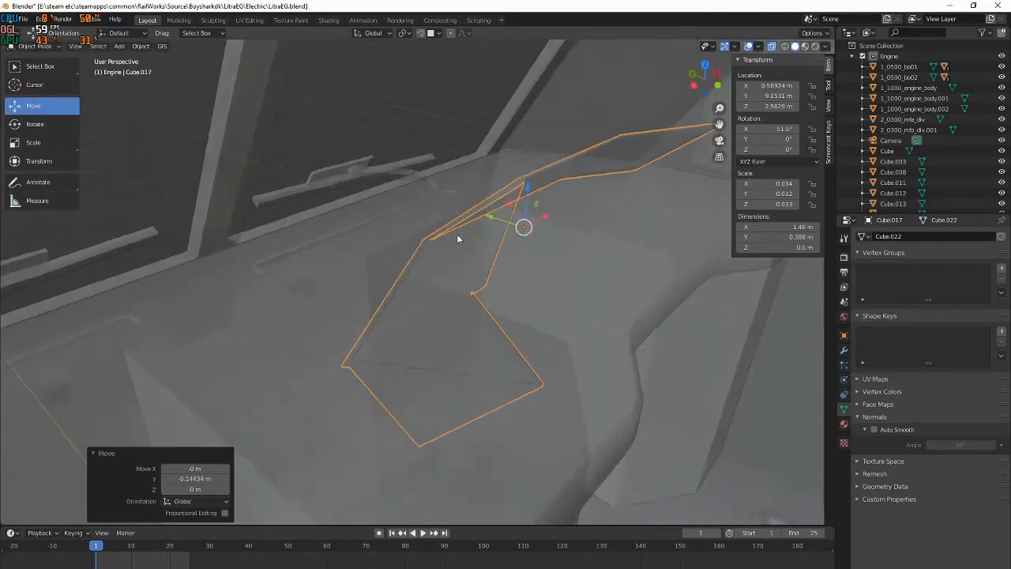
key("alt+Tab")
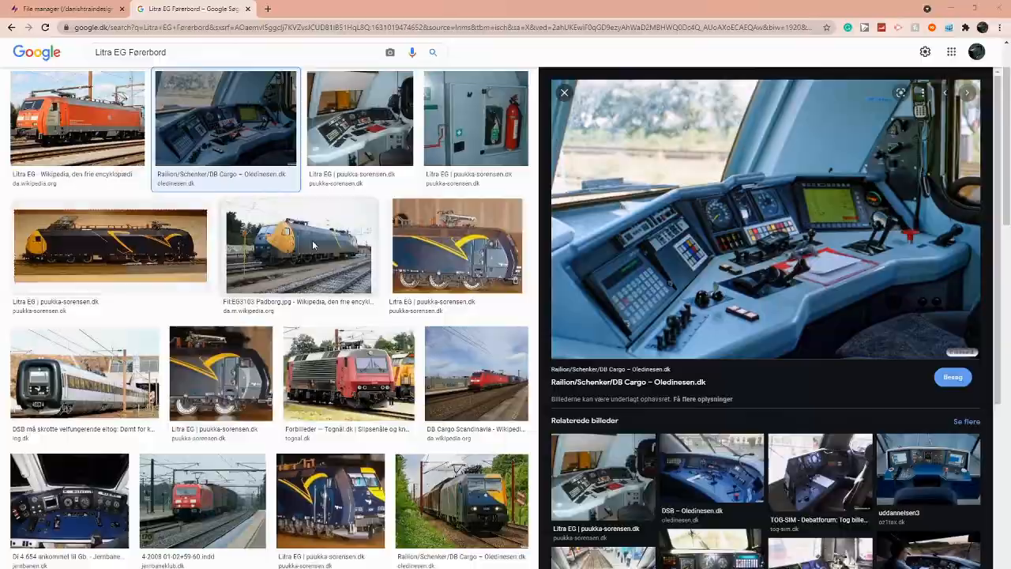
key("alt+Tab")
middle_click_drag(583, 244, 441, 265)
Insert an edge loop close to the panel's right end and flatten it by scaling to 0 along X
key("Tab")
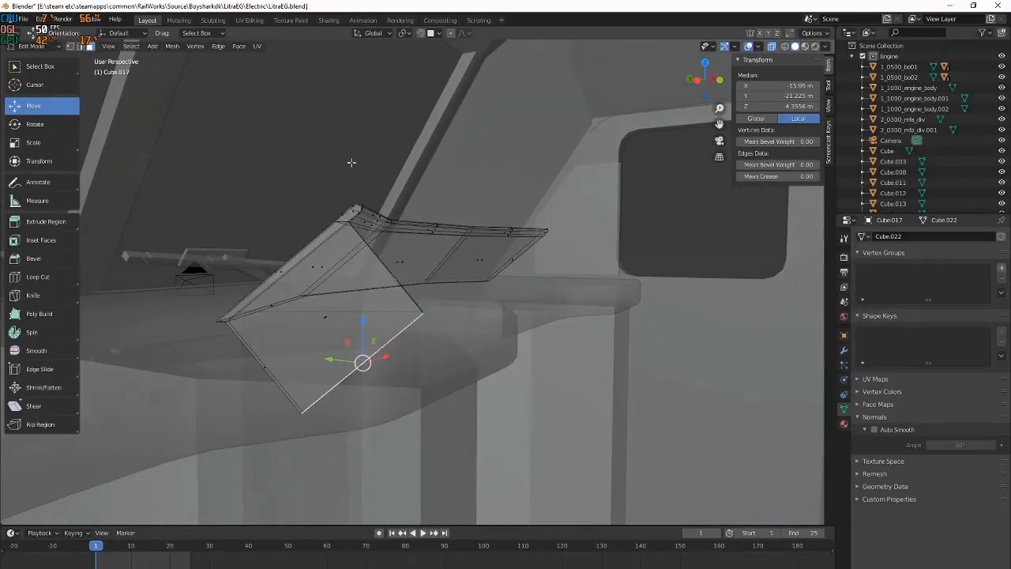
middle_click_drag(562, 215, 458, 299, "shift")
middle_click_drag(541, 300, 487, 297)
middle_click_drag(487, 298, 352, 273, "shift")
middle_click_drag(535, 287, 353, 275)
key("alt+Tab")
key("alt+Tab")
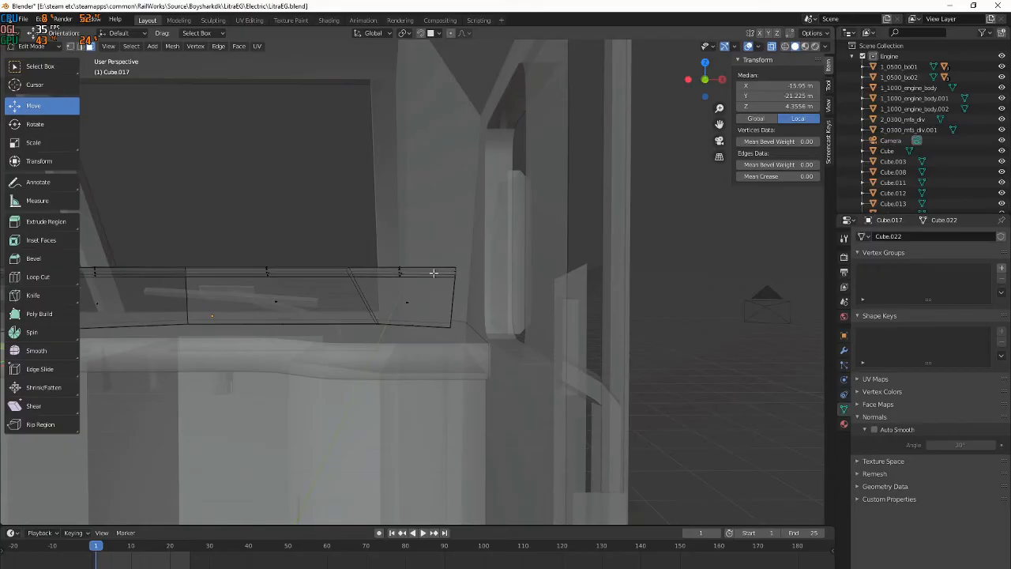
left_click(477, 283)
key("s")
key("x")
key("0")
key("Return")
middle_click_drag(478, 283, 223, 146)
scroll(223, 146, "up", 1)
Extrude the narrow face strip at the panel's right end to form a matching side wing
left_click(92, 47)
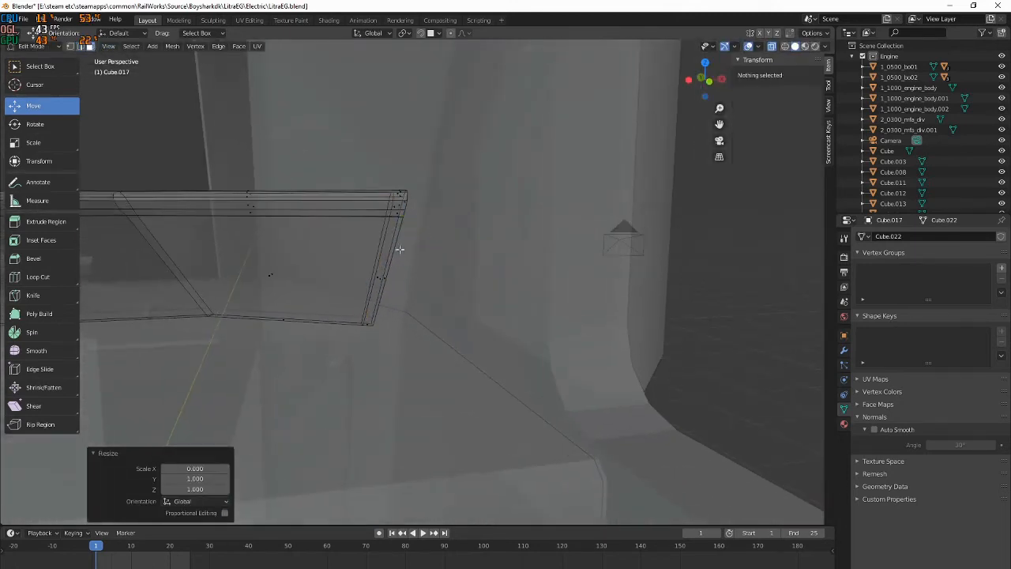
left_click(379, 275)
key("e")
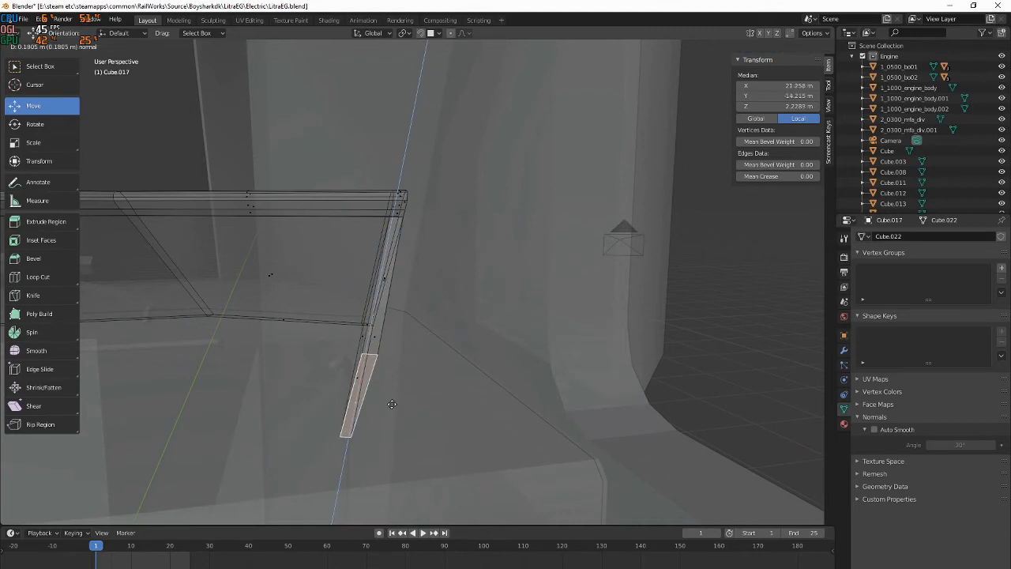
left_click(375, 511)
middle_click_drag(372, 514, 511, 386)
Shift the right wing's extruded end face 0.10121 m along X, and fine-tune it by -0.009756 m
left_click_drag(529, 335, 600, 344)
middle_click_drag(396, 305, 560, 327)
key("KP_7")
scroll(560, 325, "down", 11)
middle_click_drag(515, 198, 511, 408, "shift")
scroll(412, 287, "up", 8)
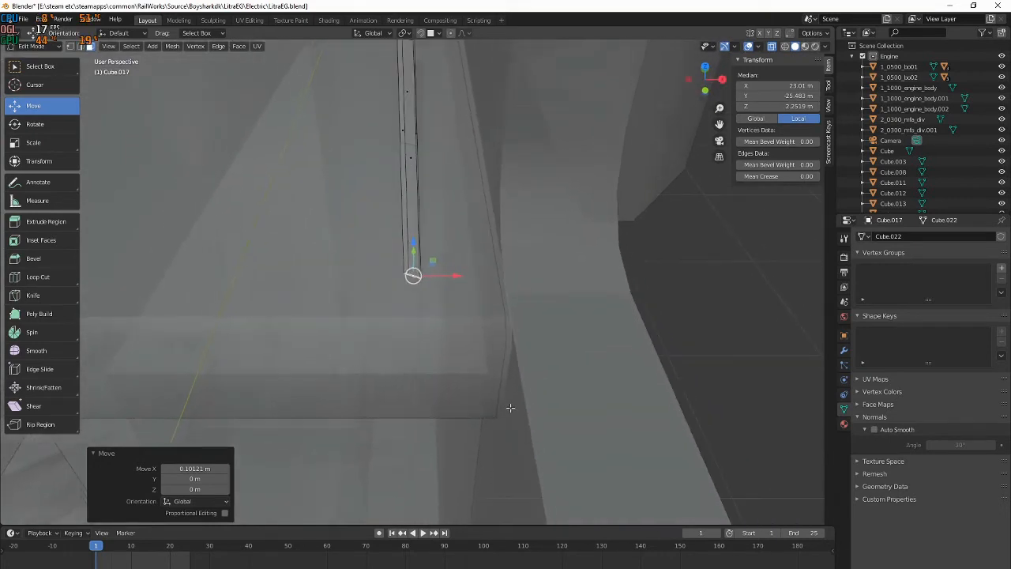
left_click(533, 360)
middle_click_drag(533, 360, 543, 361)
left_click_drag(460, 283, 446, 282)
Rotate the right wing's end face slightly in top view, and compare the panel with the reference photo
key("KP_7")
scroll(477, 255, "down", 2)
middle_click_drag(461, 261, 454, 365, "shift")
key("r")
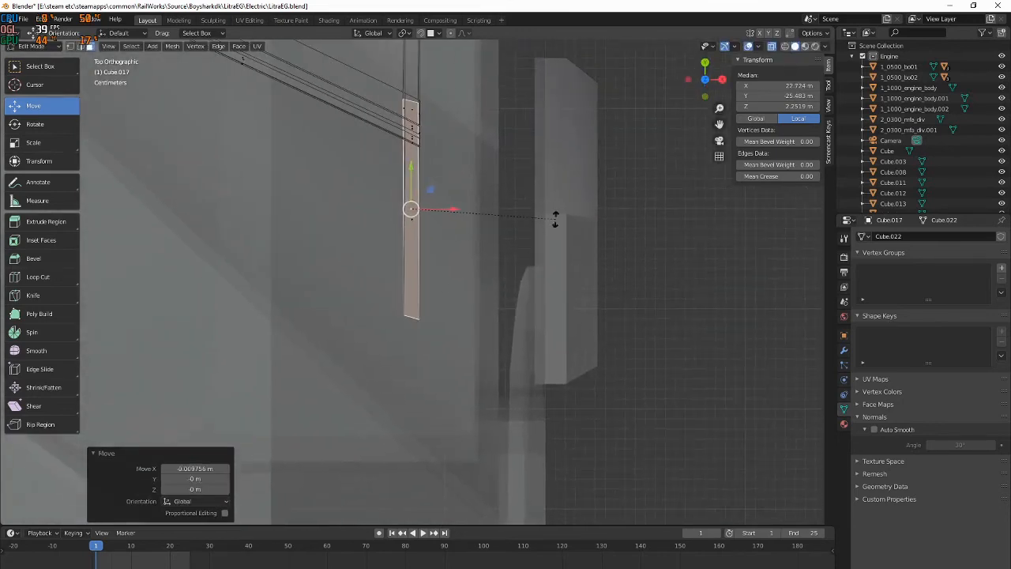
left_click(555, 221)
middle_click_drag(554, 221, 647, 257)
key("Tab")
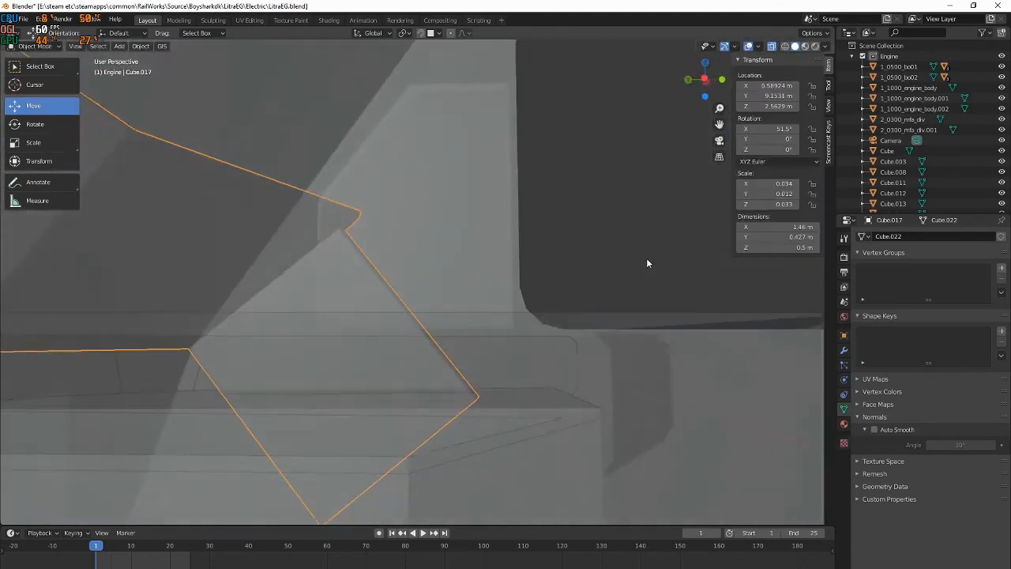
key("alt+Tab")
key("alt+Tab")
Select the short corner edges where both side wings meet the underside of the rim
middle_click_drag(425, 164, 386, 182)
key("Tab")
middle_click_drag(381, 115, 339, 158)
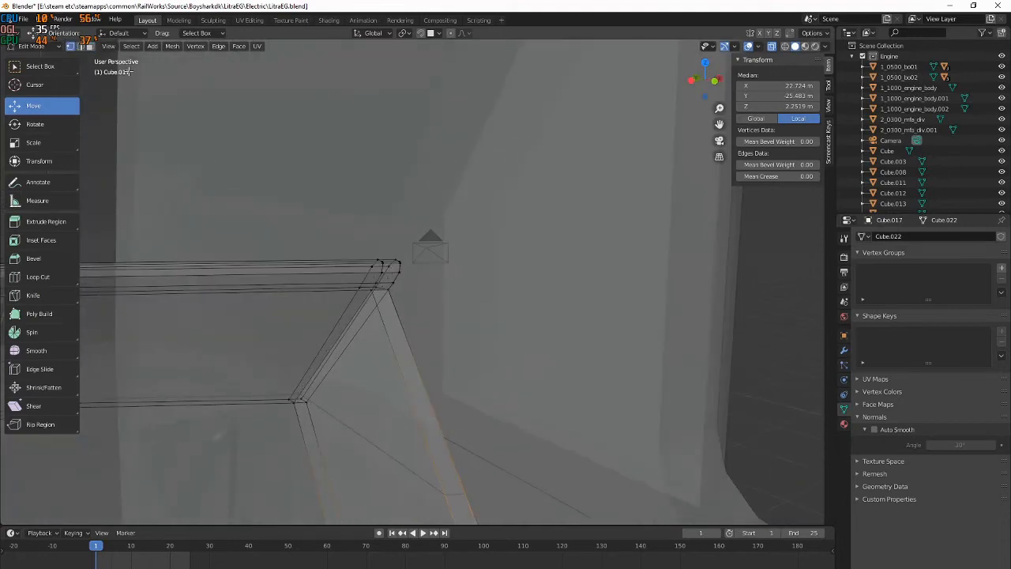
scroll(346, 279, "up", 2)
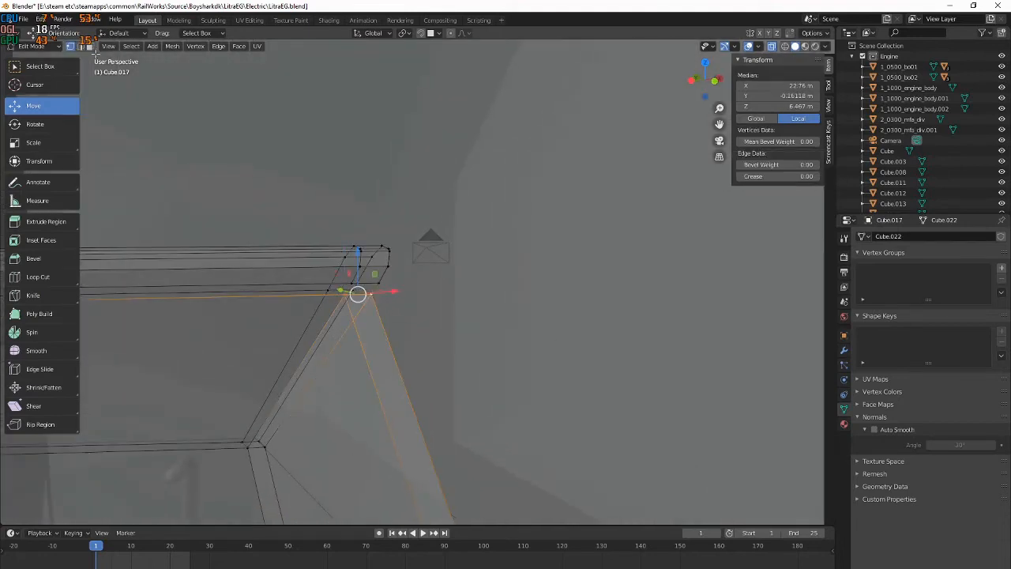
scroll(374, 262, "down", 5)
middle_click_drag(311, 327, 663, 290, "shift")
scroll(353, 282, "up", 3)
left_click(239, 311, "shift")
scroll(553, 356, "down", 3)
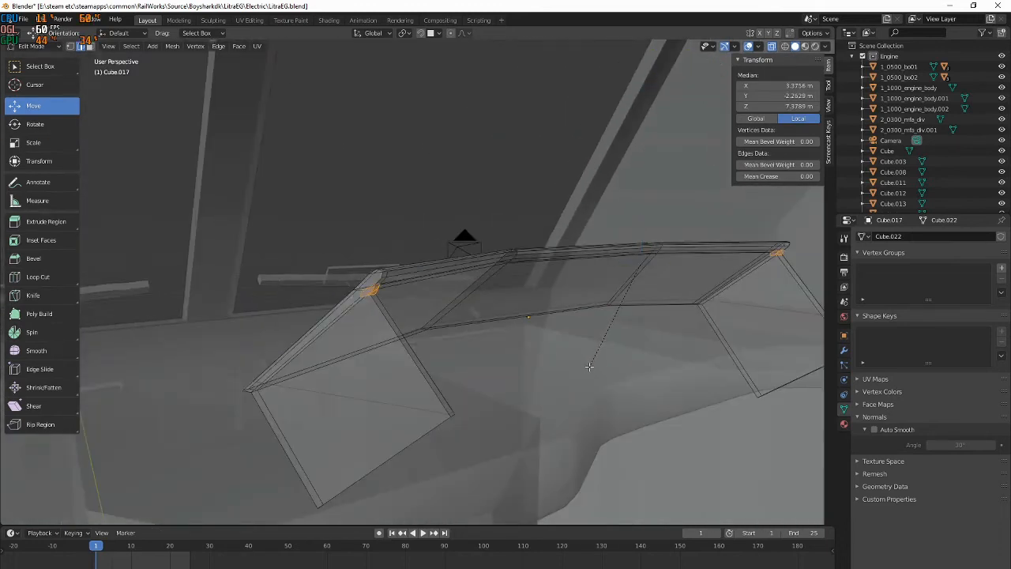
Try bevelling both wing corner edges with a 0.28 m offset and 1 segment
left_click(590, 364)
scroll(589, 364, "up", 4)
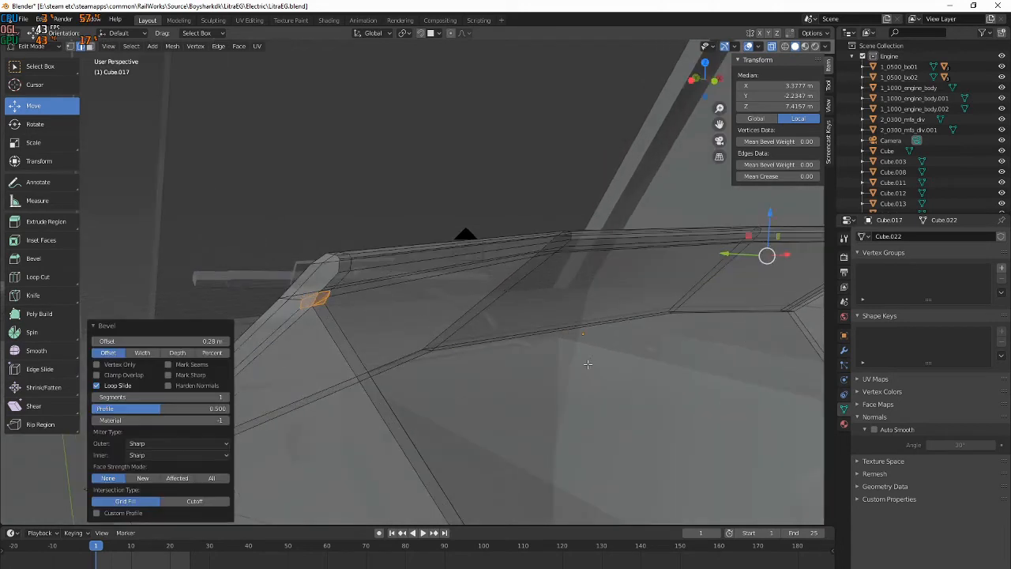
middle_click_drag(511, 357, 516, 357)
key("ctrl+z")
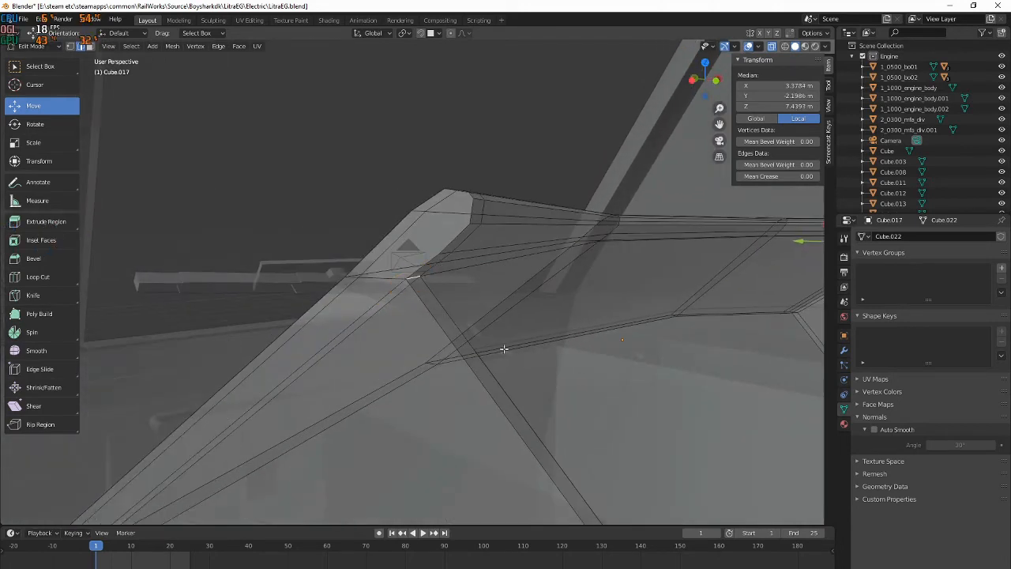
Leave mesh editing, turn off X-ray, and shade the angled desk panel smooth
key("g")
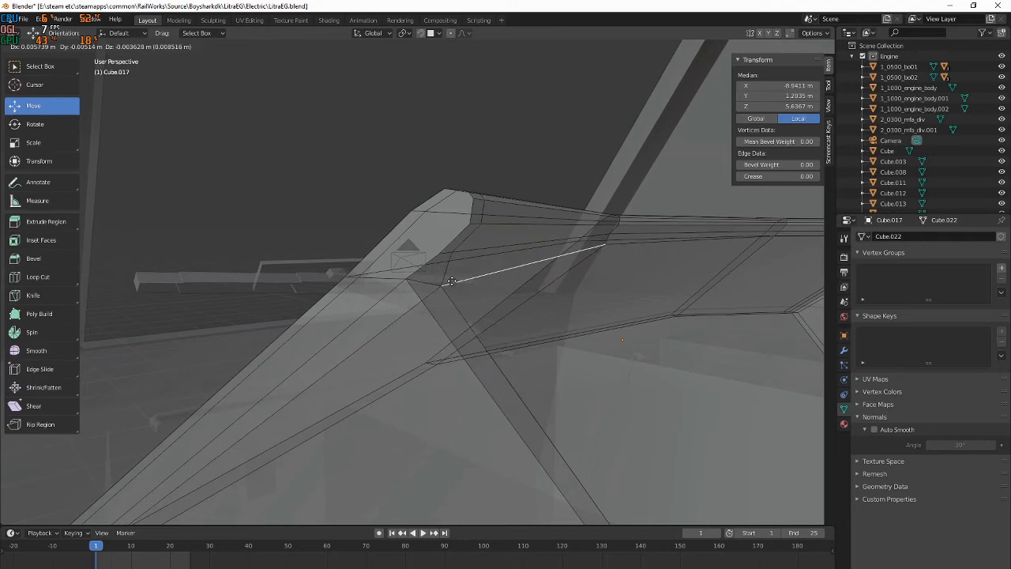
right_click(448, 281)
key("Tab")
scroll(515, 292, "down", 3)
left_click(771, 48)
middle_click_drag(512, 215, 443, 265)
middle_click_drag(502, 279, 485, 330)
right_click(508, 282)
left_click(505, 286)
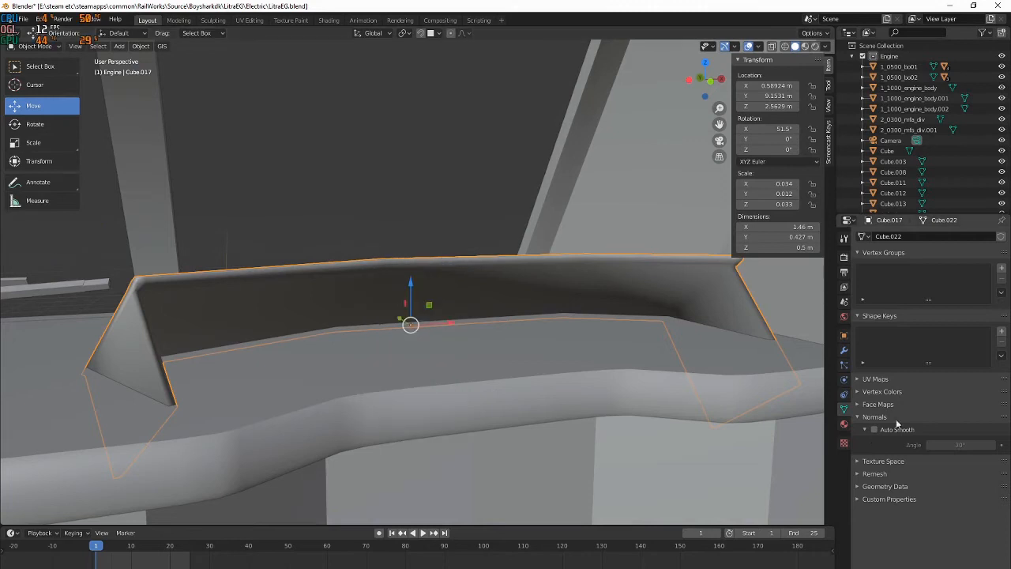
Enable Auto Smooth on the desk panel with a 50° angle
left_click(874, 429)
middle_click_drag(616, 356, 733, 376)
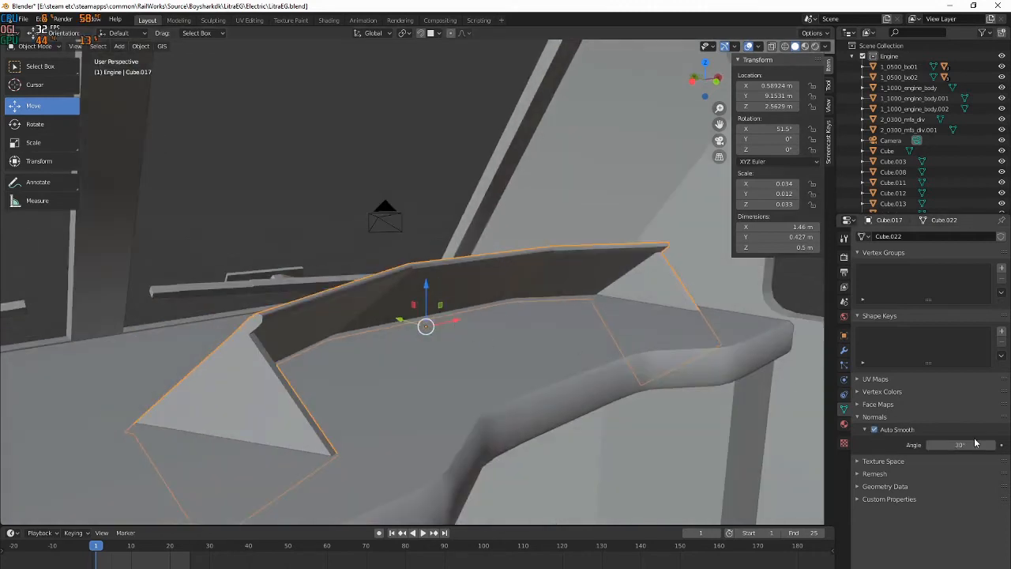
key("Return")
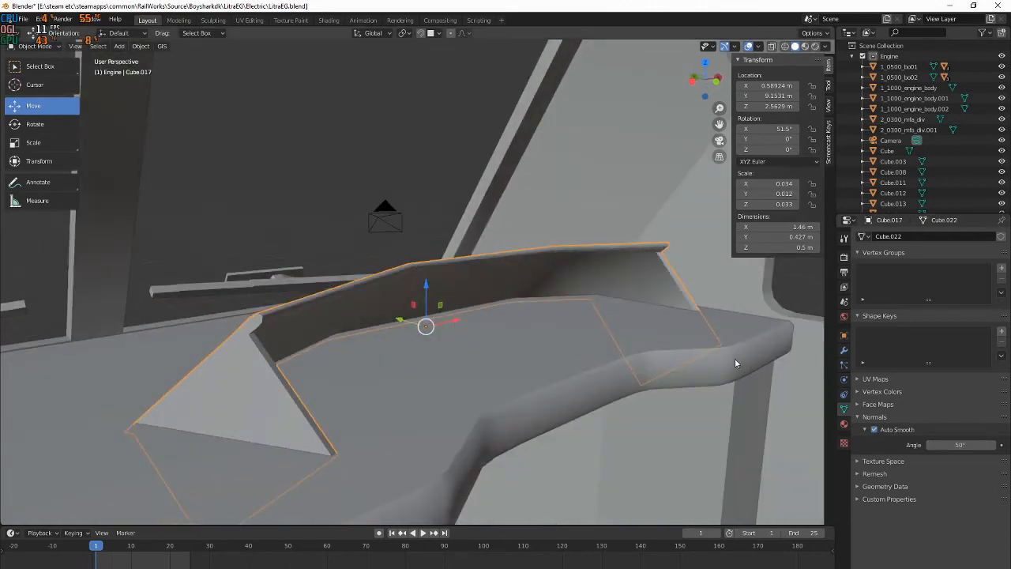
middle_click_drag(734, 361, 681, 341)
Compare the smoothed desk panel from several angles with the driver's desk reference photo in the browser
key("Tab")
key("alt+Tab")
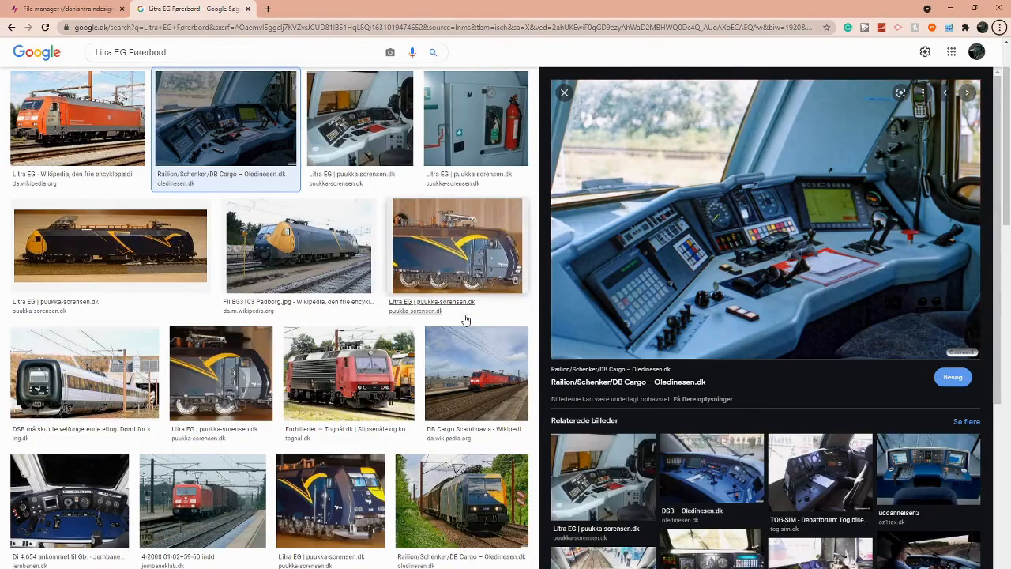
key("alt+Tab")
key("Tab")
middle_click_drag(465, 319, 501, 343)
key("alt+Tab")
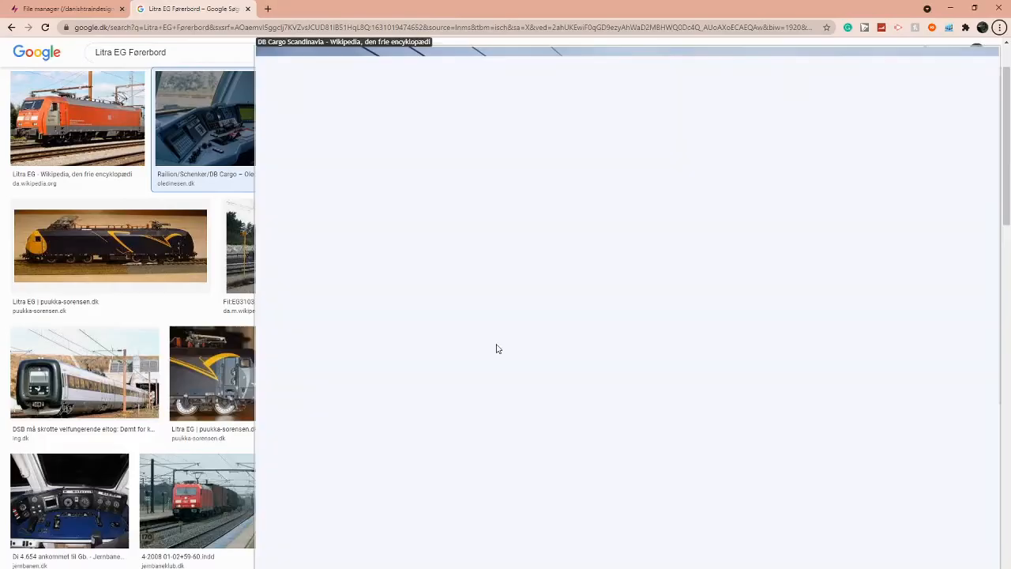
key("alt+Tab")
middle_click_drag(372, 407, 420, 342)
key("alt+Tab")
key("alt+Tab")
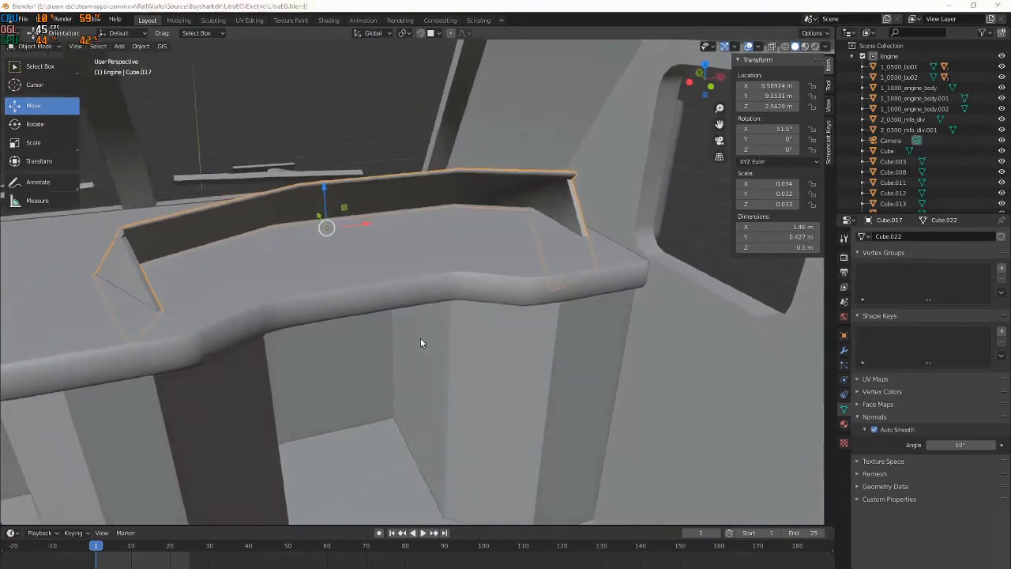
key("alt+Tab")
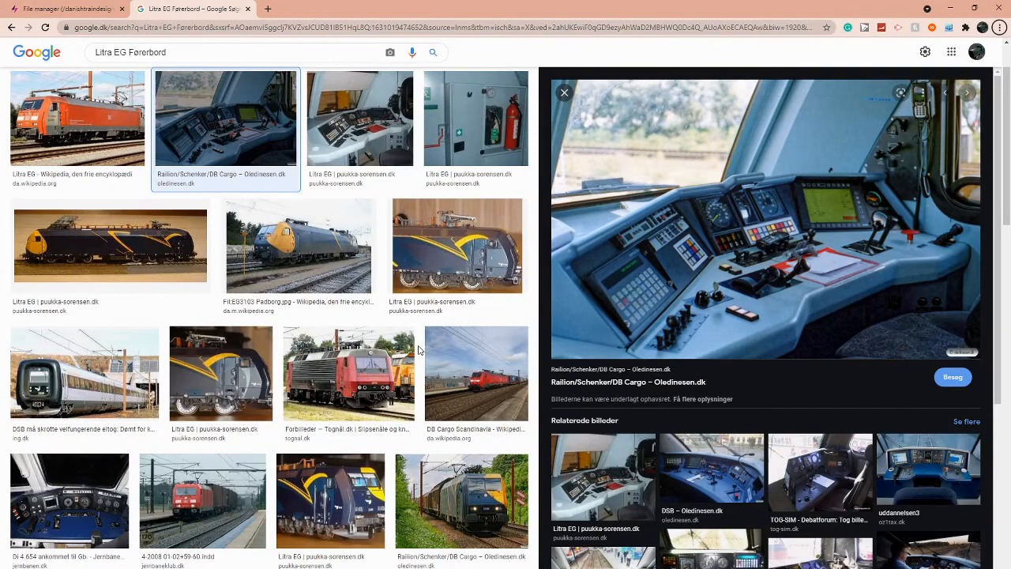
key("alt+Tab")
middle_click_drag(416, 347, 643, 258)
Show the whole locomotive in rendered shading and examine its wheels and body from the outside
left_click(643, 258)
left_click(815, 46)
scroll(685, 294, "down", 3)
mouse_move(684, 298)
middle_mouse_down()
mouse_move(623, 295)
mouse_move(630, 300)
middle_mouse_up()
middle_click_drag(656, 381, 478, 305, "shift")
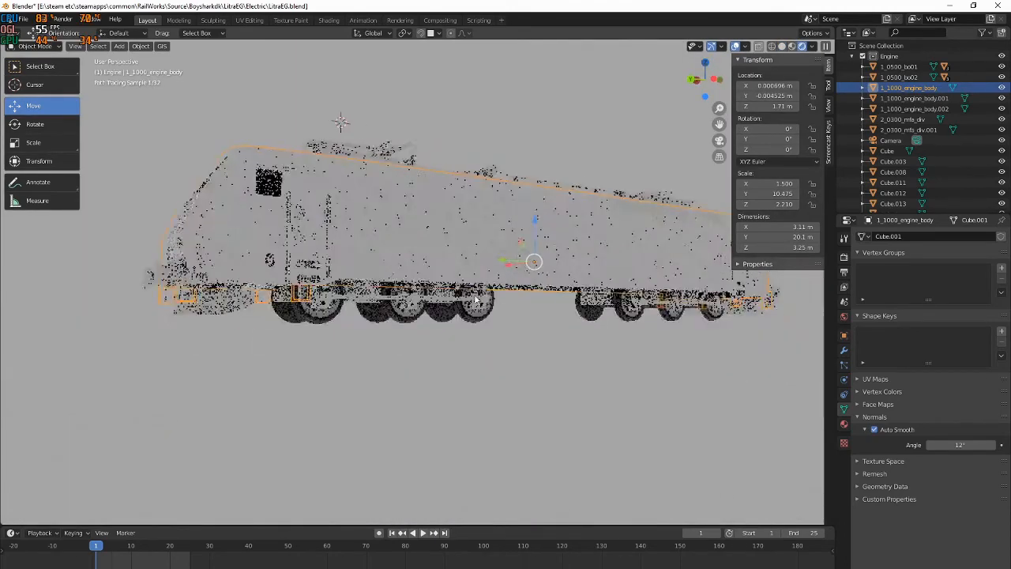
scroll(240, 379, "up", 3)
left_click(230, 329)
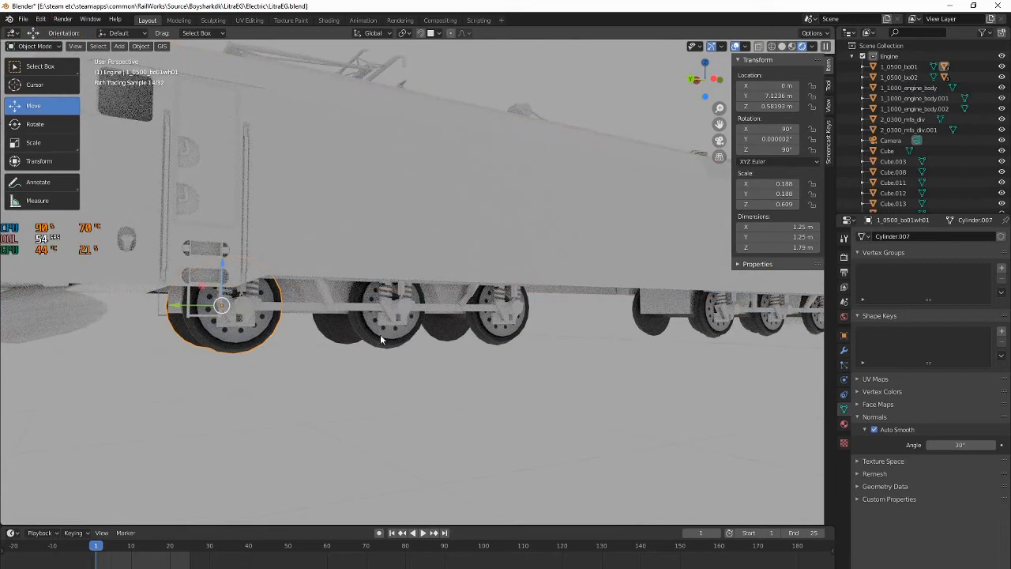
middle_click_drag(709, 348, 559, 320)
left_click(641, 322)
middle_click_drag(639, 322, 420, 310)
left_click(420, 310)
scroll(418, 313, "down", 2)
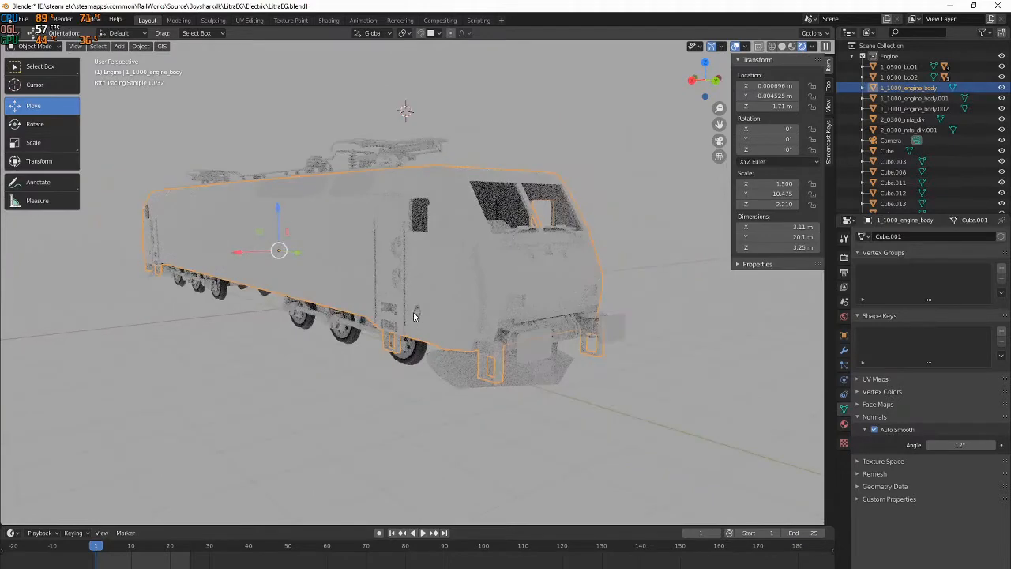
Box-select the large side-wall faces of the locomotive body in the right side view
key("KP_3")
key("Tab")
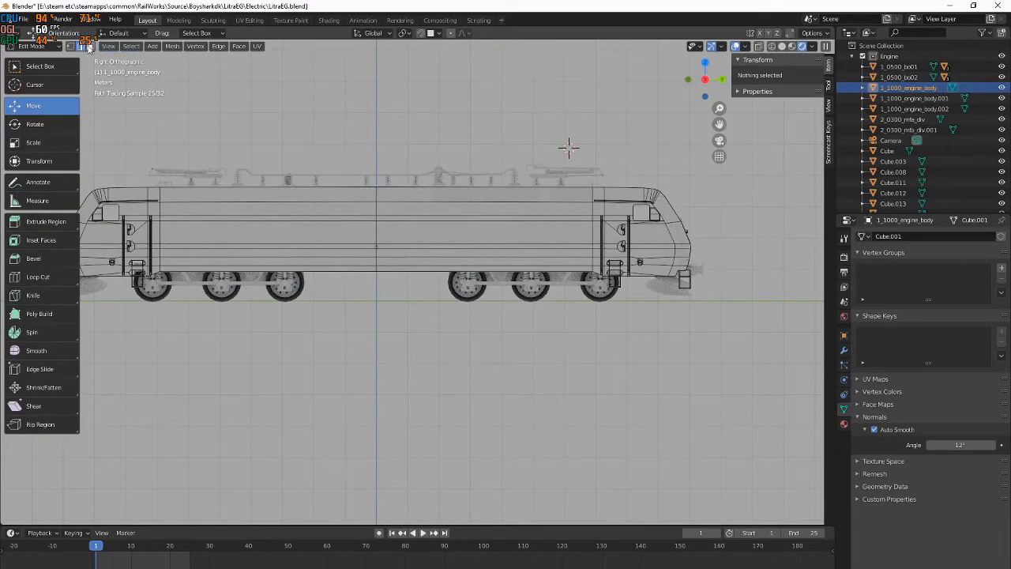
scroll(589, 119, "up", 3)
left_click_drag(332, 199, 605, 266)
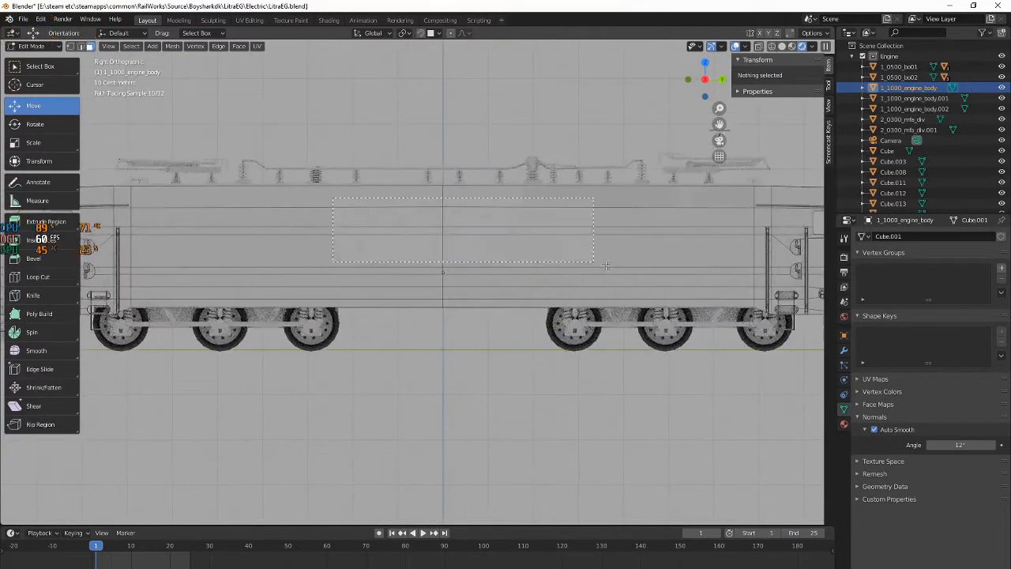
left_click_drag(673, 294, 684, 299)
scroll(794, 290, "up", 6)
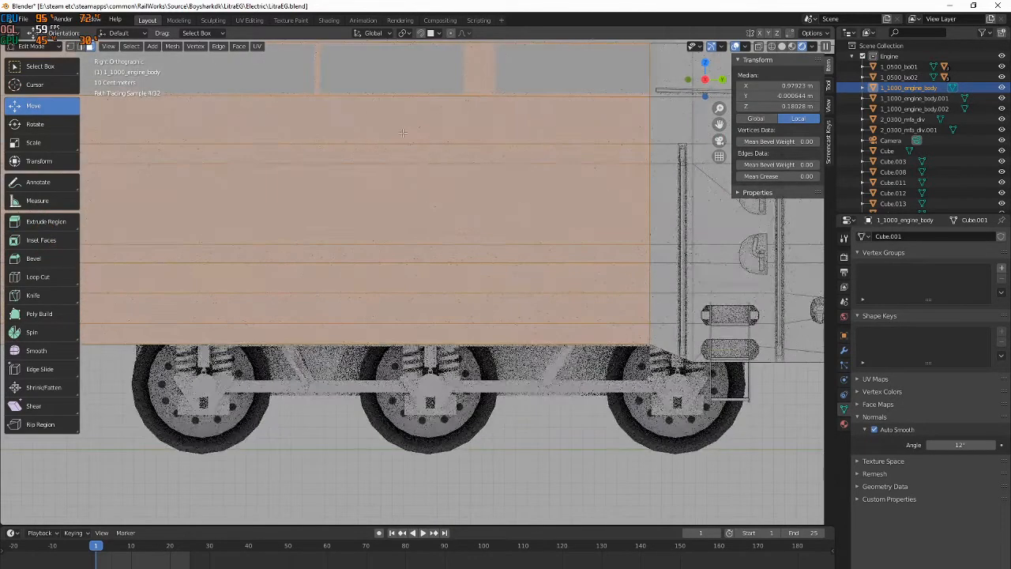
scroll(411, 283, "down", 10)
scroll(446, 208, "up", 7)
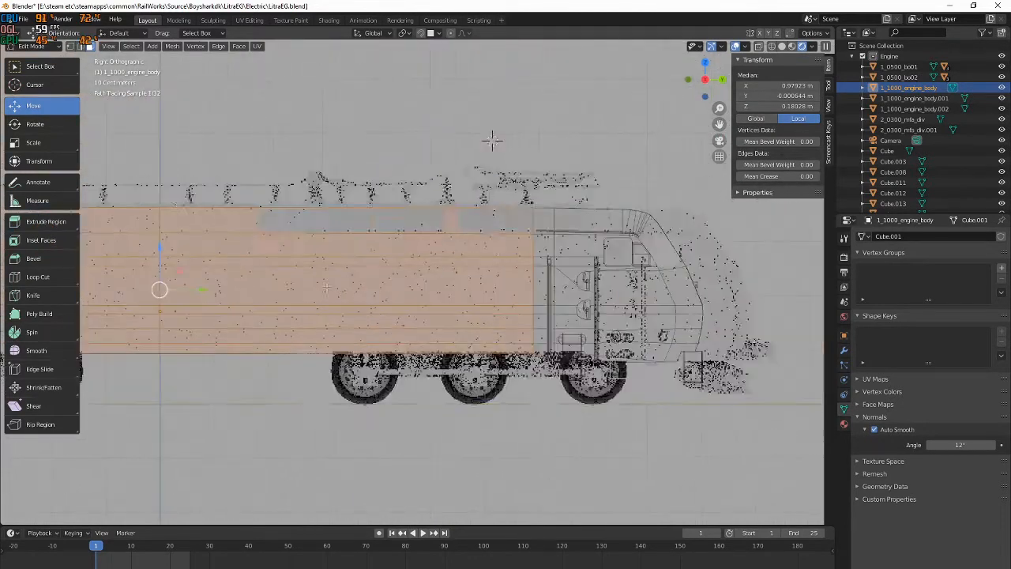
Try adding the small upper faces beside the cab door to the side-wall face selection
left_click(599, 195, "shift")
left_click(600, 228, "shift")
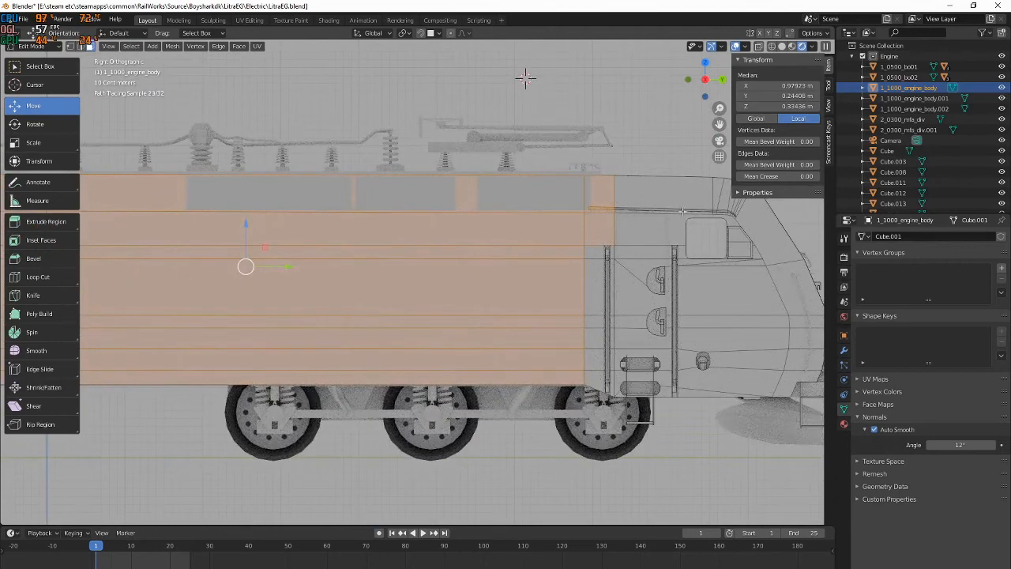
scroll(477, 316, "down", 4)
scroll(451, 380, "up", 3)
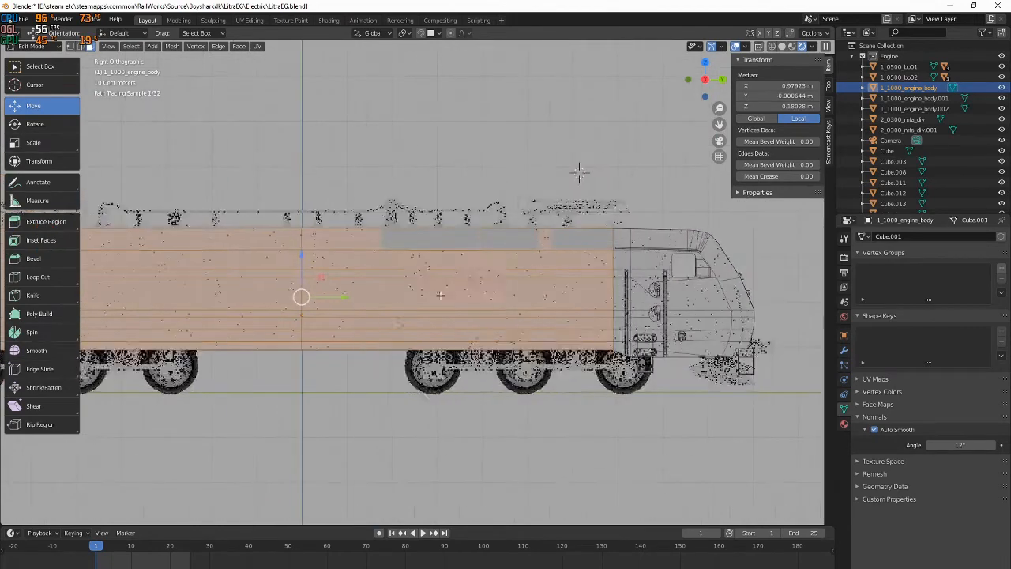
right_click(449, 393)
mouse_move(449, 395)
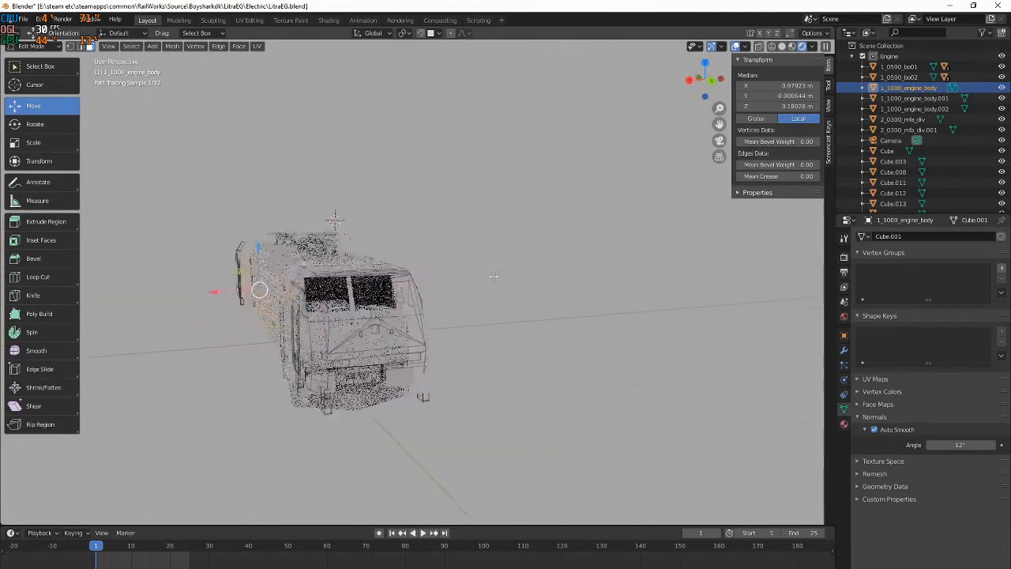
Leave mesh editing of the locomotive body and return the viewport to solid shading
key("Tab")
middle_click_drag(483, 280, 758, 49)
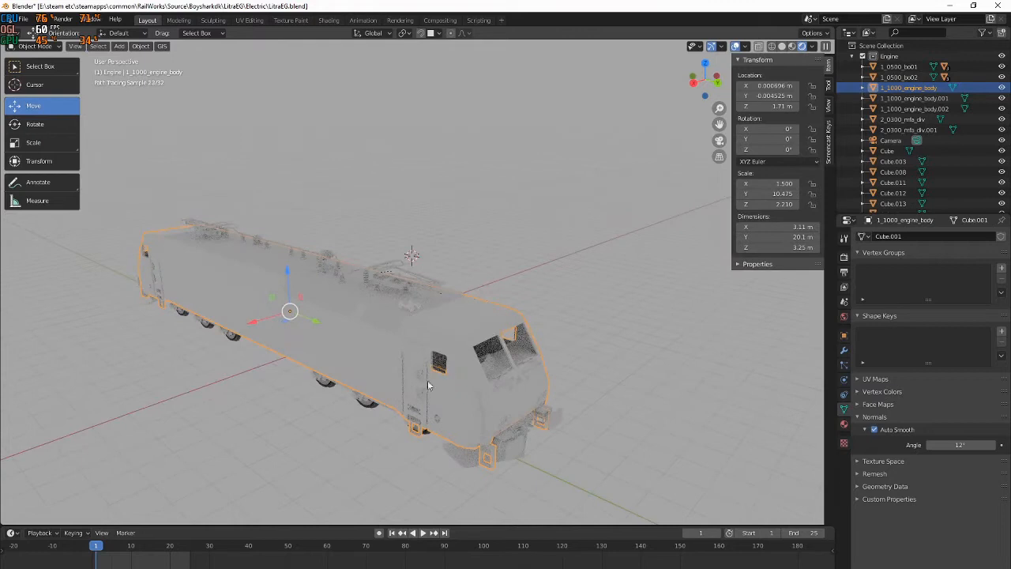
middle_click_drag(427, 385, 442, 363)
left_click(782, 51)
mouse_move(531, 332)
middle_mouse_down()
mouse_move(570, 312)
mouse_move(591, 319)
middle_mouse_up()
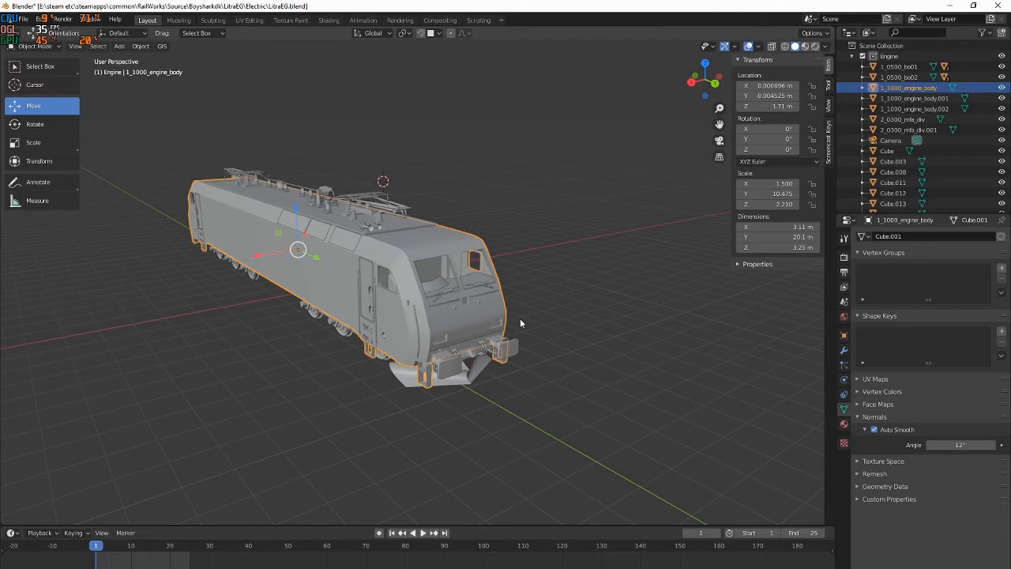
middle_click_drag(400, 271, 372, 161)
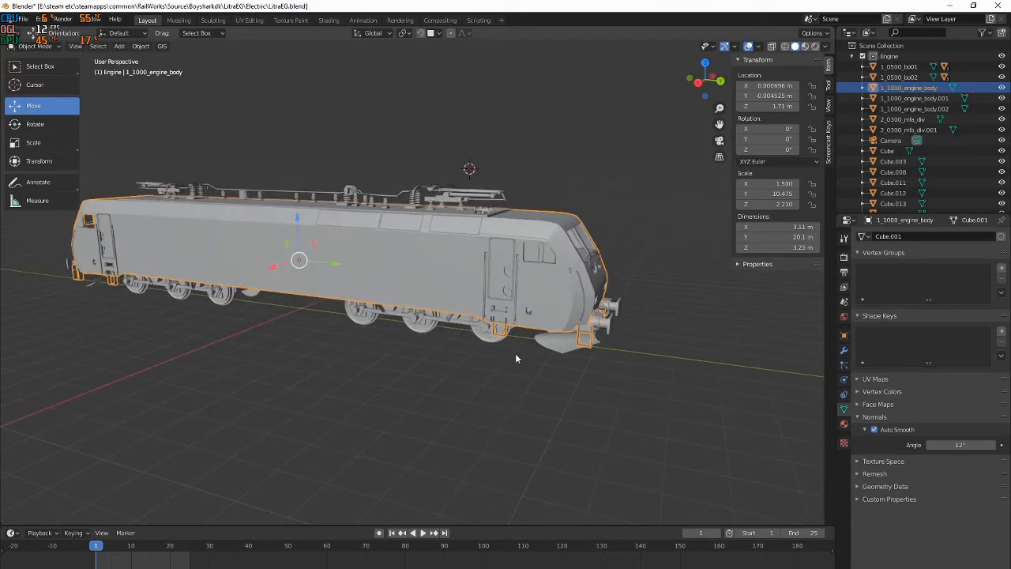
Select the bogie frame and individual wheelsets in turn to check how the running gear is split into objects
scroll(510, 348, "up", 5)
left_click(399, 254)
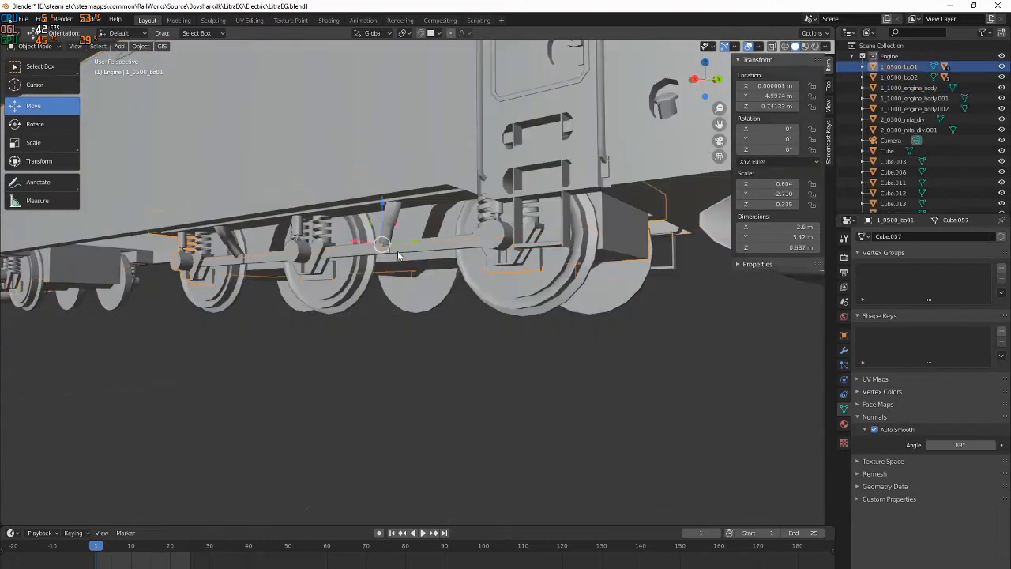
scroll(399, 255, "down", 5)
left_click(226, 281)
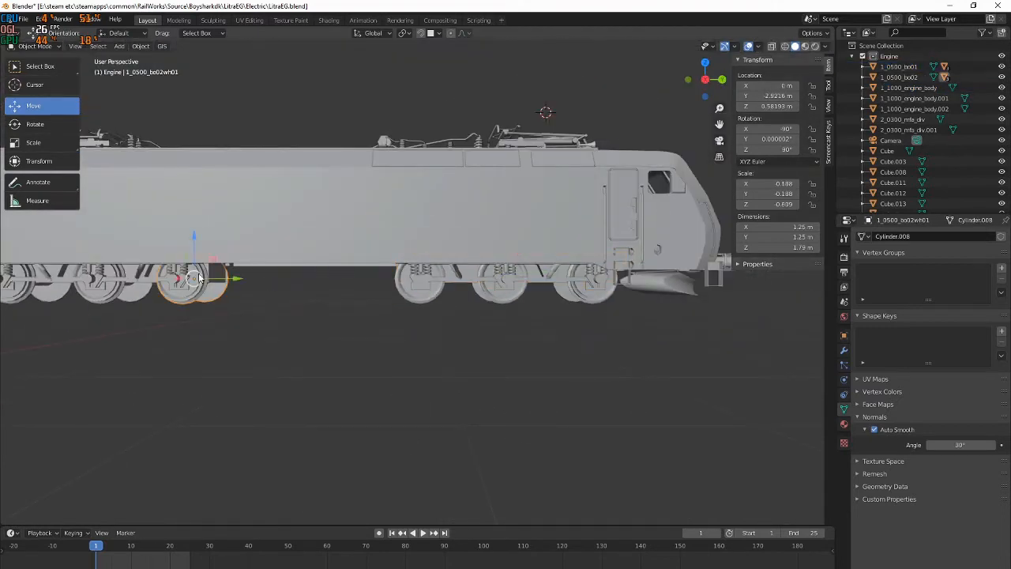
left_click(423, 289)
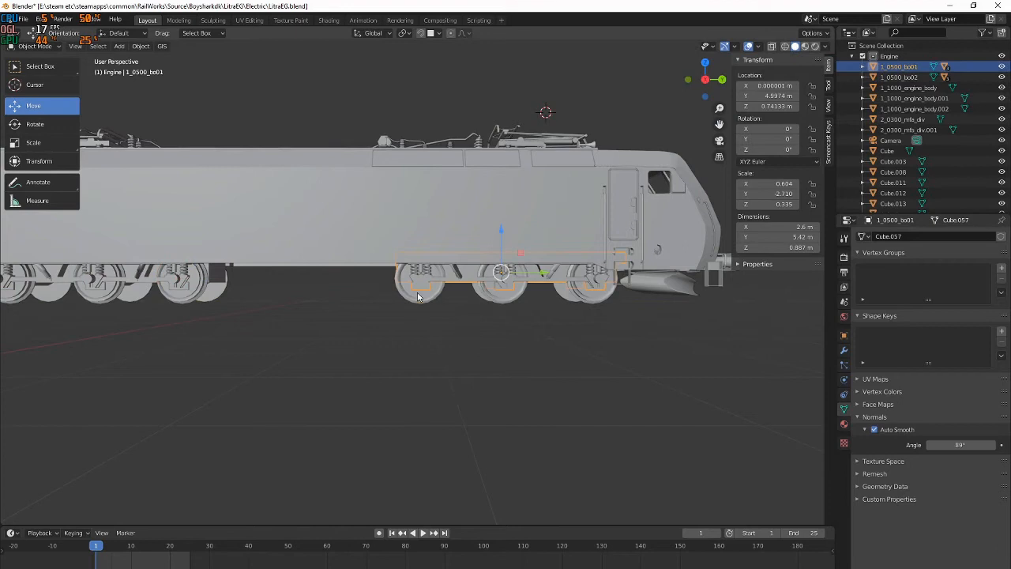
left_click(554, 296)
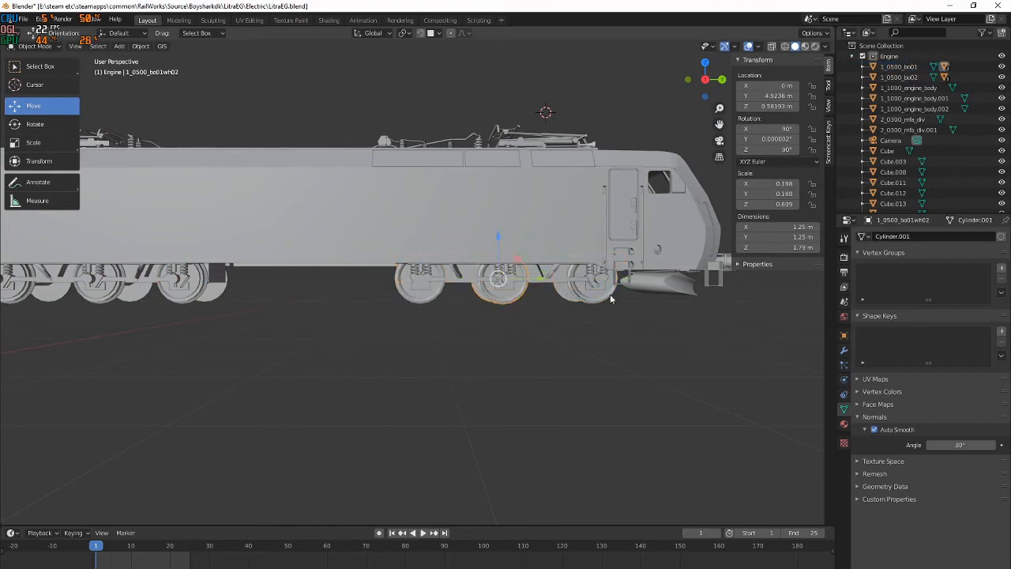
left_click(430, 292)
left_click(225, 303)
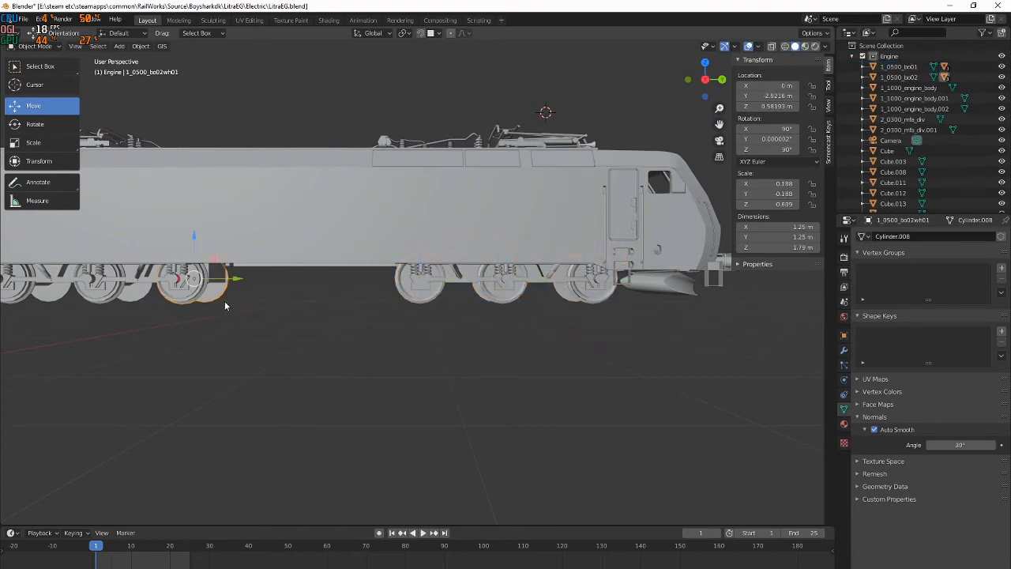
Examine the desk with its angled panel inside the cab and the locomotive's front from outside
scroll(226, 306, "down", 5)
scroll(440, 364, "up", 6)
middle_click_drag(440, 364, 417, 293)
scroll(474, 294, "down", 1)
middle_click_drag(526, 294, 606, 295)
middle_click_drag(705, 274, 506, 270, "shift")
middle_click_drag(506, 270, 515, 357)
scroll(363, 314, "up", 3)
scroll(363, 313, "up", 2)
scroll(416, 320, "up", 4)
scroll(416, 320, "down", 3)
scroll(492, 364, "down", 10)
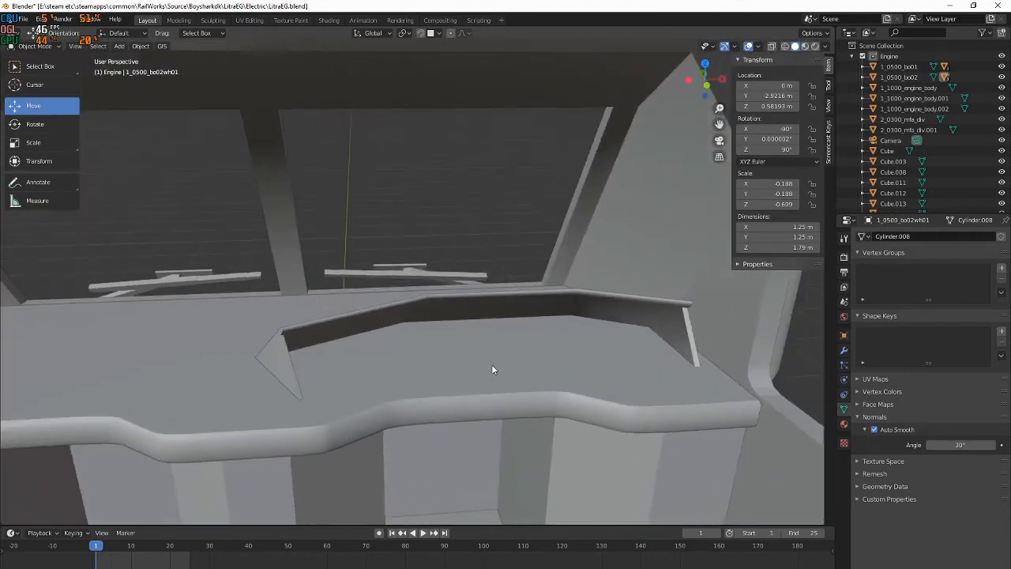
mouse_move(714, 338)
middle_mouse_down()
mouse_move(536, 327)
mouse_move(479, 335)
mouse_move(611, 338)
mouse_move(539, 326)
mouse_move(694, 340)
middle_mouse_up()
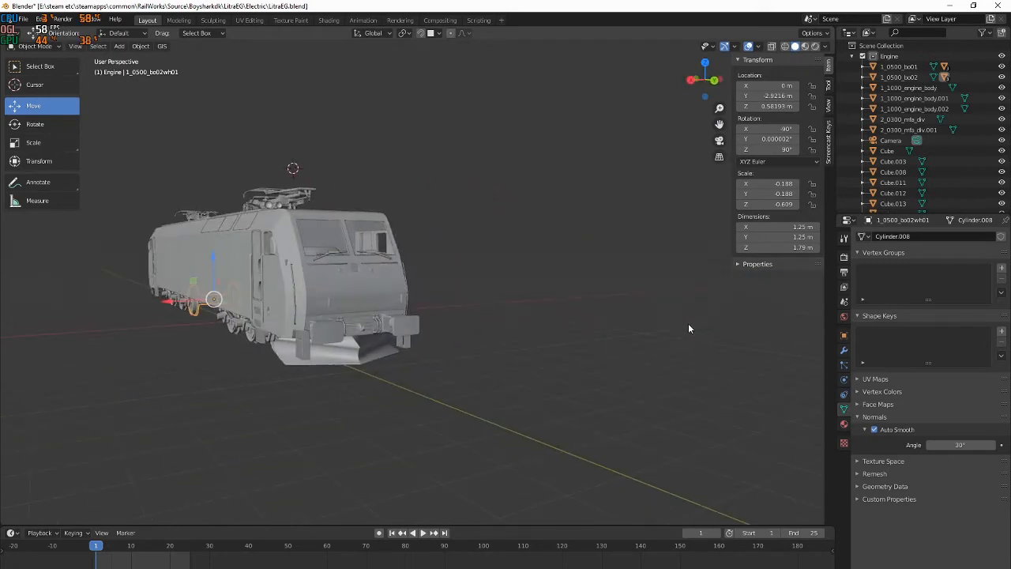
Select the locomotive body, door frames and cab parts in turn to inspect the separate exterior objects
middle_click_drag(653, 327, 469, 220)
scroll(474, 213, "up", 2)
left_click(484, 200)
left_click_drag(286, 147, 511, 203)
left_click(419, 308)
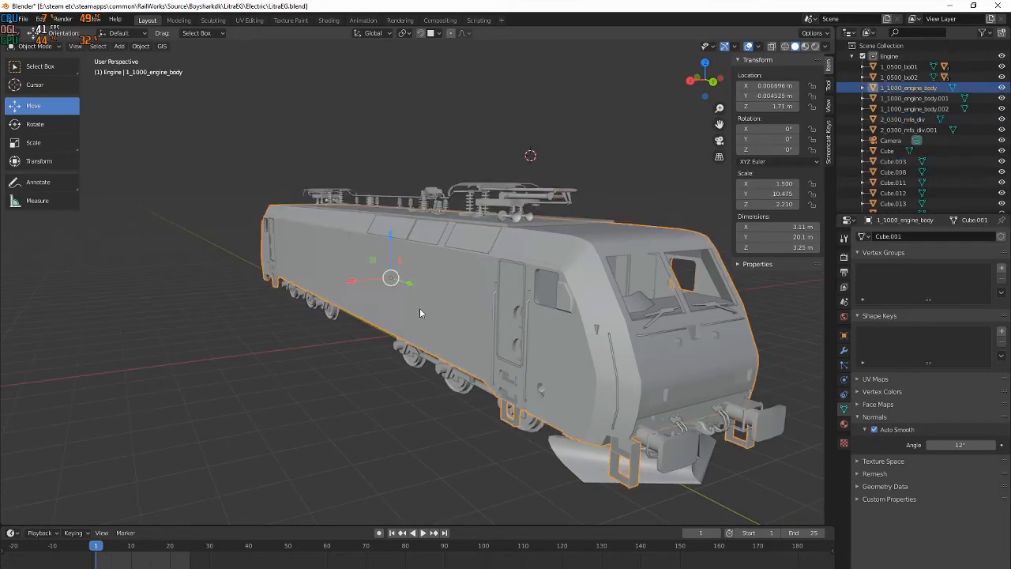
left_click(453, 234)
left_click(525, 340)
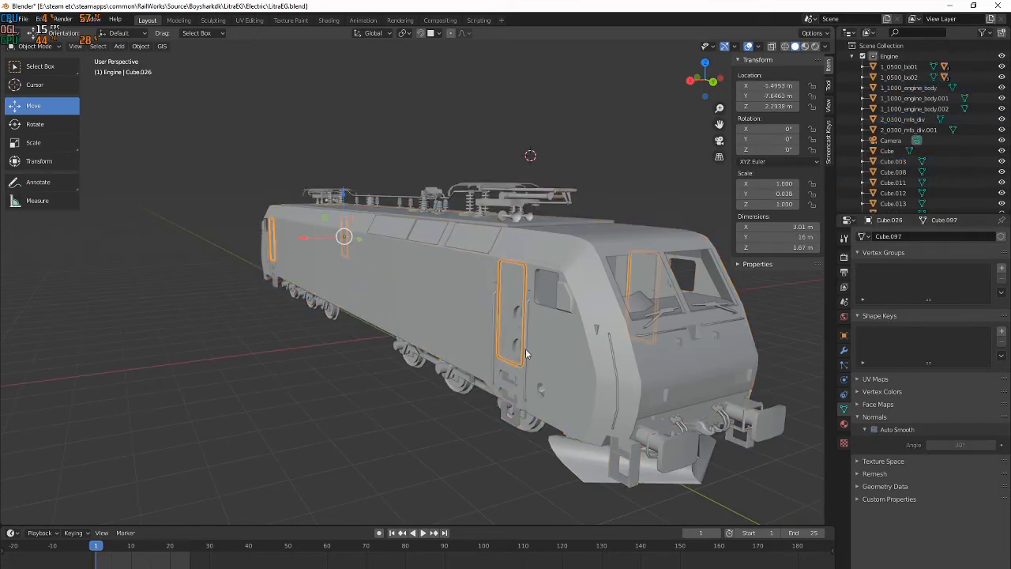
left_click(539, 332)
left_click(541, 287)
left_click(576, 310)
left_click(541, 308)
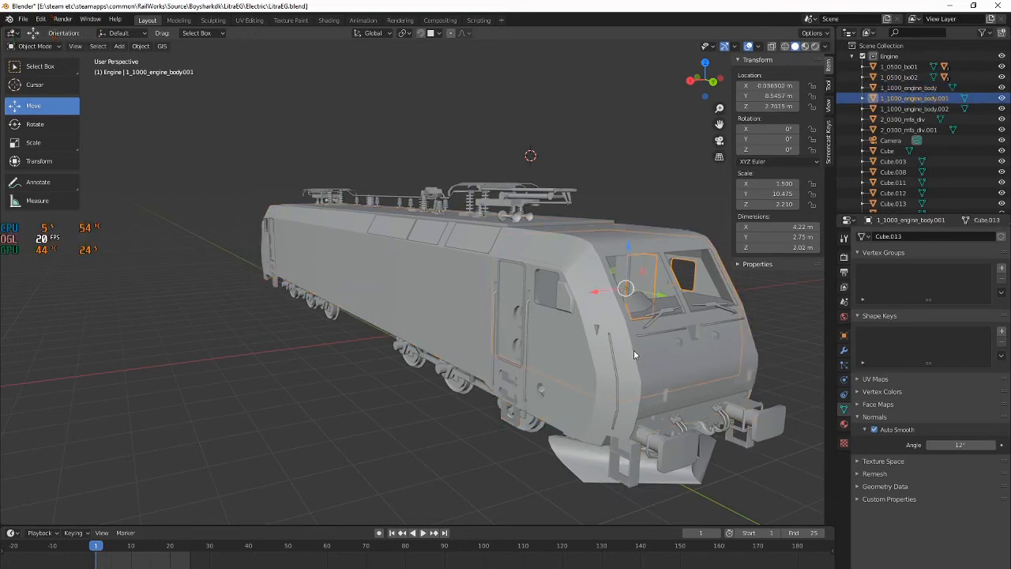
Inspect the locomotive's front end from several angles, selecting the body and the desk top inside the cab
scroll(482, 310, "up", 4)
middle_click_drag(480, 310, 629, 276)
scroll(578, 404, "up", 3)
scroll(512, 209, "down", 3)
left_click(546, 300)
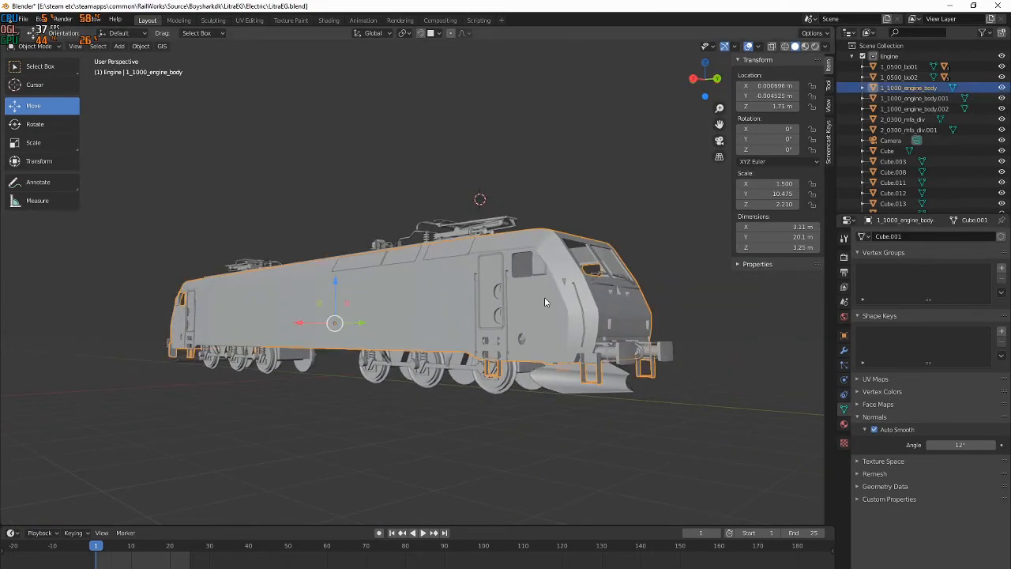
middle_click_drag(534, 310, 591, 321)
middle_click_drag(591, 322, 575, 182, "shift")
left_click(569, 162)
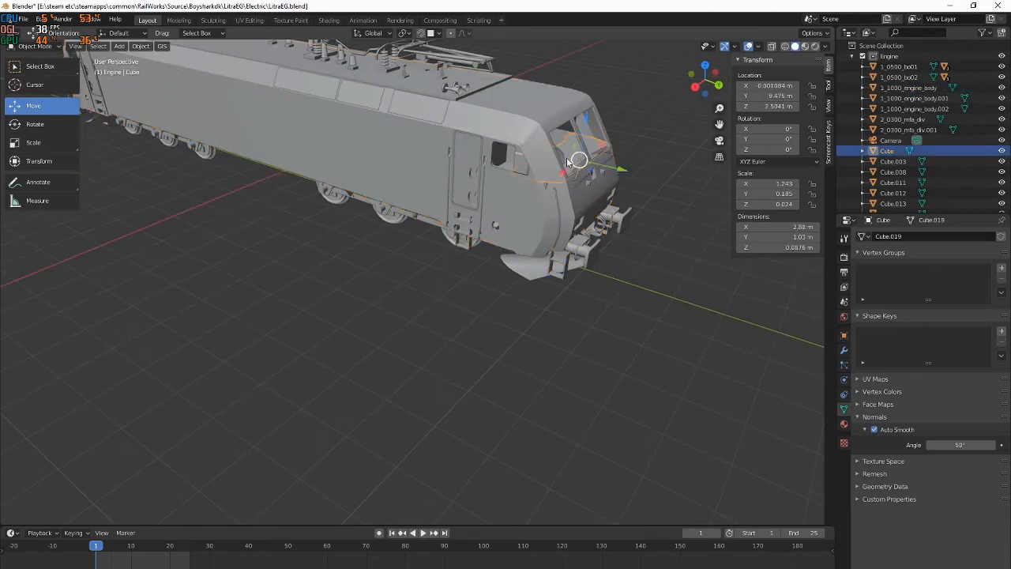
left_click(510, 161)
left_click(495, 159)
mouse_move(629, 320)
middle_mouse_down()
mouse_move(647, 280)
mouse_move(624, 328)
middle_mouse_up()
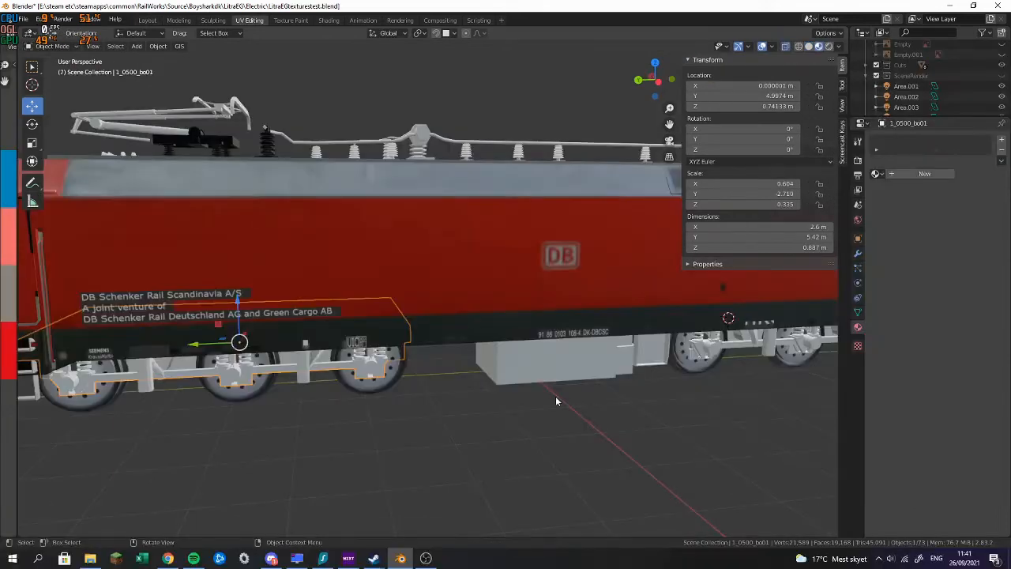
In the LitraEGtexturestest.blend file, examine the textured locomotive and select the cabinet under the cab desk
middle_click_drag(555, 396, 503, 264)
middle_click_drag(565, 251, 447, 299)
key("alt+Tab")
key("alt+Tab")
left_click(270, 278)
left_click(354, 418)
scroll(350, 413, "down", 2)
scroll(822, 205, "up", 3)
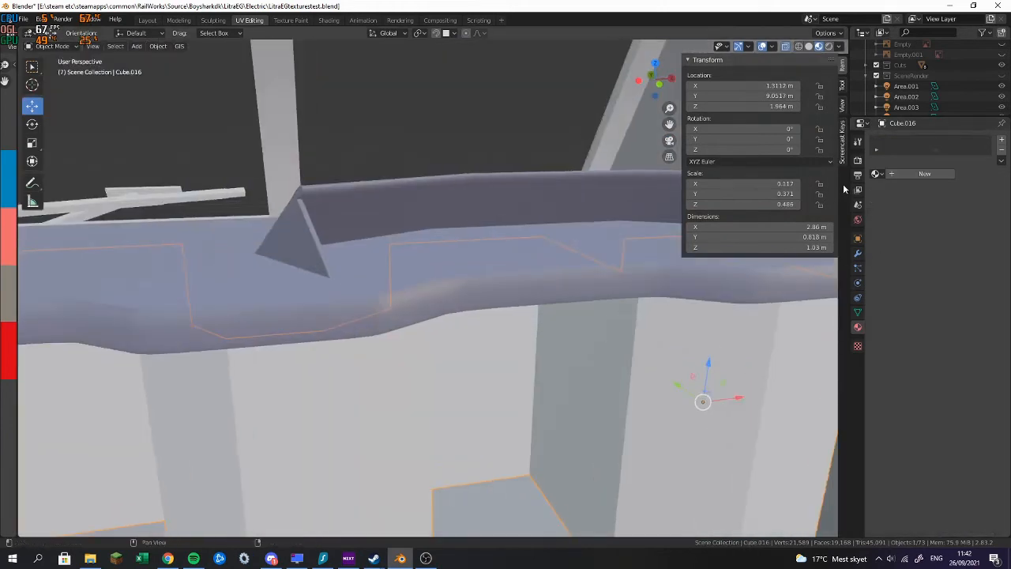
Assign the grey material to the cabinet under the cab desk and set its base color to an image texture
left_click(876, 173)
left_click(822, 190)
left_click(908, 173)
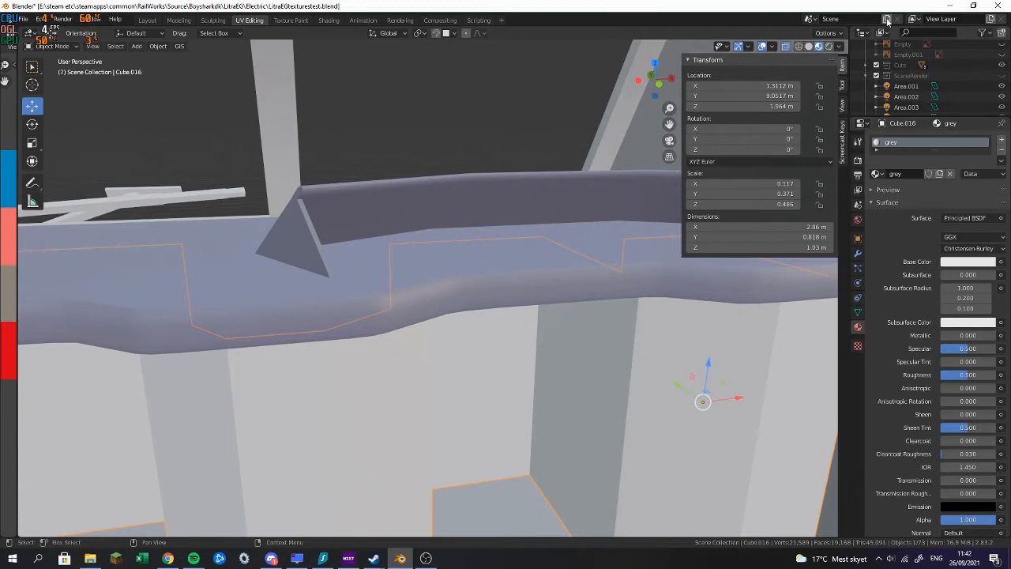
left_click(1001, 275)
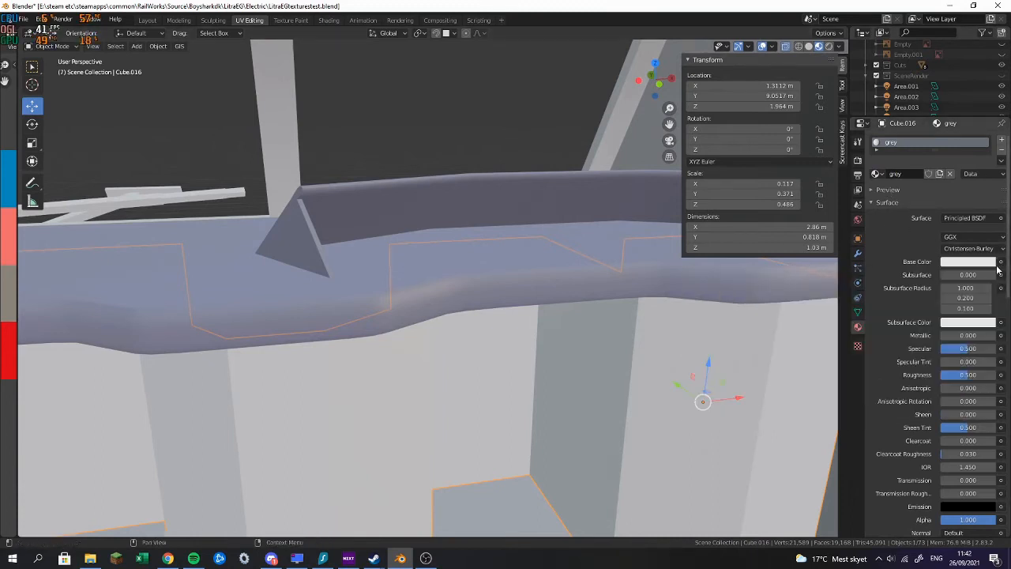
left_click(1000, 262)
left_click(807, 333)
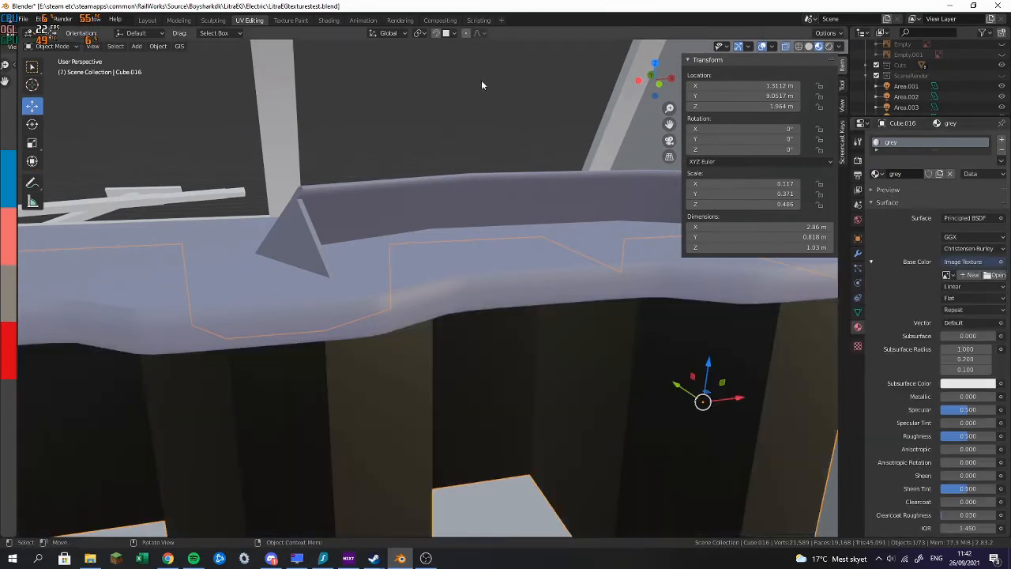
Load Engine.png from the tEXTURES folder as the grey material's base color image
left_click(994, 275)
double_click(421, 74)
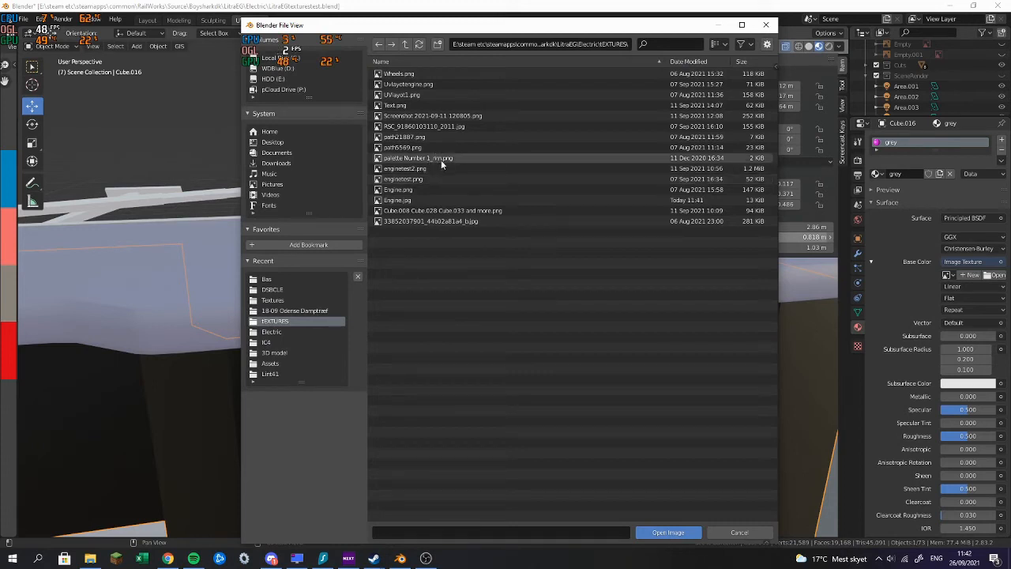
left_click(441, 191)
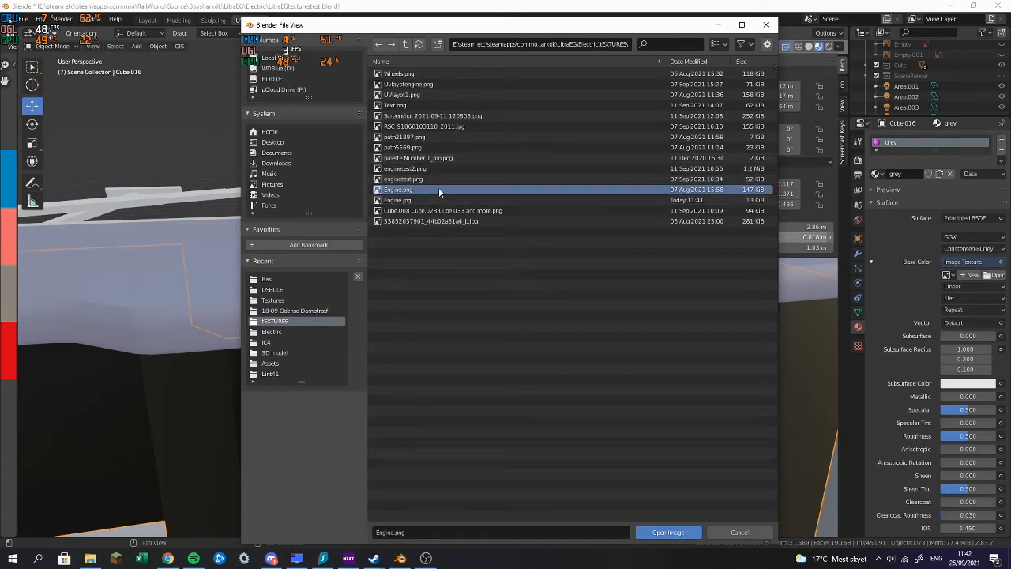
double_click(439, 187)
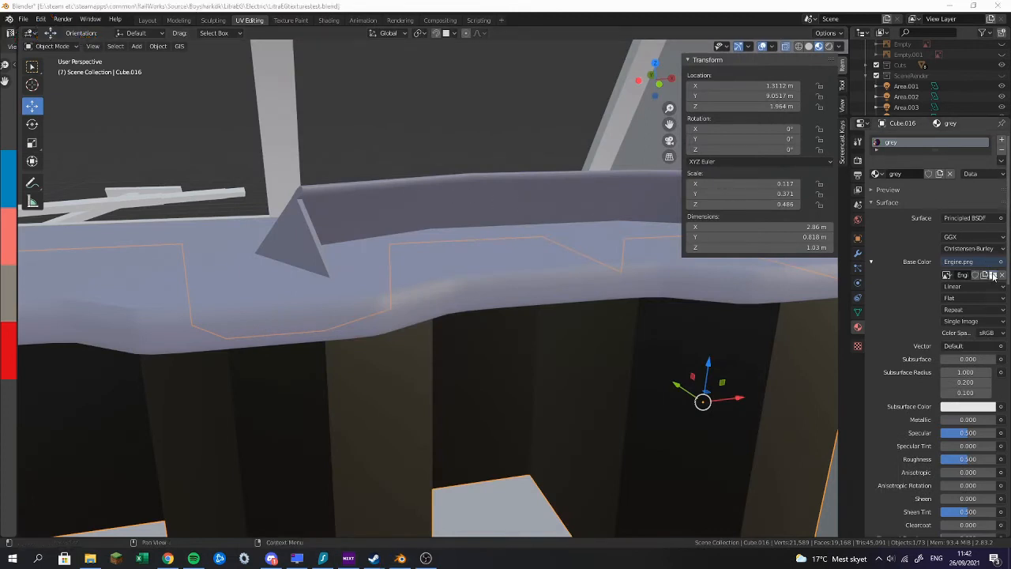
Load Engine.jpg as the base color image of the grey material
left_click(994, 275)
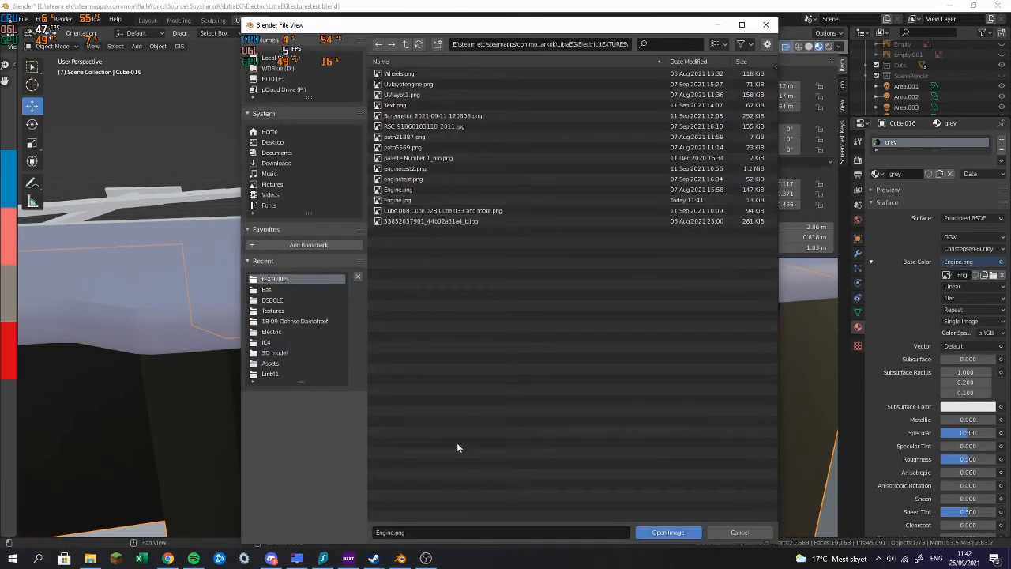
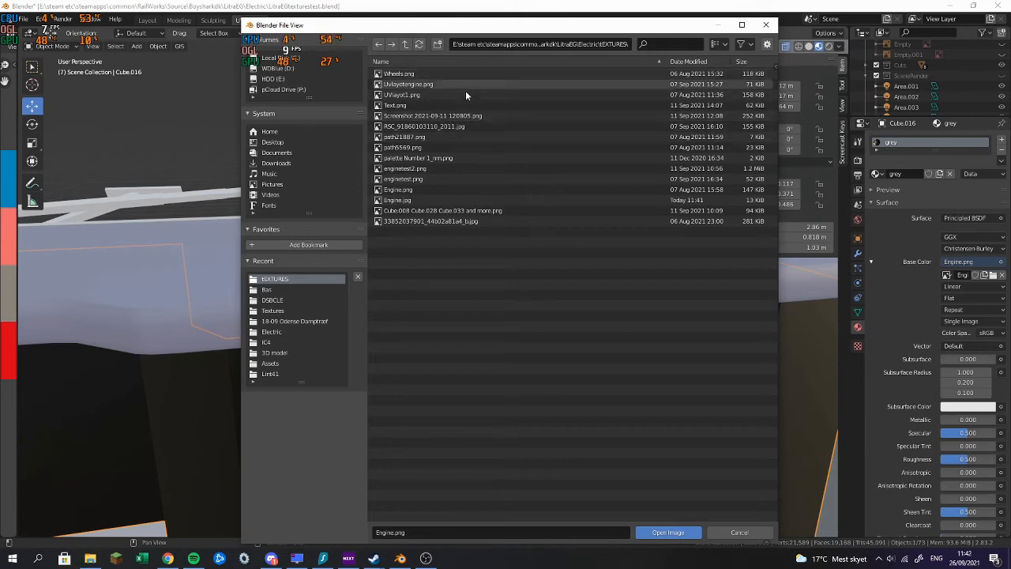
double_click(467, 200)
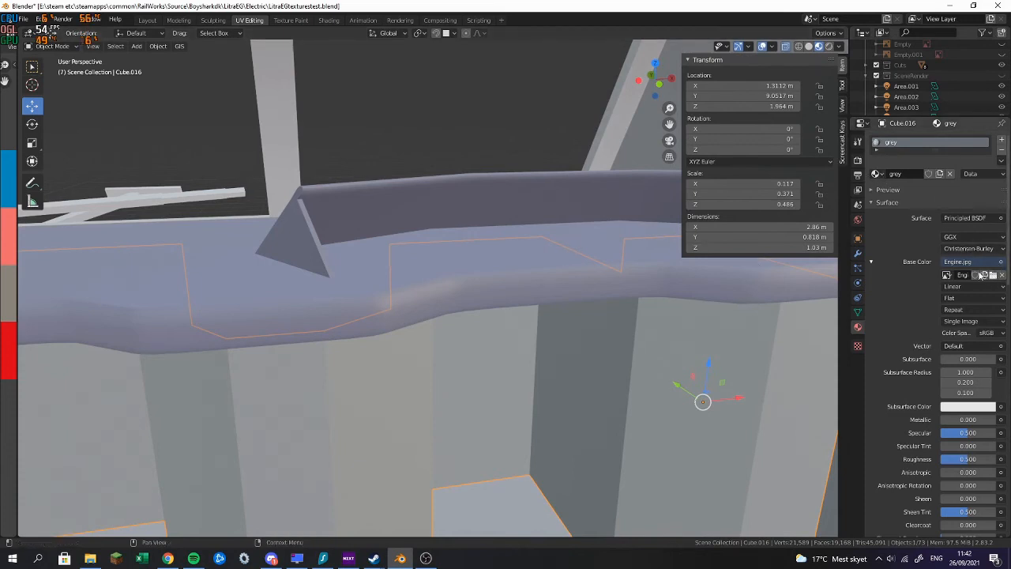
middle_click_drag(474, 217, 254, 221)
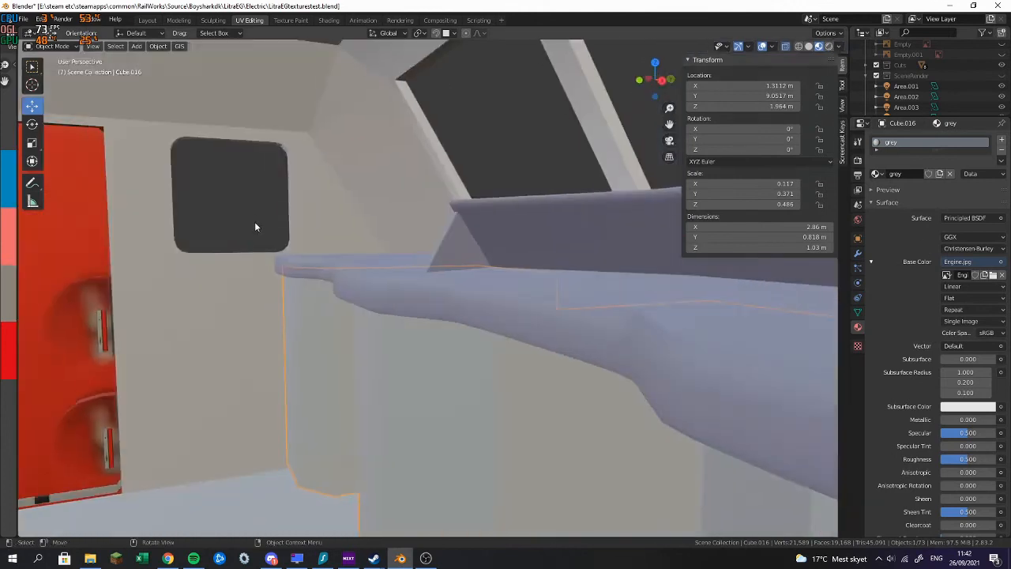
Assign the grey material to the coupling hoses and the buffer assembly on the locomotive's front end
scroll(481, 235, "down", 5)
middle_click_drag(480, 235, 420, 245)
scroll(421, 246, "down", 5)
mouse_move(526, 237)
middle_mouse_down()
mouse_move(455, 241)
mouse_move(524, 229)
middle_mouse_up()
left_click(561, 417)
middle_click_drag(658, 465, 658, 325, "shift")
scroll(657, 325, "up", 3)
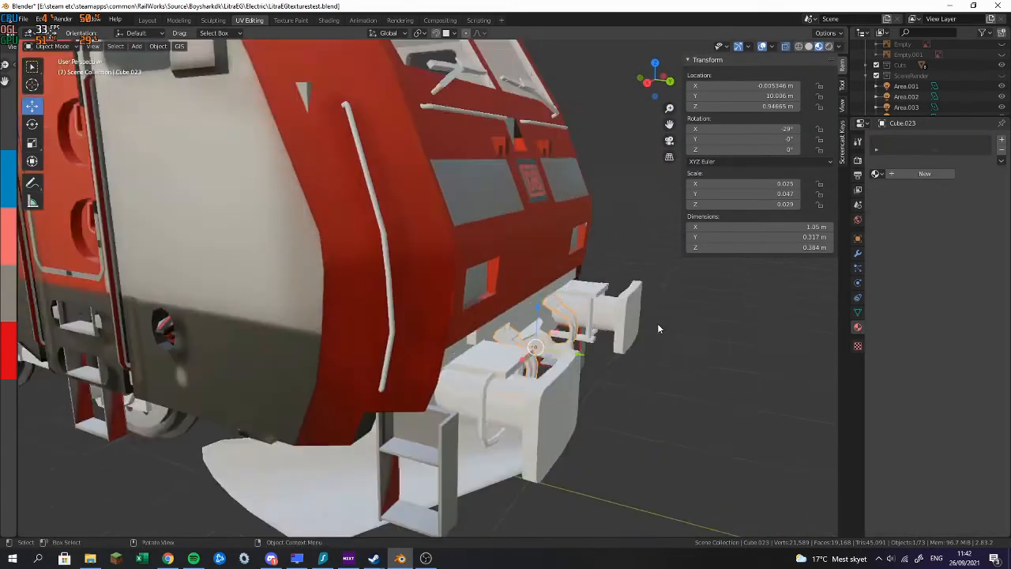
left_click(877, 174)
left_click(856, 200)
left_click(656, 324)
left_click(877, 173)
left_click(856, 190)
Assign the grey material to the snowplough below the front buffers
middle_click_drag(686, 379, 598, 365)
left_click(519, 332)
left_click(877, 174)
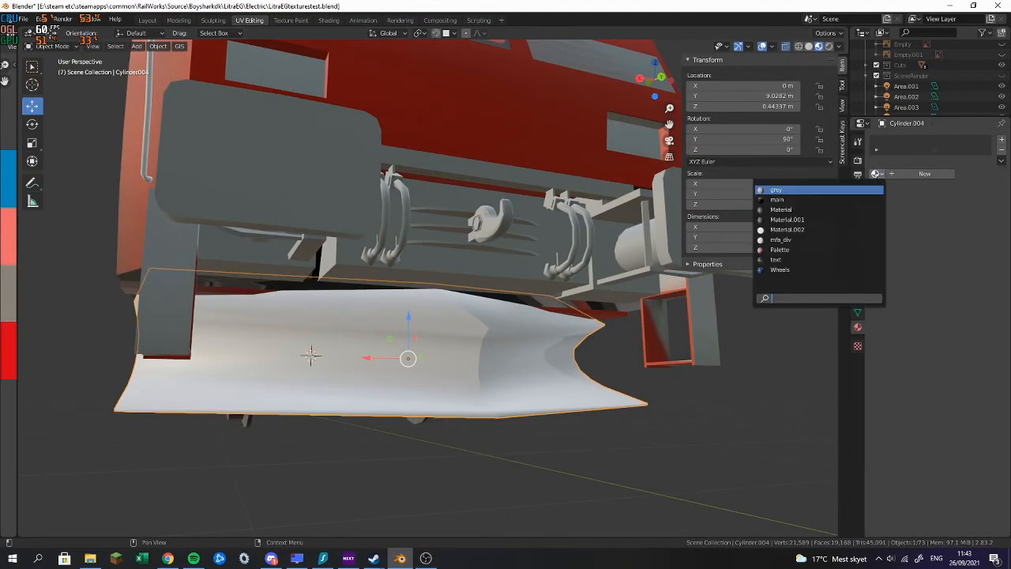
left_click(856, 190)
Assign the grey material to the bogie frame 1_0500_bo01 behind that snowplough
middle_click_drag(289, 294, 365, 278)
scroll(211, 252, "down", 4)
middle_click_drag(211, 253, 403, 311, "shift")
middle_click_drag(307, 337, 504, 311, "shift")
left_click(514, 297)
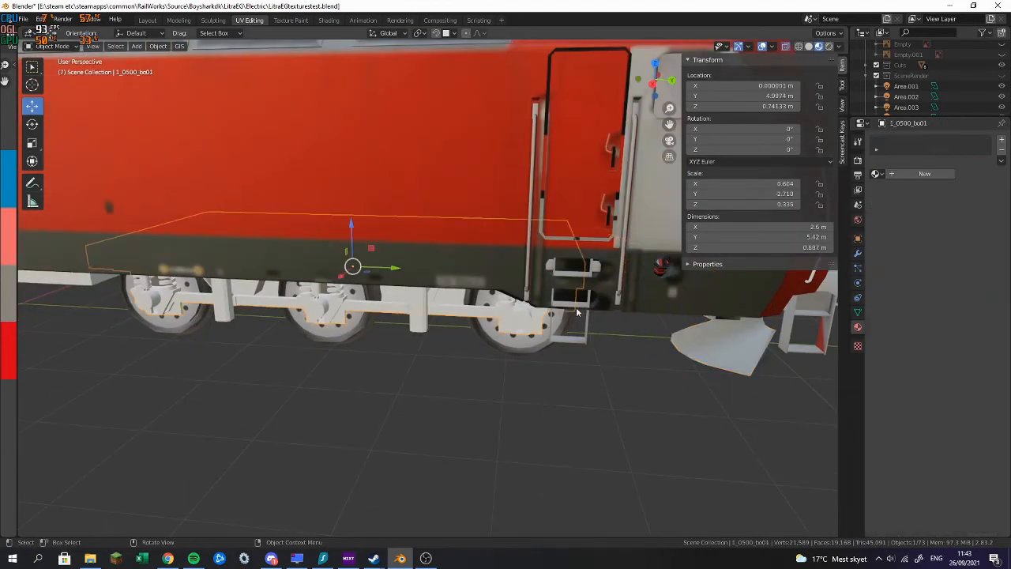
left_click(877, 174)
left_click(869, 189)
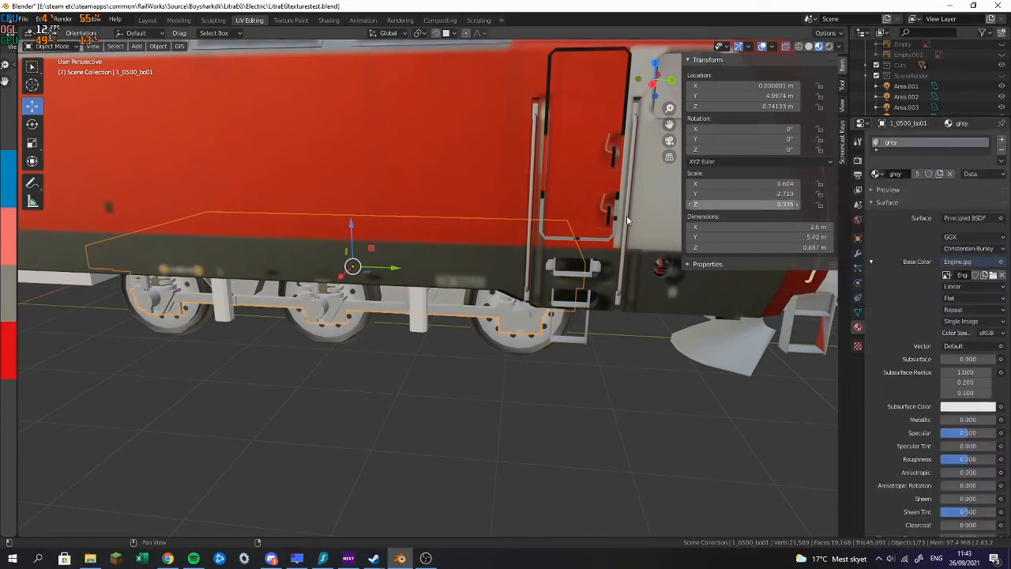
Assign the grey material to the vertical brackets along the side of the bogie
middle_click_drag(627, 215, 320, 252)
left_click(451, 298)
left_click(878, 174)
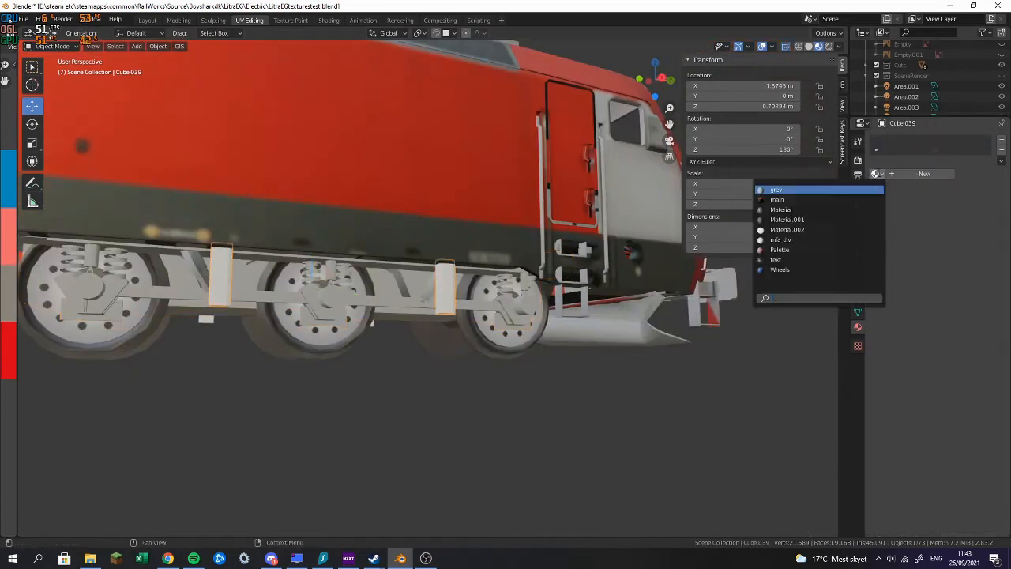
left_click(790, 199)
Assign the grey material to the large underfloor box between the bogies and the small block beside it
middle_click_drag(318, 226, 514, 230)
left_click(515, 420)
left_click(877, 176)
left_click(790, 199)
left_click(433, 375)
left_click(877, 174)
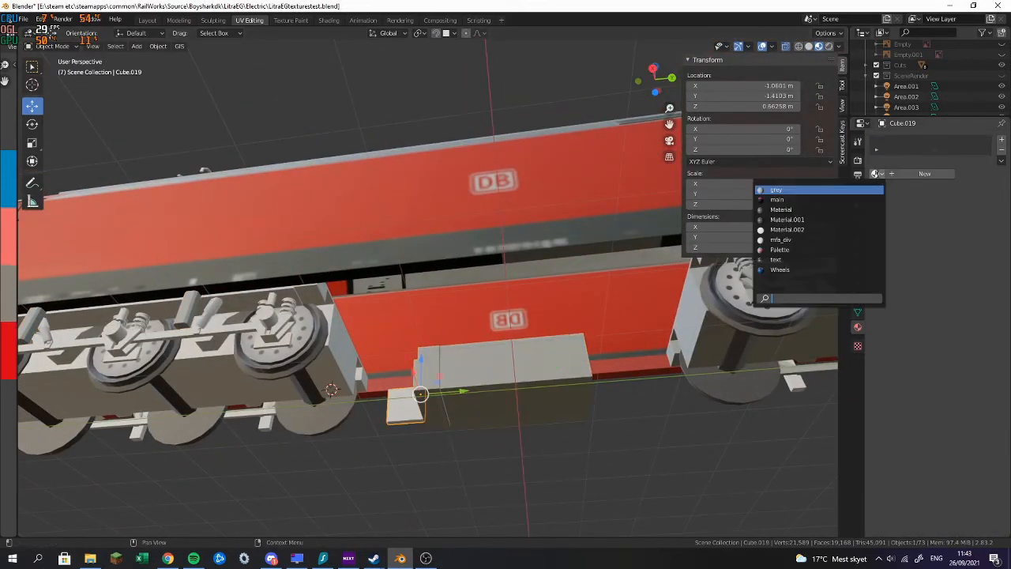
left_click(791, 199)
Assign the grey material to the second bogie frame 1_0500_bo02 and the untextured brackets beside it
middle_click_drag(474, 253, 596, 226)
left_click(296, 296)
left_click(878, 174)
left_click(822, 190)
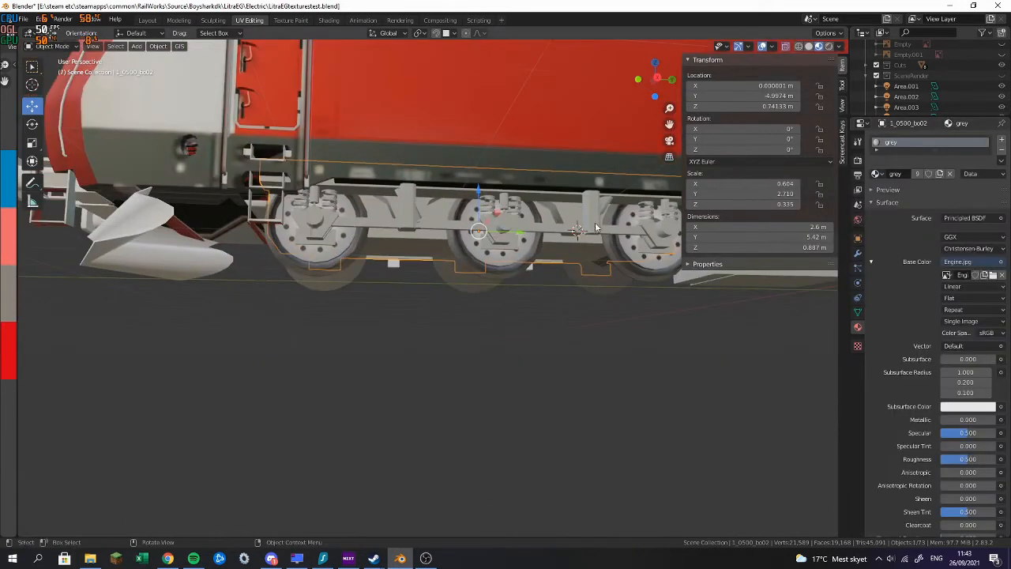
middle_click_drag(442, 296, 424, 259)
left_click(392, 324)
middle_click_drag(390, 327, 397, 271, "shift")
left_click(877, 174)
left_click(822, 190)
Assign the grey material to the snowplough at the locomotive's opposite end
middle_click_drag(249, 213, 623, 247, "shift")
middle_click_drag(623, 246, 668, 279)
left_click(272, 269)
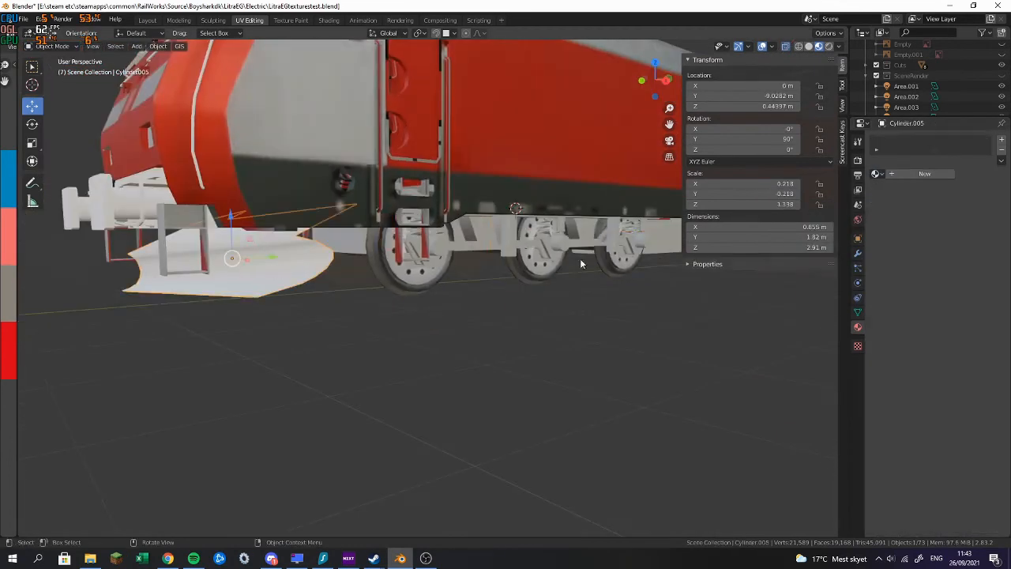
left_click(877, 173)
left_click(856, 200)
left_click(878, 174)
left_click(822, 191)
Assign the grey material to the buffer assembly and the coupling hoses above the second snowplough
middle_click_drag(152, 206, 314, 219, "shift")
left_click(313, 218)
left_click(883, 199)
left_click(877, 174)
left_click(822, 190)
middle_click_drag(383, 190, 360, 286)
left_click(342, 284)
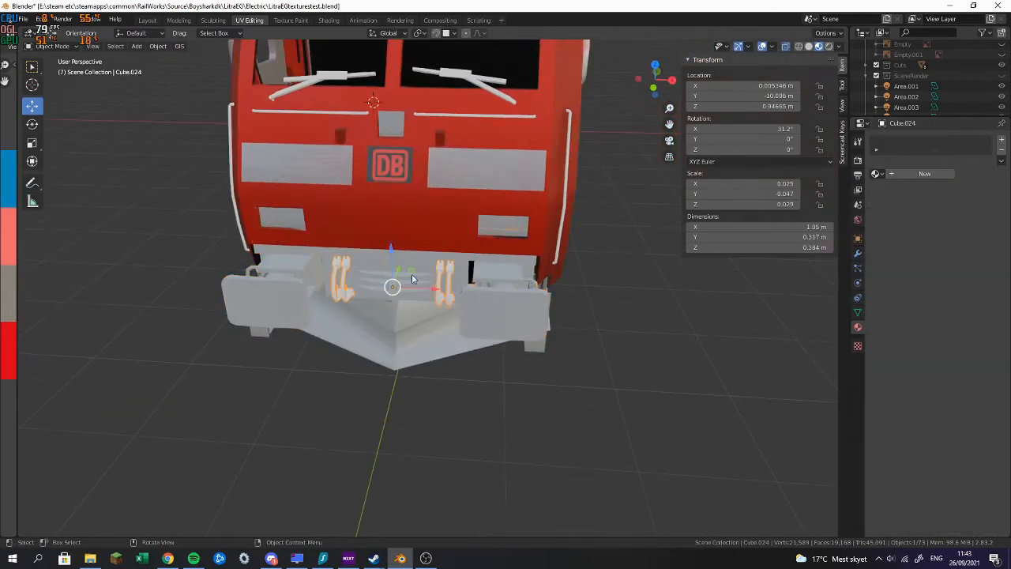
left_click(877, 174)
left_click(882, 191)
Assign the grey material to both windshield wipers on this end of the locomotive
middle_click_drag(411, 286, 467, 217)
left_click(444, 164)
middle_click_drag(387, 194, 383, 188)
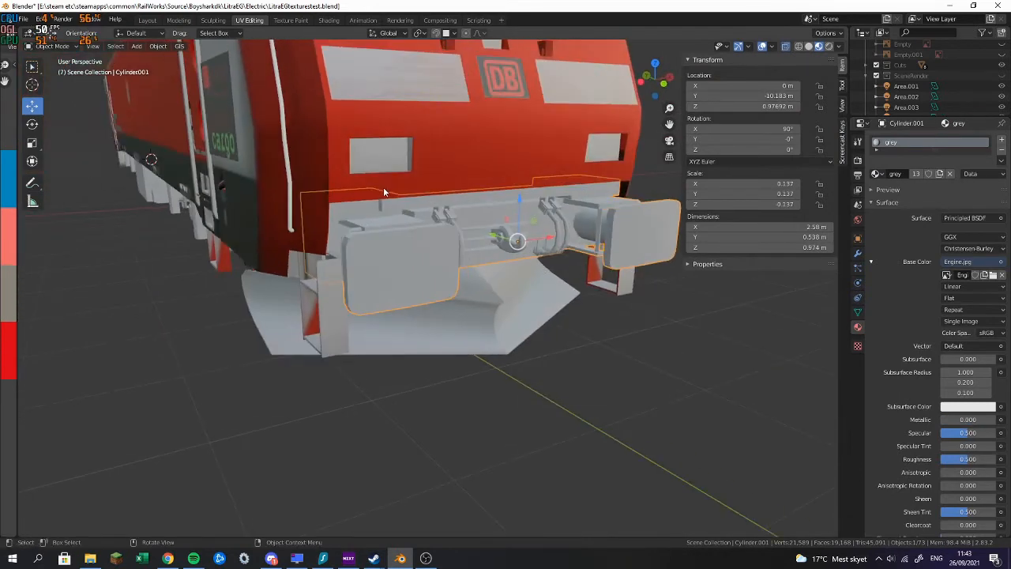
left_click(419, 131)
middle_click_drag(420, 131, 467, 277)
left_click(442, 255)
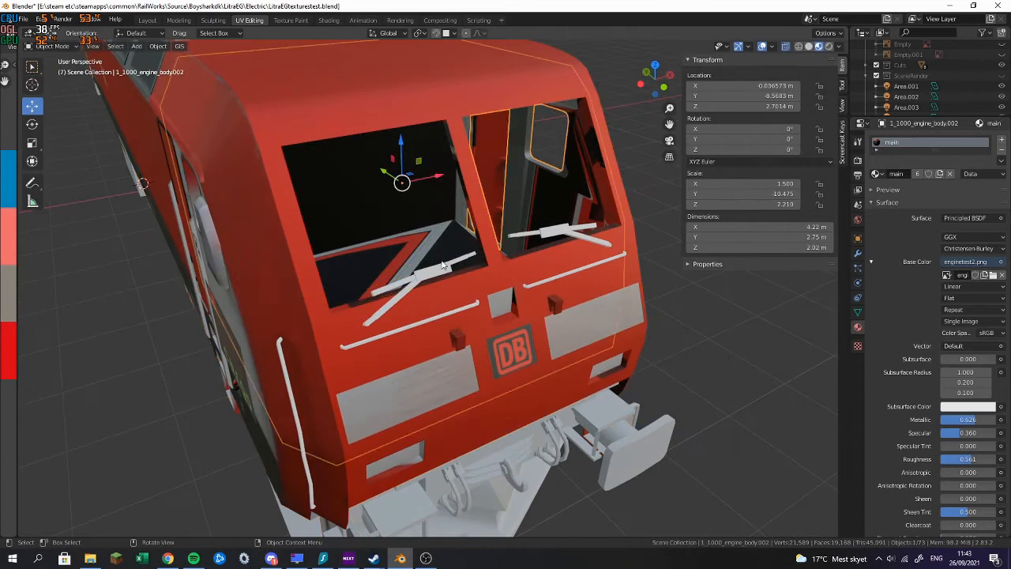
left_click(441, 266)
left_click(880, 176)
left_click(861, 191)
left_click(571, 232)
left_click(877, 176)
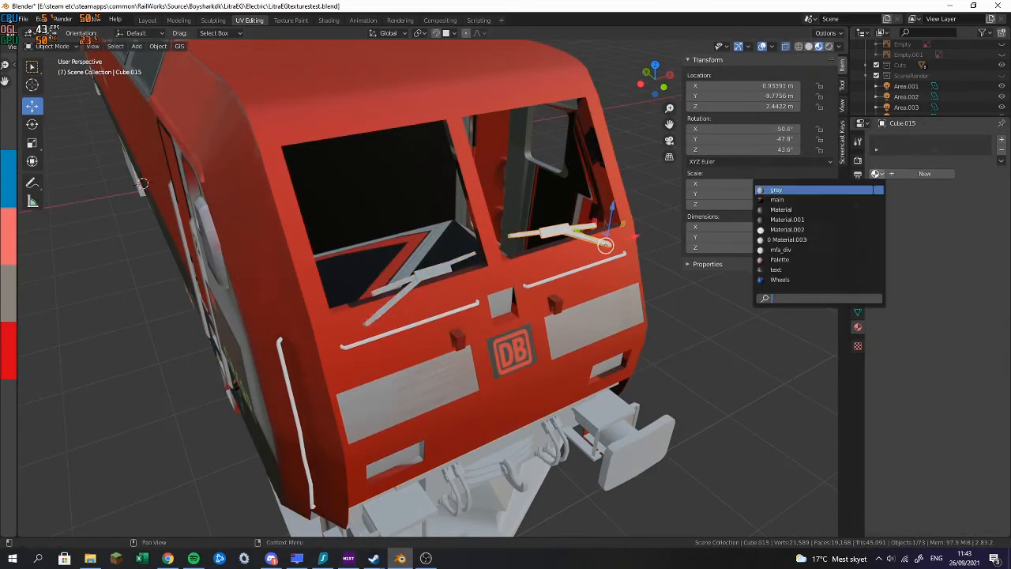
left_click(862, 190)
Assign the grey material to the long arm rods of the roof pantograph
middle_click_drag(579, 265, 705, 200)
scroll(671, 202, "down", 5)
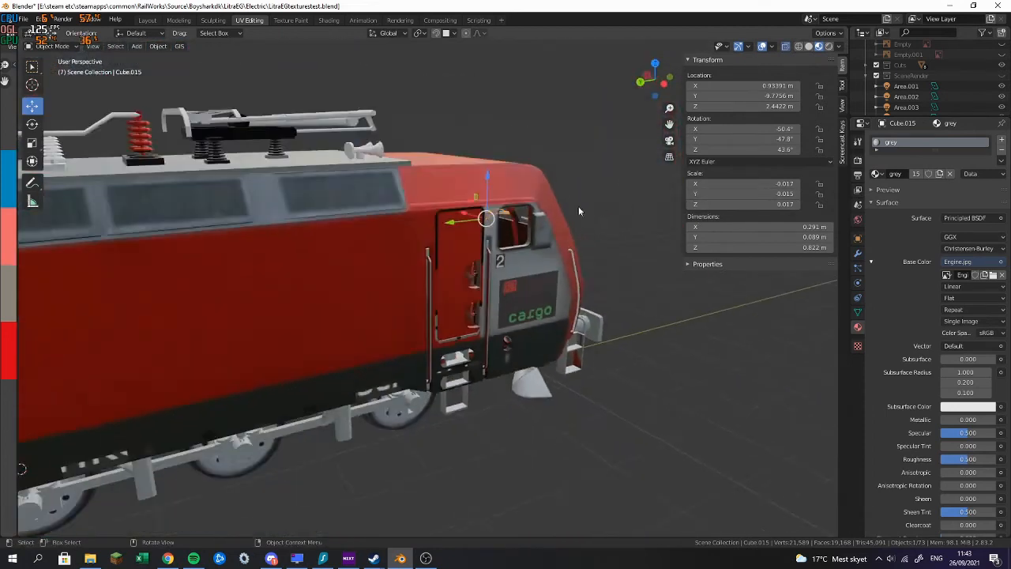
middle_click_drag(579, 206, 525, 202)
left_click(338, 120)
left_click(878, 175)
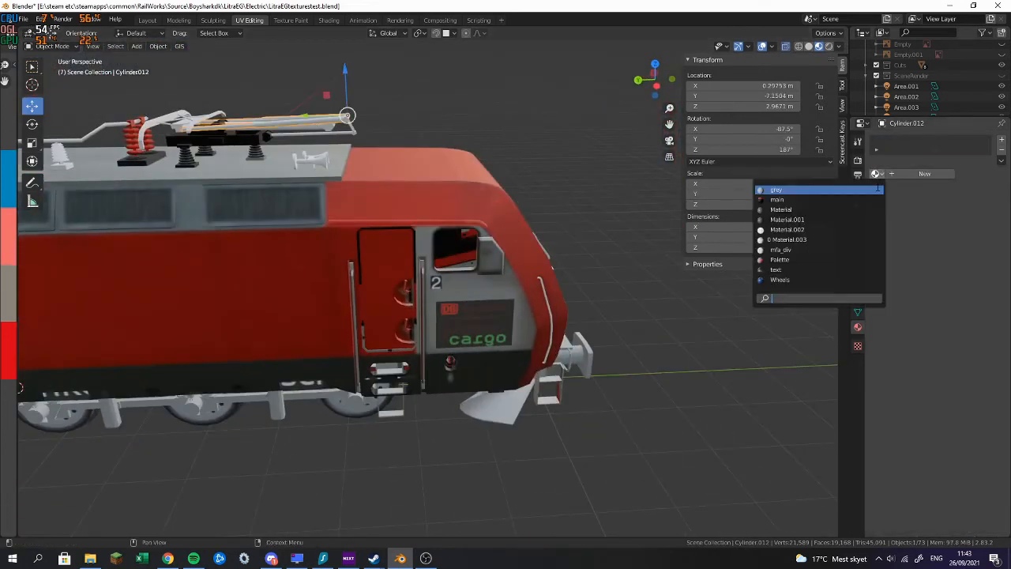
left_click(860, 190)
Assign the grey material to the part at the pantograph's collector end
middle_click_drag(343, 172, 335, 155)
left_click(167, 111)
middle_click_drag(167, 112, 468, 199, "shift")
left_click(878, 175)
left_click(860, 190)
Assign the grey material to two more arm parts near the pantograph's joint
middle_click_drag(678, 197, 620, 259, "shift")
scroll(619, 258, "up", 4)
left_click(619, 245)
left_click(877, 174)
left_click(860, 190)
left_click(615, 237)
left_click(877, 174)
left_click(860, 190)
Assign the grey material to the joint piece at the outer end of the pantograph arms
middle_click_drag(687, 239, 557, 235, "shift")
left_click(557, 236)
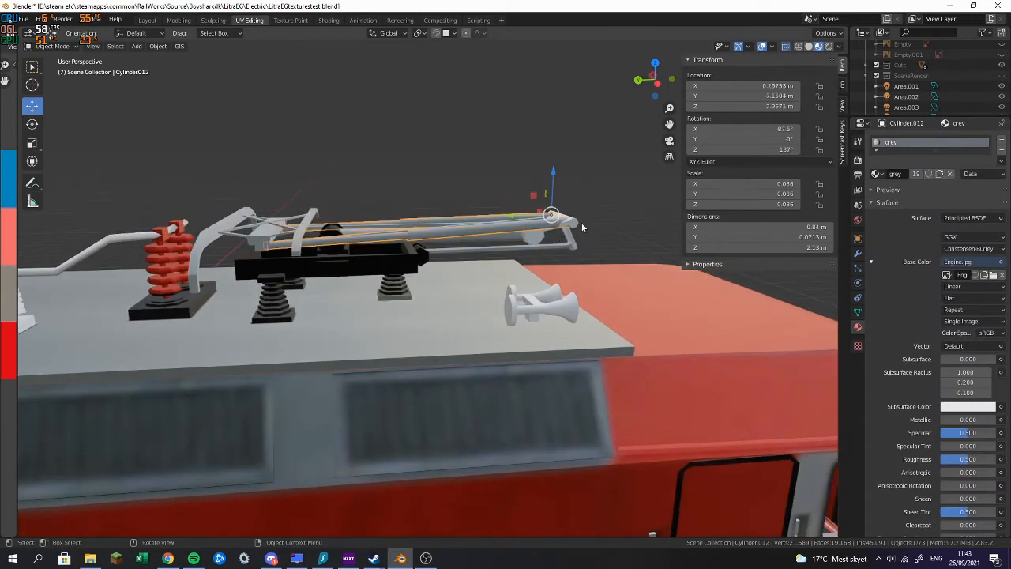
left_click(575, 227)
left_click(878, 174)
left_click(860, 190)
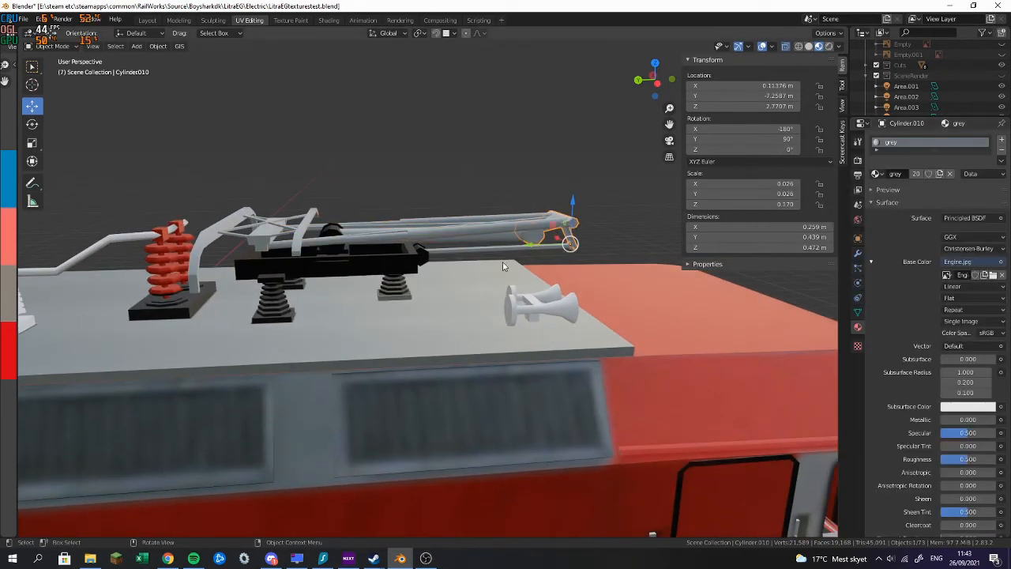
Assign the grey material to the roof horn and the long cable running along the roof
left_click(519, 300)
left_click(877, 174)
left_click(877, 173)
left_click(860, 189)
middle_click_drag(340, 178, 483, 217, "shift")
left_click(546, 264)
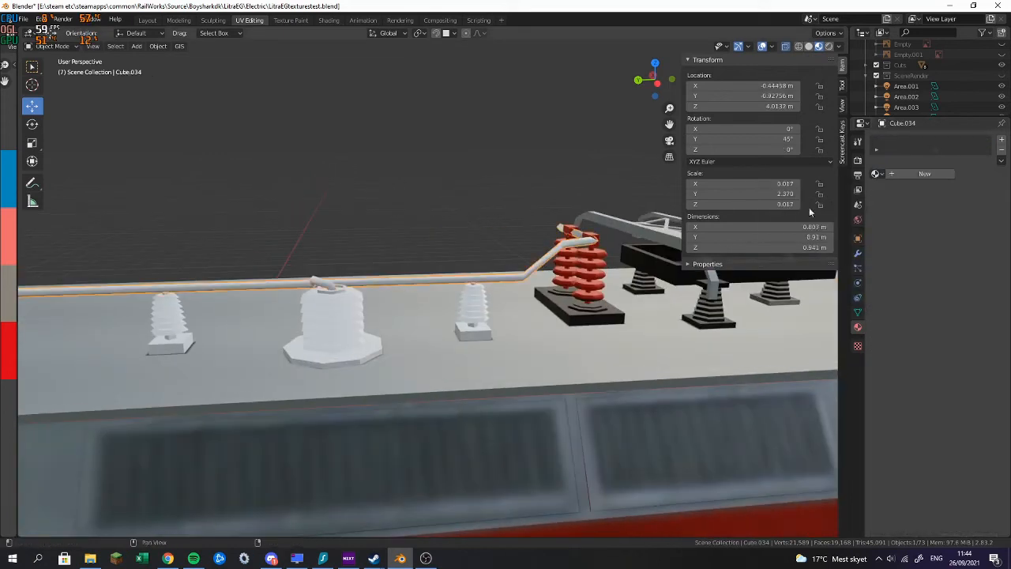
left_click(877, 174)
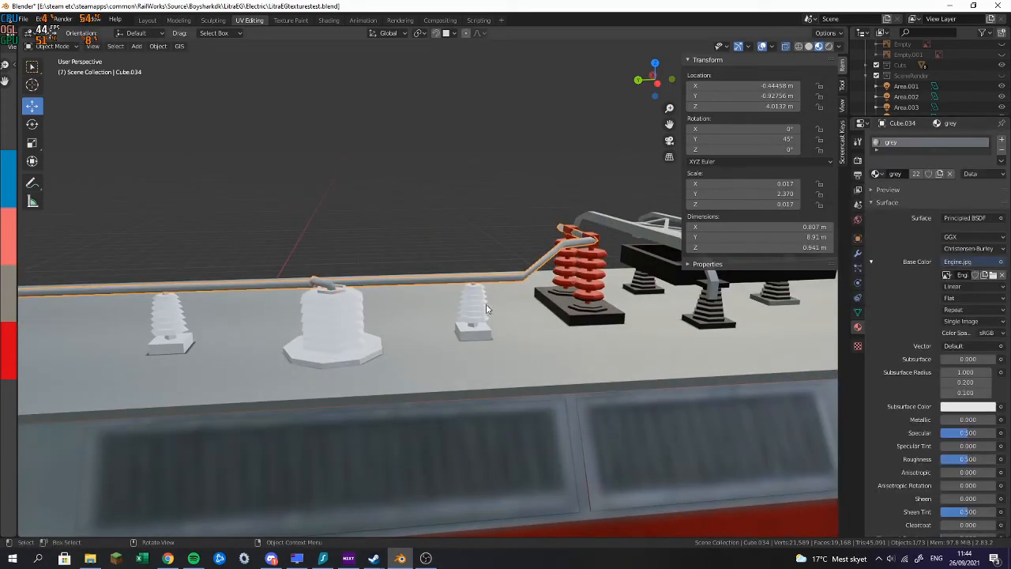
Assign the grey material to the small roof insulator nearest the red insulators and to its base
left_click(487, 309)
left_click(877, 173)
left_click(814, 209)
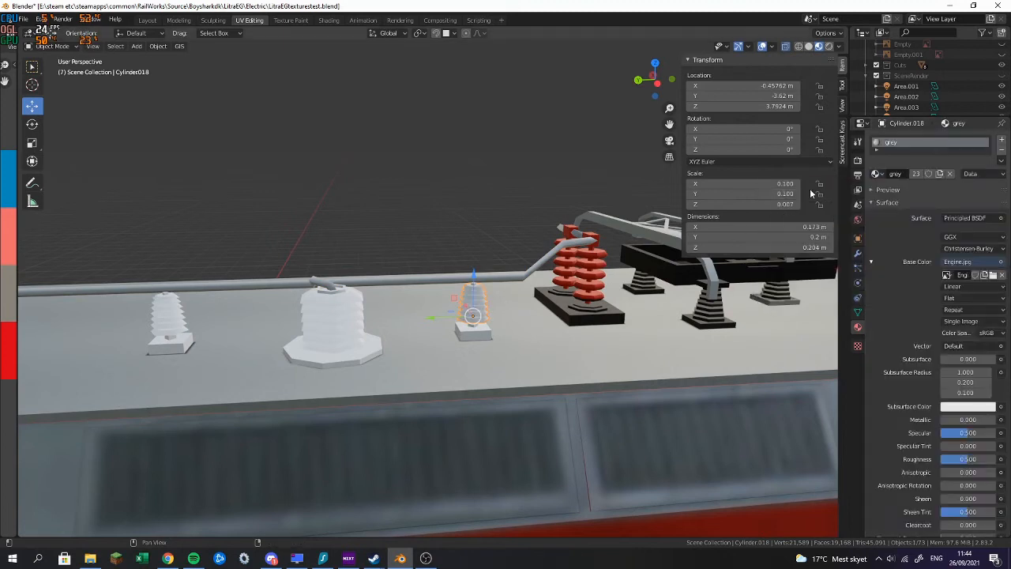
middle_click_drag(475, 316, 439, 272, "shift")
left_click(438, 267)
left_click(877, 173)
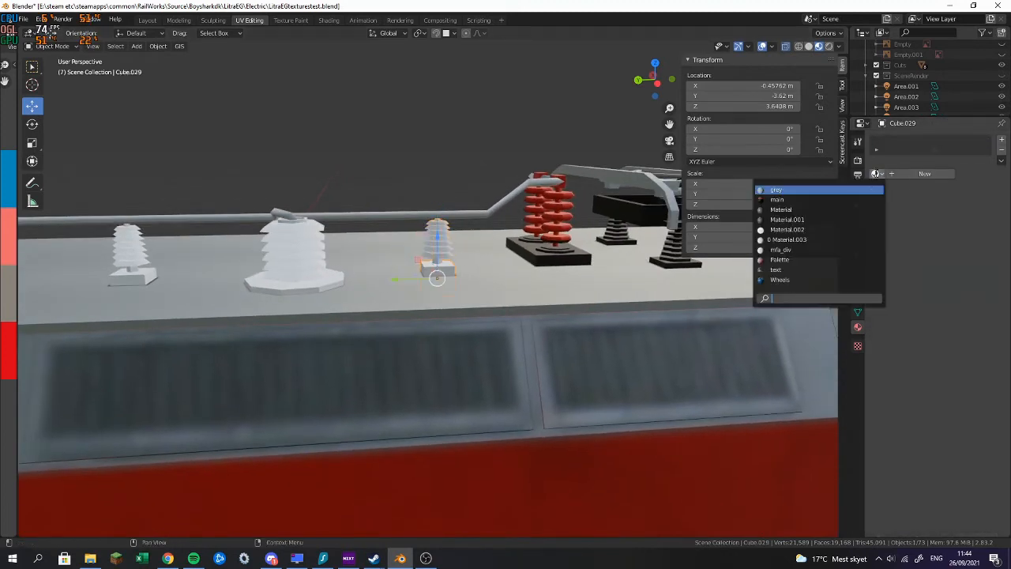
left_click(782, 207)
Assign the grey material to the octagonal base of the large roof insulator
middle_click_drag(468, 242, 228, 212, "shift")
left_click(228, 212)
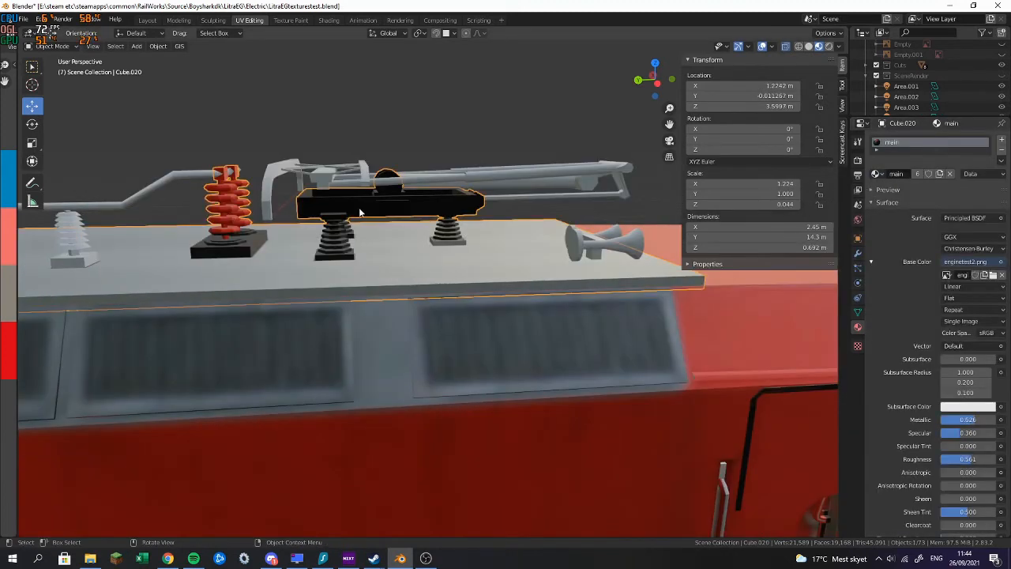
middle_click_drag(521, 190, 379, 180)
left_click(285, 252)
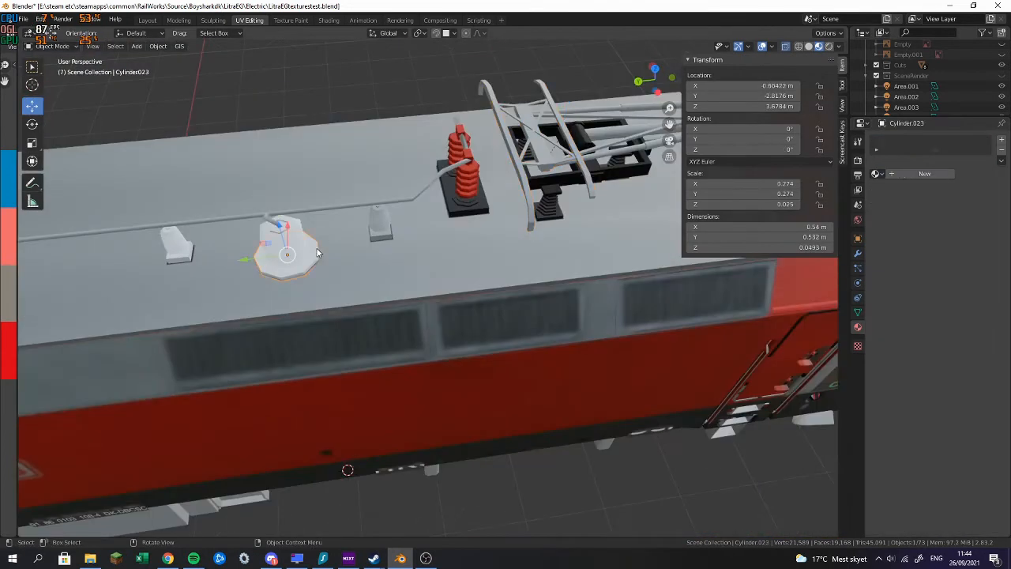
middle_click_drag(474, 206, 441, 254)
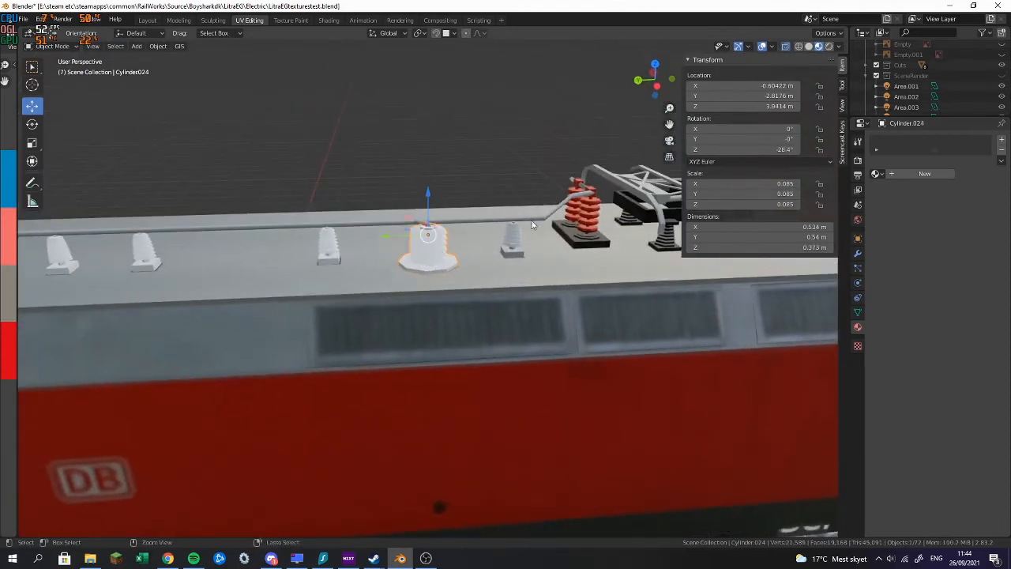
left_click(876, 175)
left_click(846, 190)
Assign the grey material to the large ribbed insulator standing on the octagonal base
left_click(441, 242)
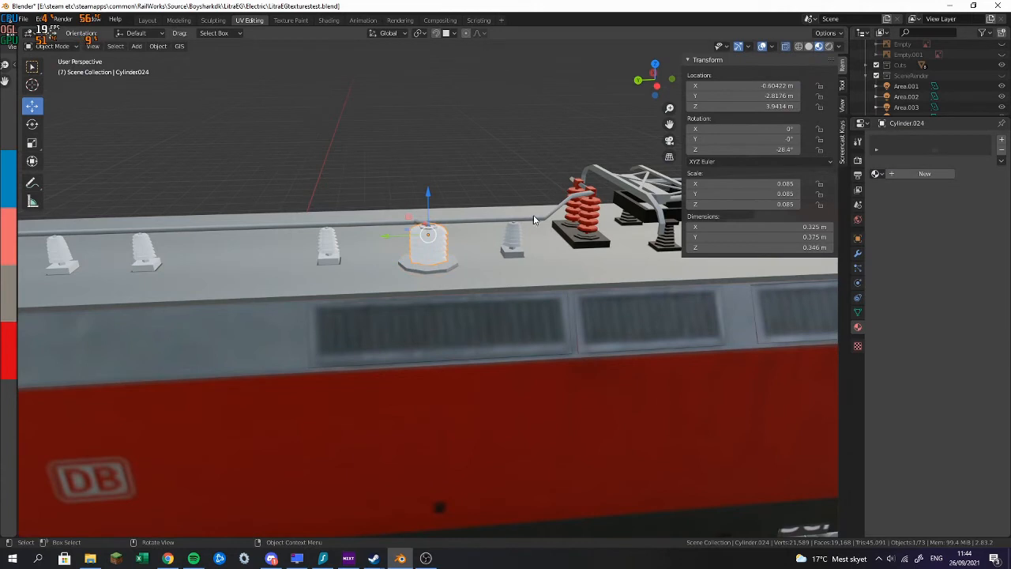
left_click(880, 177)
left_click(870, 198)
left_click(877, 174)
left_click(842, 190)
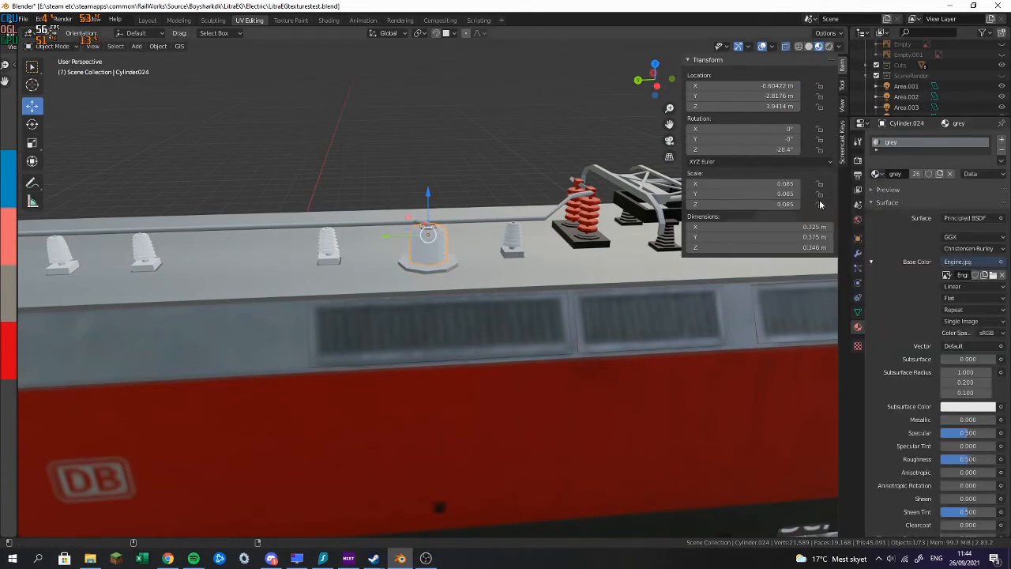
Assign the grey material to the small roof insulator on the far side of the octagonal one from the red insulators, and to its base
left_click(330, 252)
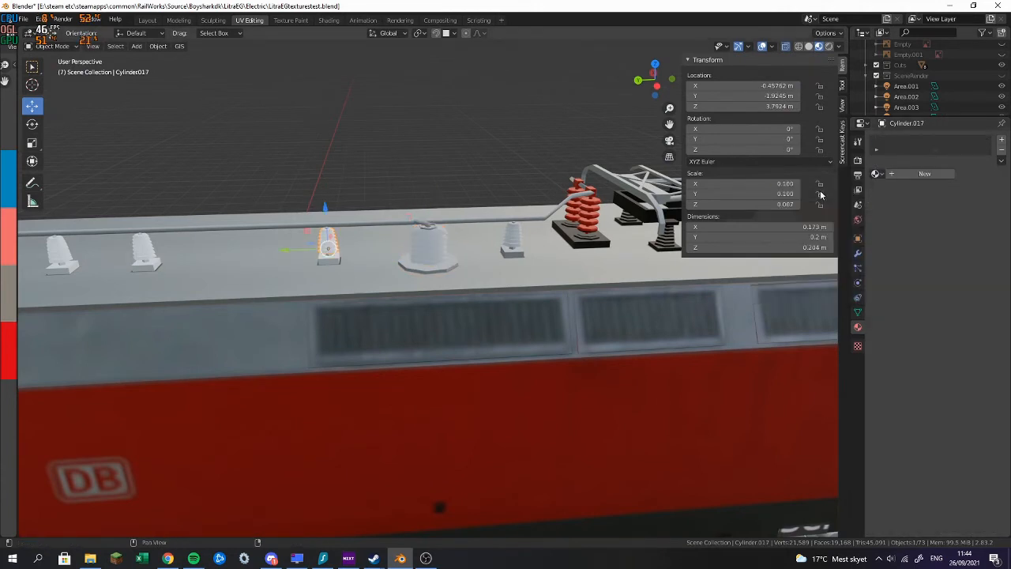
left_click(999, 150)
left_click(876, 174)
left_click(873, 190)
middle_click_drag(371, 212, 479, 219, "shift")
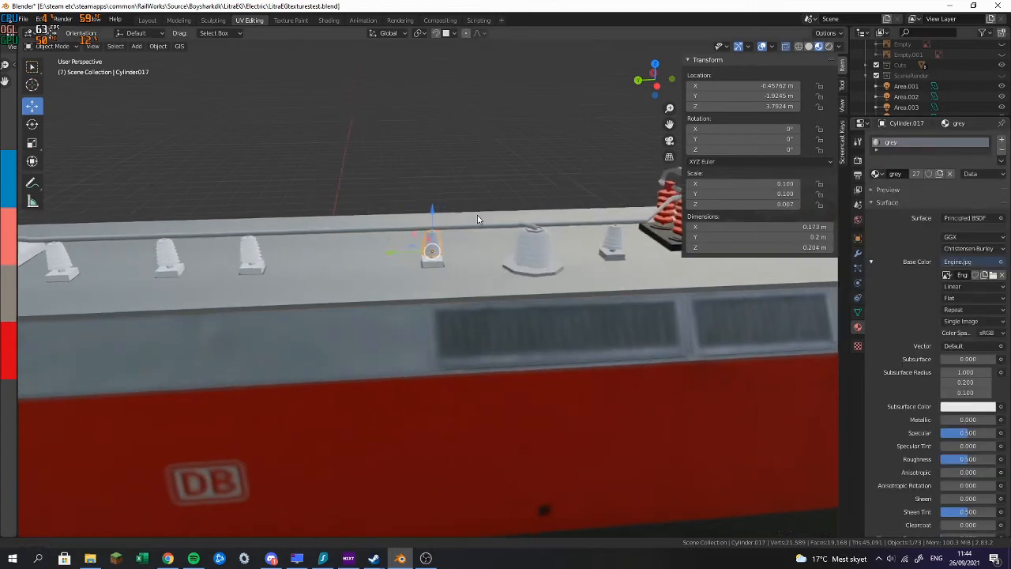
left_click(437, 261)
left_click(881, 174)
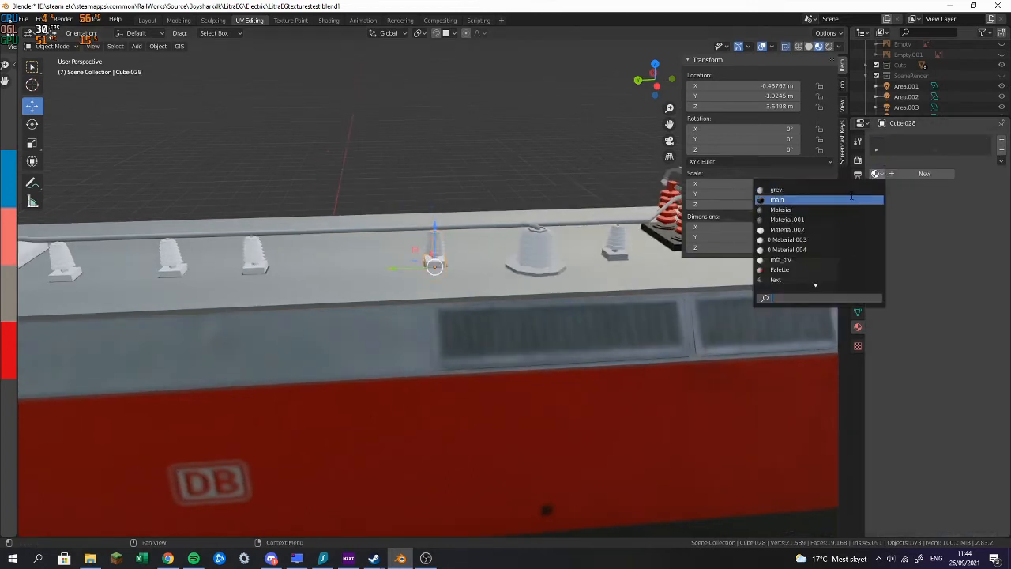
left_click(850, 191)
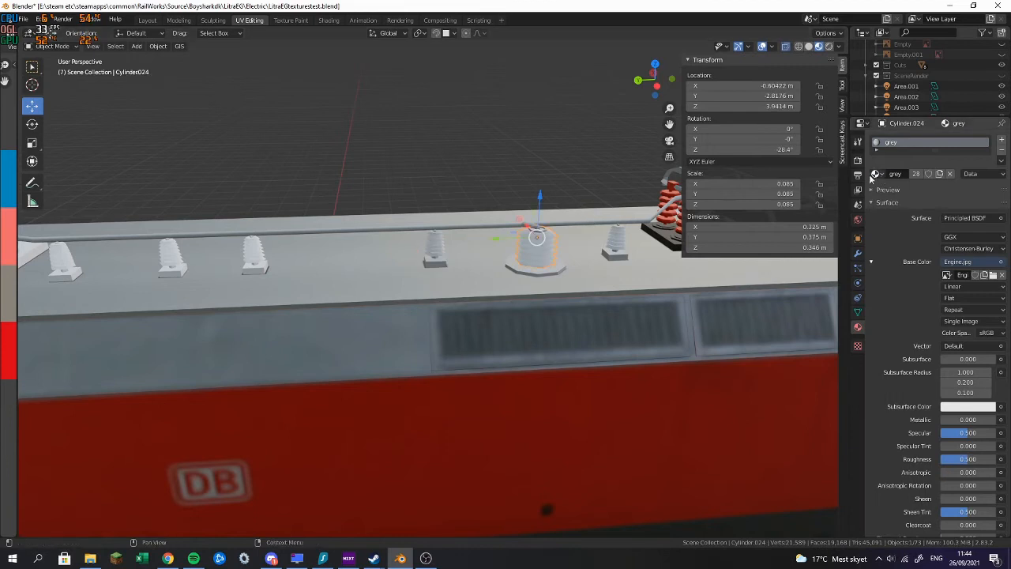
Assign the grey material to the next untextured small insulator along the roof cable and to its square base
middle_click_drag(547, 250, 604, 259, "shift")
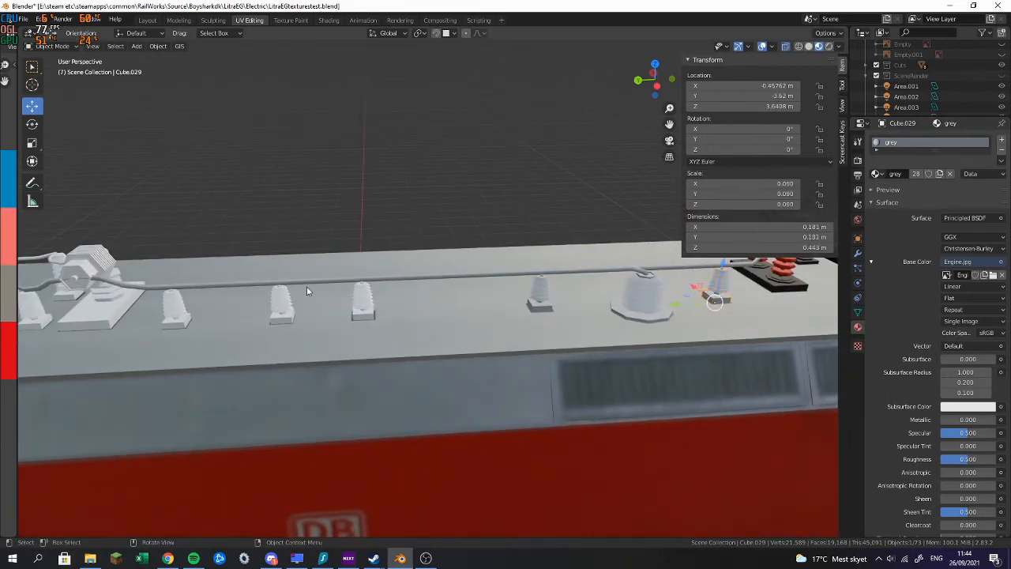
left_click(362, 305)
left_click(875, 173)
left_click(770, 189)
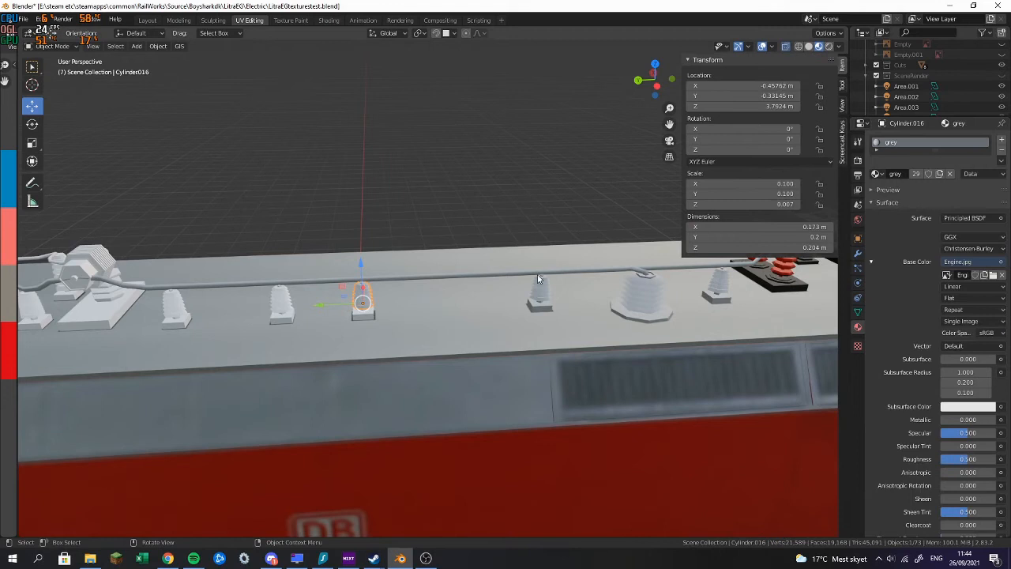
middle_click_drag(428, 283, 437, 292)
left_click(437, 292)
left_click(875, 174)
left_click(877, 190)
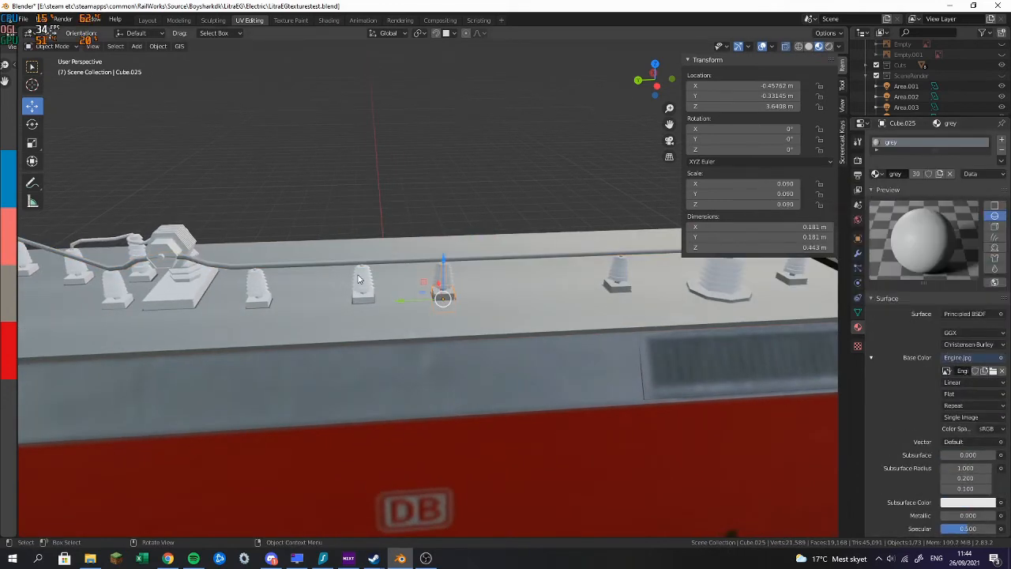
Assign the grey material to the middle of the three closely spaced small insulators and to its base
left_click(360, 283)
left_click(876, 174)
left_click(869, 190)
left_click(361, 297)
left_click(876, 175)
left_click(865, 190)
Assign the grey material to the small insulator closest to the hexagonal roof device and to its base
left_click(257, 286)
left_click(876, 174)
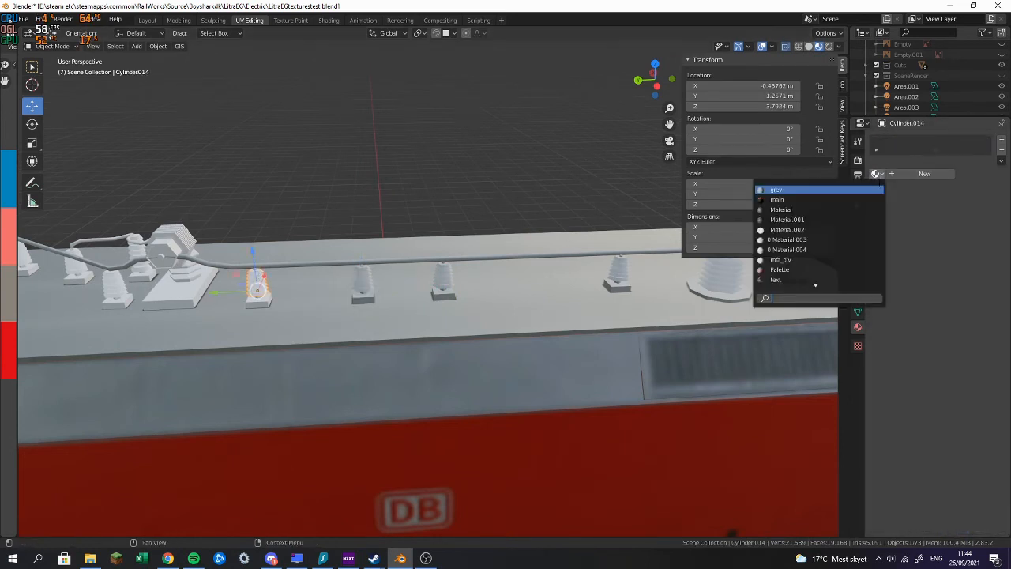
left_click(864, 190)
left_click(253, 305)
left_click(875, 174)
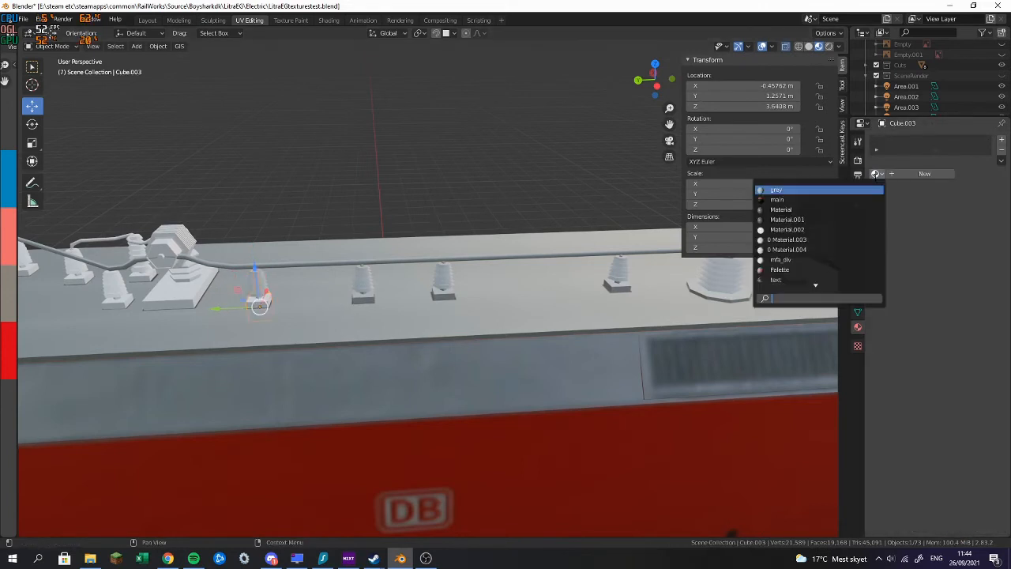
left_click(865, 189)
Assign the grey material to the hexagonal roof device and the rectangular slab beneath it
left_click(195, 299)
middle_click_drag(427, 237, 711, 223, "shift")
left_click(875, 174)
left_click(865, 190)
left_click(452, 222)
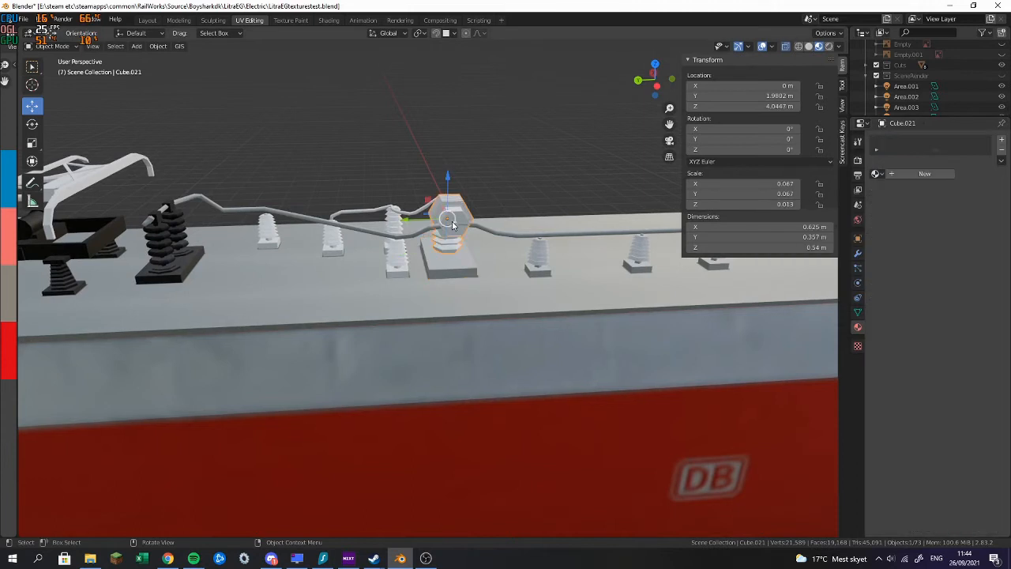
left_click(875, 174)
left_click(864, 190)
Assign the grey material to the short cable behind the hexagonal device, the tall insulator supporting it, and that insulator's base
middle_click_drag(413, 220, 431, 302, "shift")
scroll(433, 301, "up", 3)
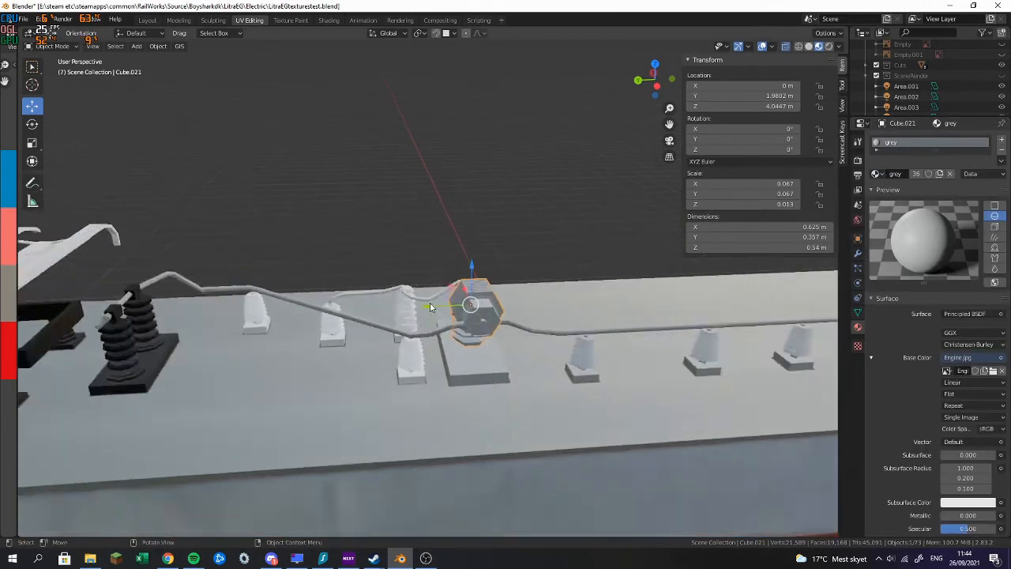
left_click(433, 301)
left_click(875, 174)
left_click(864, 190)
left_click(393, 316)
left_click(876, 174)
left_click(862, 190)
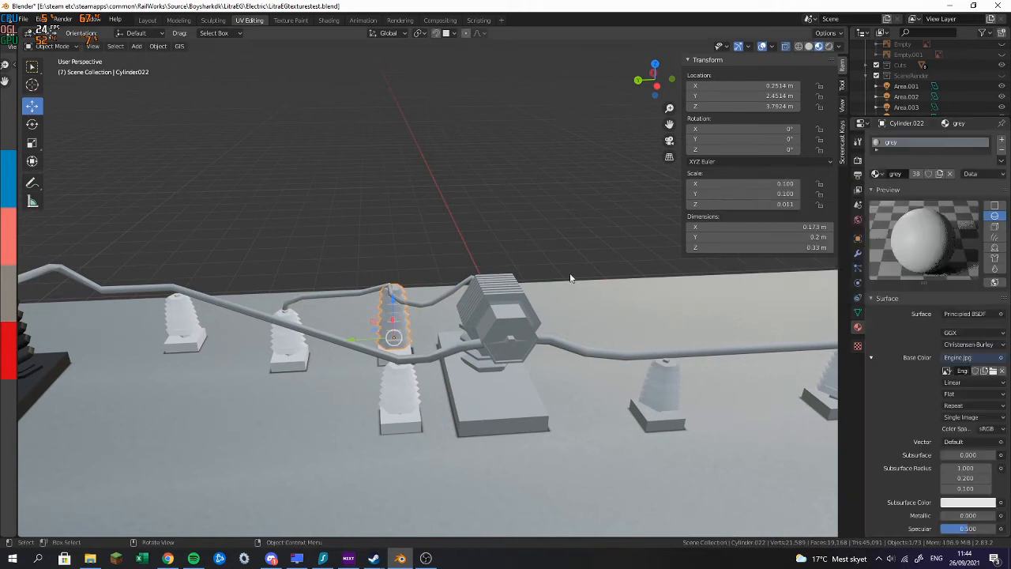
left_click(396, 348)
left_click(875, 174)
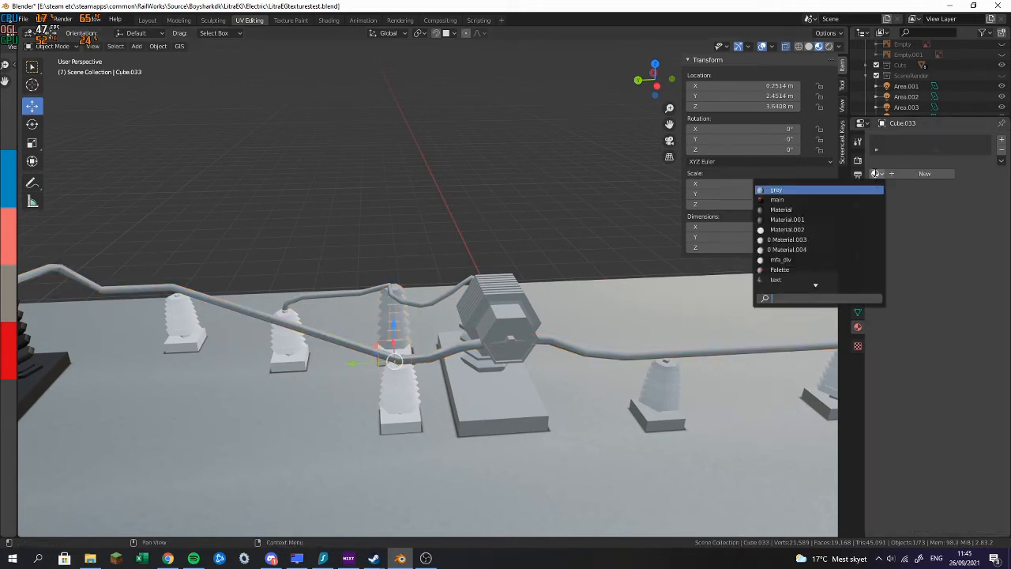
left_click(862, 190)
Assign the grey material to the insulator in front of the tall one, beside the hexagonal device, and to its base
middle_click_drag(403, 384, 479, 271, "shift")
left_click(479, 272)
left_click(876, 174)
left_click(865, 190)
left_click(484, 324)
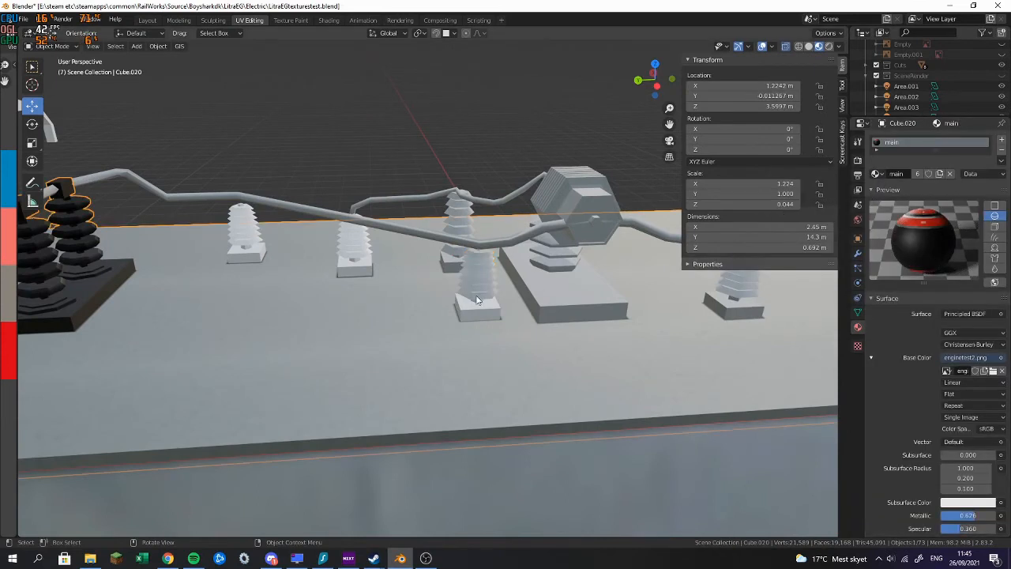
left_click(476, 308)
left_click(875, 173)
left_click(777, 190)
Assign the grey material to the base and ribbed body of the insulator at the end of the short cable
left_click(360, 261)
left_click(876, 174)
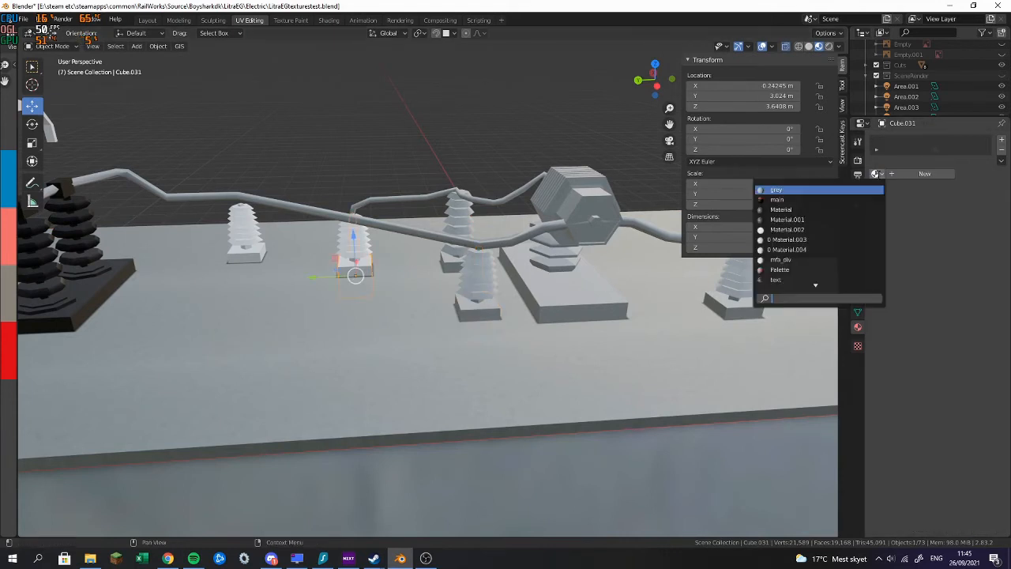
left_click(777, 200)
left_click(877, 174)
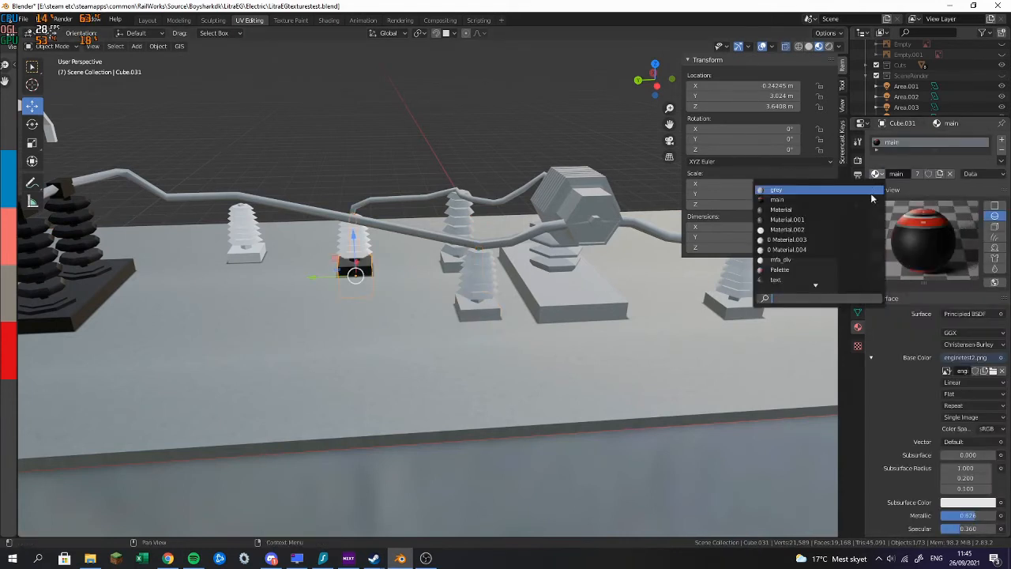
left_click(872, 192)
left_click(356, 239)
left_click(876, 174)
left_click(758, 199)
left_click(876, 174)
left_click(719, 191)
Assign the grey material to the last white insulator near the black insulator pair and to its base
middle_click_drag(356, 316, 506, 324, "shift")
left_click(394, 236)
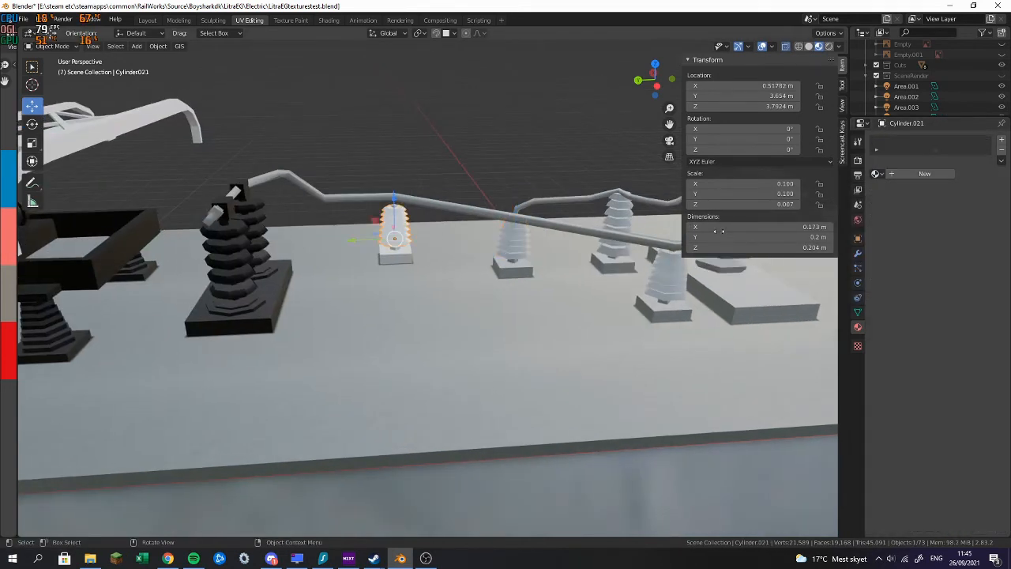
left_click(875, 174)
left_click(876, 197)
left_click(394, 255)
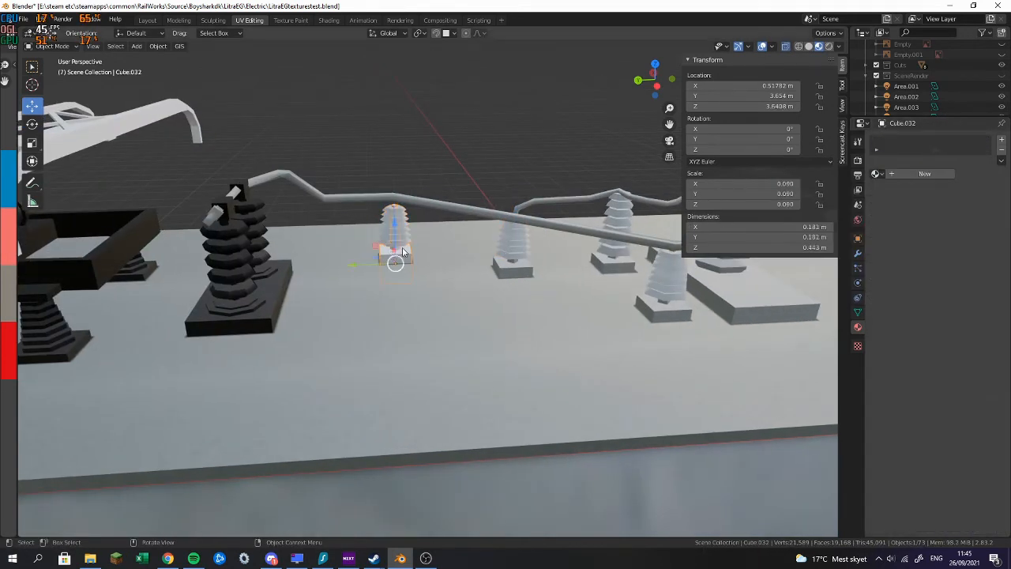
left_click(875, 174)
left_click(778, 191)
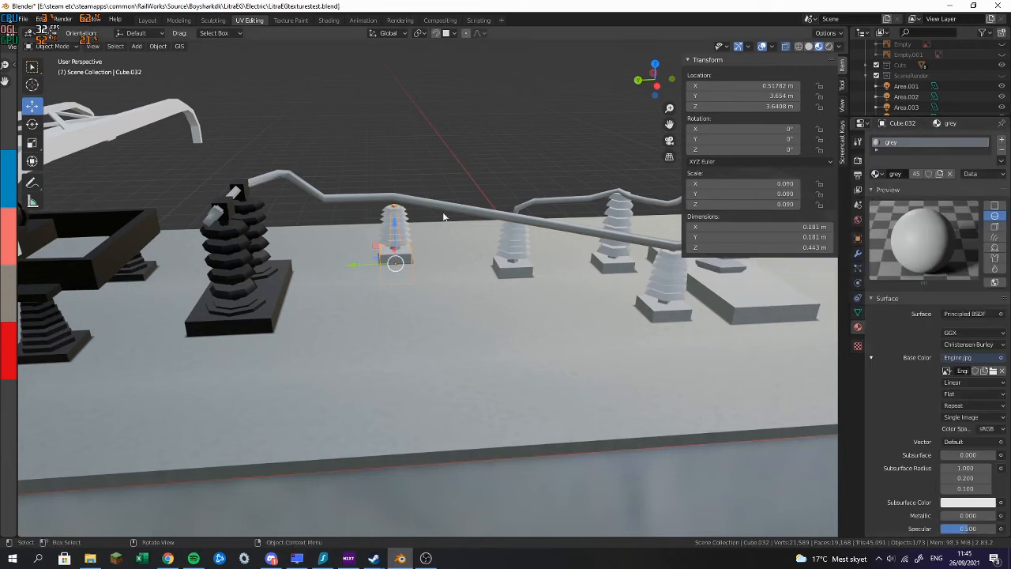
Assign the grey material to the contact head of the pantograph beside the black insulators
scroll(498, 223, "down", 3)
left_click(266, 177)
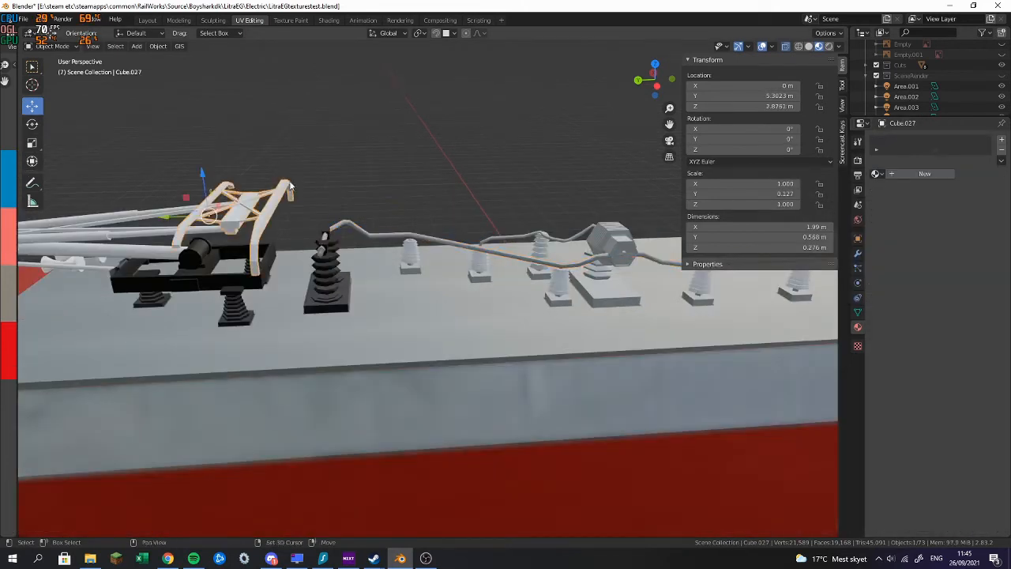
middle_click_drag(265, 177, 553, 205, "shift")
left_click(875, 174)
left_click(778, 191)
Assign the grey material to the pantograph's upper arm rods and its thick lower arm tube
left_click(442, 153)
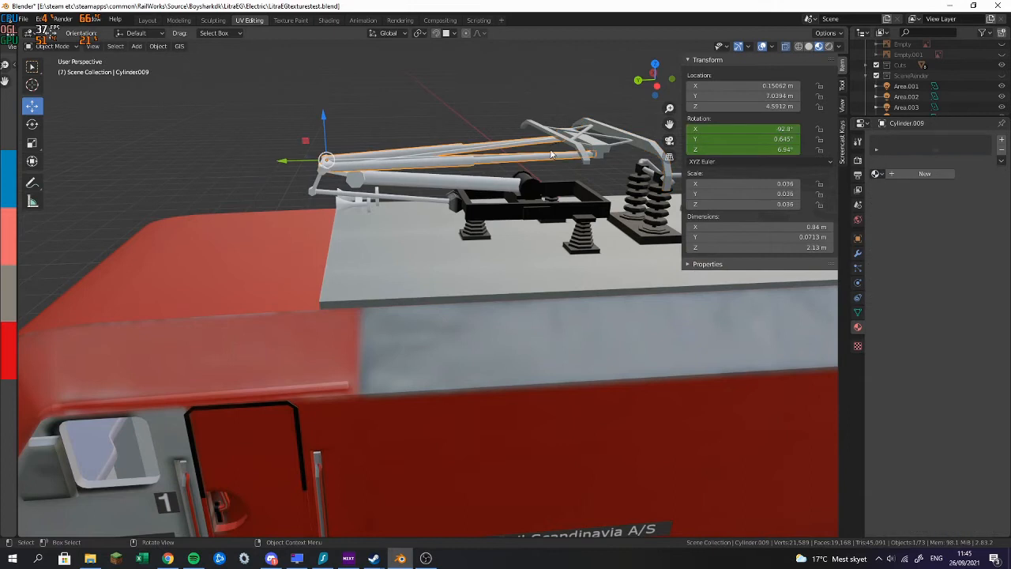
left_click(875, 174)
left_click(779, 190)
left_click(426, 183)
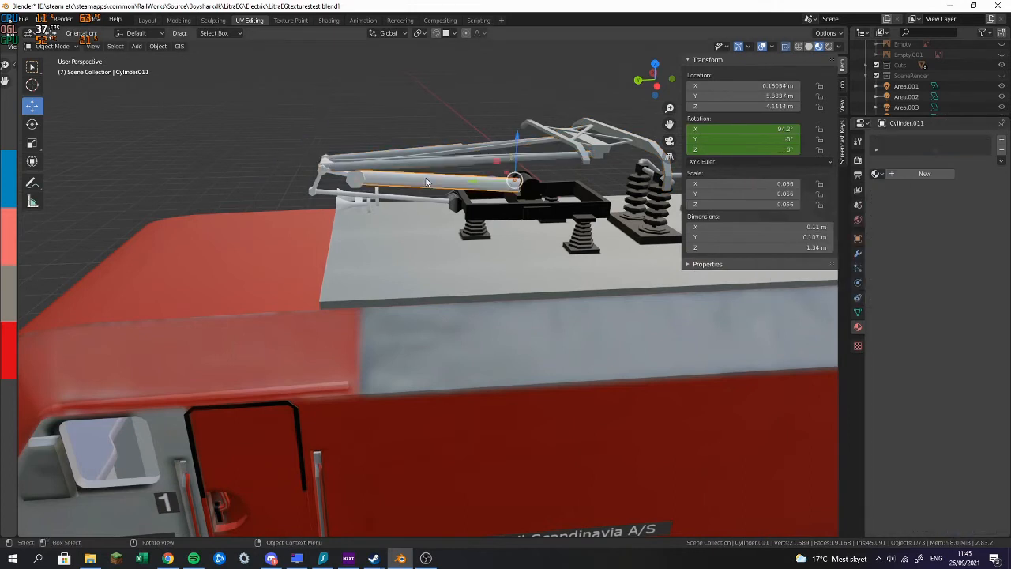
left_click(876, 174)
left_click(778, 190)
Assign the main material to the pantograph's elbow joint and reapply grey to the lower arm tube
left_click(354, 183)
left_click(875, 173)
left_click(779, 192)
left_click(426, 182)
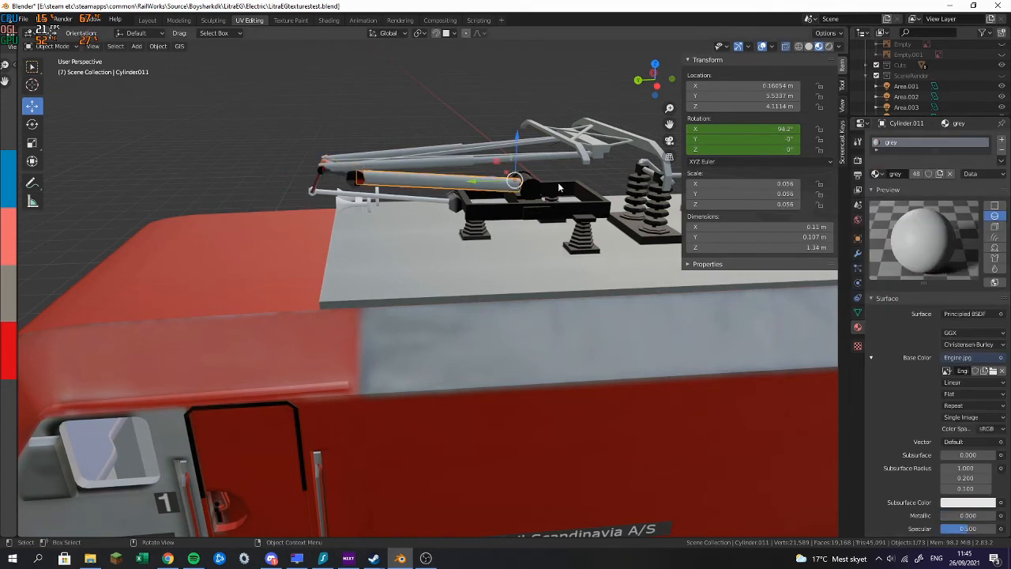
left_click(875, 174)
left_click(778, 190)
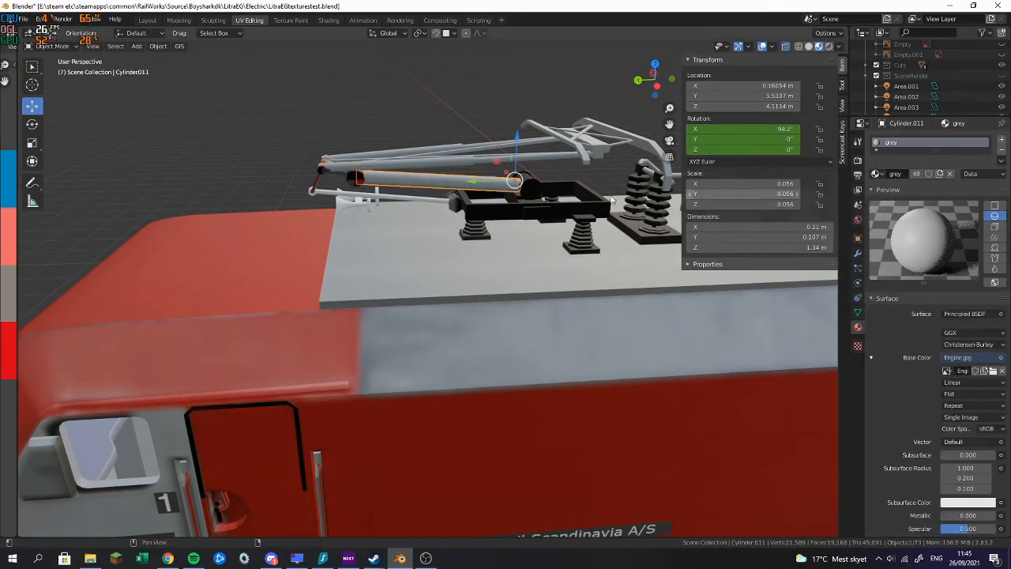
Assign the grey material to the pantograph's thin lower rod and to the horn behind it on the roof
left_click(376, 195)
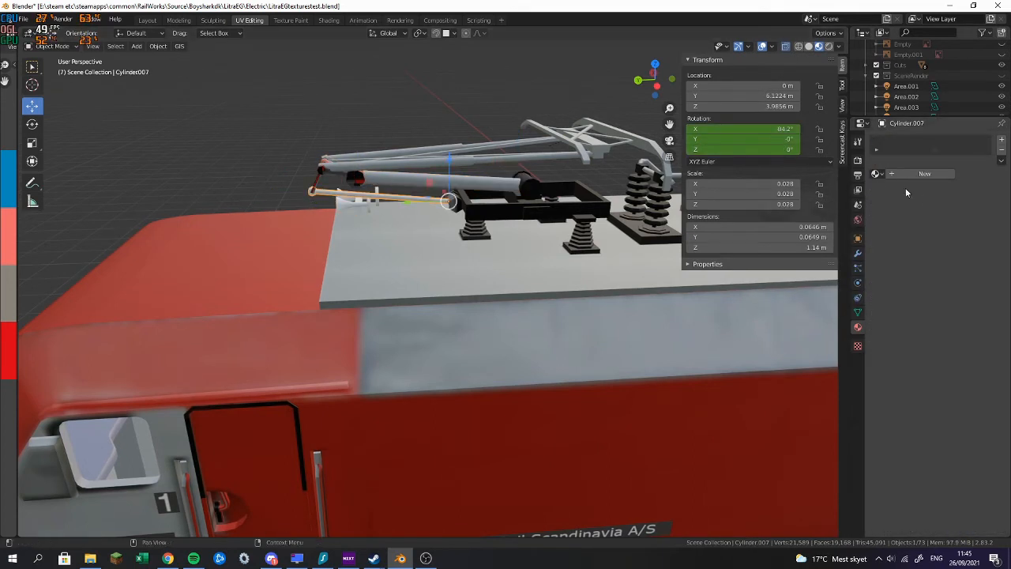
left_click(397, 187)
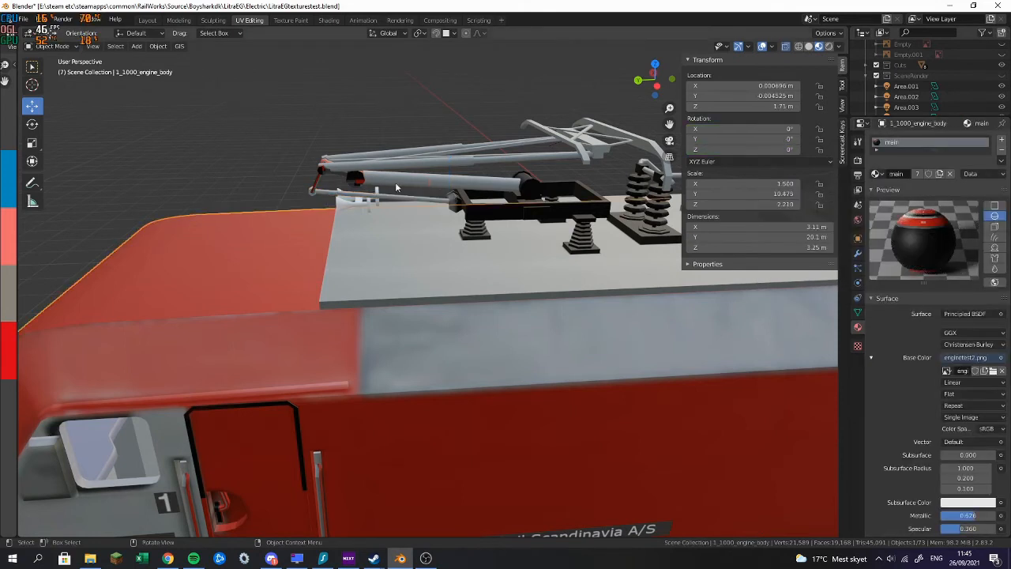
left_click(352, 207)
left_click(877, 173)
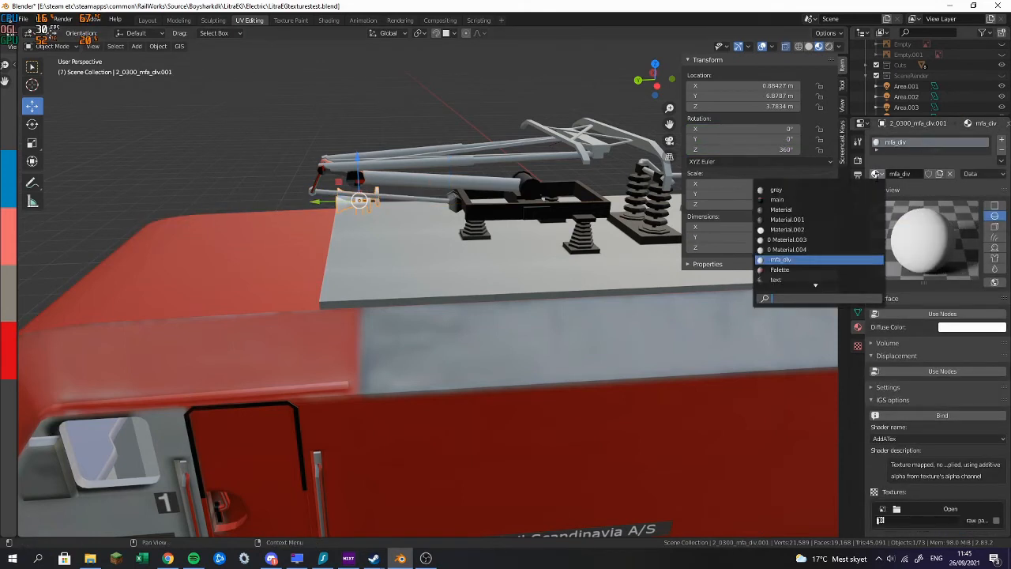
left_click(868, 191)
Assign the grey material to the pantograph's elbow joint
middle_click_drag(453, 162, 392, 157)
left_click(387, 160)
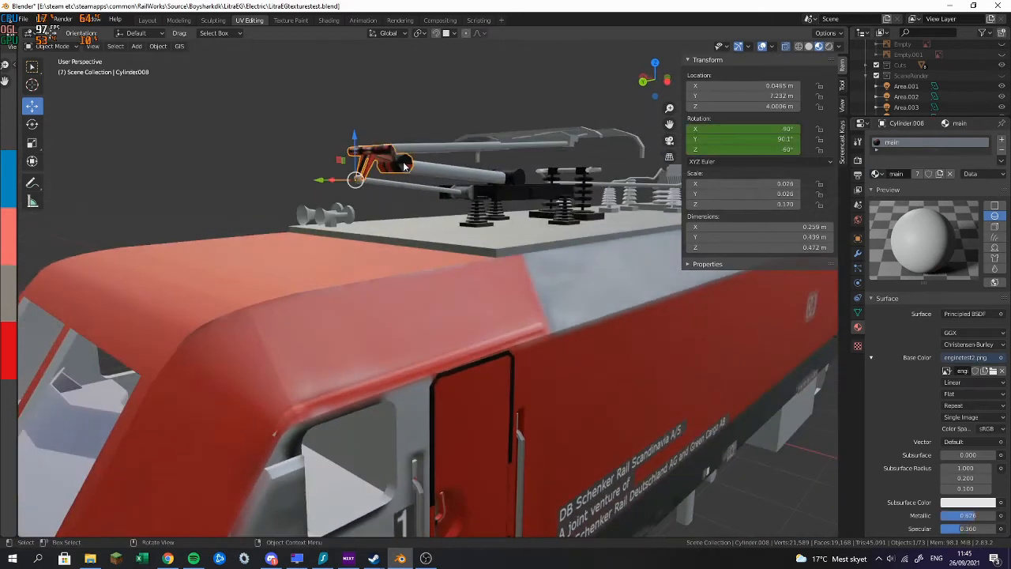
left_click(875, 174)
left_click(759, 204)
Assign the grey material to the handrails on the cab front
middle_click_drag(632, 115, 484, 269)
scroll(484, 269, "up", 3)
left_click(482, 252)
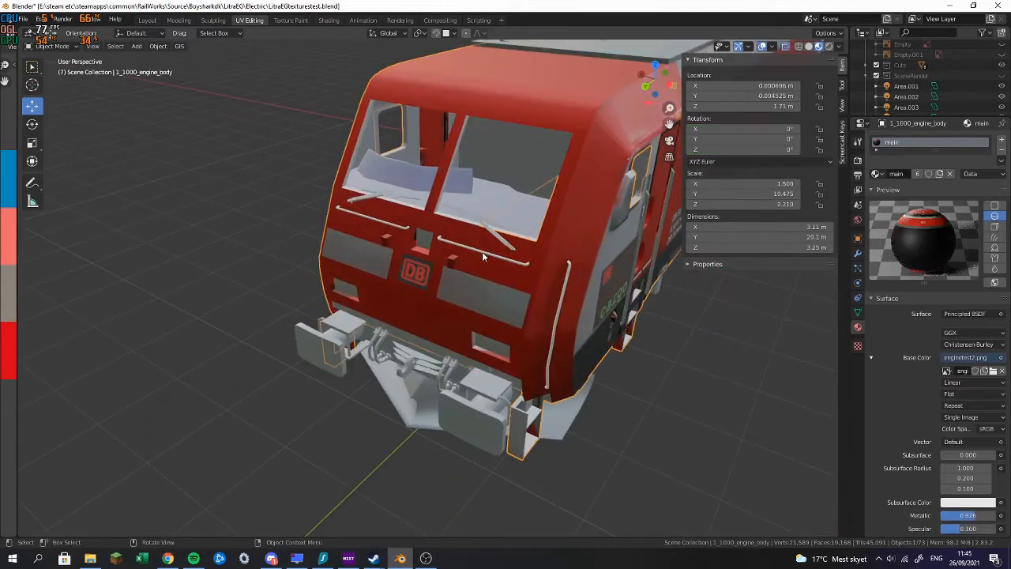
left_click(878, 175)
left_click(766, 200)
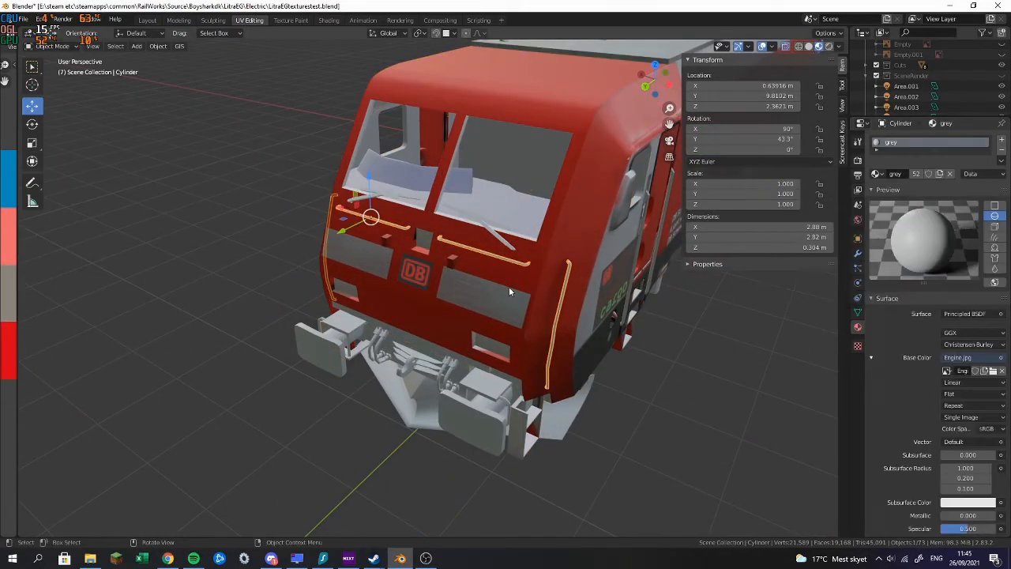
Assign the grey material to both windscreen wipers on the cab front
left_click(499, 236)
left_click(877, 174)
left_click(766, 200)
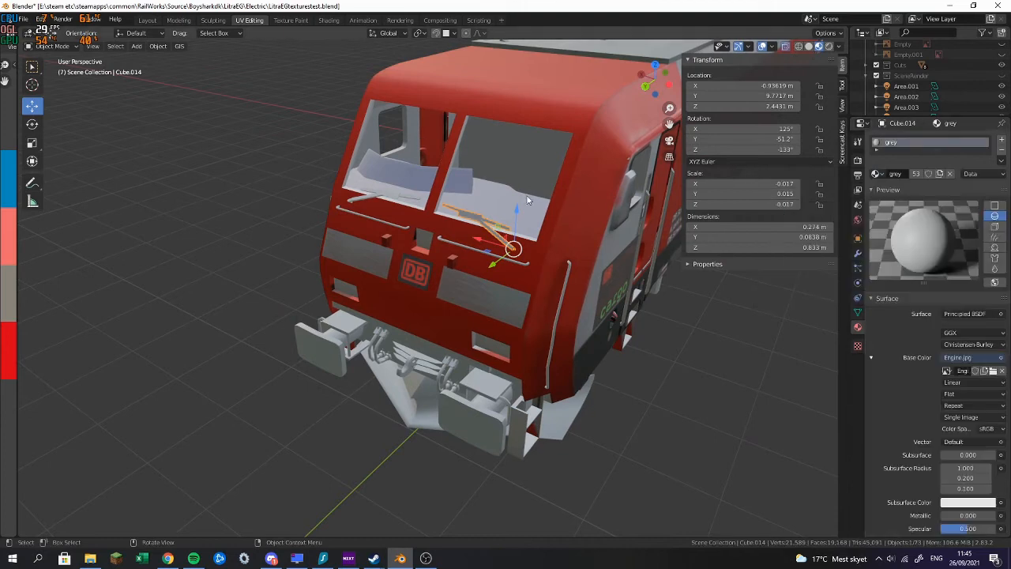
left_click(389, 196)
left_click(877, 175)
left_click(766, 200)
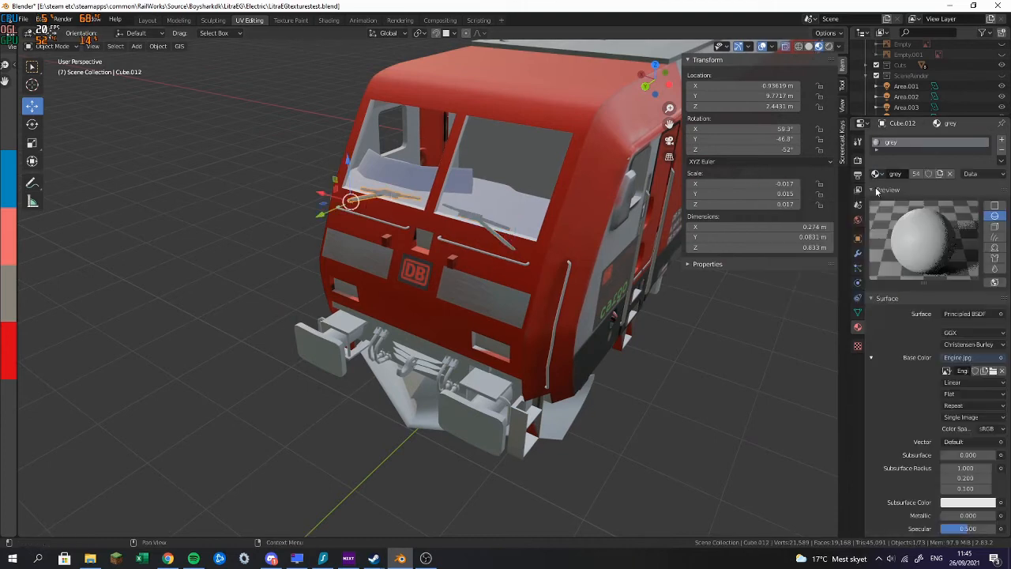
Try to select the vertical handrail beside the cab door
middle_click_drag(640, 201, 553, 212)
left_click(544, 206)
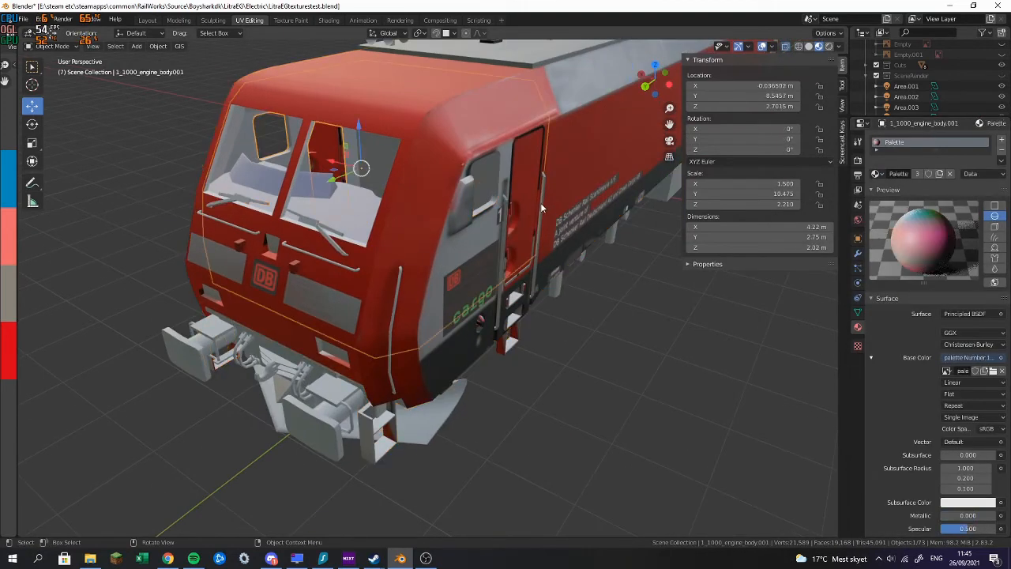
left_click(539, 203)
left_click(540, 203)
left_click(540, 203)
left_click(540, 202)
left_click(540, 202)
left_click(537, 198)
Assign the grey material to the front handrails at the locomotive's opposite end
middle_click_drag(535, 197, 495, 358)
middle_click_drag(366, 298, 422, 218)
middle_click_drag(436, 324, 506, 242)
left_click(656, 394)
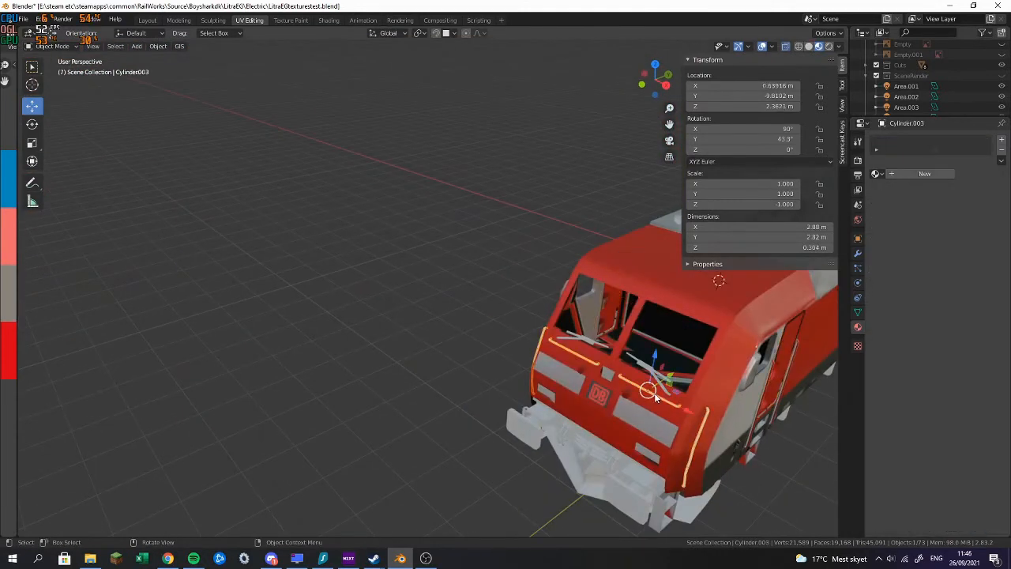
left_click(876, 174)
left_click(872, 190)
Select the cab interior shell together with the driver's desk top, desk base and instrument hood
middle_click_drag(595, 293, 495, 213)
scroll(495, 214, "up", 5)
left_click(342, 103)
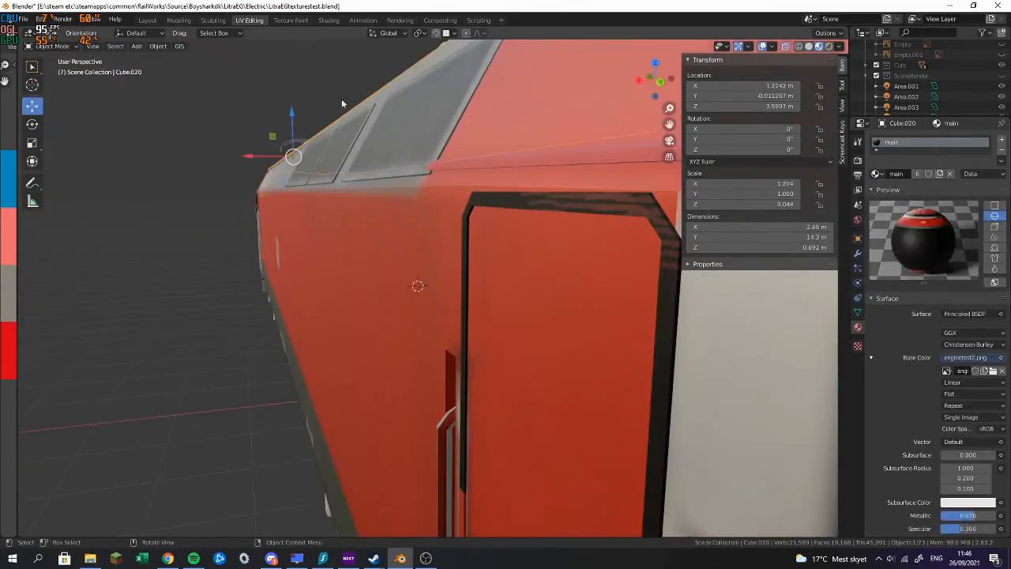
key("KP_Decimal")
scroll(480, 247, "up", 4)
middle_click_drag(469, 154, 391, 213)
scroll(392, 213, "up", 4)
left_click(428, 248)
middle_click_drag(429, 248, 485, 185)
scroll(241, 206, "down", 5)
scroll(506, 297, "up", 5)
scroll(531, 341, "up", 4)
left_click(407, 303)
left_click(399, 272, "shift")
scroll(443, 299, "down", 3)
scroll(463, 297, "up", 2)
left_click(433, 286, "shift")
middle_click_drag(553, 279, 433, 243)
scroll(374, 207, "up", 3)
left_click(434, 247, "shift")
middle_click_drag(589, 236, 562, 252)
Try raising the selected cab interior parts out of the locomotive body, and undo the move
scroll(522, 253, "down", 8)
left_click_drag(487, 279, 489, 71)
middle_click_drag(494, 237, 528, 255)
key("ctrl+z")
Paste a copy of the four cab interior parts and move the copies along Y to the locomotive's opposite end
key("ctrl+c")
key("ctrl+v")
right_click(514, 295)
left_click_drag(514, 295, 21, 247)
middle_click_drag(21, 244, 714, 226, "shift")
middle_click_drag(668, 273, 465, 257, "shift")
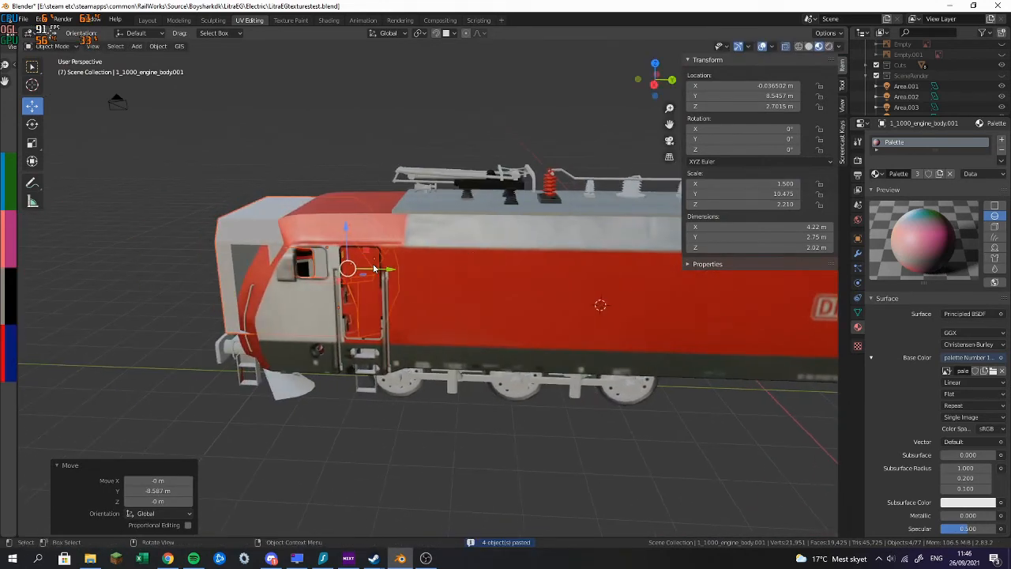
Undo the moves of the pasted cab interior copies
key("ctrl+z")
middle_click_drag(646, 269, 311, 255, "shift")
key("ctrl+z")
middle_click_drag(759, 304, 370, 276, "shift")
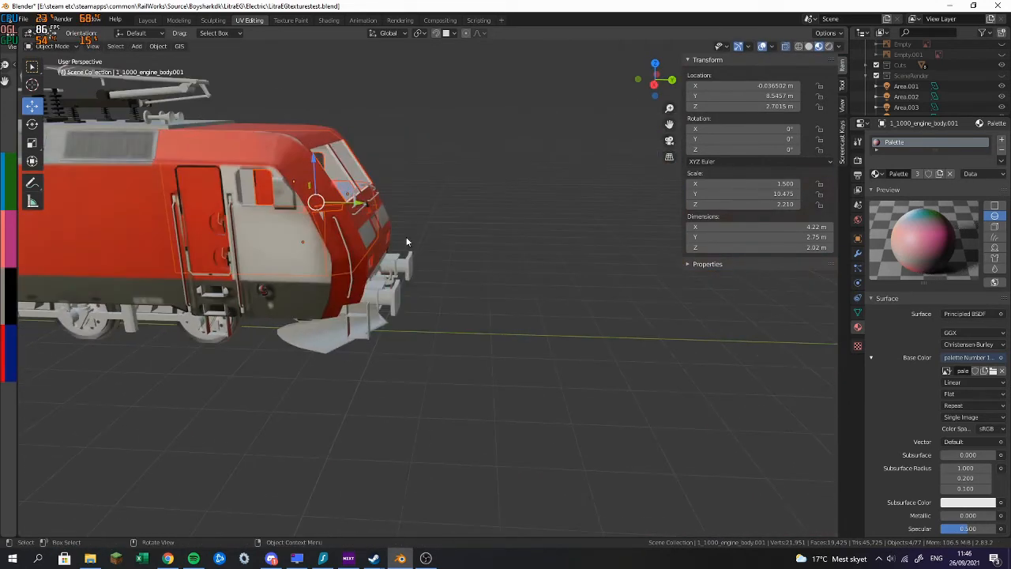
Reverse the Y locations of the cab interior parts one by one, setting the desk base to -9.0517 m
middle_click_drag(407, 239, 516, 281, "shift")
scroll(516, 281, "up", 2)
scroll(516, 283, "up", 6)
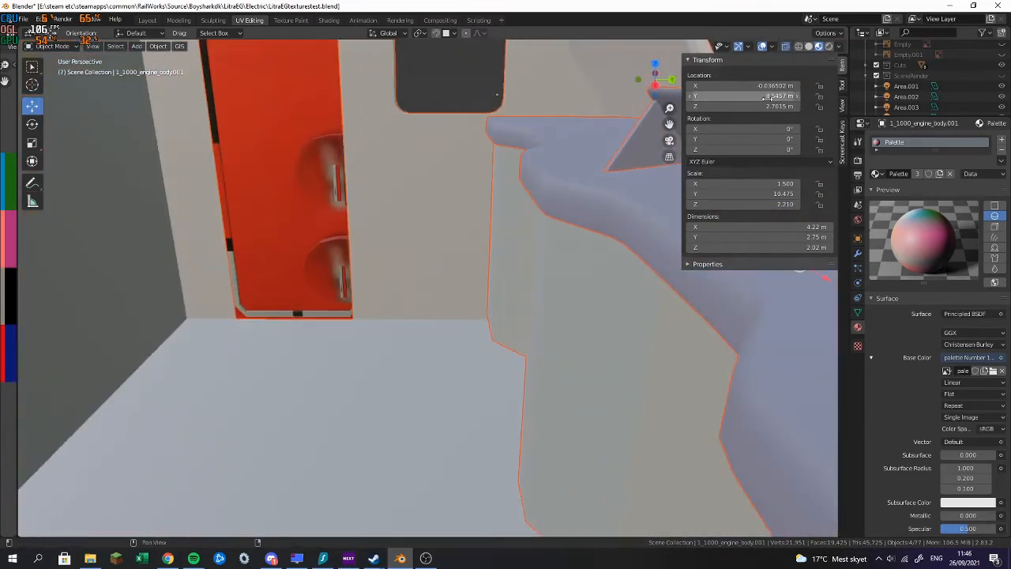
key("Escape")
left_click(564, 161)
left_click(751, 105)
left_click(641, 115)
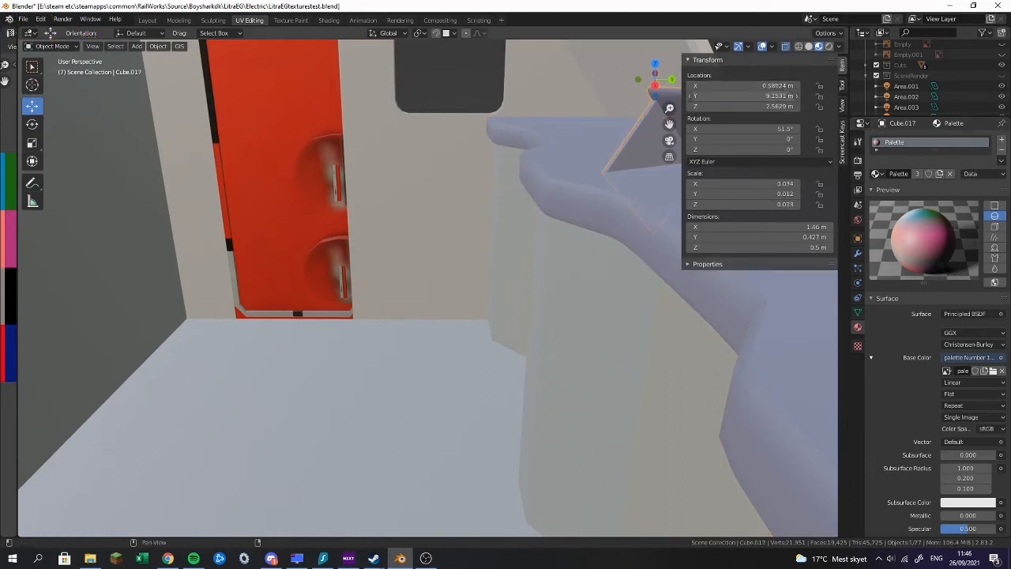
left_click(519, 195)
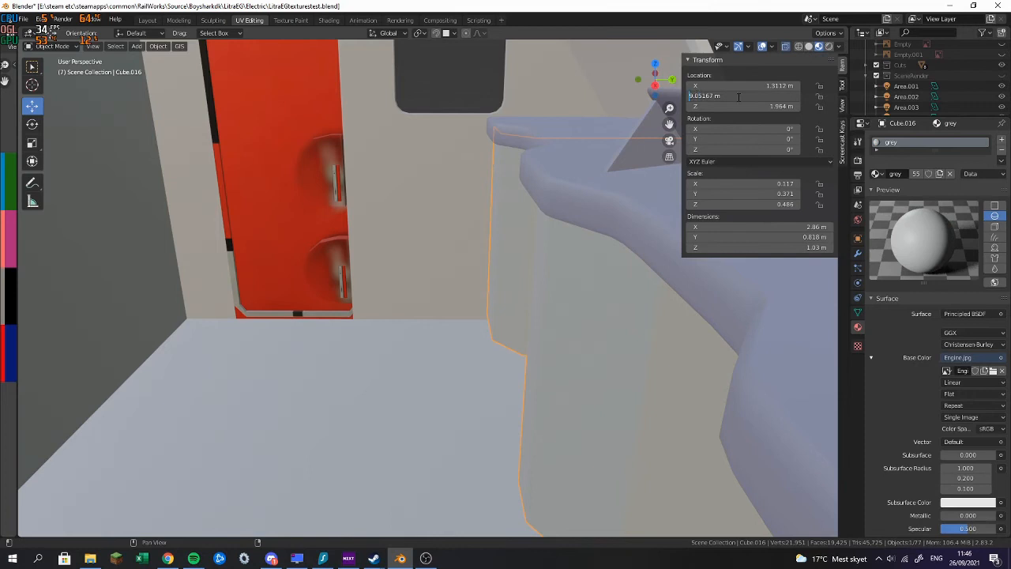
type("-")
key("Return")
Try to select the relocated interior parts together inside the opposite cab
scroll(376, 202, "down", 12)
middle_click_drag(245, 209, 790, 209, "shift")
scroll(513, 289, "up", 3)
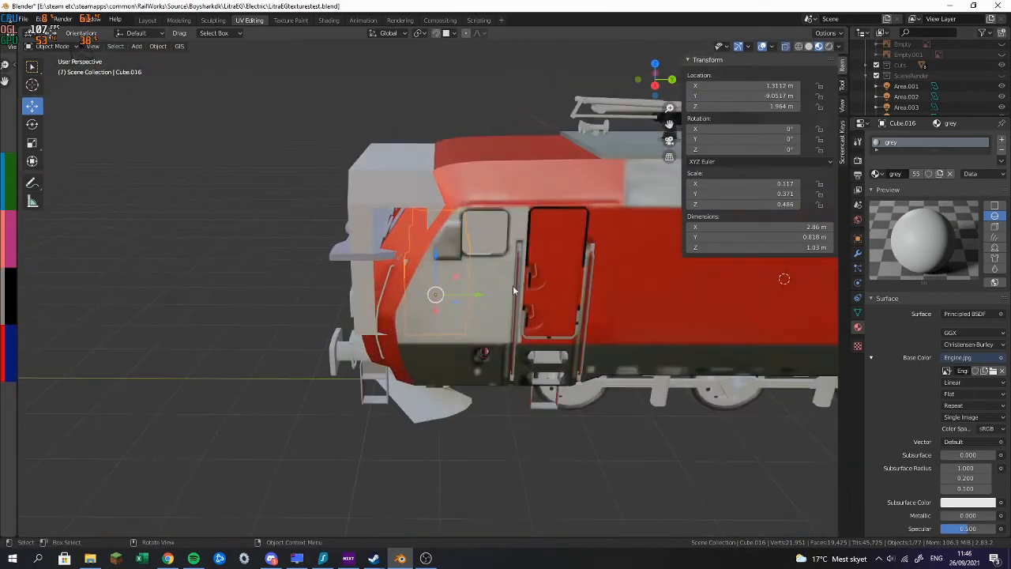
middle_click_drag(358, 231, 335, 171)
left_click_drag(323, 92, 371, 205)
scroll(371, 203, "up", 15)
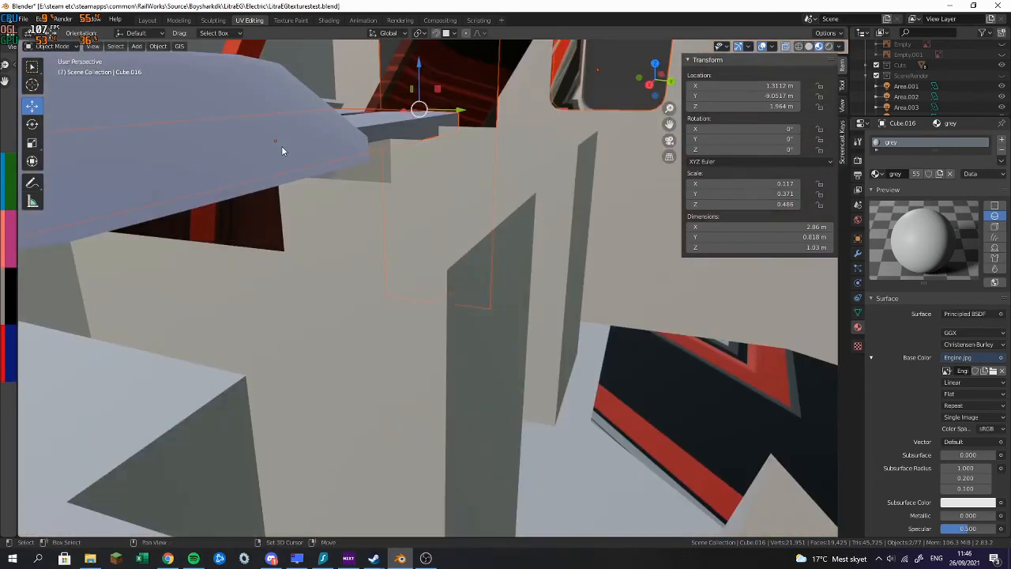
left_click(282, 147, "shift")
middle_click_drag(282, 147, 445, 235, "shift")
scroll(399, 243, "up", 4)
scroll(582, 220, "down", 10)
middle_click_drag(617, 218, 413, 238)
left_click(603, 249)
Undo the Y location changes and the pasting of the cab interior copies
key("ctrl+z")
scroll(624, 268, "down", 4)
scroll(644, 288, "up", 10, "ctrl")
key("ctrl+z")
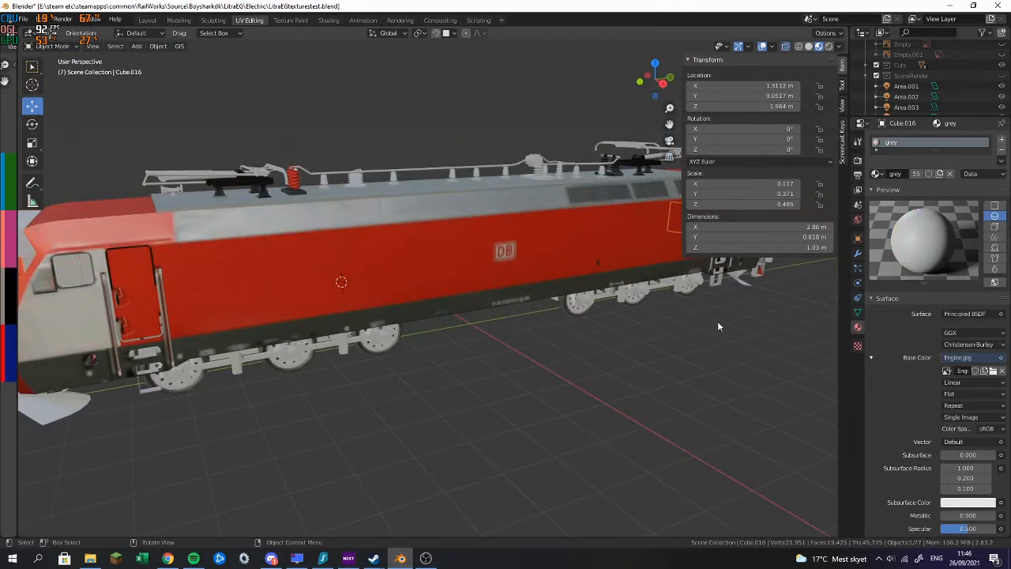
scroll(715, 327, "down", 5)
middle_click_drag(589, 334, 570, 336)
scroll(553, 328, "up", 3)
scroll(506, 309, "up", 12, "ctrl")
key("ctrl+z")
middle_click_drag(490, 269, 353, 260)
key("ctrl+z")
key("ctrl+z")
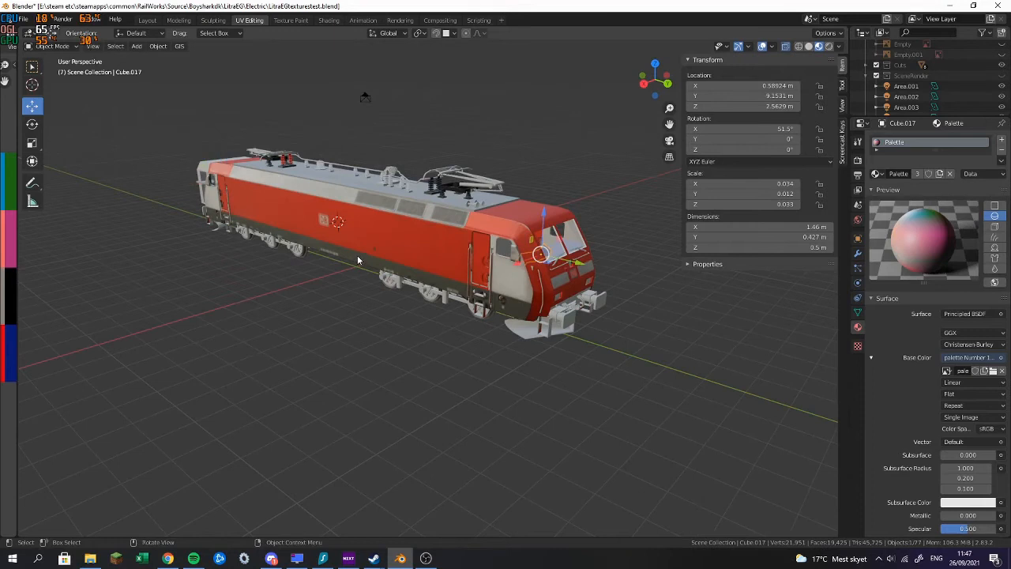
key("ctrl+z")
key("ctrl+z")
key("ctrl+z")
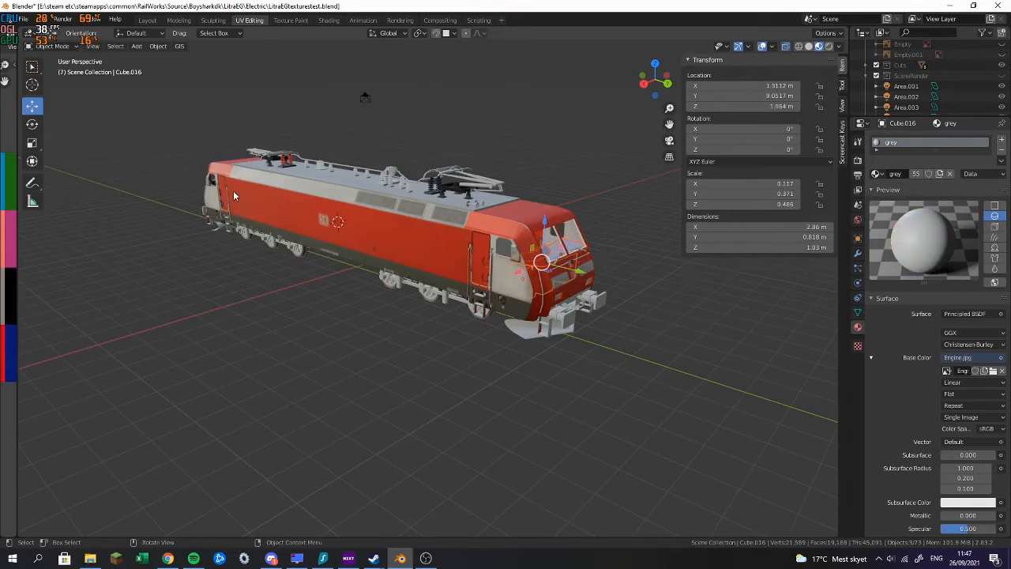
Try raising the three selected desk parts 1.8143 m along Z, and undo the move
scroll(336, 245, "up", 8)
key("g")
key("z")
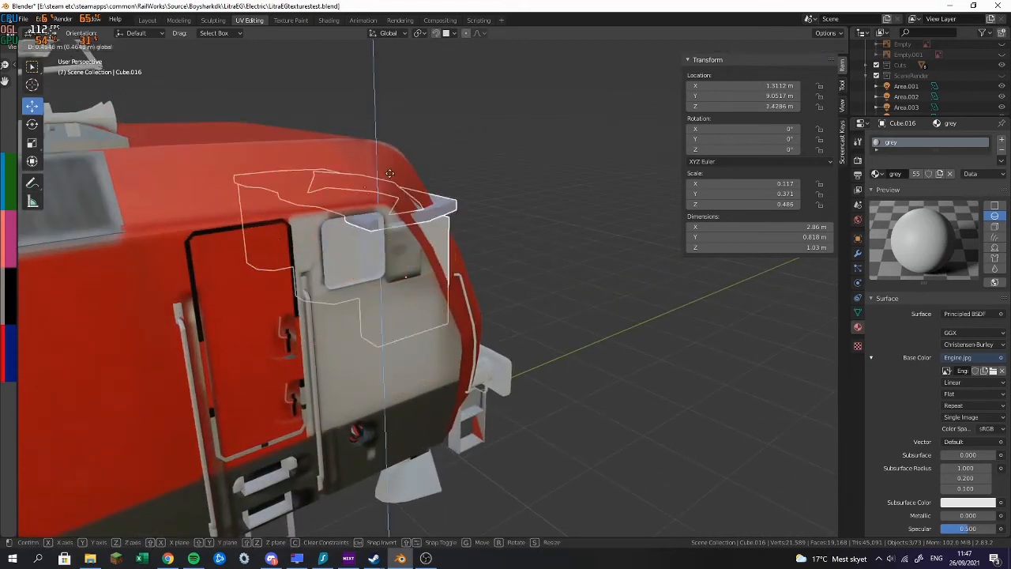
left_click(389, 56)
scroll(418, 373, "up", 6)
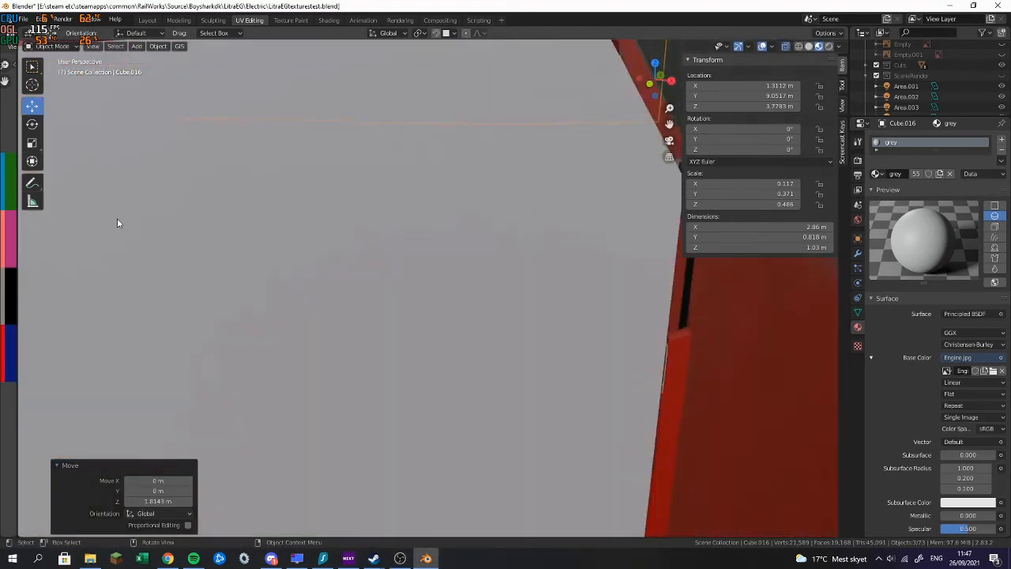
middle_click_drag(119, 223, 229, 276)
scroll(355, 197, "down", 5)
middle_click_drag(392, 247, 721, 143, "shift")
key("ctrl+z")
Duplicate the cab shell and its desk parts in place, and mirror the duplicates with a Y scale of -1
scroll(483, 225, "down", 2)
middle_click_drag(483, 225, 421, 233)
scroll(418, 233, "up", 2)
left_click(94, 217, "shift")
middle_click_drag(319, 222, 487, 226)
key("shift+d")
key("Escape")
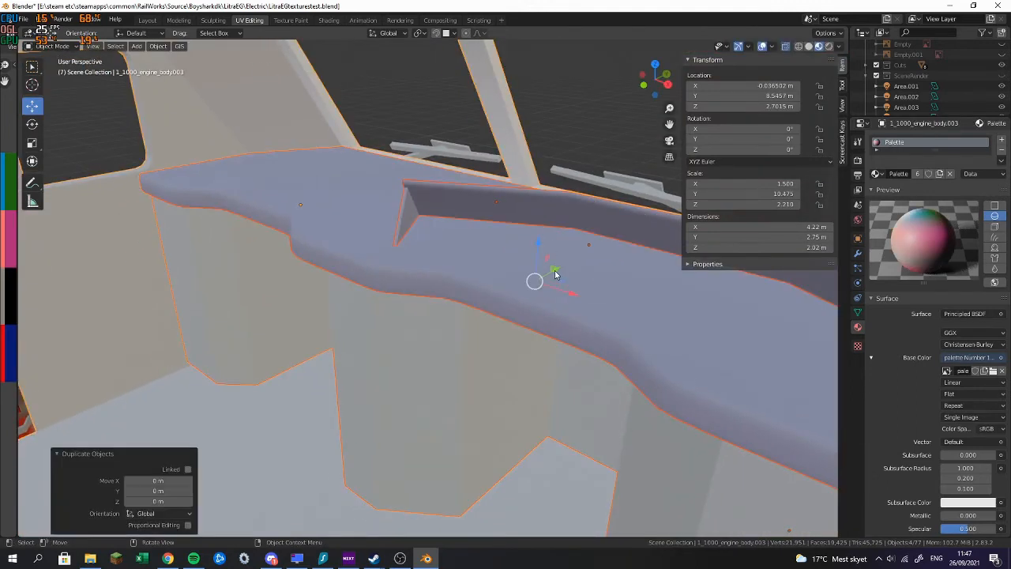
type("s")
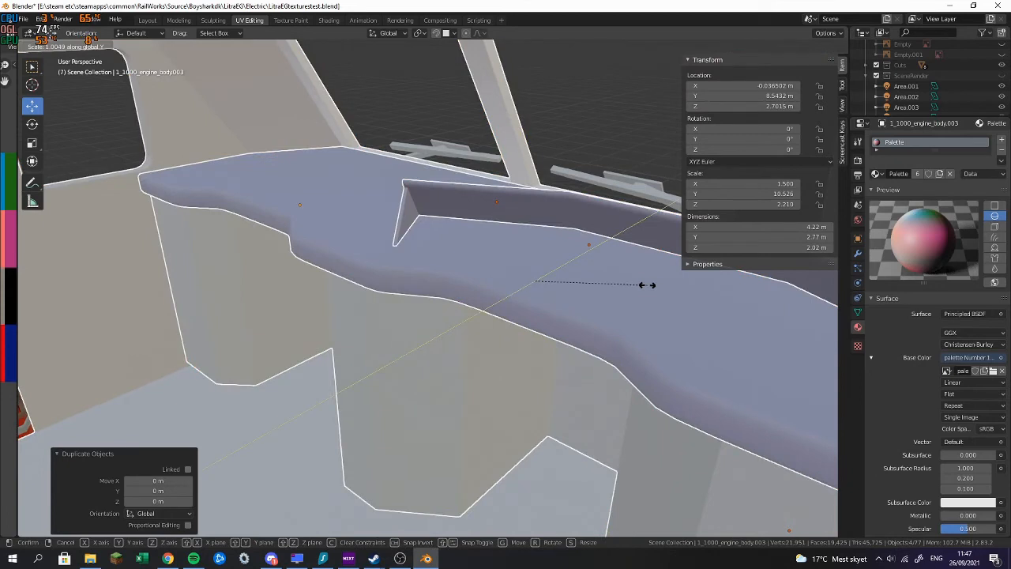
type("y-1")
key("Return")
Set the mirrored cab shell's Y location to -9.569 m and reverse the Y location of the mirrored desk top
scroll(501, 248, "down", 8)
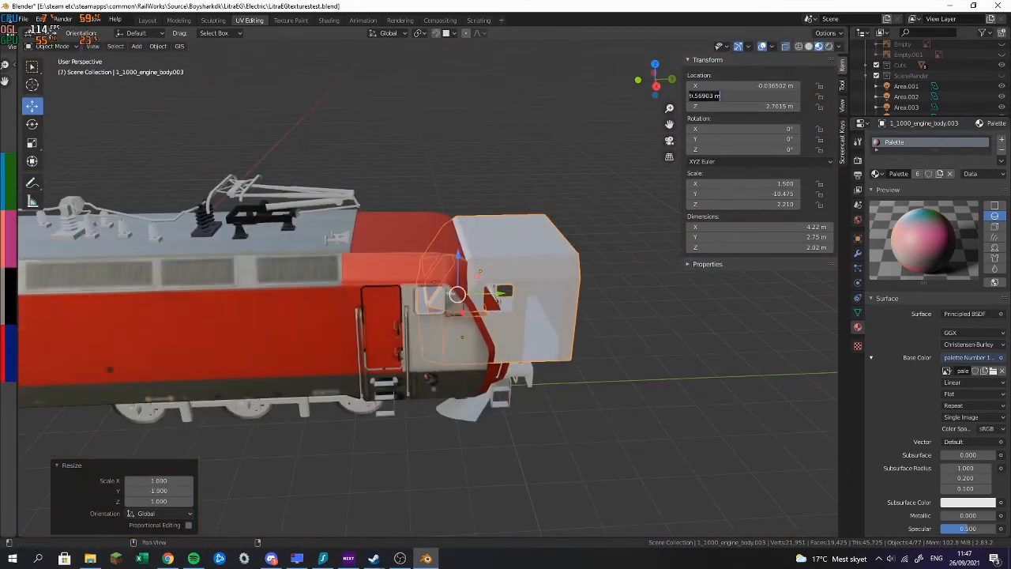
type("-")
key("Return")
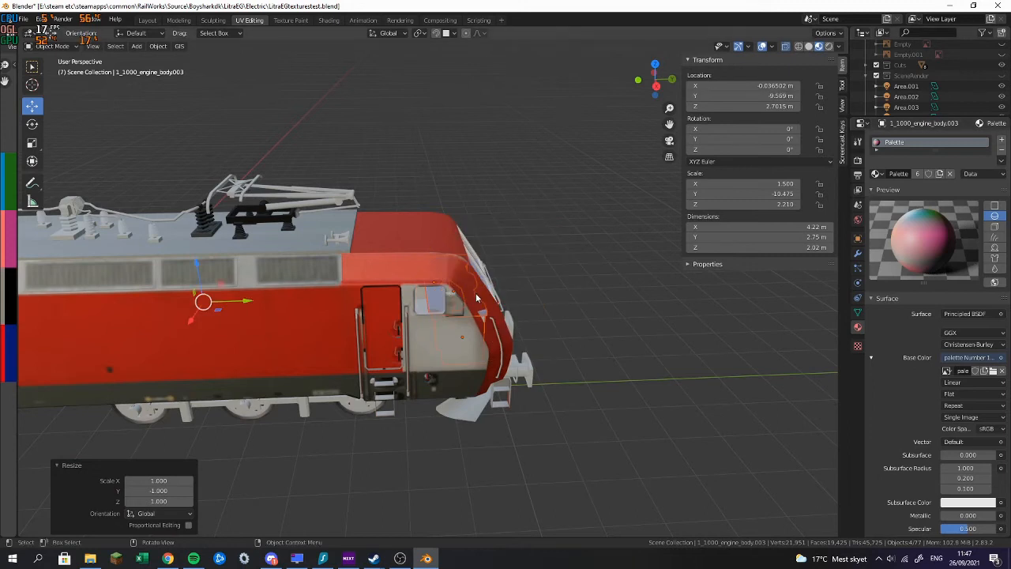
left_click(440, 299)
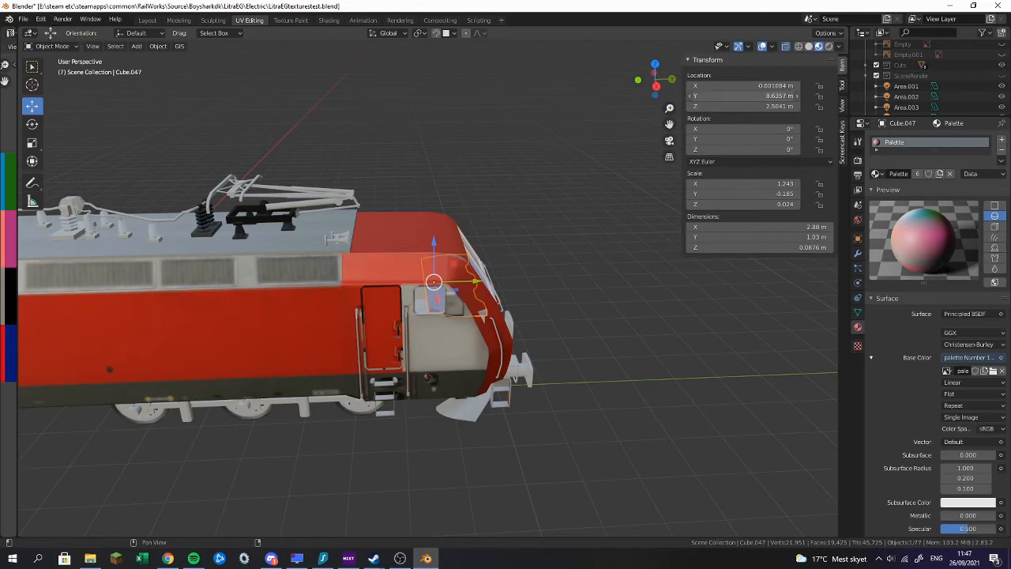
Pick out the mirrored desk base among the overlapping cab parts and reverse its Y location
scroll(449, 314, "up", 3)
left_click(439, 304)
left_click(439, 304)
left_click(439, 304)
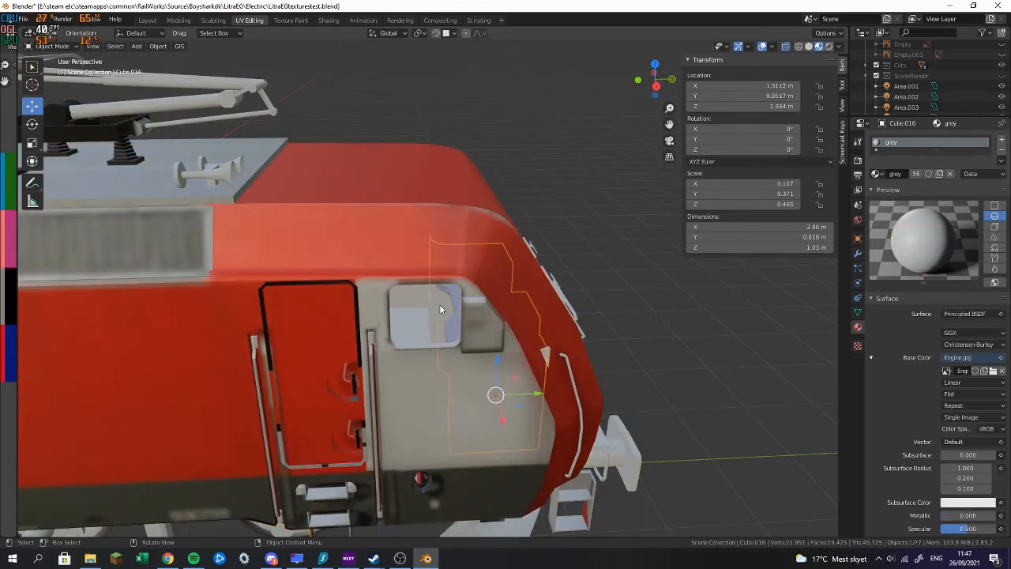
left_click(440, 304)
middle_click_drag(441, 303, 565, 371)
left_click(564, 375)
left_click(563, 402)
left_click(562, 408)
left_click(562, 408)
left_click(562, 408)
middle_click_drag(562, 409, 563, 189)
scroll(347, 291, "up", 6)
scroll(521, 243, "down", 4)
middle_click_drag(521, 243, 535, 255)
scroll(534, 254, "up", 3)
left_click(535, 254)
scroll(595, 250, "down", 5)
middle_click_drag(595, 250, 460, 263)
scroll(462, 269, "down", 5)
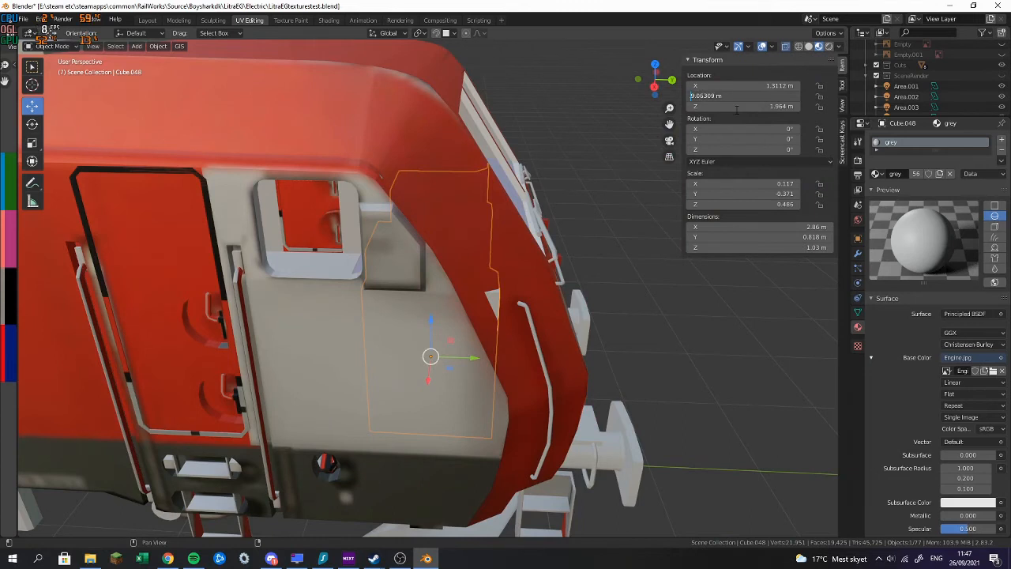
scroll(262, 239, "down", 10)
Set the origin of the mirrored cab shell at the opposite end to its geometry, using the median center
middle_click_drag(262, 239, 585, 256, "shift")
scroll(506, 240, "up", 5)
middle_click_drag(585, 256, 720, 275, "shift")
middle_click_drag(640, 295, 327, 258)
scroll(612, 294, "down", 2)
left_click(498, 267)
mouse_move(503, 269)
middle_mouse_down()
mouse_move(521, 271)
mouse_move(500, 264)
mouse_move(511, 271)
middle_mouse_up()
scroll(517, 268, "down", 2)
middle_click_drag(162, 176, 359, 326)
scroll(372, 269, "up", 2)
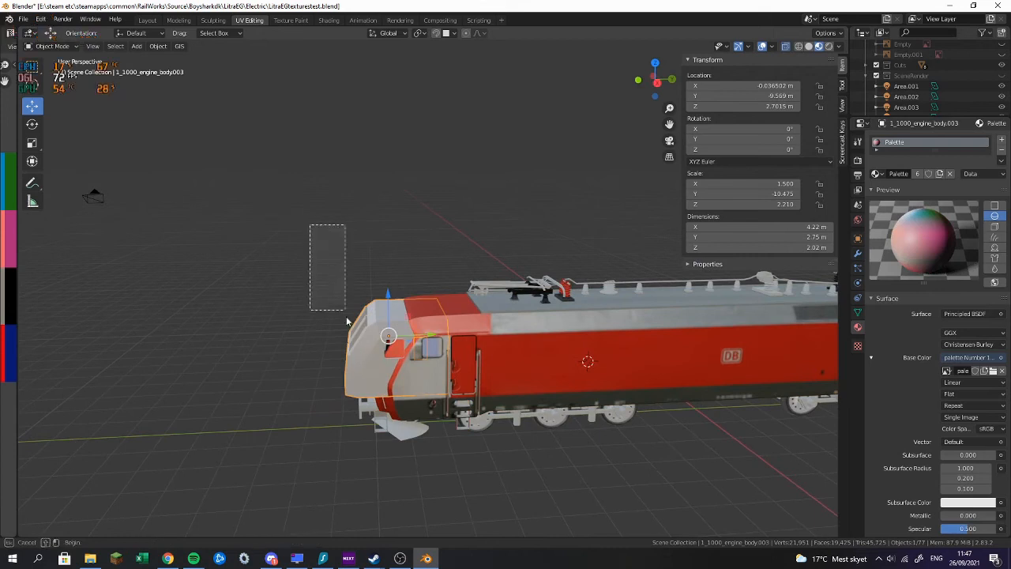
left_click_drag(347, 320, 348, 322)
middle_click_drag(348, 321, 316, 155, "shift")
scroll(365, 95, "up", 5)
middle_click_drag(365, 95, 464, 285, "shift")
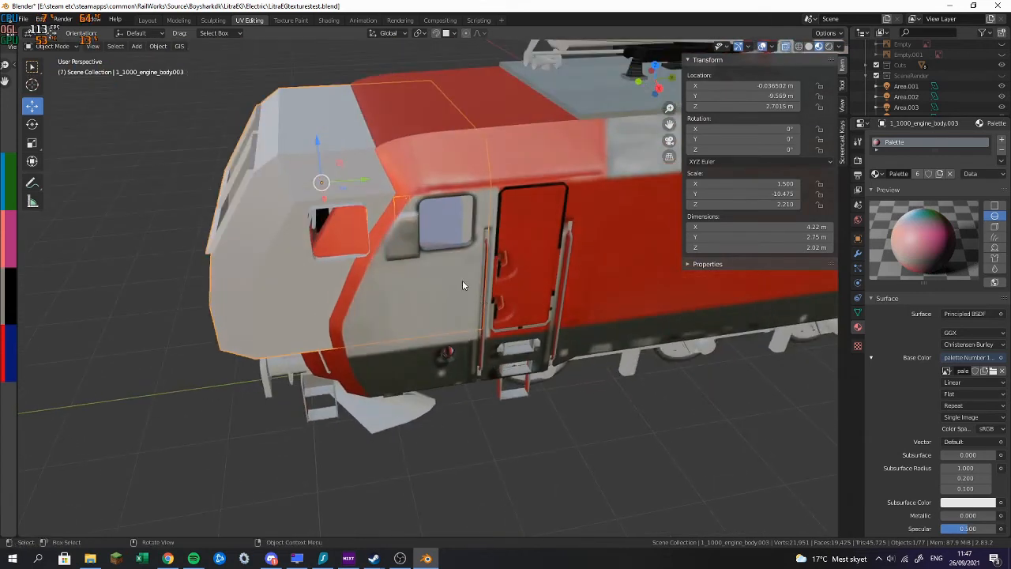
right_click(359, 225)
left_click(398, 263)
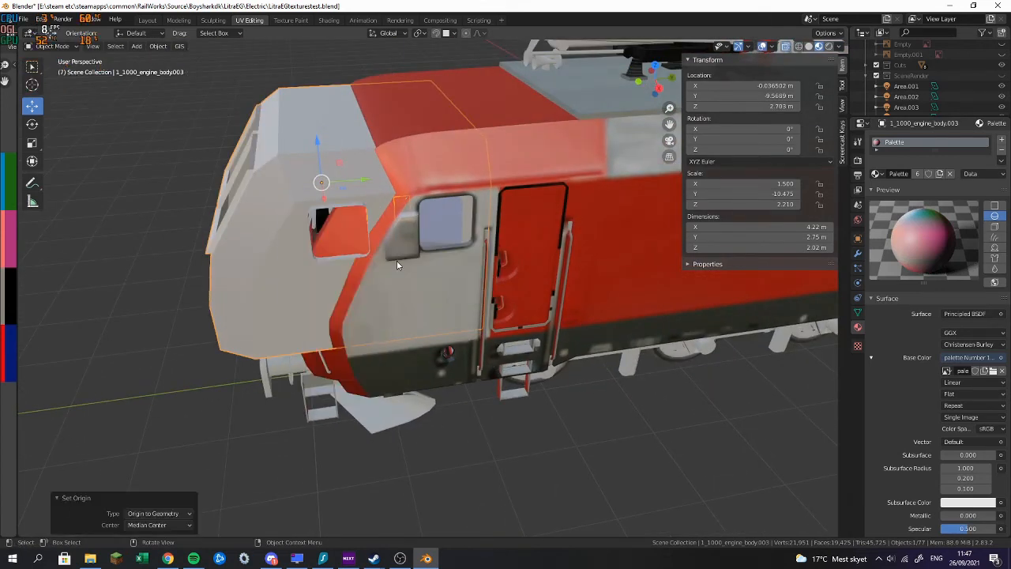
Undo the origin change, the relocations, the mirroring and the duplication of the cab interior parts
middle_click_drag(398, 251, 573, 348)
scroll(517, 294, "up", 6)
left_click(573, 348)
scroll(573, 347, "down", 6)
key("ctrl+z")
scroll(563, 313, "down", 6)
left_click(584, 297)
middle_click_drag(604, 293, 429, 286)
left_click(621, 288)
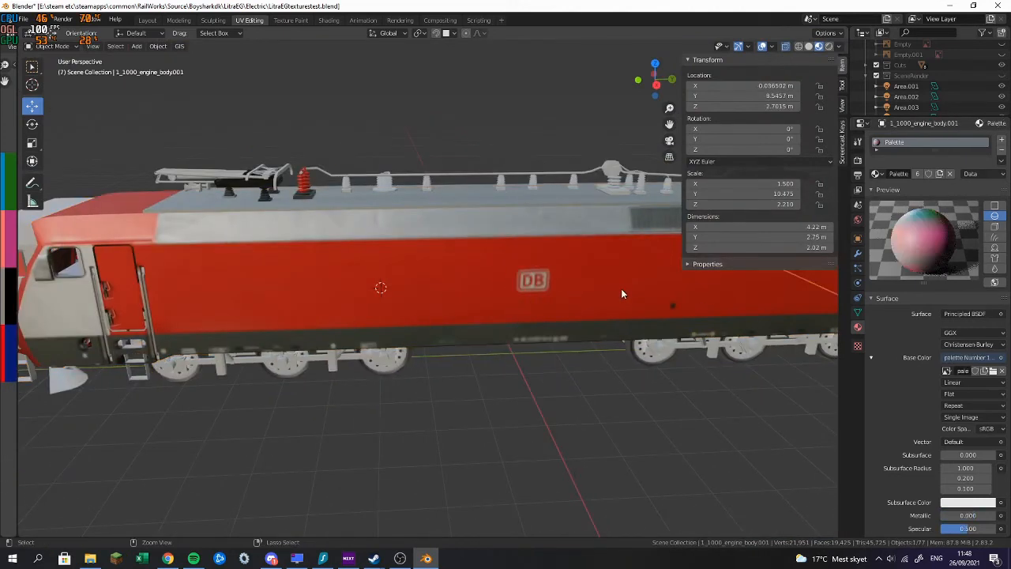
scroll(621, 288, "down", 3)
left_click(622, 289)
left_click(632, 292)
left_click(640, 293)
left_click(648, 298)
left_click(654, 298)
left_click(658, 298)
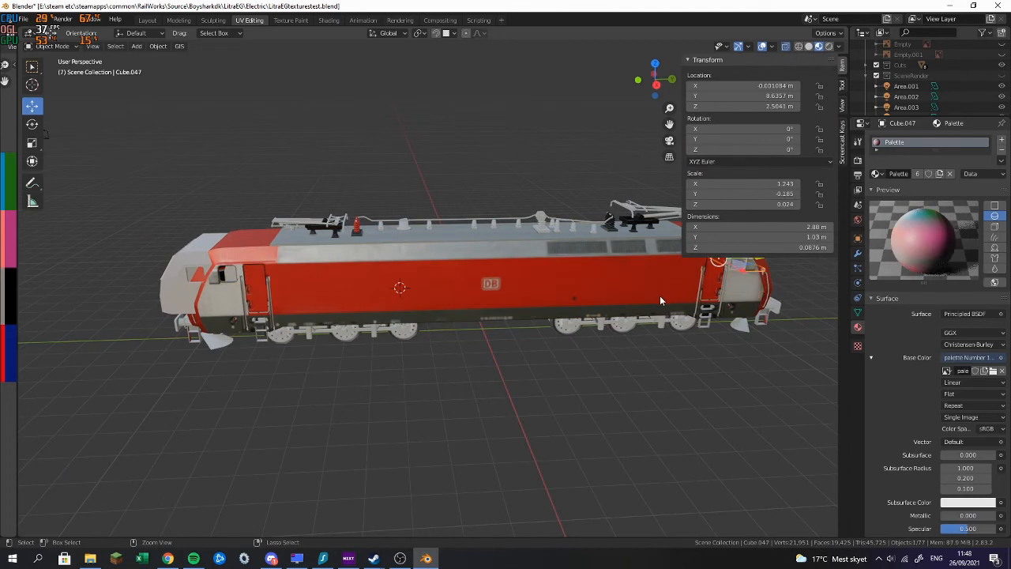
left_click(659, 296)
Duplicate the four cab interior parts, move the copies about 15.4 m in negative Y and mirror them along Y
middle_click_drag(527, 295, 659, 299)
right_click(562, 257)
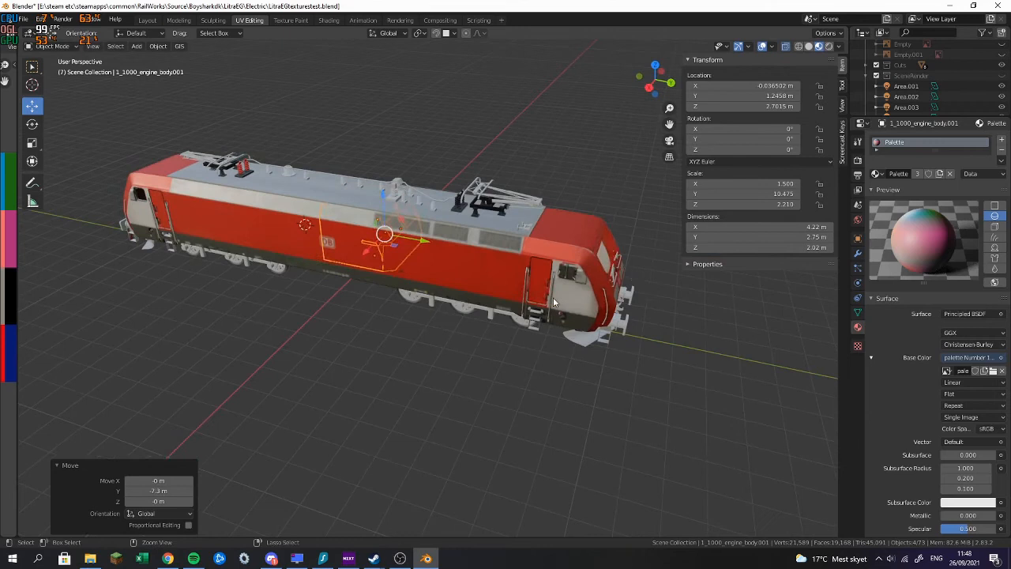
key("g")
key("y")
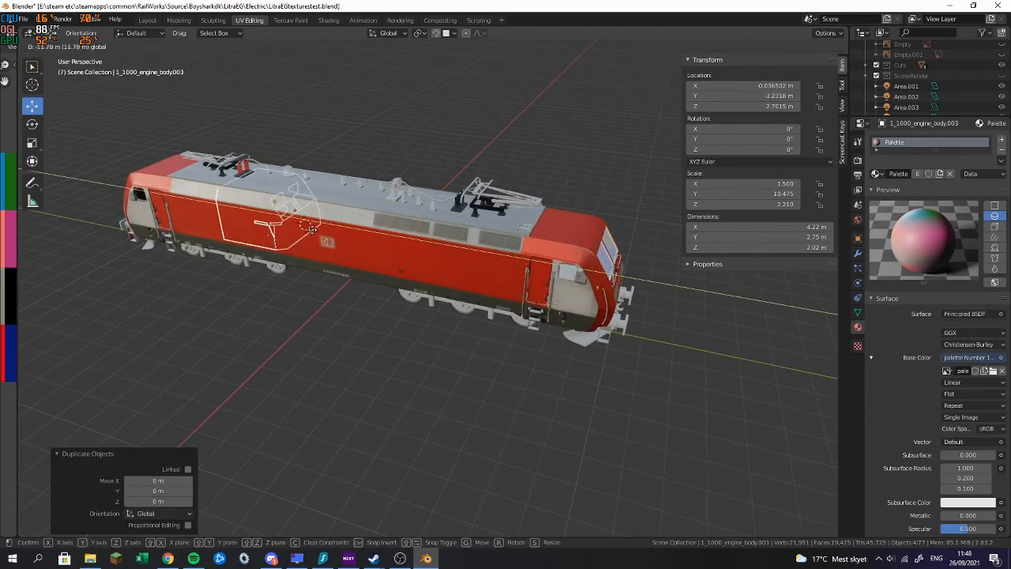
scroll(232, 219, "up", 3)
middle_click_drag(232, 219, 348, 546)
middle_click_drag(459, 355, 490, 379)
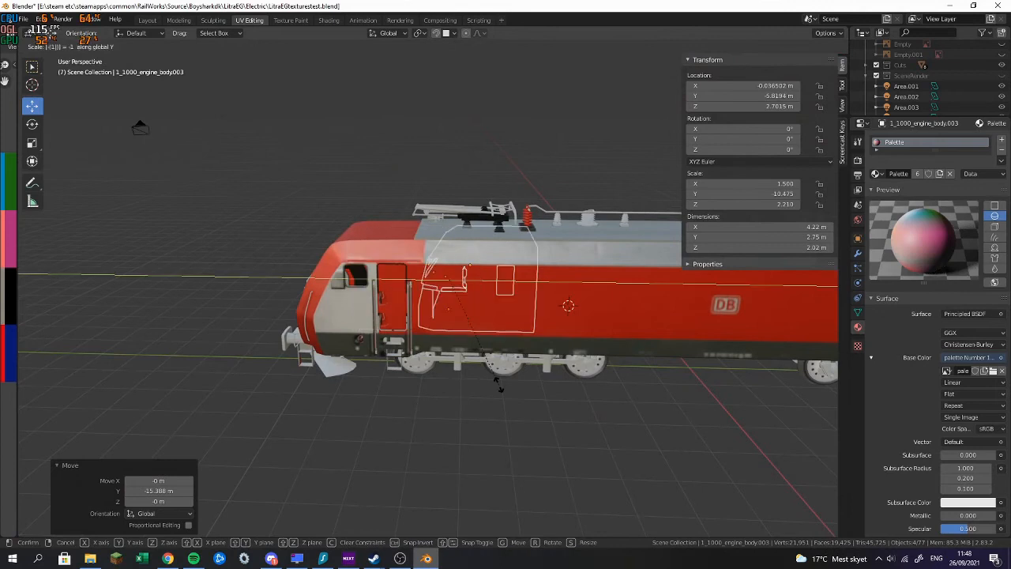
Fit the mirrored interior parts into the opposite cab, with the shell at about -8.571 m in Y
left_click(373, 294)
scroll(392, 289, "up", 10)
key("g")
key("y")
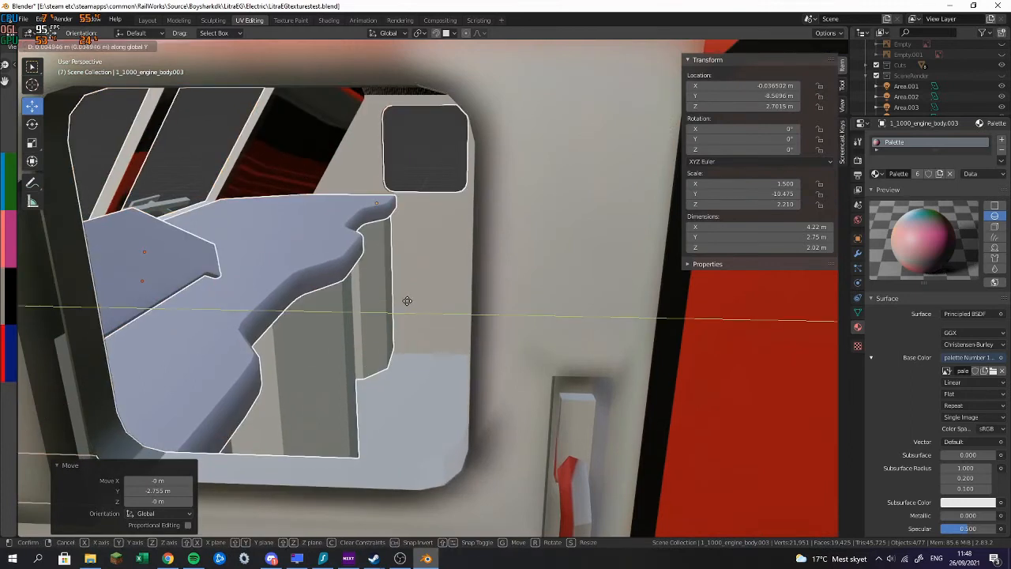
left_click(408, 300)
middle_click_drag(408, 299, 643, 327)
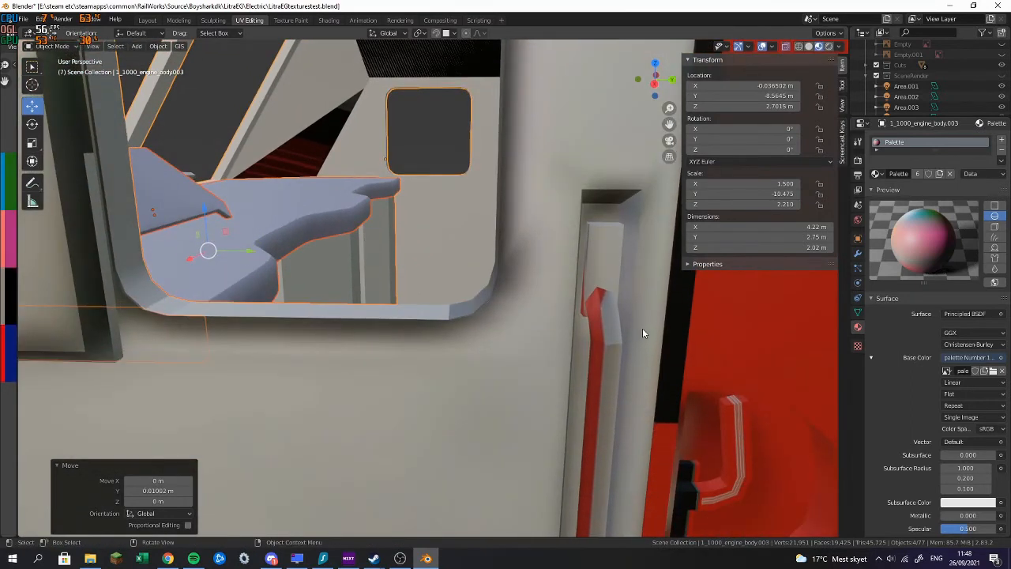
key("g")
left_click(640, 329)
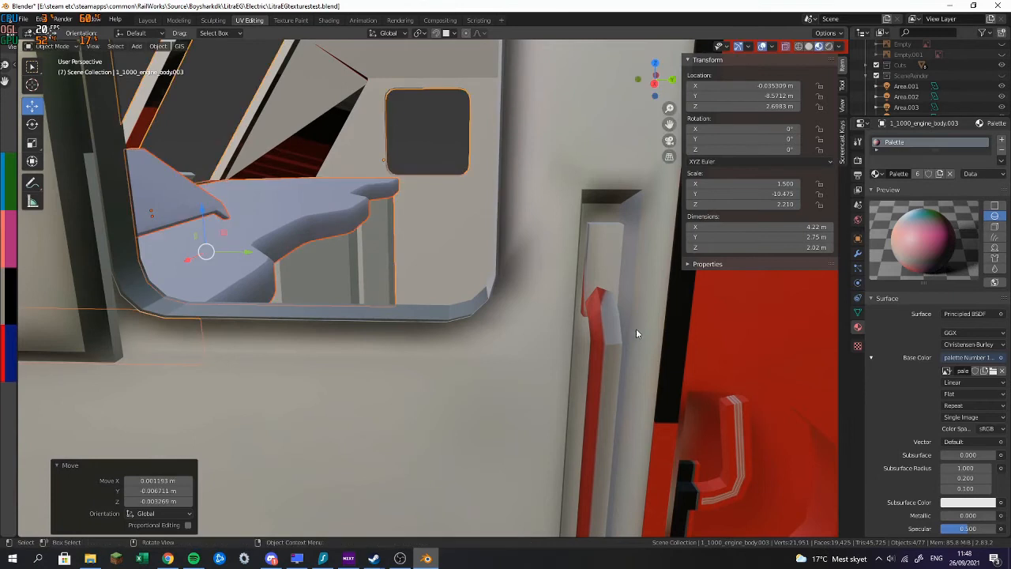
Nudge the mirrored interior parts about 0.002 m along Y to align them behind the windscreen
scroll(636, 329, "down", 7)
middle_click_drag(602, 324, 455, 338)
scroll(454, 338, "up", 8)
scroll(455, 338, "down", 4)
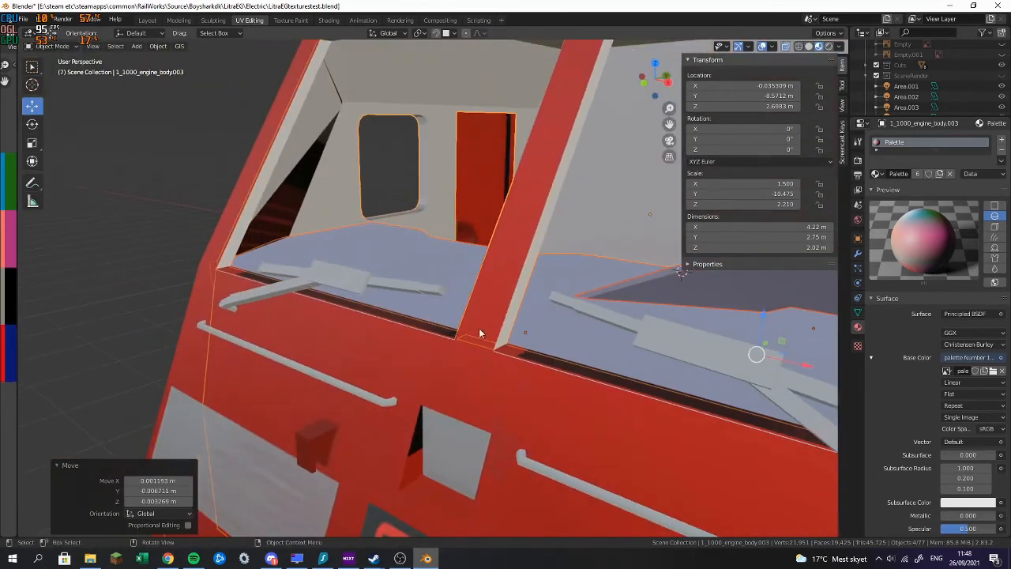
scroll(466, 284, "up", 4)
scroll(460, 274, "down", 1)
key("g")
key("y")
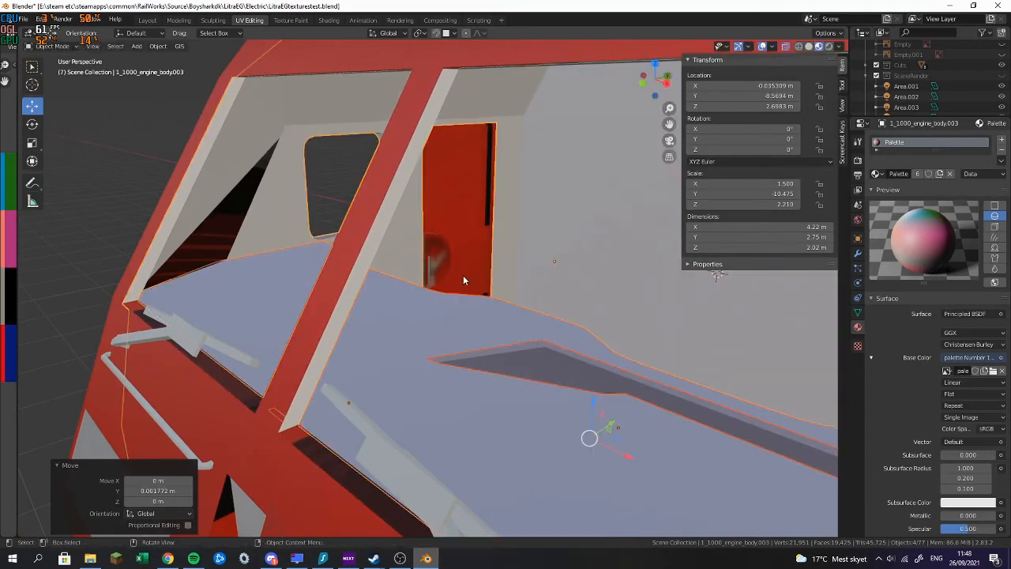
left_click(486, 272)
Examine the overlapping cab shell meshes around the mirrored cab's windows in Edit Mode
middle_click_drag(486, 272, 186, 233)
left_click(186, 237)
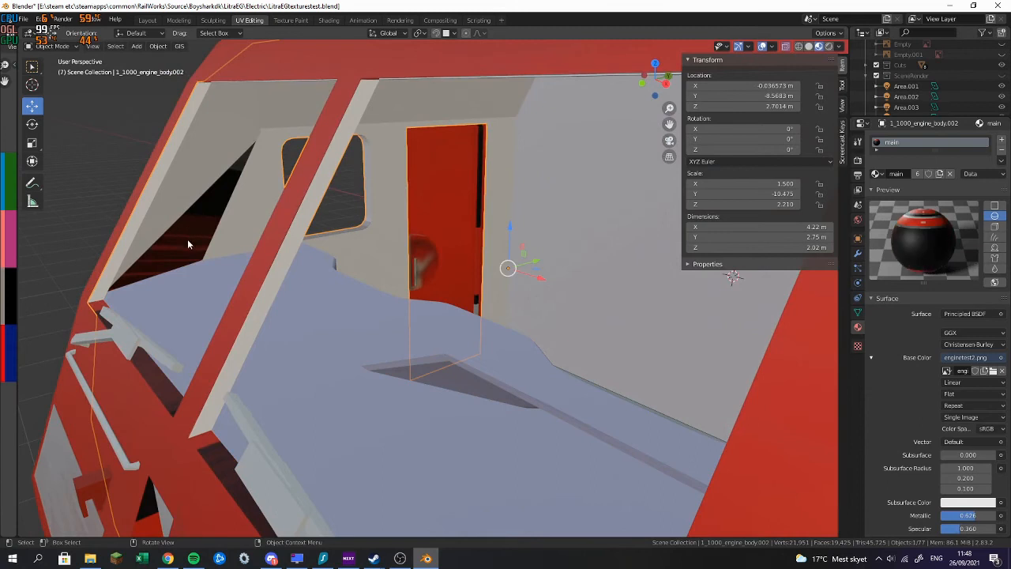
key("Tab")
key("KP_Decimal")
key("Tab")
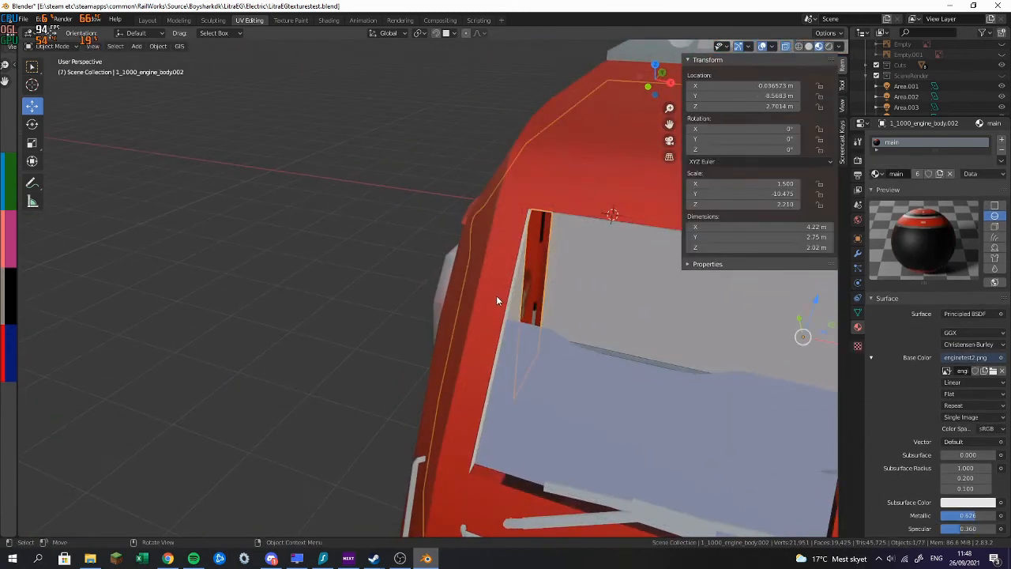
left_click(496, 296)
key("Tab")
middle_click_drag(496, 297, 467, 289)
left_click(237, 200)
middle_click_drag(237, 200, 284, 226)
key("Tab")
left_click(254, 269)
middle_click_drag(254, 269, 288, 278)
middle_click_drag(553, 298, 498, 324)
scroll(609, 362, "down", 6)
key("Tab")
scroll(498, 324, "up", 5)
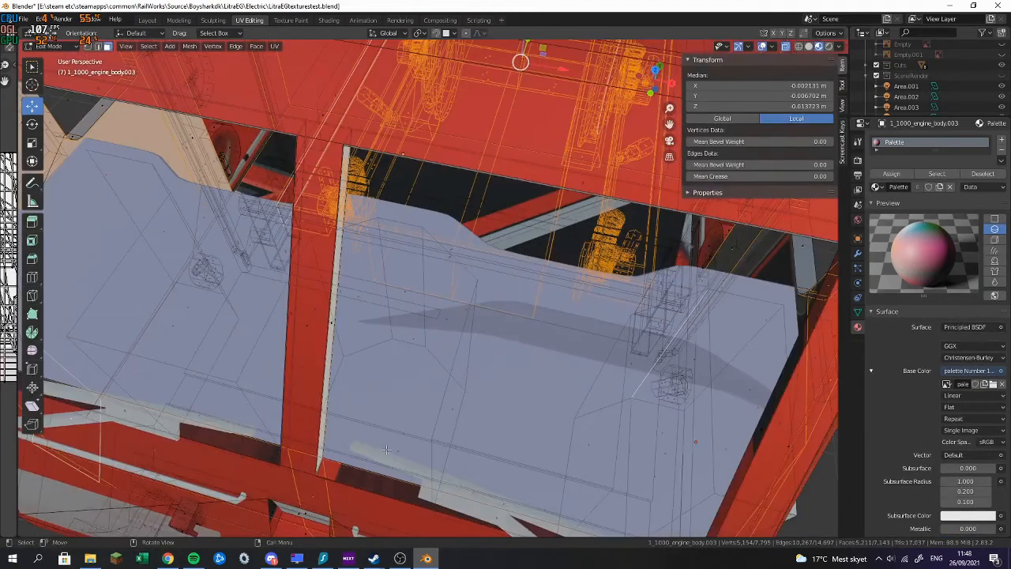
Try selecting the cab shell faces around the front corner beside the side window, and undo the last selection
left_click(496, 513)
scroll(496, 512, "down", 4)
middle_click_drag(496, 513, 308, 212)
scroll(276, 287, "up", 3)
middle_click_drag(334, 78, 419, 218, "shift")
key("KP_3")
scroll(580, 229, "up", 5)
middle_click_drag(150, 119, 508, 234, "shift")
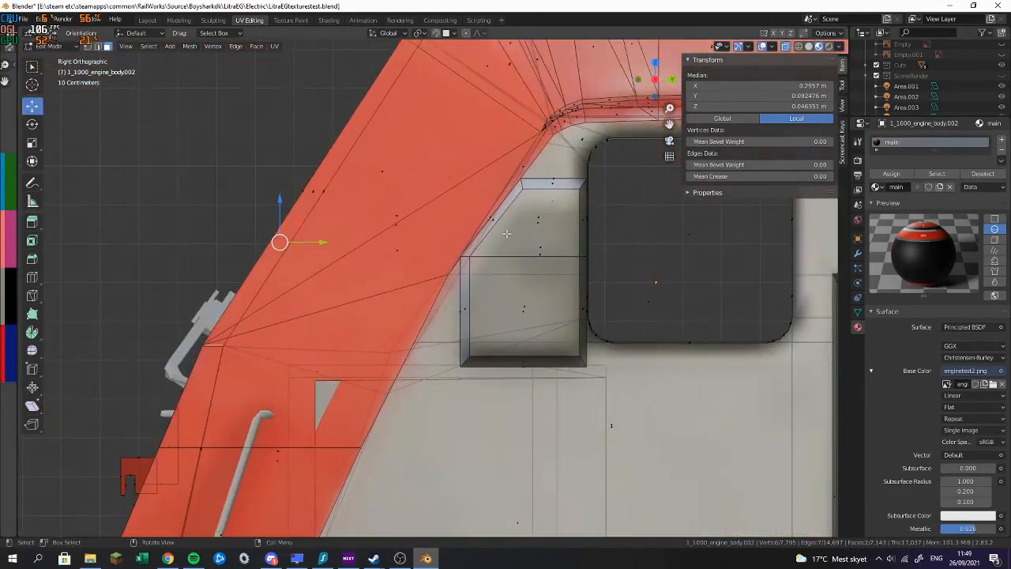
middle_click_drag(237, 219, 319, 266, "shift")
scroll(324, 264, "up", 4)
middle_click_drag(405, 228, 568, 377)
left_click(529, 273, "shift")
left_click(469, 210, "shift")
scroll(557, 192, "down", 1)
key("ctrl+z")
key("Tab")
Enlarge the Outliner and hide the mirrored desk top, Cube.047
scroll(559, 239, "down", 3)
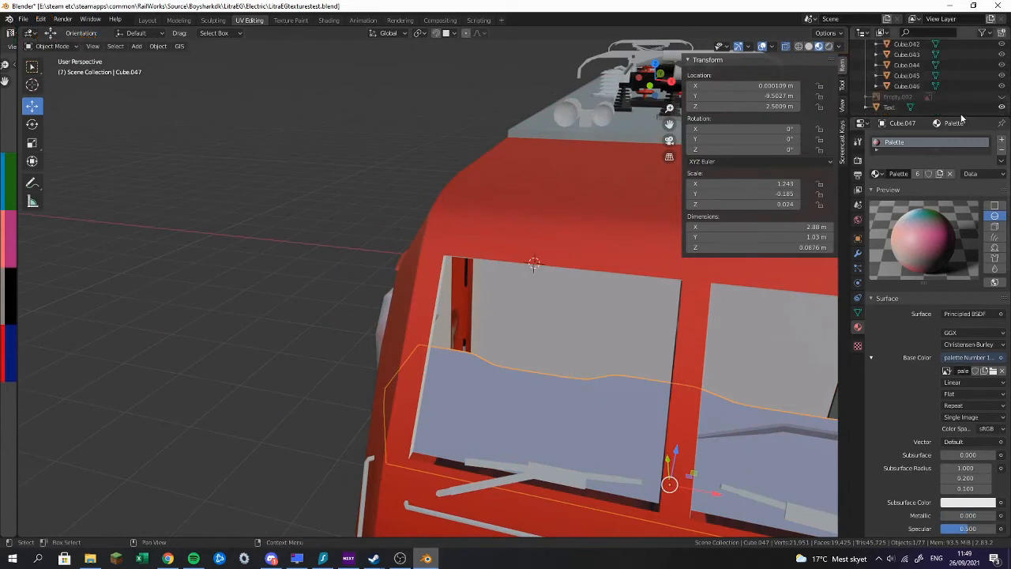
left_click_drag(963, 115, 952, 337)
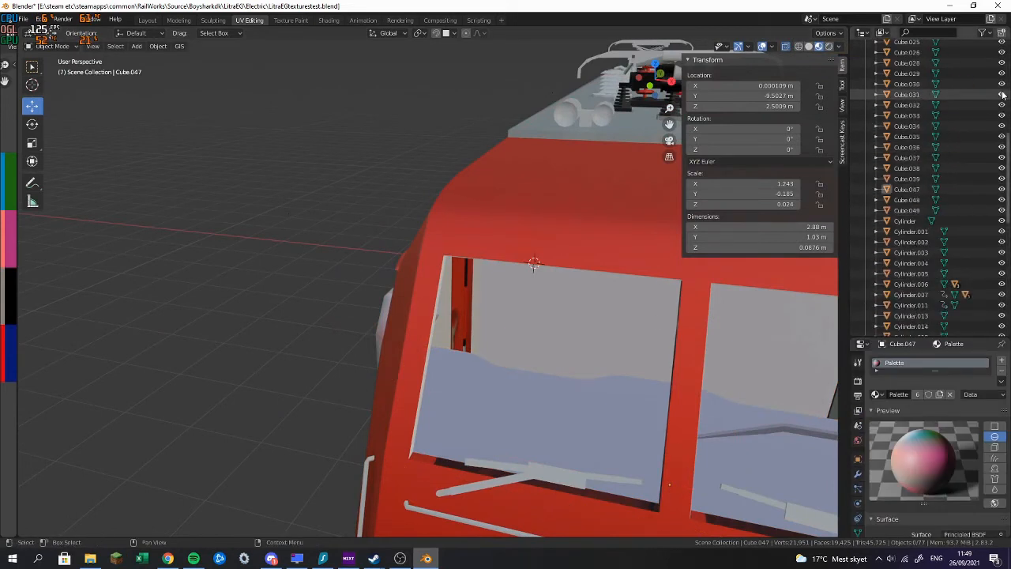
scroll(1002, 108, "up", 4)
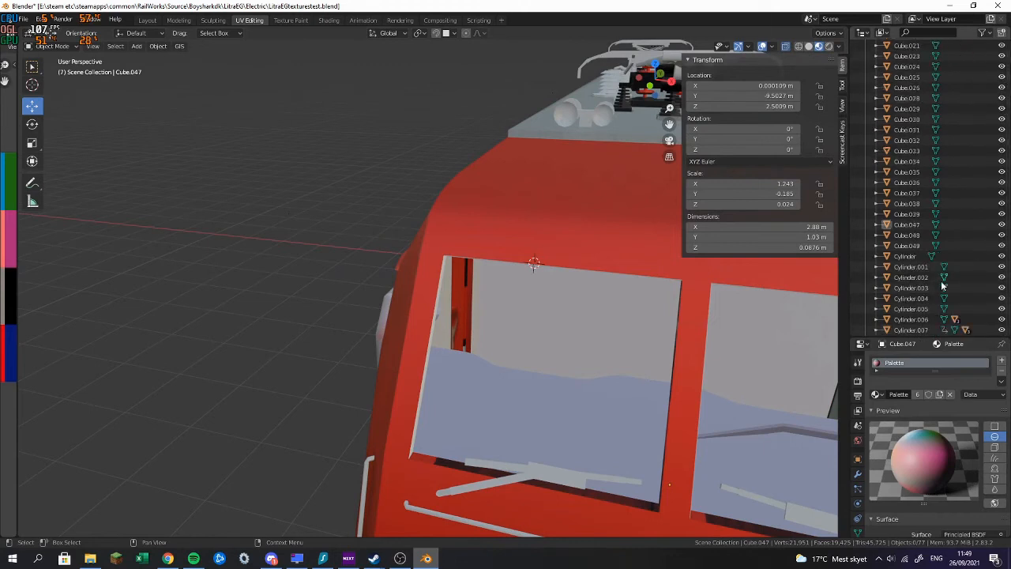
left_click(1002, 140)
scroll(554, 364, "up", 4)
middle_click_drag(554, 364, 560, 230)
scroll(497, 337, "up", 3)
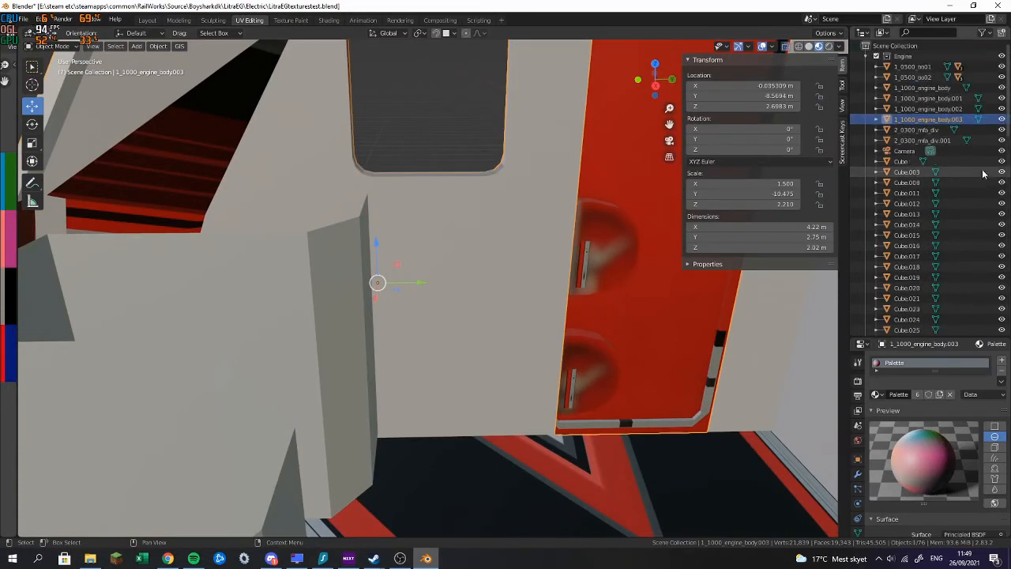
Hide the mirrored cab shell 1_1000_engine_body.003 and the mirrored desk base Cube.048
left_click(1002, 119)
middle_click_drag(442, 221, 336, 295)
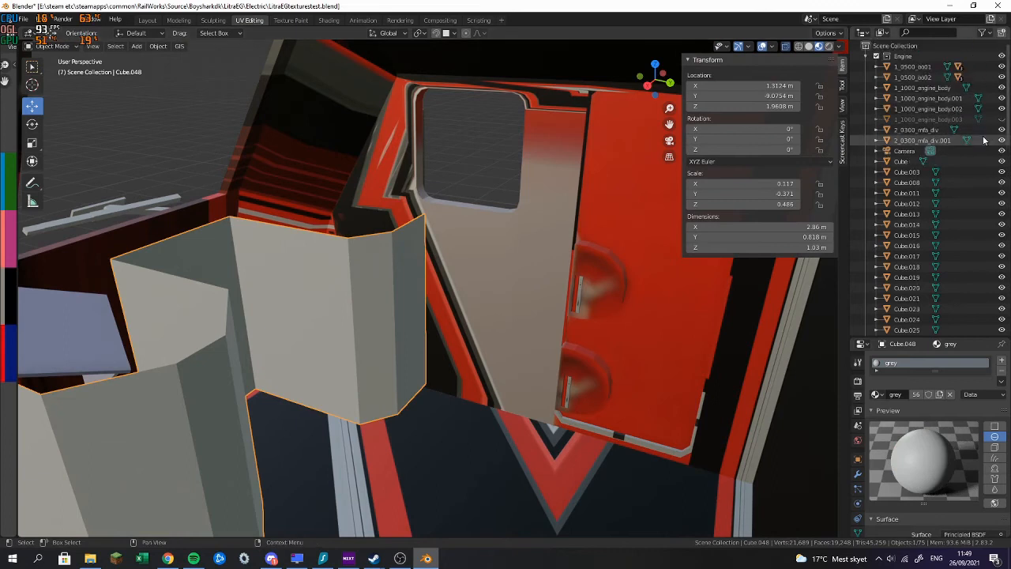
left_click(1003, 299)
scroll(386, 268, "down", 4)
middle_click_drag(387, 268, 220, 263, "shift")
Delete the mirrored cab part Cube.049 that remains beside the hidden desk
scroll(220, 263, "up", 4)
middle_click_drag(373, 298, 436, 220)
scroll(474, 244, "up", 3)
middle_click_drag(479, 246, 725, 243)
left_click(450, 198)
mouse_move(488, 227)
middle_mouse_down()
mouse_move(576, 221)
mouse_move(604, 189)
mouse_move(490, 199)
mouse_move(417, 220)
mouse_move(573, 250)
mouse_move(423, 229)
mouse_move(524, 308)
mouse_move(479, 258)
mouse_move(571, 340)
mouse_move(419, 315)
mouse_move(332, 231)
mouse_move(480, 237)
middle_mouse_up()
key("Delete")
Edit the mesh of cab shell 1_1000_engine_body.002 and start selecting its inner faces around the windscreen
left_click(510, 249)
key("Tab")
left_click(484, 142, "shift")
middle_click_drag(481, 140, 542, 171)
middle_click_drag(393, 144, 448, 231, "shift")
middle_click_drag(388, 292, 227, 276)
middle_click_drag(778, 273, 651, 259)
middle_click_drag(174, 237, 292, 246)
middle_click_drag(292, 247, 468, 189, "shift")
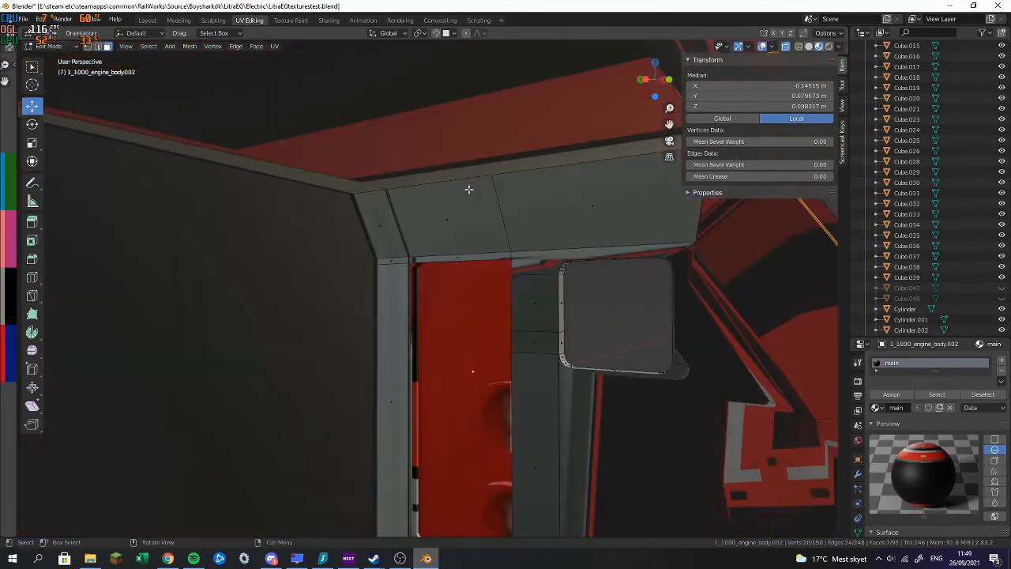
Add the sloping ceiling faces above the door and side window to the cab shell's face selection
left_click(551, 207, "shift")
middle_click_drag(550, 207, 632, 209)
left_click(572, 207, "shift")
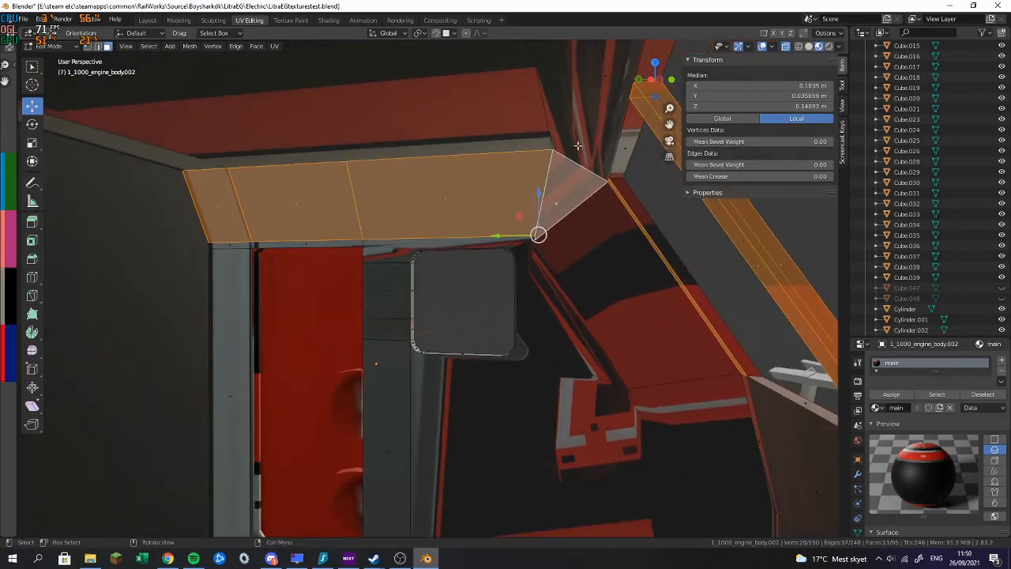
middle_click_drag(577, 146, 592, 125)
left_click(541, 174, "shift")
left_click(551, 239, "shift")
middle_click_drag(551, 240, 653, 213)
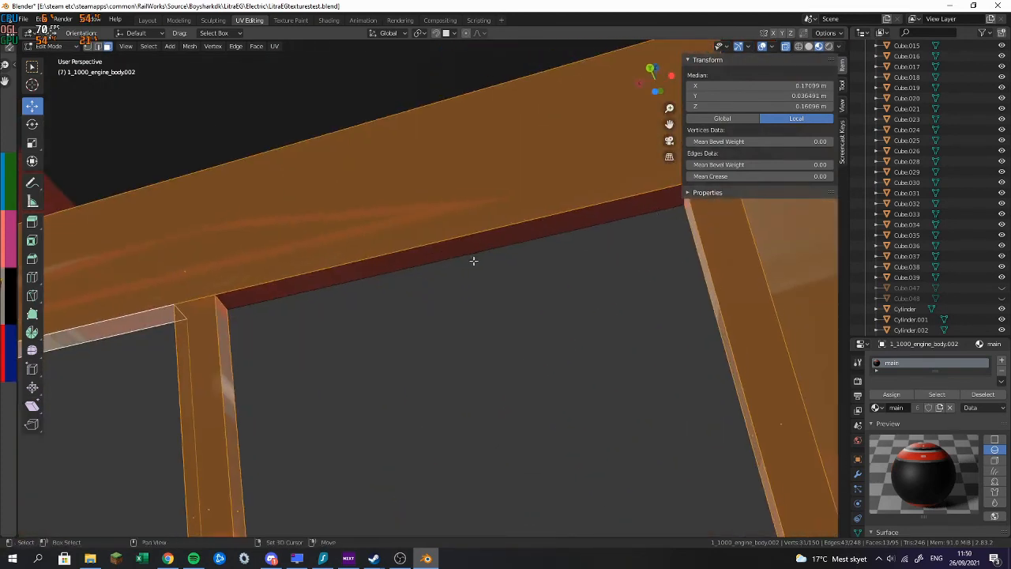
Add the slanted corner face beside the windscreen and the wall faces around the side window to the selection
middle_click_drag(412, 258, 503, 307)
left_click(509, 406, "shift")
middle_click_drag(512, 474, 530, 389, "shift")
left_click(492, 252, "shift")
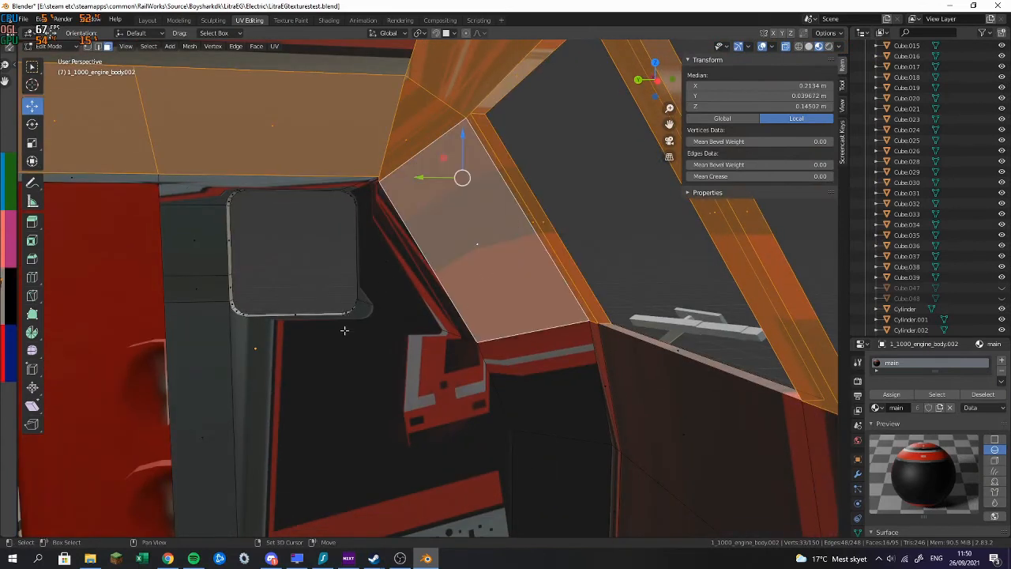
left_click_drag(221, 174, 388, 346, "shift")
left_click_drag(156, 196, 214, 521, "shift")
left_click_drag(271, 330, 433, 484, "shift")
middle_click_drag(431, 185, 458, 90)
Extend the face selection to the front wall below the windscreen
left_click_drag(543, 242, 711, 267, "shift")
middle_click_drag(576, 332, 687, 356)
middle_click_drag(687, 356, 313, 250, "shift")
left_click_drag(238, 277, 506, 348, "shift")
middle_click_drag(522, 313, 426, 219)
left_click_drag(427, 219, 562, 343, "shift")
middle_click_drag(564, 345, 451, 273)
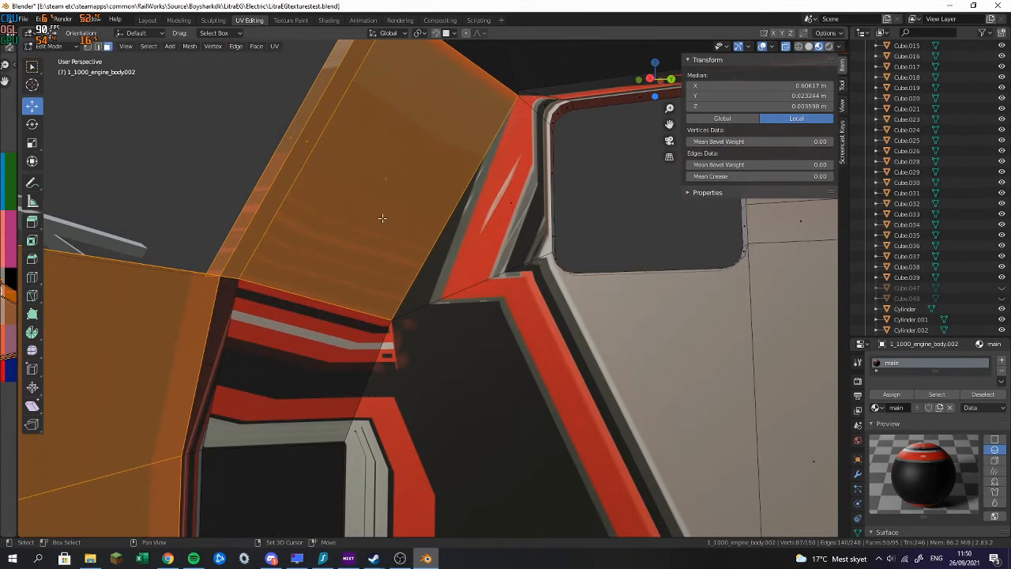
Add the opposite side's corner, window and lower wall faces to the cab shell's face selection
left_click_drag(430, 159, 493, 262, "shift")
left_click_drag(258, 245, 319, 400, "shift")
left_click_drag(433, 486, 440, 490, "shift")
middle_click_drag(491, 406, 479, 428)
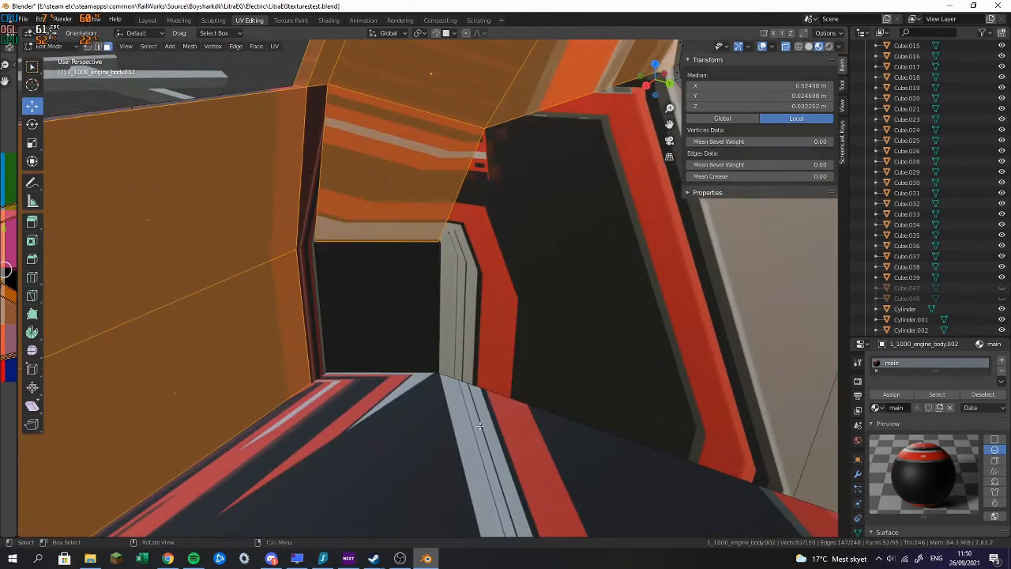
left_click_drag(281, 275, 474, 356, "shift")
middle_click_drag(538, 227, 575, 194)
left_click_drag(447, 66, 652, 352, "shift")
middle_click_drag(602, 287, 619, 288)
left_click_drag(524, 142, 667, 440, "shift")
middle_click_drag(522, 294, 625, 289)
middle_click_drag(381, 294, 416, 324)
Leave mesh editing and delete the cab shell 1_1000_engine_body.002
scroll(402, 175, "down", 5)
key("Tab")
left_click_drag(446, 245, 447, 113)
middle_click_drag(447, 113, 508, 186)
key("Delete")
Unhide the mirrored desk base Cube.048 and desk top Cube.047, and select the desk top for a closer check
scroll(448, 414, "up", 3)
scroll(448, 414, "up", 3)
middle_click_drag(390, 361, 811, 234)
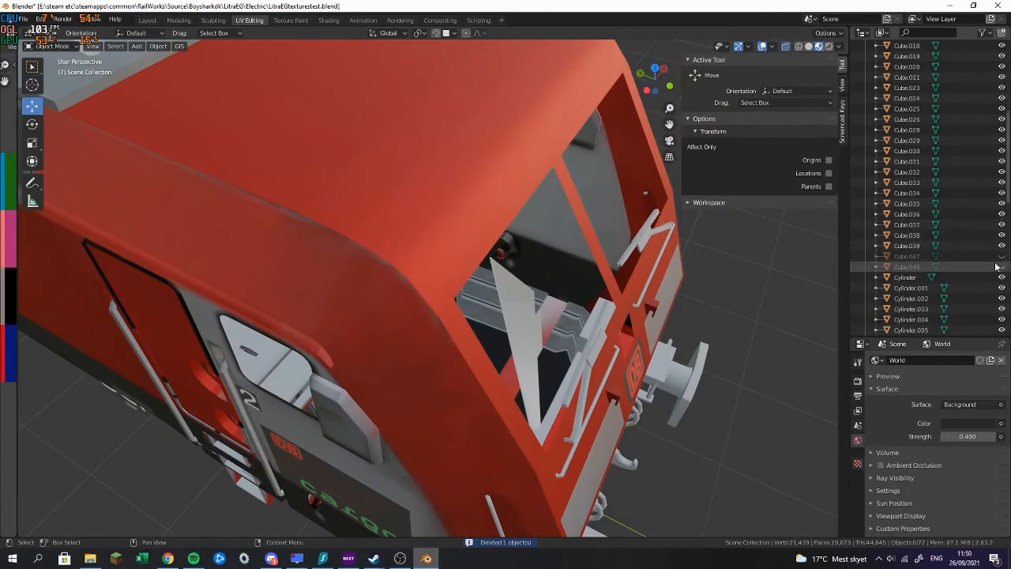
left_click(1000, 266)
left_click(1001, 257)
middle_click_drag(626, 278, 598, 241)
left_click(537, 281)
middle_click_drag(536, 280, 478, 215)
scroll(976, 200, "up", 3)
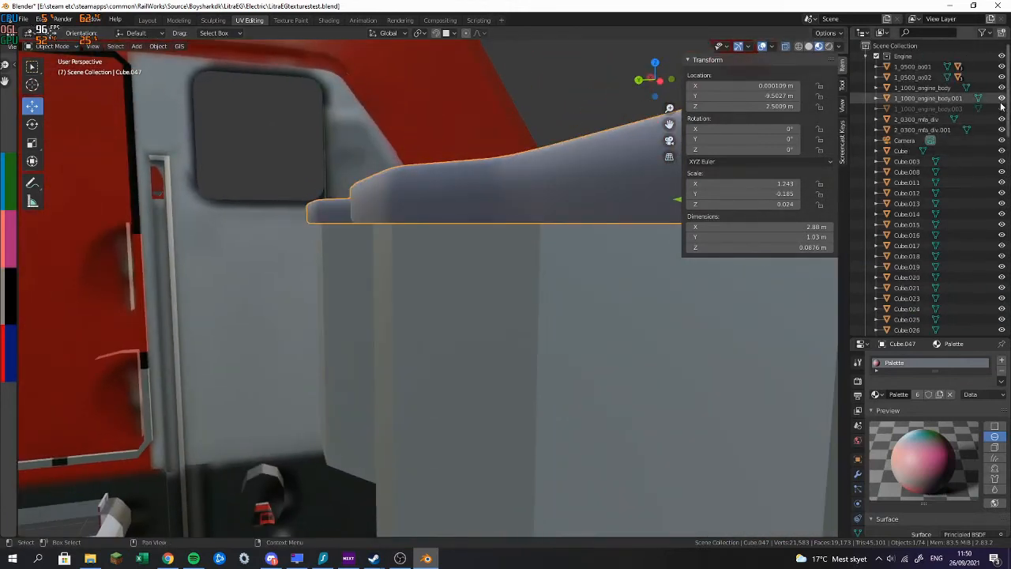
Unhide the mirrored cab shell 1_1000_engine_body.003 and save the file
left_click(1002, 108)
middle_click_drag(355, 237, 422, 327)
middle_click_drag(459, 330, 369, 236)
scroll(369, 235, "down", 10)
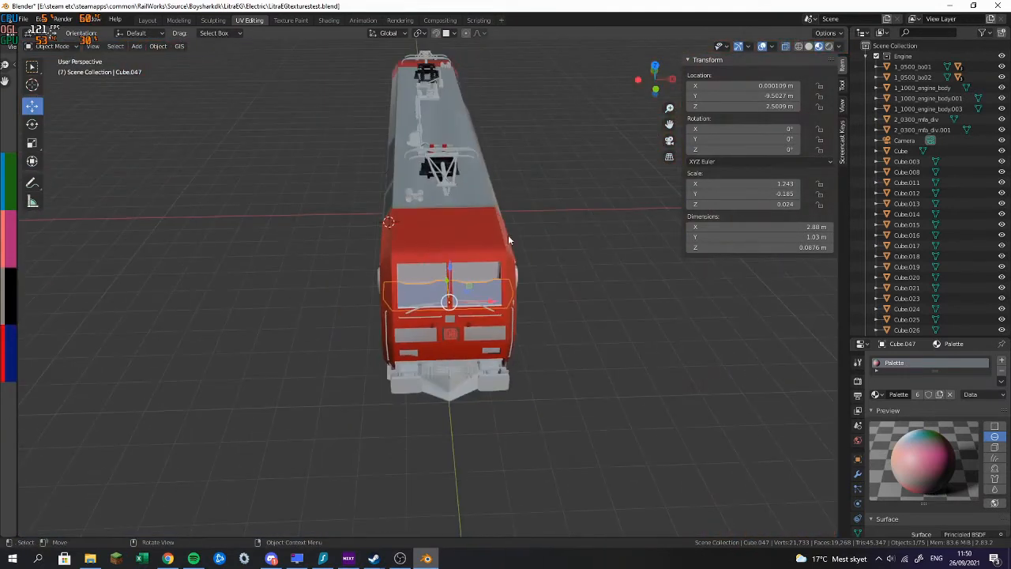
middle_click_drag(508, 235, 557, 204)
key("ctrl+s")
middle_click_drag(621, 209, 732, 292)
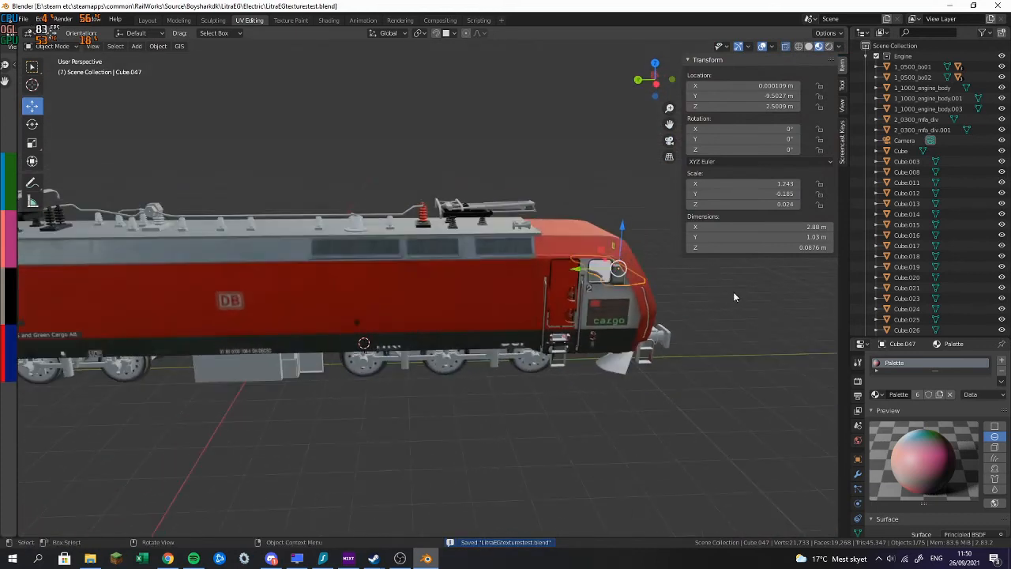
Select the locomotive body and set its main material's IGS shader to TrainBasicObjectDiffuse.fx
left_click(446, 275)
middle_click_drag(433, 229, 347, 237)
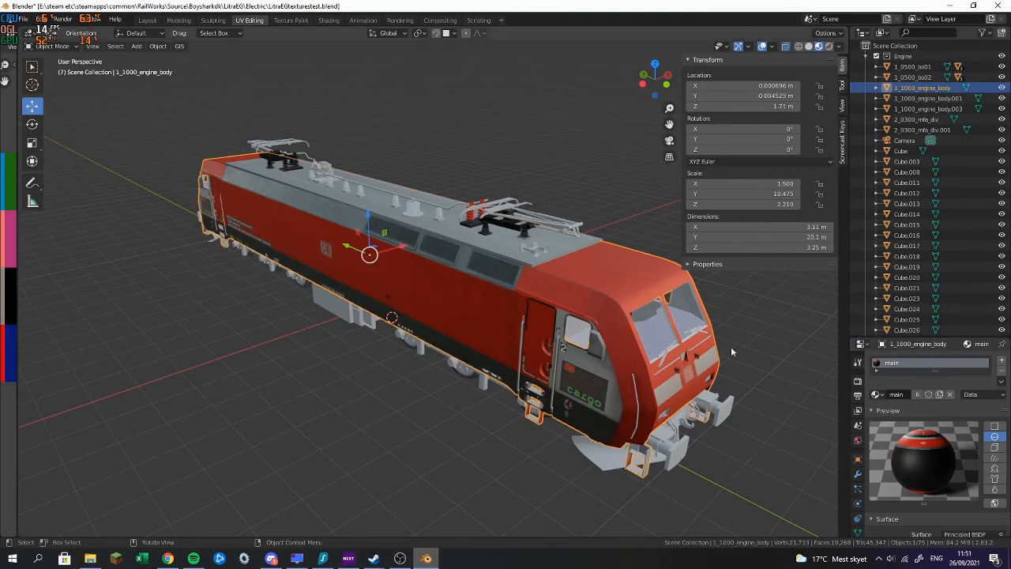
scroll(944, 411, "down", 7)
left_click_drag(957, 339, 974, 129)
scroll(925, 383, "down", 4)
scroll(926, 382, "down", 6)
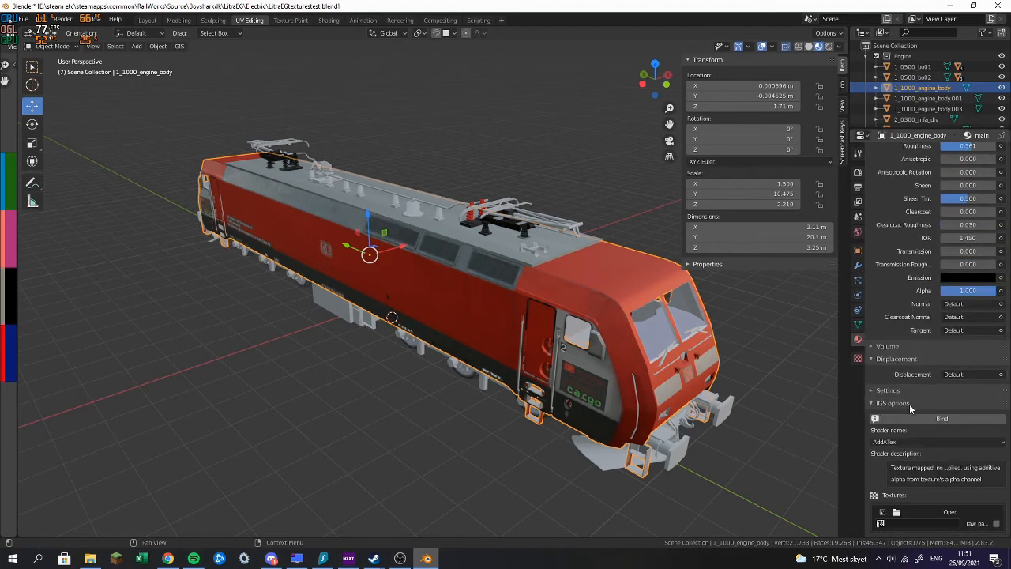
scroll(903, 406, "down", 2)
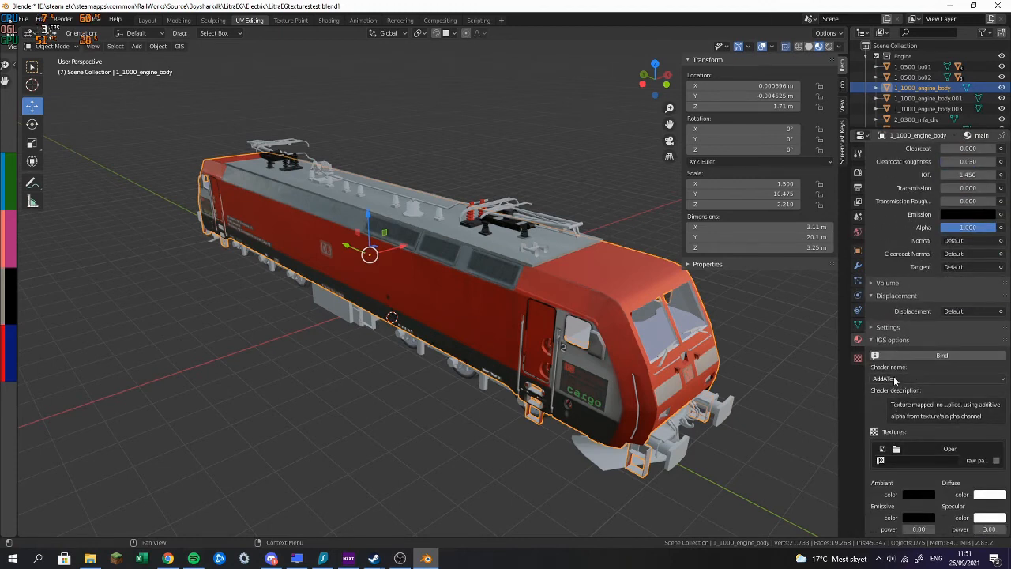
left_click(895, 378)
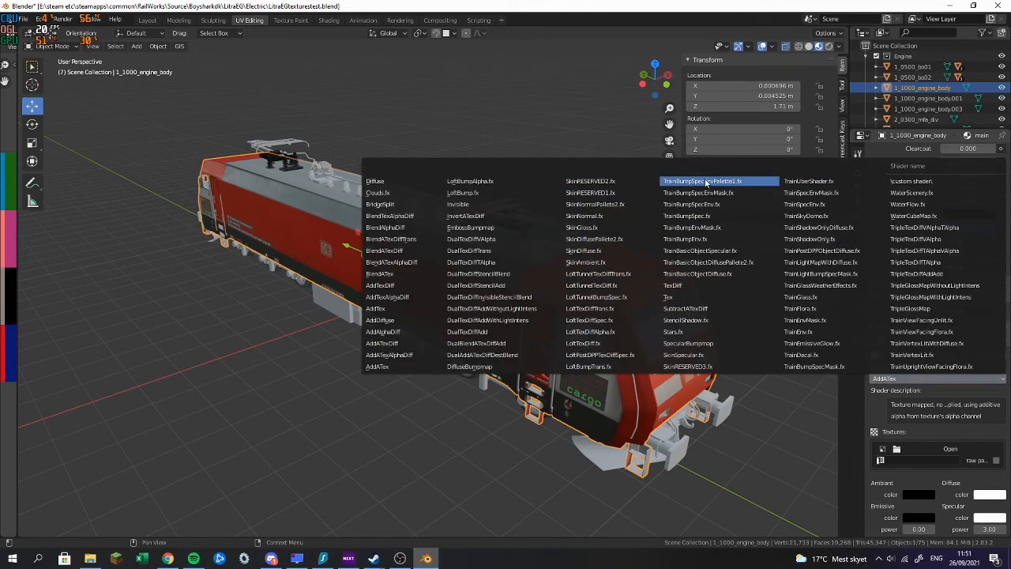
left_click(974, 379)
left_click(917, 380)
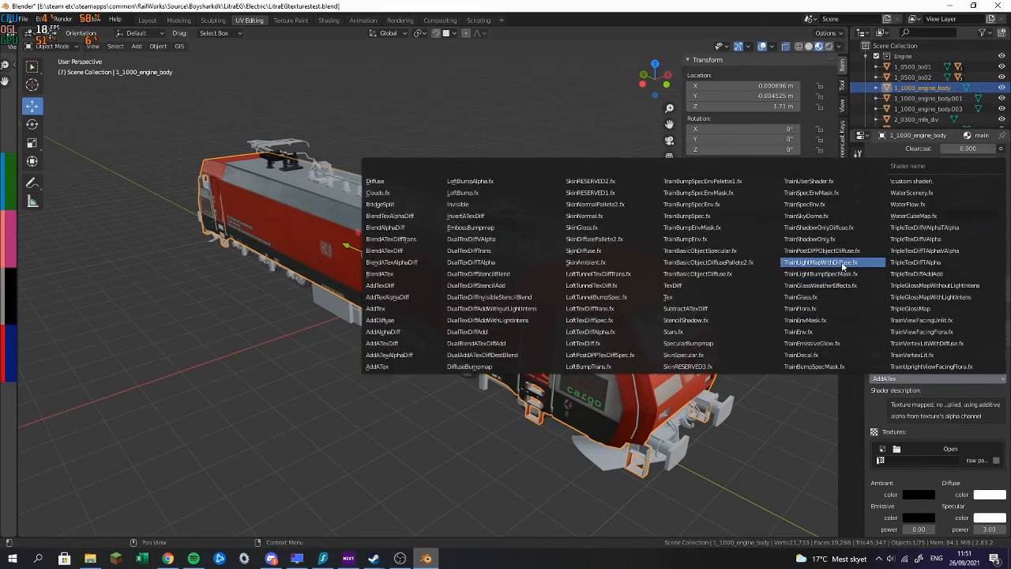
left_click(733, 275)
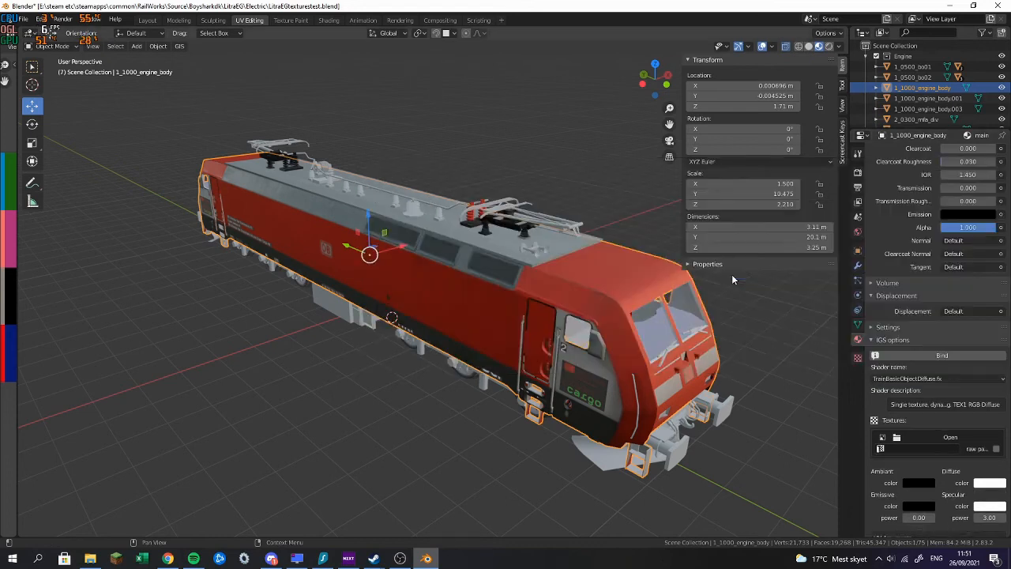
Load enginetest2.png from the tEXTURES folder as the IGS texture of the locomotive body's main material
left_click(957, 378)
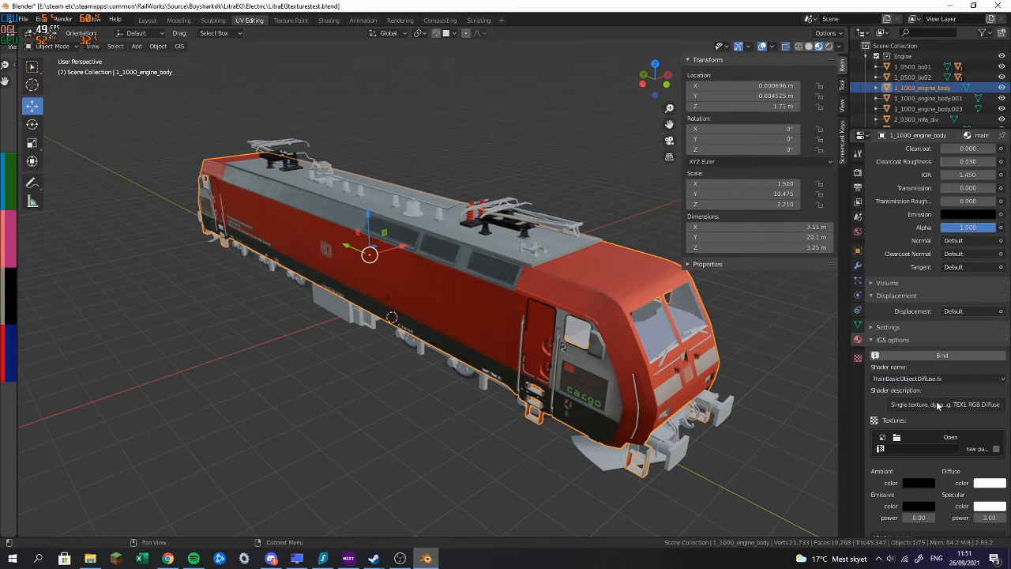
left_click(942, 439)
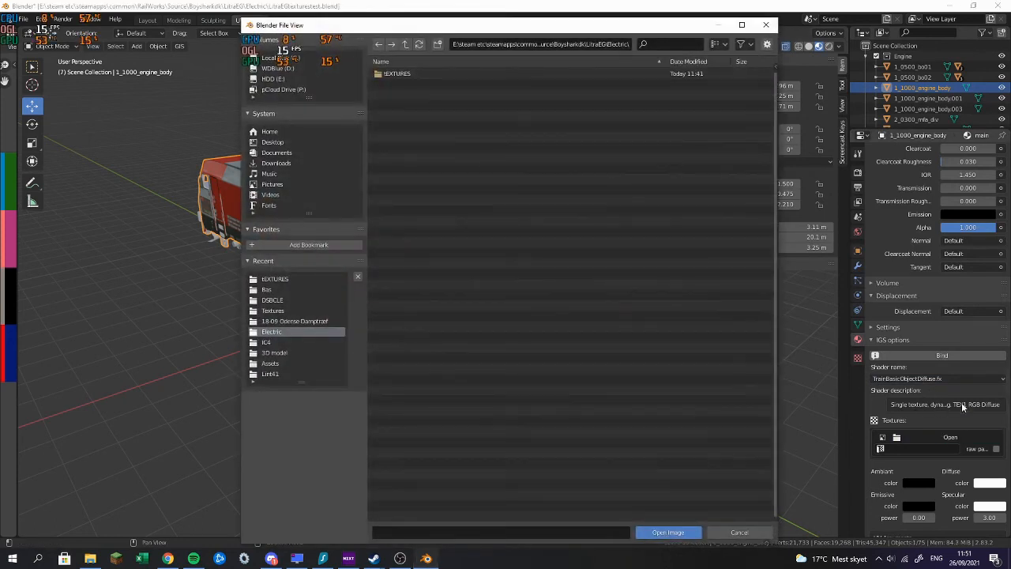
left_click(565, 72)
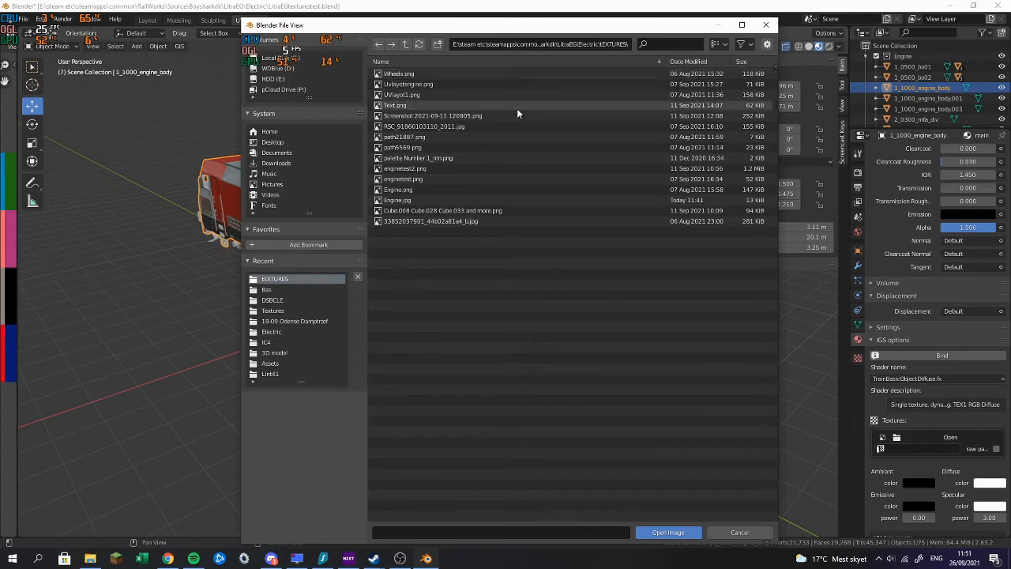
scroll(982, 403, "up", 5)
scroll(981, 403, "up", 5)
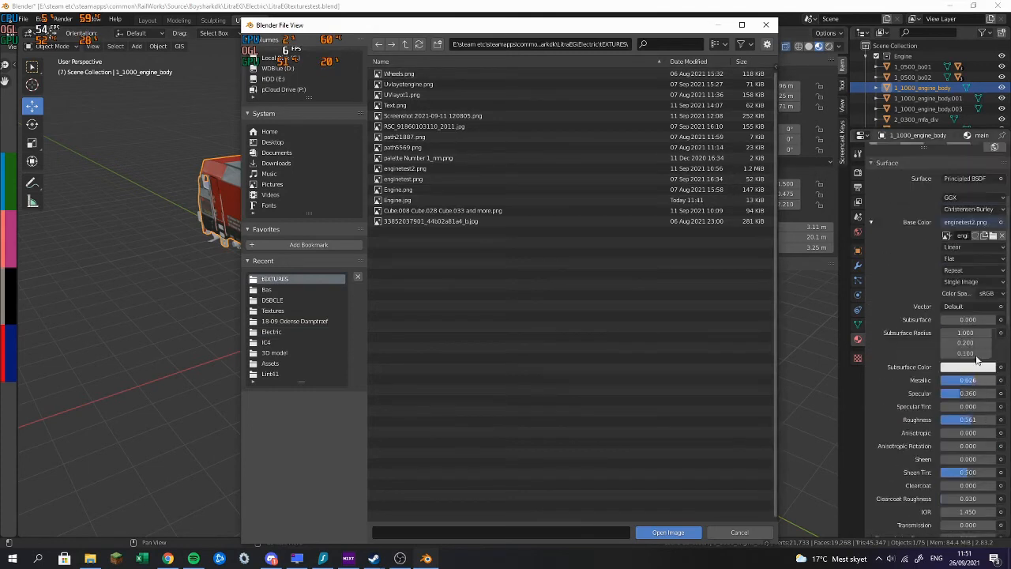
double_click(405, 169)
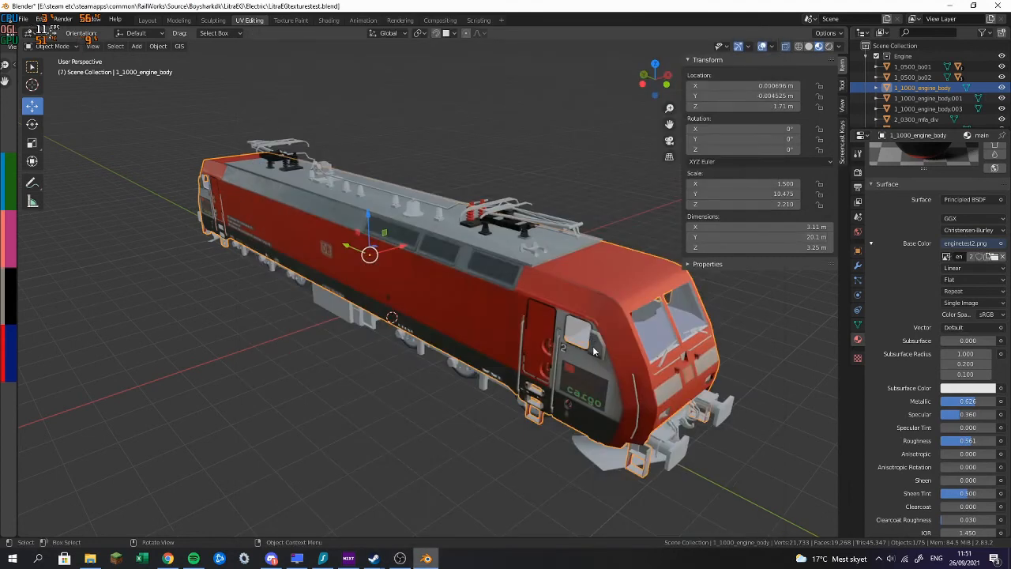
Select the roof fitting 2_0300_mfa_div and set its grey material's IGS shader to TrainBasicObjectDiffuse.fx
middle_click_drag(593, 346, 632, 344)
scroll(927, 325, "down", 10)
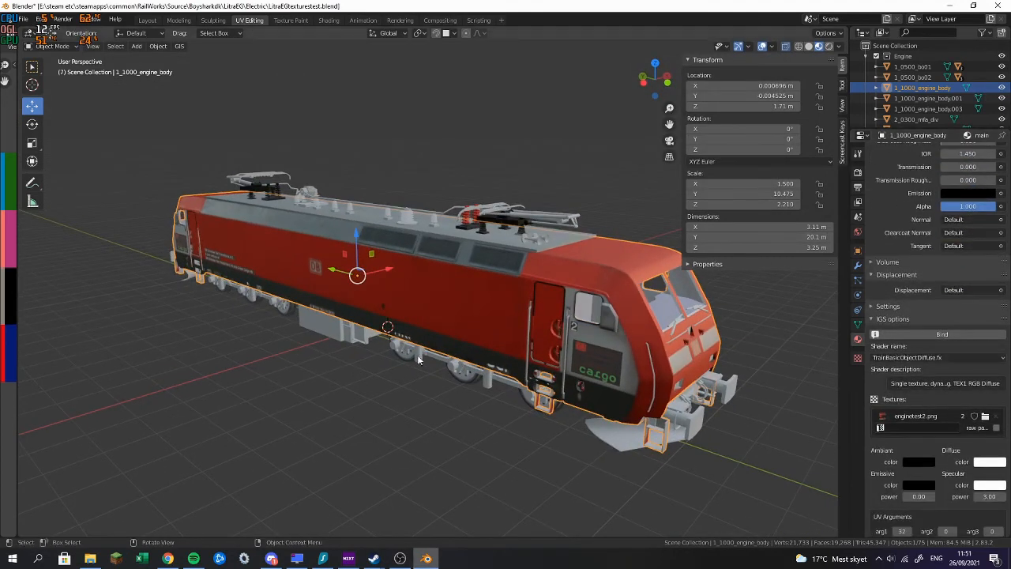
scroll(597, 298, "up", 4)
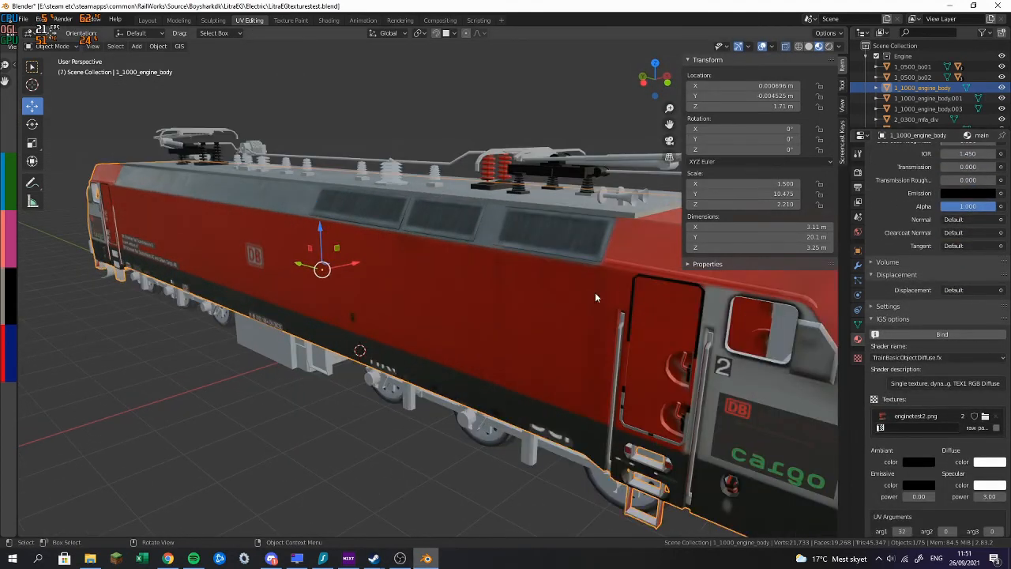
left_click(636, 286)
left_click(527, 184)
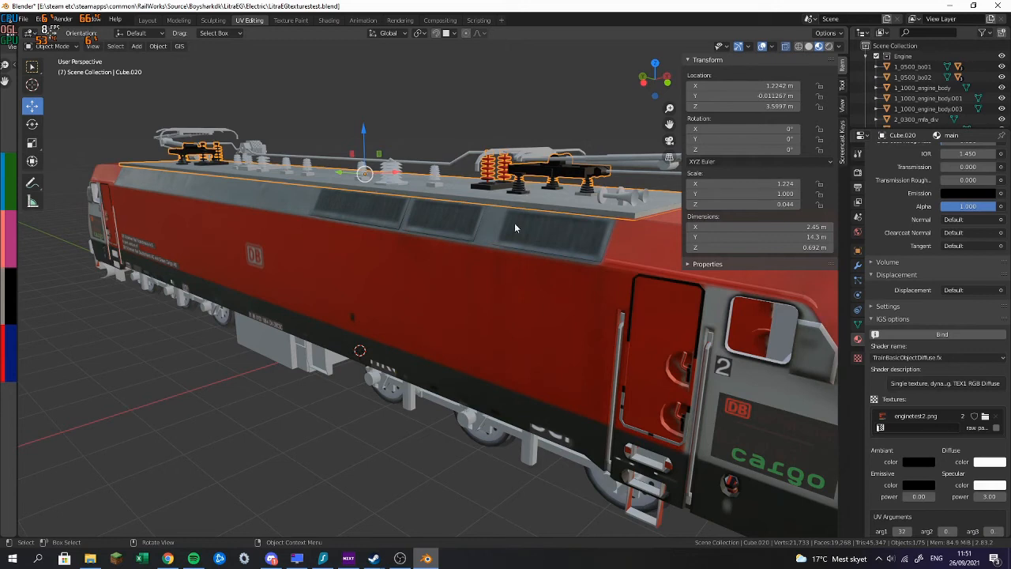
left_click(617, 197)
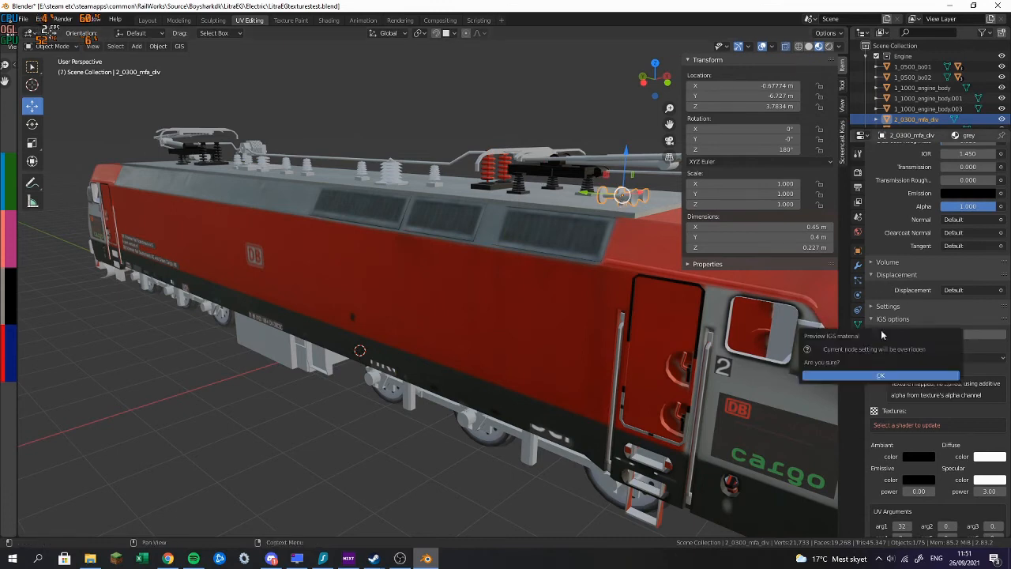
left_click(937, 358)
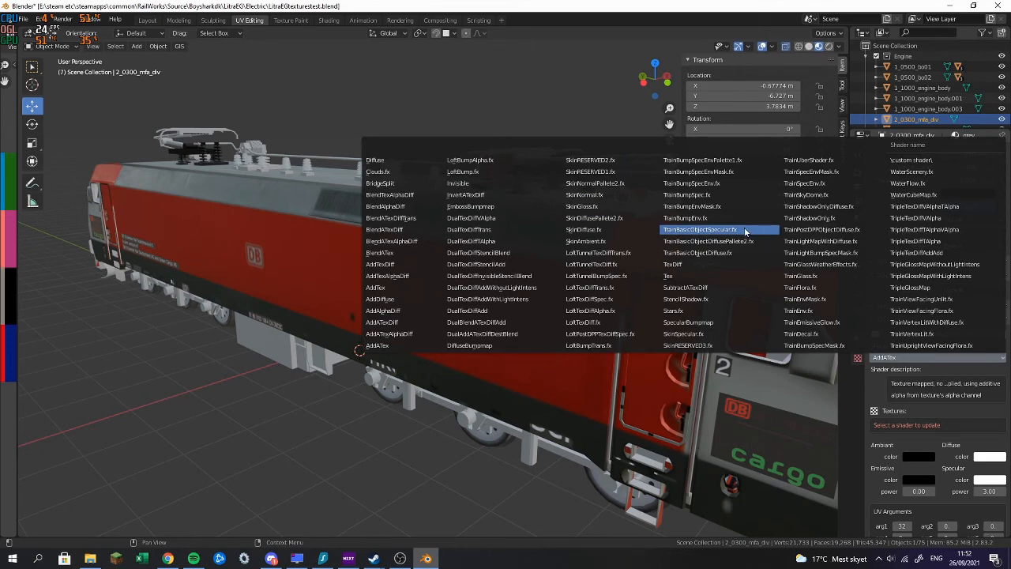
left_click(747, 252)
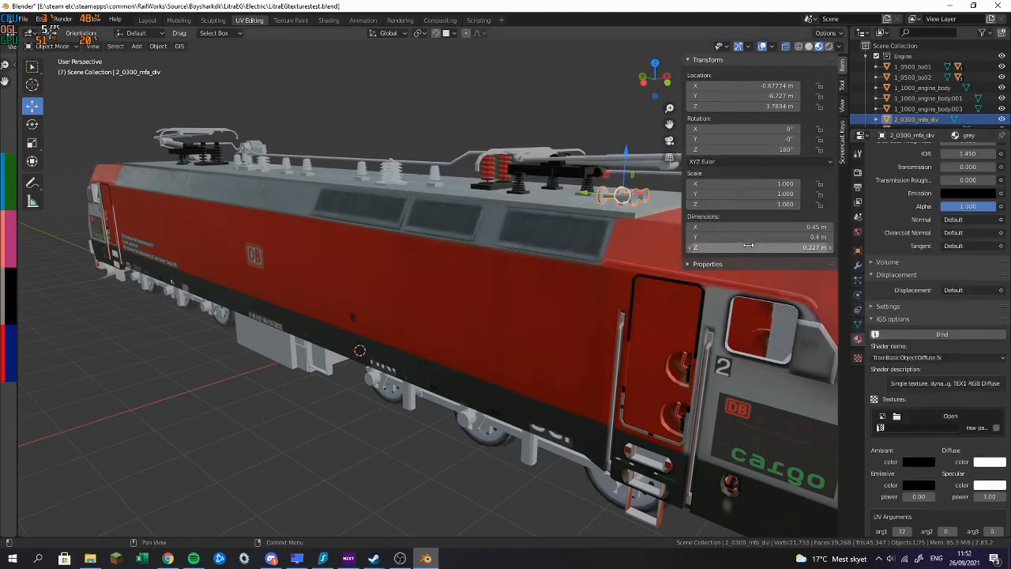
Load Engine.jpg from the tEXTURES folder as the IGS texture of the grey material, matching its base color image
left_click(921, 416)
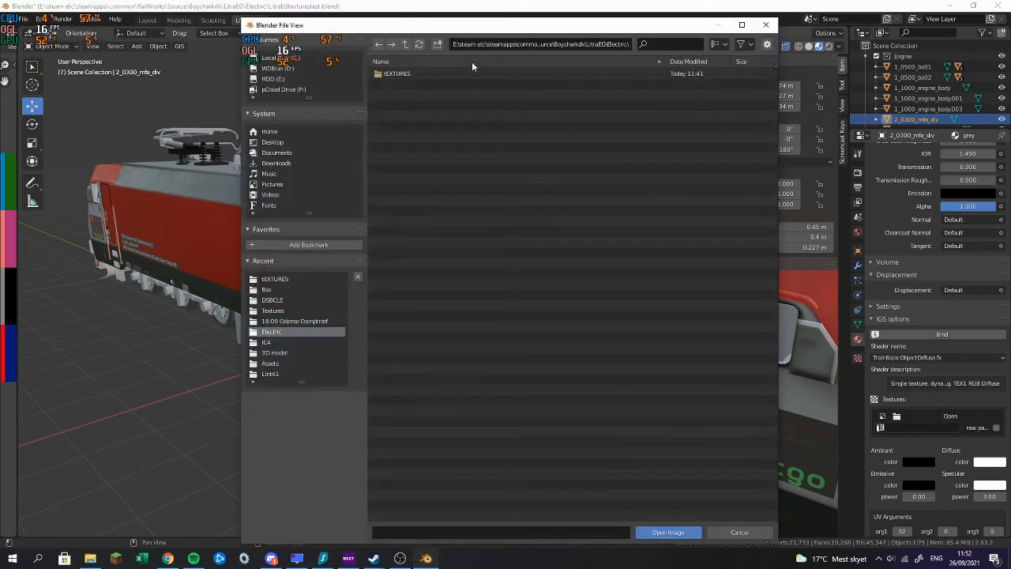
double_click(472, 73)
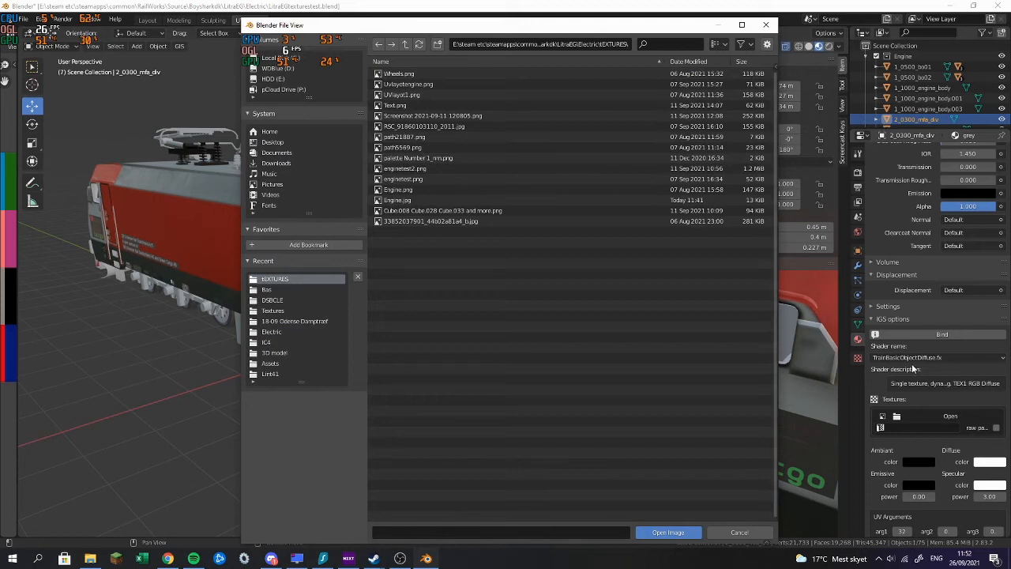
scroll(913, 368, "up", 10)
scroll(974, 227, "down", 8)
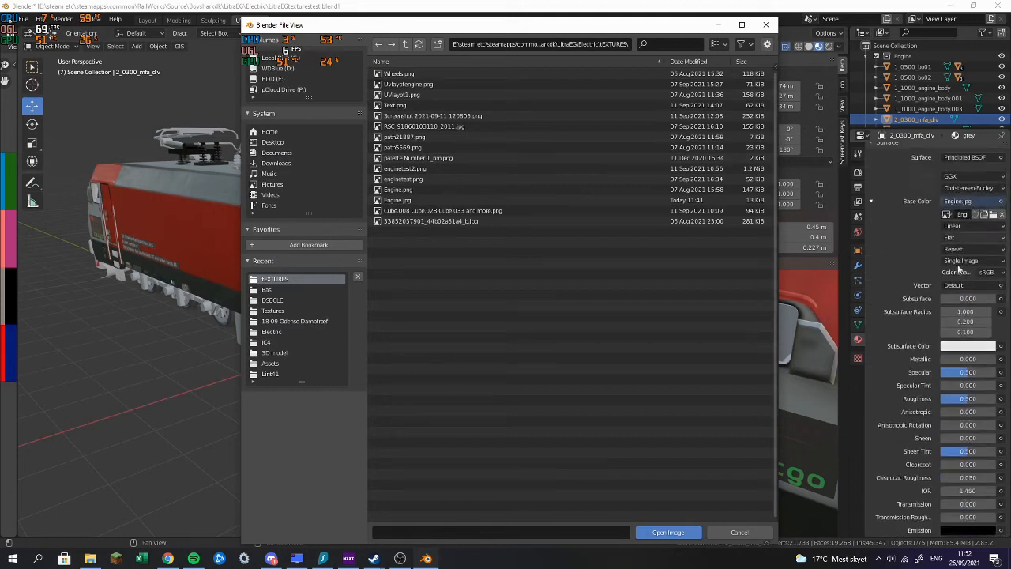
double_click(481, 190)
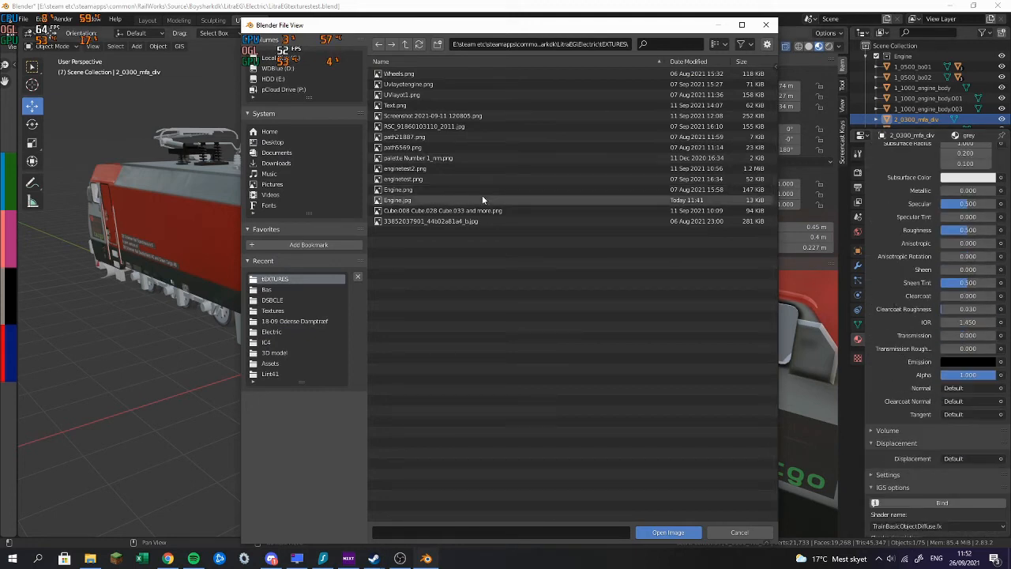
Check the materials and IGS settings of the roof fittings, the side parts and the curved plough under the front
left_click(434, 176)
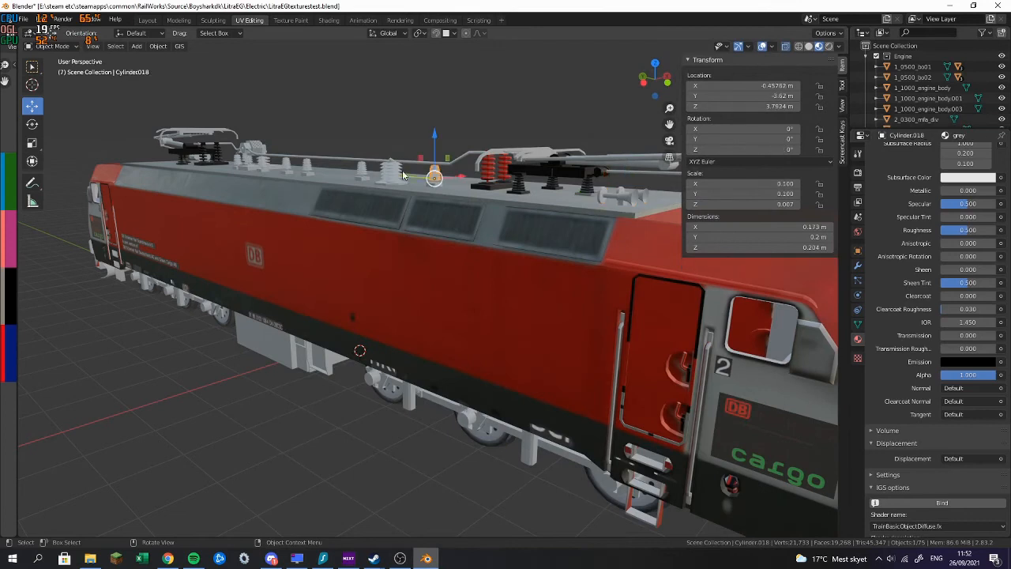
middle_click_drag(362, 164, 448, 169)
left_click(510, 155)
left_click(544, 160)
left_click(546, 163)
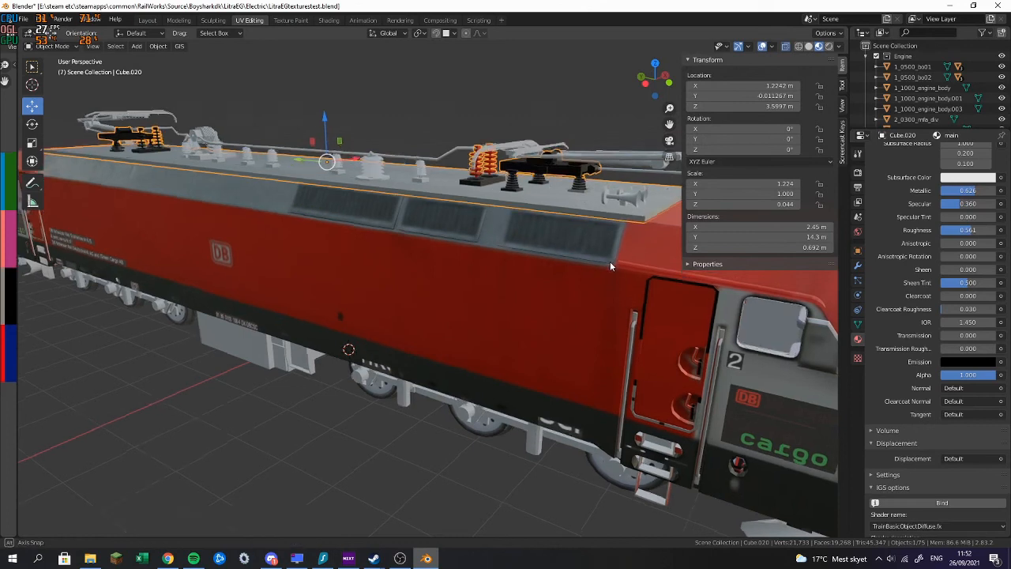
middle_click_drag(626, 316, 656, 311)
left_click(654, 309)
left_click(648, 306)
left_click(673, 406)
left_click(768, 411)
middle_click_drag(768, 407, 691, 370)
scroll(690, 368, "down", 3)
scroll(920, 340, "down", 3)
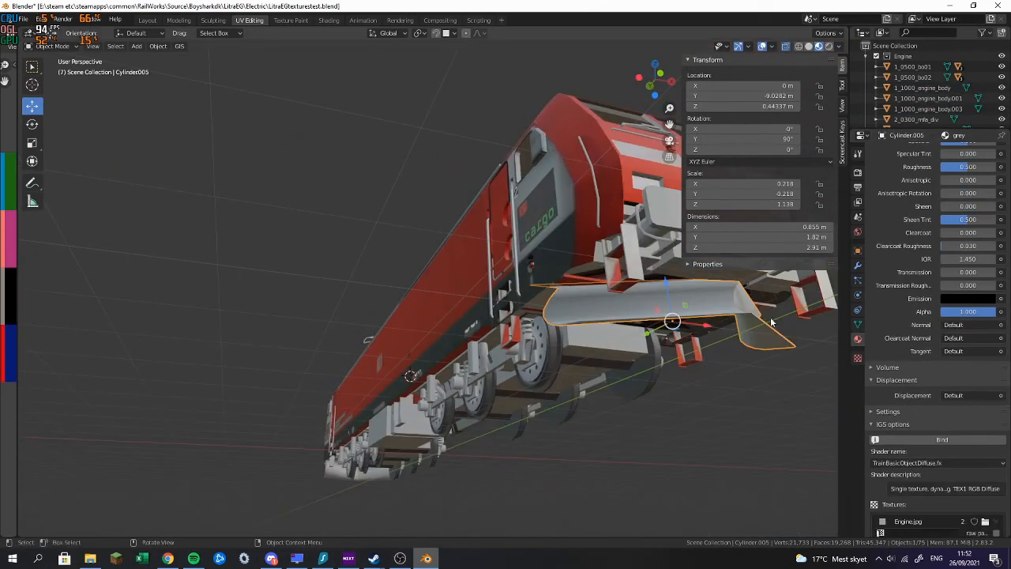
middle_click_drag(620, 320, 557, 329)
middle_click_drag(486, 273, 479, 317)
Select the desk top Cube.047 in the cab and set its Palette material's IGS shader to TexDiff
left_click(426, 458)
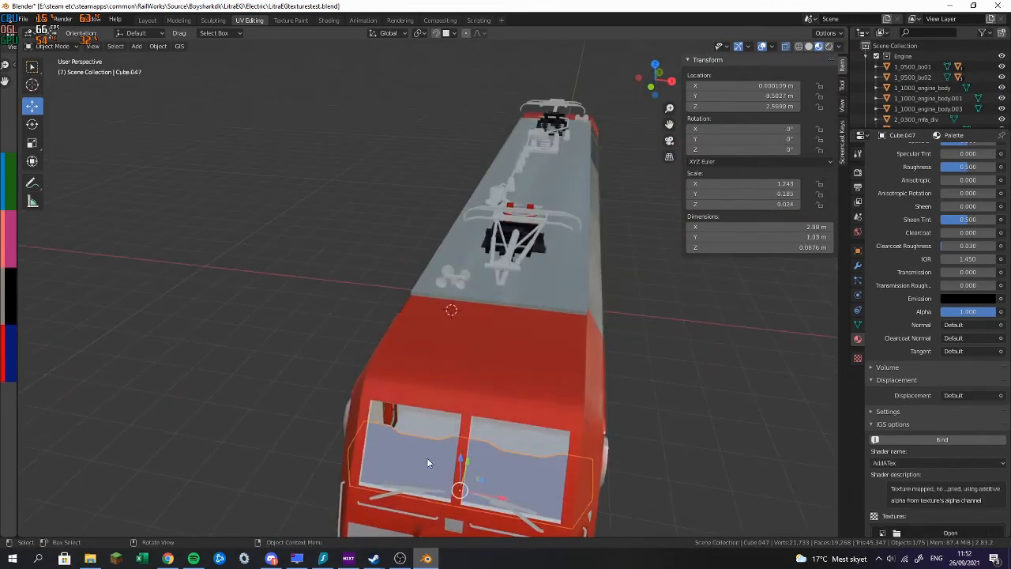
scroll(964, 469, "down", 2)
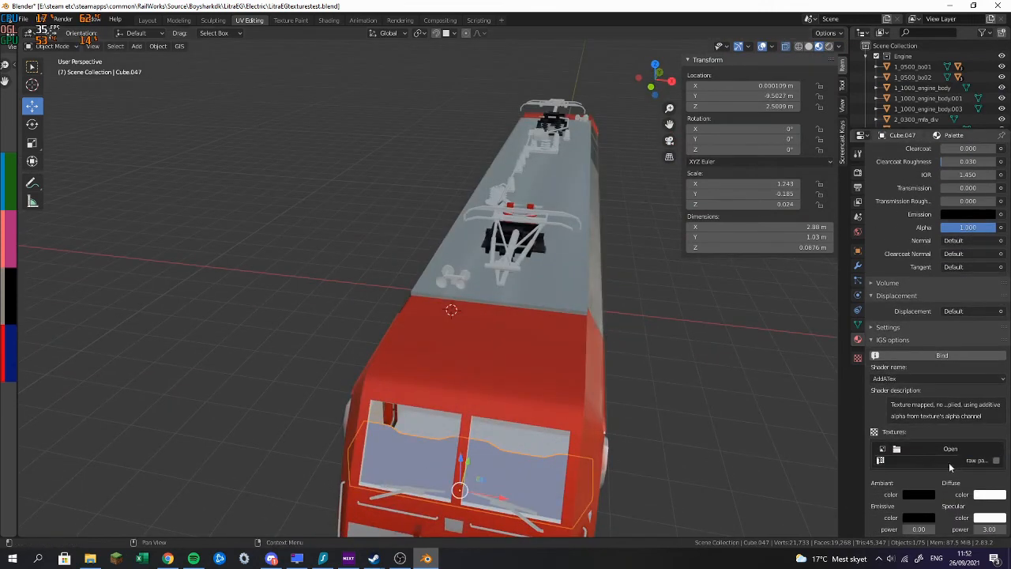
left_click(923, 380)
middle_click_drag(544, 382, 504, 347)
scroll(504, 346, "up", 5)
middle_click_drag(443, 349, 798, 320)
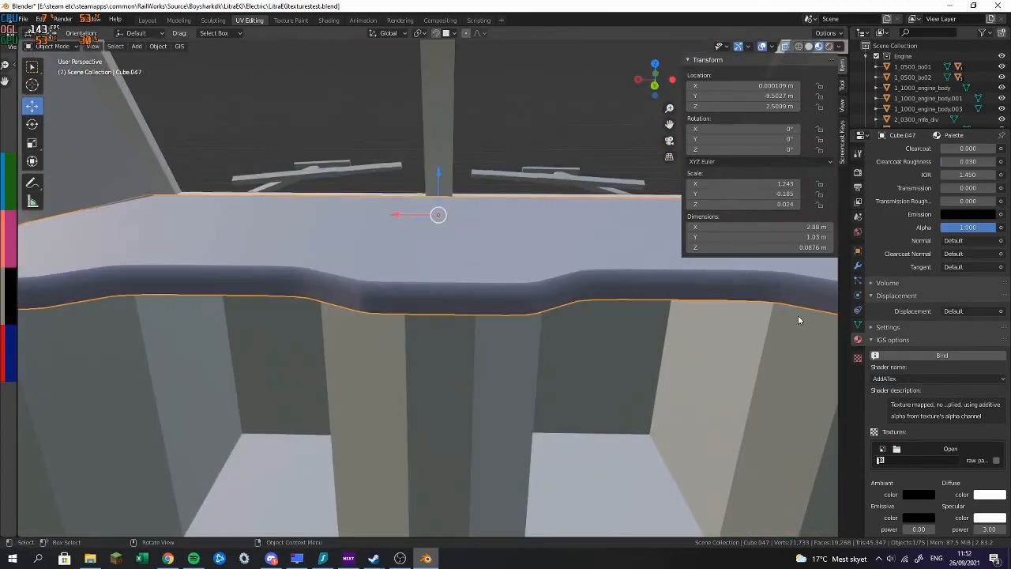
scroll(683, 355, "down", 5)
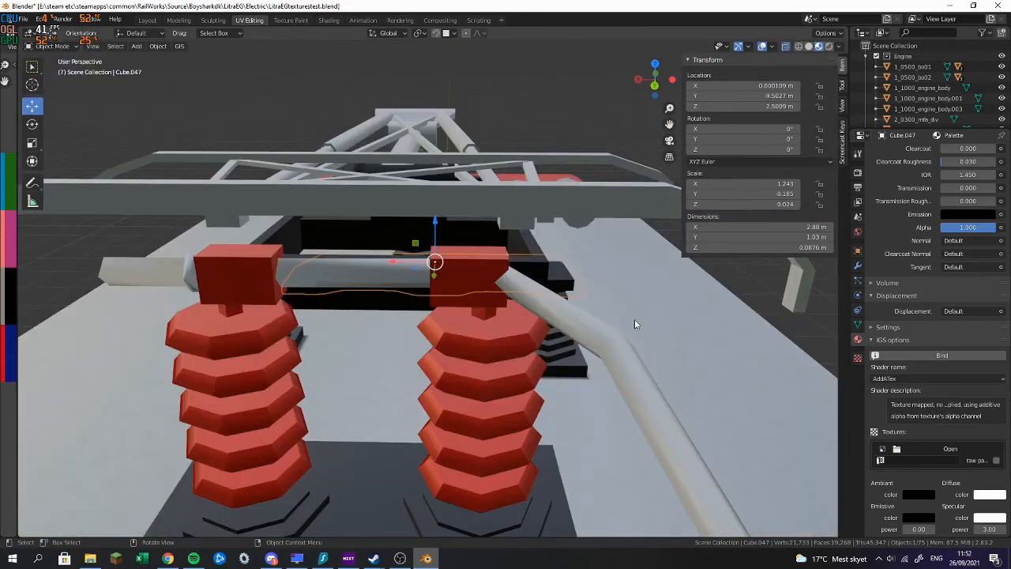
scroll(635, 324, "up", 5)
left_click(918, 378)
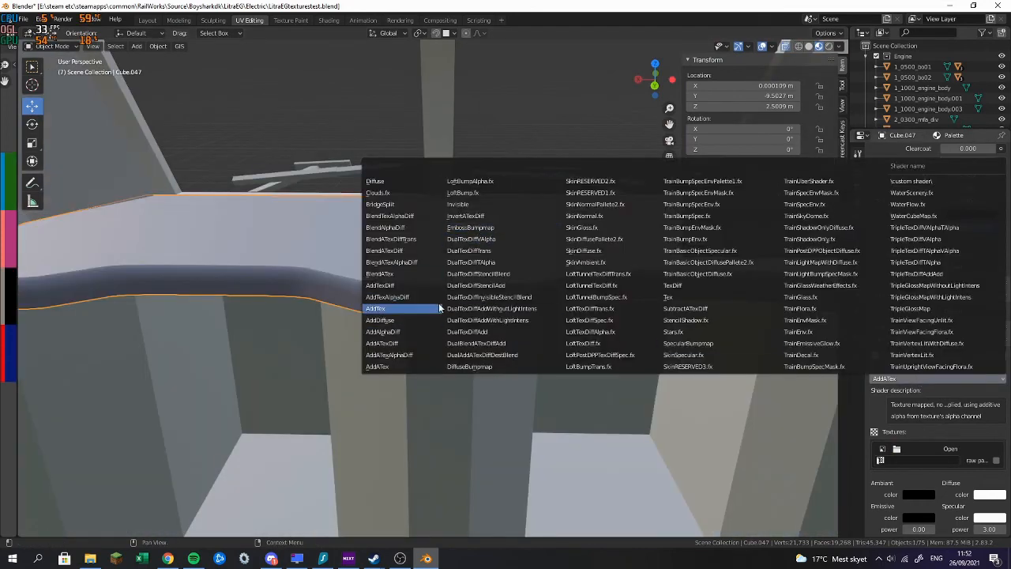
left_click(719, 287)
Load palette Number 1_nm.png as the Palette material's IGS texture and check the desk base and cab shell materials
left_click(948, 449)
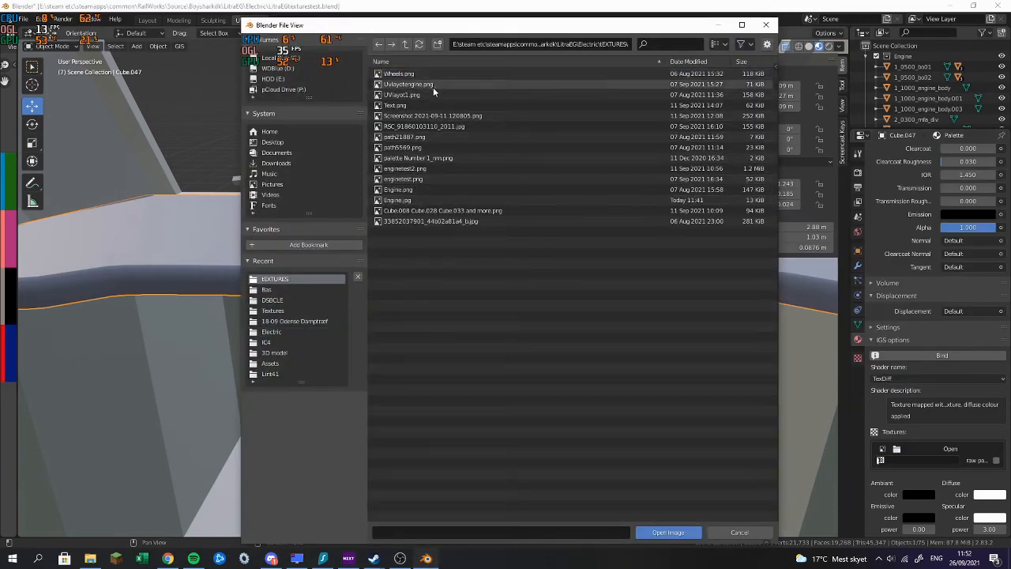
double_click(432, 158)
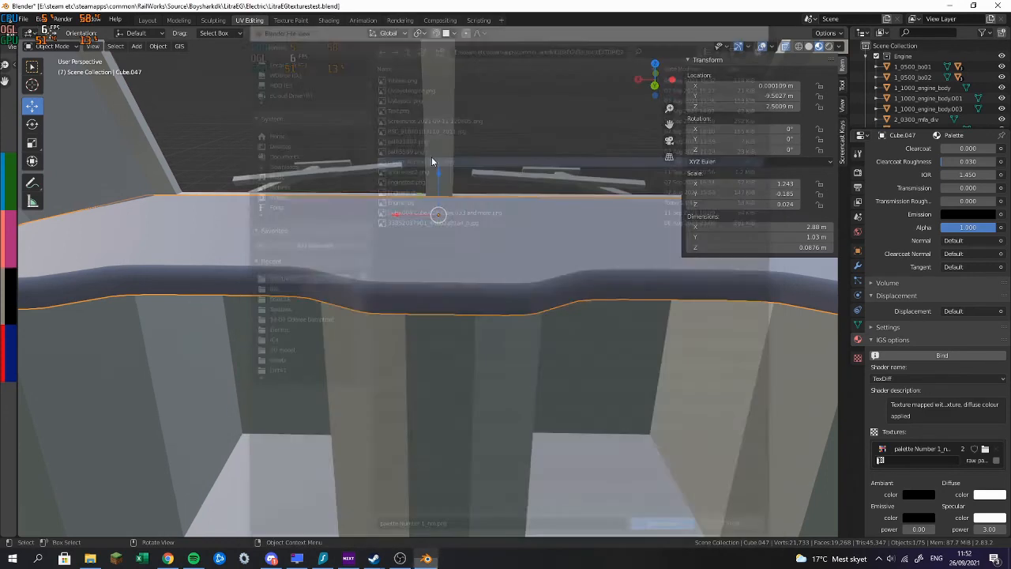
left_click(489, 357)
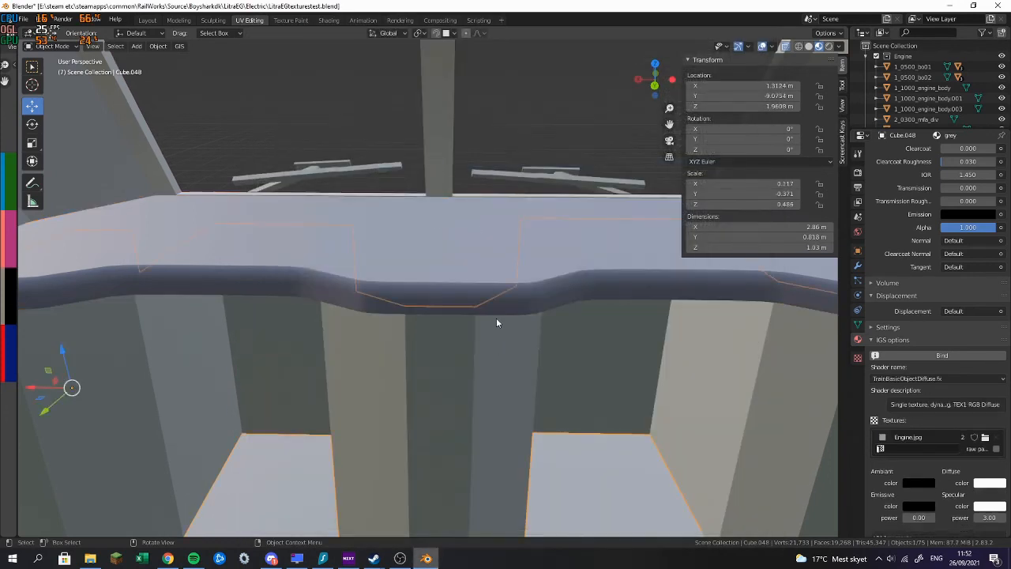
middle_click_drag(485, 192, 95, 175)
left_click(94, 174)
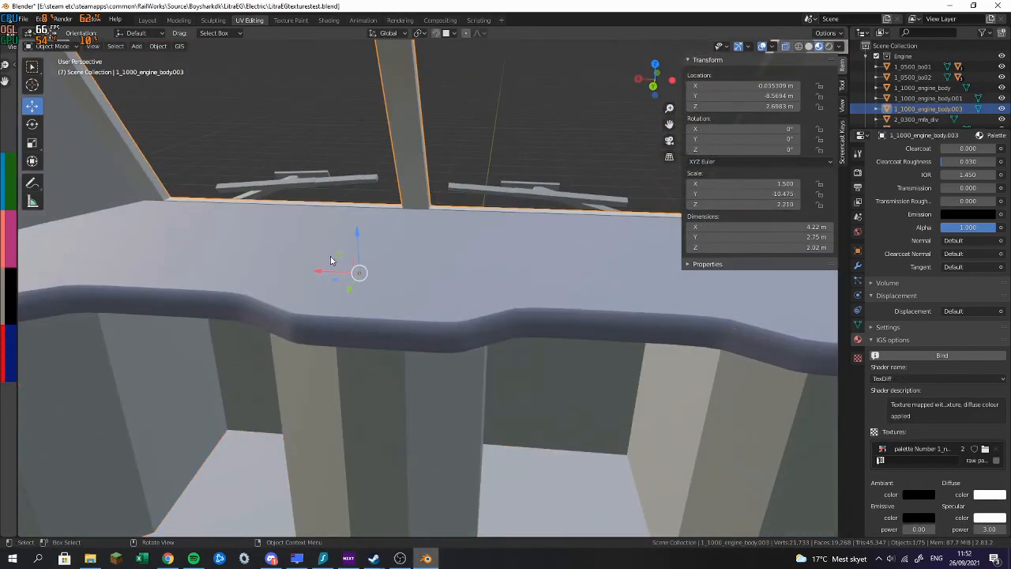
Open the desk console Cube.017 in the other cab for mesh editing and raise its lowest vertices towards the desk top
scroll(574, 305, "down", 8)
middle_click_drag(573, 304, 632, 291)
scroll(490, 281, "up", 6)
middle_click_drag(330, 360, 417, 376, "shift")
left_click(464, 289)
key("Tab")
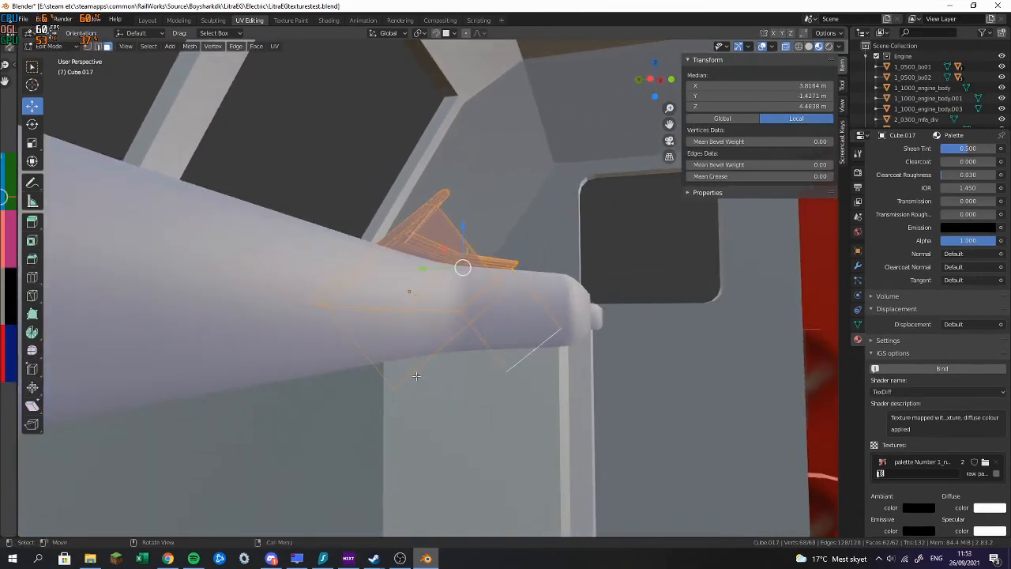
left_click_drag(365, 373, 542, 440)
middle_click_drag(545, 385, 427, 387)
left_click_drag(422, 341, 425, 293)
middle_click_drag(425, 292, 433, 283)
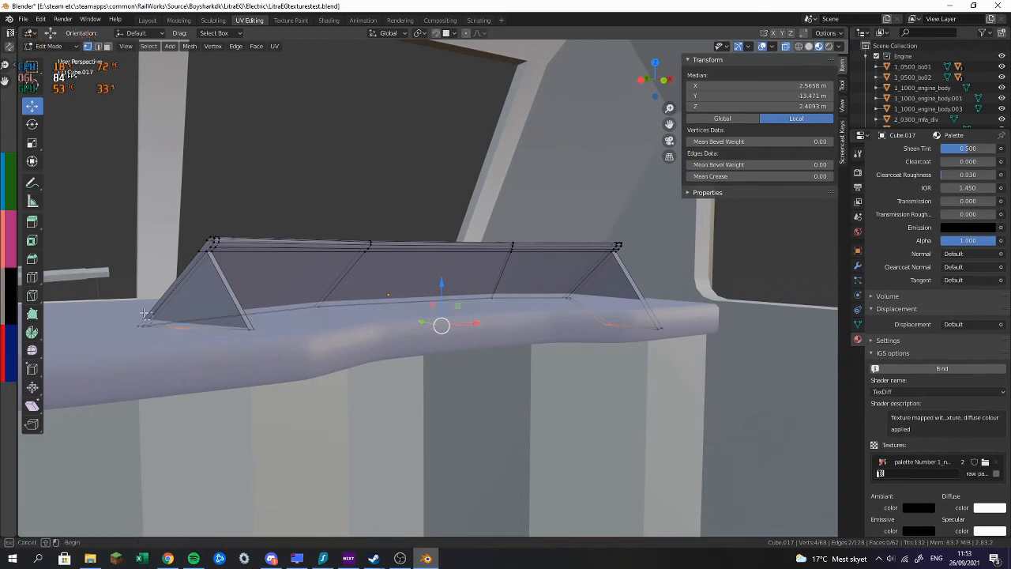
Select the console's bottom vertices and scale them along Z to level its underside
left_click_drag(109, 310, 450, 361)
left_click_drag(624, 383, 686, 391)
left_click_drag(104, 285, 814, 416, "shift")
key("s")
key("z")
left_click(727, 416)
Shift the leveled console geometry slightly so it fits against the desk top, and leave mesh editing
middle_click_drag(727, 417, 462, 340)
left_click_drag(419, 273, 439, 266)
key("Tab")
middle_click_drag(439, 266, 465, 266)
key("Tab")
left_click_drag(428, 266, 440, 271)
key("Tab")
middle_click_drag(442, 270, 536, 299)
Duplicate the console in place and try to flip the copy by scaling it -1 along Y
key("shift+d")
right_click(536, 300)
type("sxy-1")
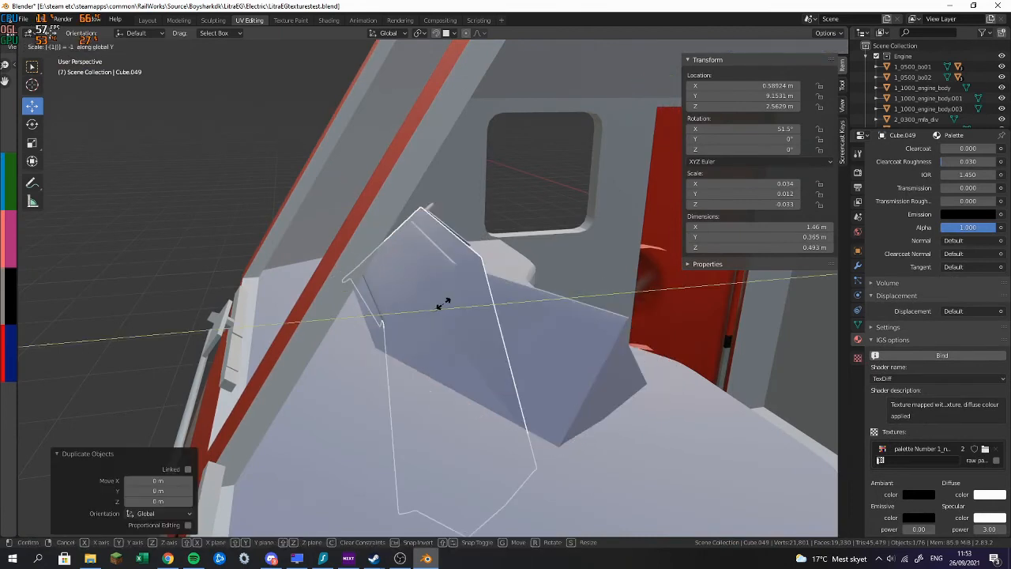
right_click(443, 304)
Move the console copy along Y to the opposite cab, at about Y -9.25 m
left_click_drag(395, 314, 804, 303)
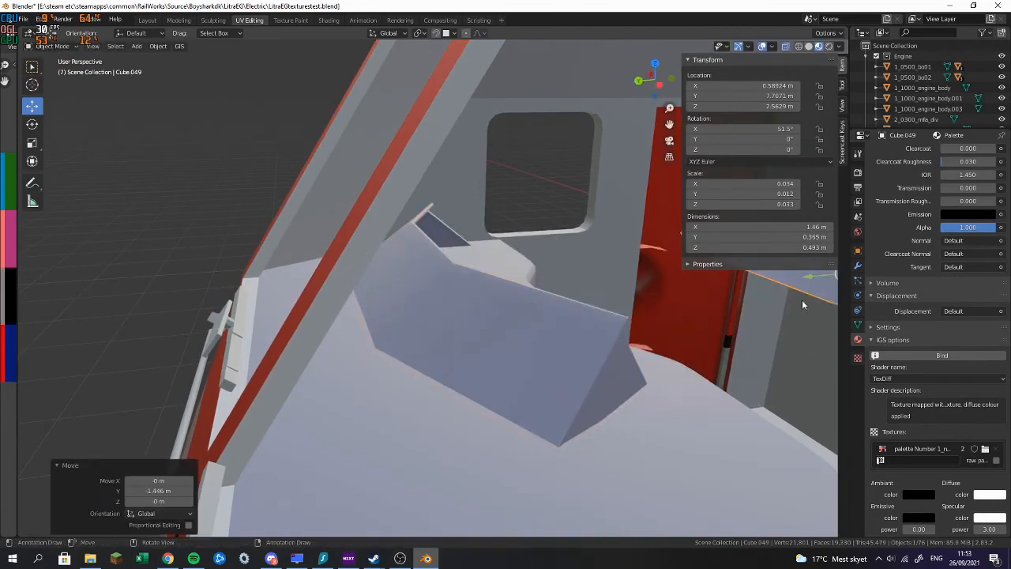
middle_click_drag(705, 229, 397, 190, "shift")
scroll(397, 191, "down", 11)
middle_click_drag(521, 276, 303, 266, "shift")
left_click_drag(184, 283, 581, 258)
middle_click_drag(553, 263, 158, 302, "shift")
left_click_drag(197, 288, 575, 260)
middle_click_drag(601, 277, 415, 353, "shift")
Rotate the console copy 180° in top view and reposition it along X to about -0.37 m
key("KP_7")
scroll(414, 352, "up", 3)
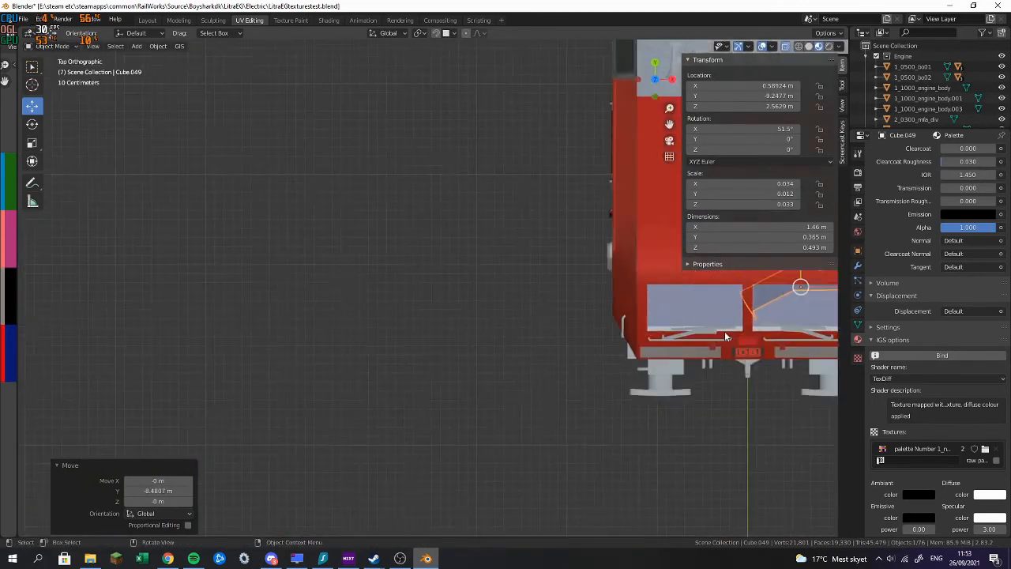
middle_click_drag(724, 331, 427, 319, "shift")
scroll(488, 296, "up", 1)
left_click_drag(549, 278, 412, 279)
type("r180")
key("Return")
left_click_drag(403, 282, 437, 276)
Examine how the rotated console copy sits in the cab from the front and through the side window
middle_click_drag(438, 276, 370, 223)
scroll(520, 360, "up", 4)
middle_click_drag(522, 372, 785, 396)
scroll(541, 367, "up", 3)
middle_click_drag(323, 421, 303, 277, "shift")
scroll(303, 276, "down", 8)
middle_click_drag(806, 228, 805, 156, "shift")
scroll(610, 191, "up", 6)
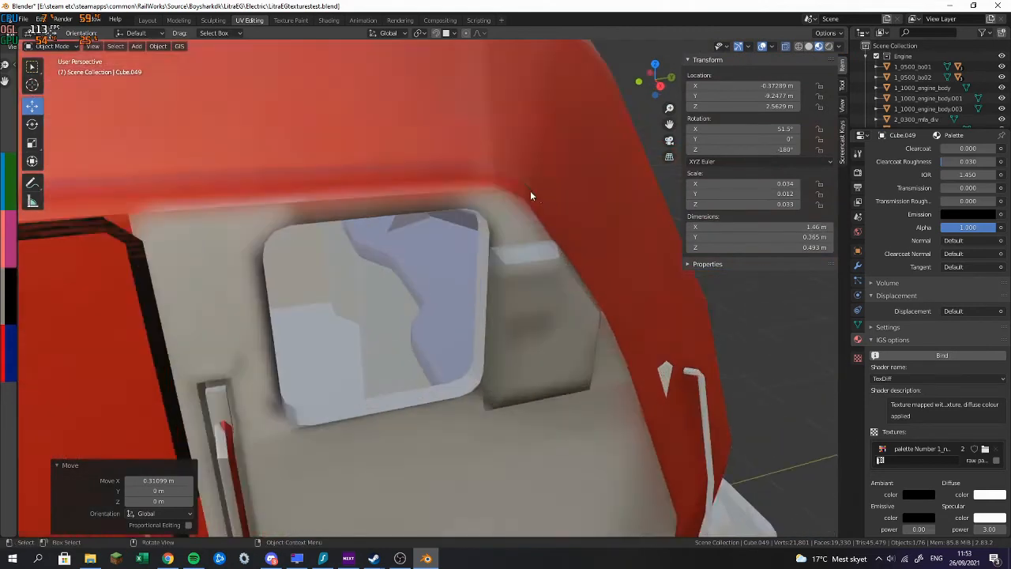
scroll(516, 190, "down", 12)
middle_click_drag(82, 271, 679, 261, "shift")
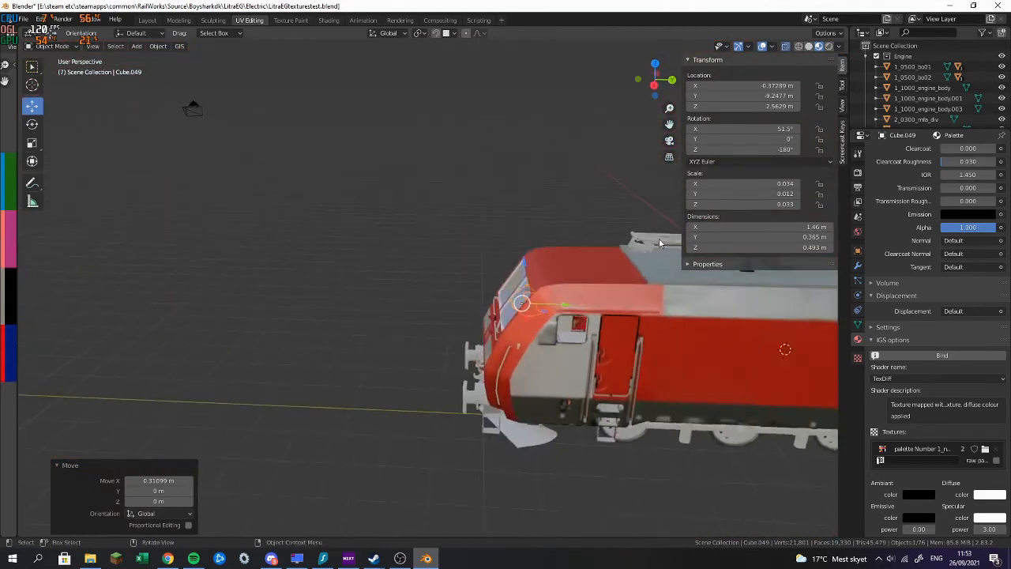
Move the console copy along Y to about -9.17 m so it sits further back on the desk
scroll(670, 361, "up", 4)
middle_click_drag(669, 361, 456, 319, "shift")
scroll(456, 320, "up", 4)
middle_click_drag(292, 158, 409, 213, "shift")
key("g")
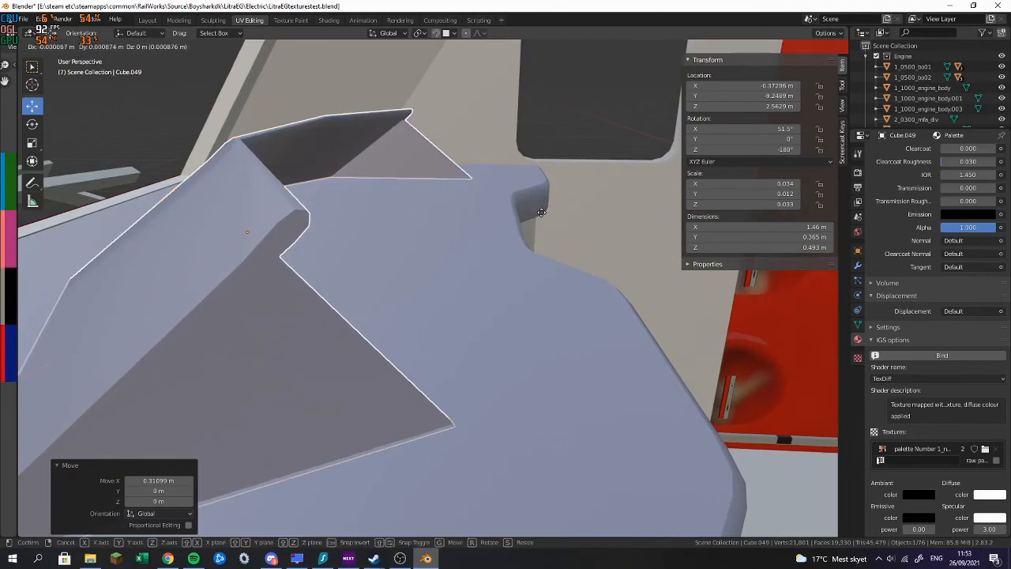
key("y")
left_click(588, 227)
Shift the console copy along X to about -0.57 m on the desk and save the file
middle_click_drag(588, 227, 443, 276)
scroll(566, 294, "up", 3)
key("g")
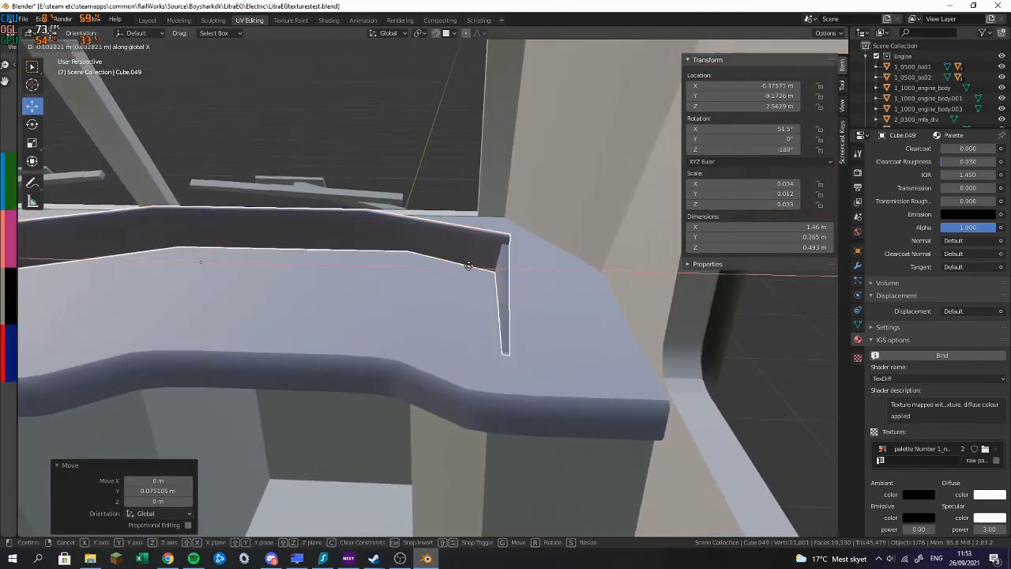
key("x")
left_click(528, 277)
middle_click_drag(247, 262, 371, 260, "shift")
key("g")
key("x")
left_click(502, 252)
scroll(371, 260, "down", 10)
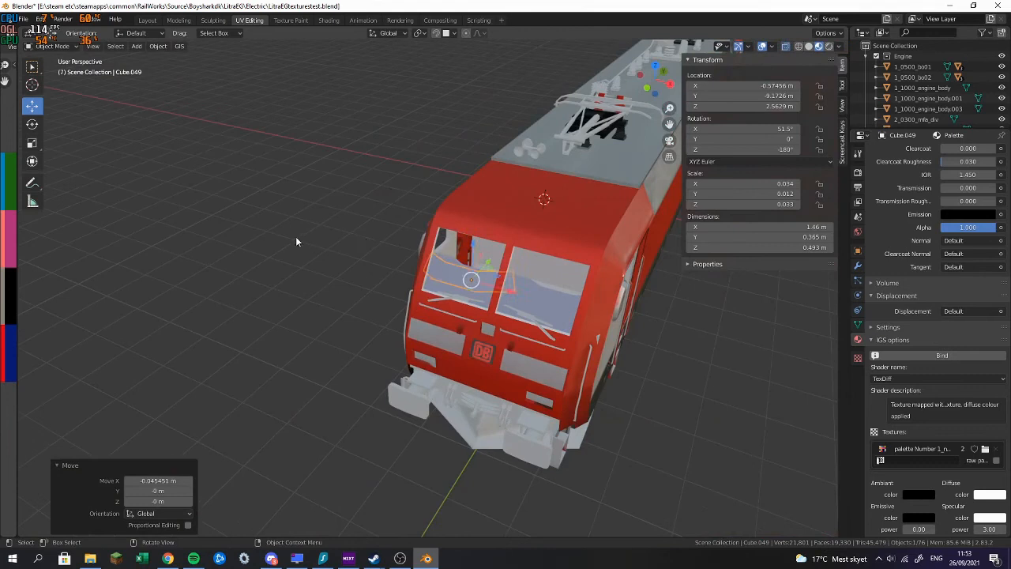
key("ctrl+s")
Set the IGS shader of the lettering decals' text material to BlendATex
middle_click_drag(273, 212, 419, 182)
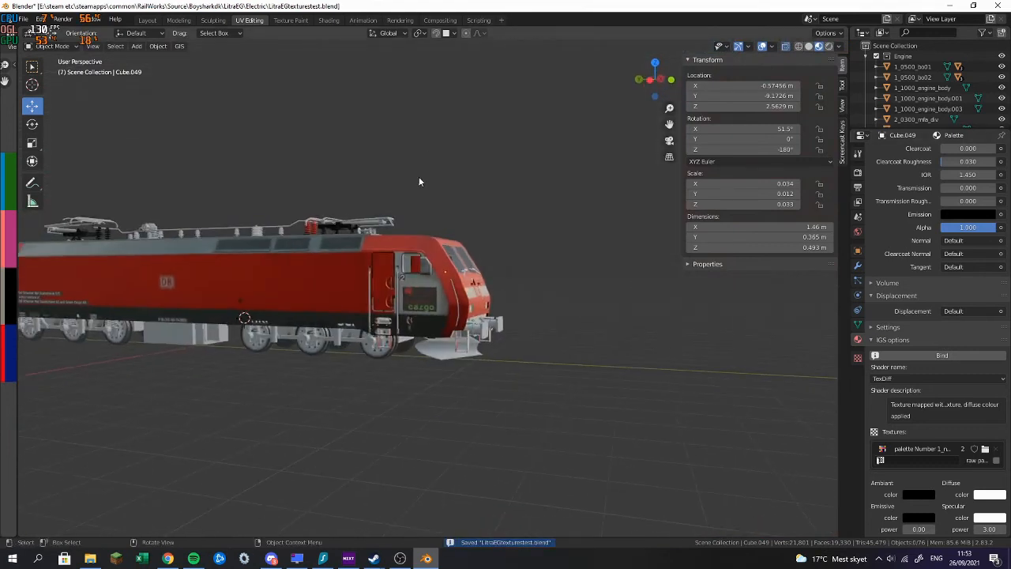
left_click(422, 308)
scroll(933, 222, "up", 7)
scroll(928, 213, "up", 8)
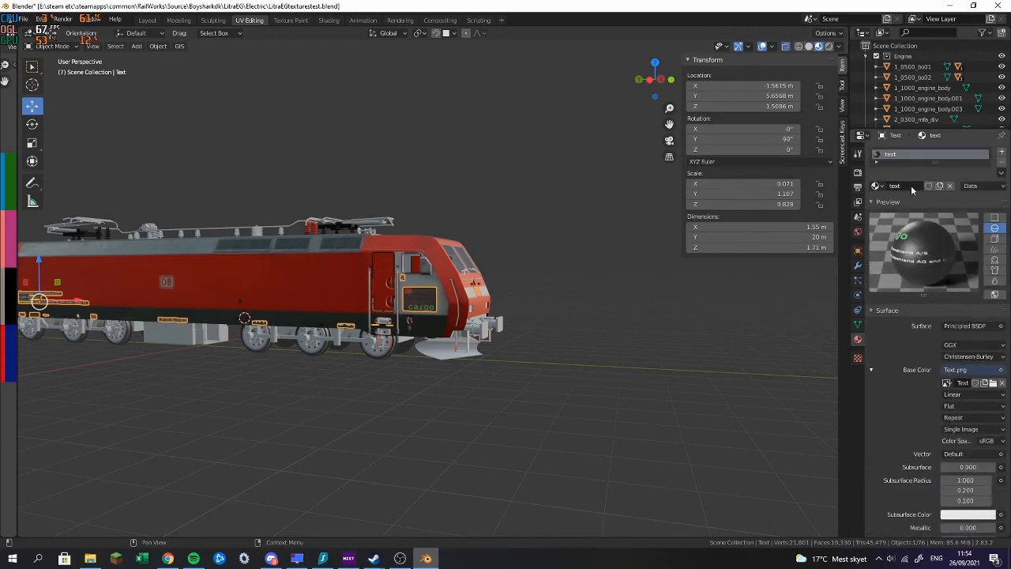
scroll(911, 184, "down", 9)
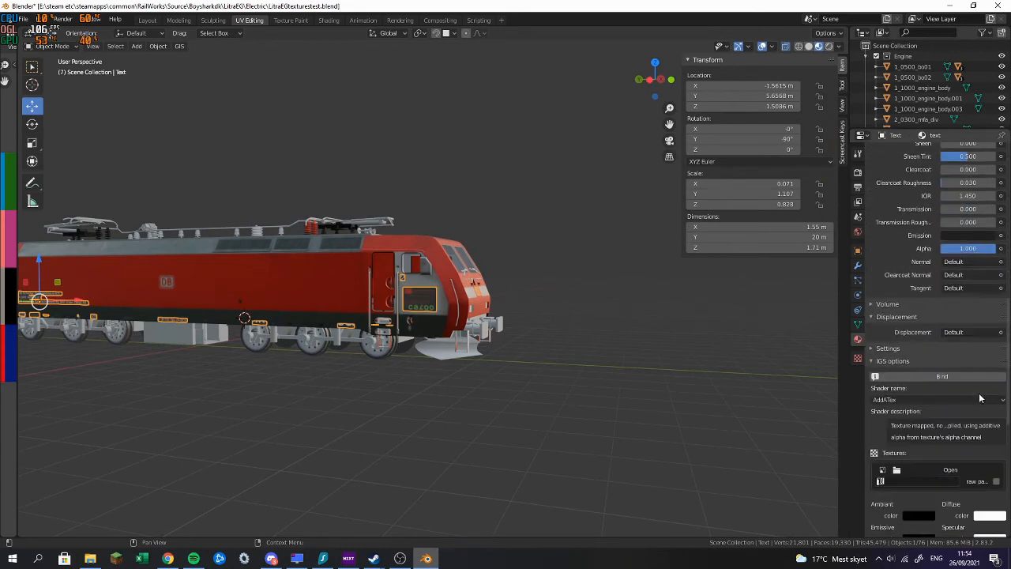
left_click(980, 398)
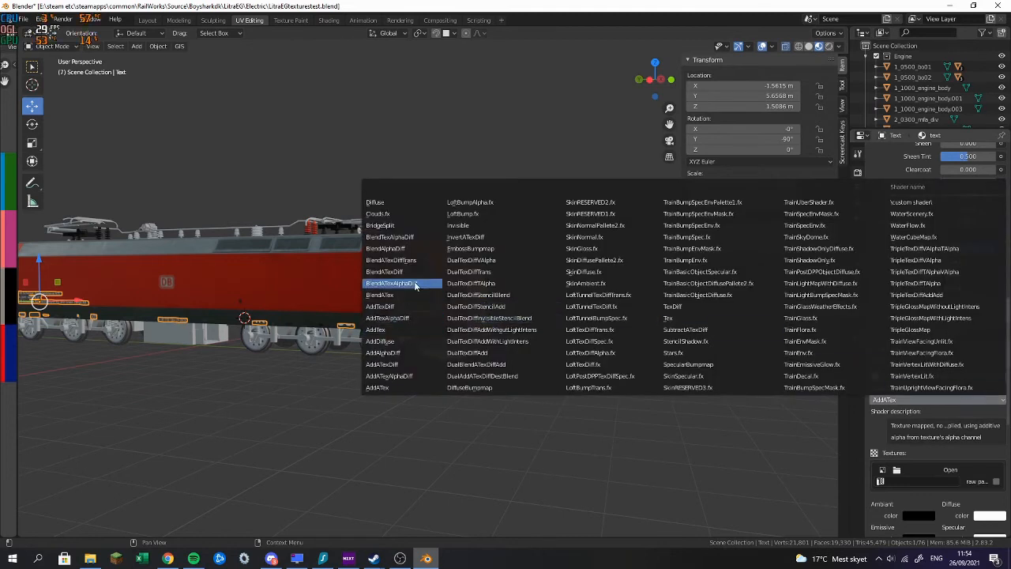
key("Escape")
scroll(391, 312, "up", 8)
middle_click_drag(390, 338, 393, 296)
middle_click_drag(434, 340, 478, 308)
left_click(938, 399)
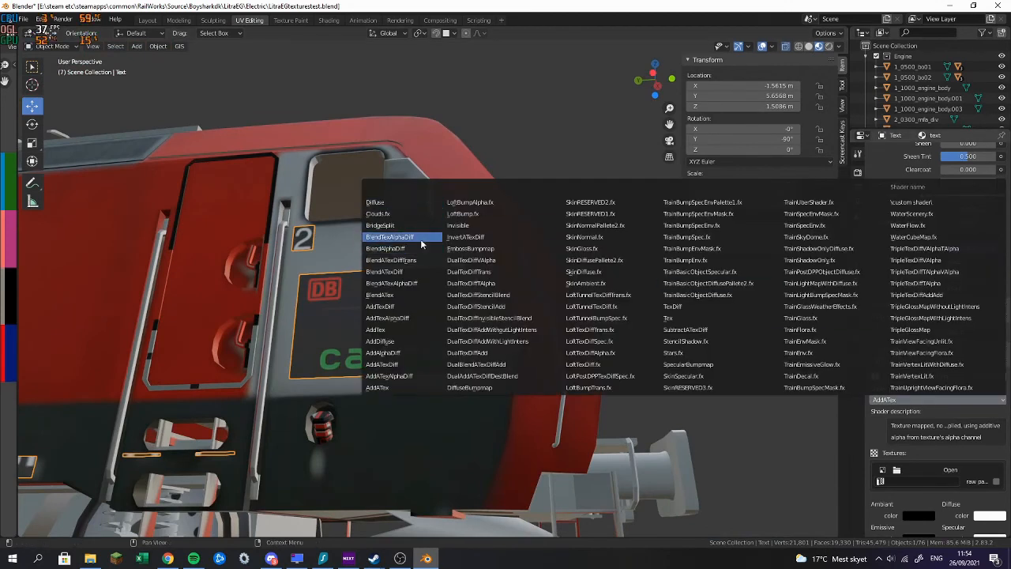
left_click(430, 297)
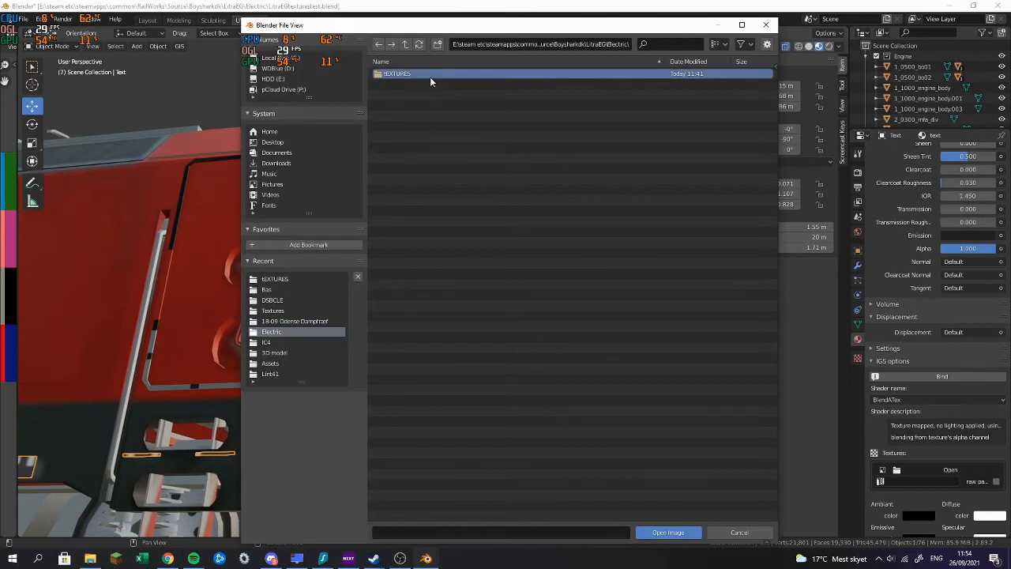
Load Text.png from the tEXTURES folder as the text material's IGS texture
left_click(429, 76)
double_click(432, 104)
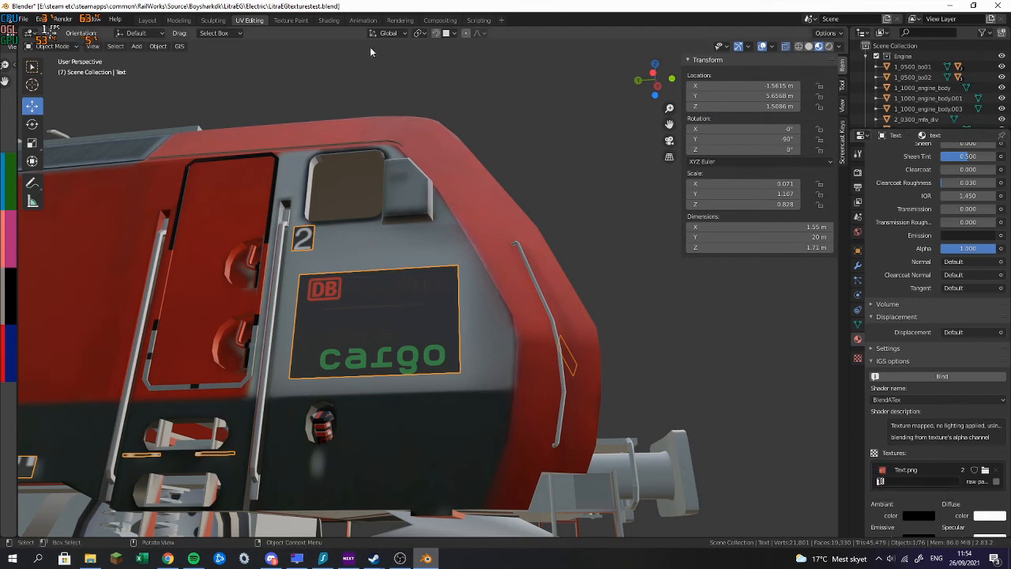
left_click(98, 562)
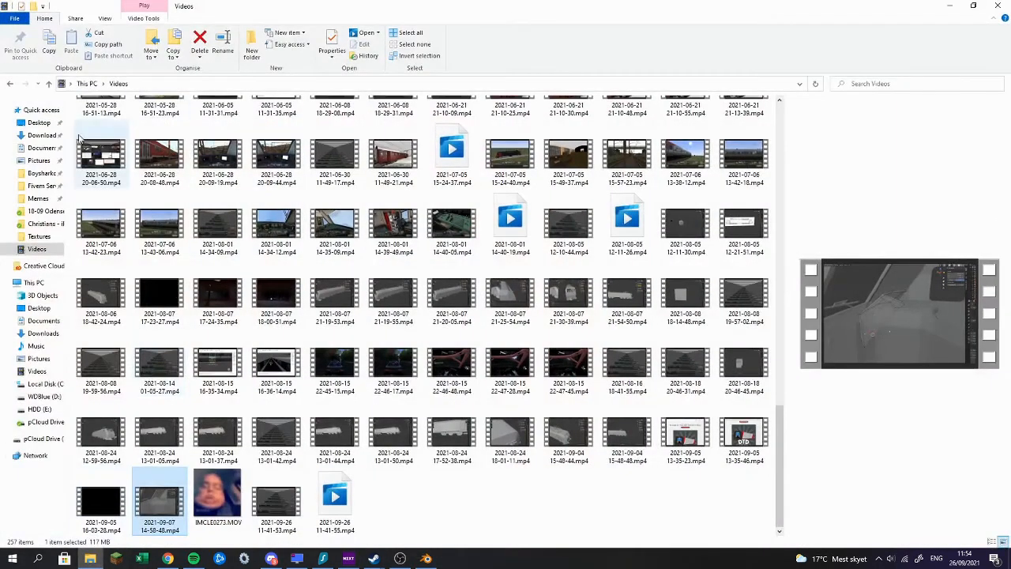
left_click(100, 561)
Assign the TrainBasicObjectDiffuse.fx shader and the Wheels.png texture to the Wheels material in the IGS options
middle_click_drag(408, 311, 242, 419)
left_click(245, 422)
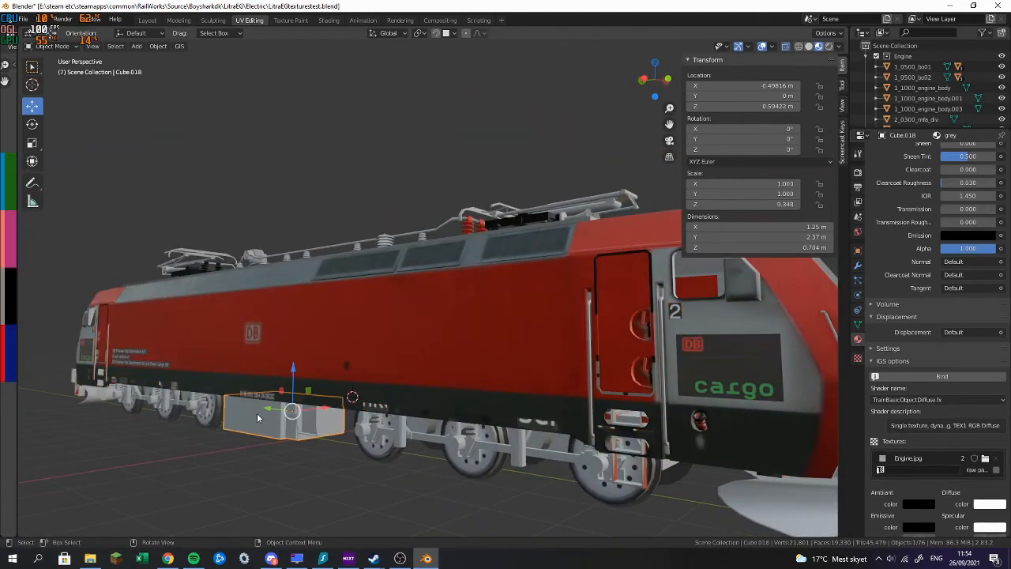
left_click(387, 457)
scroll(952, 351, "up", 15)
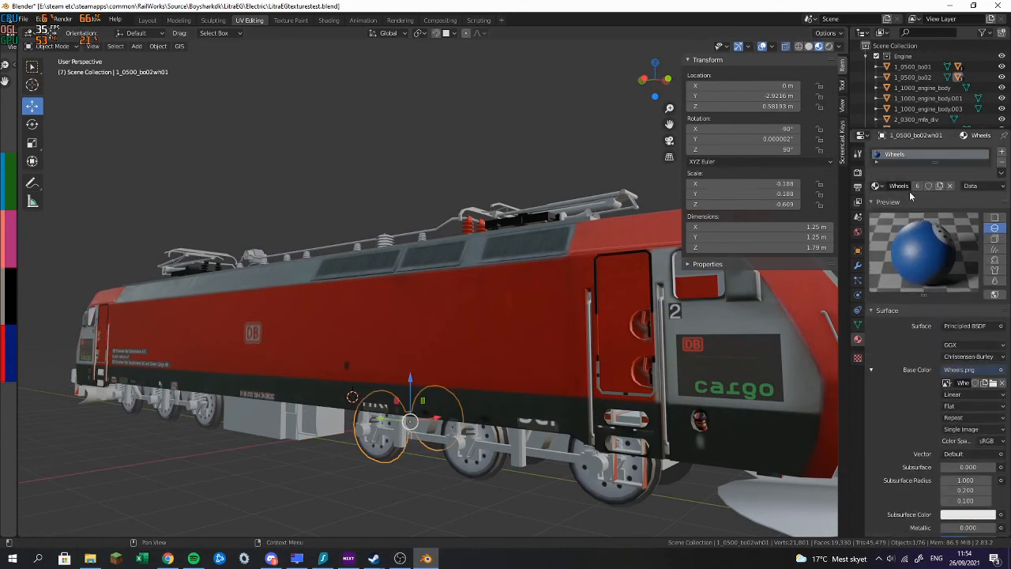
scroll(910, 191, "down", 15)
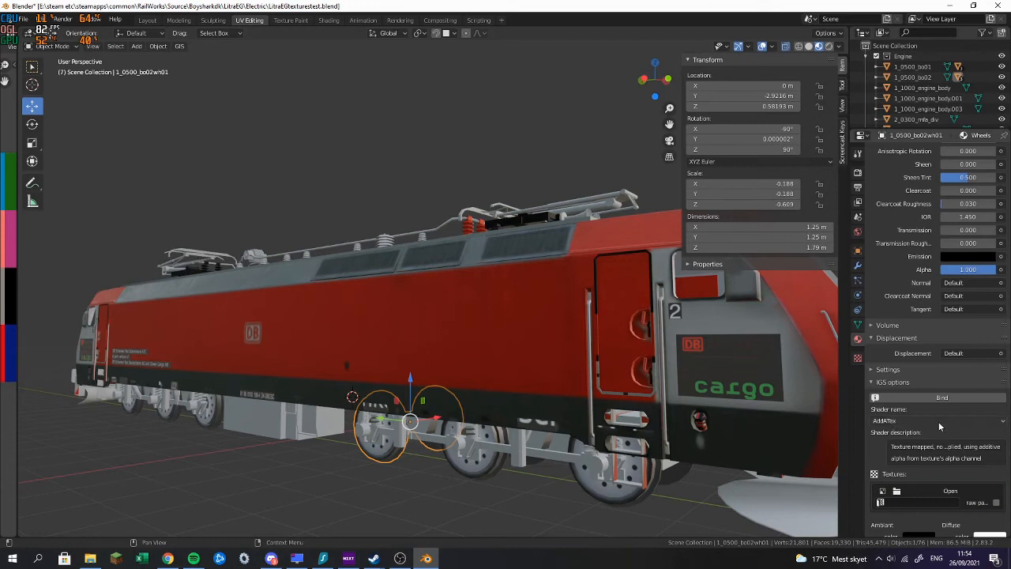
left_click(939, 422)
left_click(695, 324)
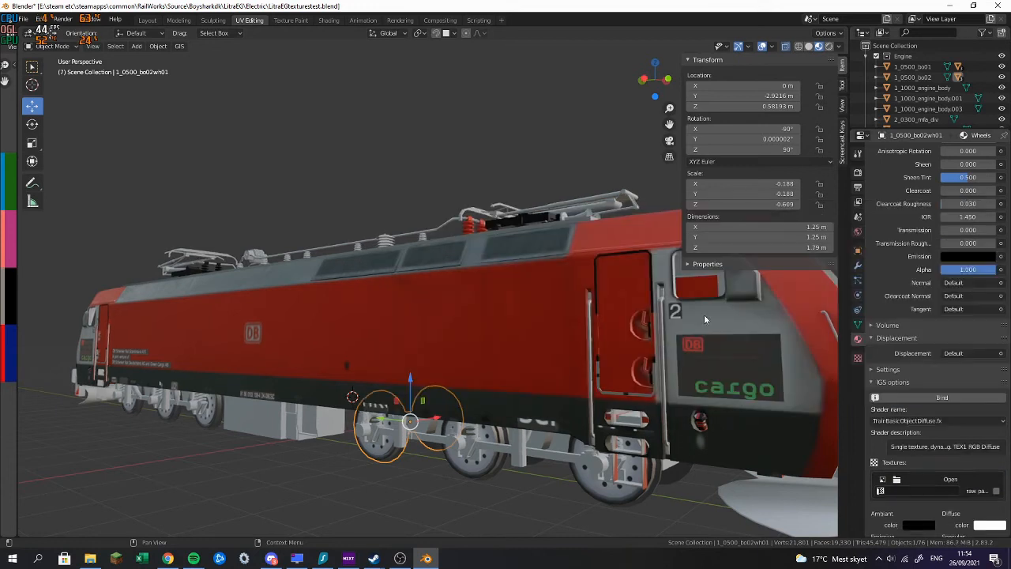
left_click(951, 479)
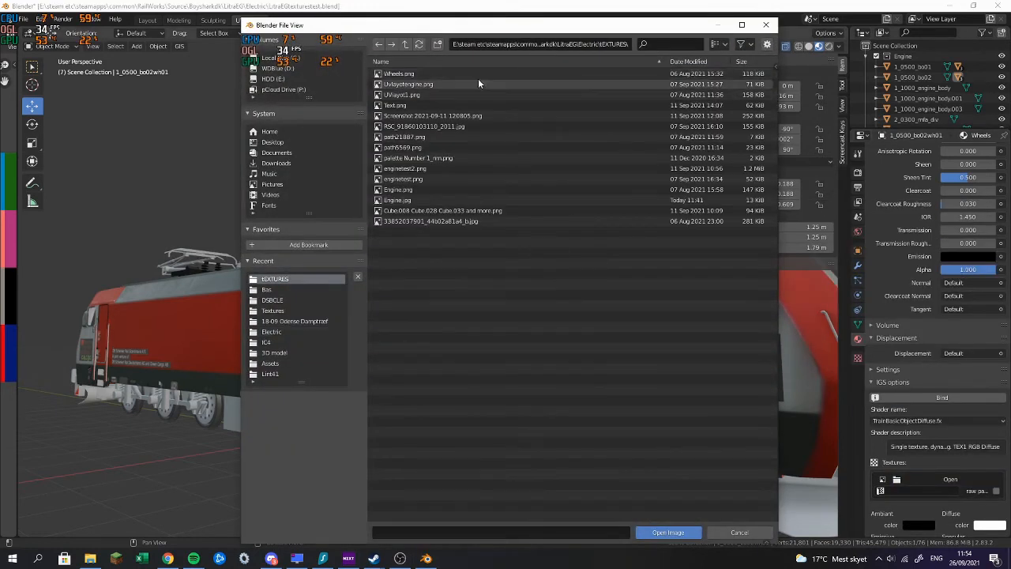
double_click(399, 74)
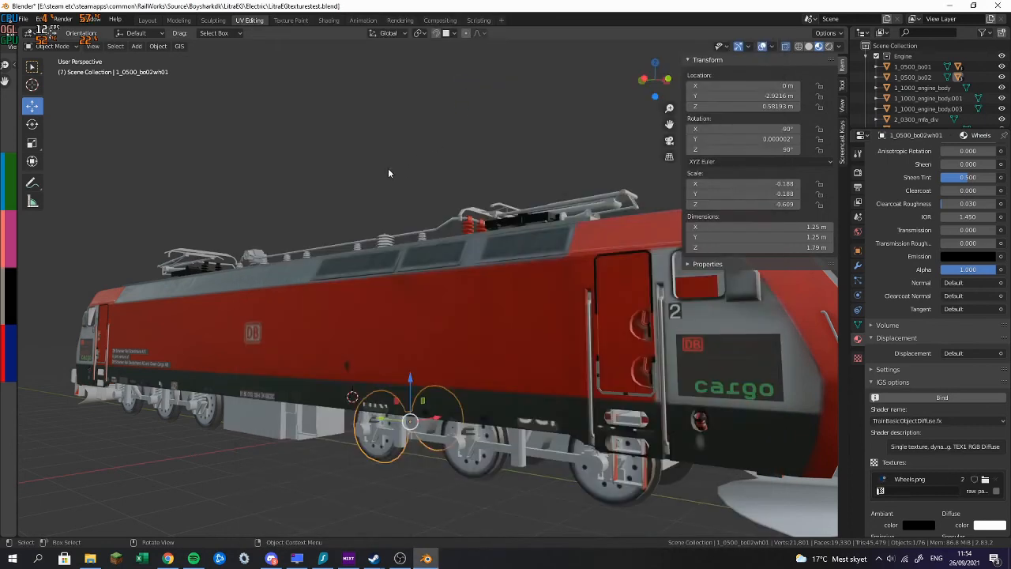
Check the IGS shader and texture assignments on the running gear and the engine body
scroll(406, 430, "down", 1)
left_click(387, 467)
left_click(516, 484)
middle_click_drag(630, 450, 587, 300)
left_click(587, 299)
left_click_drag(588, 299, 594, 308)
middle_click_drag(596, 313, 610, 356)
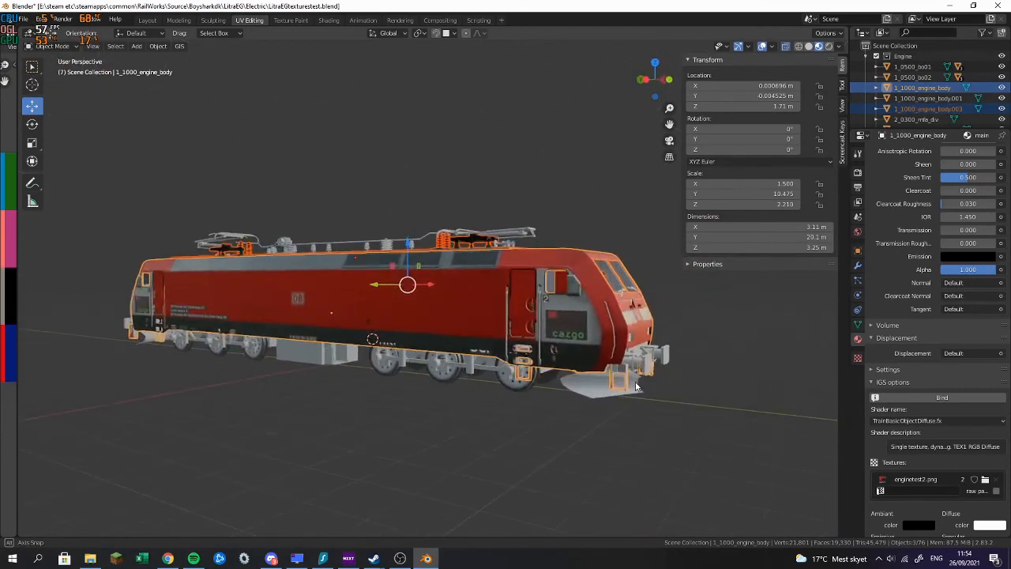
left_click(610, 357)
left_click(609, 356)
left_click(600, 342)
left_click(458, 319)
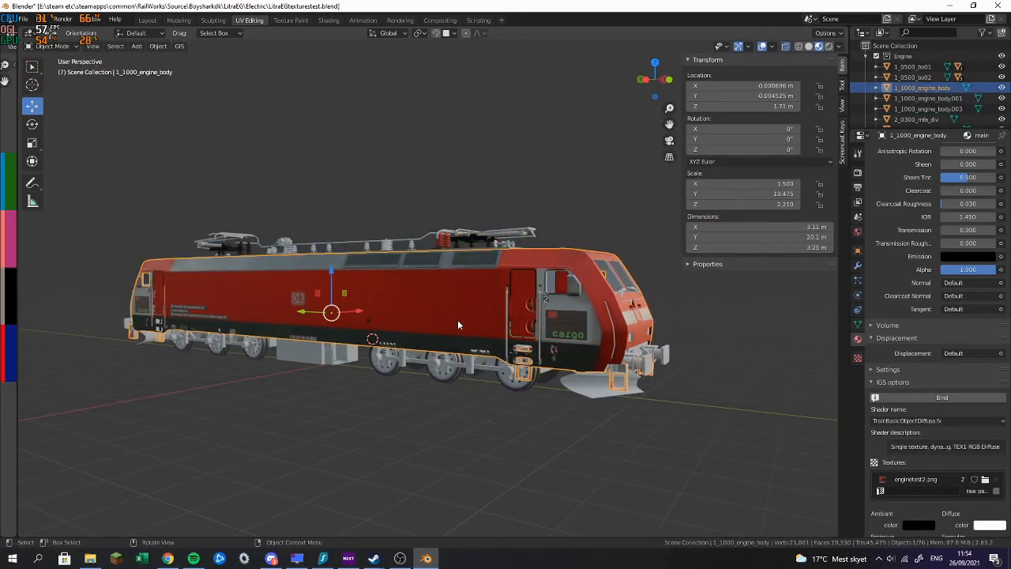
left_click(463, 390)
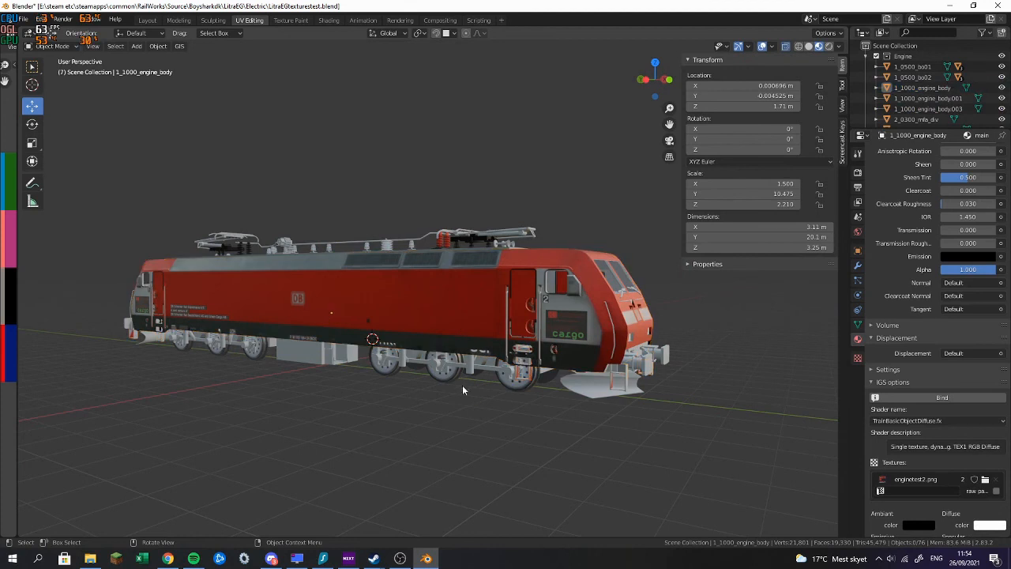
Select every object of the locomotive and save the file
key("w")
key("a")
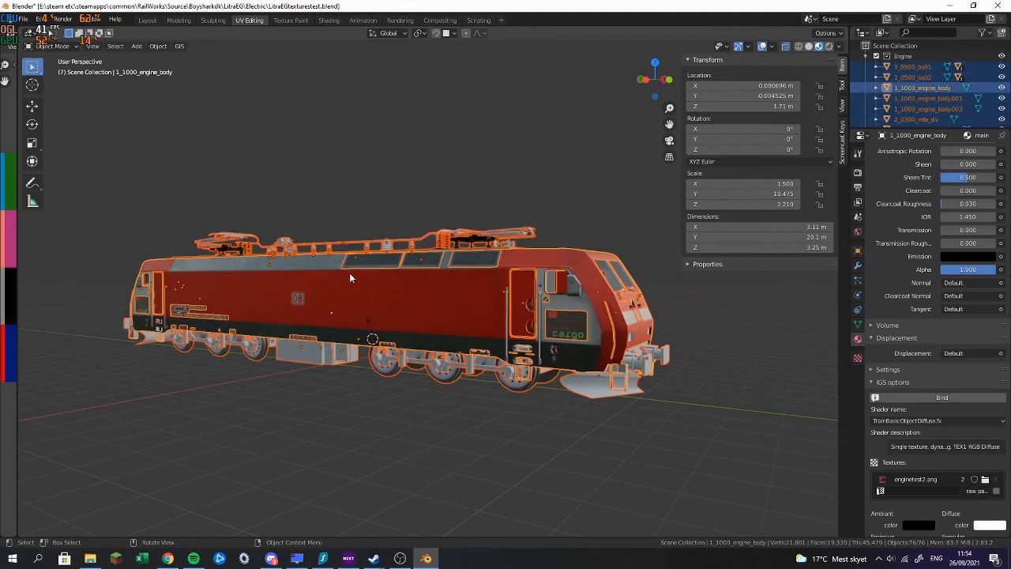
key("ctrl+s")
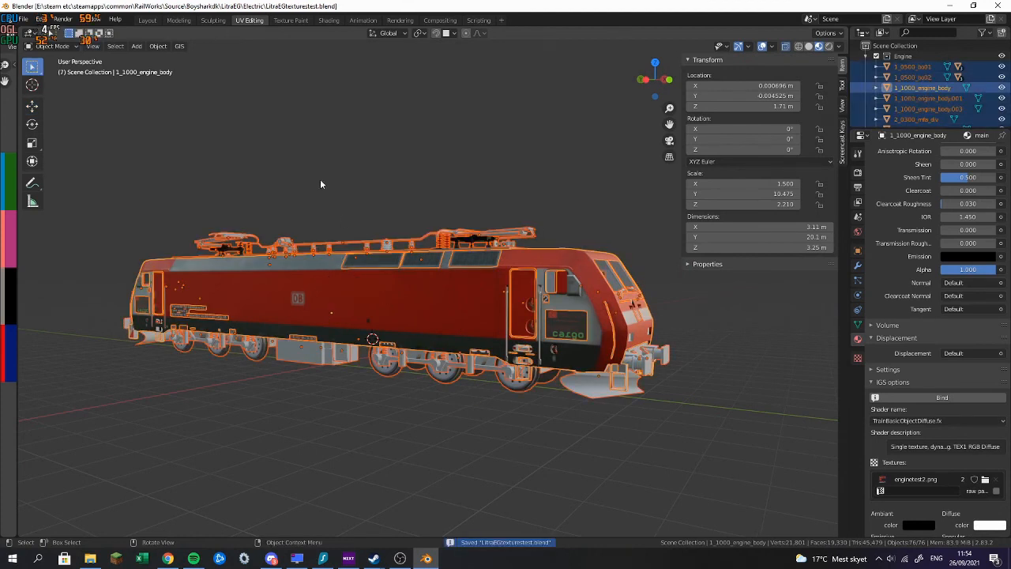
Try to export the selected locomotive as a TS shape (.igs) into the Electric folder
left_click(24, 19)
mouse_move(35, 171)
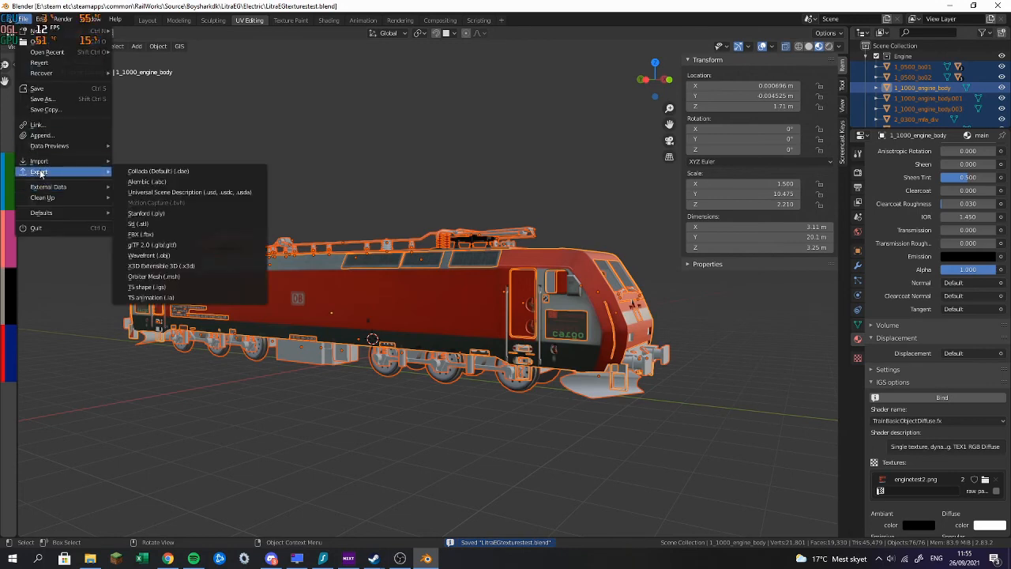
left_click(194, 288)
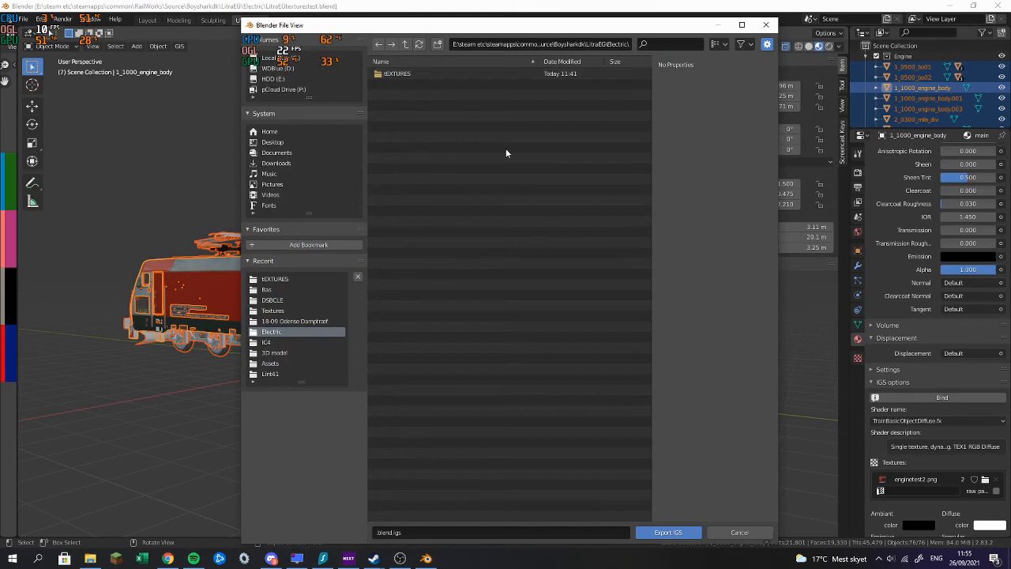
left_click(391, 532)
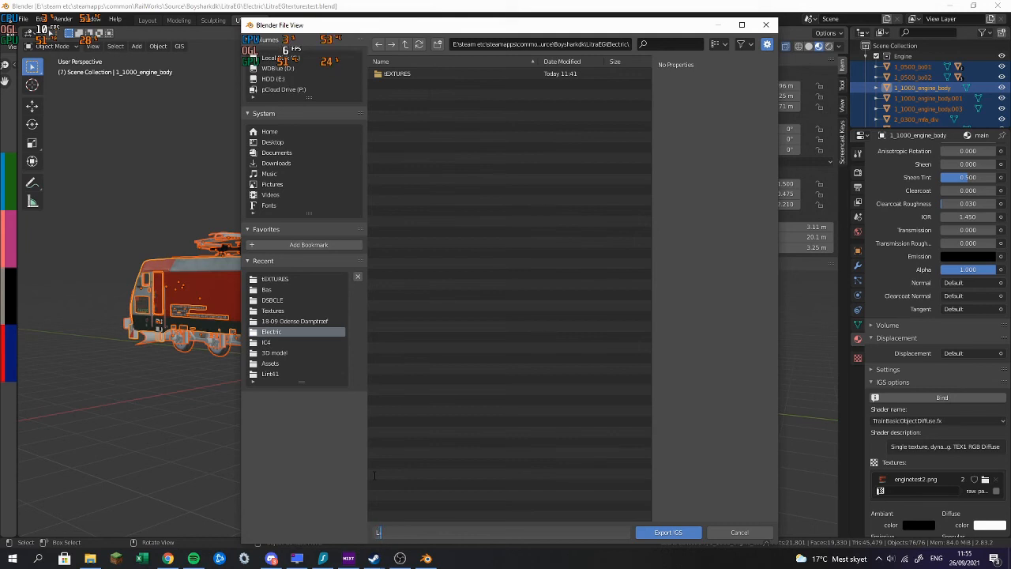
key("Return")
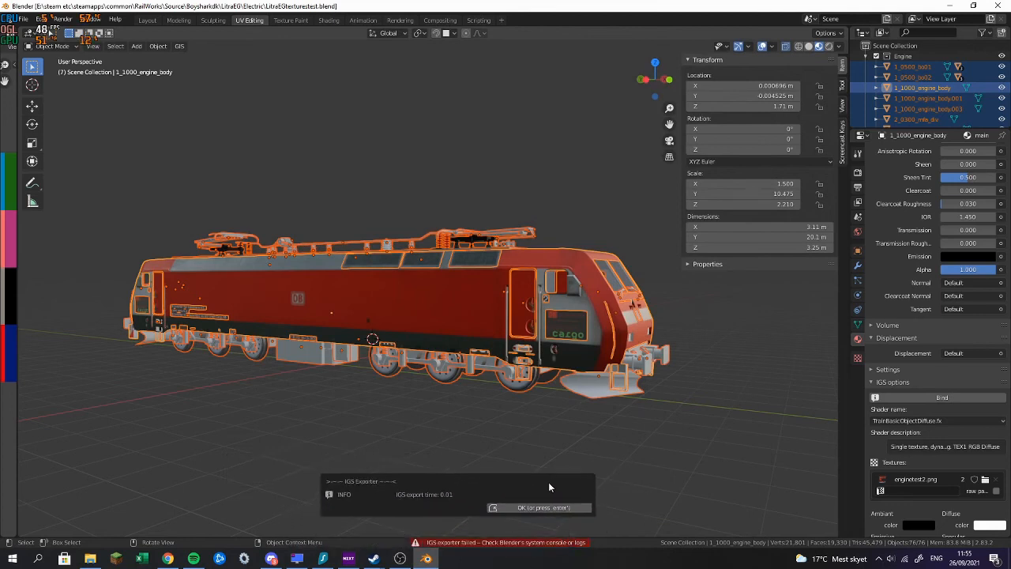
Locate the stray Cylinder.025 object in the scene's object list, delete it and save the file
scroll(933, 73, "down", 8)
scroll(935, 67, "down", 10)
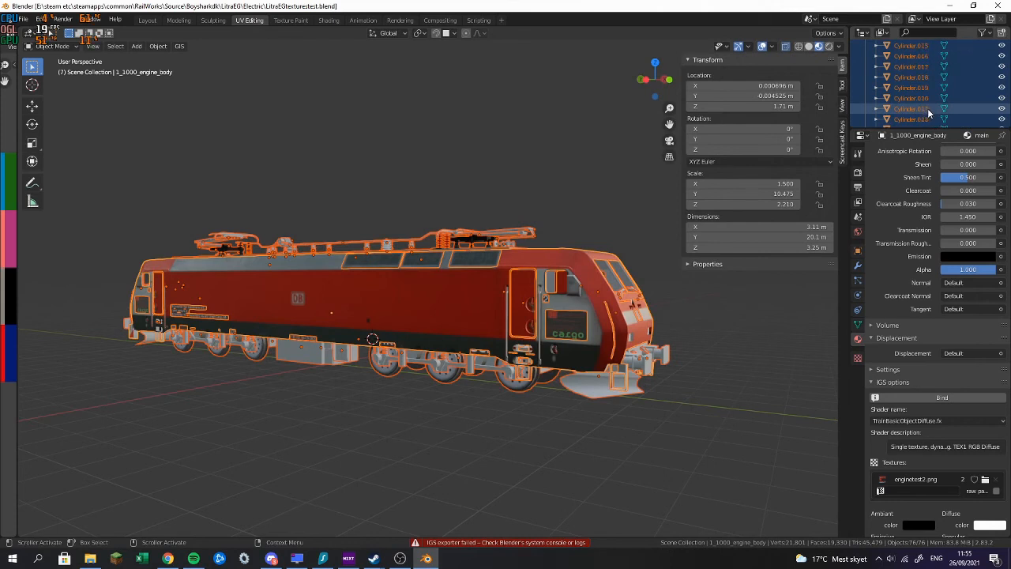
scroll(930, 113, "down", 3)
left_click(930, 111)
middle_click_drag(569, 207, 465, 221)
key("Tab")
key("Tab")
left_click(33, 105)
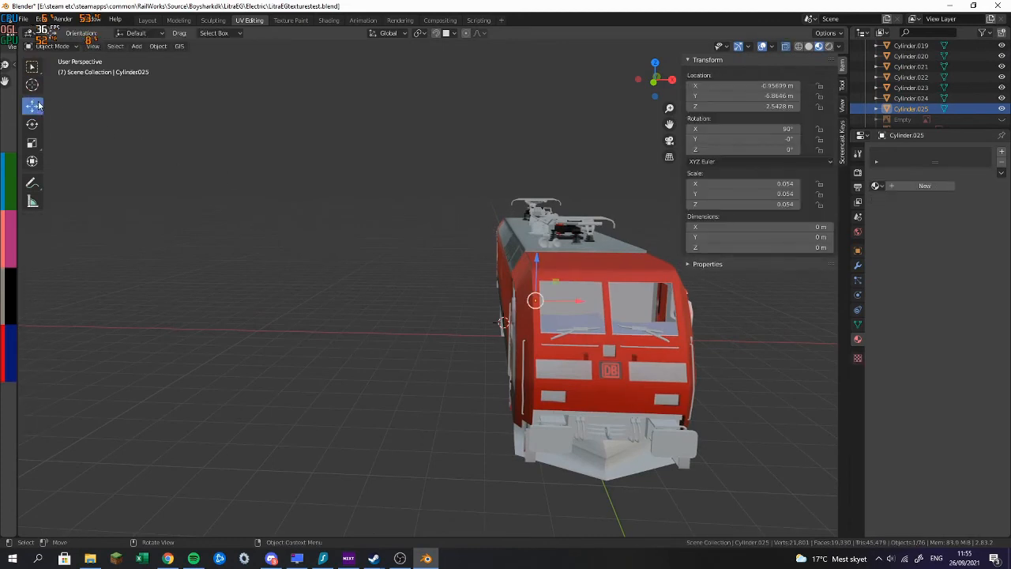
key("g")
key("z")
left_click(566, 243)
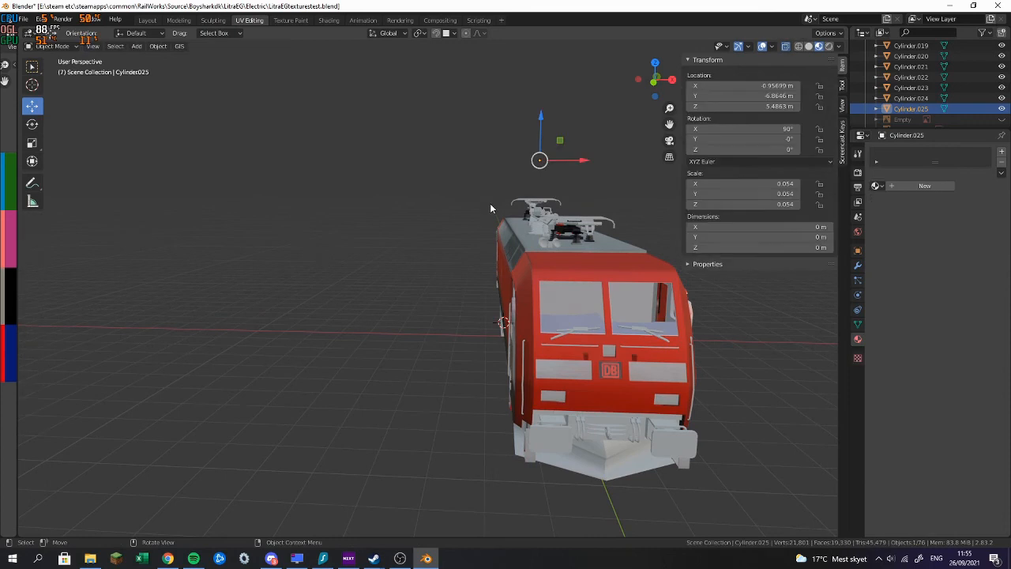
key("Delete")
key("ctrl+s")
Select all remaining objects and retry the TS shape (.igs) export
left_click(22, 19)
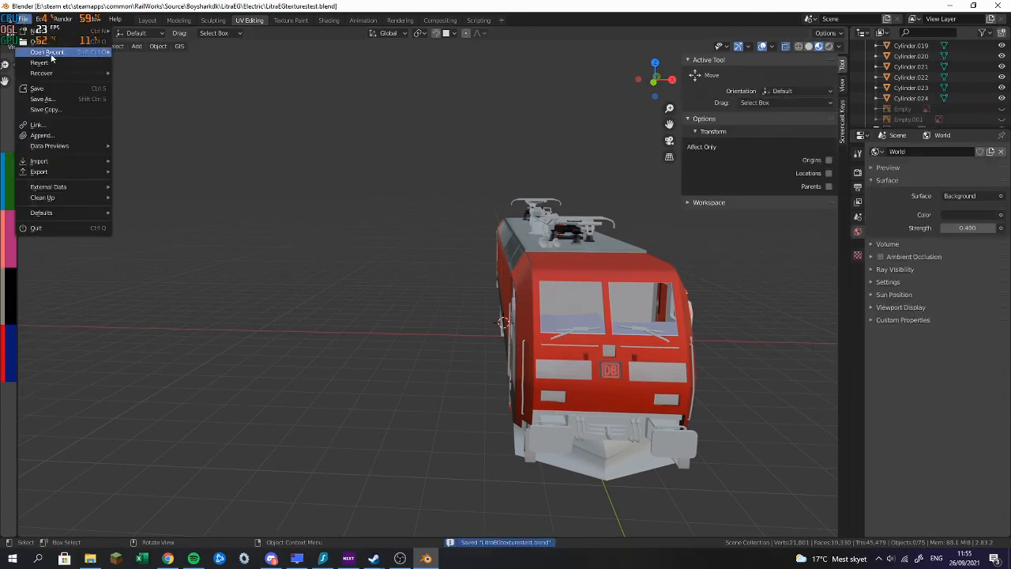
key("a")
left_click(24, 18)
mouse_move(45, 174)
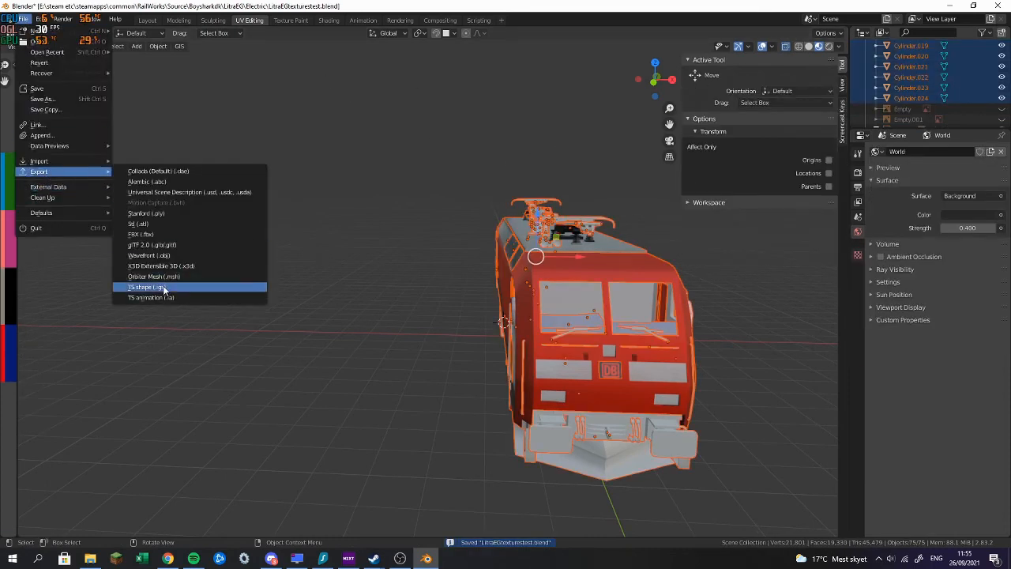
left_click(226, 289)
left_click(660, 533)
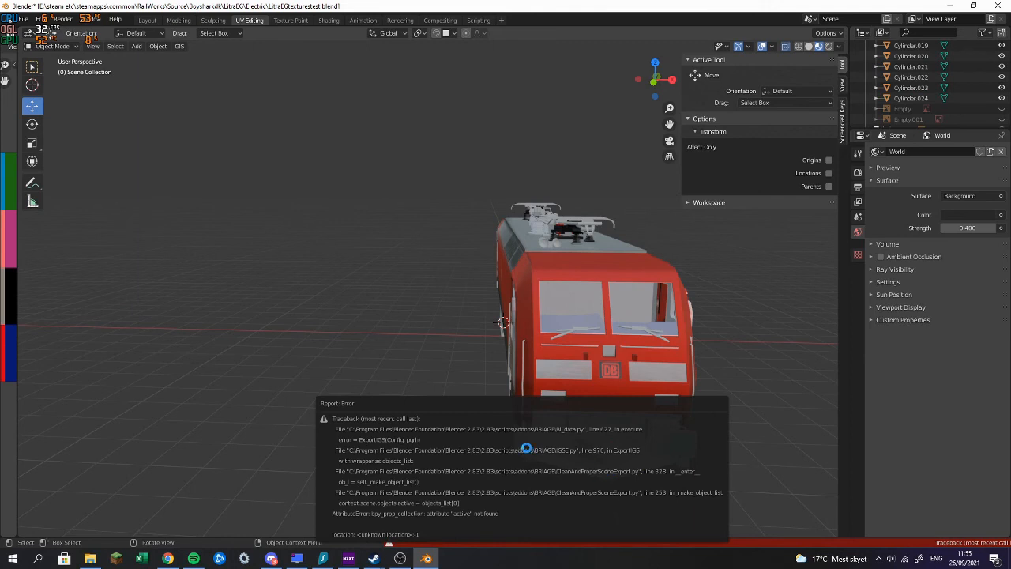
Open the info log to read the export error in full, and close it
left_click_drag(601, 405, 429, 337)
left_click(909, 543)
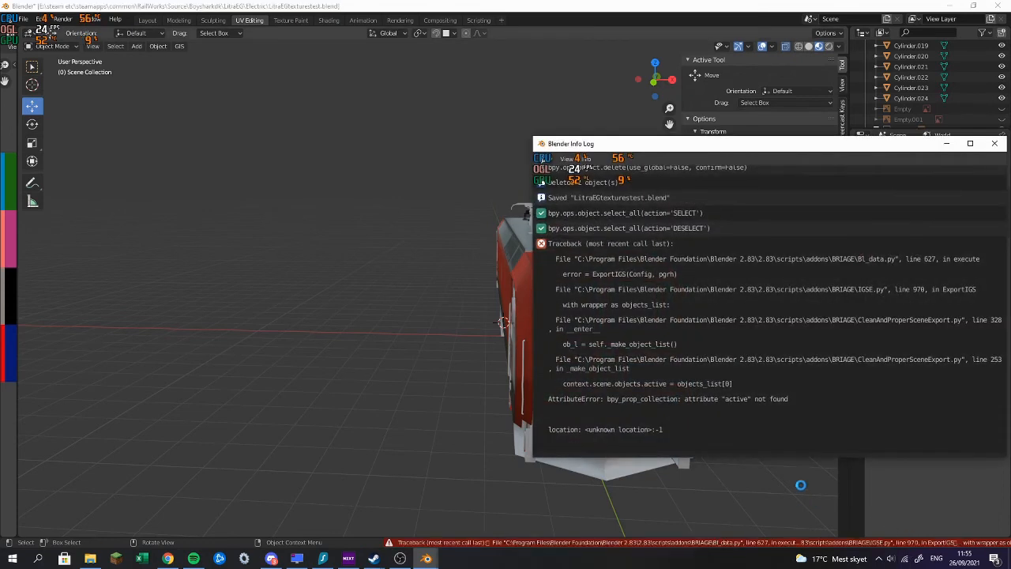
left_click(875, 156)
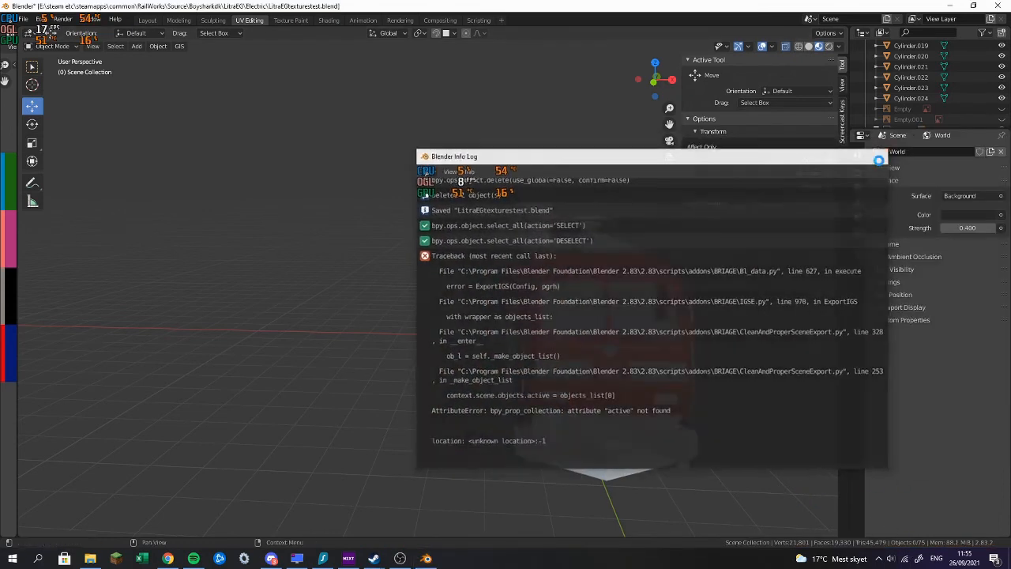
Select the Text object in the scene's object list and examine its decals on the locomotive
left_click(859, 53)
left_click(867, 55)
left_click(890, 117)
middle_click_drag(545, 207, 531, 184)
scroll(465, 198, "up", 4)
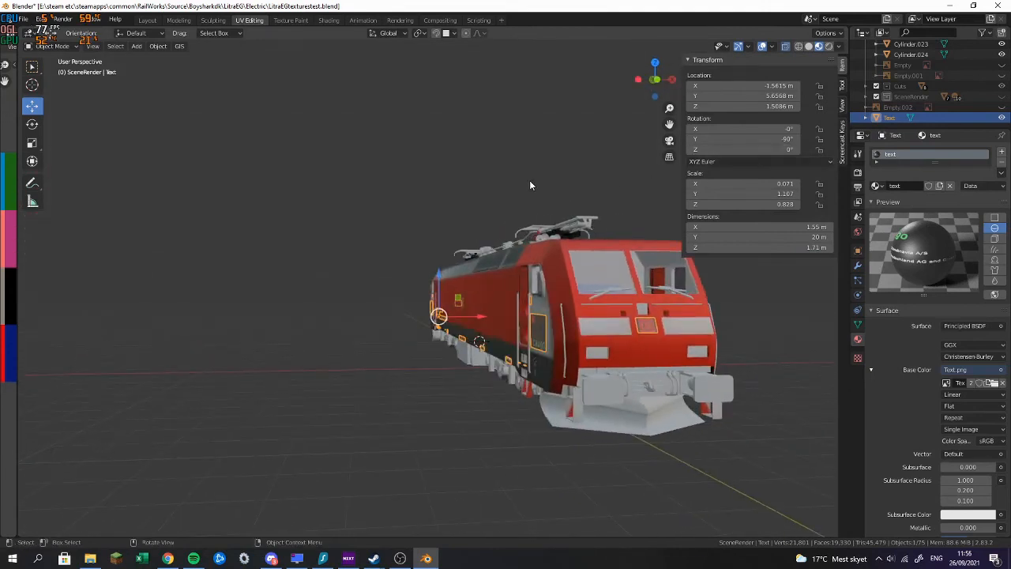
scroll(1000, 411, "down", 14)
scroll(969, 414, "down", 7)
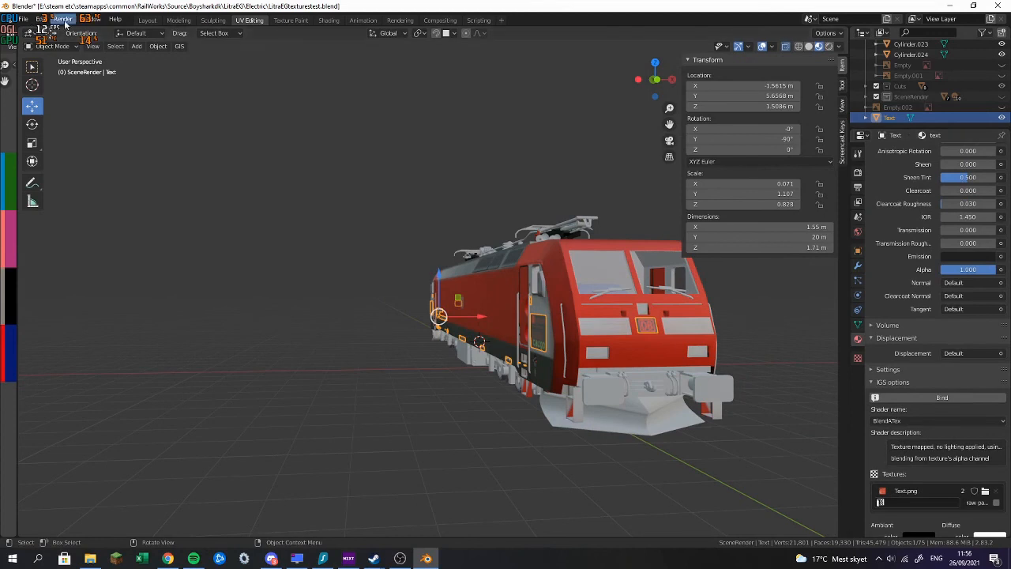
left_click(23, 18)
left_click(44, 110)
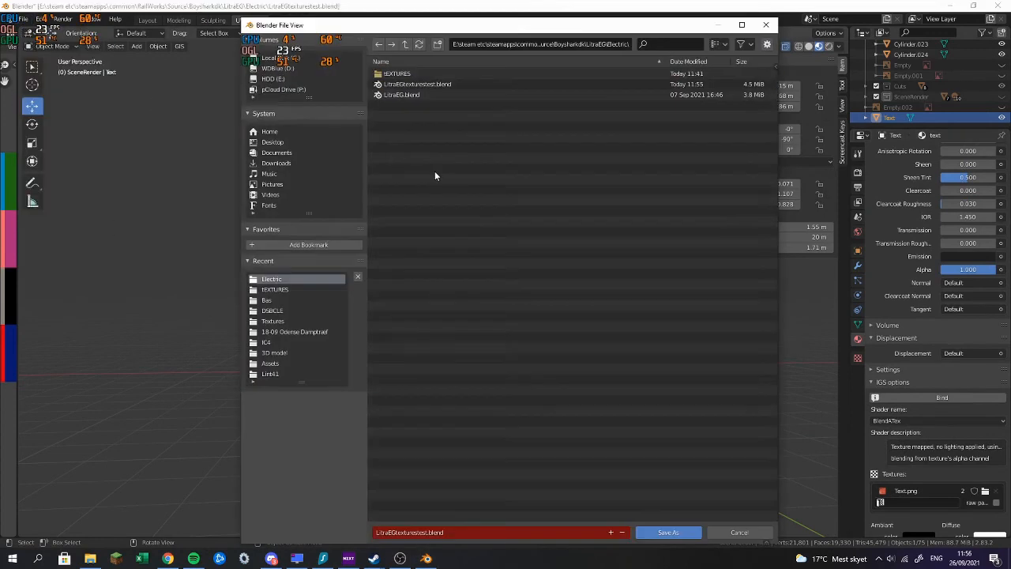
left_click(456, 87)
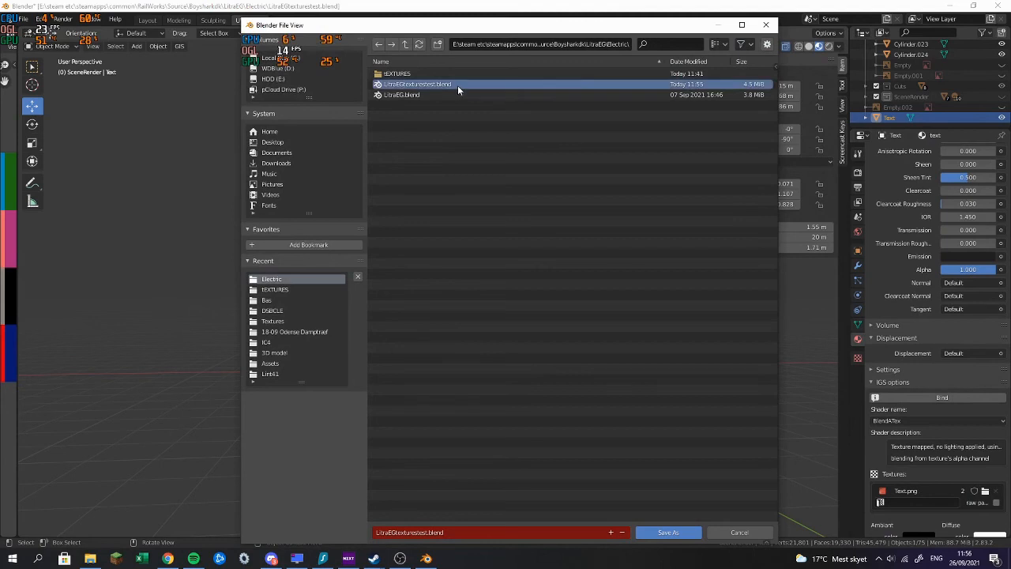
right_click(458, 82)
right_click(418, 92)
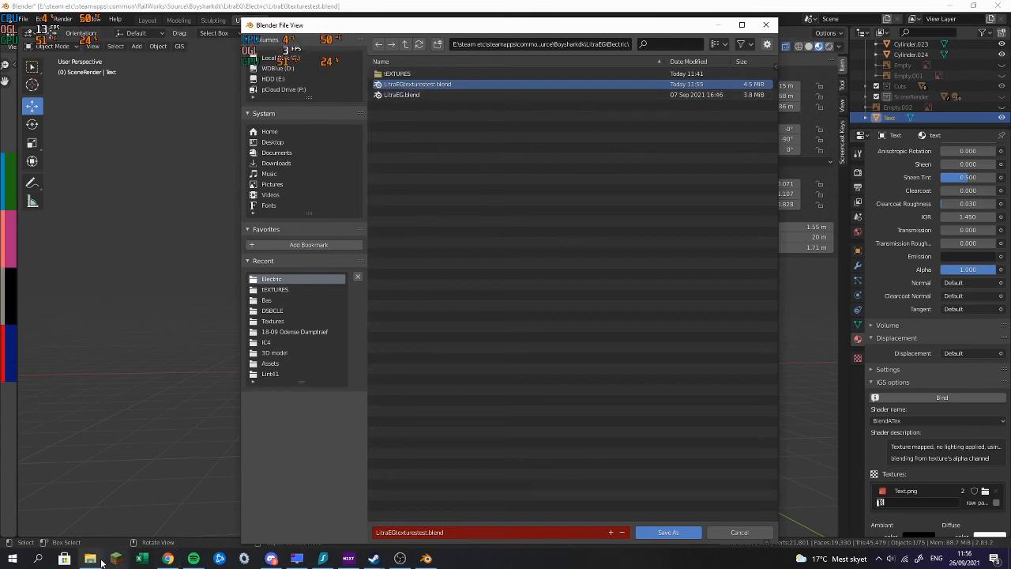
left_click(756, 531)
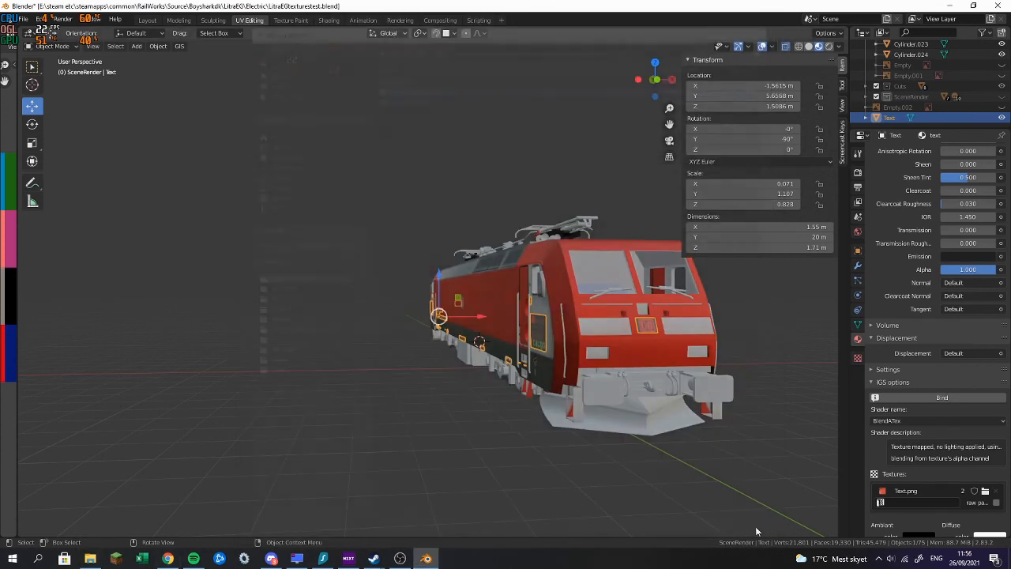
Switch to File Explorer and open the Electric folder inside Boysharkdk's LitraEG folder
left_click(90, 559)
left_click(41, 173)
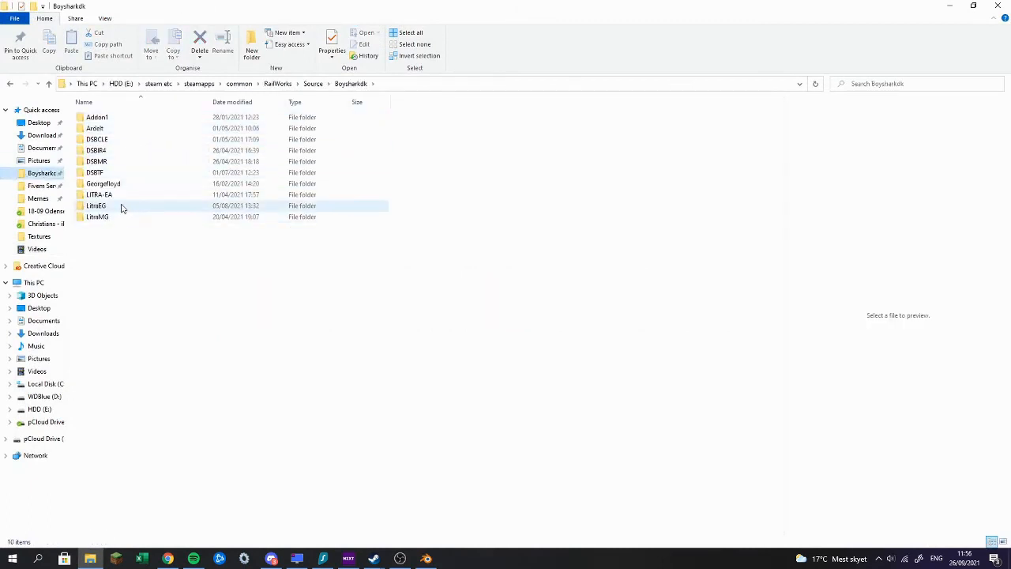
double_click(122, 205)
left_click(131, 118)
double_click(131, 121)
double_click(129, 119)
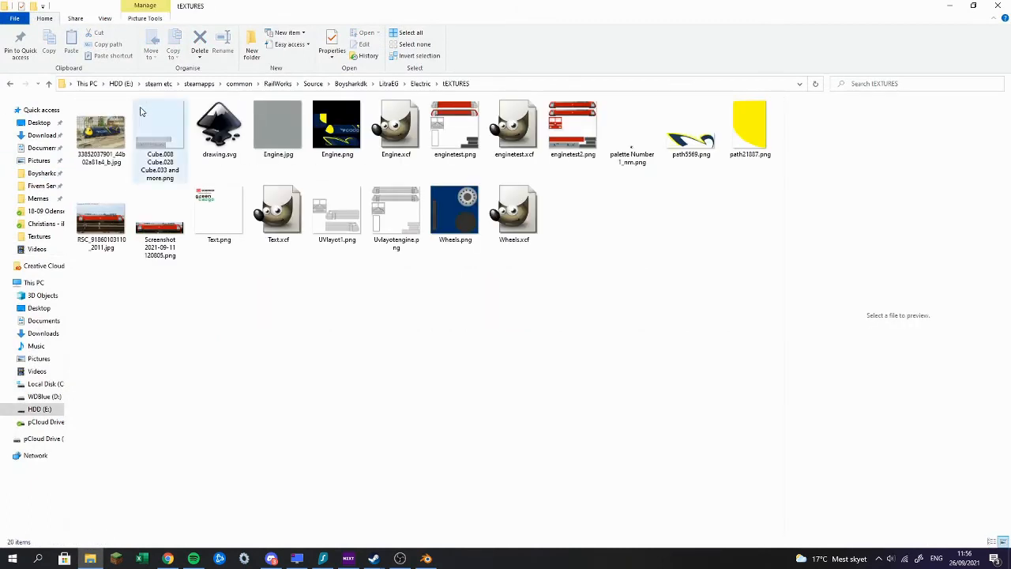
left_click(420, 84)
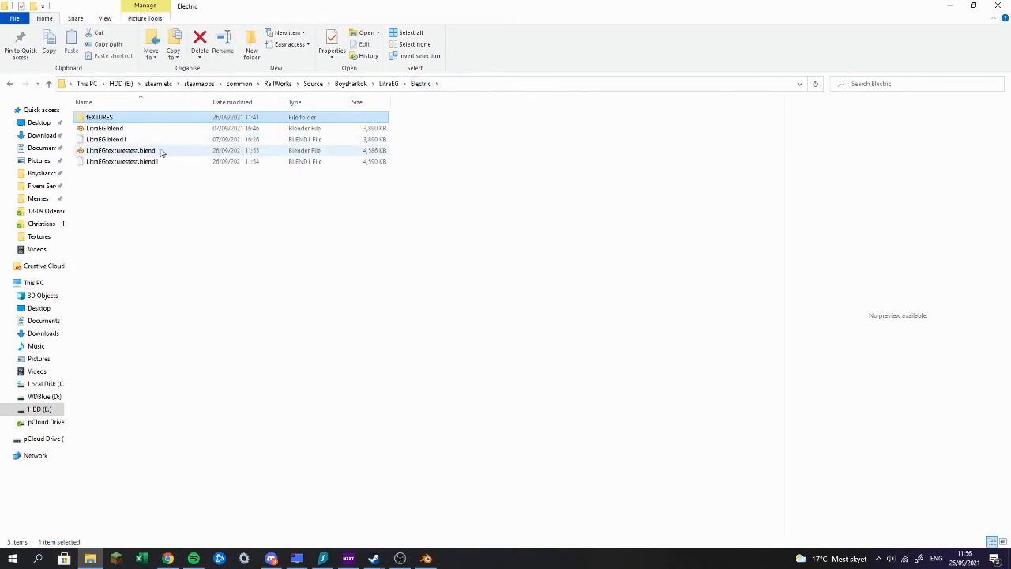
Try to rename LitraEGtexturestest.blend as LitraEG.blend, accepting the suggested numbered name, and undo the rename
right_click(128, 152)
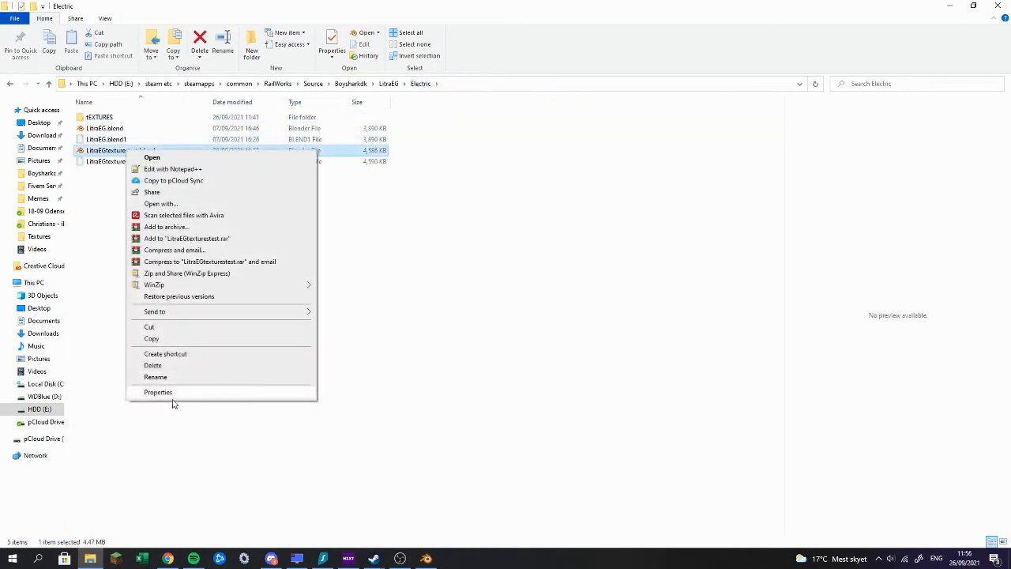
left_click(168, 375)
type("Litra.blend")
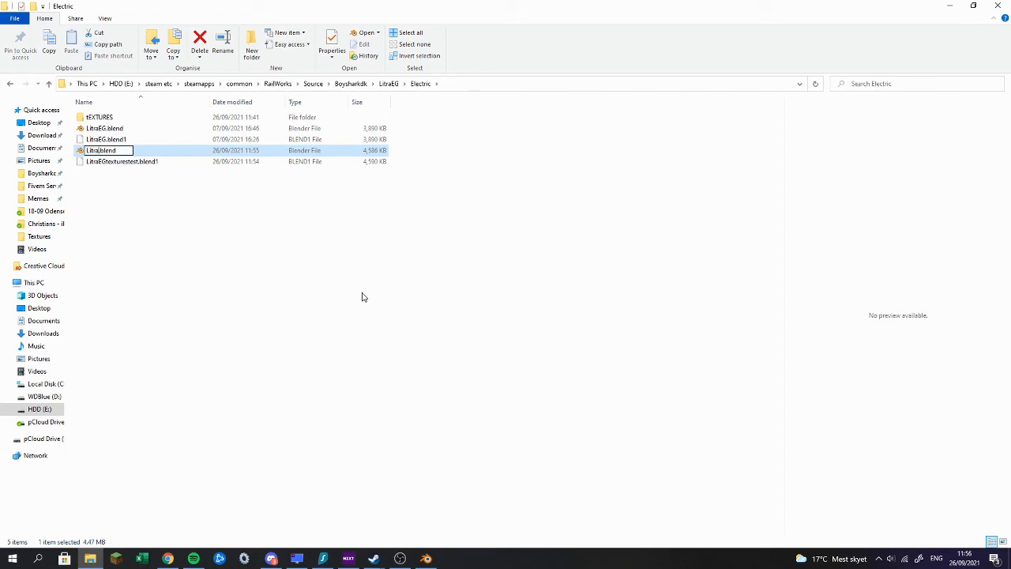
key("Return")
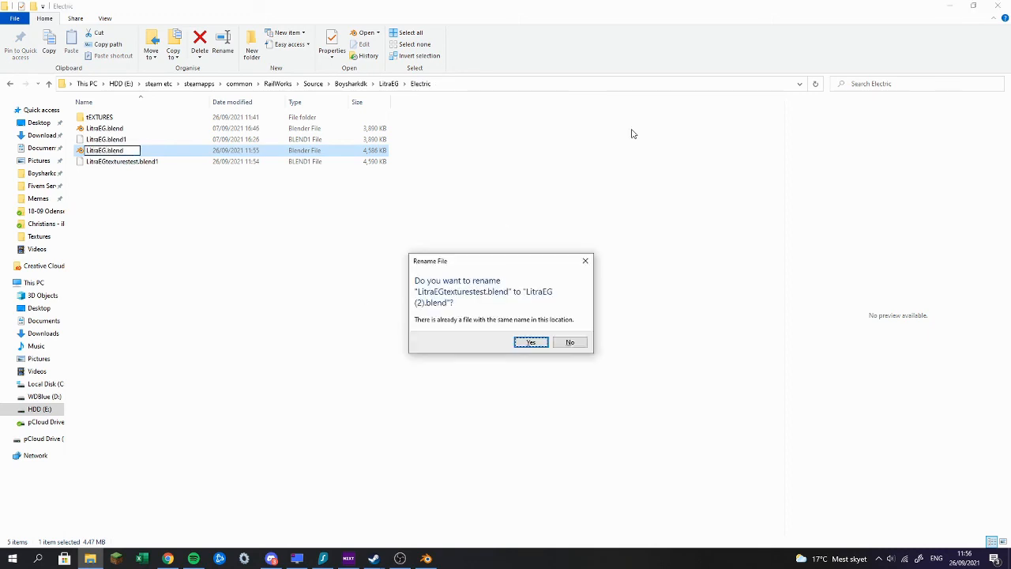
left_click(531, 342)
right_click(104, 142)
left_click(106, 141)
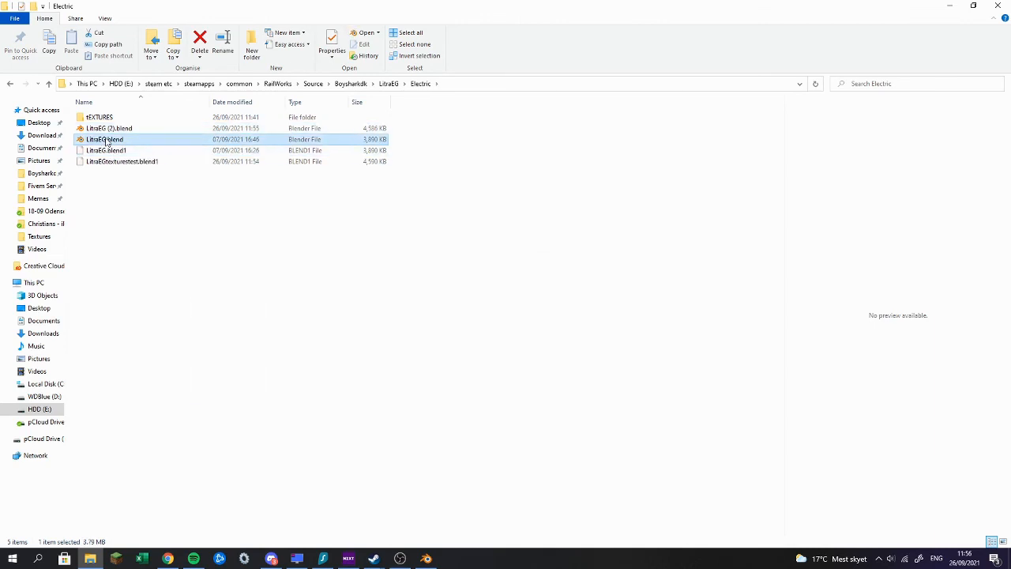
key("ctrl+z")
Rename the older LitraEG.blend file as Litraegold.blend
right_click(122, 128)
left_click(166, 355)
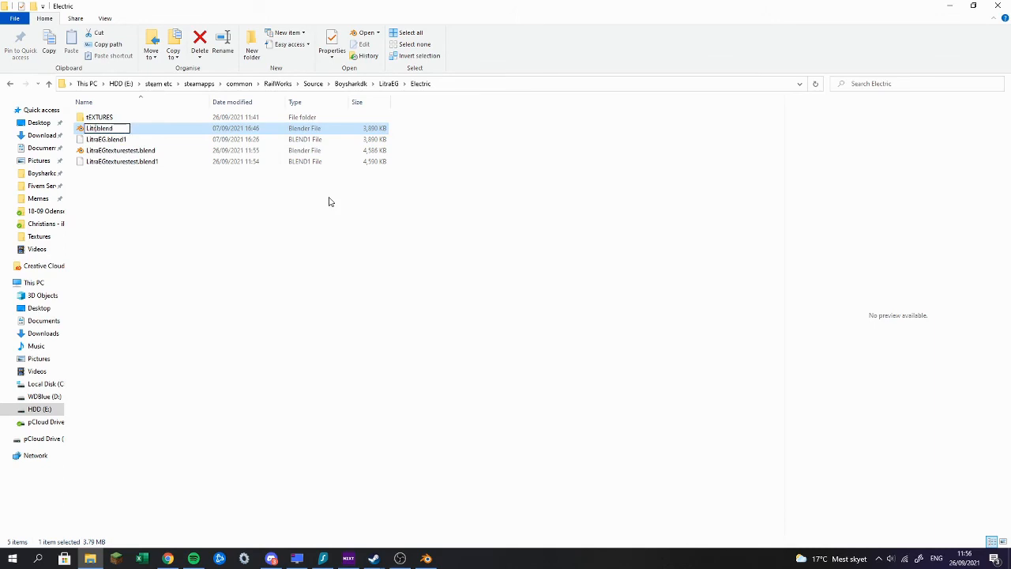
type("Litraegold")
key("Return")
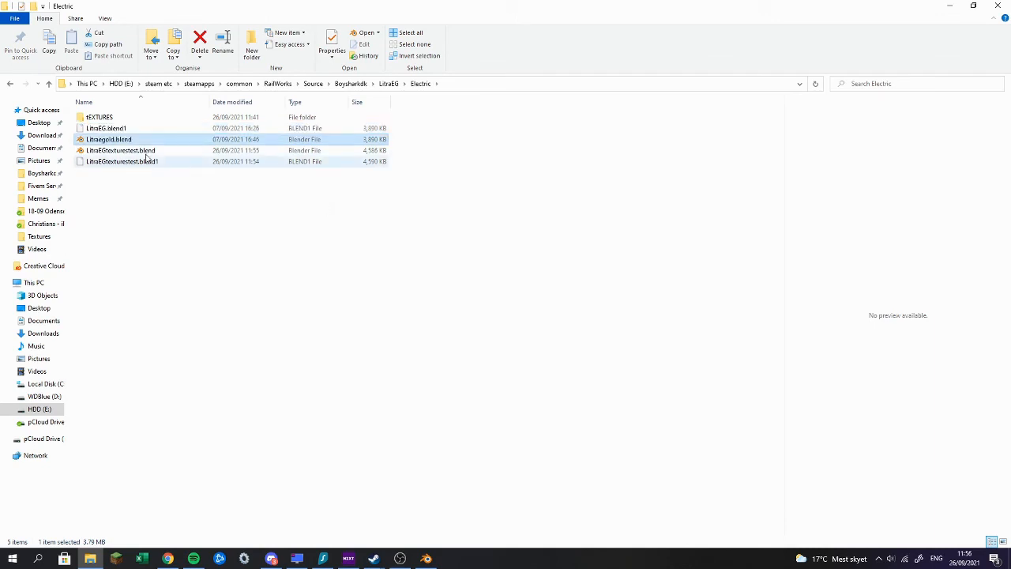
Rename LitraEGtexturestest.blend as LitraEG.blend
right_click(144, 150)
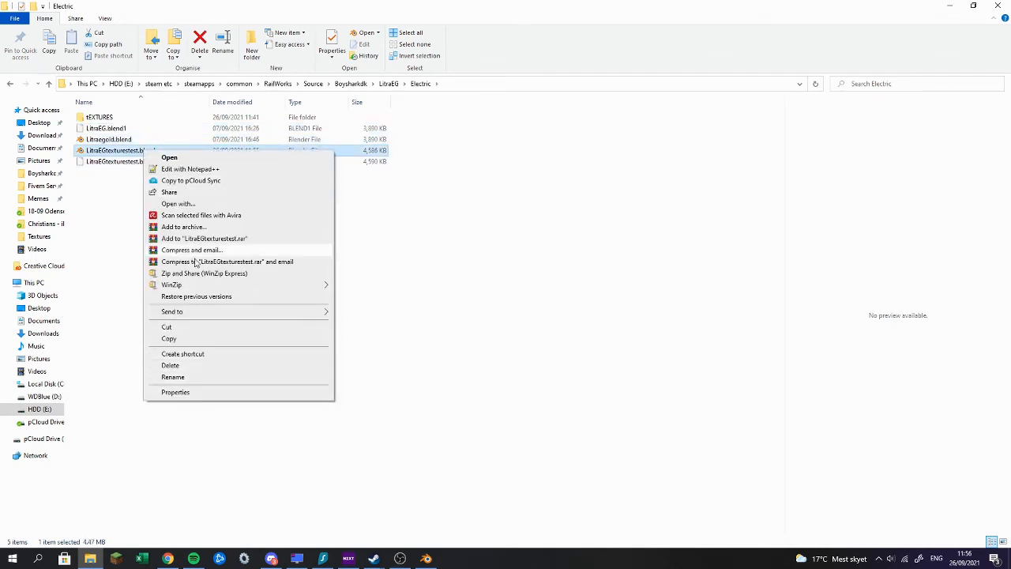
left_click(212, 378)
type("L")
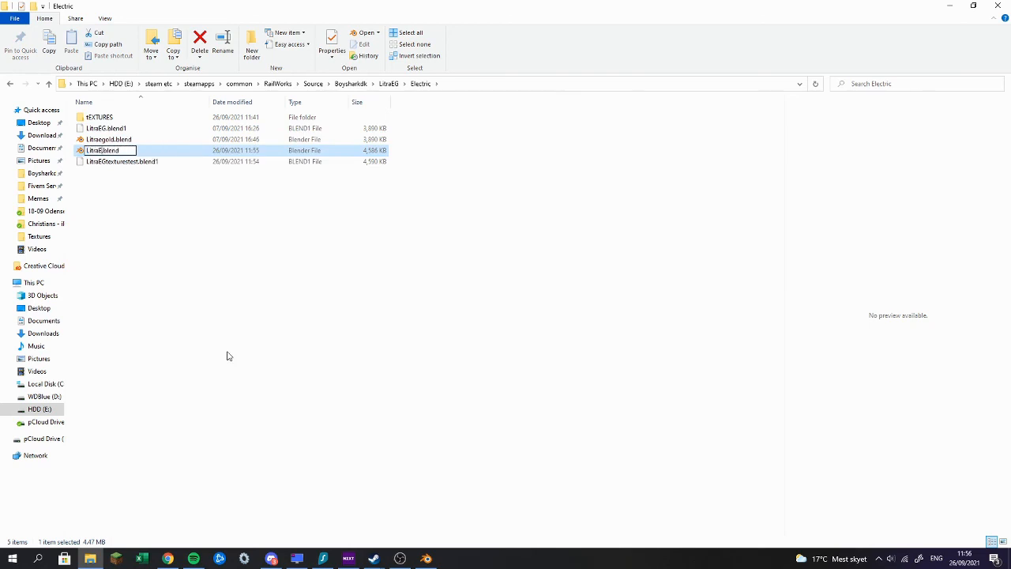
type("itraEG")
key("Return")
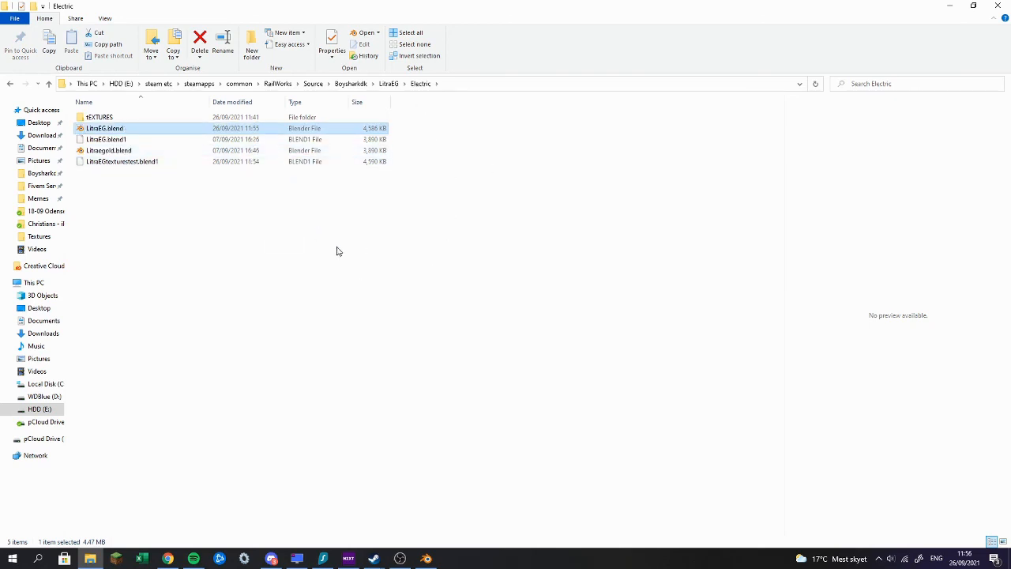
Close the Blender session without saving and open the renamed LitraEG.blend from the Electric folder
left_click(426, 555)
left_click(998, 6)
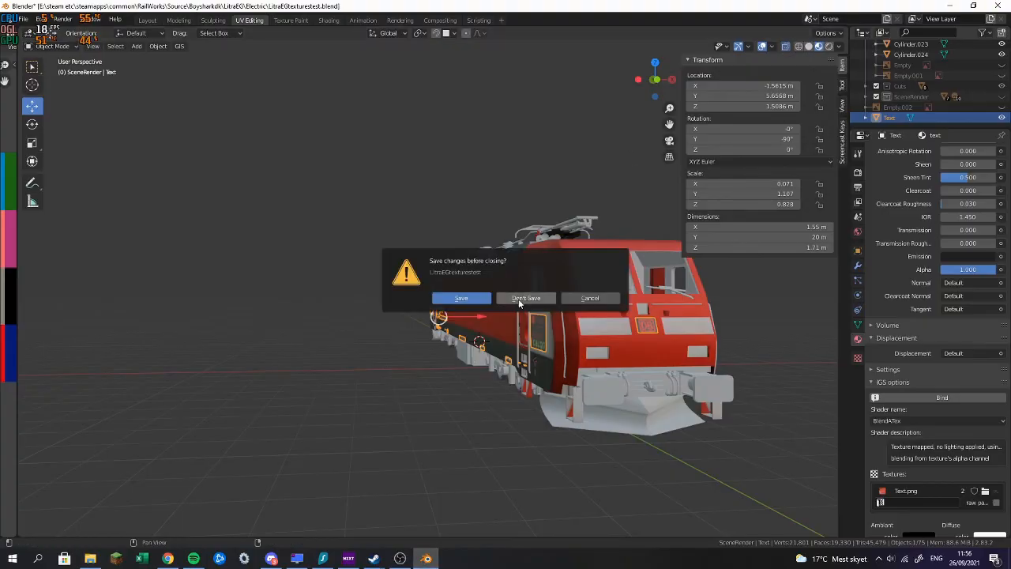
left_click(525, 298)
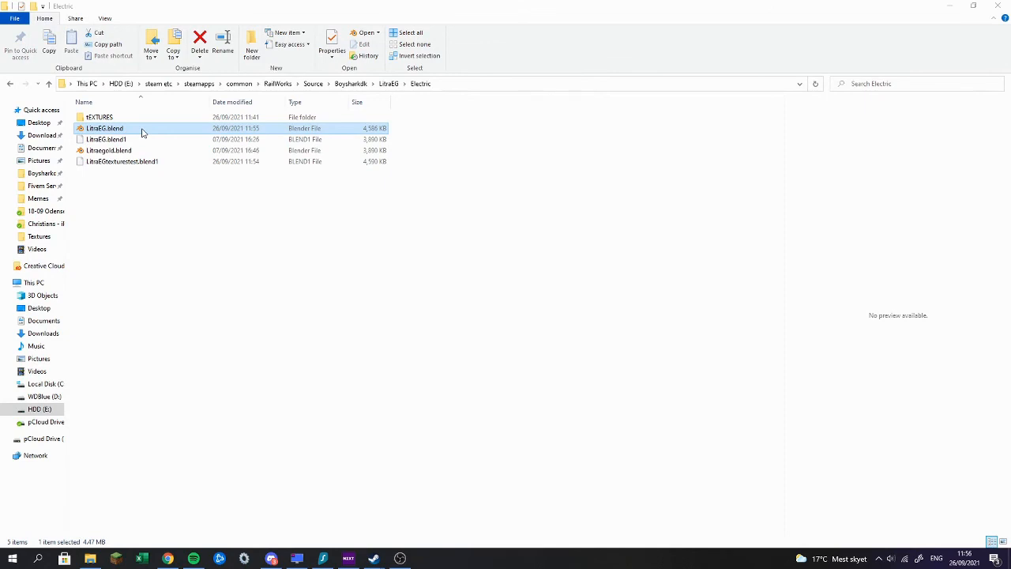
double_click(143, 133)
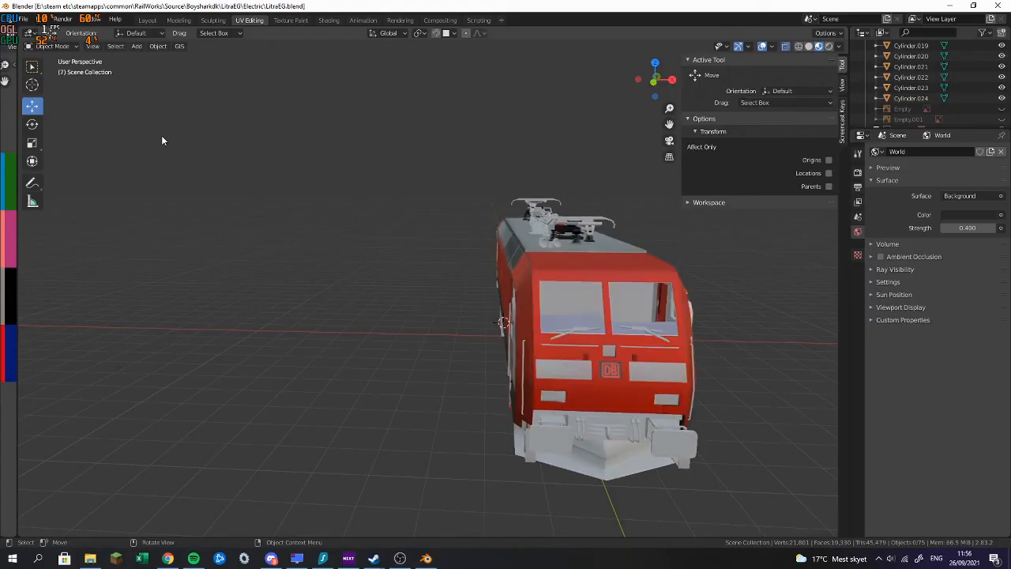
Examine the locomotive's side decals up close, select the Text object and show its material properties
middle_click_drag(261, 56, 586, 255)
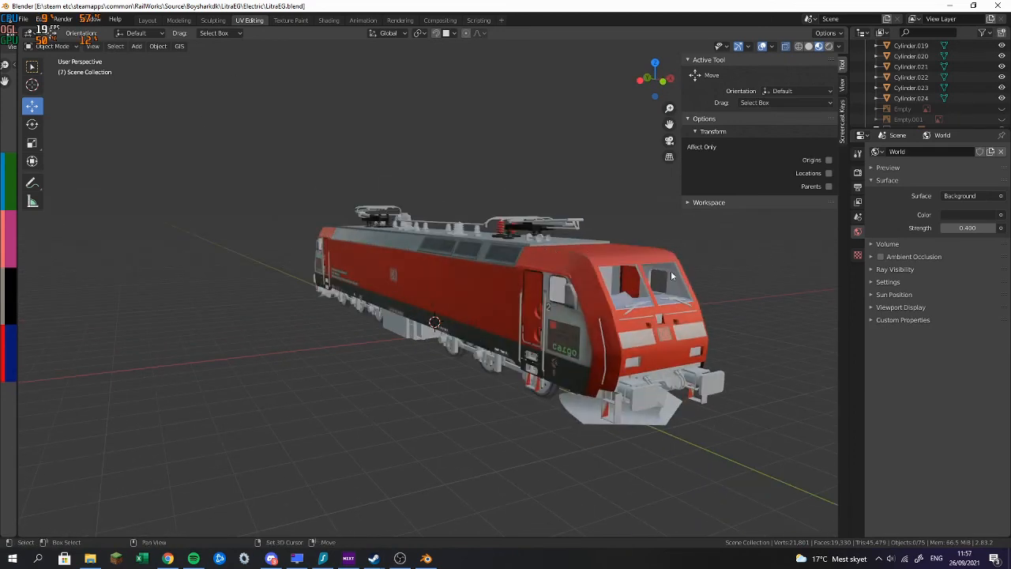
left_click(626, 315)
key("a")
middle_click_drag(591, 294, 482, 254)
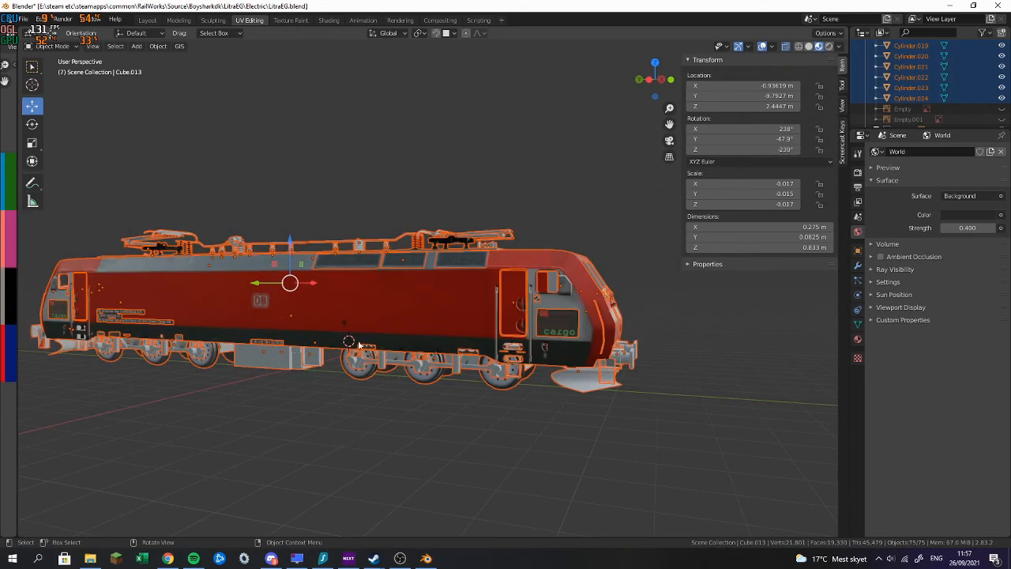
left_click(265, 343)
middle_click_drag(308, 334, 616, 273)
middle_click_drag(245, 286, 319, 311)
left_click(301, 322)
left_click(348, 295)
left_click(351, 295)
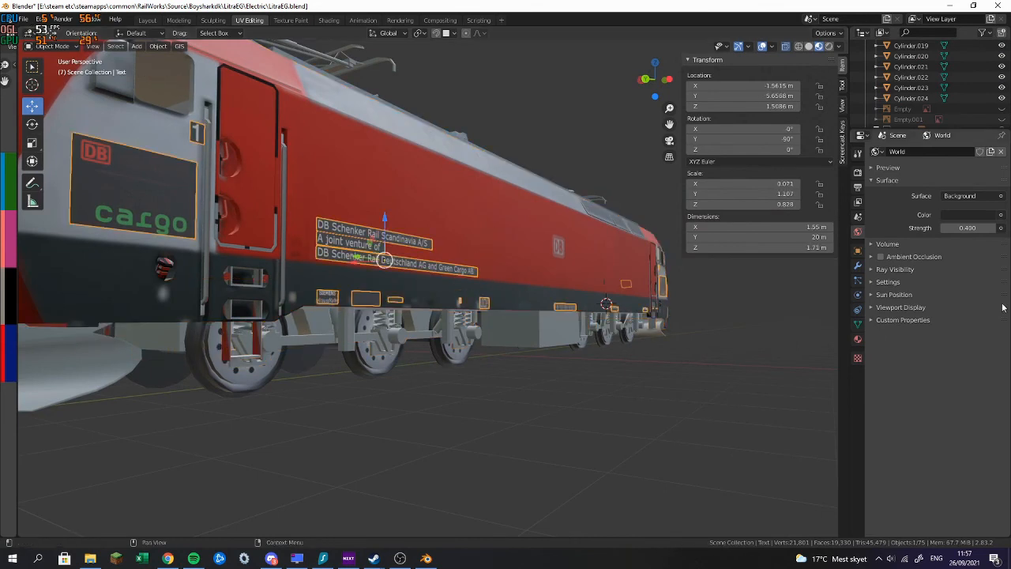
left_click(858, 339)
Check the materials of the locomotive's body and side doors, including the doors' IGS shader options
left_click(552, 246)
left_click(552, 247)
left_click(561, 319)
left_click(444, 349)
left_click(259, 346)
left_click(119, 354)
left_click(137, 277)
middle_click_drag(164, 229, 291, 265)
left_click(290, 265)
left_click(108, 278)
middle_click_drag(108, 278, 234, 300)
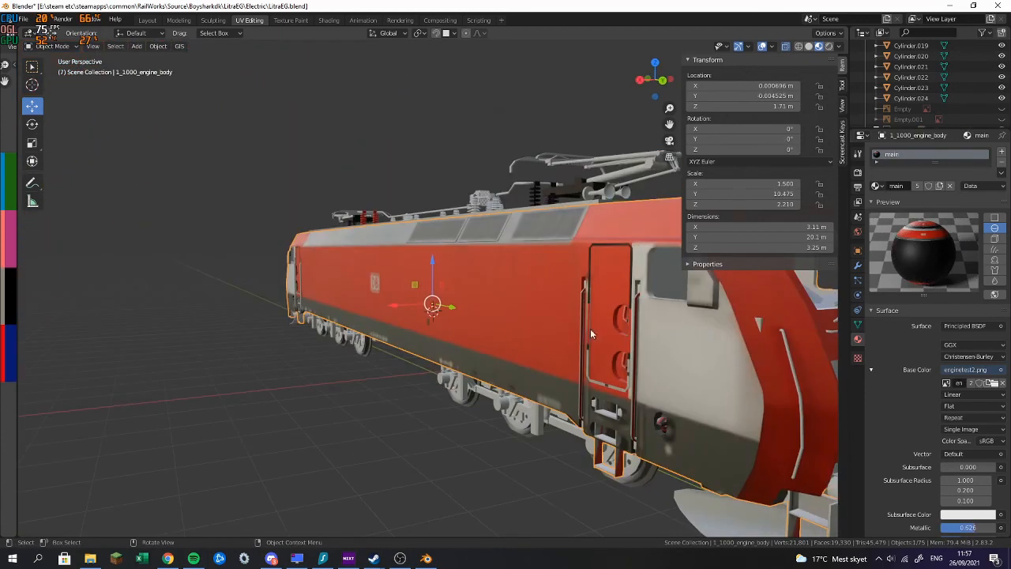
left_click(631, 317)
scroll(937, 332, "down", 10)
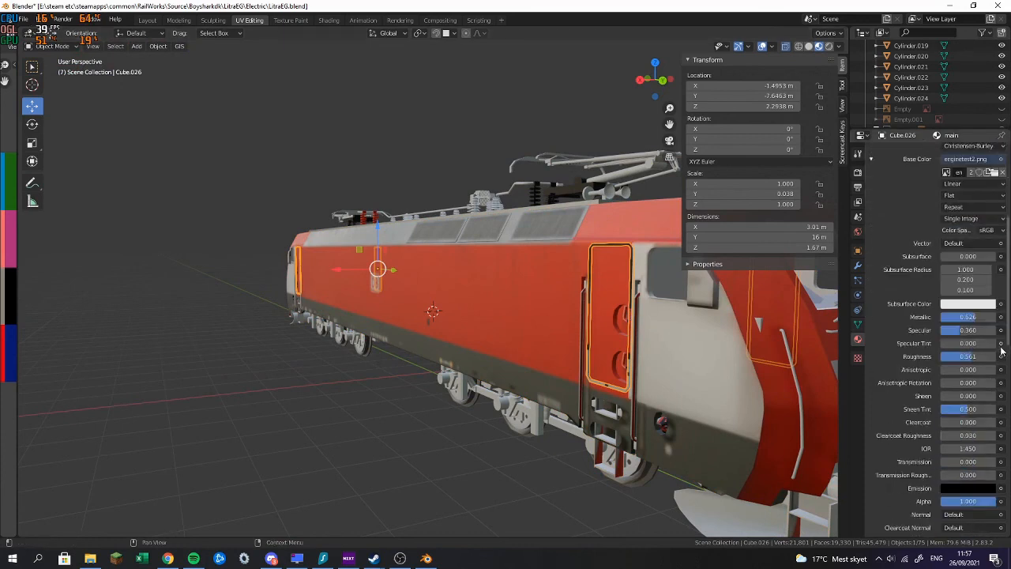
scroll(937, 331, "down", 3)
Select all objects with the engine body active, save the file, and deselect the camera
key("a")
key("ctrl+s")
middle_click_drag(419, 99, 520, 278)
left_click(519, 281, "shift")
middle_click_drag(517, 280, 153, 180)
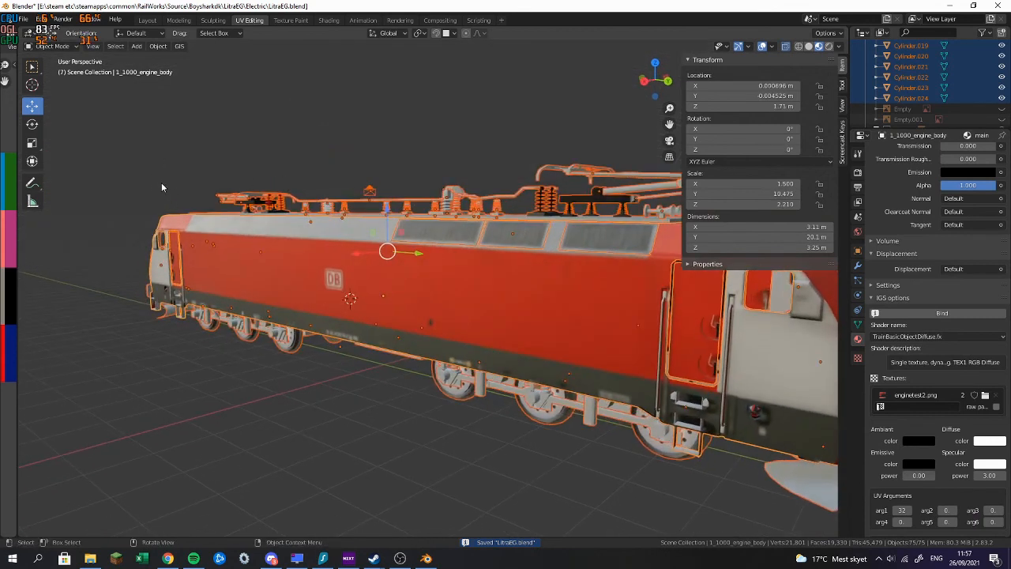
scroll(187, 134, "up", 2)
middle_click_drag(207, 130, 249, 226)
scroll(419, 235, "down", 6)
left_click(478, 231, "shift")
left_click(436, 241, "shift")
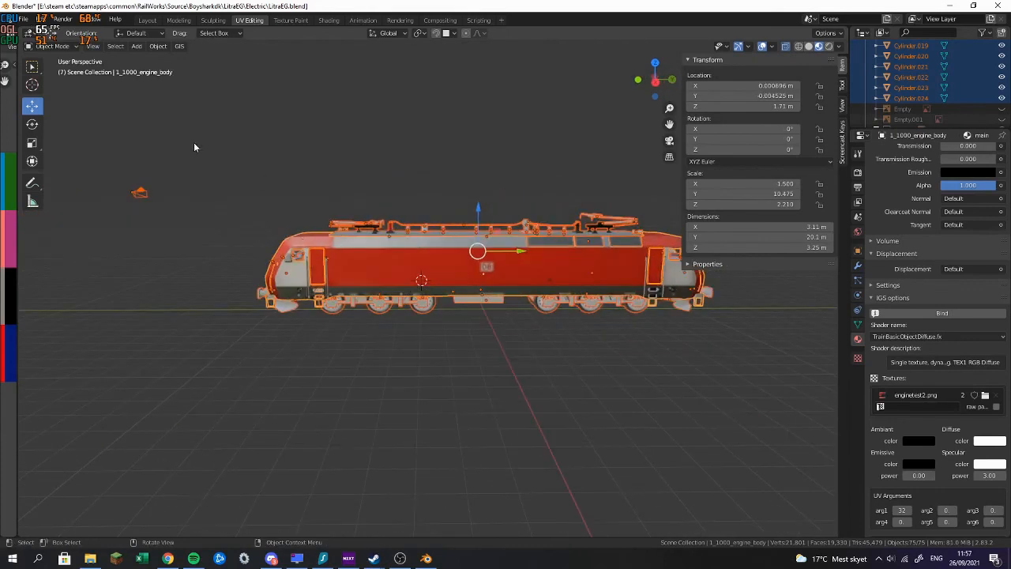
left_click_drag(114, 153, 169, 230, "ctrl")
middle_click_drag(175, 233, 478, 236)
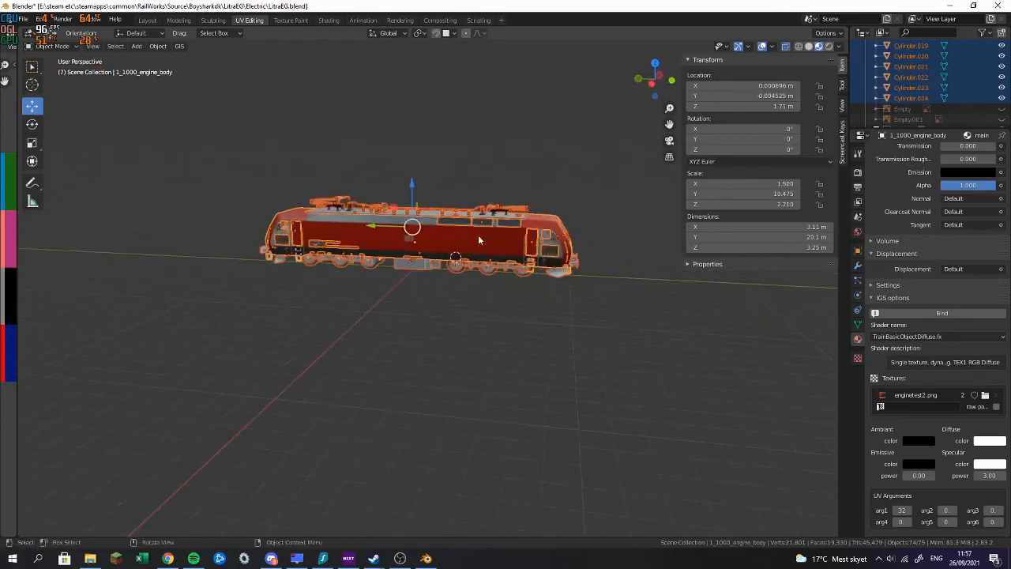
Find the Camera object in the scene's object list and hide it from the viewport
scroll(969, 105, "down", 3)
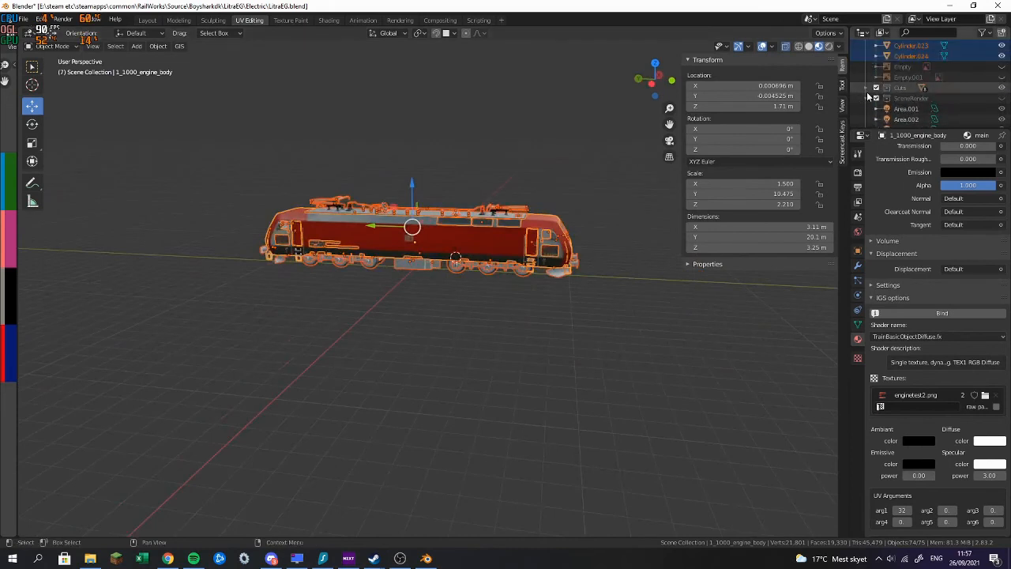
scroll(989, 100, "up", 5)
scroll(988, 100, "up", 10)
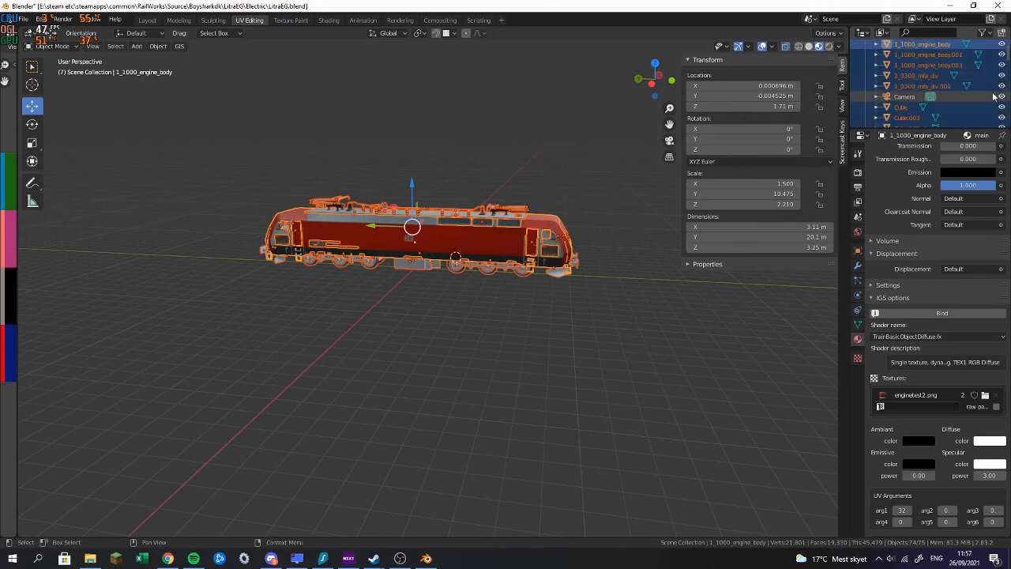
scroll(998, 102, "up", 3)
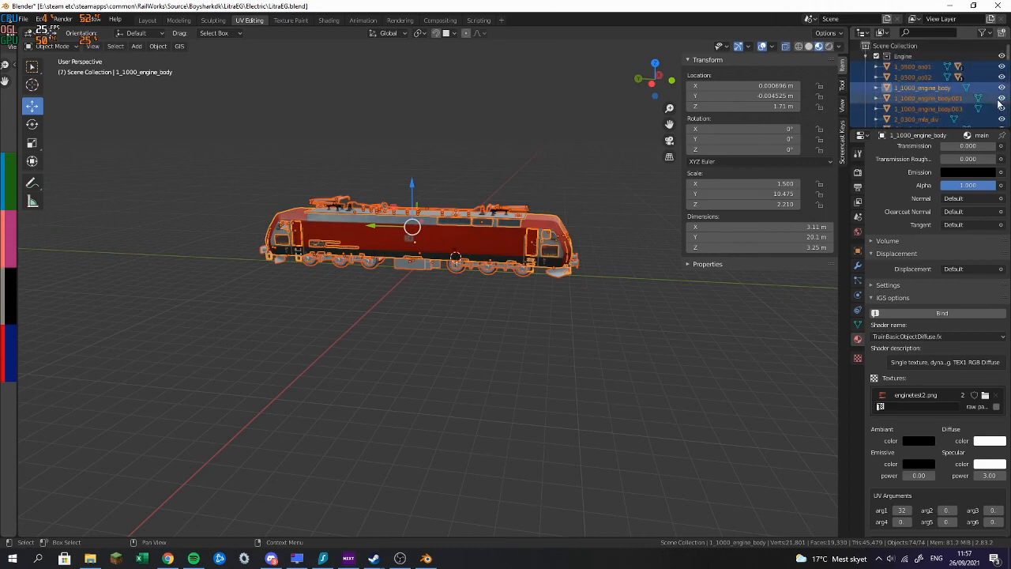
scroll(998, 101, "down", 3)
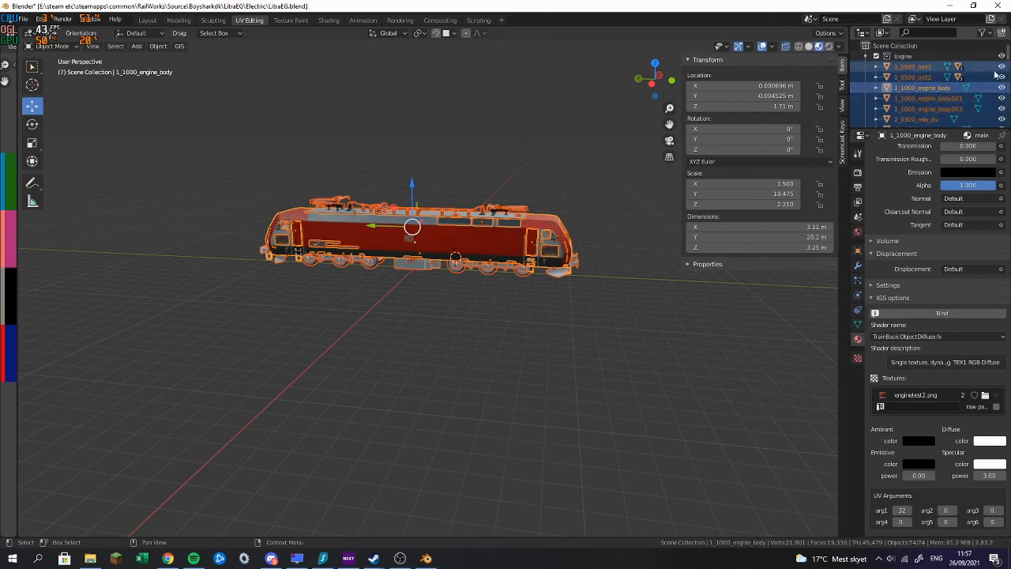
Save the file and export the selected locomotive objects as the TS shape LitraEG.igs in the Electric folder
key("ctrl+s")
left_click(23, 19)
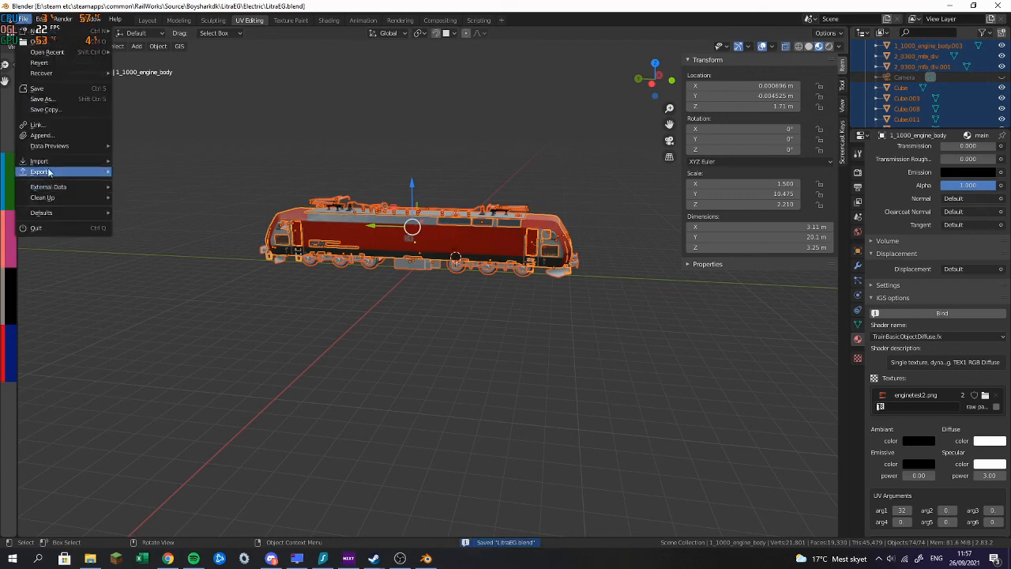
mouse_move(49, 172)
left_click(187, 285)
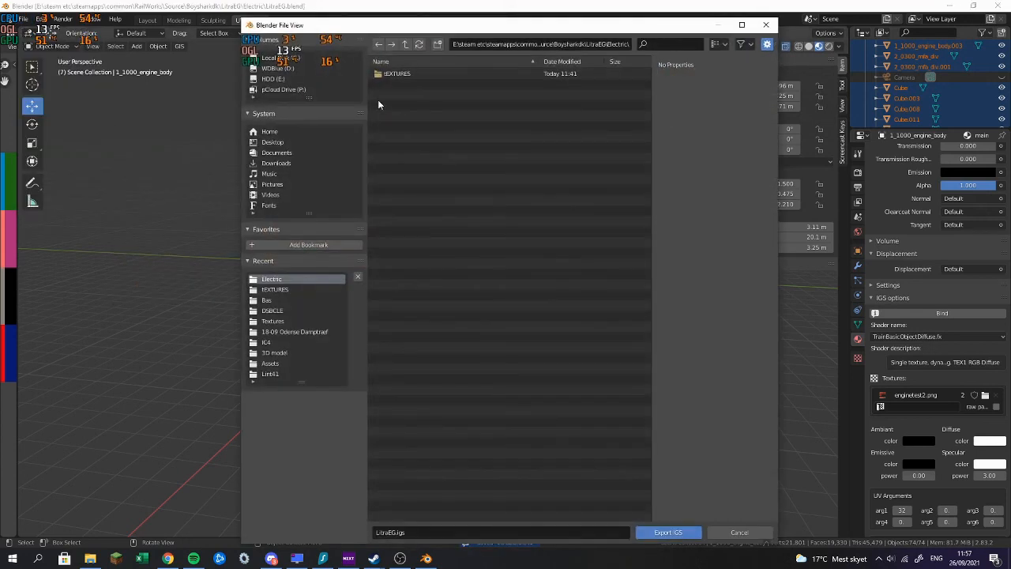
left_click(694, 533)
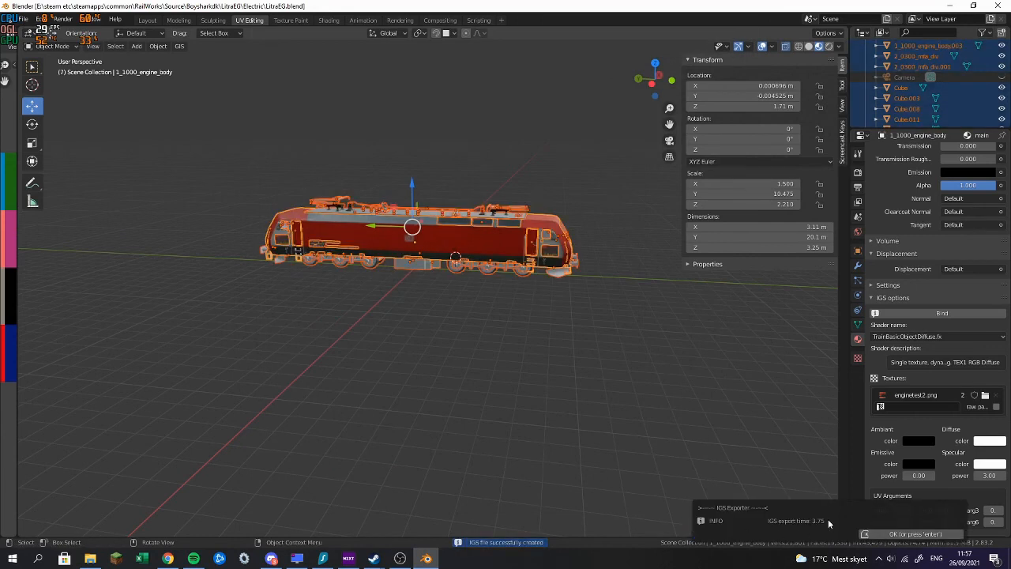
left_click(929, 535)
middle_click_drag(563, 242, 416, 178)
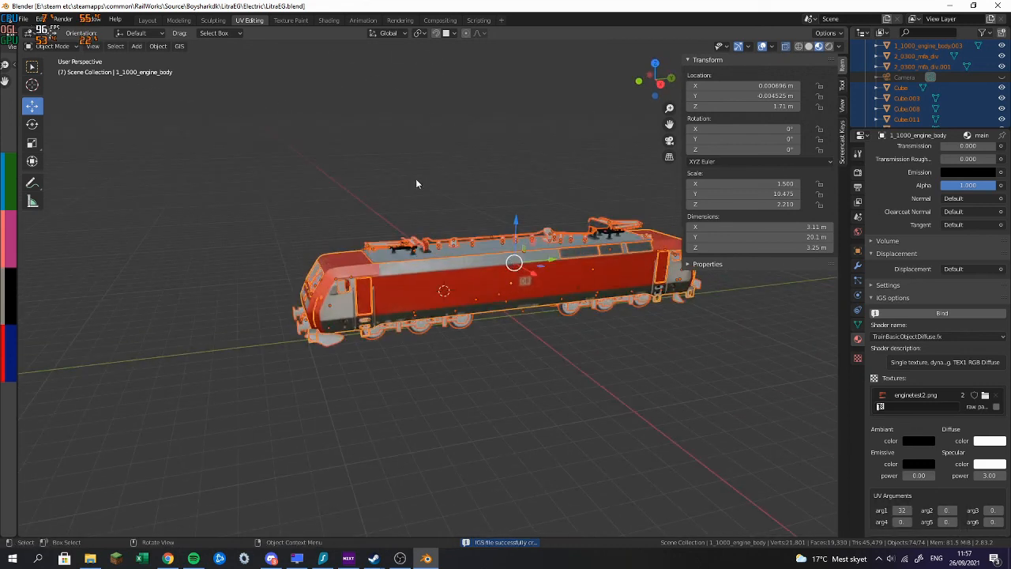